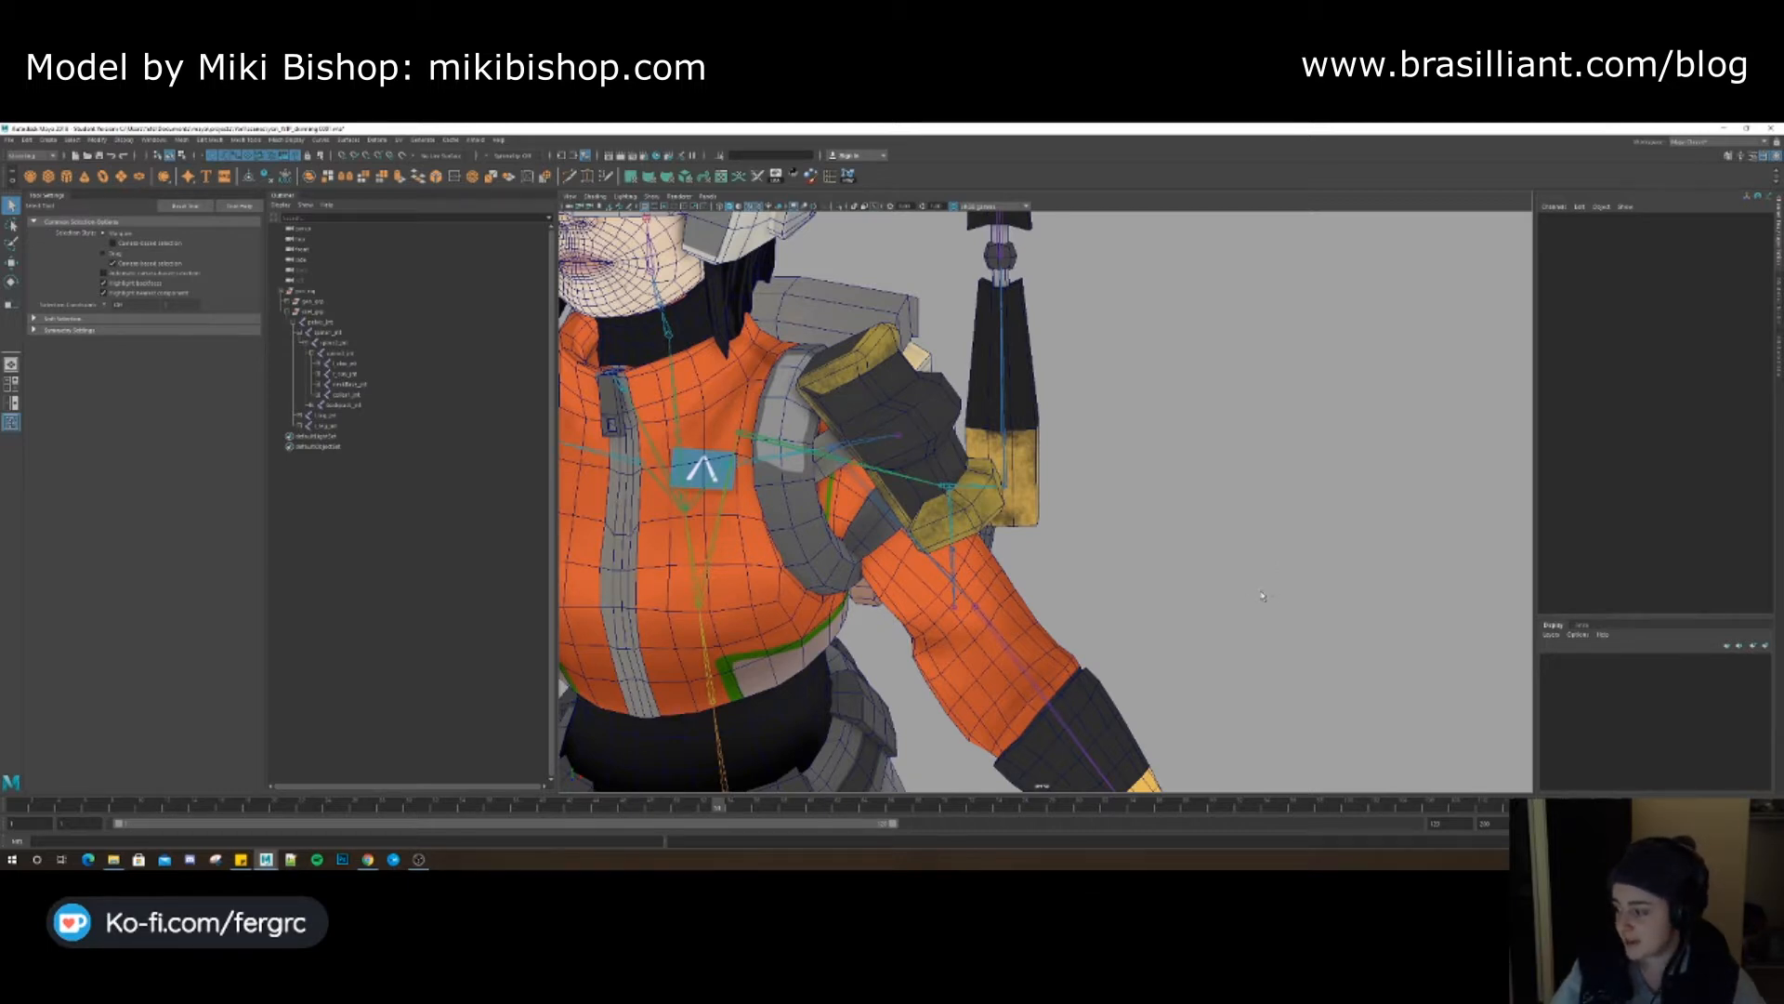
# Duplicate the left shoulder joint chain twice and expand the first copy's full hierarchy
pyautogui.moveTo(1059, 548)
pyautogui.keyDown('alt'); pyautogui.mouseDown()
pyautogui.moveTo(988, 601)
pyautogui.moveTo(1063, 521)
pyautogui.moveTo(1079, 530)
pyautogui.mouseUp(); pyautogui.keyUp('alt')
pyautogui.scroll(-3, 1079, 530)
pyautogui.keyDown('alt'); pyautogui.moveTo(938, 494); pyautogui.dragTo(927, 508); pyautogui.keyUp('alt')
pyautogui.click(872, 454)
pyautogui.keyDown('alt'); pyautogui.moveTo(1069, 455); pyautogui.dragTo(972, 460); pyautogui.keyUp('alt')
pyautogui.keyDown('alt'); pyautogui.moveTo(972, 461); pyautogui.dragTo(1010, 465, button='middle'); pyautogui.keyUp('alt')
pyautogui.keyDown('alt'); pyautogui.moveTo(882, 440); pyautogui.dragTo(901, 458); pyautogui.keyUp('alt')
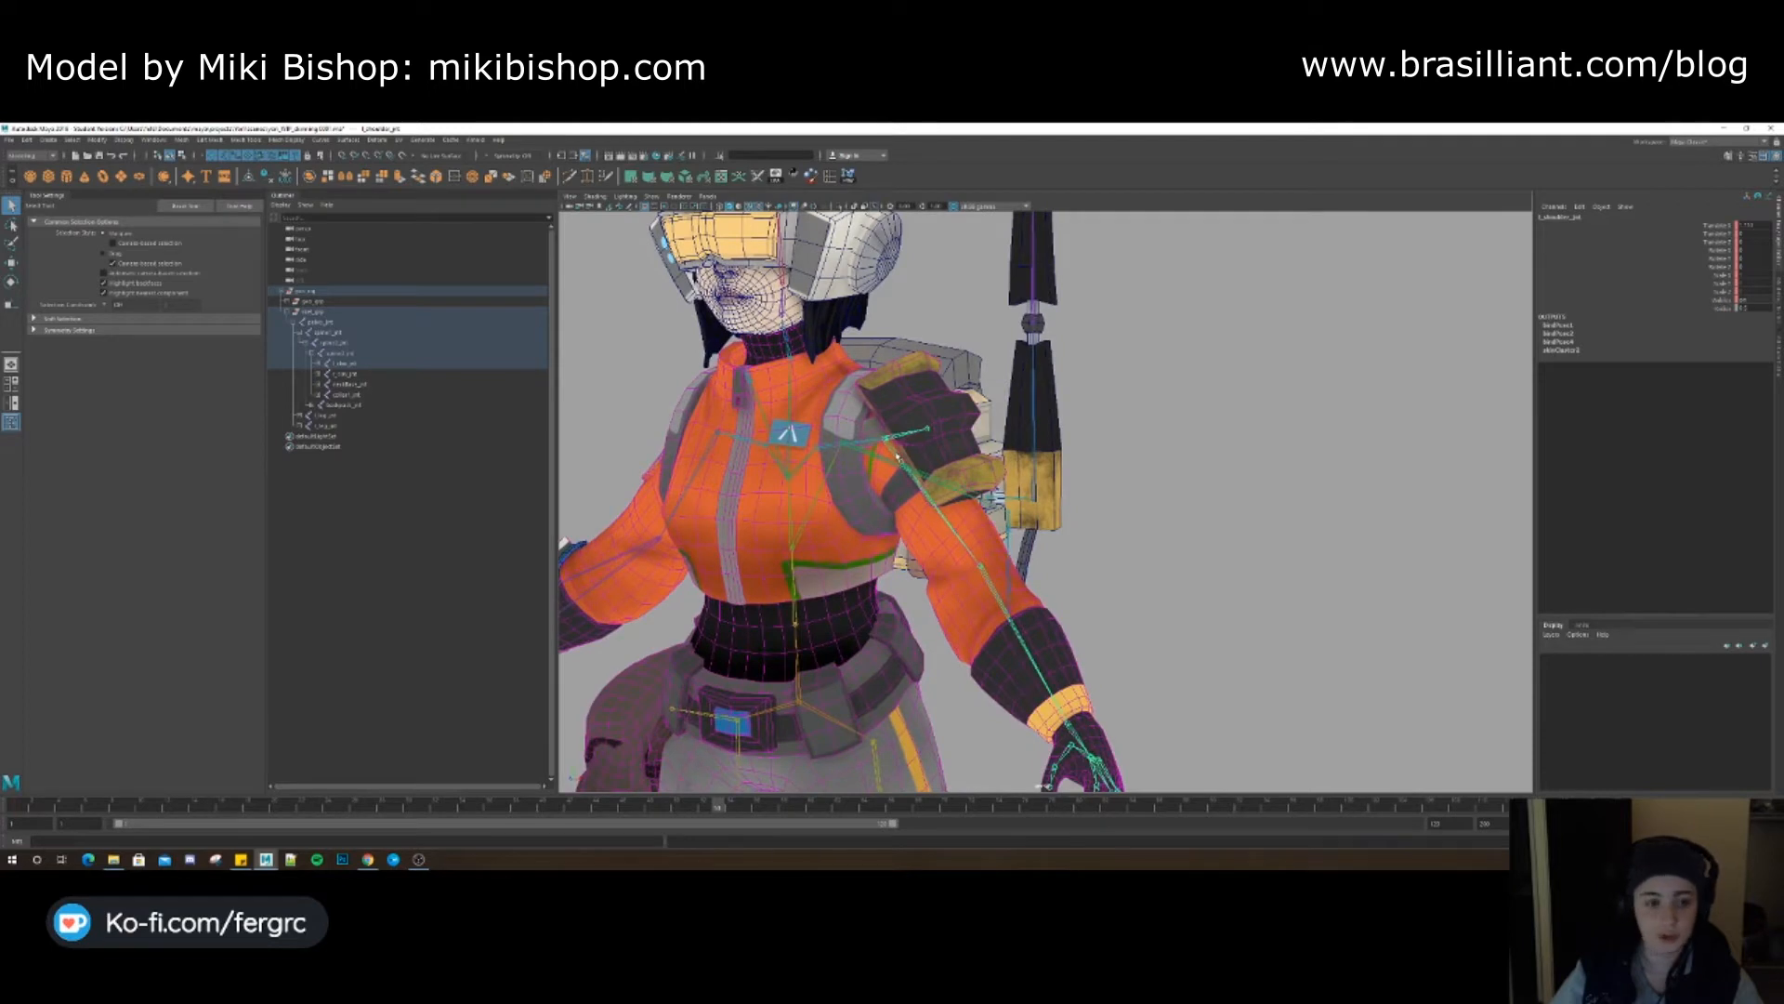
pyautogui.hotkey('ctrl', 'd')
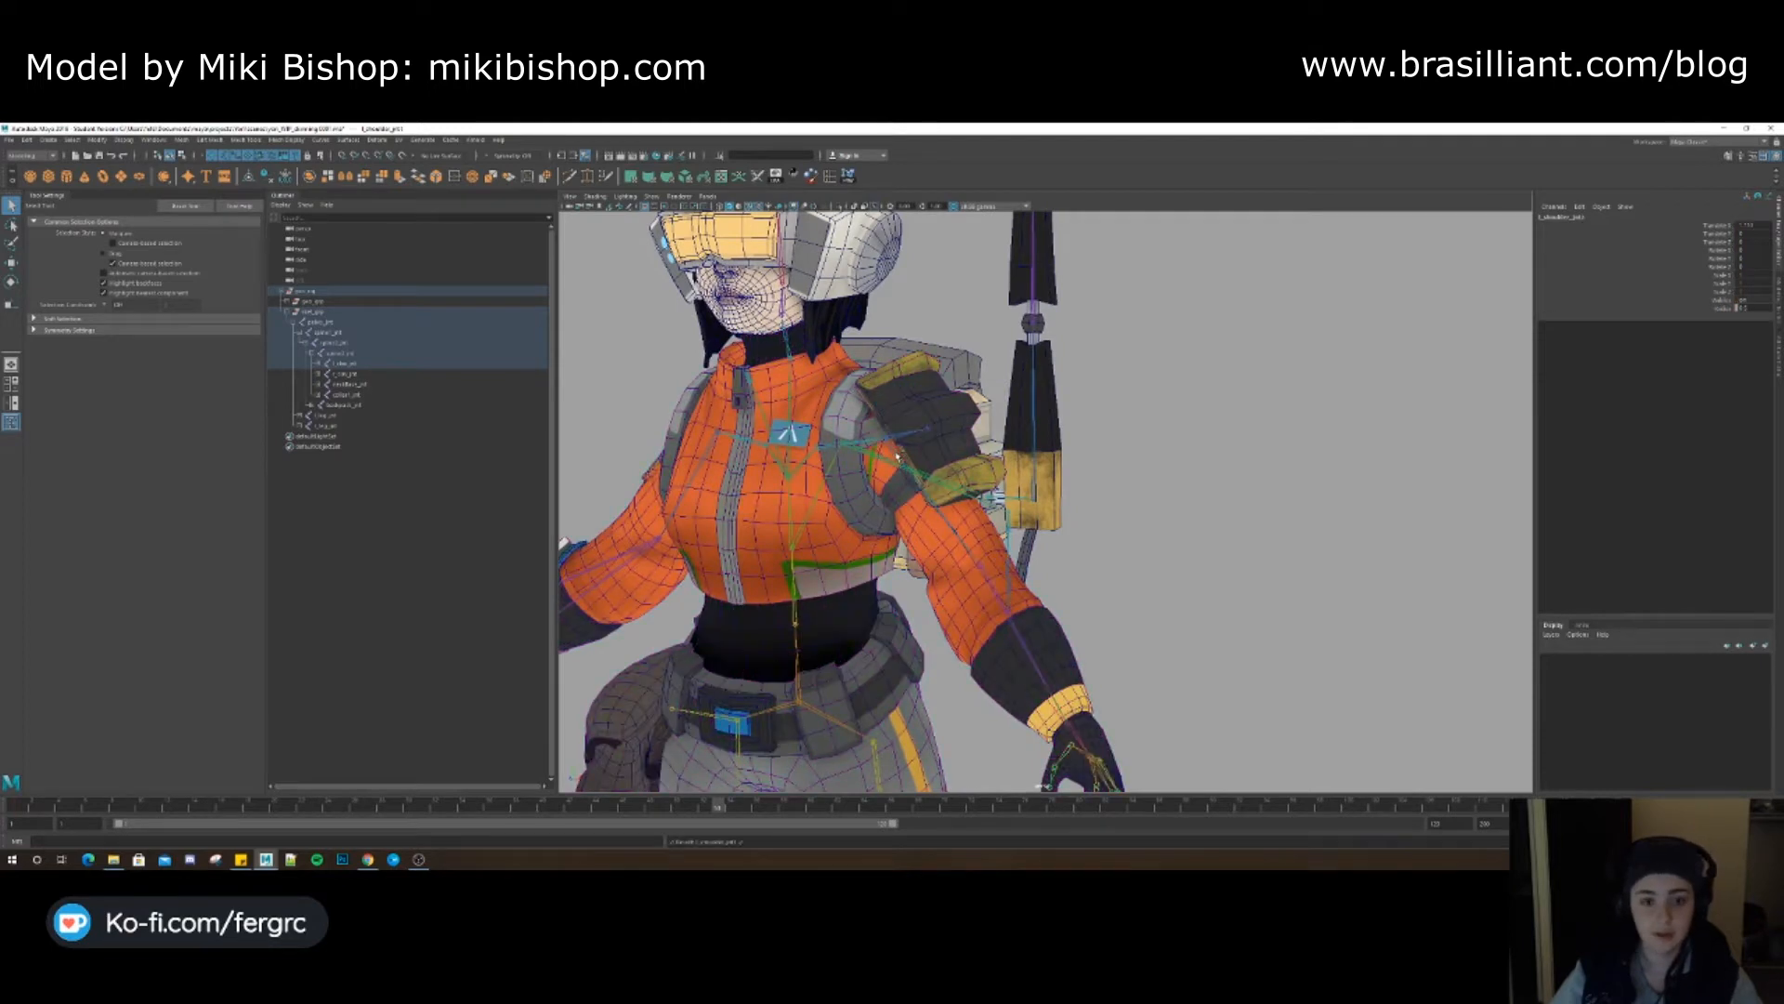
pyautogui.click(317, 364)
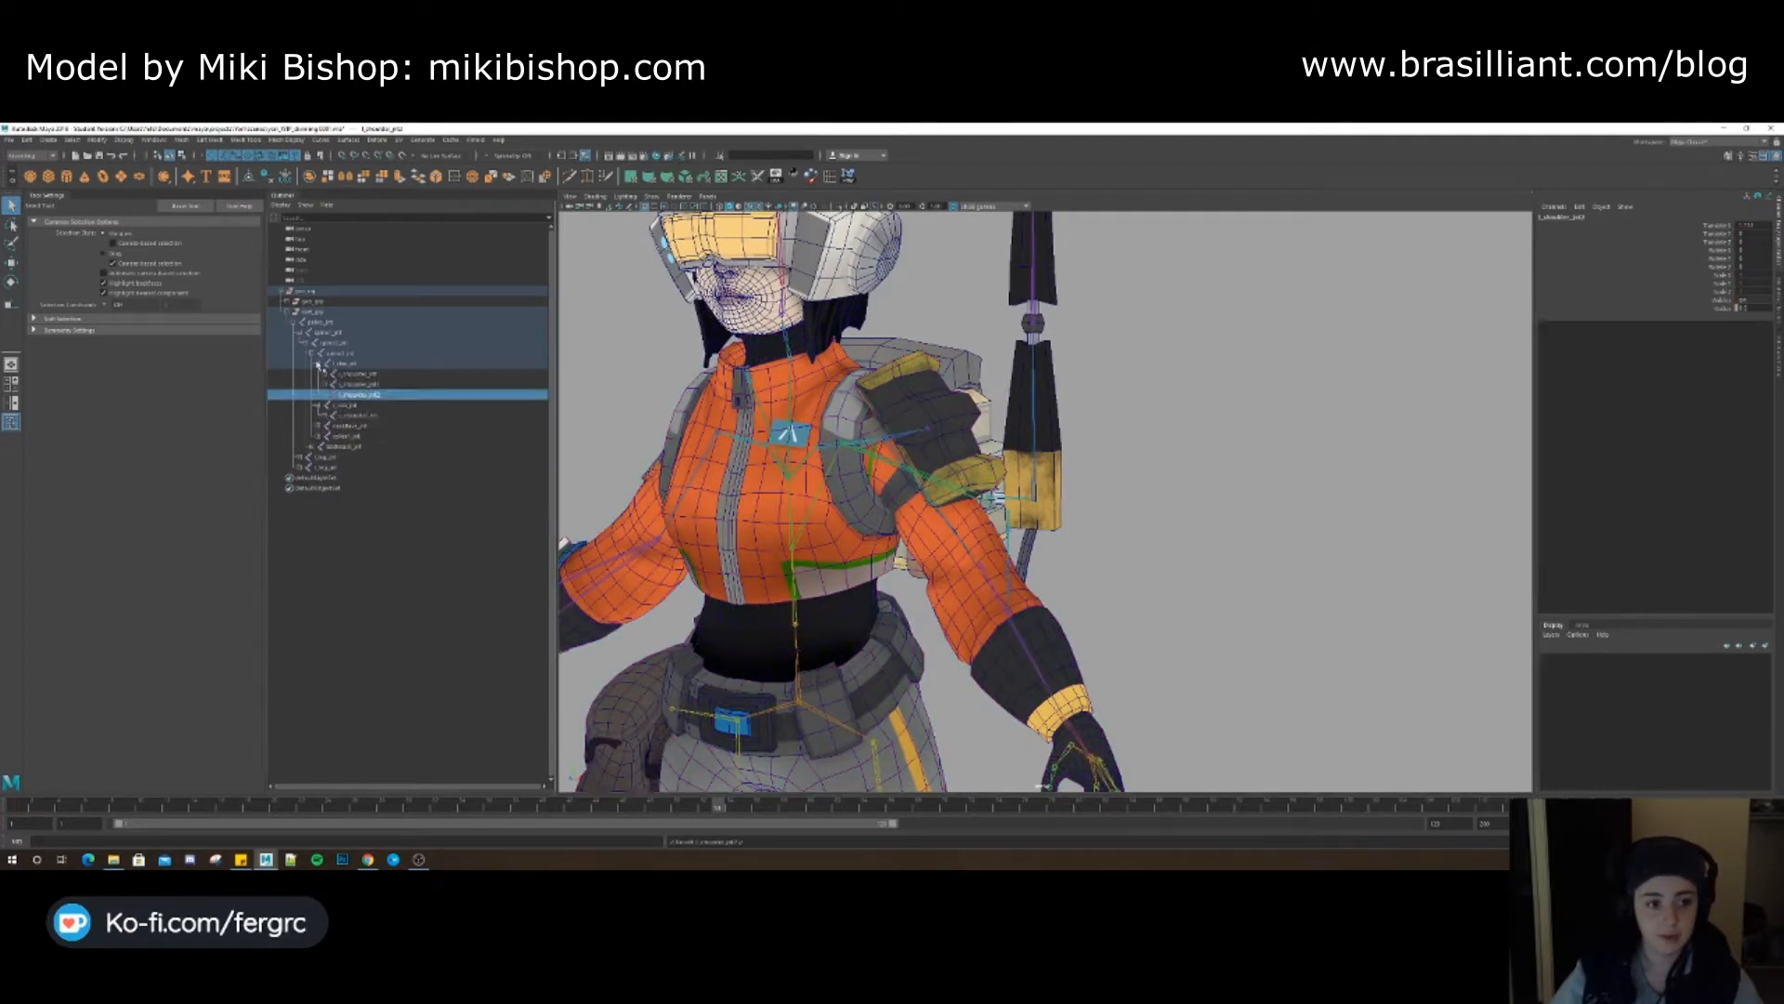
pyautogui.click(368, 384)
pyautogui.keyDown('shift'); pyautogui.click(323, 385); pyautogui.keyUp('shift')
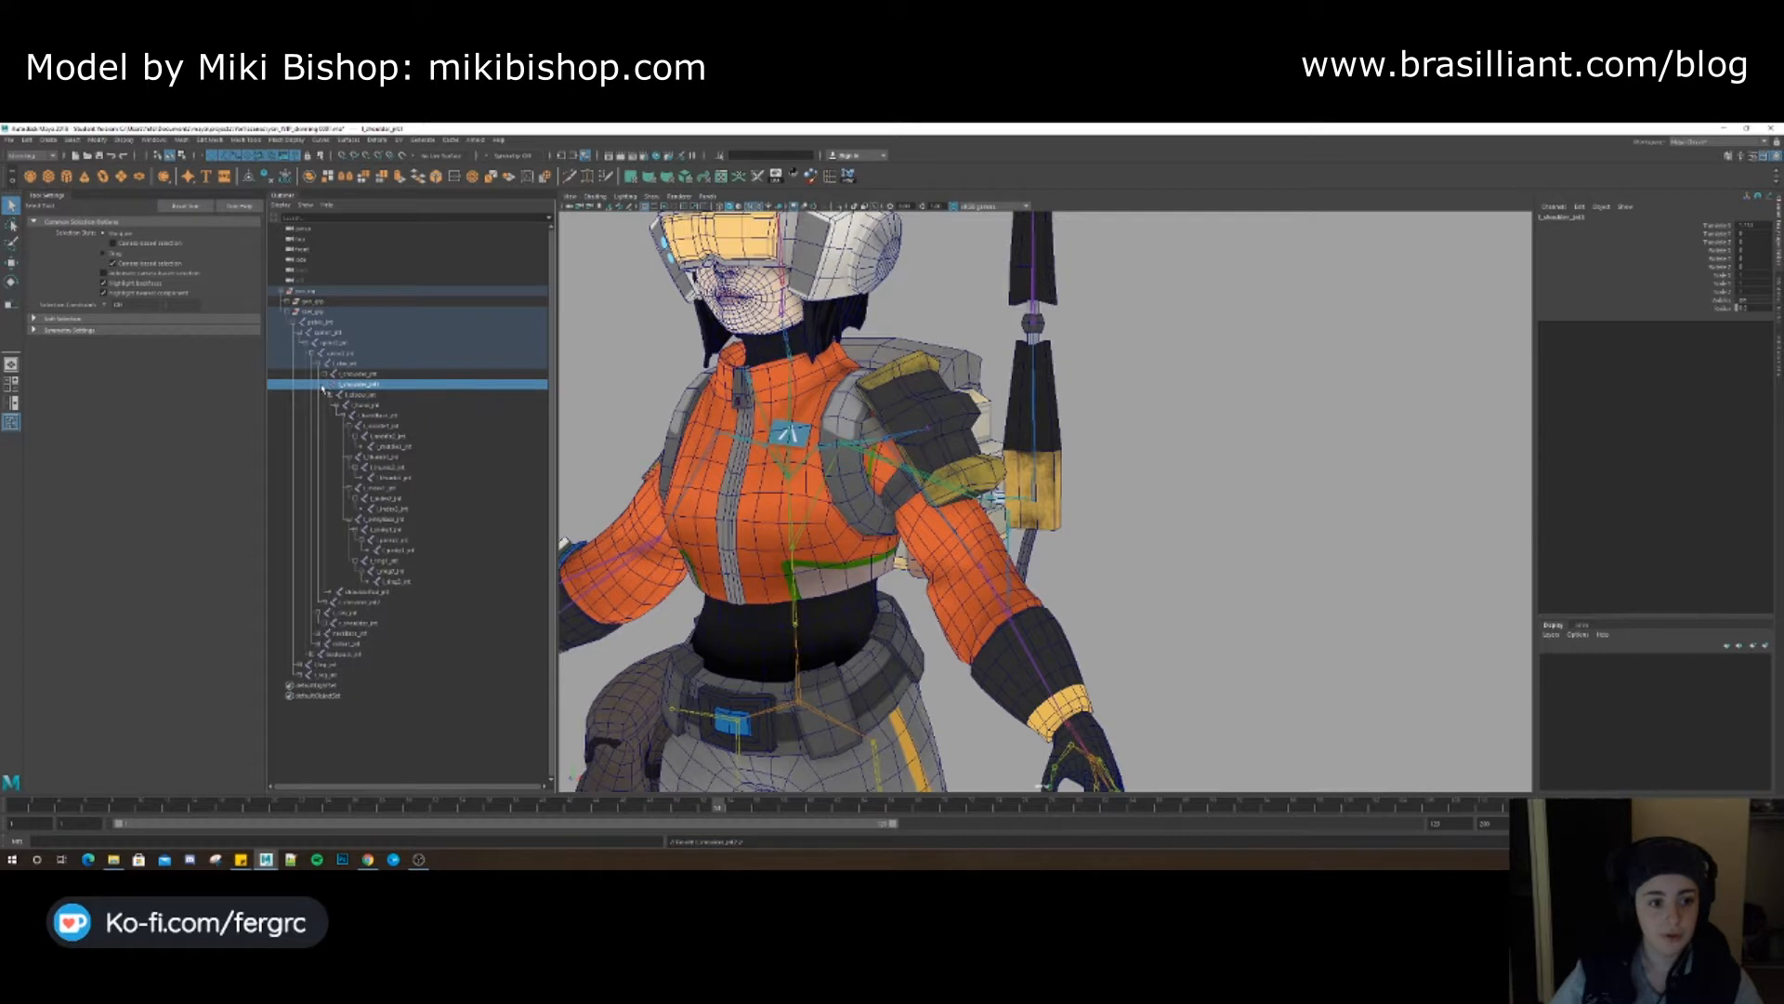
pyautogui.click(384, 416)
pyautogui.keyDown('ctrl'); pyautogui.click(384, 457); pyautogui.keyUp('ctrl')
pyautogui.click(380, 416)
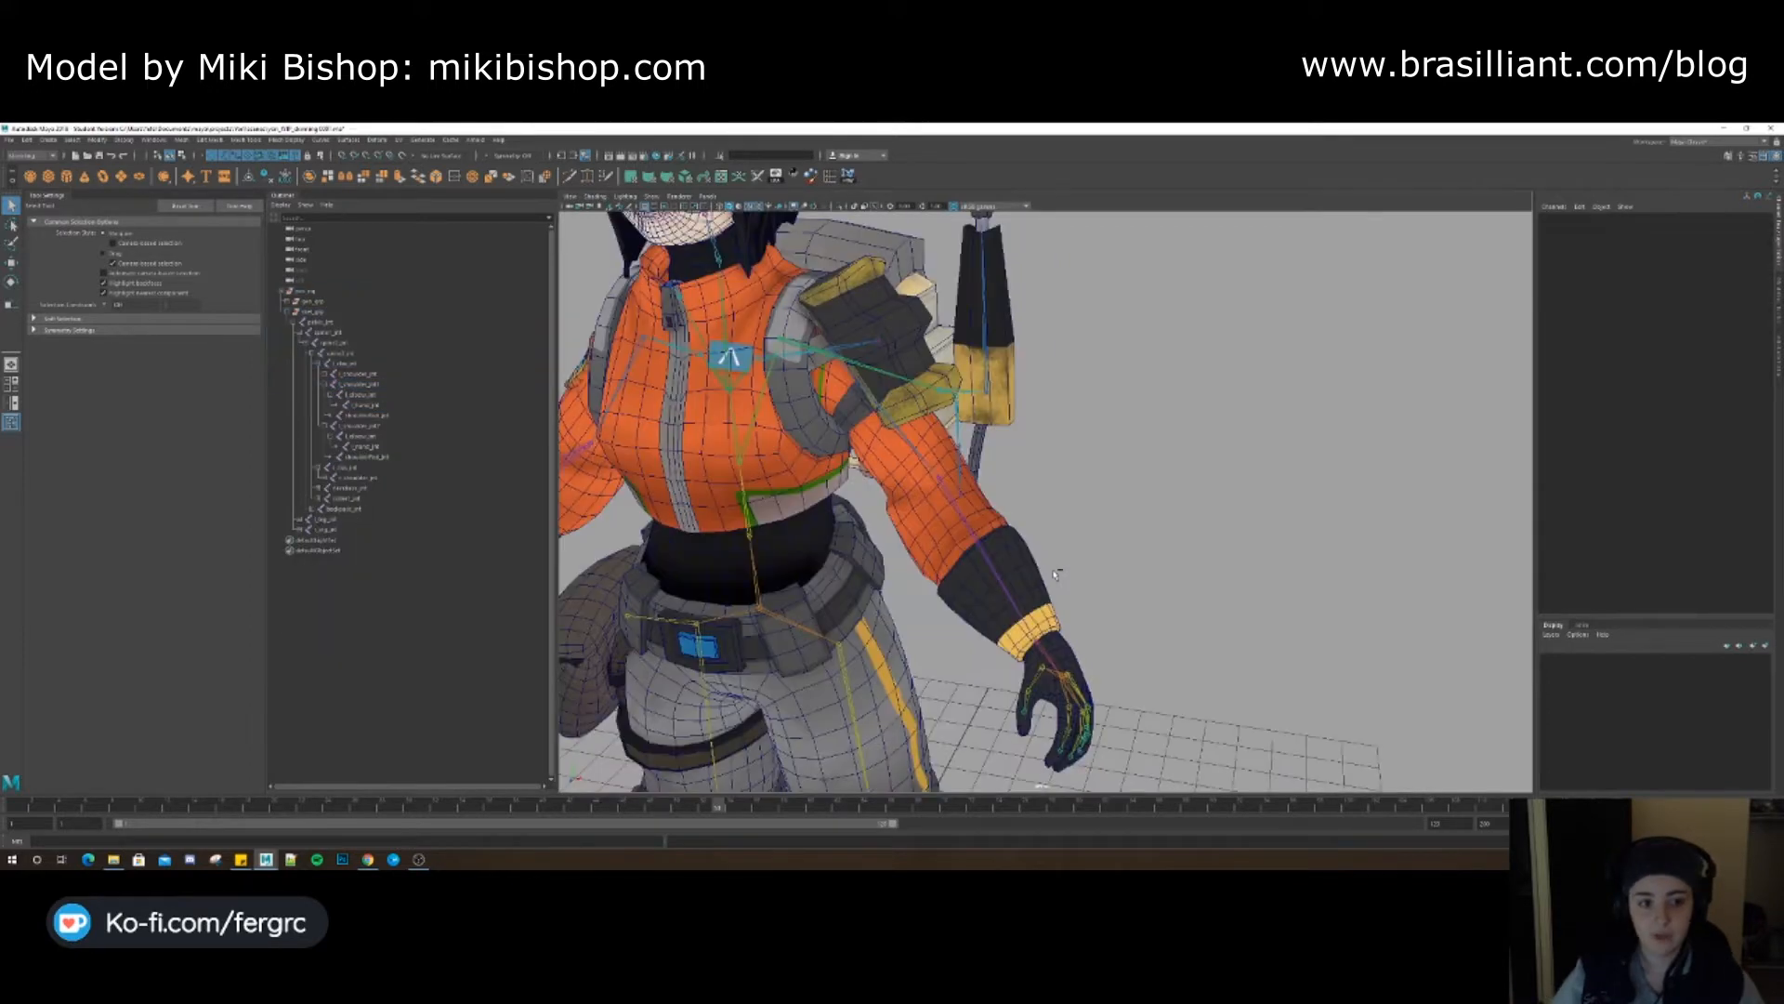
pyautogui.hotkey('ctrl', 'z')
pyautogui.hotkey('ctrl', 'z')
pyautogui.hotkey('ctrl', 'z')
pyautogui.hotkey('ctrl', 'z')
# Delete the finger joints from the first copied arm chain and the shoulder pad joints from both copies
pyautogui.keyDown('shift'); pyautogui.click(398, 583); pyautogui.keyUp('shift')
pyautogui.press('Delete')
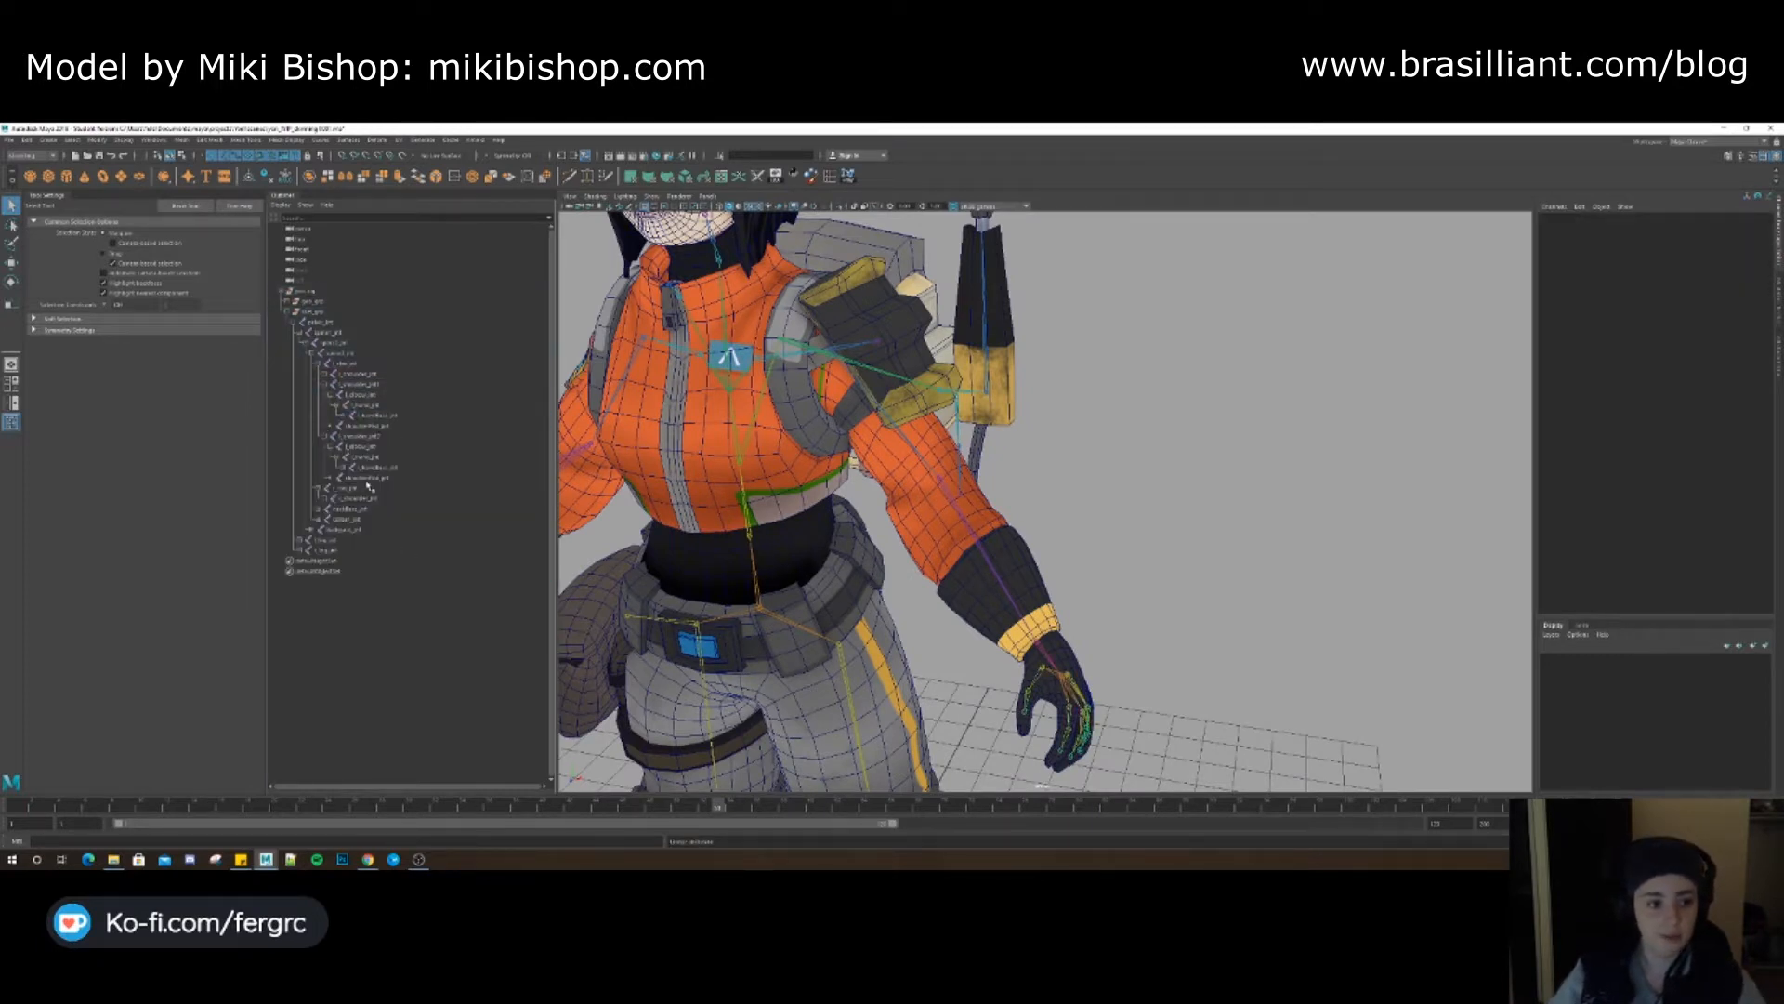
pyautogui.click(363, 429)
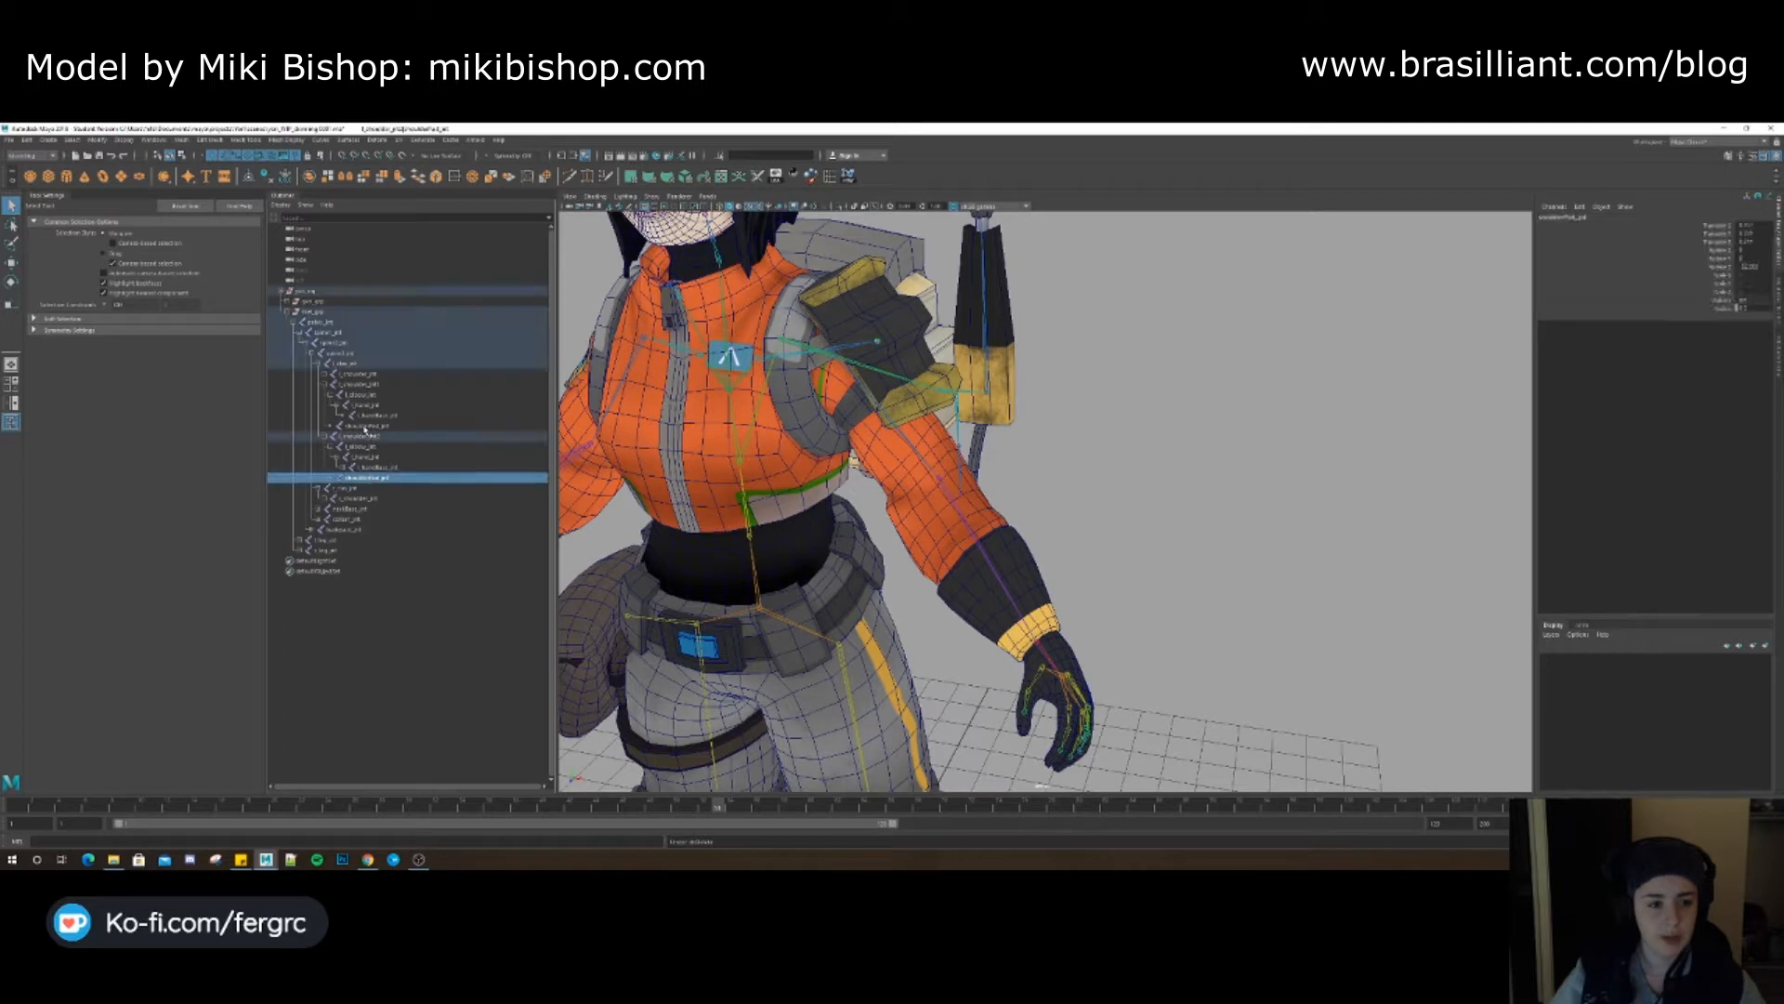
pyautogui.press('Delete')
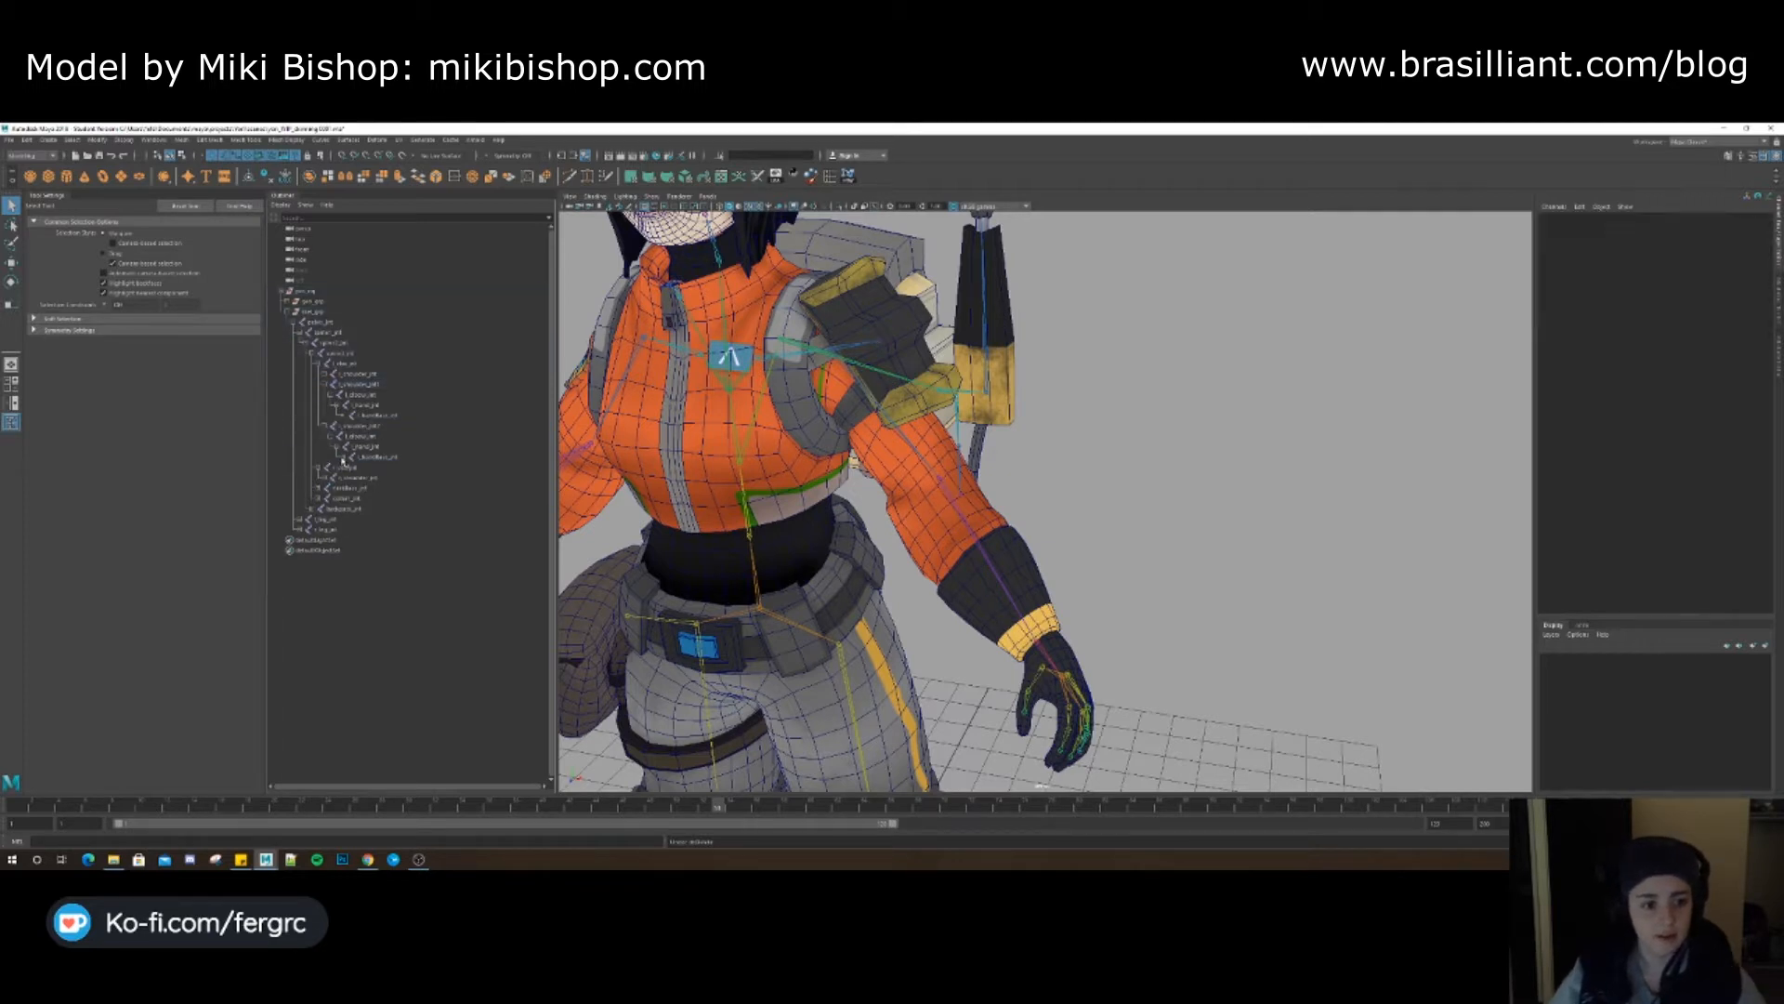
# Delete the finger joints under the second copied chain's hand base and select that chain's shoulder joint
pyautogui.keyDown('shift'); pyautogui.click(343, 458); pyautogui.keyUp('shift')
pyautogui.click(391, 458)
pyautogui.click(387, 468)
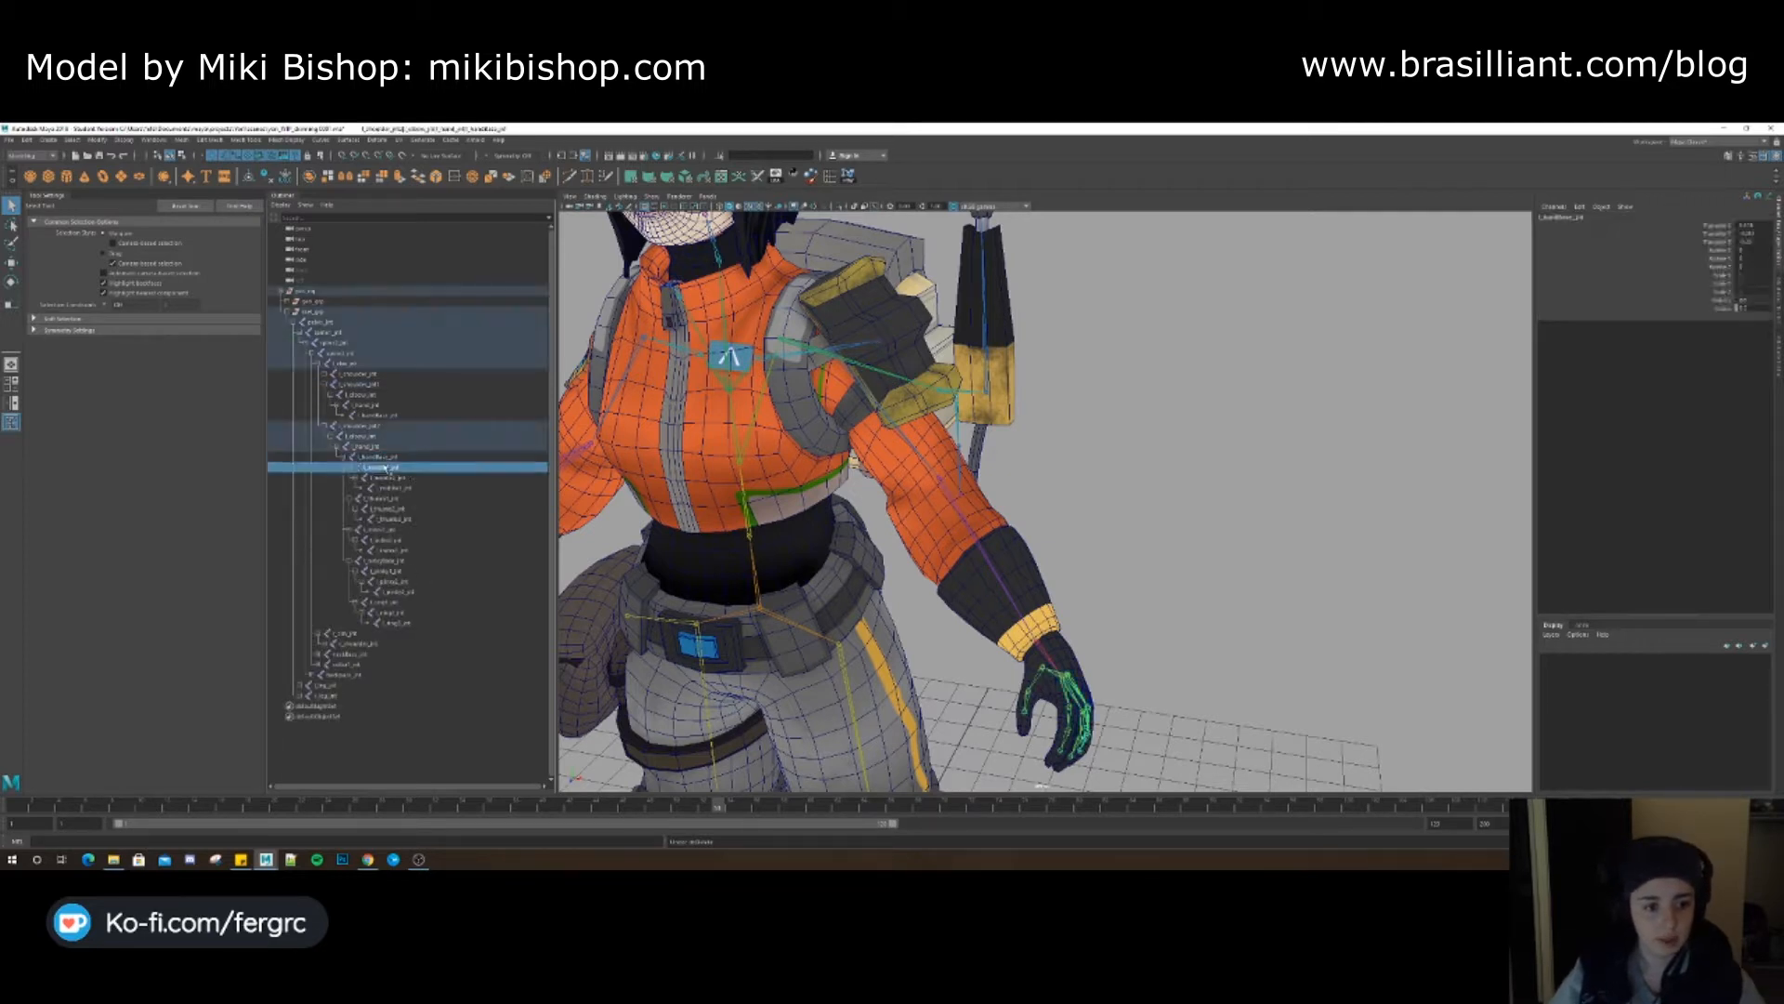
pyautogui.keyDown('shift'); pyautogui.click(402, 621); pyautogui.keyUp('shift')
pyautogui.press('Delete')
pyautogui.keyDown('alt'); pyautogui.moveTo(706, 446); pyautogui.dragTo(695, 472, button='middle'); pyautogui.keyUp('alt')
pyautogui.click(364, 427)
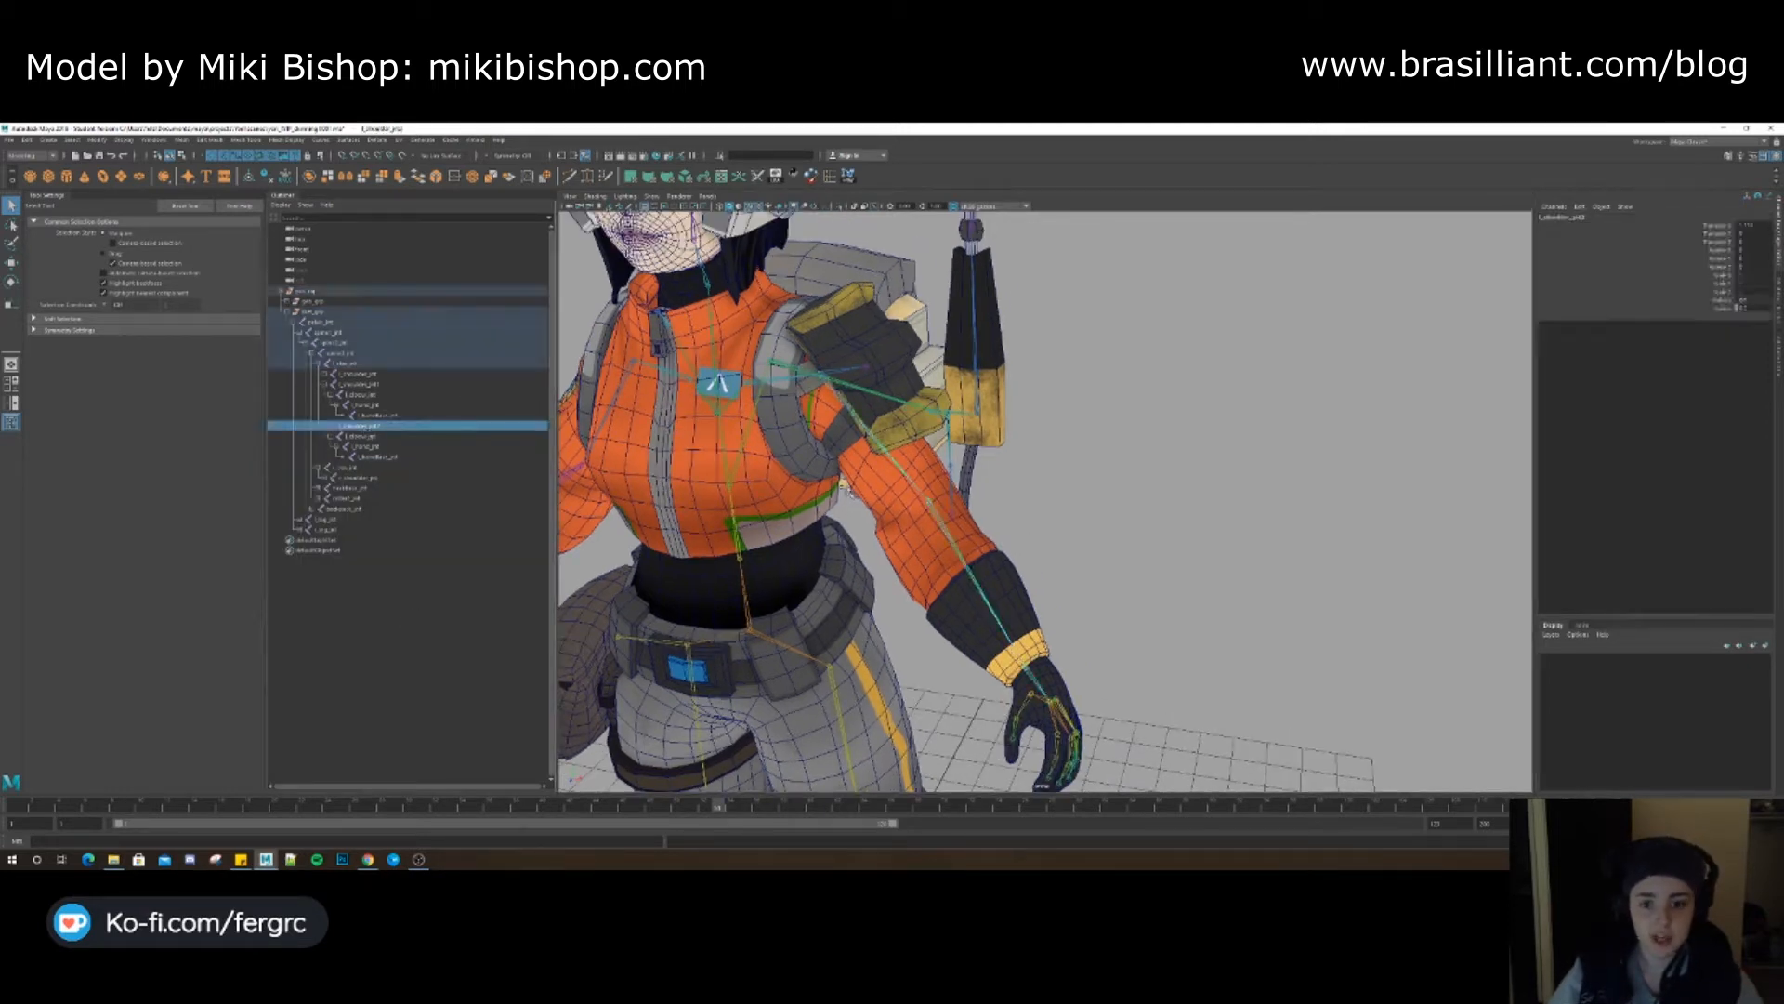
pyautogui.press('w')
pyautogui.moveTo(814, 401)
pyautogui.mouseDown()
pyautogui.moveTo(822, 387)
pyautogui.moveTo(818, 409)
pyautogui.mouseUp()
pyautogui.hotkey('ctrl', 'z')
pyautogui.keyDown('alt'); pyautogui.moveTo(909, 569); pyautogui.dragTo(952, 506); pyautogui.keyUp('alt')
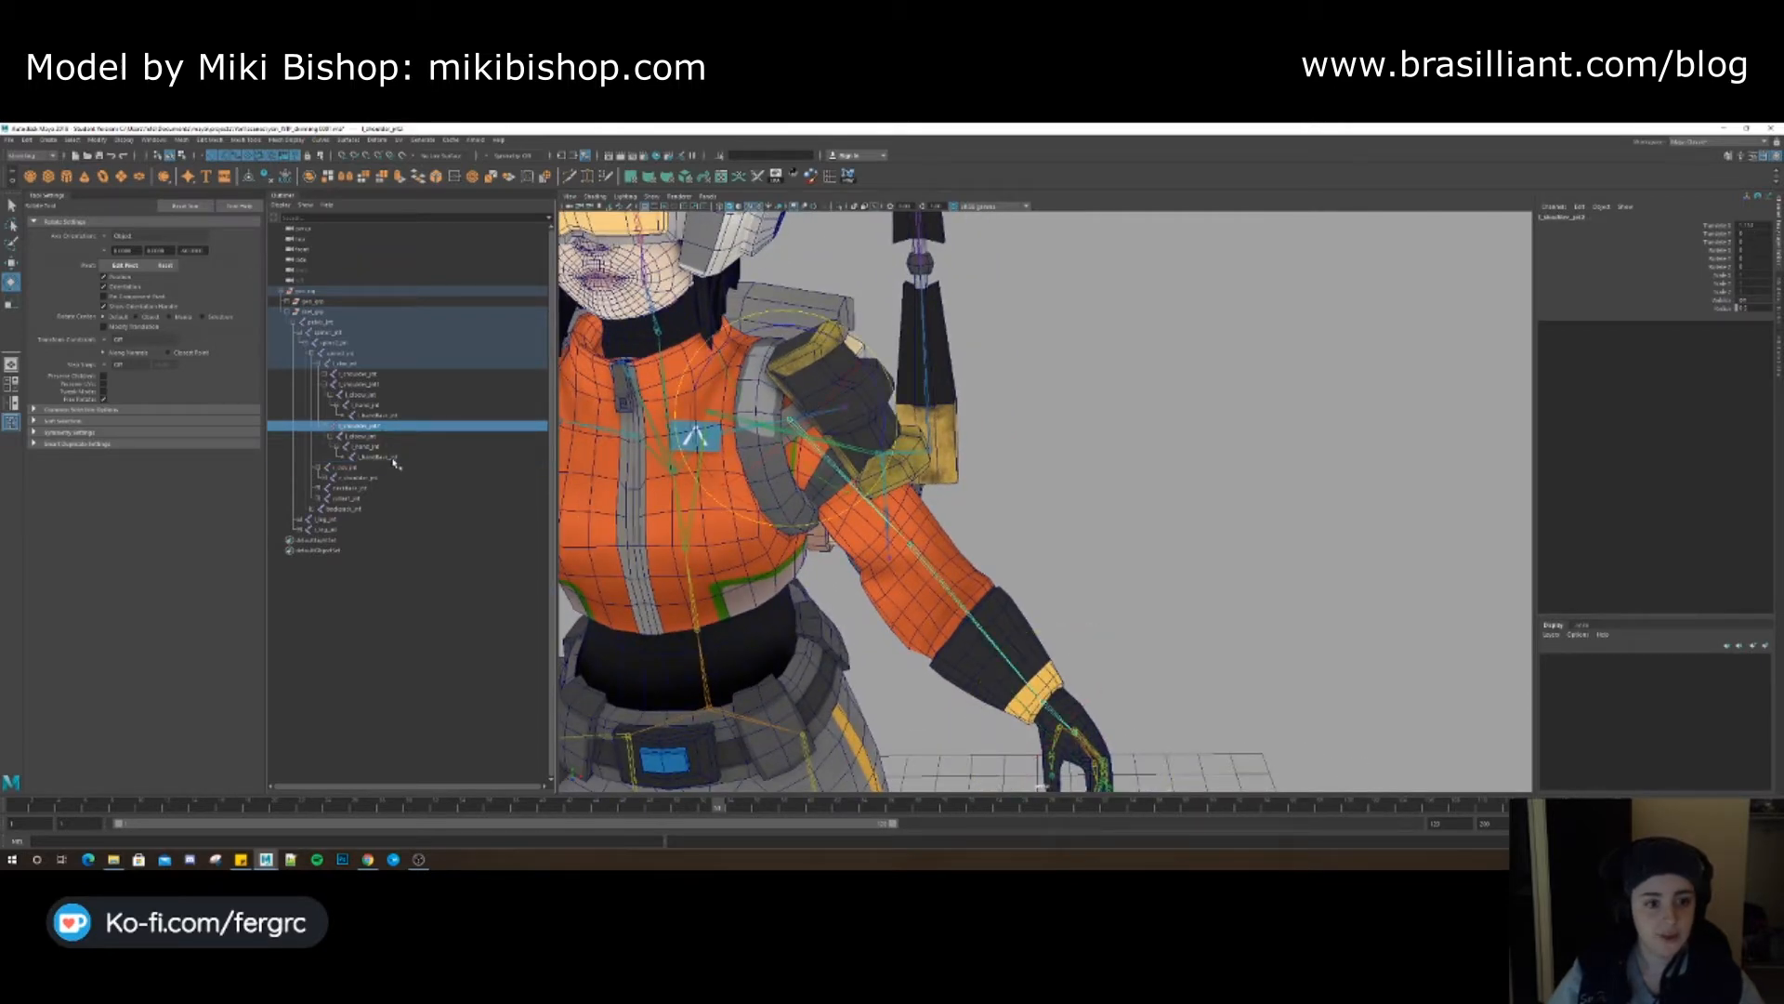
# Select the second copied chain from shoulder to hand base and open the Search and Replace Names options
pyautogui.keyDown('shift'); pyautogui.click(394, 458); pyautogui.keyUp('shift')
pyautogui.click(122, 140)
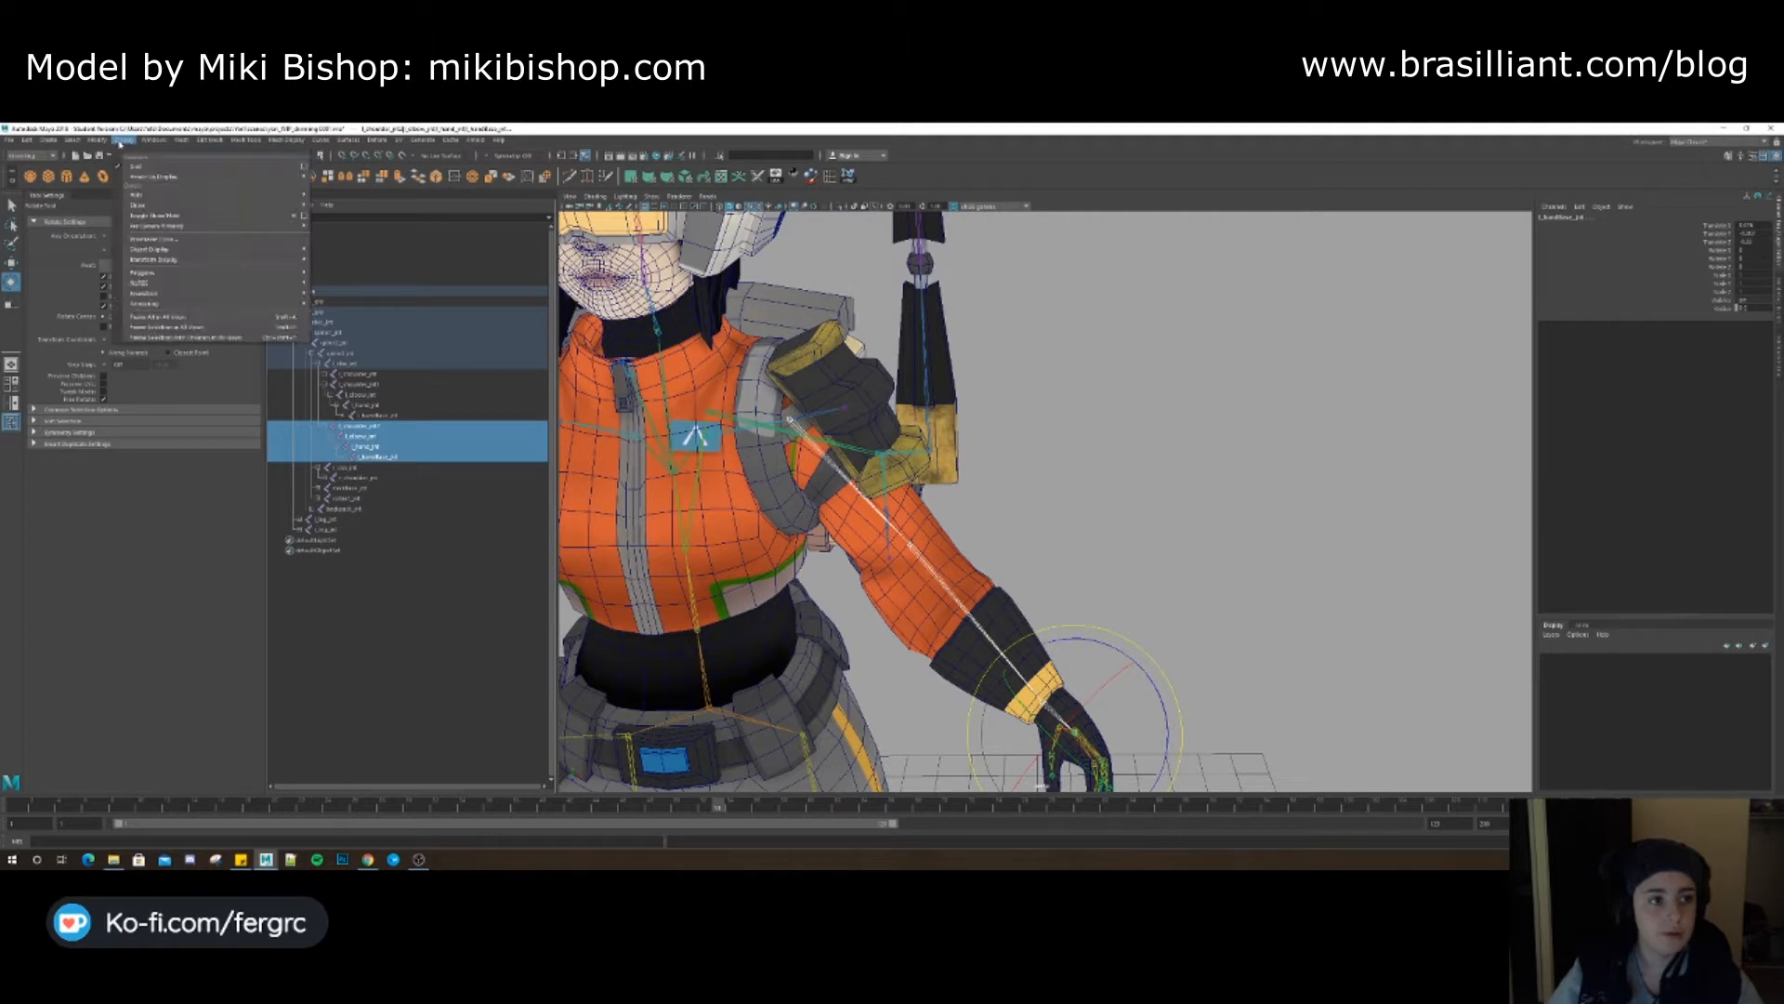
pyautogui.moveTo(96, 139)
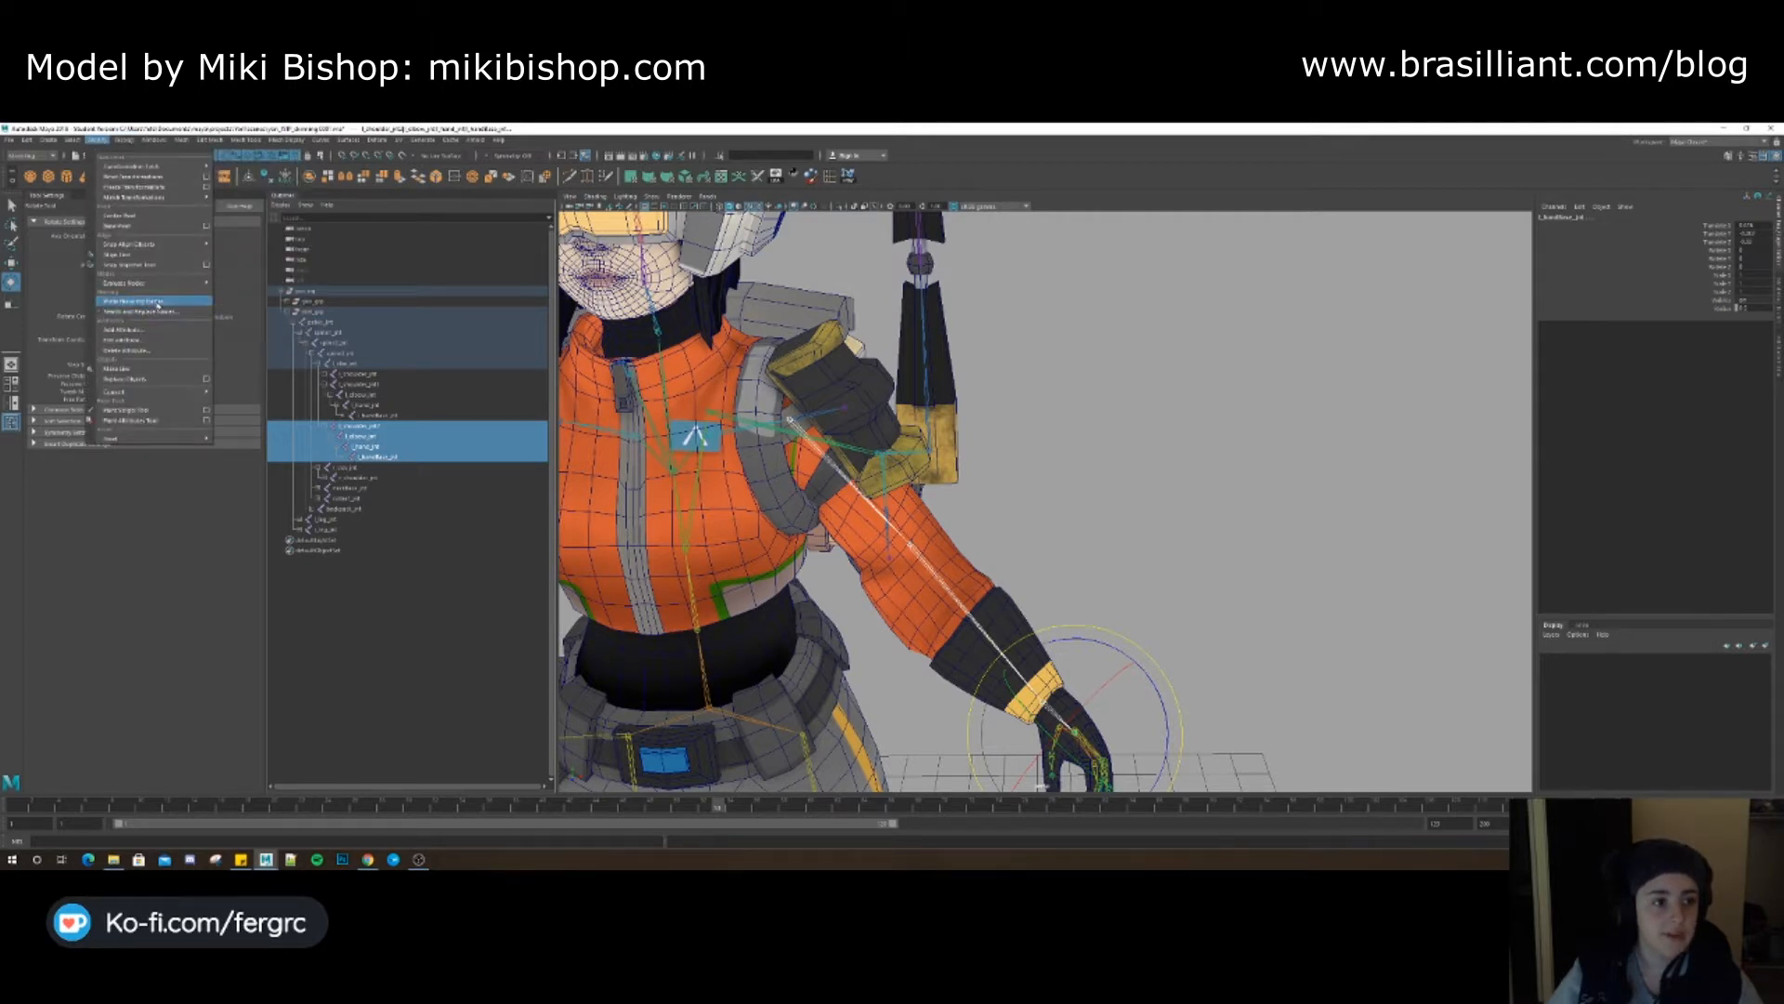
pyautogui.click(158, 312)
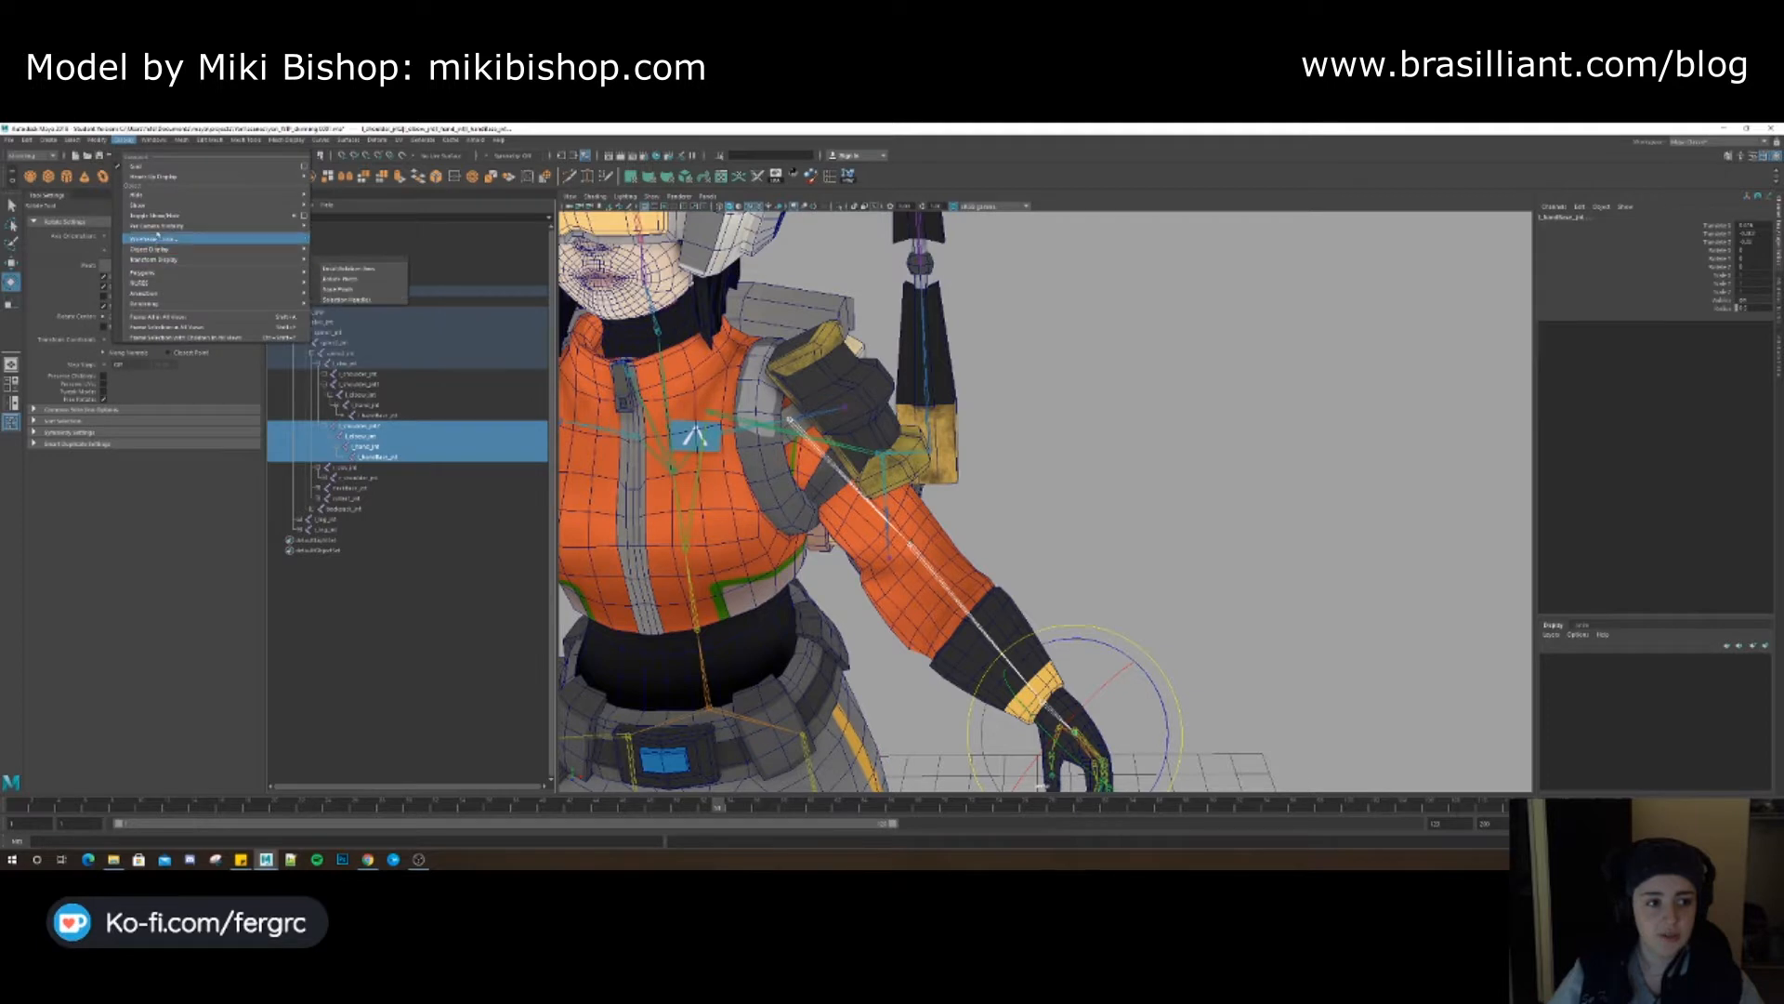
pyautogui.moveTo(104, 142)
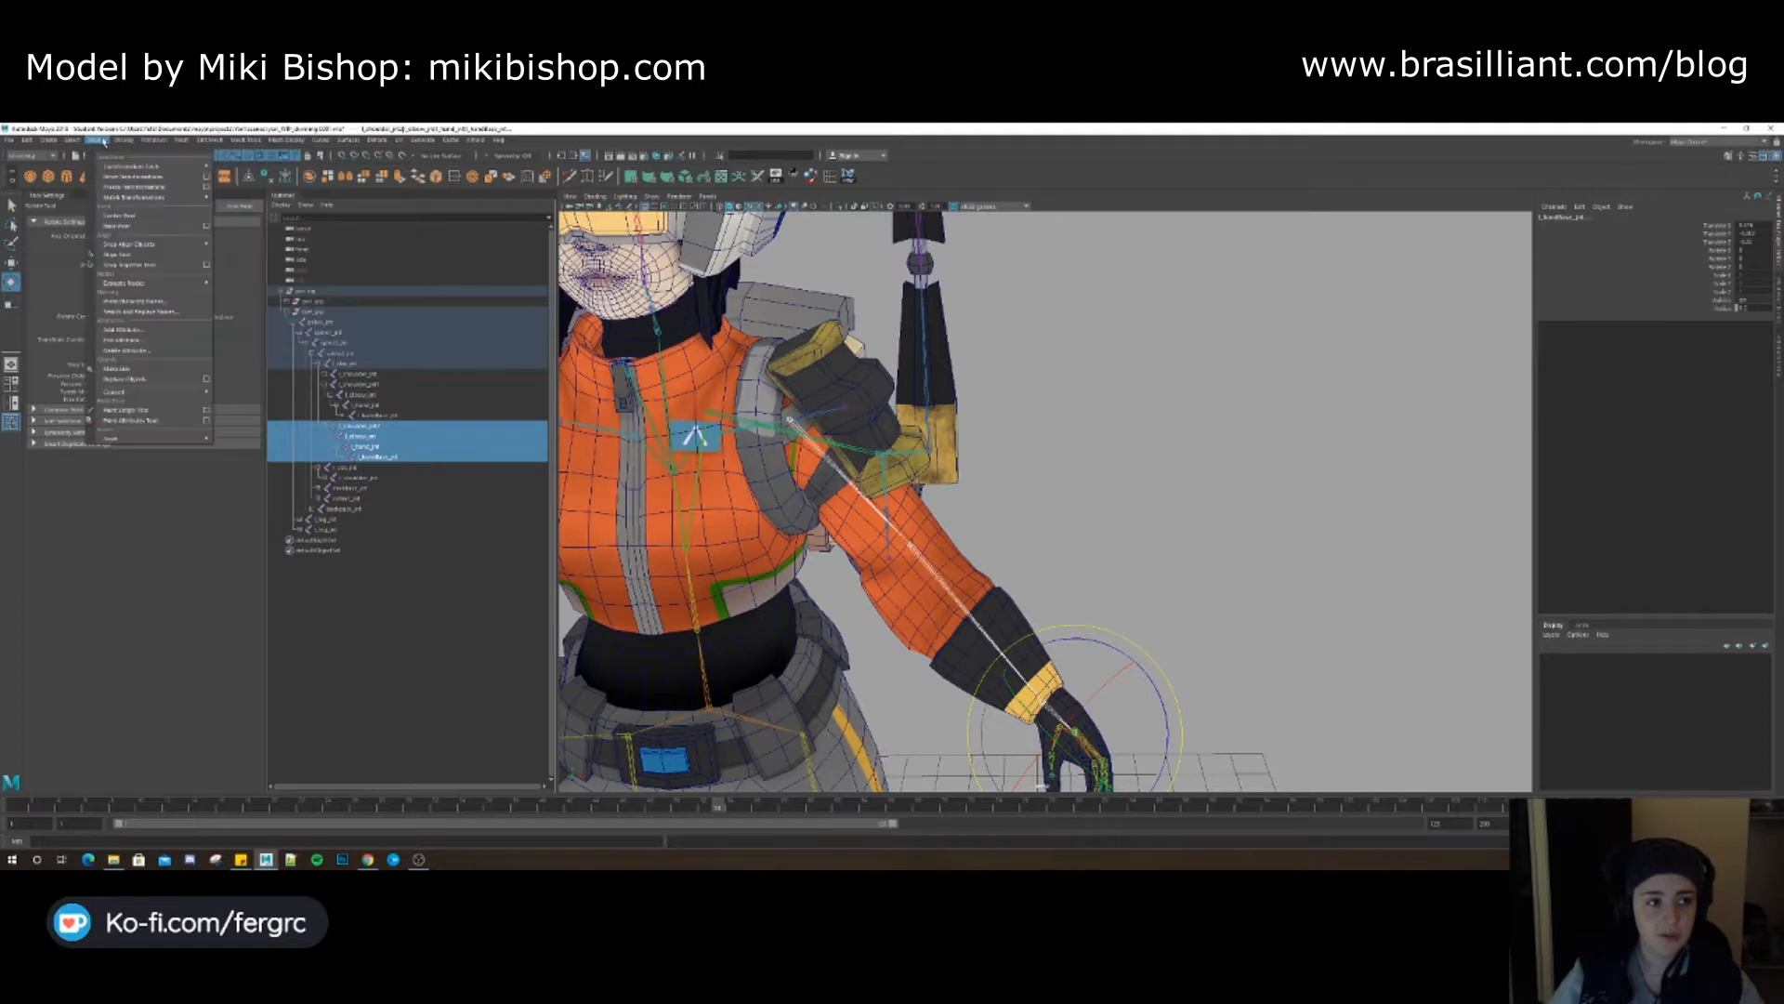
pyautogui.click(139, 312)
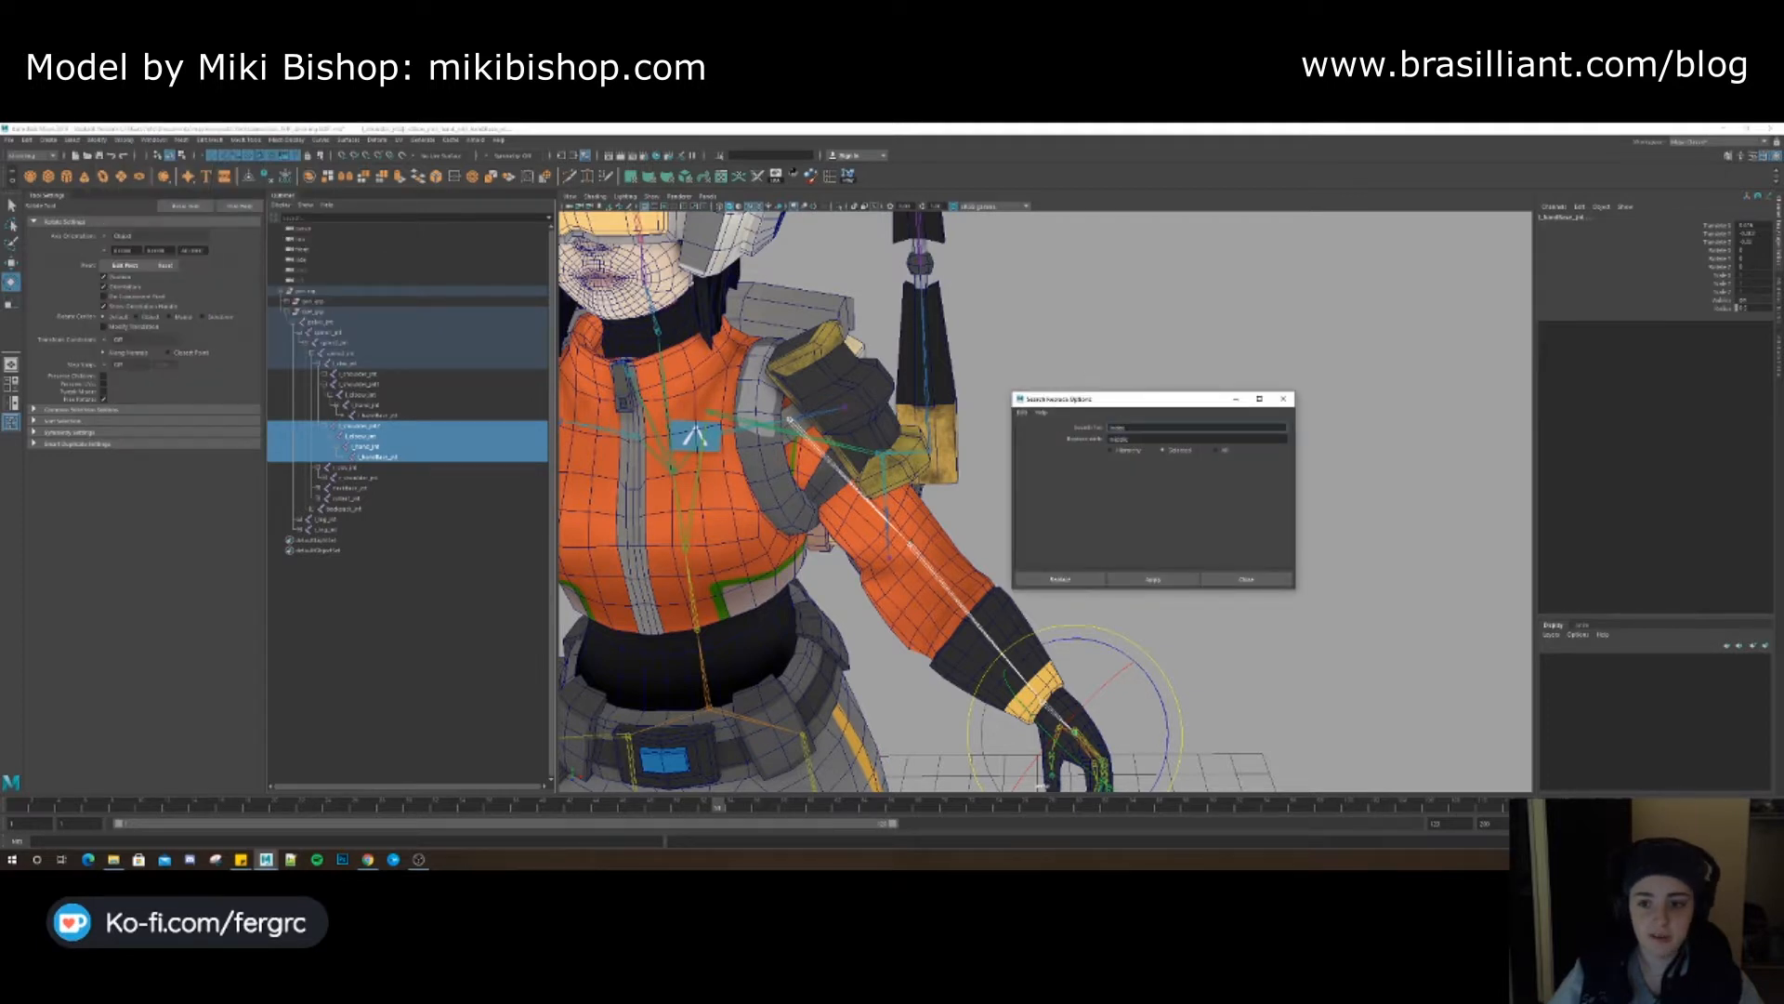
pyautogui.click(127, 141)
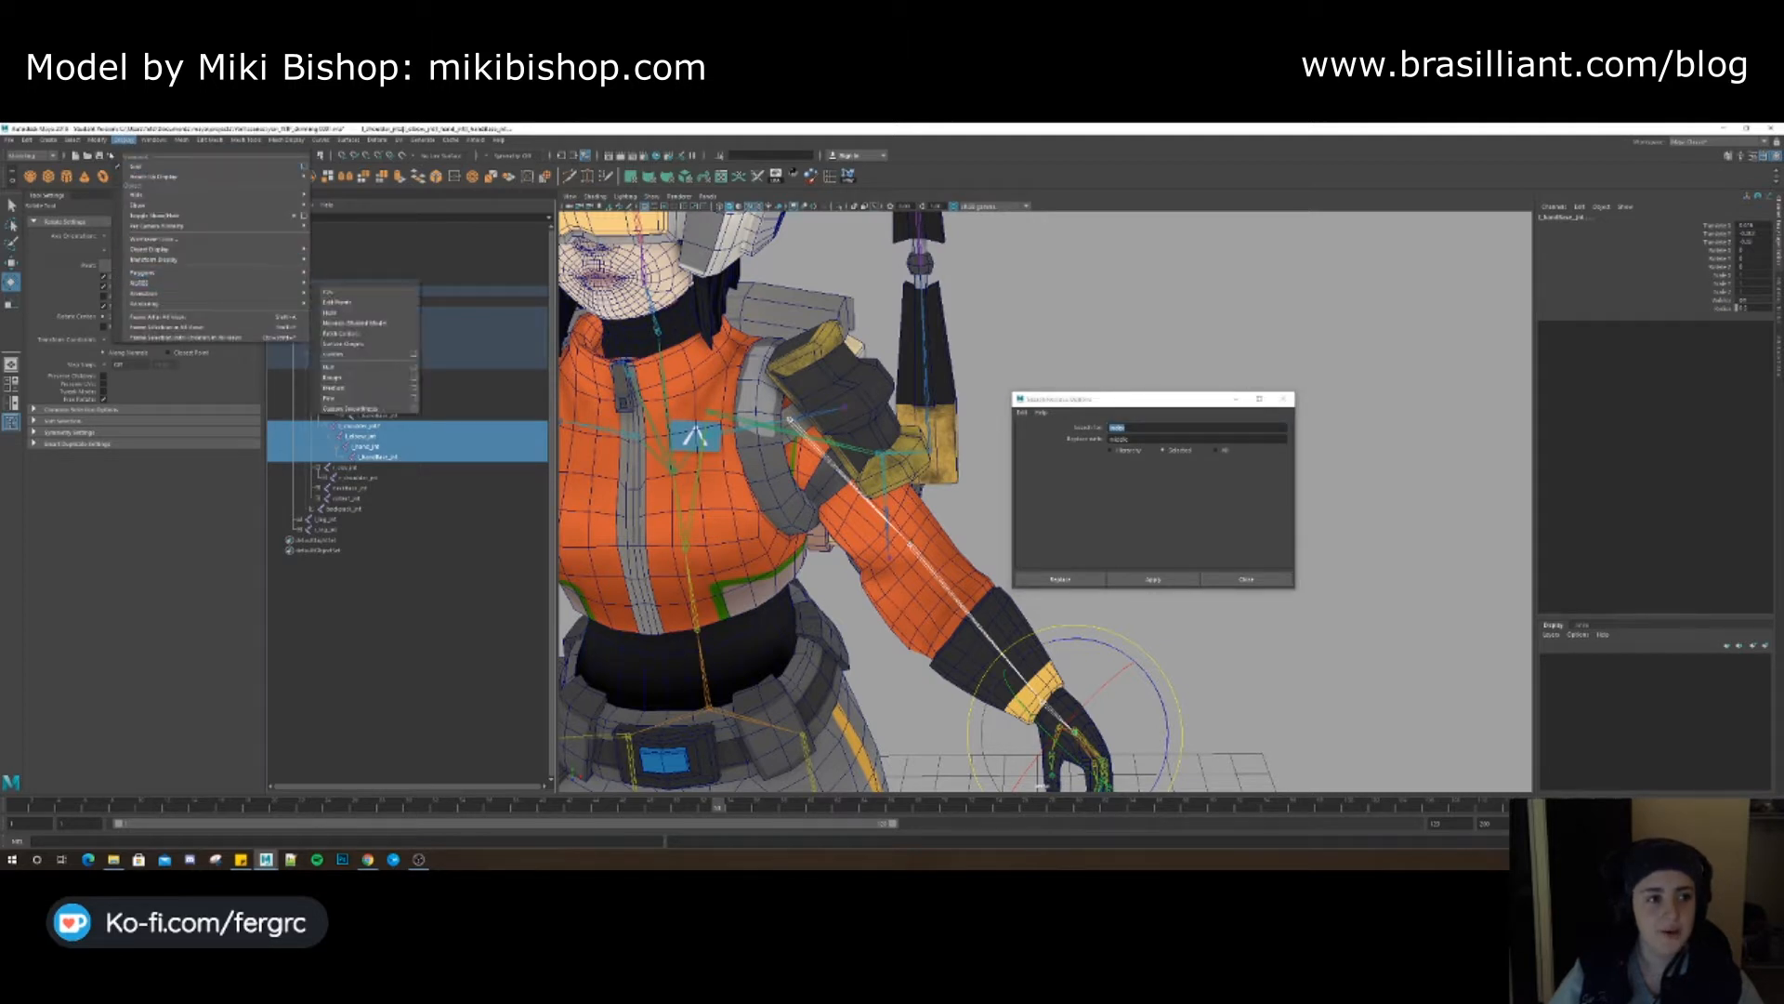
pyautogui.moveTo(97, 140)
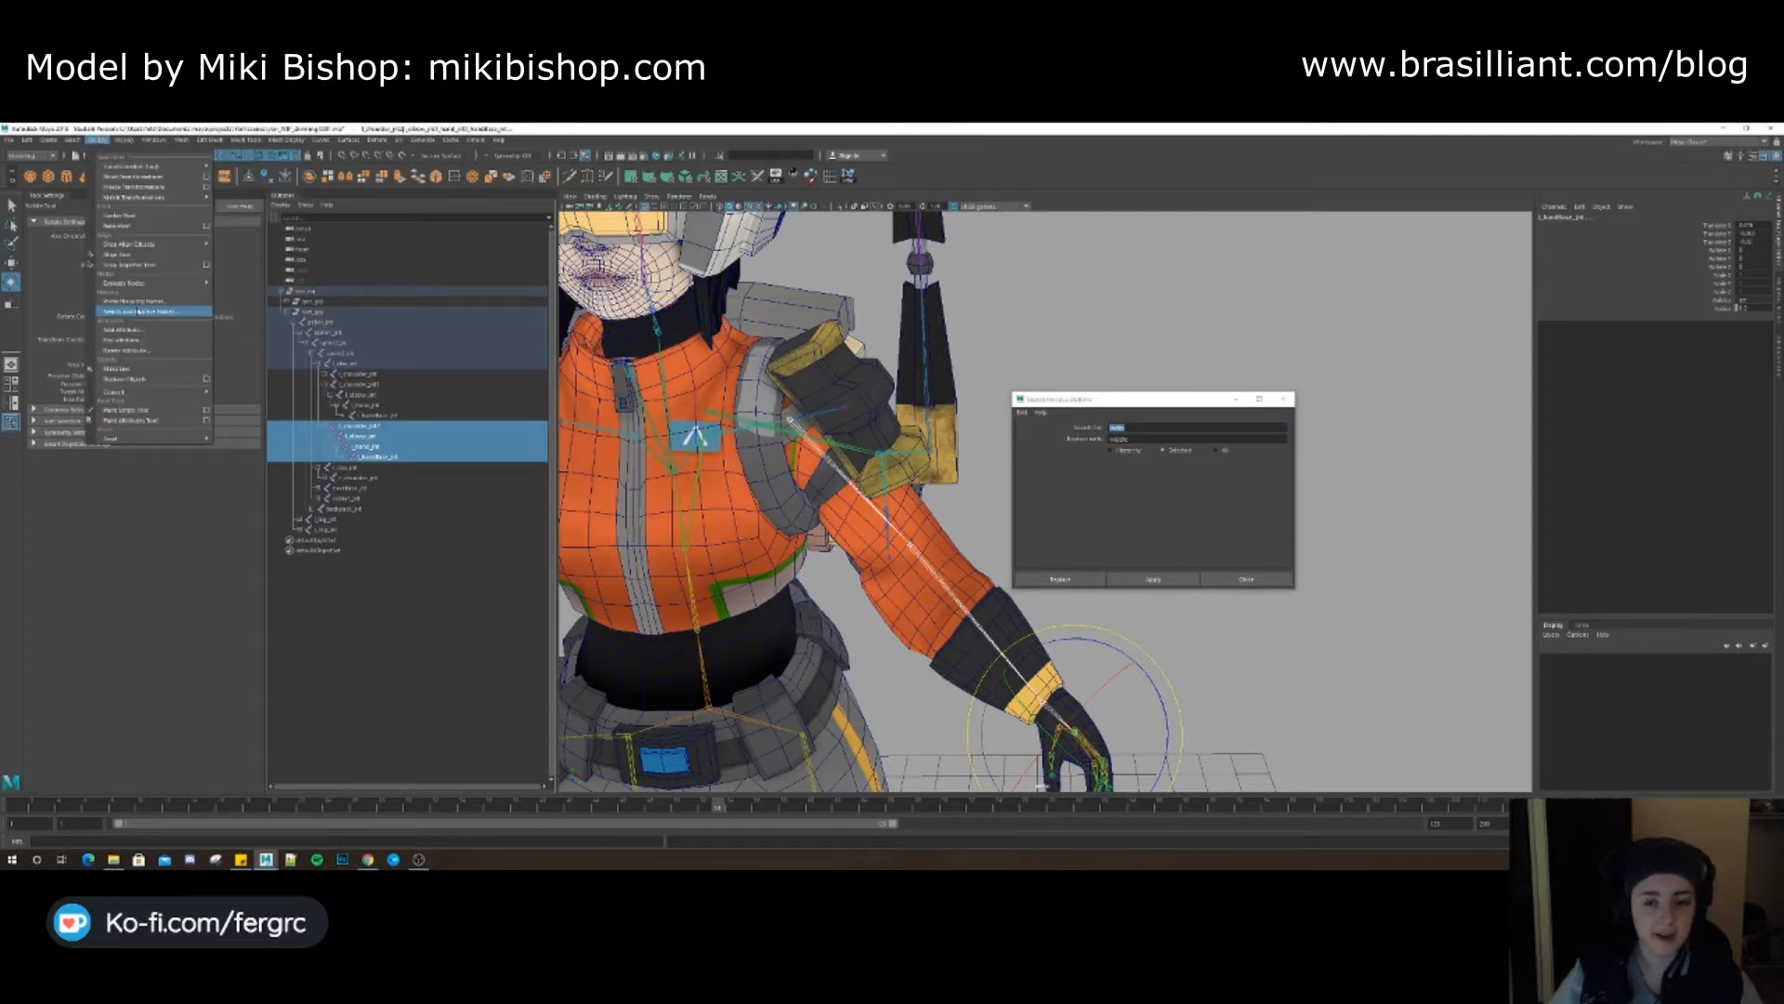
pyautogui.click(139, 312)
pyautogui.moveTo(1079, 399); pyautogui.dragTo(1070, 401)
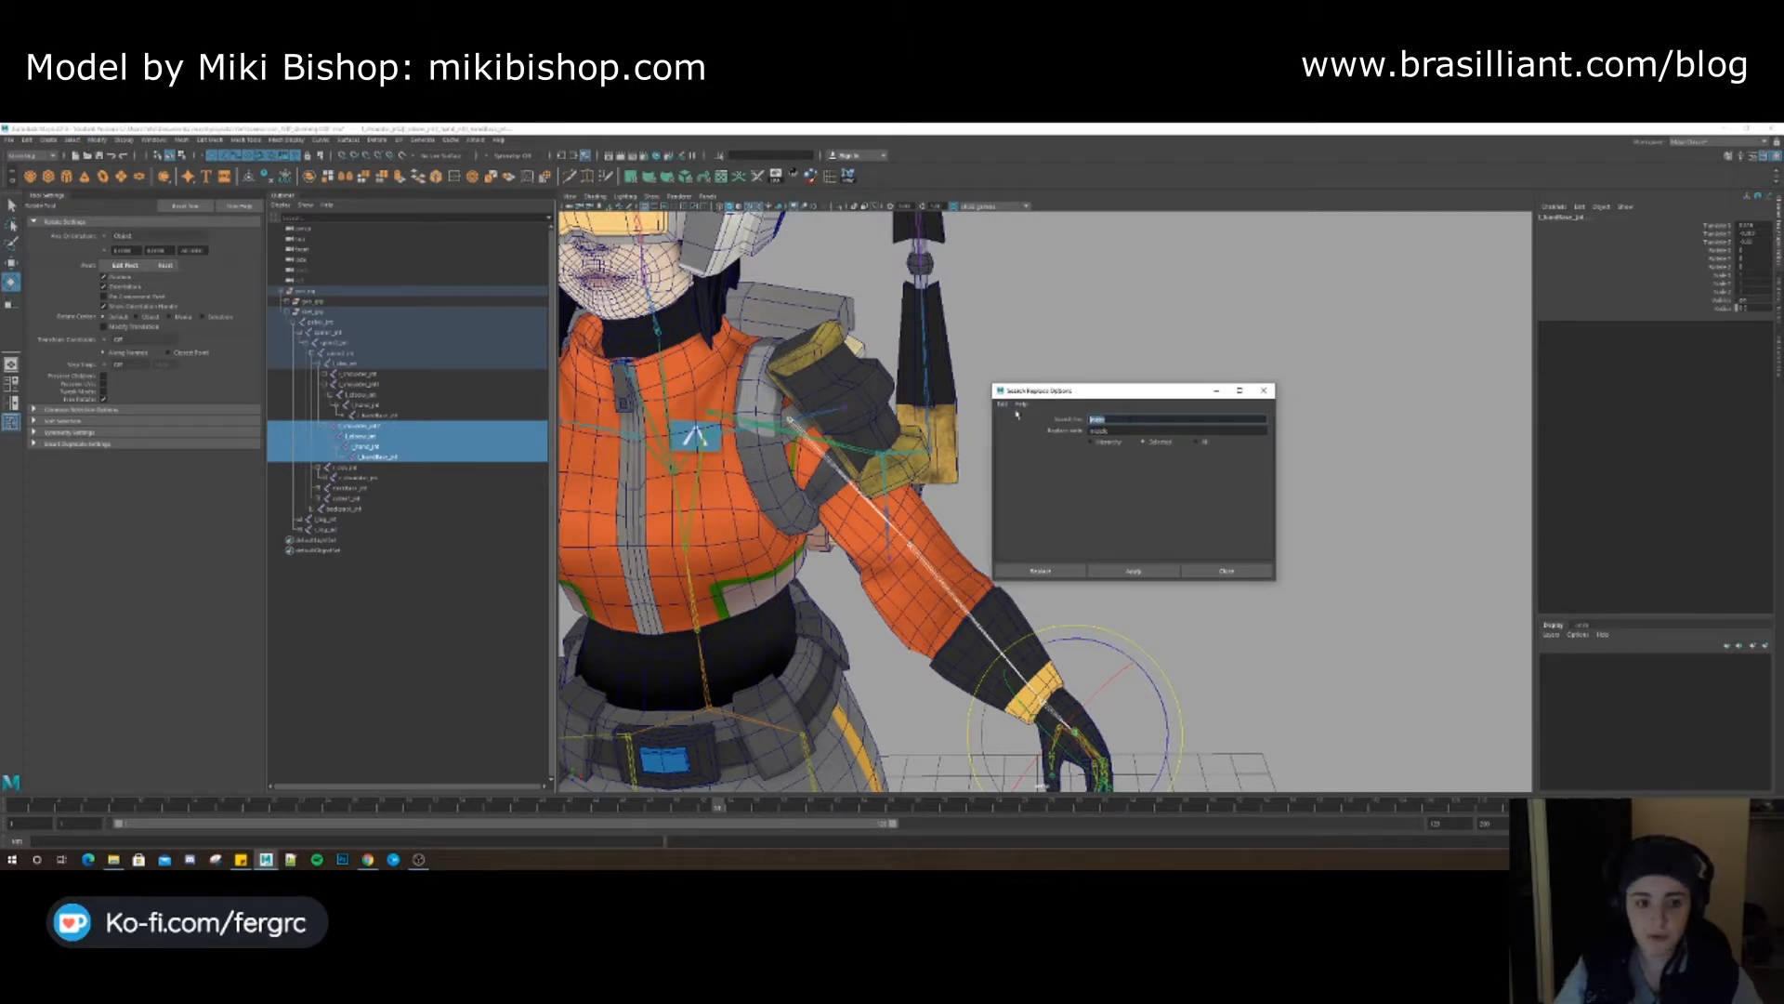
# Replace jnt with jnt_FK in the selected joint names and remove the duplicate number from the FK shoulder joint's name
pyautogui.press('Tab')
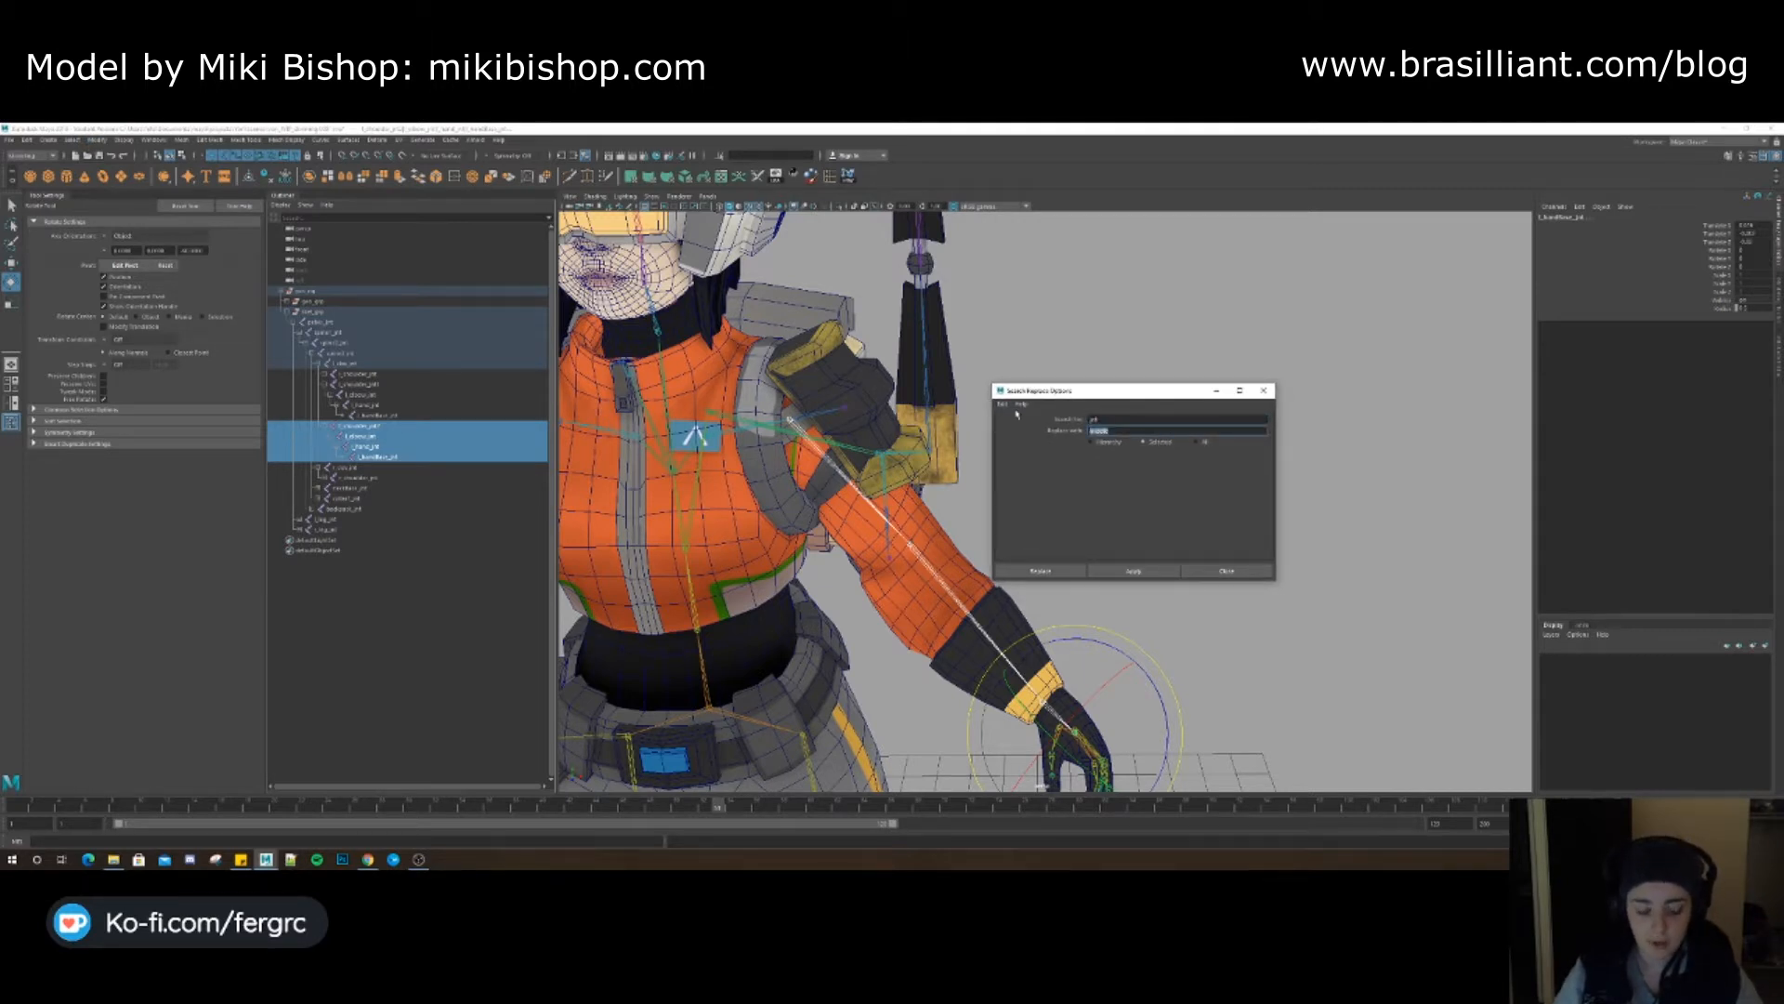
pyautogui.write('jnt')
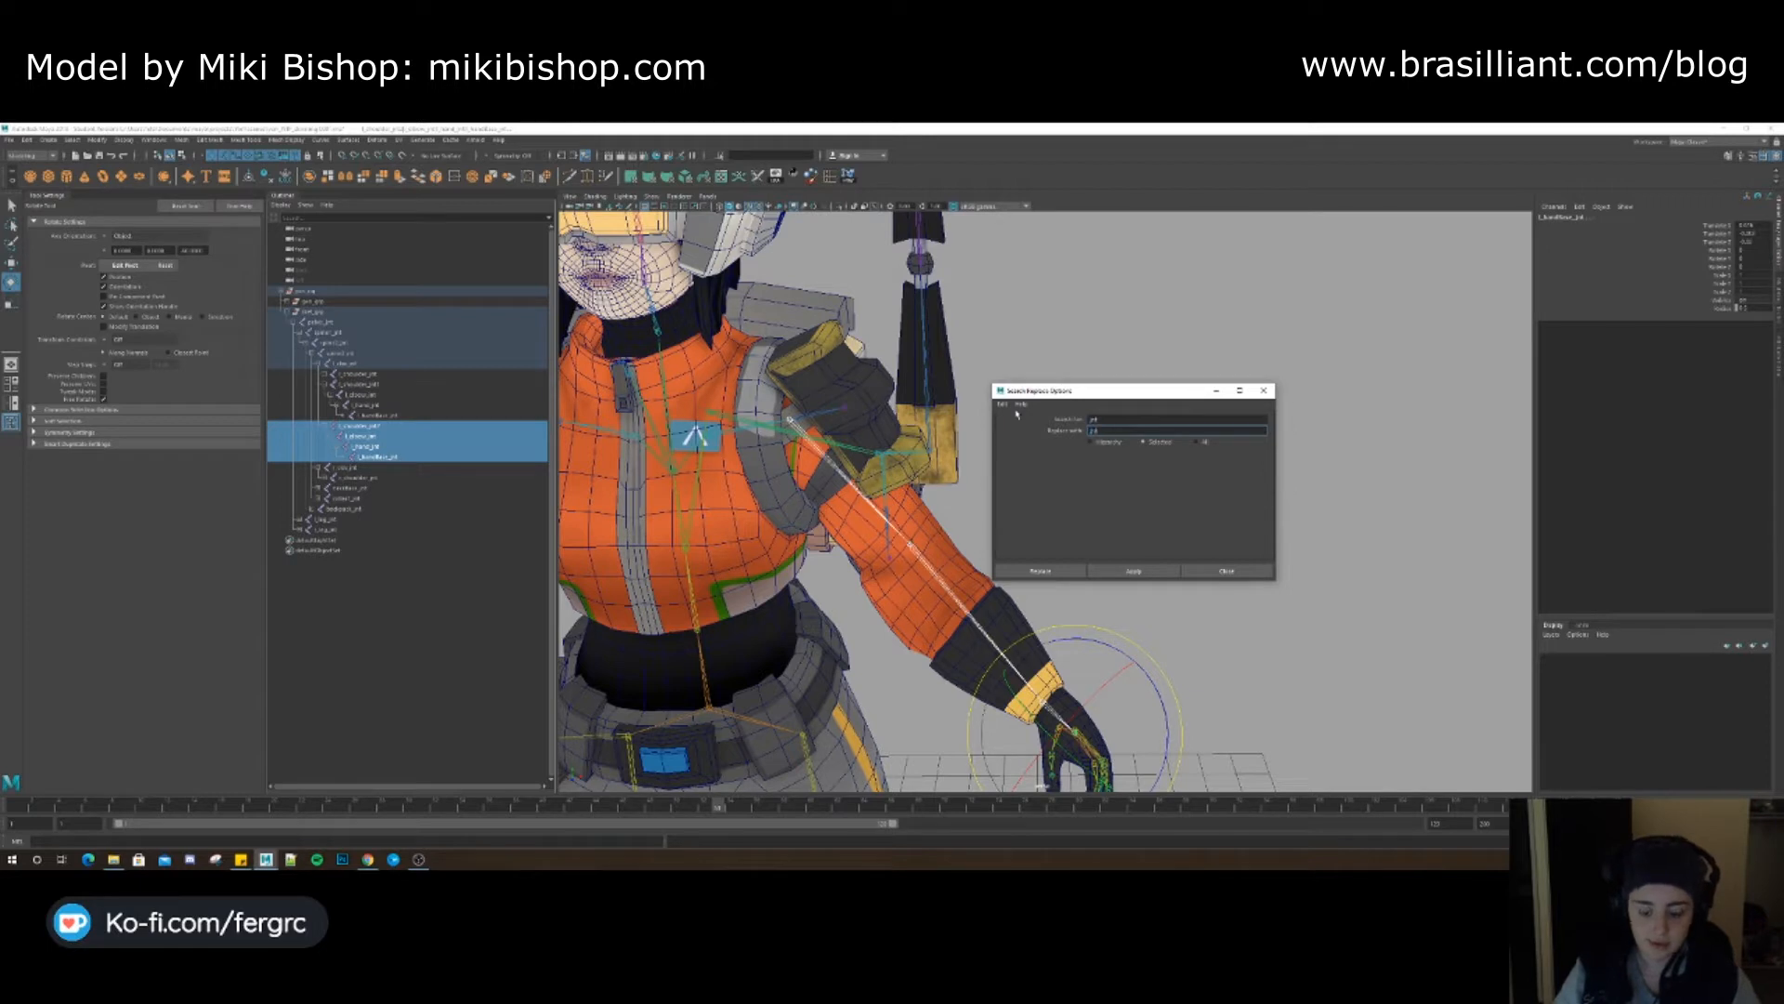
pyautogui.write('_FK')
pyautogui.click(1133, 570)
pyautogui.doubleClick(405, 429)
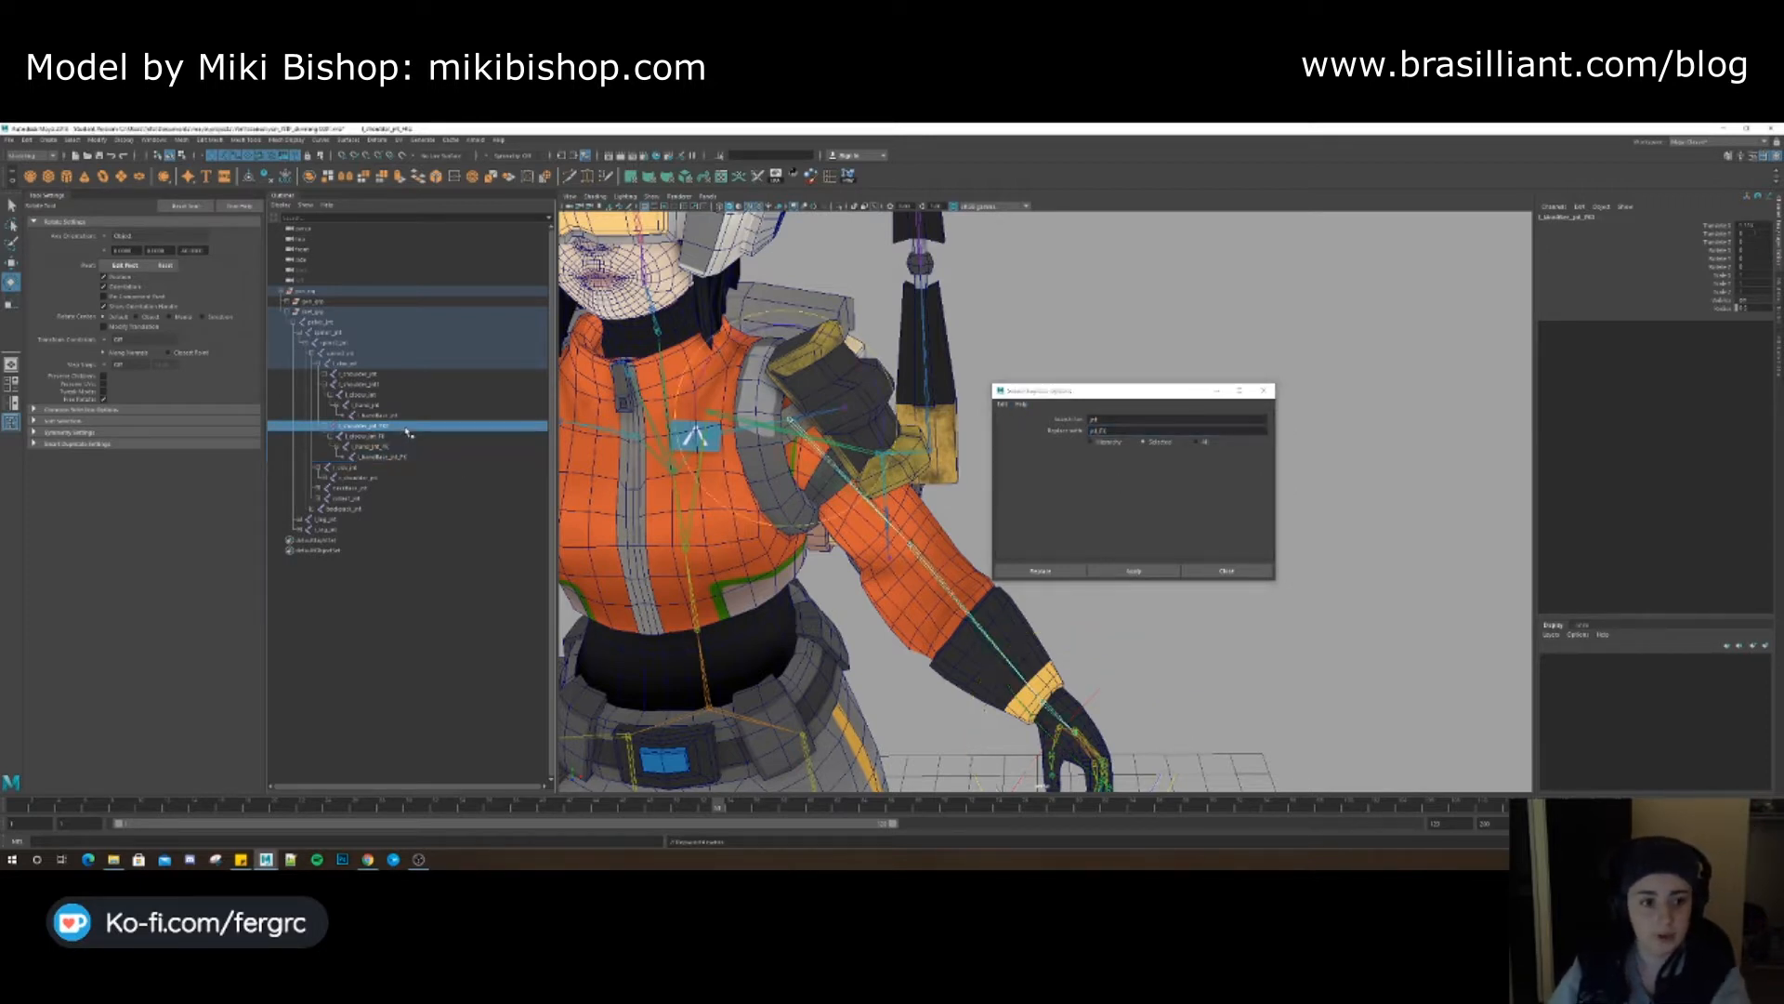
pyautogui.press('Return')
# Replace jnt with jnt_IK in the first copied chain's joint names and remove the duplicate number from its shoulder joint's name
pyautogui.click(365, 383)
pyautogui.keyDown('shift'); pyautogui.click(389, 415); pyautogui.keyUp('shift')
pyautogui.click(1124, 430)
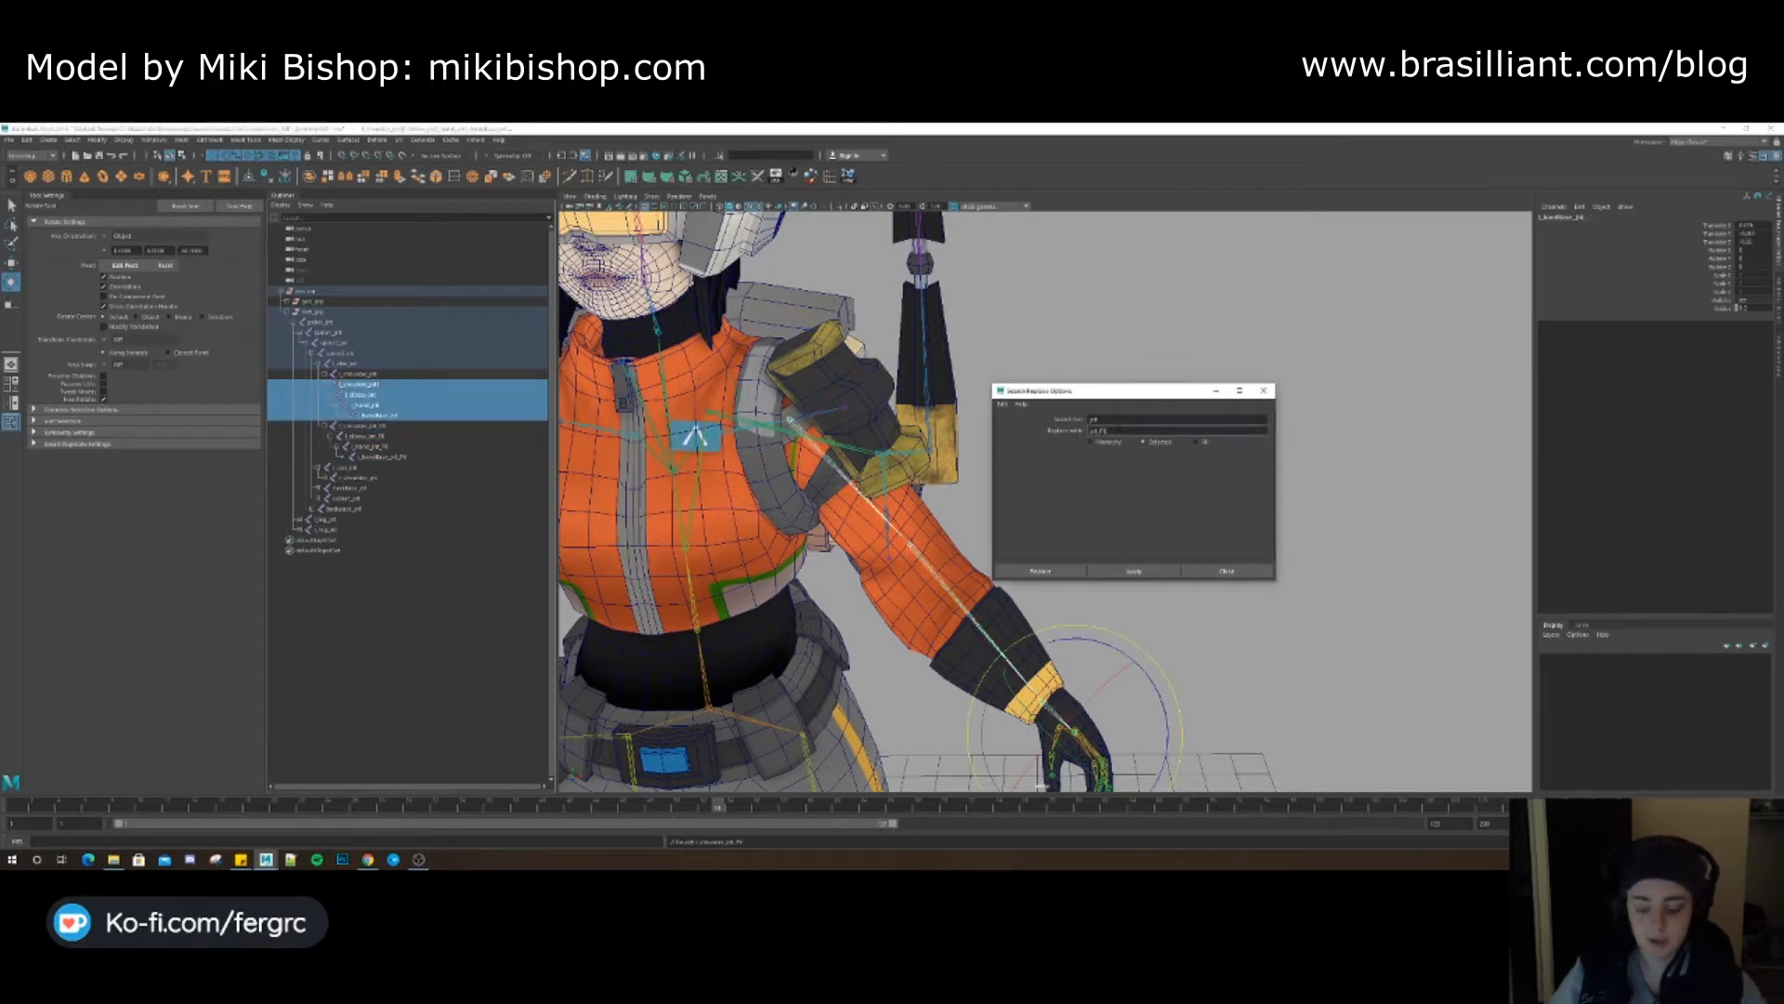
pyautogui.press('BackSpace')
pyautogui.press('BackSpace')
pyautogui.write('IK')
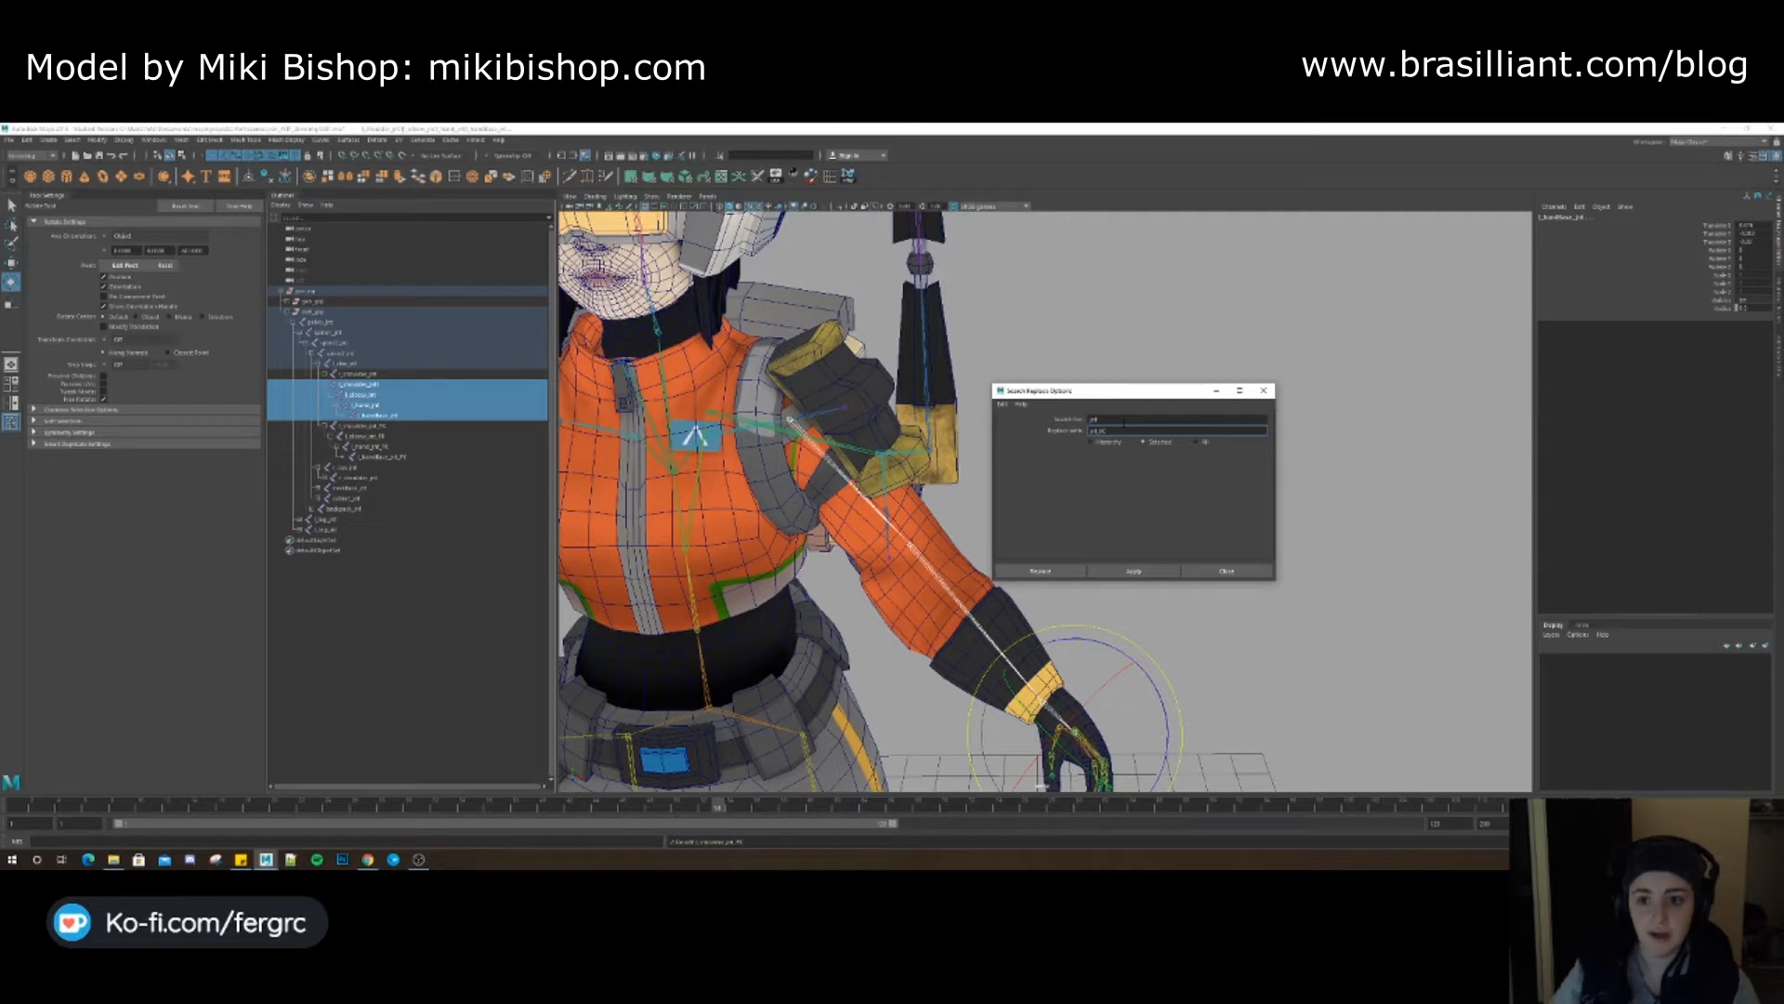
pyautogui.click(1134, 570)
pyautogui.click(367, 384)
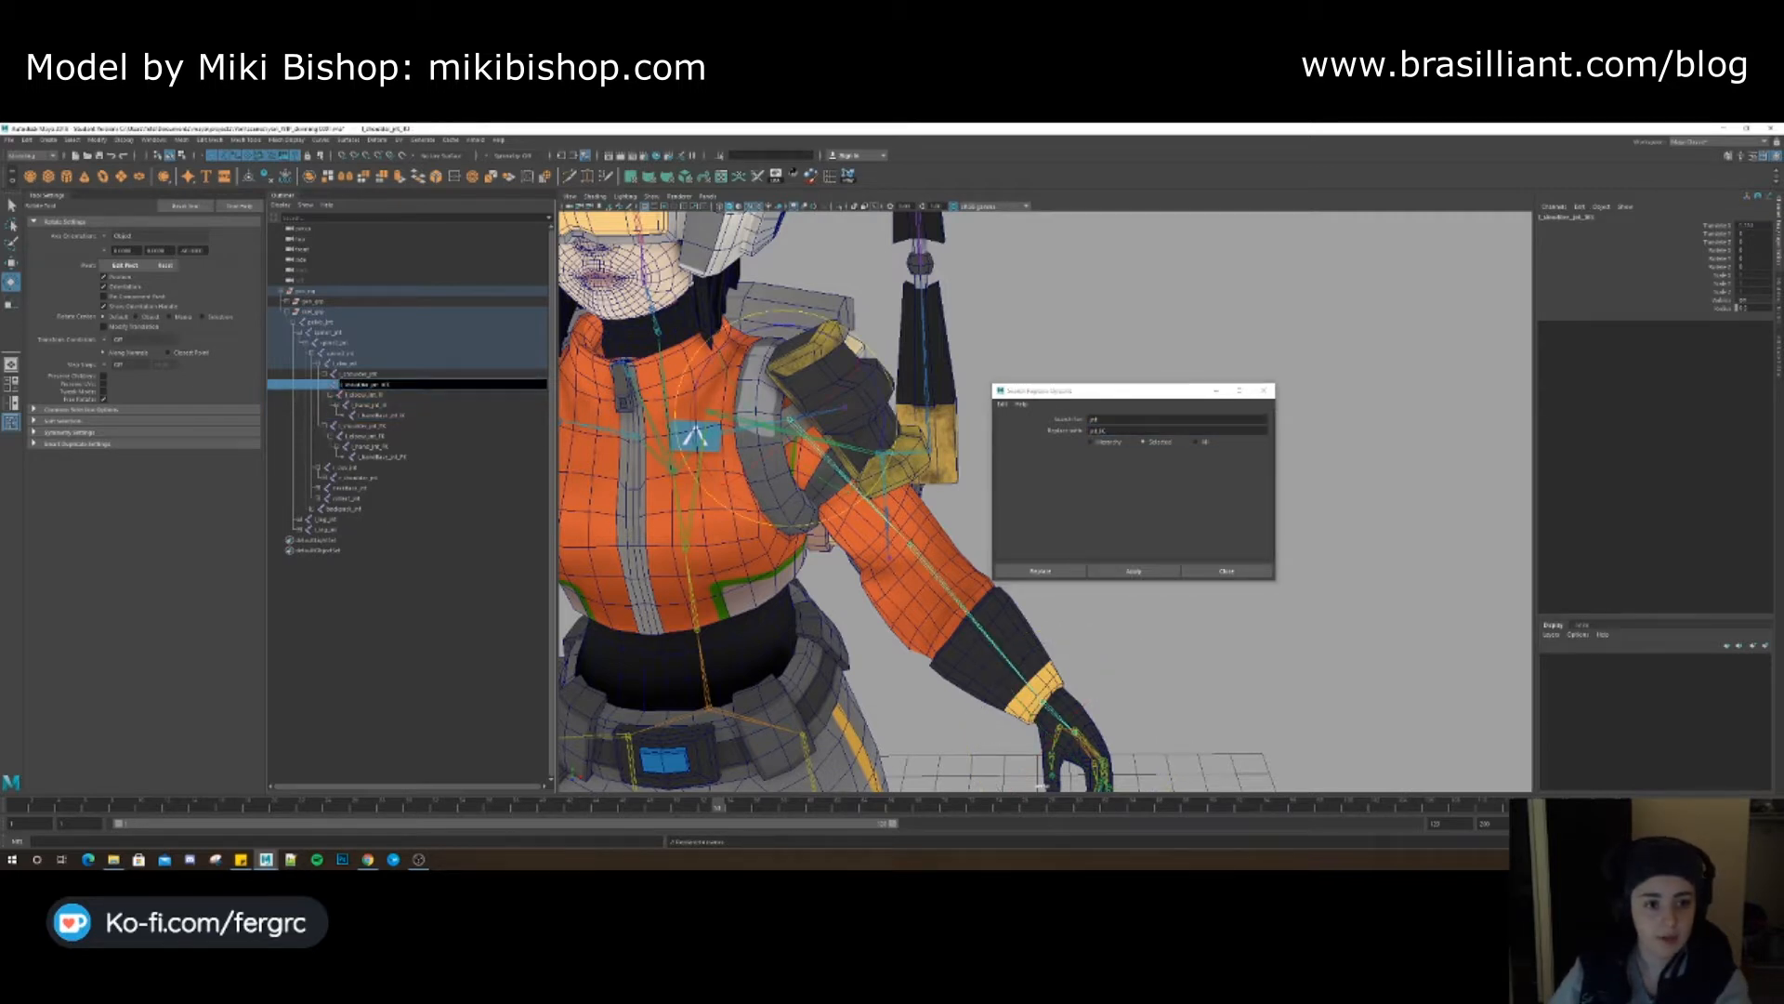
pyautogui.click(324, 385)
pyautogui.click(324, 385)
# Parent constrain the original left shoulder joint to its FK and IK copies on all translate and rotate axes
pyautogui.keyDown('alt'); pyautogui.moveTo(648, 476); pyautogui.dragTo(680, 479); pyautogui.keyUp('alt')
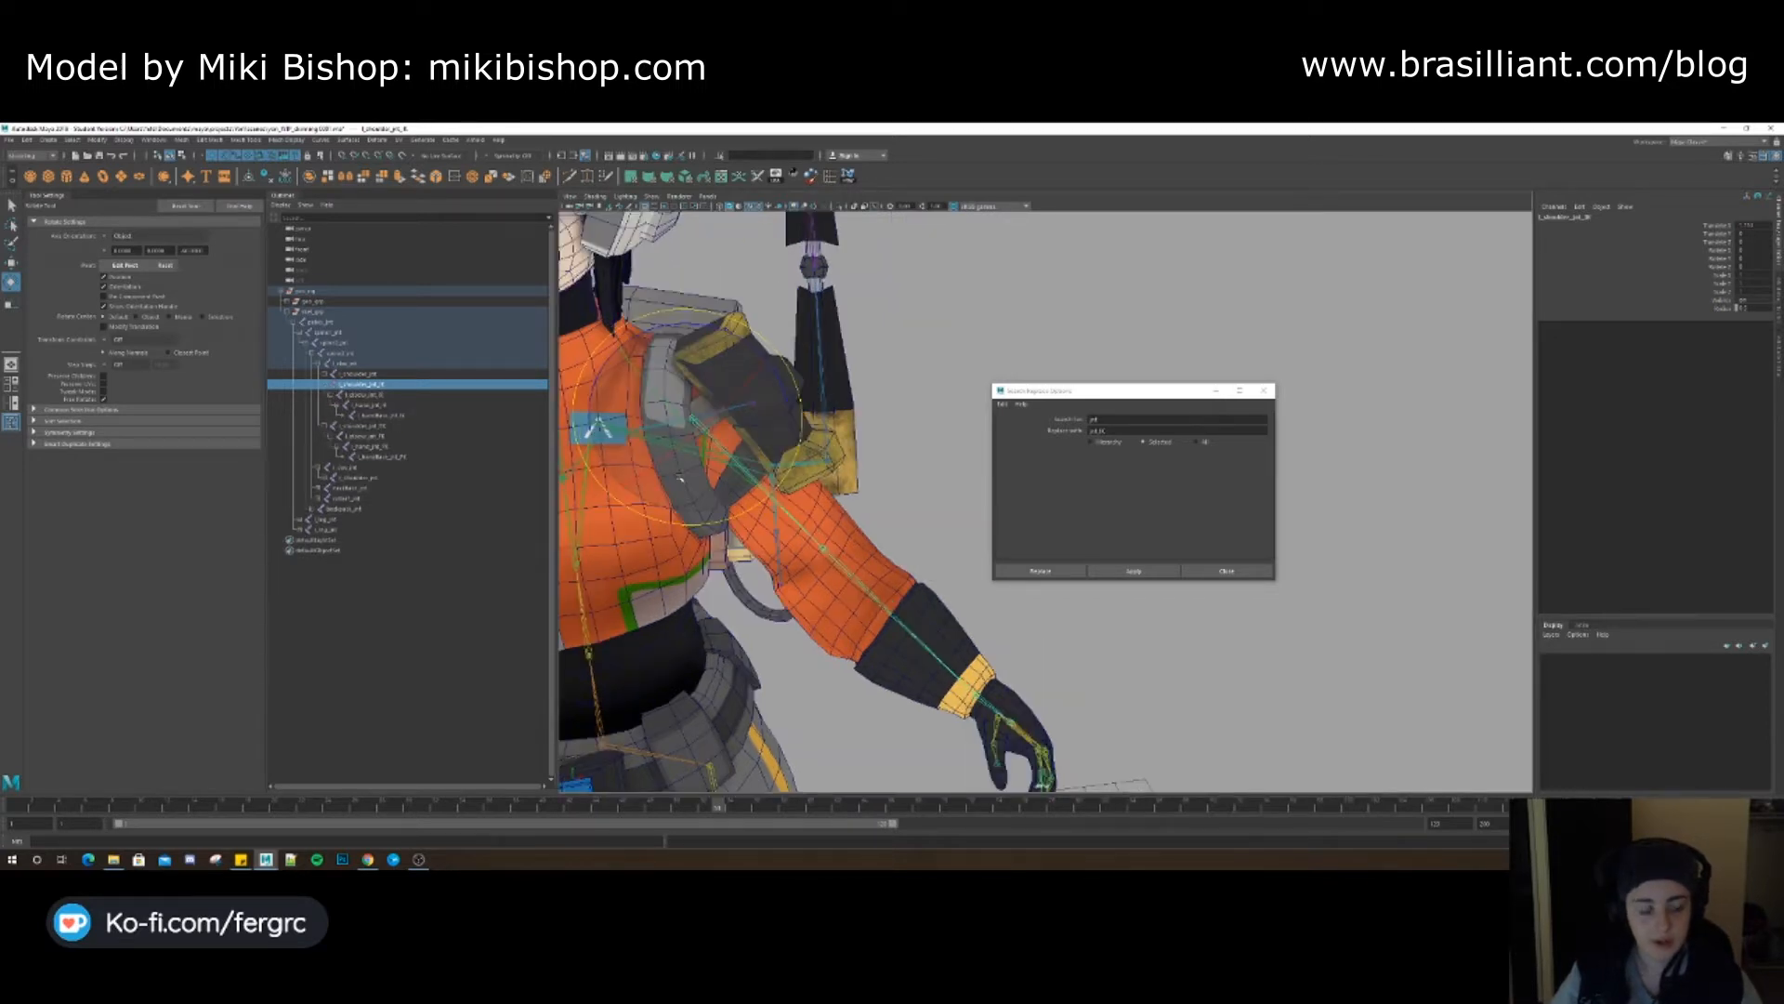
pyautogui.click(323, 374)
pyautogui.keyDown('ctrl'); pyautogui.click(370, 507); pyautogui.keyUp('ctrl')
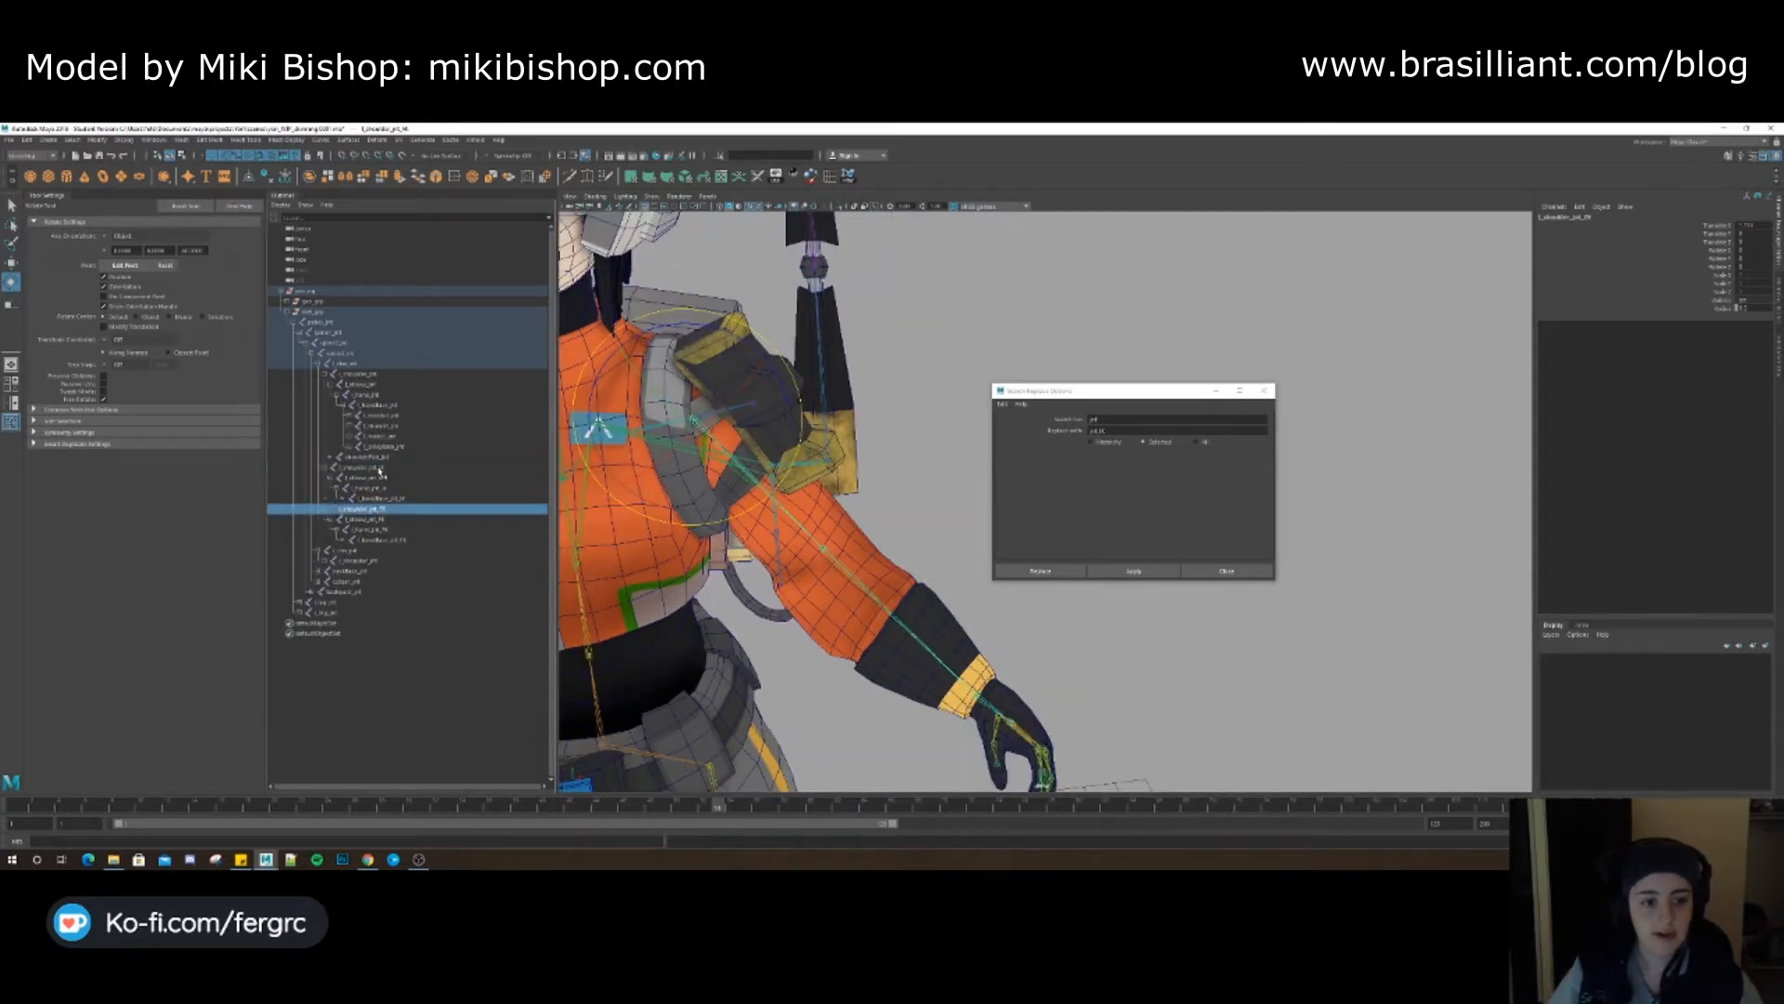
pyautogui.keyDown('ctrl'); pyautogui.click(376, 375); pyautogui.keyUp('ctrl')
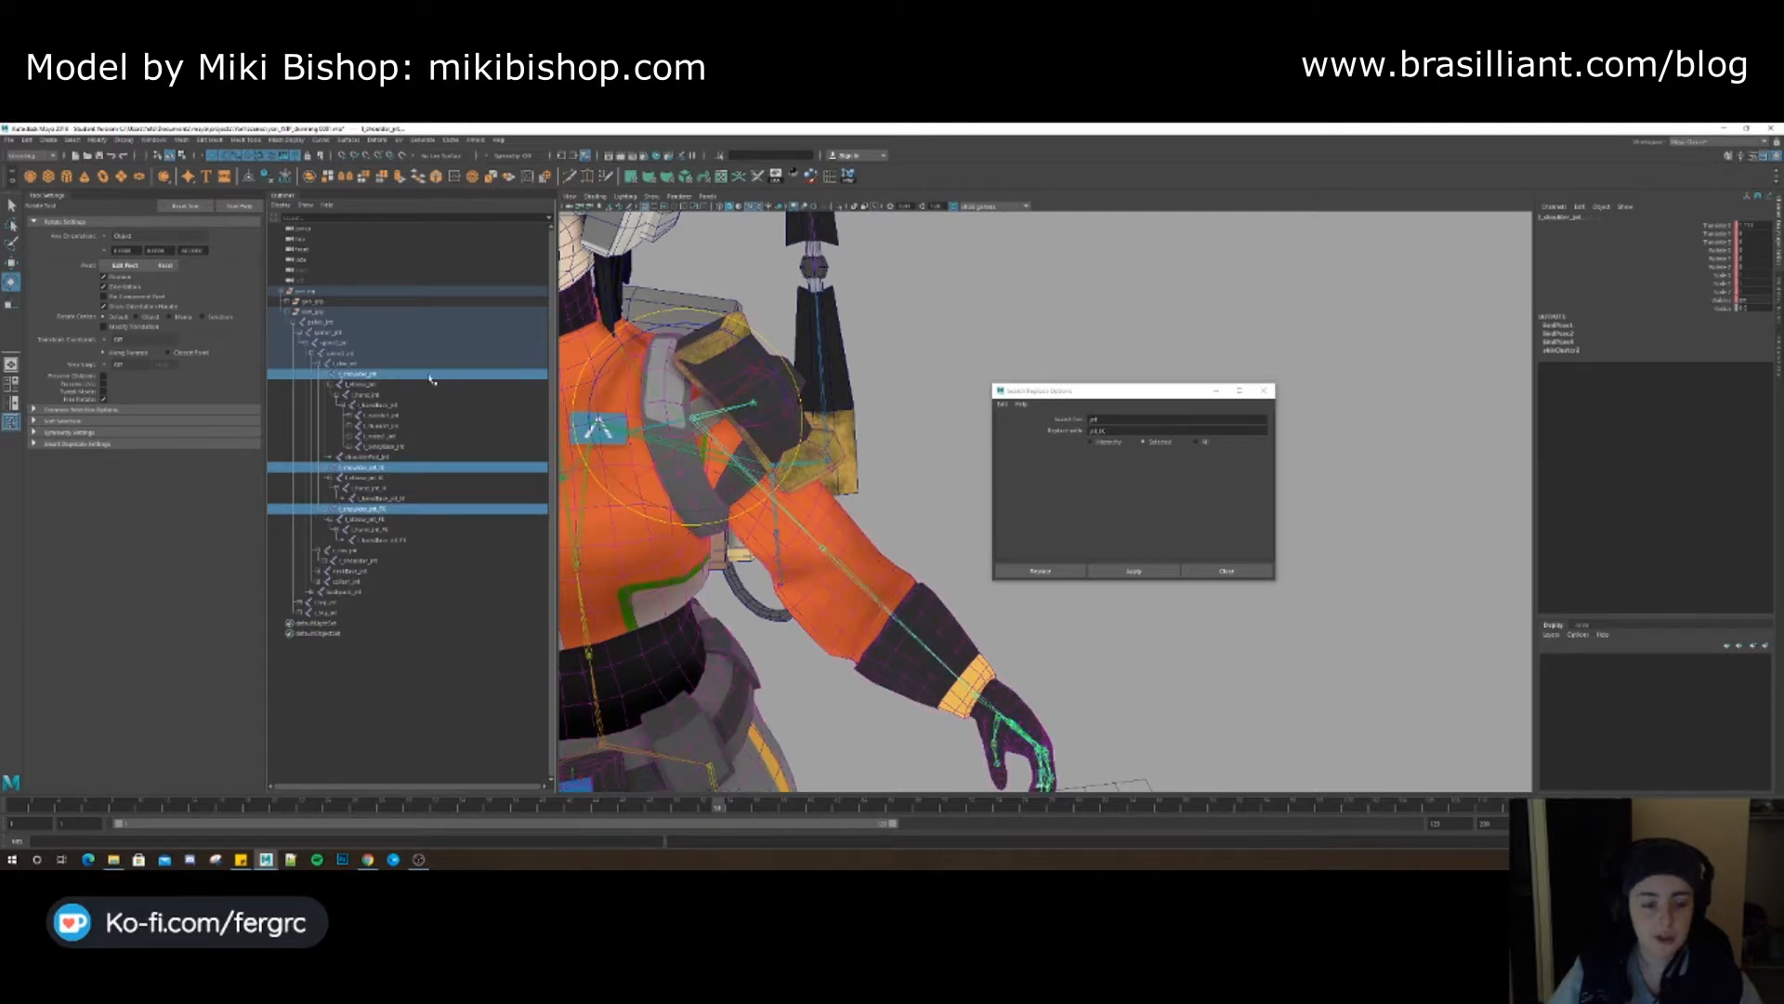
pyautogui.click(30, 155)
pyautogui.click(31, 183)
pyautogui.click(267, 140)
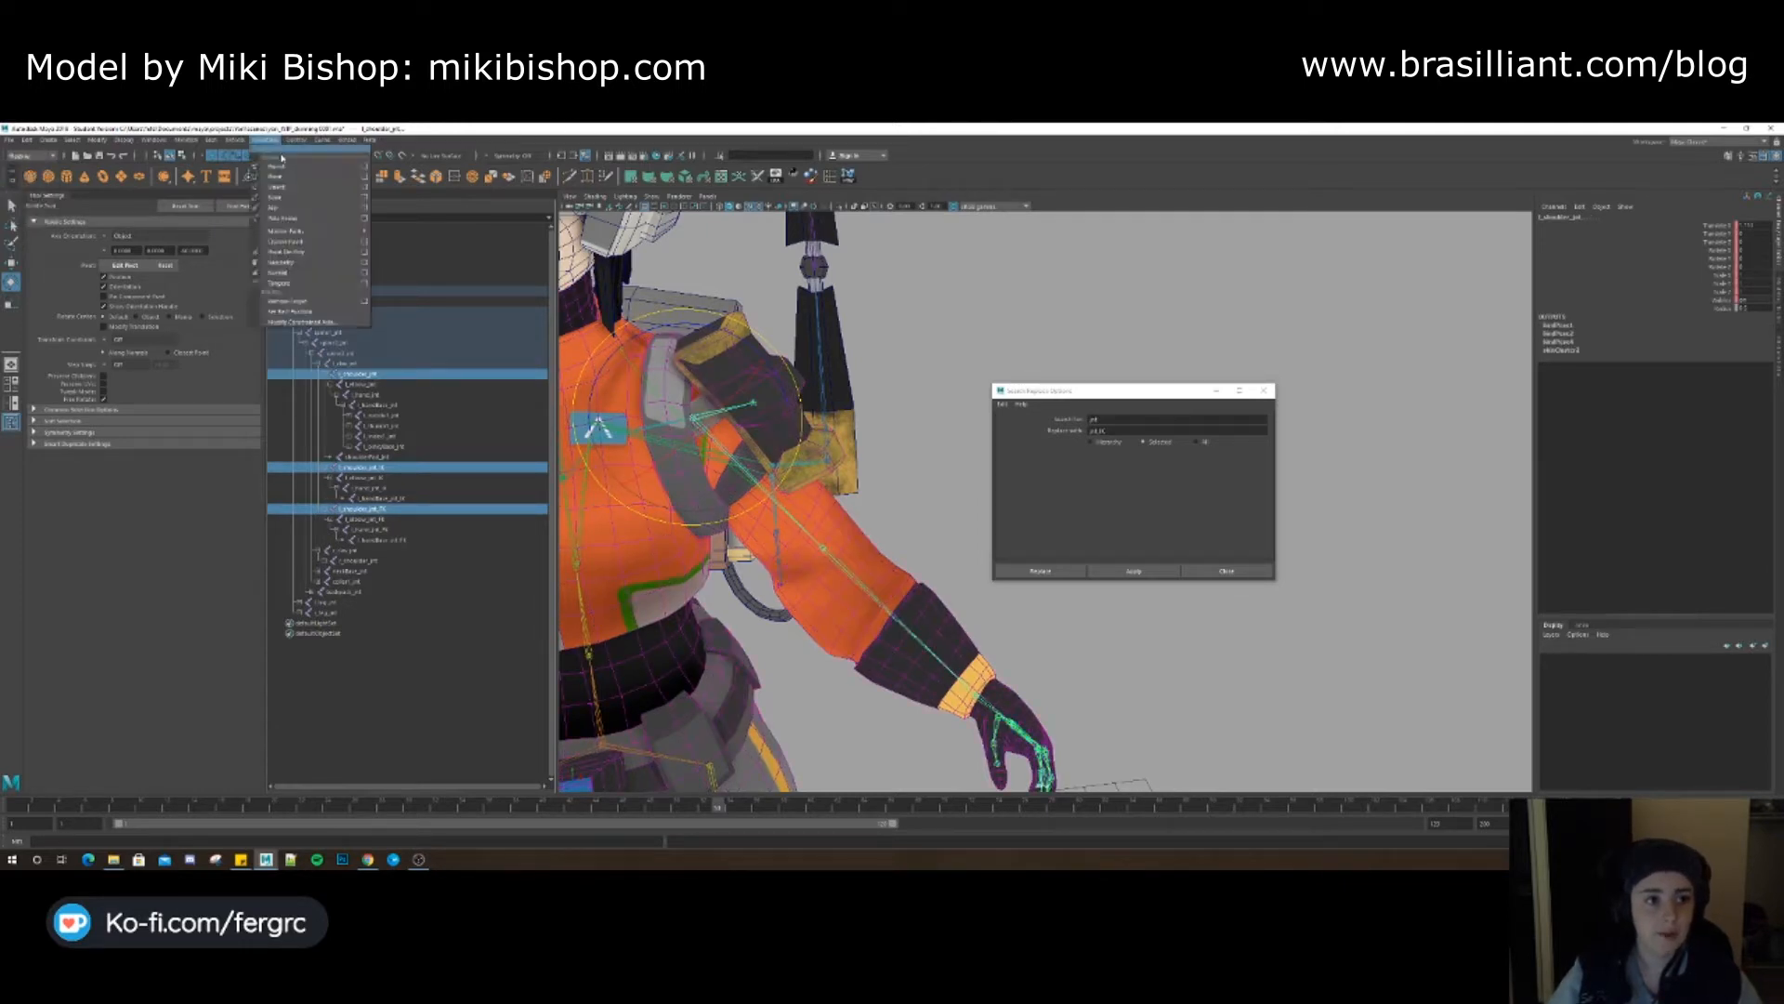
pyautogui.click(365, 171)
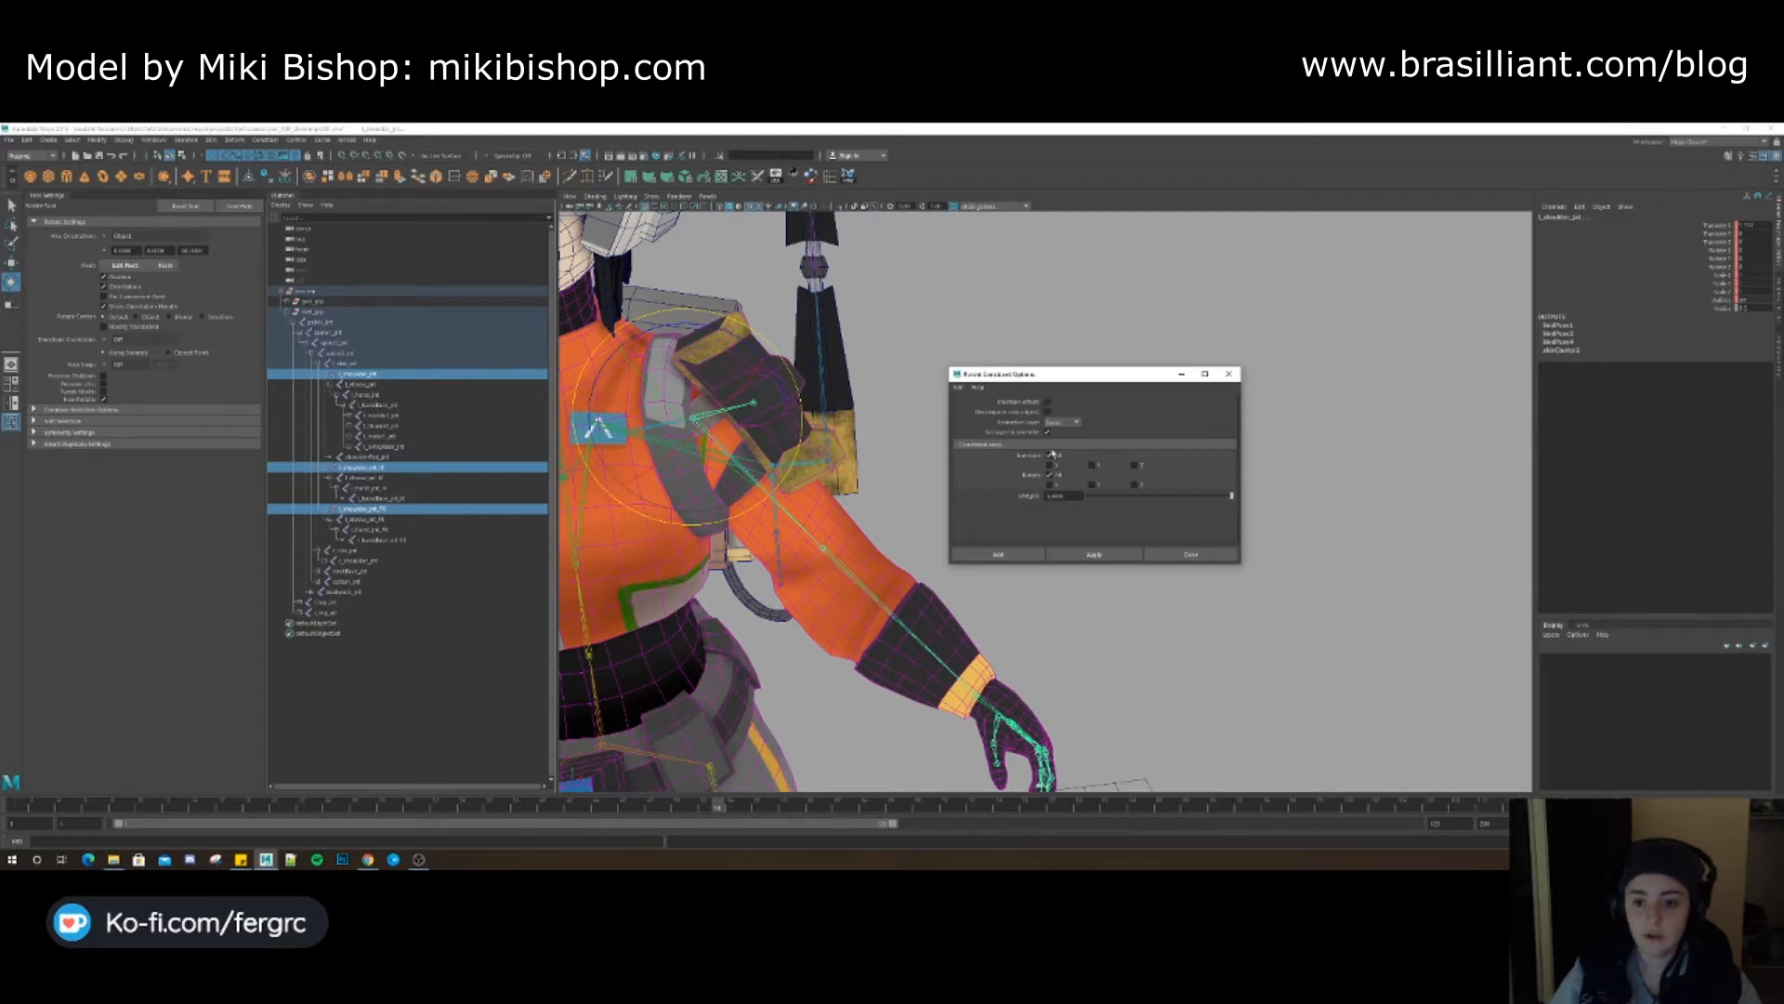
pyautogui.click(1090, 554)
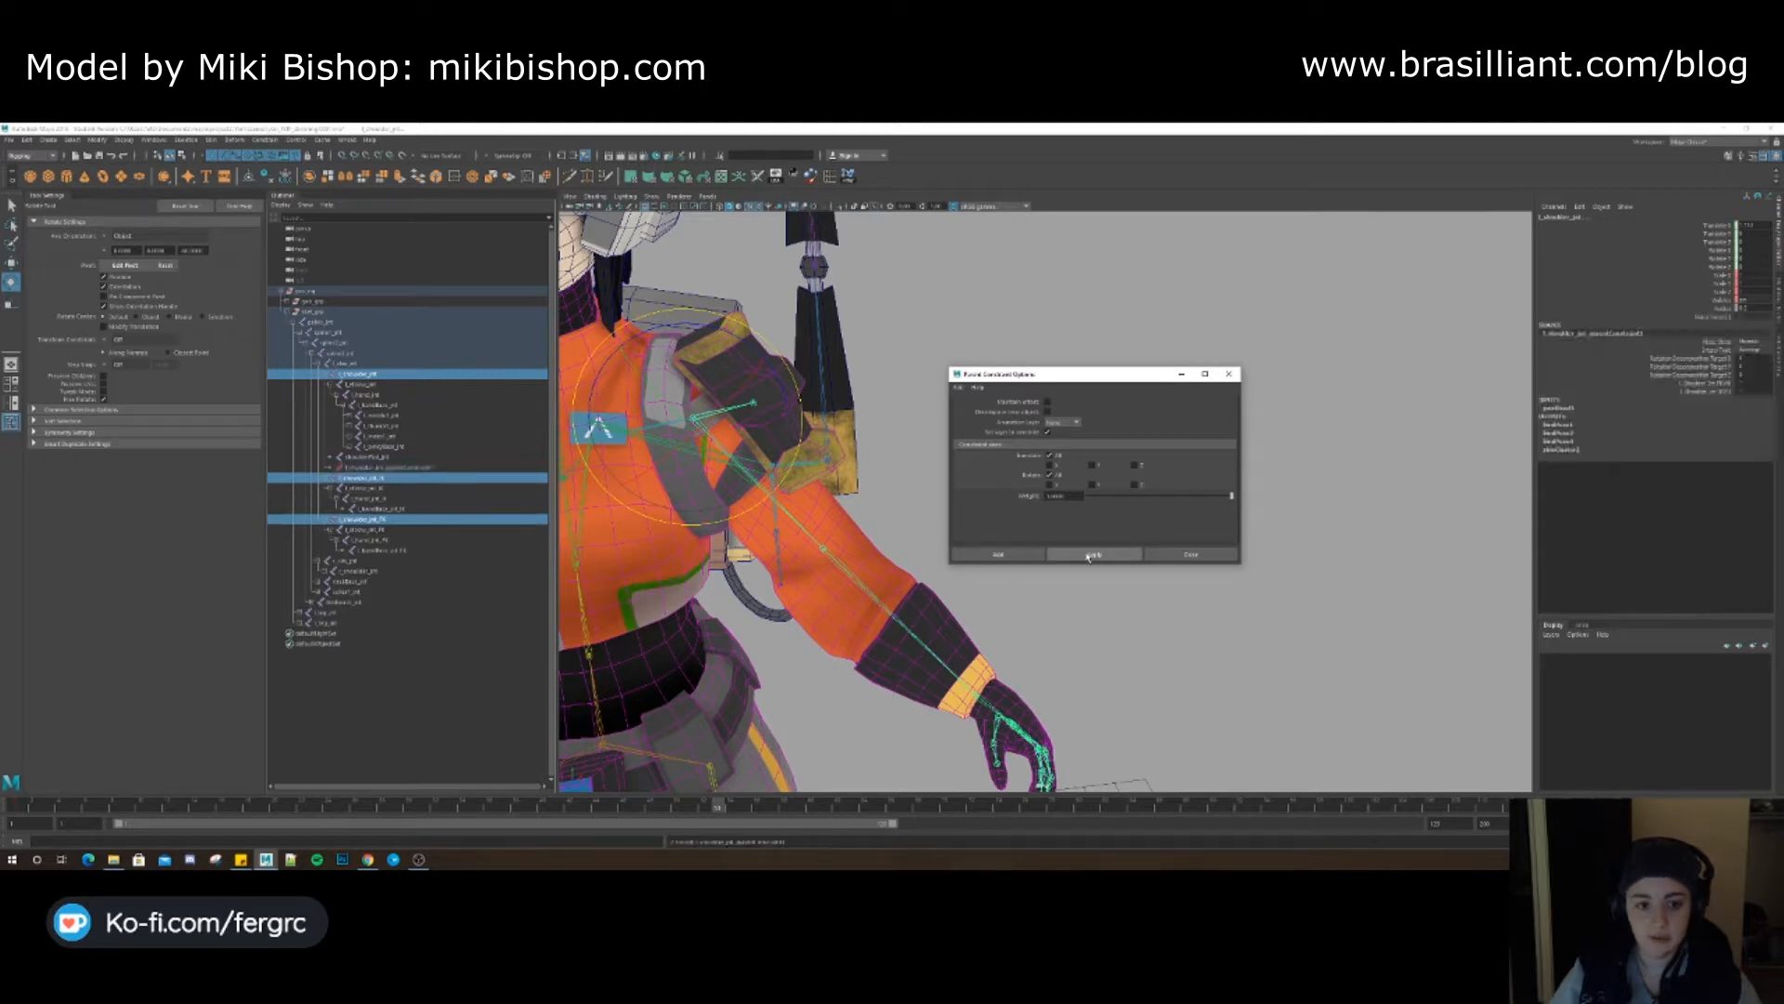
# Parent constrain the original left elbow joint to the FK and IK elbow joints with the same options
pyautogui.click(363, 529)
pyautogui.keyDown('ctrl'); pyautogui.click(363, 487); pyautogui.keyUp('ctrl')
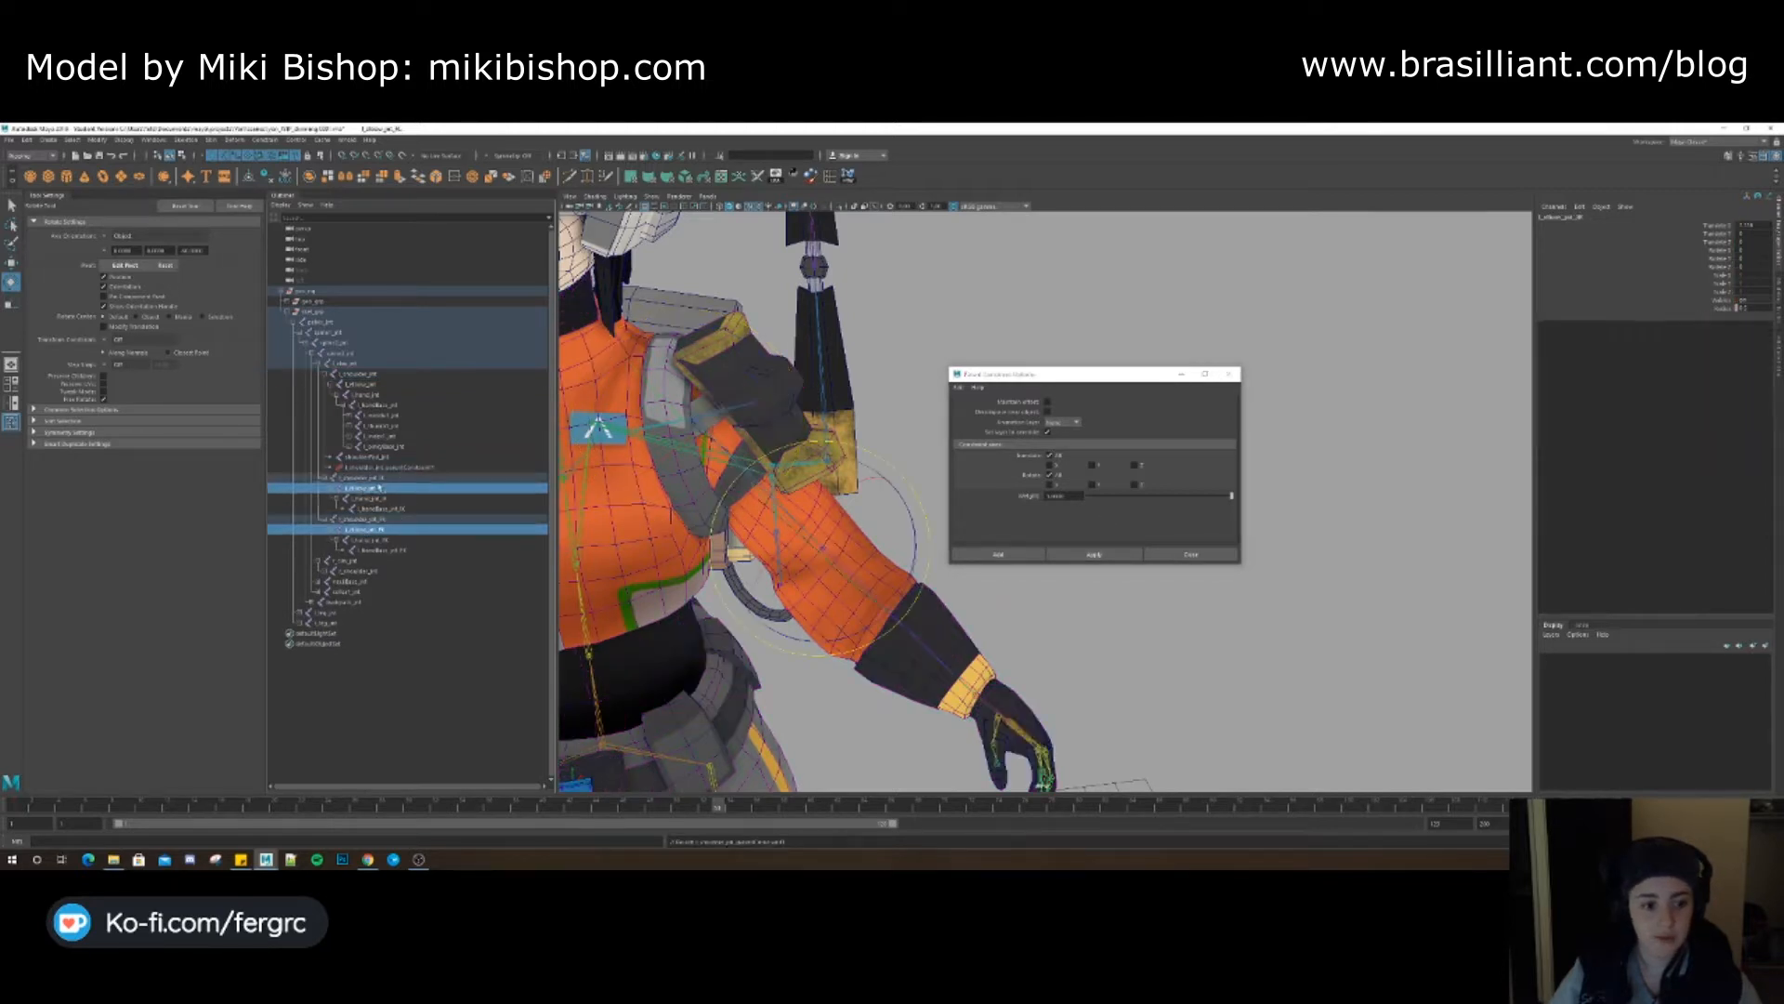
pyautogui.keyDown('ctrl'); pyautogui.click(362, 385); pyautogui.keyUp('ctrl')
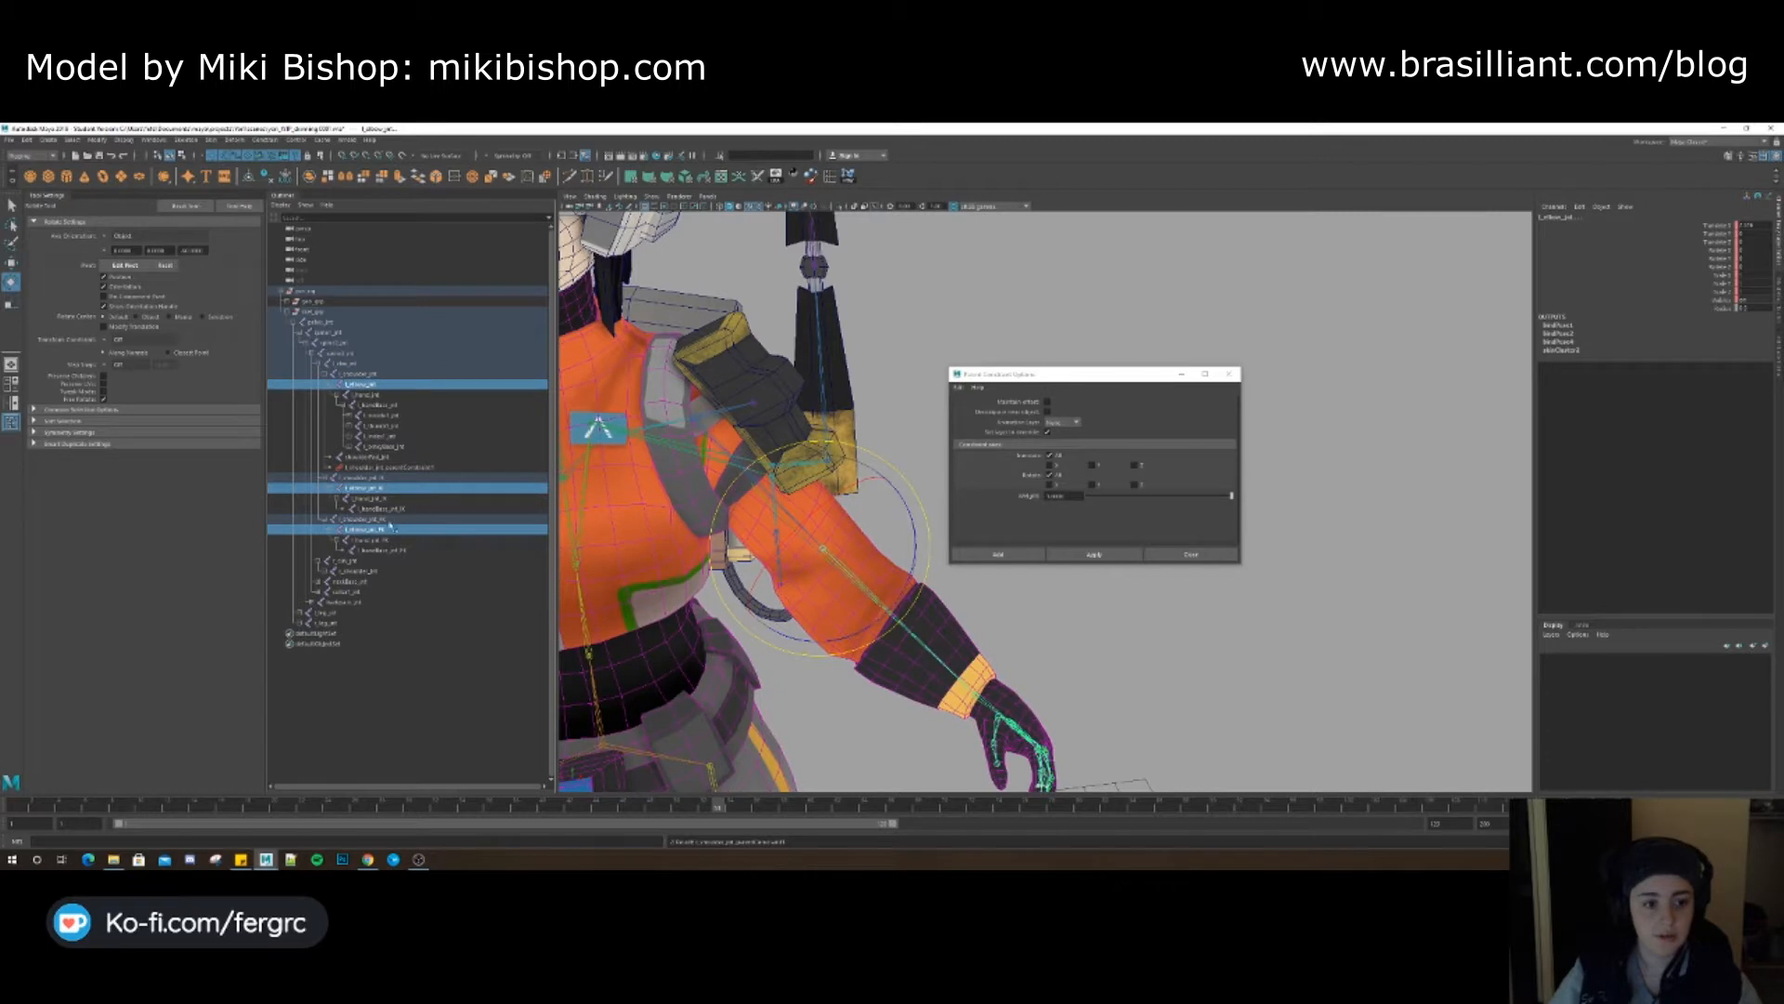
pyautogui.click(1094, 555)
# Parent constrain the original left hand joint to the FK and IK hand joints with the current constraint options
pyautogui.click(372, 550)
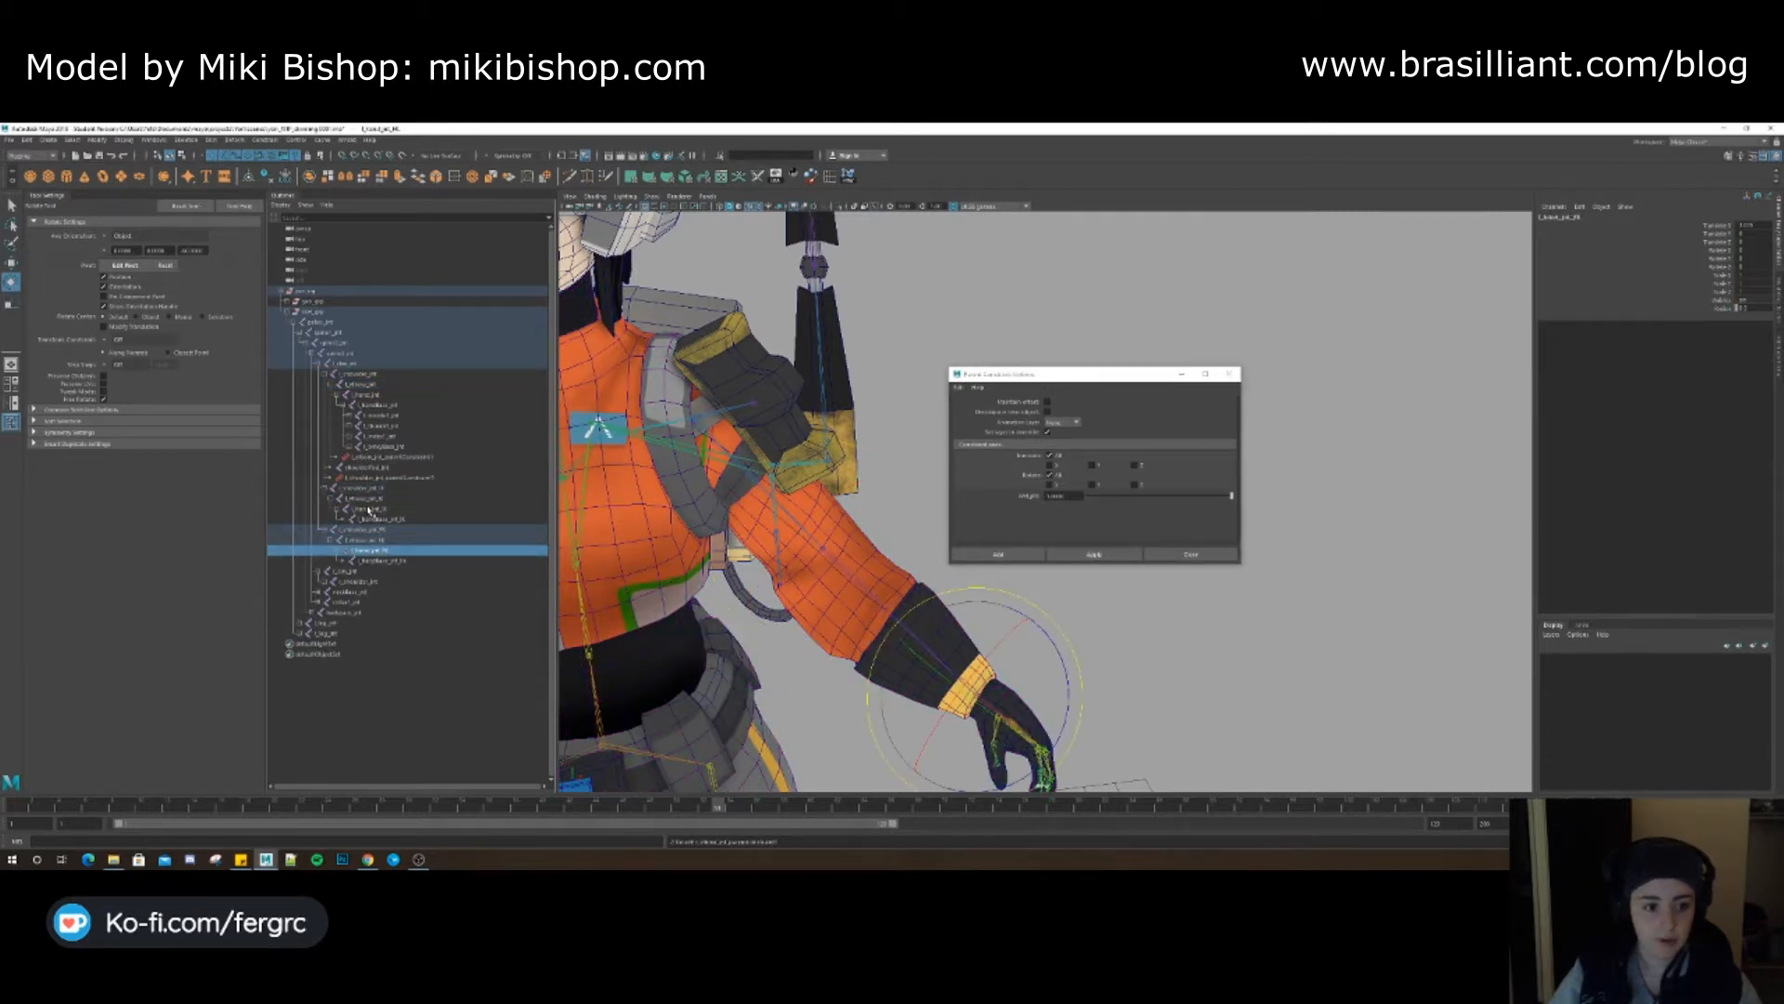
pyautogui.keyDown('ctrl'); pyautogui.click(369, 509); pyautogui.keyUp('ctrl')
pyautogui.keyDown('ctrl'); pyautogui.click(364, 394); pyautogui.keyUp('ctrl')
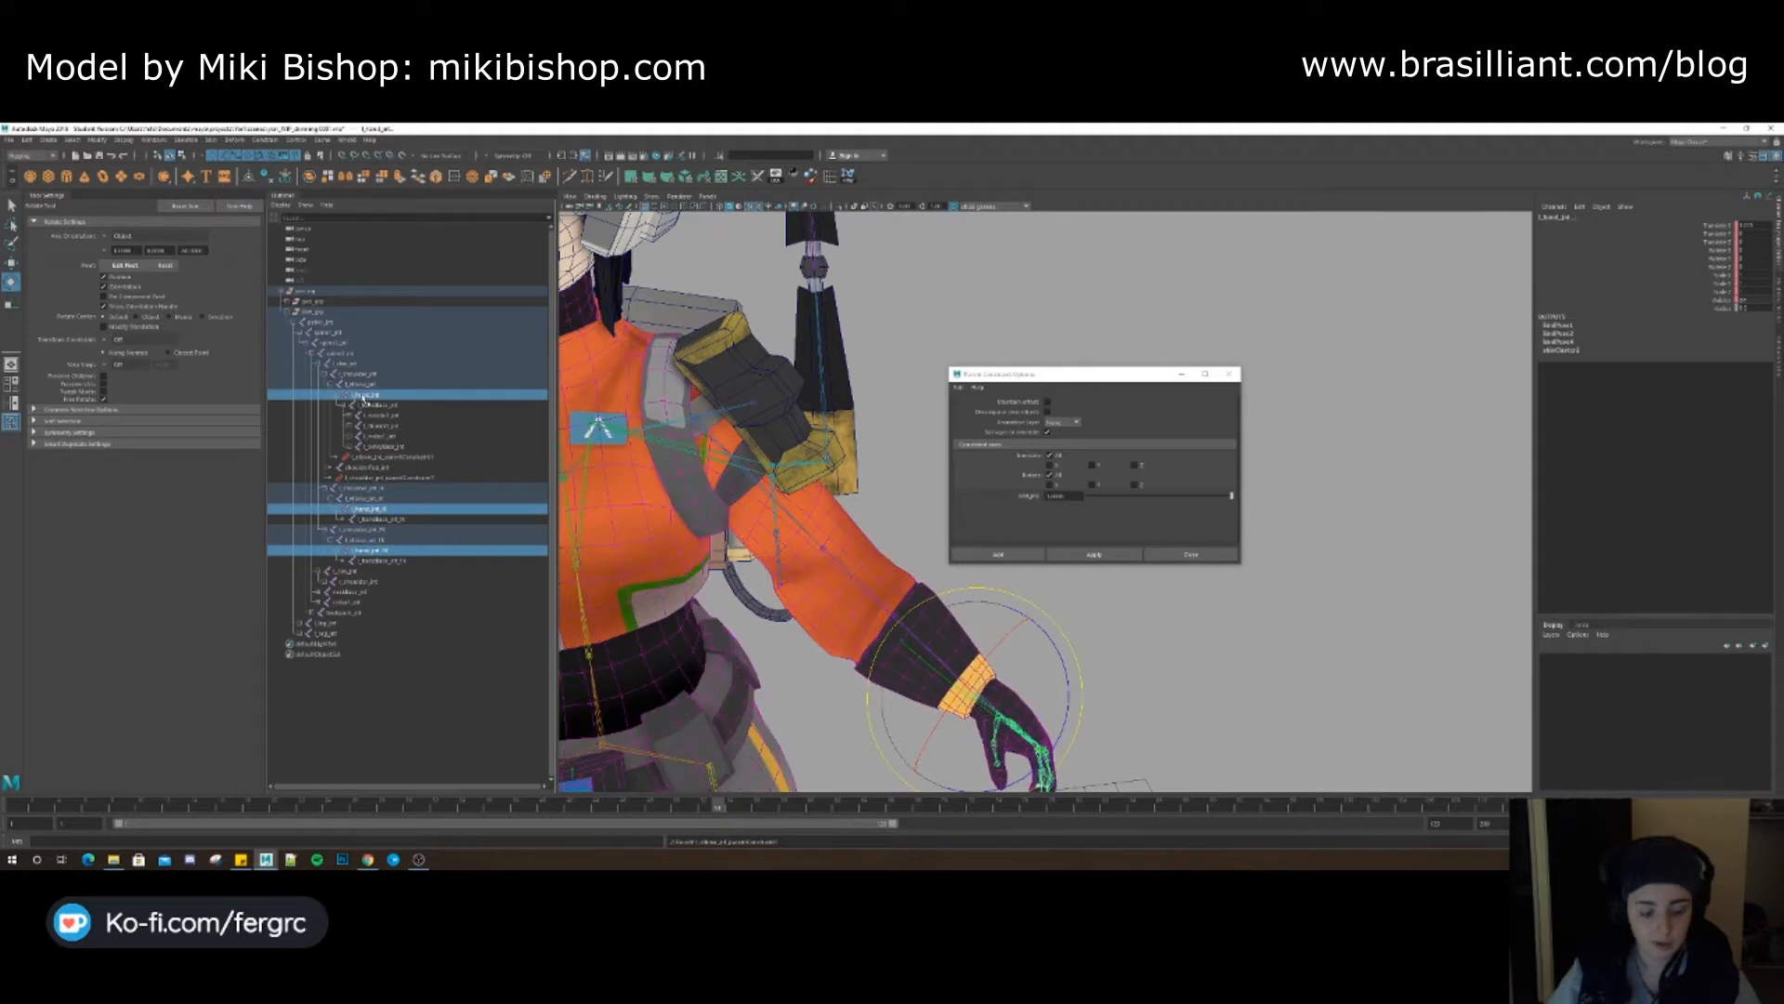
pyautogui.click(1094, 554)
# Parent constrain the original left handBase joint to its FK and IK copies and close the constraint options
pyautogui.click(420, 571)
pyautogui.keyDown('ctrl'); pyautogui.click(381, 528); pyautogui.keyUp('ctrl')
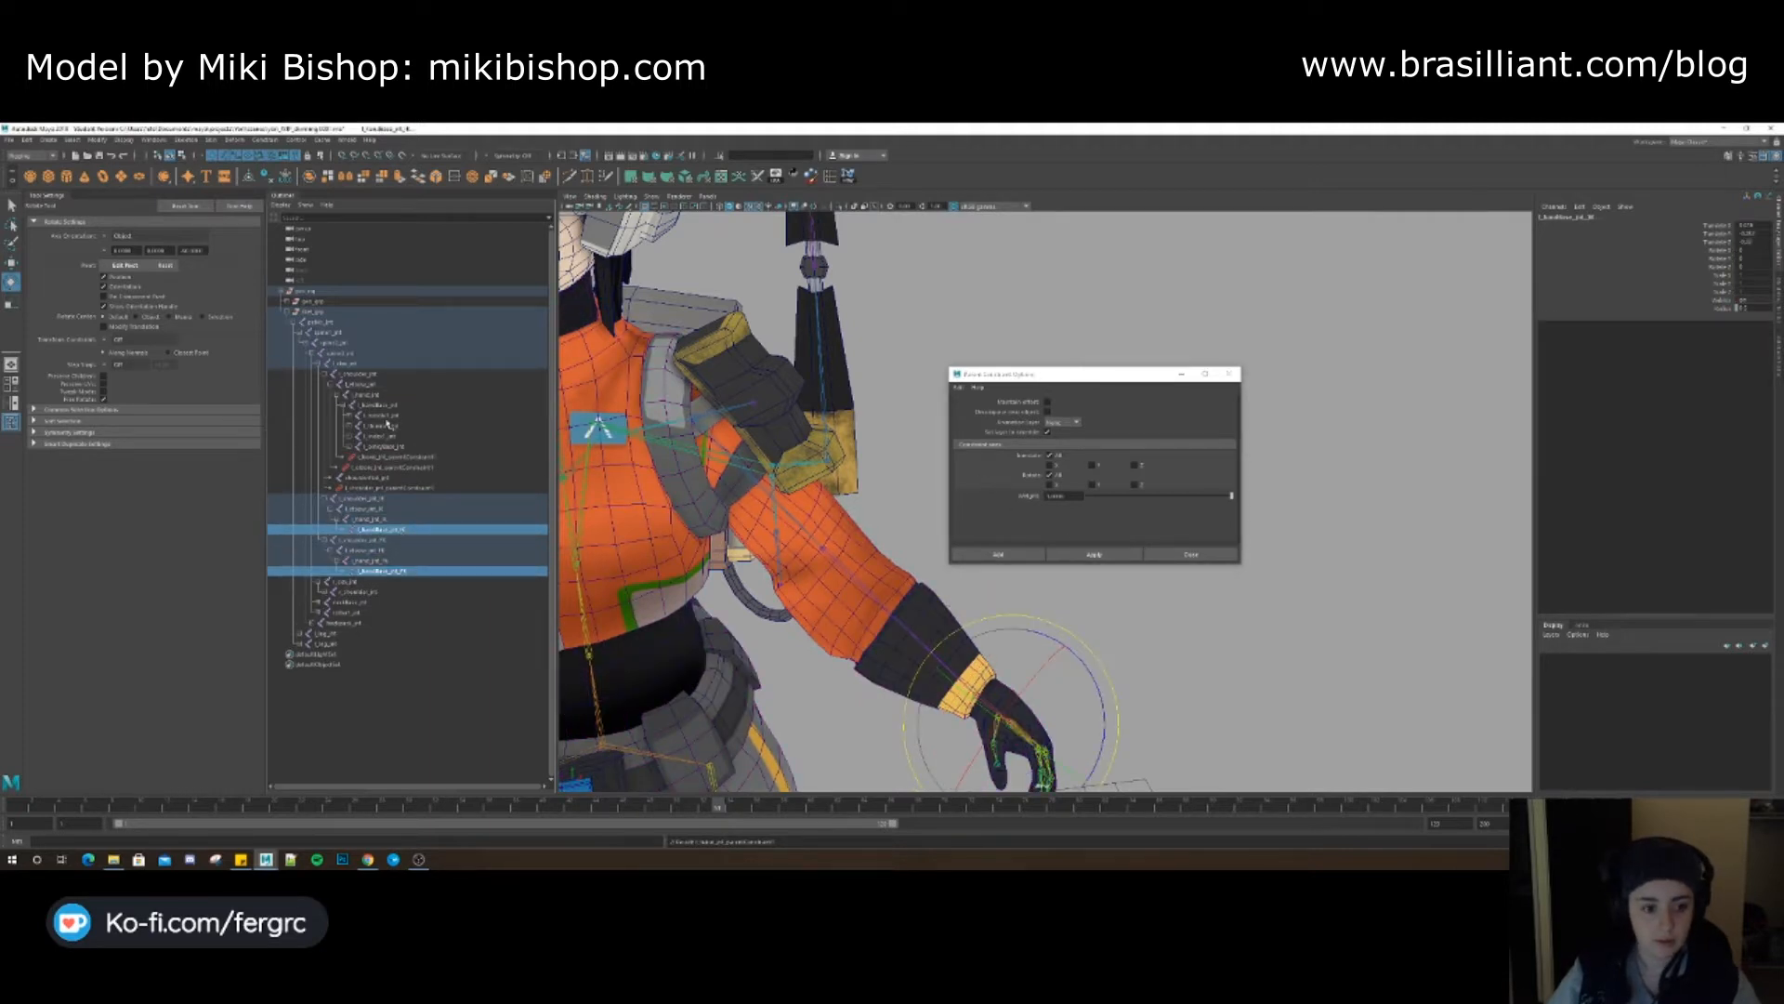
pyautogui.keyDown('ctrl'); pyautogui.click(382, 406); pyautogui.keyUp('ctrl')
pyautogui.click(1094, 554)
pyautogui.keyDown('alt'); pyautogui.moveTo(1292, 404); pyautogui.dragTo(1221, 353, button='middle'); pyautogui.keyUp('alt')
pyautogui.click(1229, 374)
# Test the blended constraints by rotating the left IK shoulder joint, and undo the rotations
pyautogui.keyDown('alt'); pyautogui.moveTo(850, 432); pyautogui.dragTo(912, 478, button='middle'); pyautogui.keyUp('alt')
pyautogui.click(363, 509)
pyautogui.moveTo(782, 406); pyautogui.dragTo(725, 316)
pyautogui.keyDown('alt'); pyautogui.moveTo(715, 382); pyautogui.dragTo(784, 435, button='middle'); pyautogui.keyUp('alt')
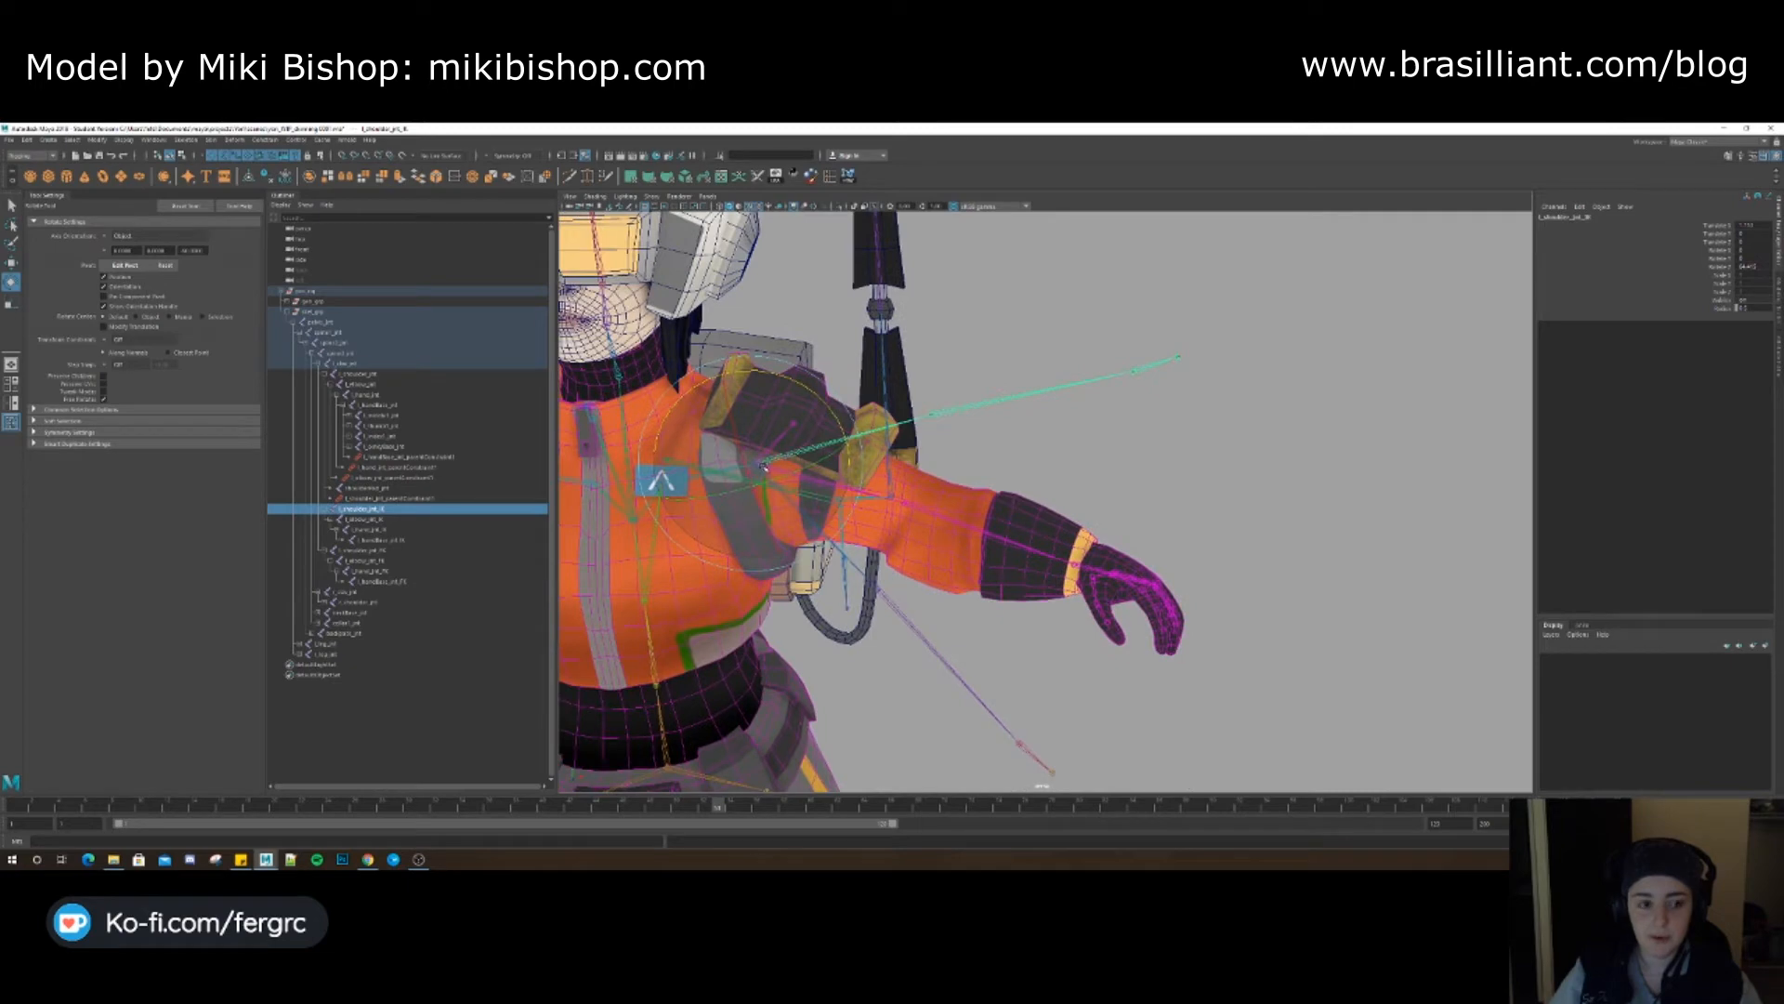
pyautogui.keyDown('alt'); pyautogui.moveTo(772, 465); pyautogui.dragTo(725, 399); pyautogui.keyUp('alt')
pyautogui.keyDown('alt'); pyautogui.moveTo(786, 426); pyautogui.dragTo(886, 432, button='middle'); pyautogui.keyUp('alt')
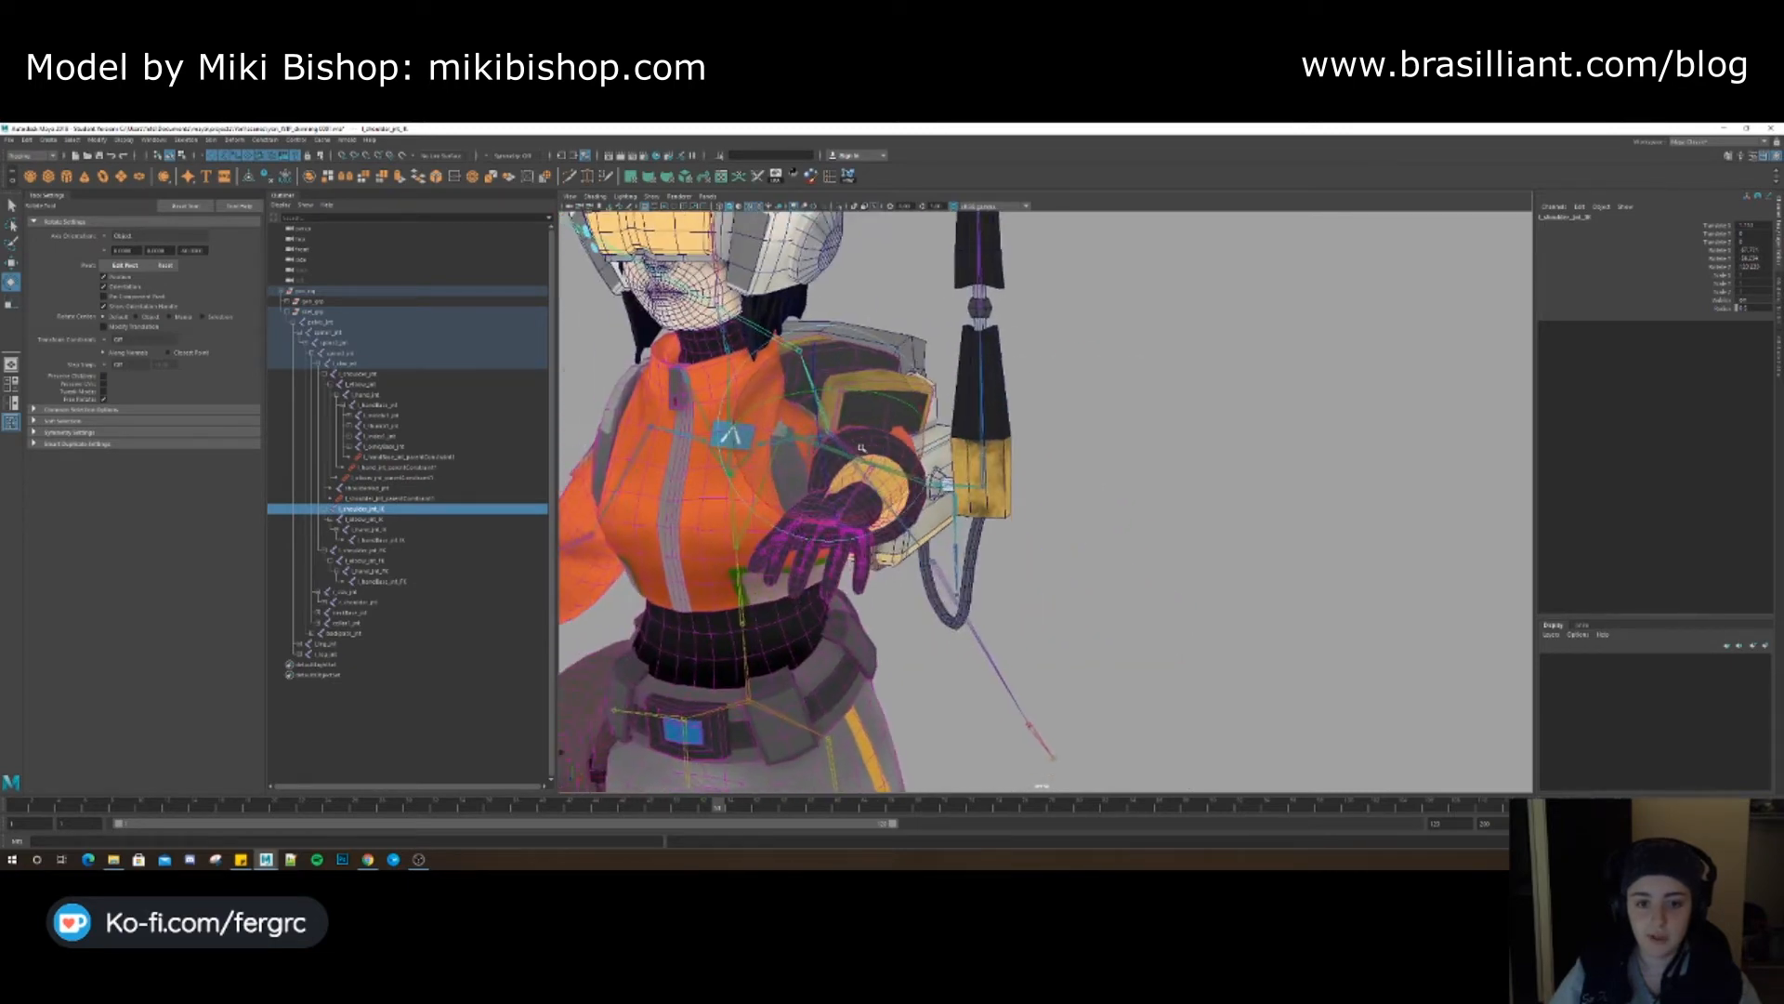
pyautogui.moveTo(888, 435)
pyautogui.keyDown('alt'); pyautogui.mouseDown()
pyautogui.moveTo(861, 437)
pyautogui.moveTo(907, 429)
pyautogui.mouseUp(); pyautogui.keyUp('alt')
pyautogui.hotkey('ctrl', 'z')
pyautogui.hotkey('ctrl', 'z')
pyautogui.hotkey('ctrl', 'z')
# Turn off the FK target weight on the left handBase and hand parent constraints
pyautogui.click(413, 456)
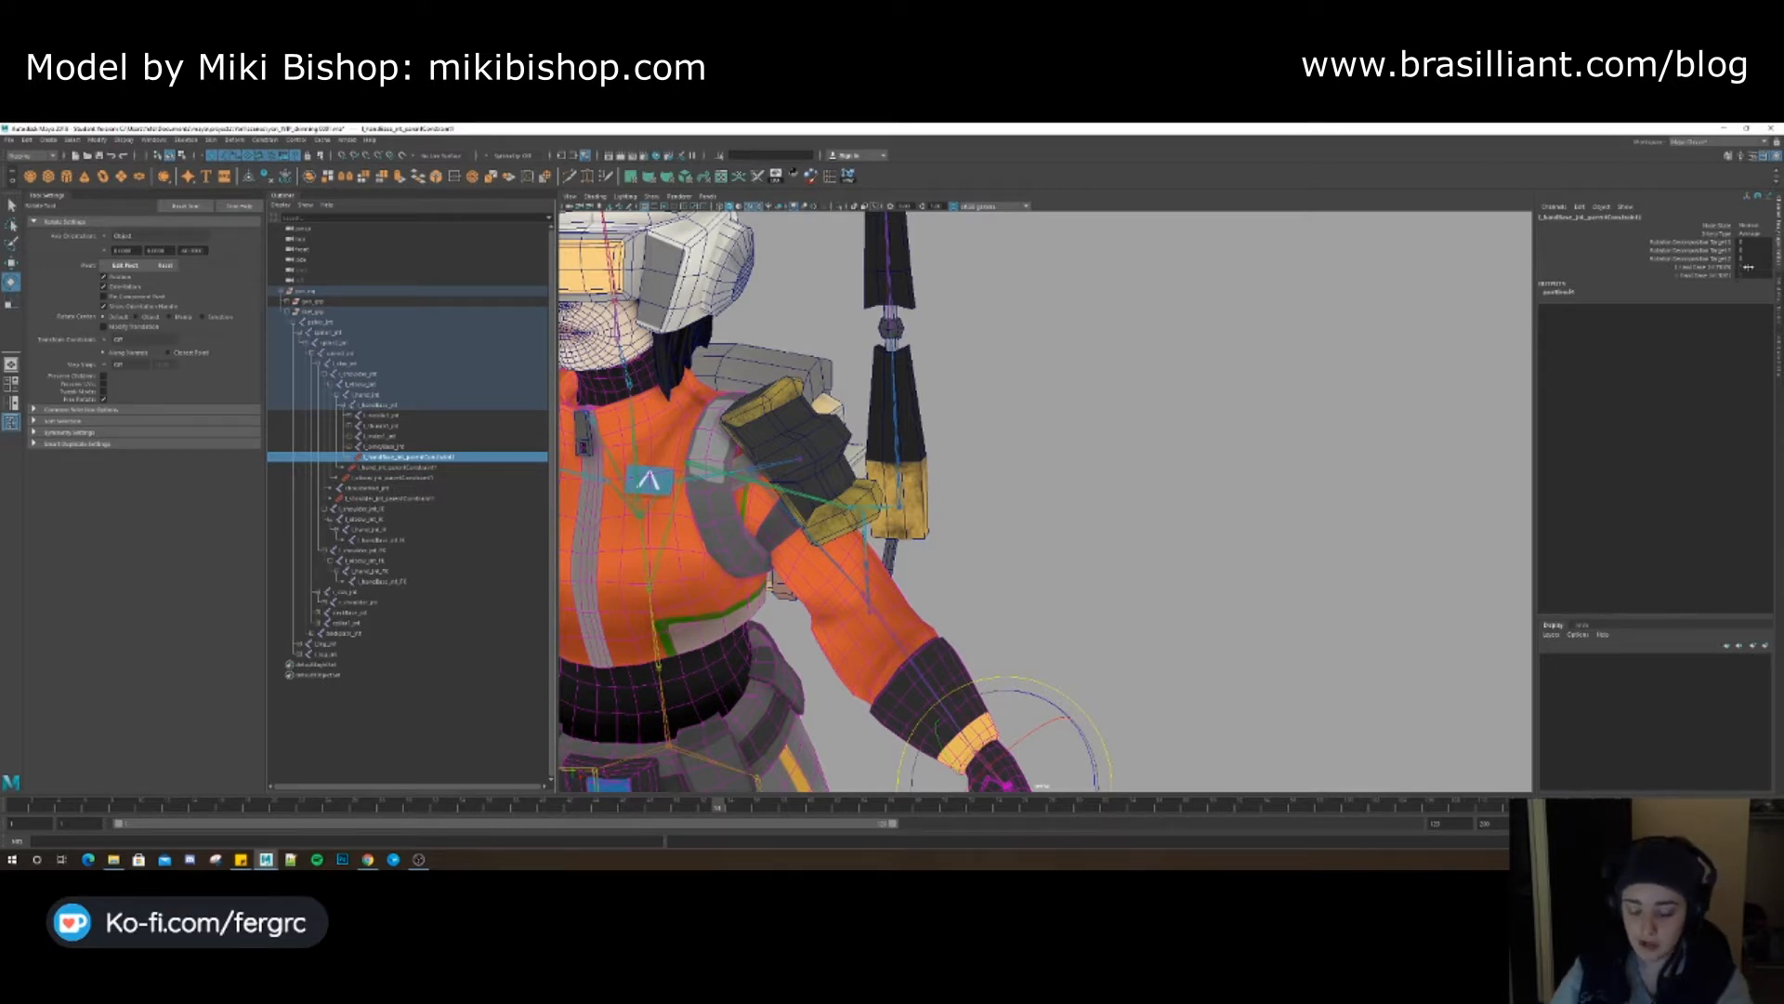
pyautogui.click(1748, 267)
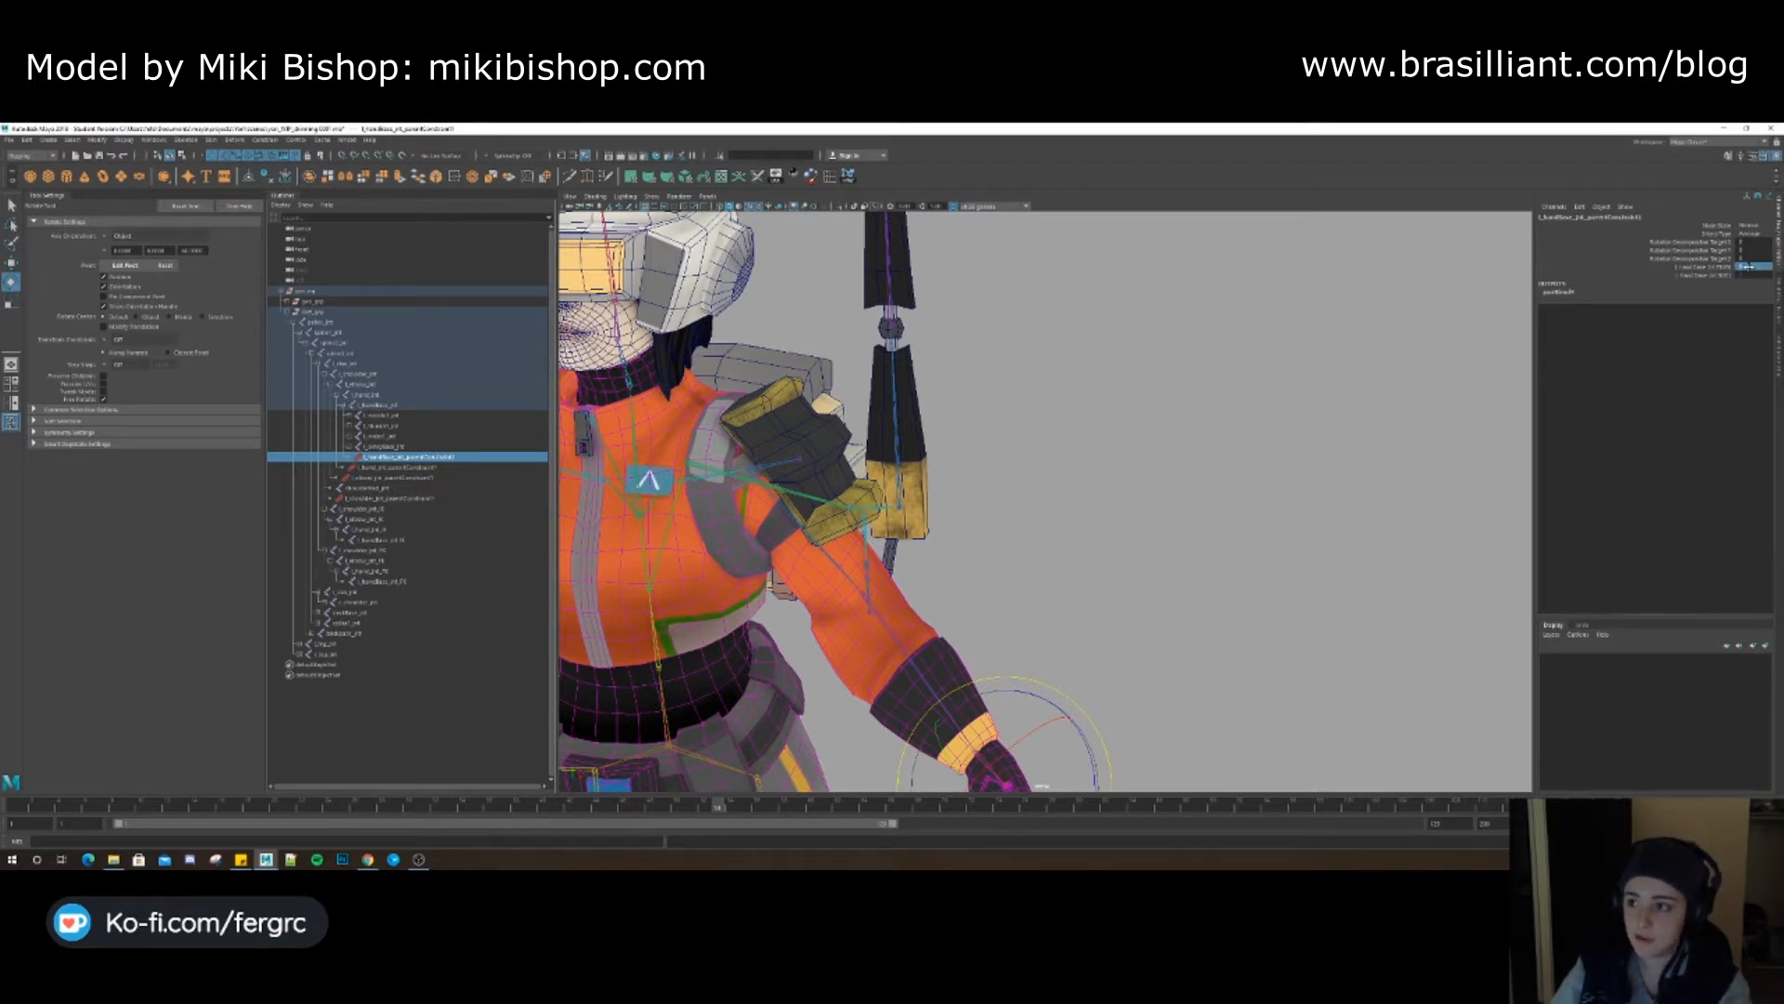
pyautogui.click(416, 468)
pyautogui.click(1748, 267)
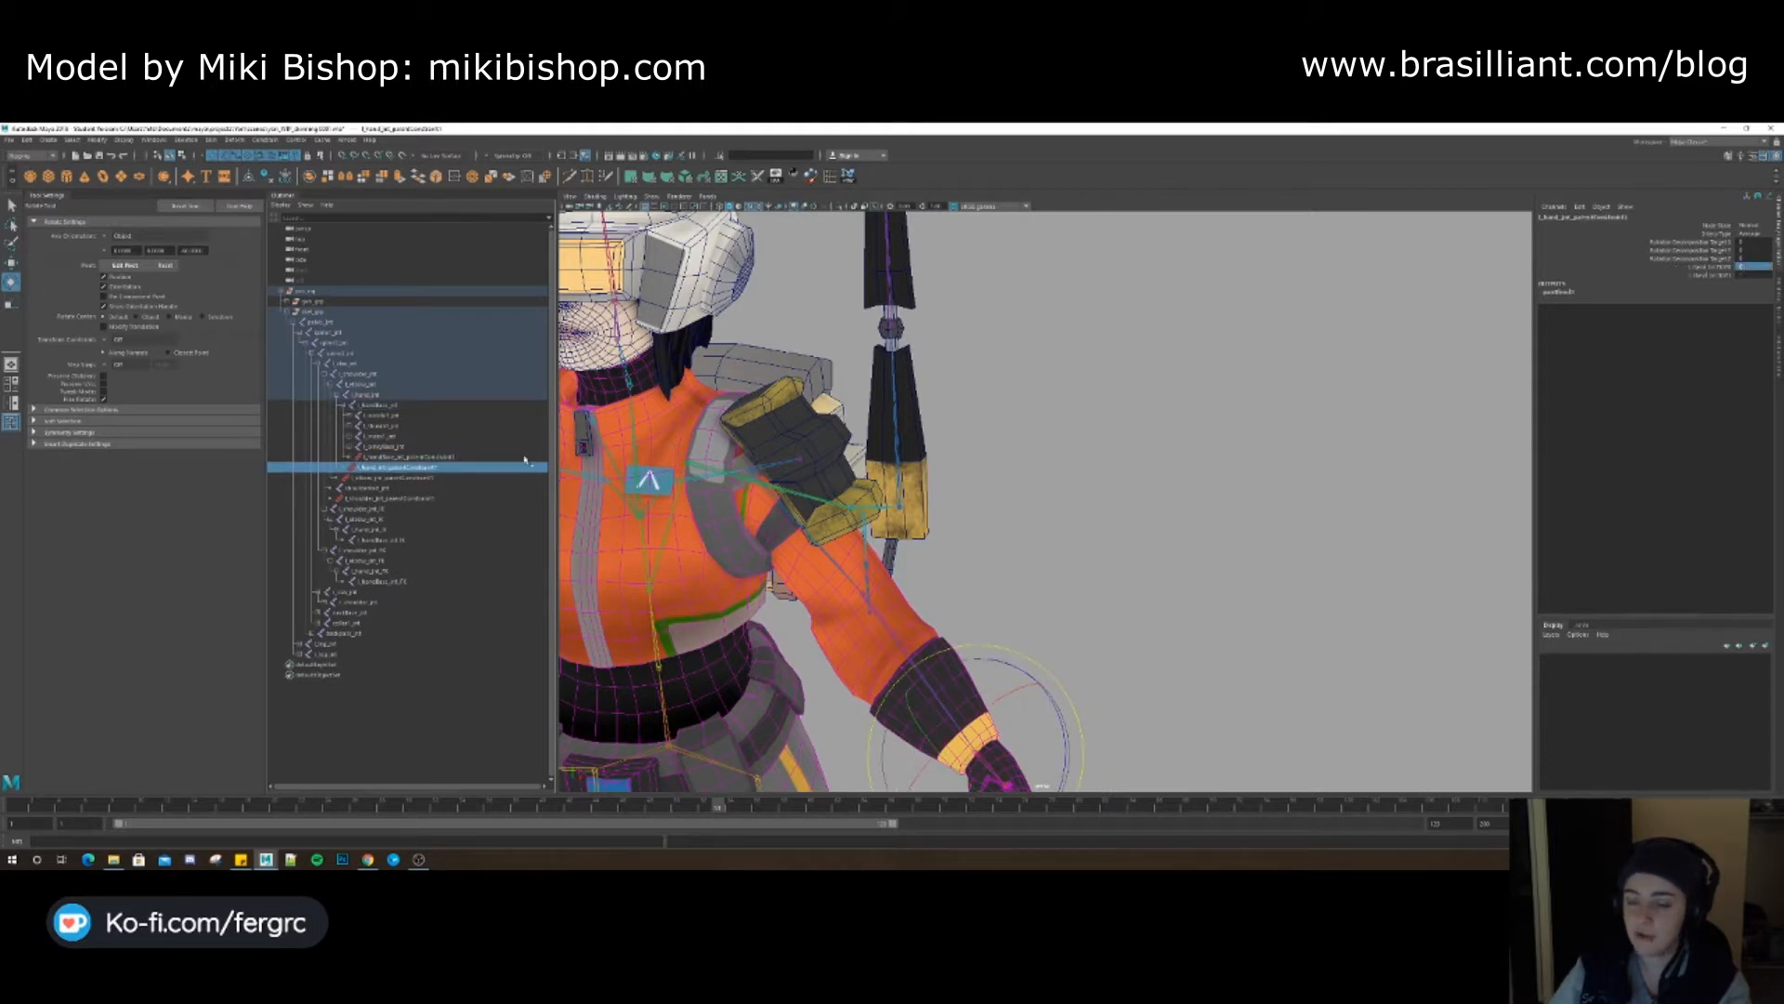
# Test rotating the left FK shoulder joint and undo the rotation
pyautogui.click(367, 550)
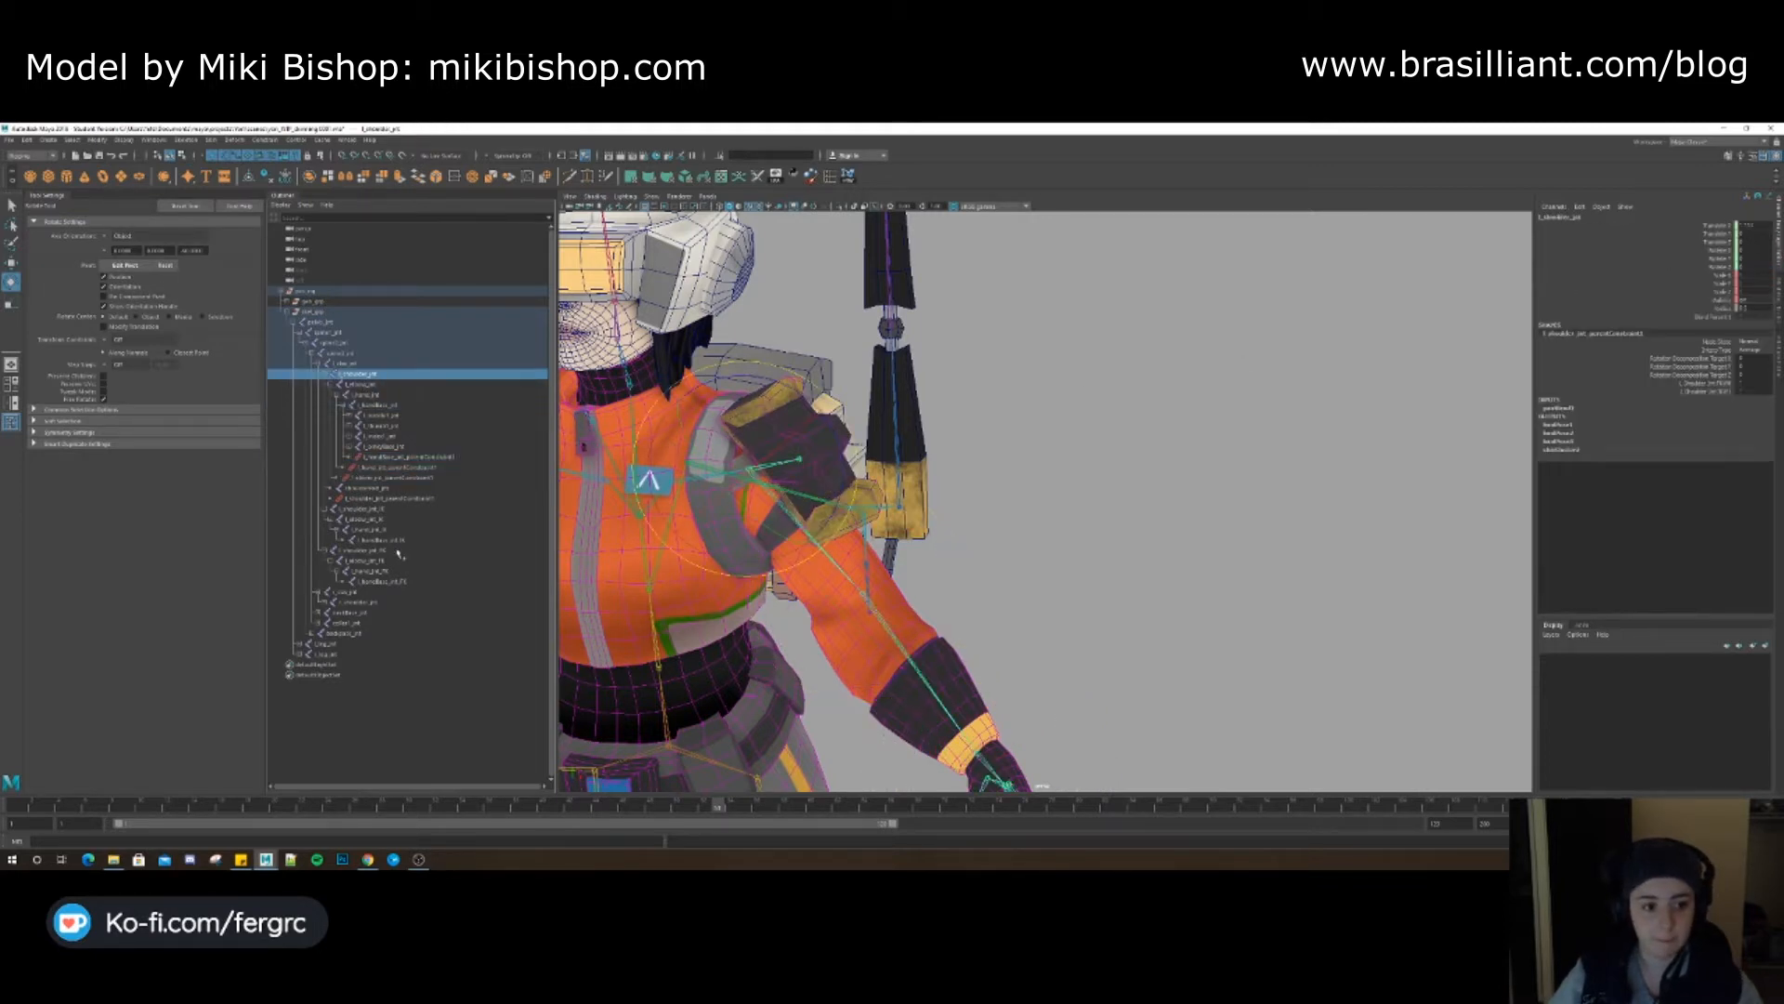
pyautogui.moveTo(848, 475); pyautogui.dragTo(828, 412)
pyautogui.hotkey('ctrl', 'z')
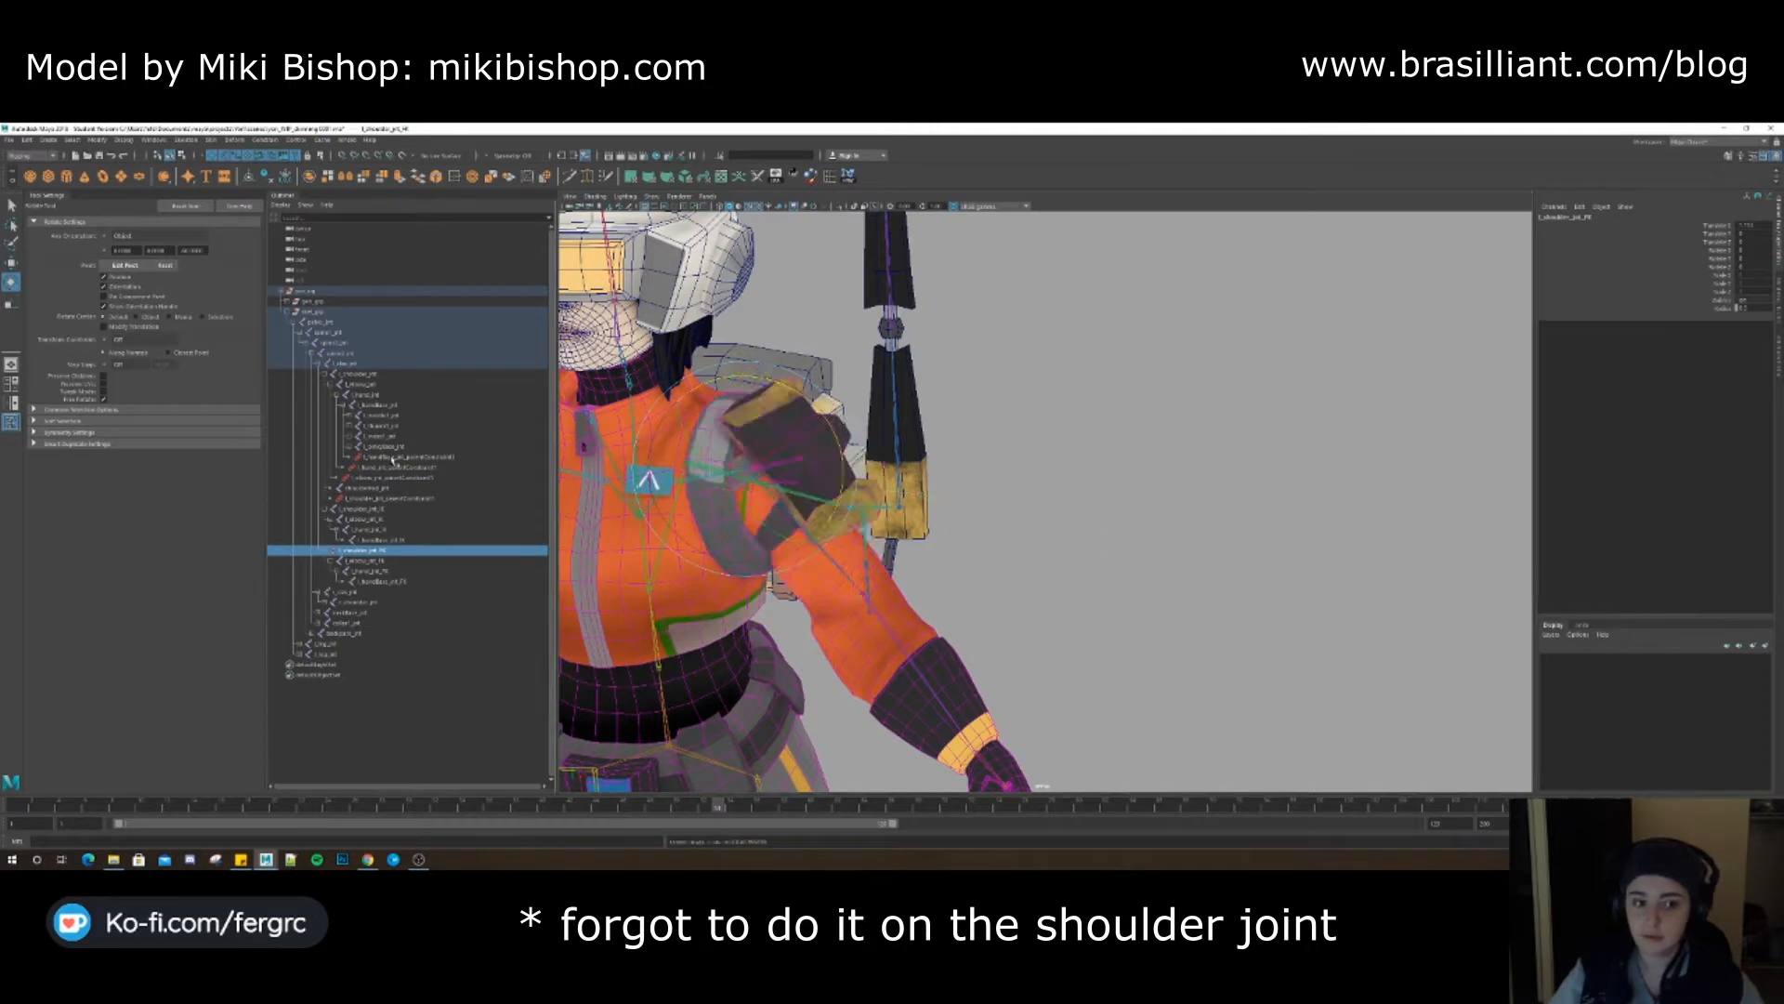
# Review the parent constraints on the left handBase, shoulder and elbow joints
pyautogui.click(395, 457)
pyautogui.click(395, 498)
pyautogui.click(400, 477)
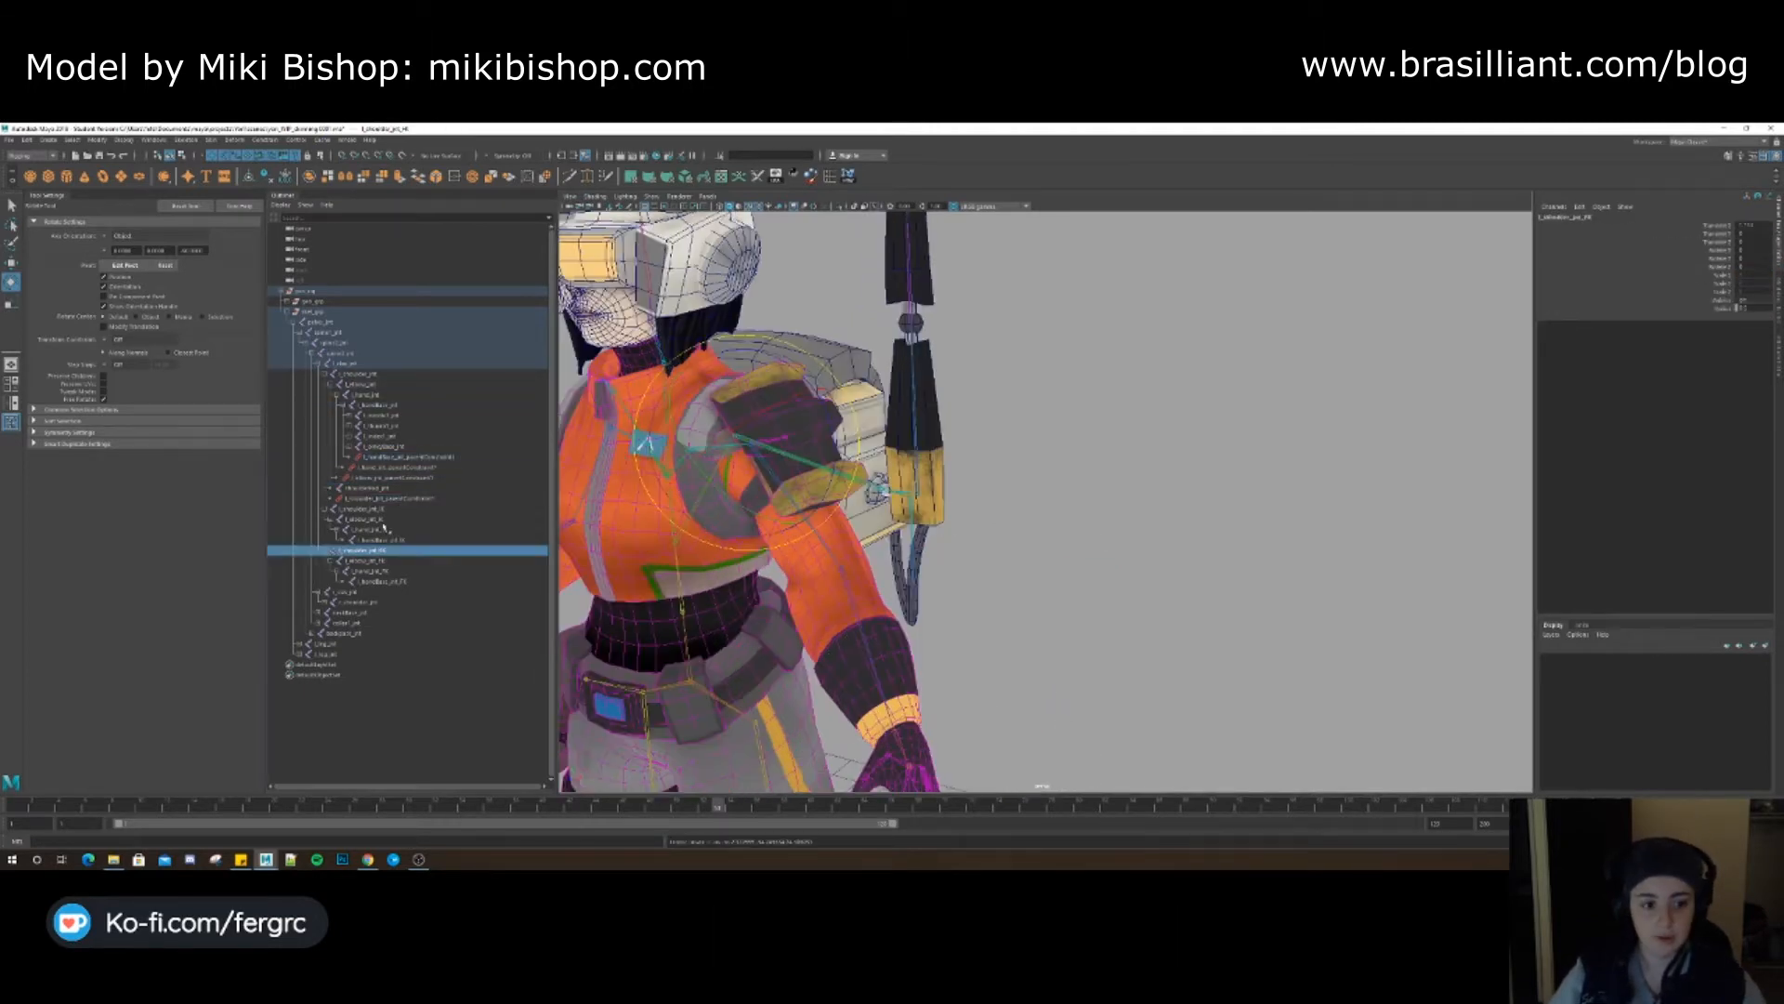
# Rotate the left IK shoulder joint to check that the arm follows the IK chain, and undo the rotation
pyautogui.click(376, 509)
pyautogui.moveTo(822, 467); pyautogui.dragTo(815, 407)
pyautogui.moveTo(815, 407)
pyautogui.keyDown('alt'); pyautogui.mouseDown()
pyautogui.moveTo(831, 443)
pyautogui.moveTo(841, 421)
pyautogui.mouseUp(); pyautogui.keyUp('alt')
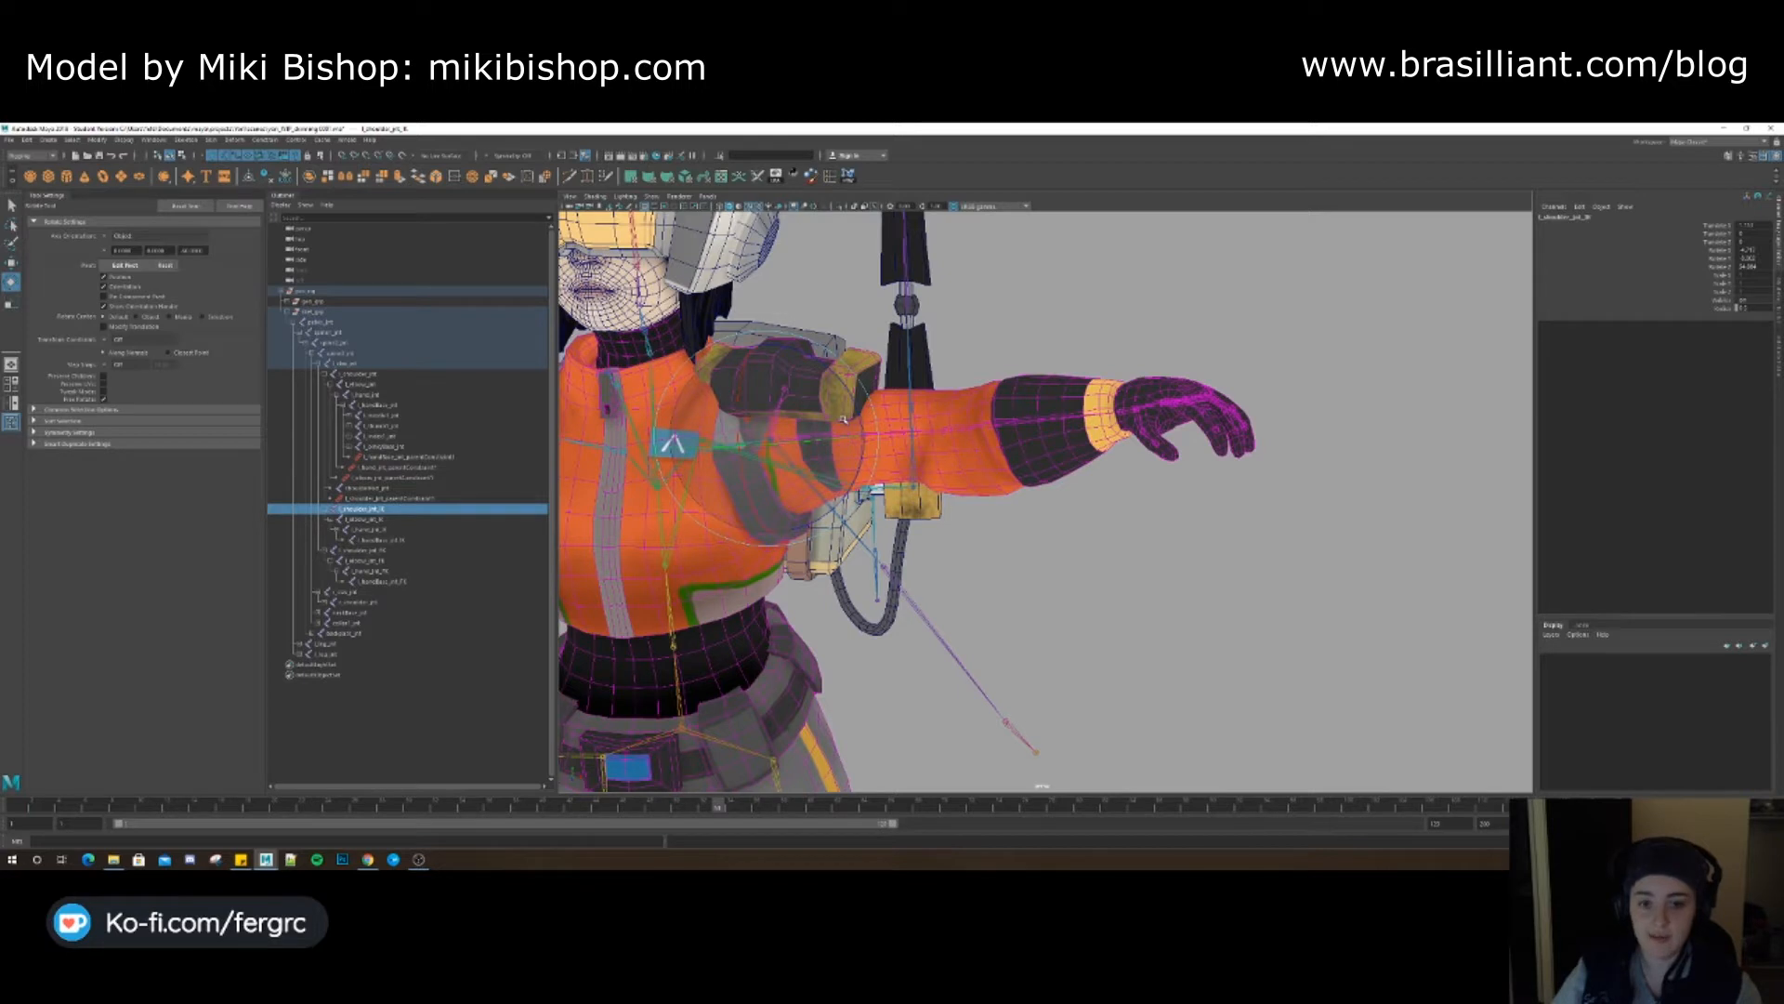
pyautogui.hotkey('ctrl', 'z')
pyautogui.hotkey('ctrl', 'z')
# Switch the target weights on the left handBase, hand, elbow and shoulder parent constraints from the IK joints to the FK joints
pyautogui.click(1748, 274)
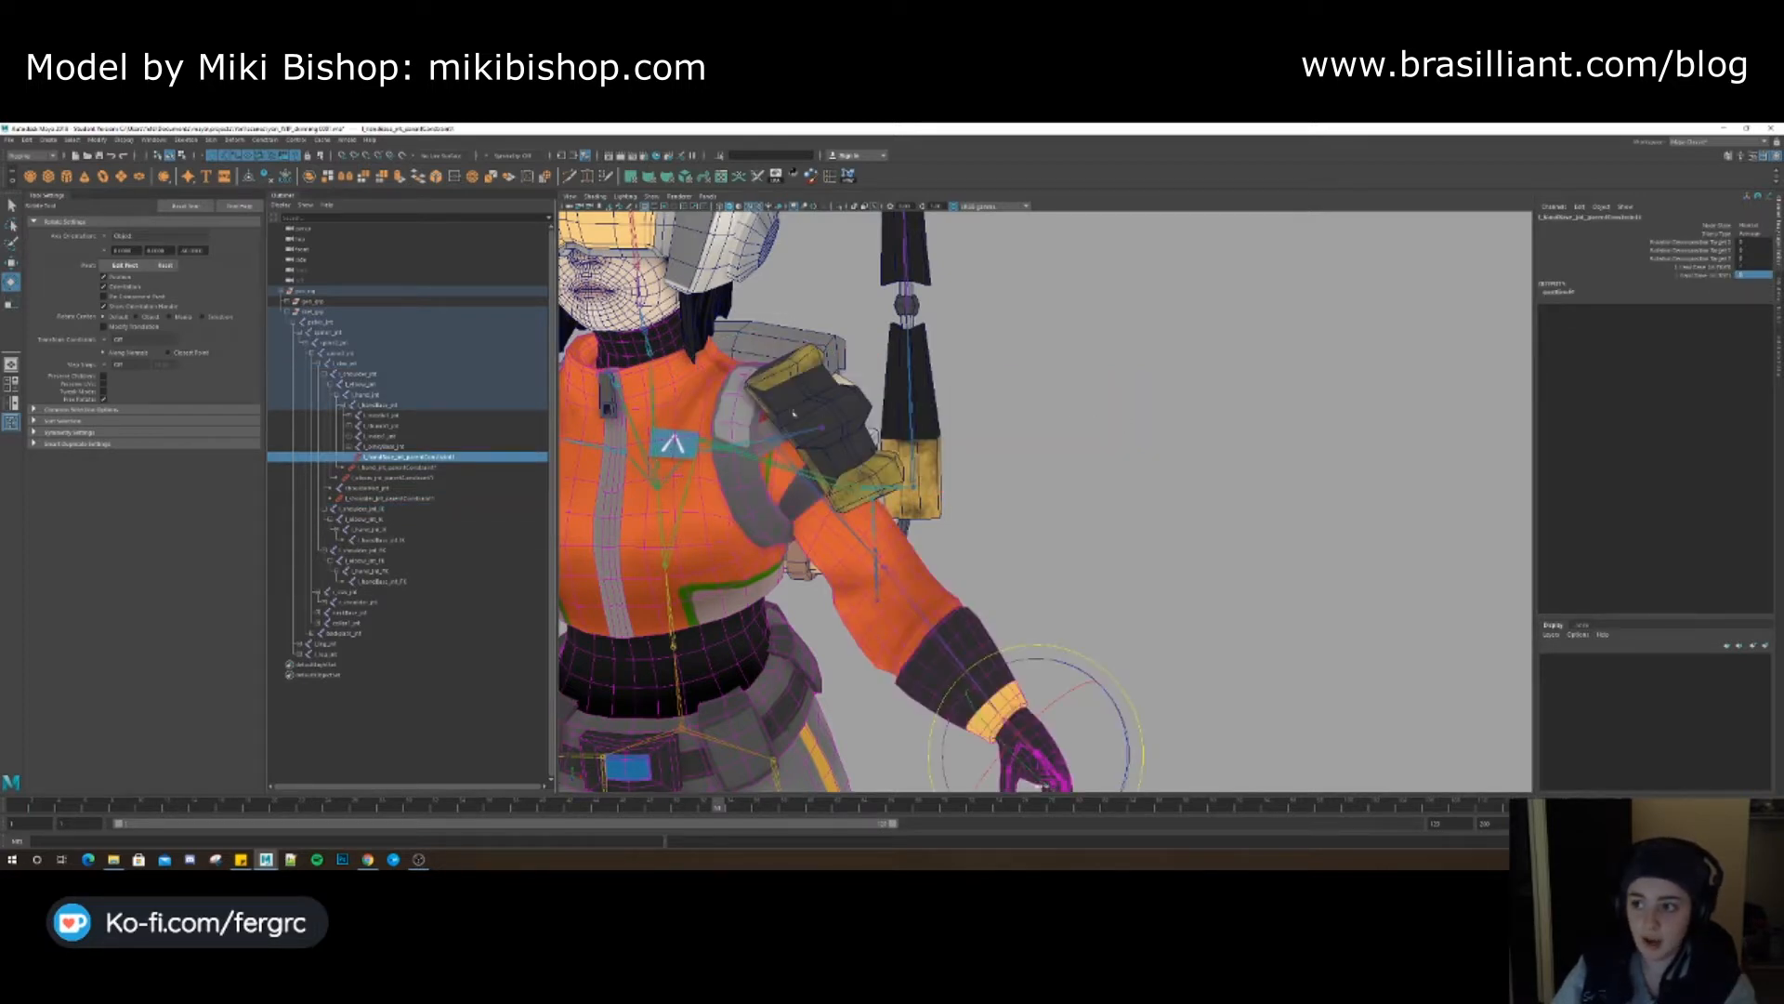
pyautogui.click(381, 468)
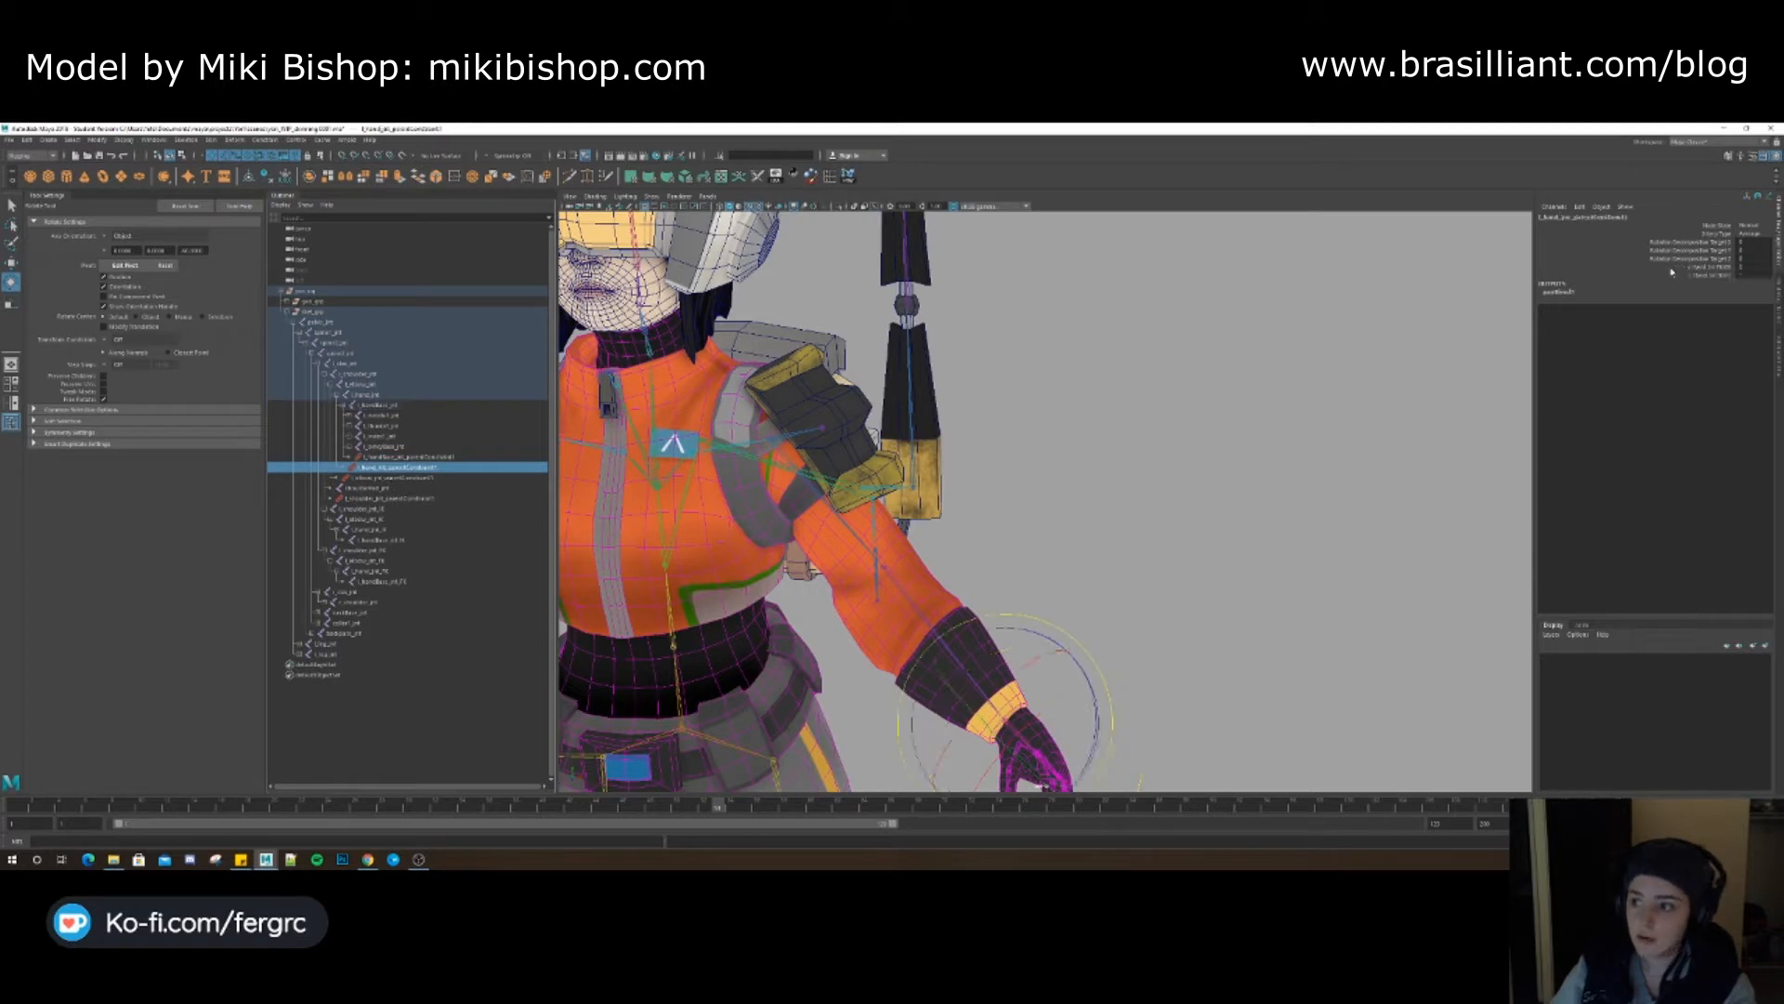
pyautogui.click(1747, 267)
pyautogui.press('Tab')
pyautogui.click(390, 478)
pyautogui.click(1740, 267)
pyautogui.press('Tab')
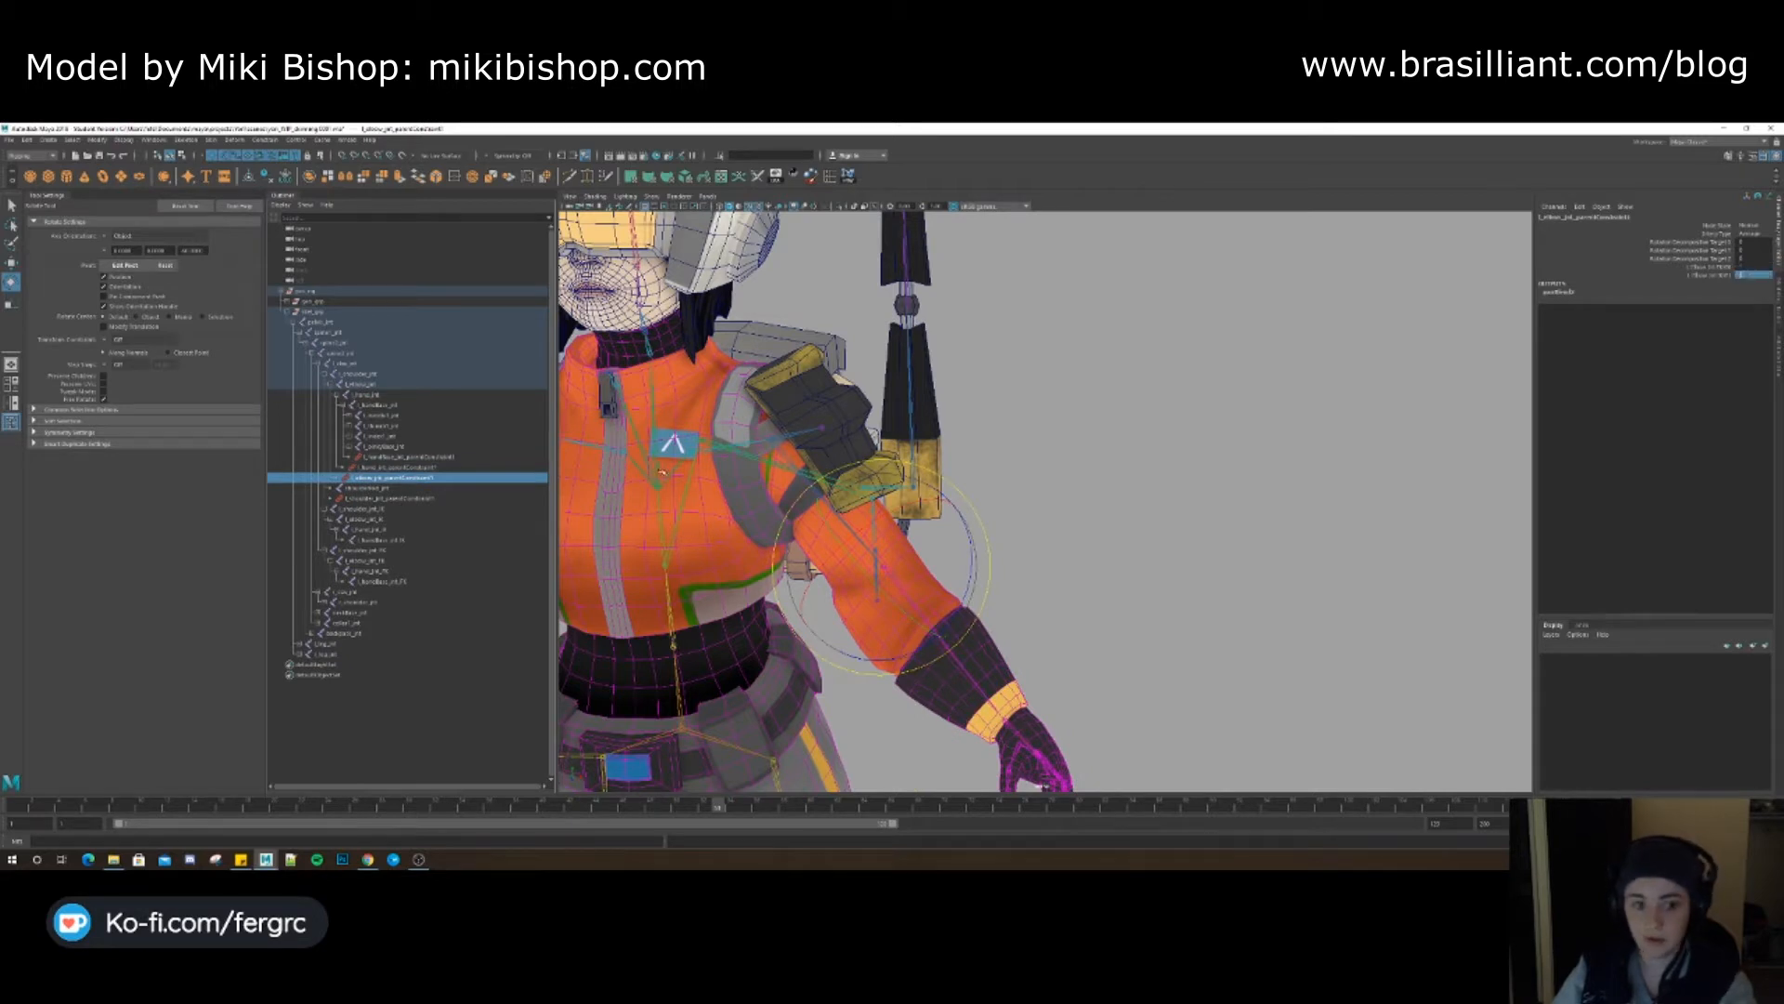
pyautogui.click(390, 499)
pyautogui.click(1746, 267)
# Rotate the left IK shoulder joint to test the switched weights, and undo the rotation
pyautogui.click(390, 550)
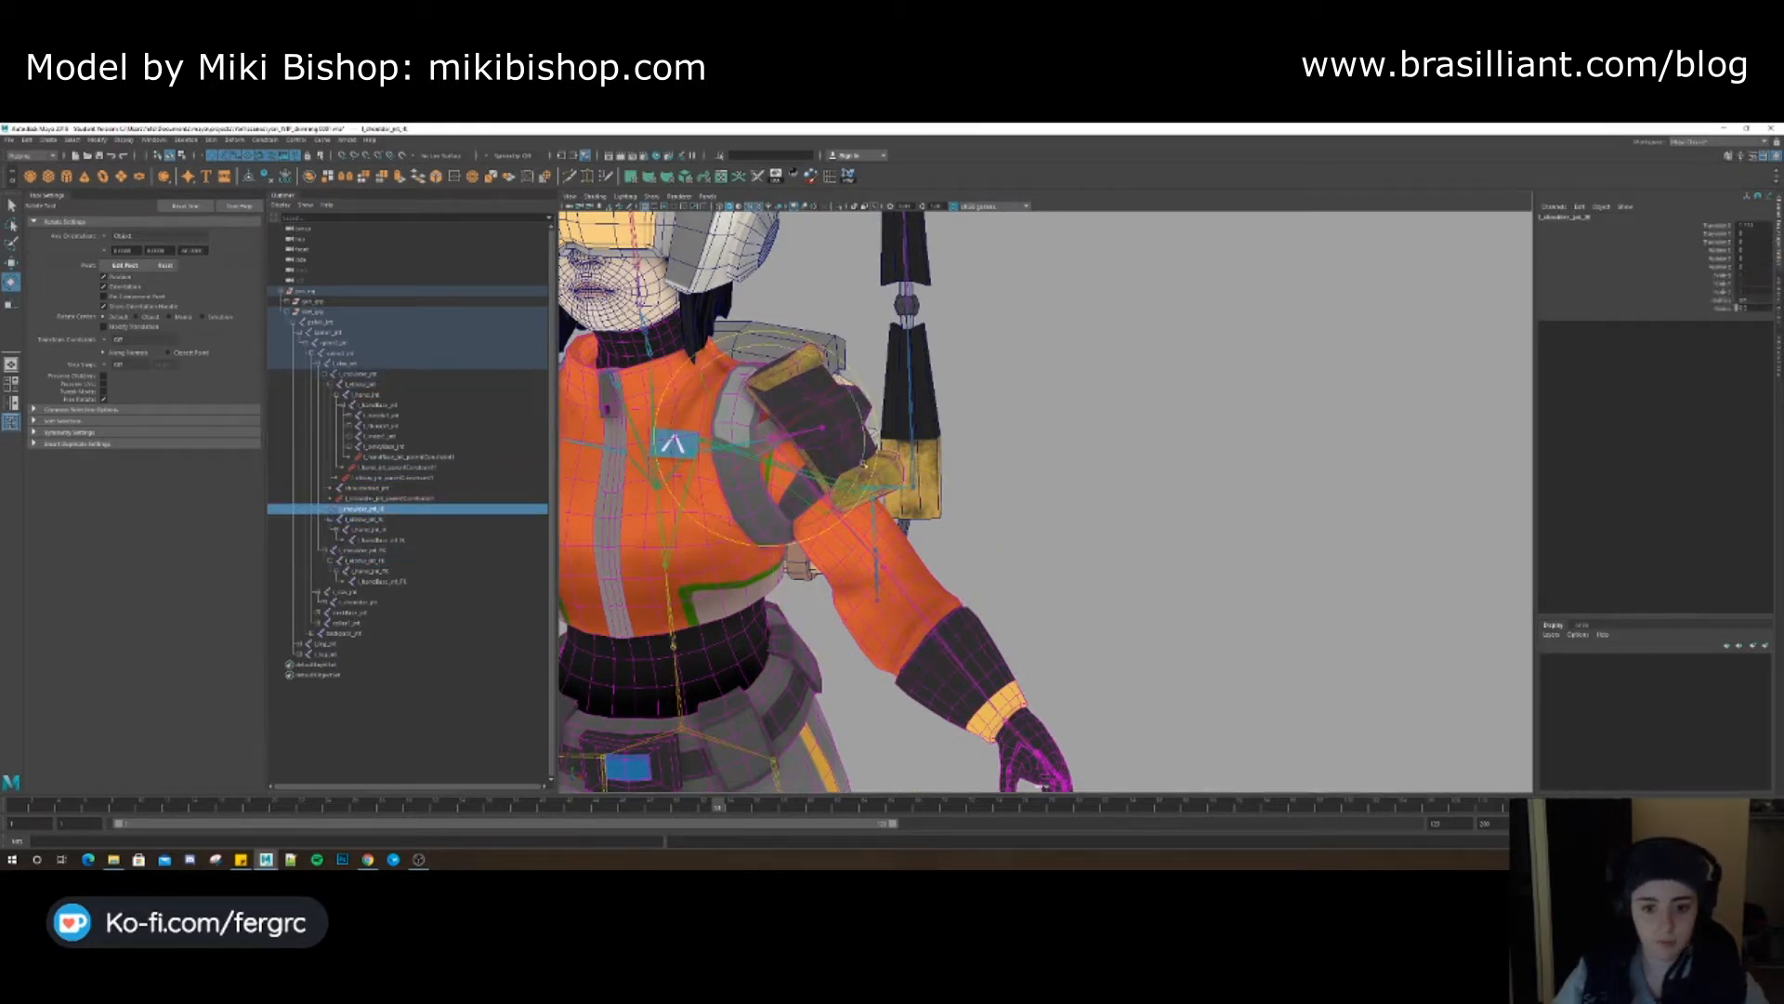
pyautogui.moveTo(806, 446); pyautogui.dragTo(808, 366)
pyautogui.hotkey('ctrl', 'z')
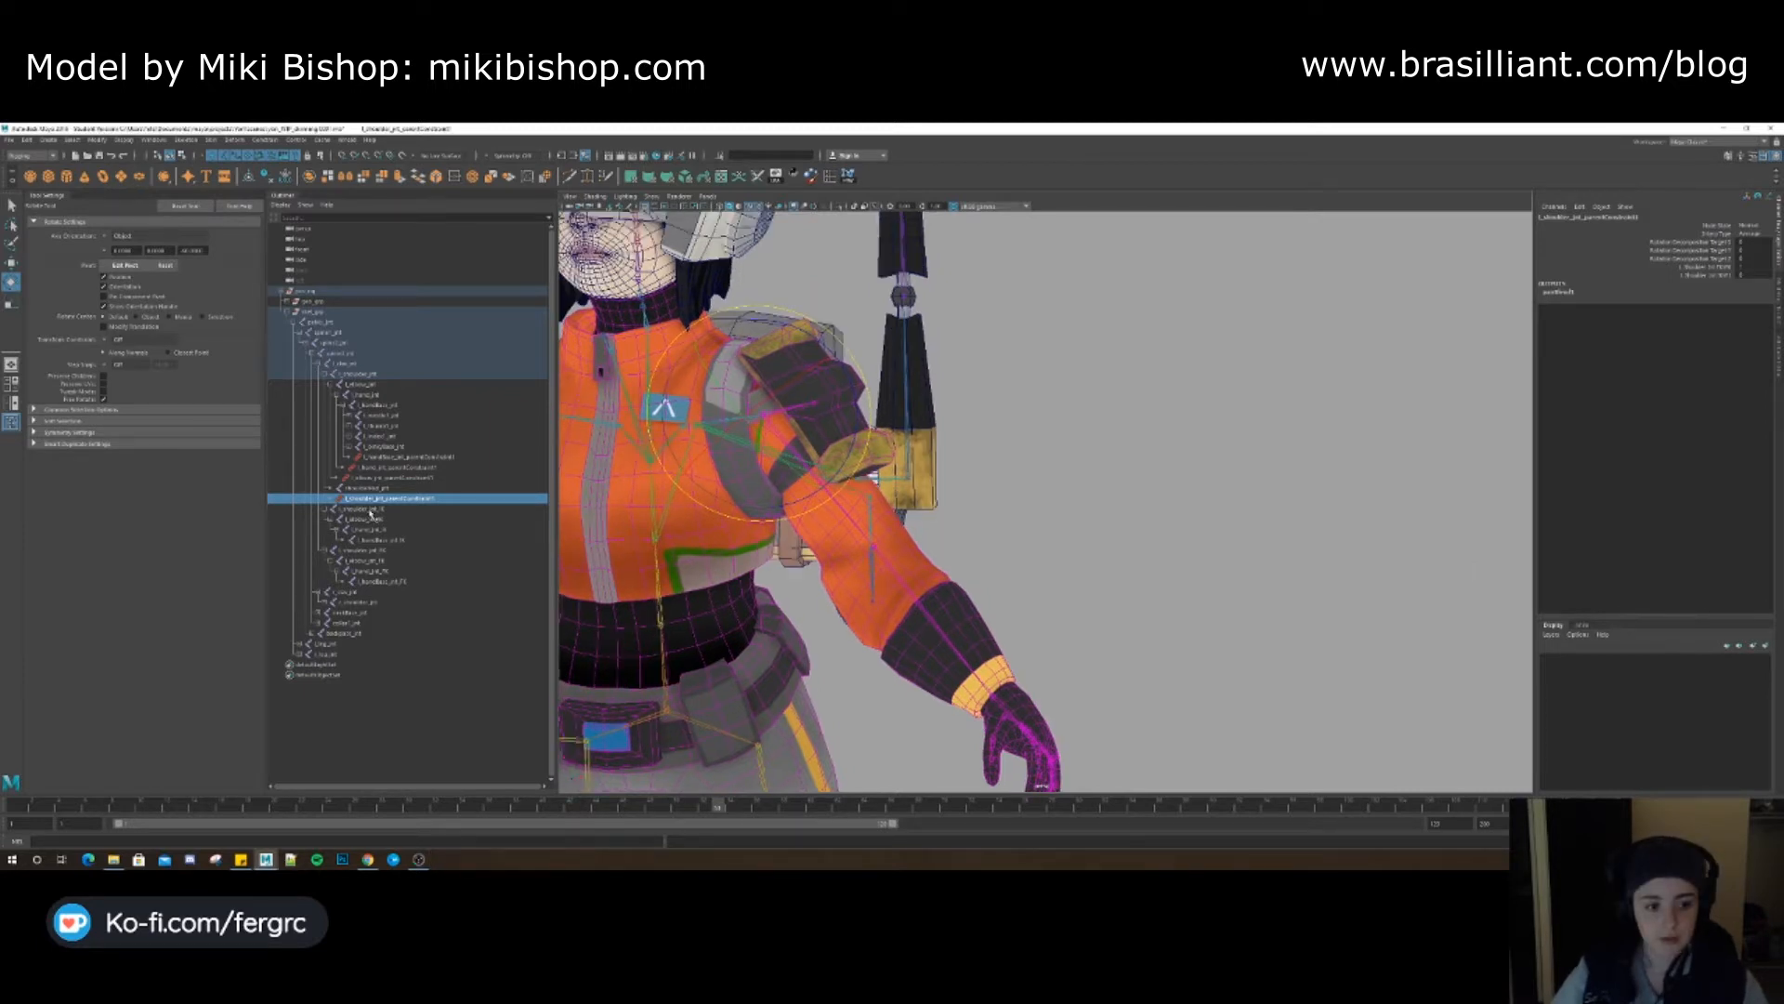
# Hide the left IK shoulder chain and the original left shoulder chain
pyautogui.click(373, 509)
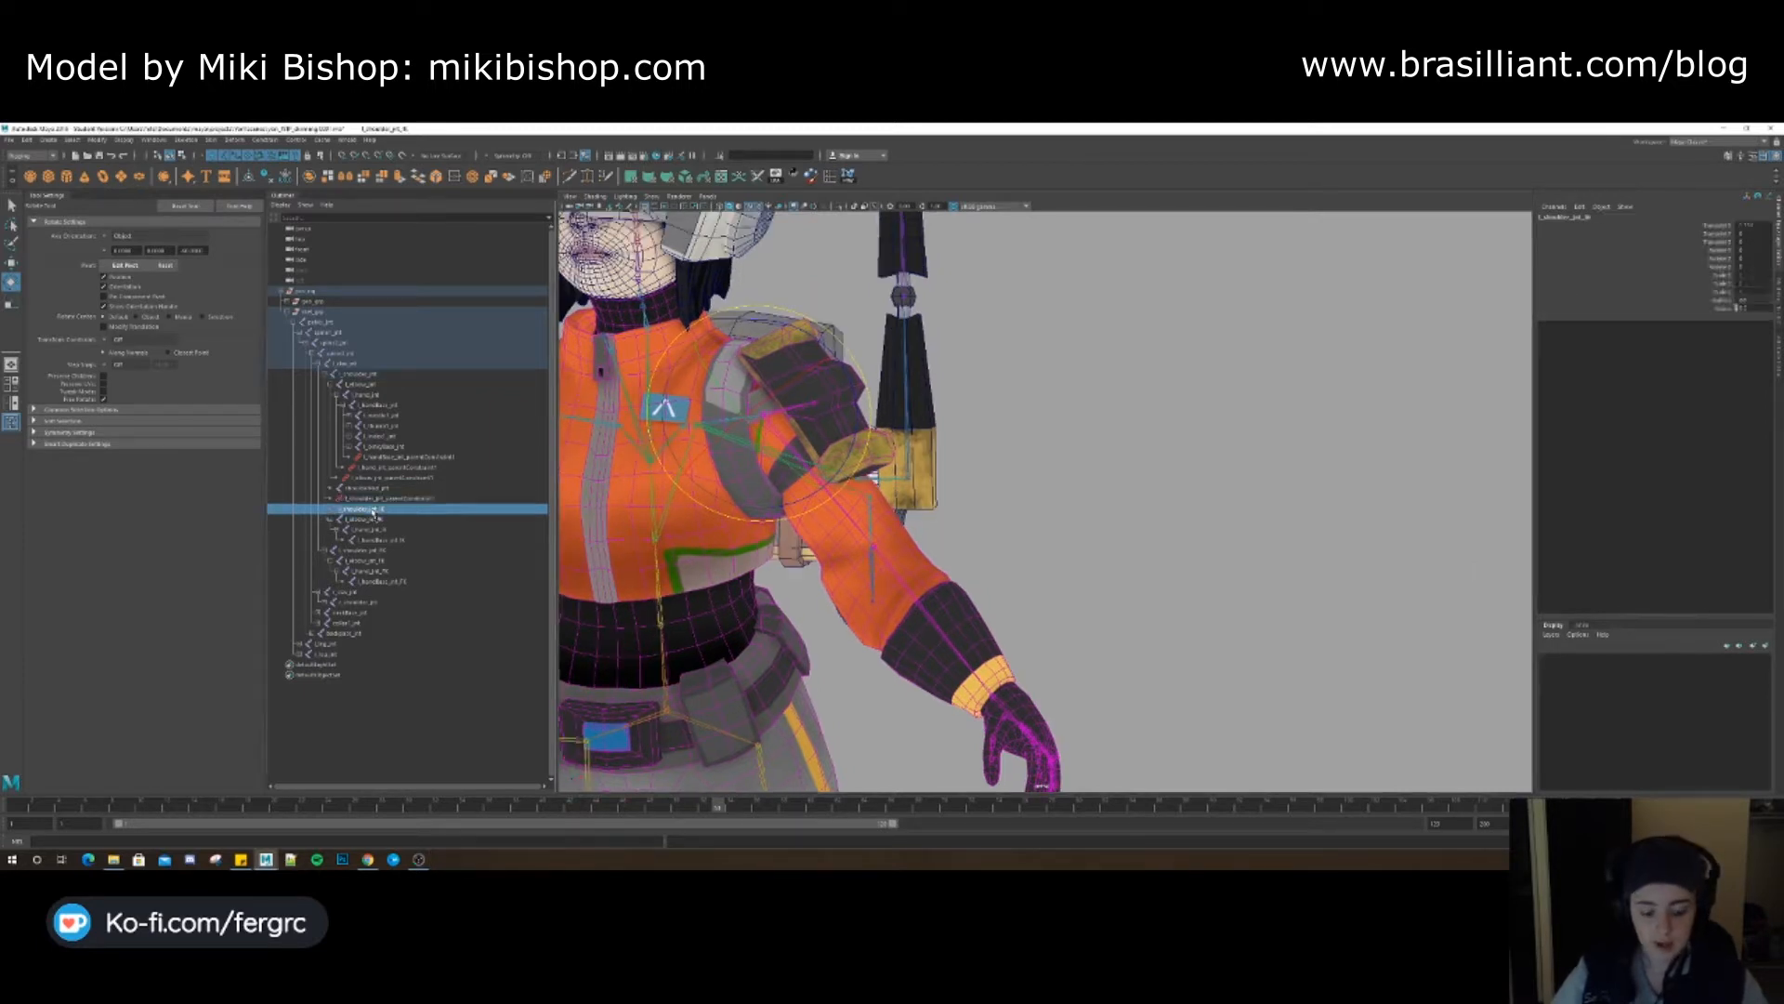
pyautogui.press('h')
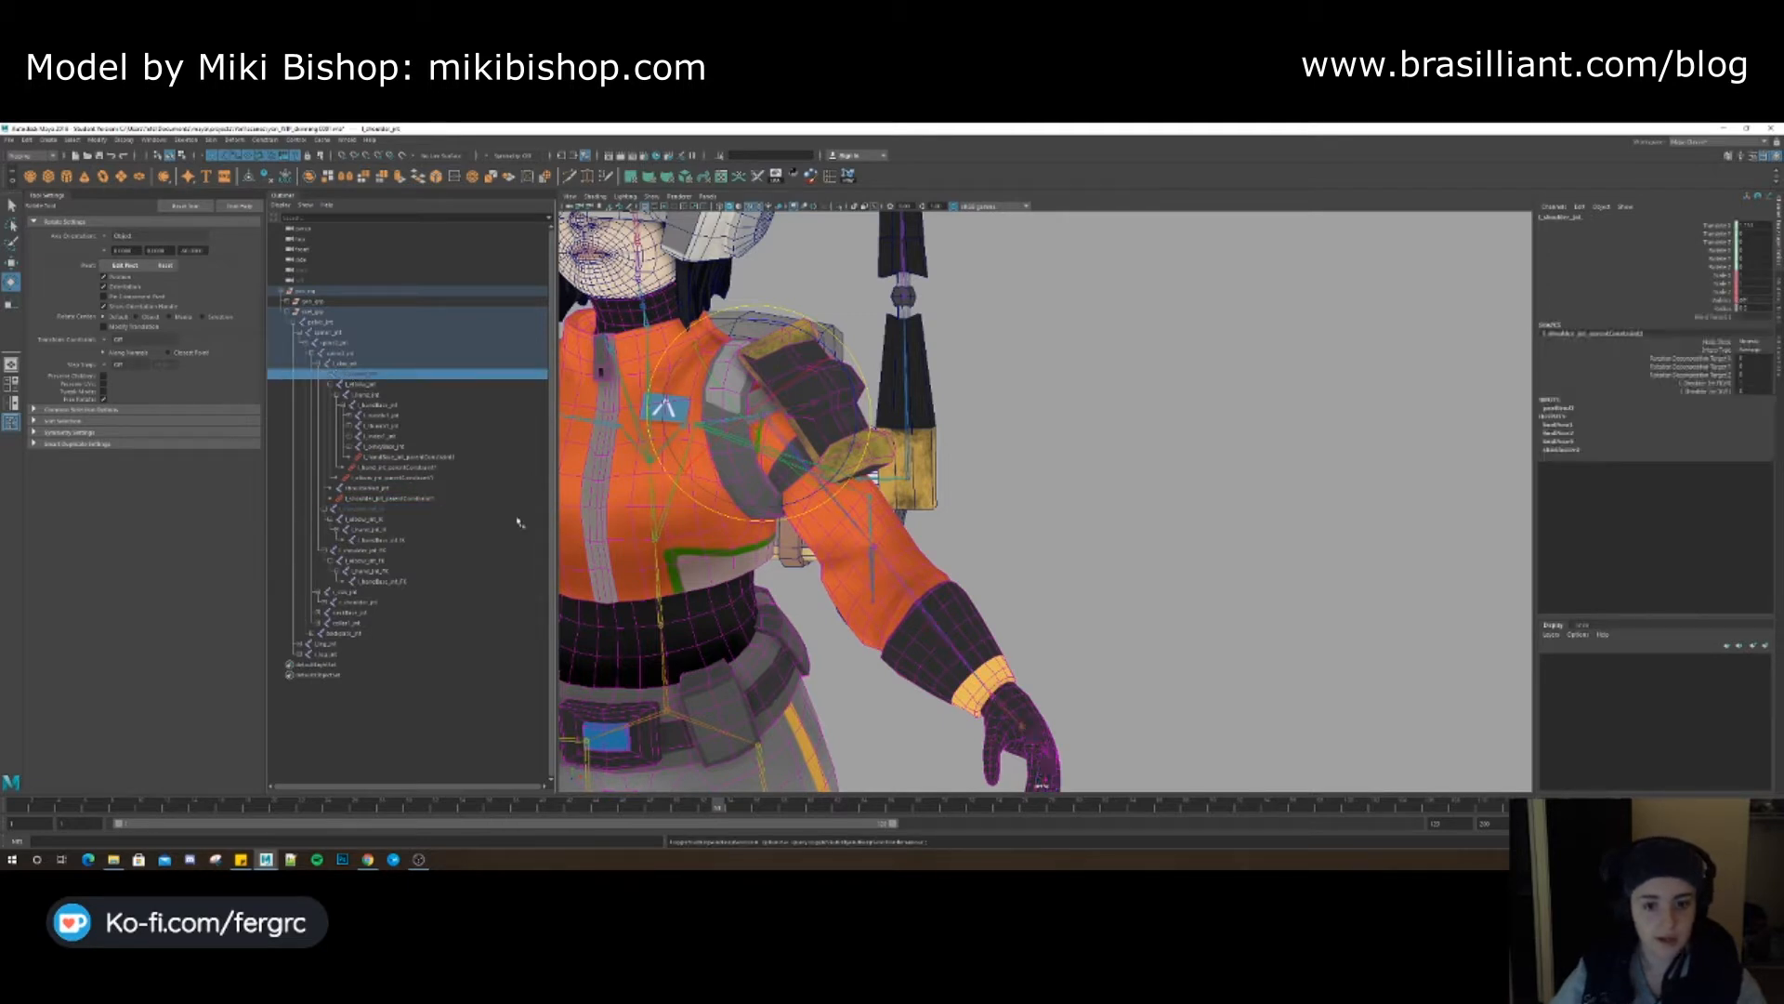
pyautogui.press('q')
# Create a NURBS circle to serve as an FK arm control
pyautogui.click(854, 523)
pyautogui.click(48, 139)
pyautogui.moveTo(140, 197)
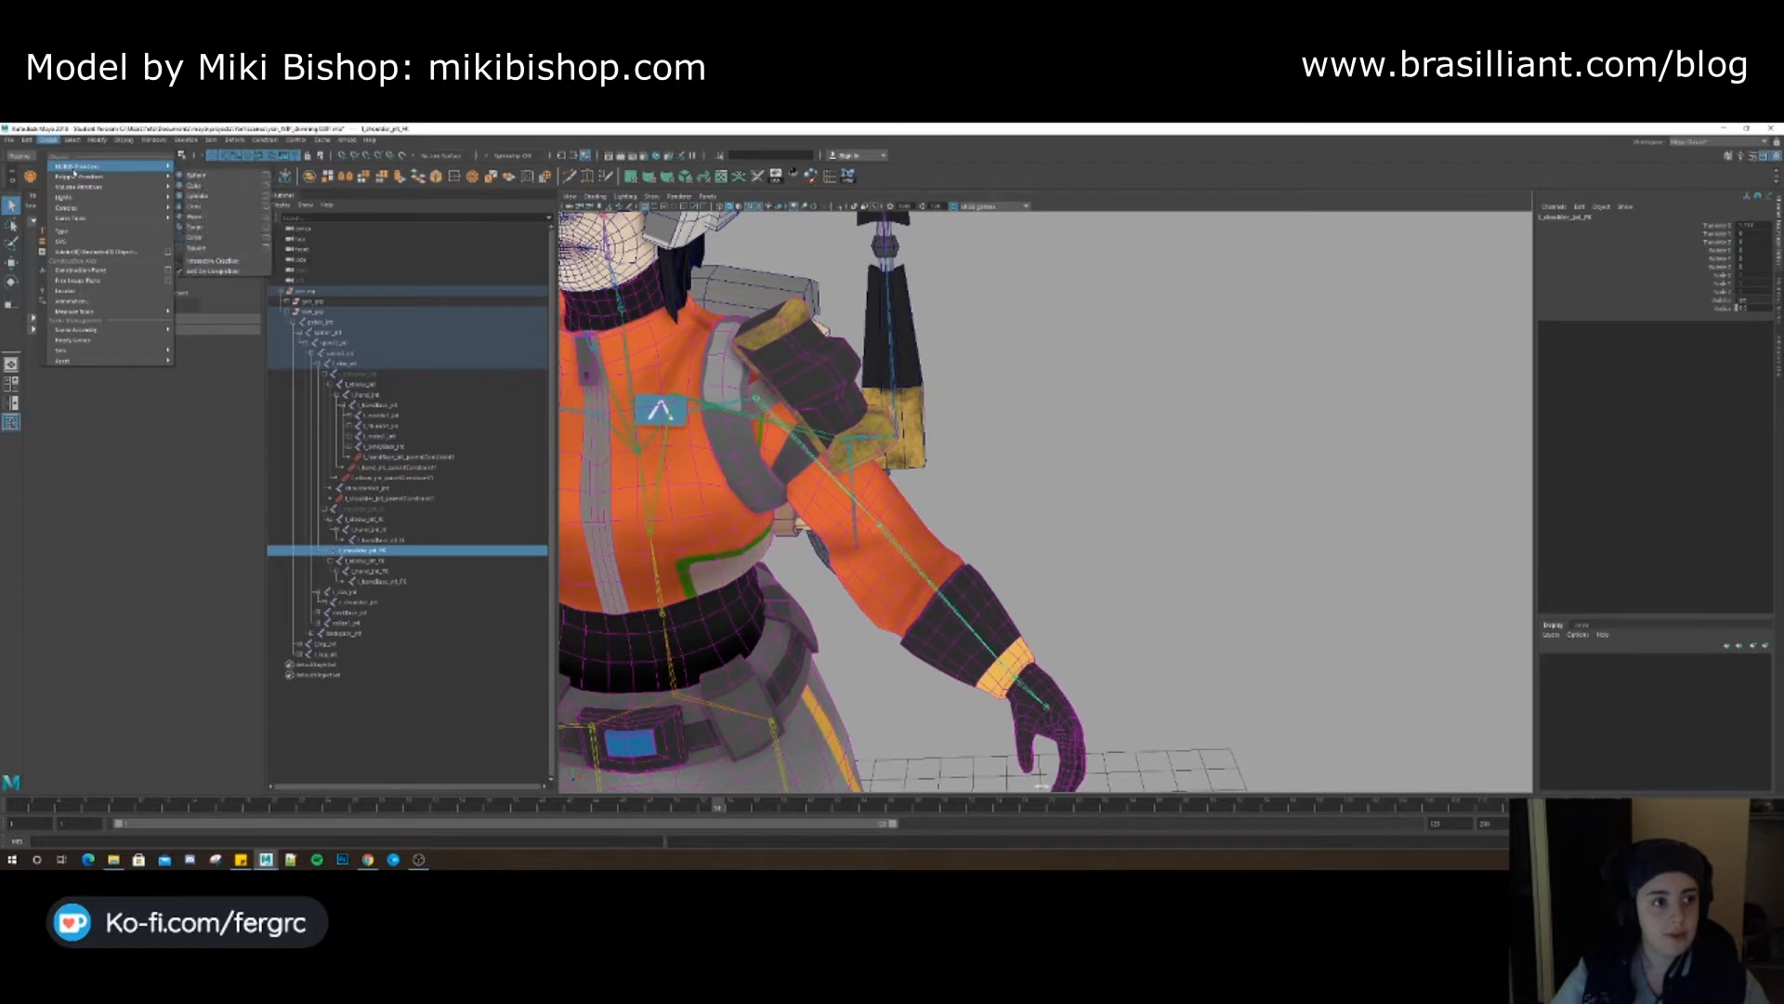
pyautogui.moveTo(139, 166)
pyautogui.click(197, 236)
# Parent constrain the circle to the left FK shoulder joint on all translate and rotate axes, without maintaining the offset
pyautogui.scroll(-5, 779, 560)
pyautogui.scroll(5, 779, 560)
pyautogui.keyDown('alt'); pyautogui.moveTo(779, 560); pyautogui.dragTo(803, 381, button='middle'); pyautogui.keyUp('alt')
pyautogui.scroll(-5, 929, 377)
pyautogui.keyDown('alt'); pyautogui.moveTo(948, 374); pyautogui.dragTo(990, 421, button='middle'); pyautogui.keyUp('alt')
pyautogui.click(992, 422)
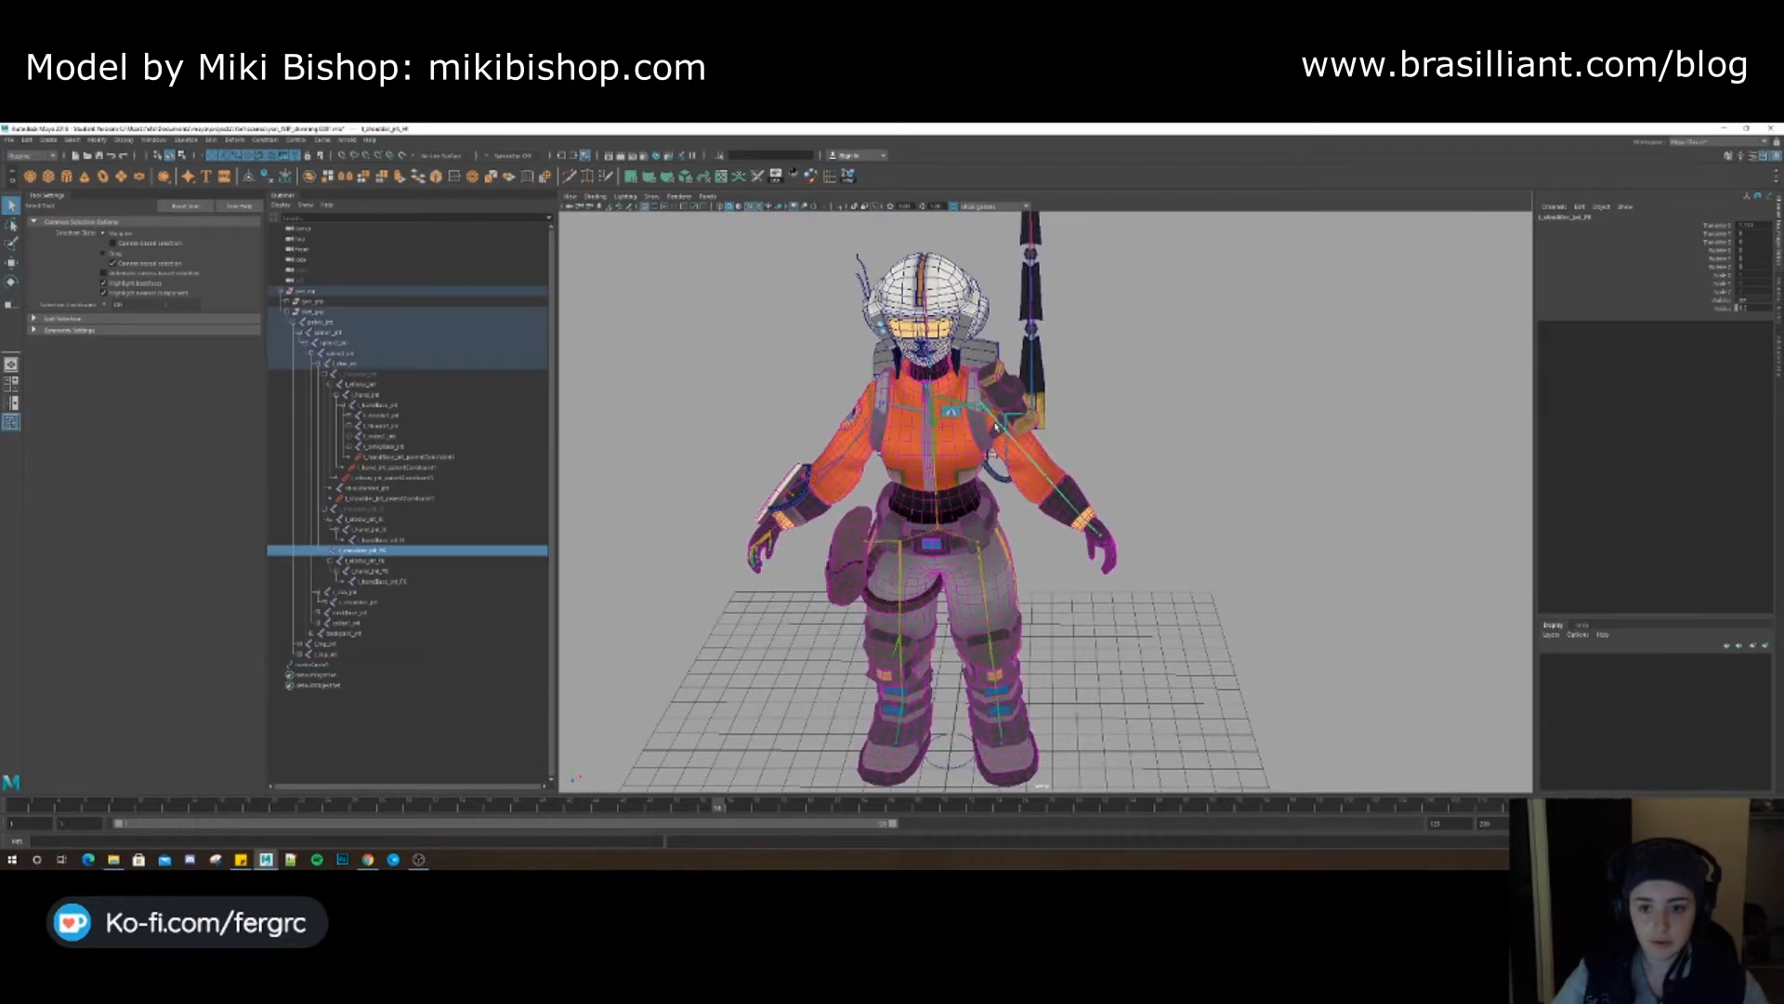
pyautogui.keyDown('shift'); pyautogui.click(952, 758); pyautogui.keyUp('shift')
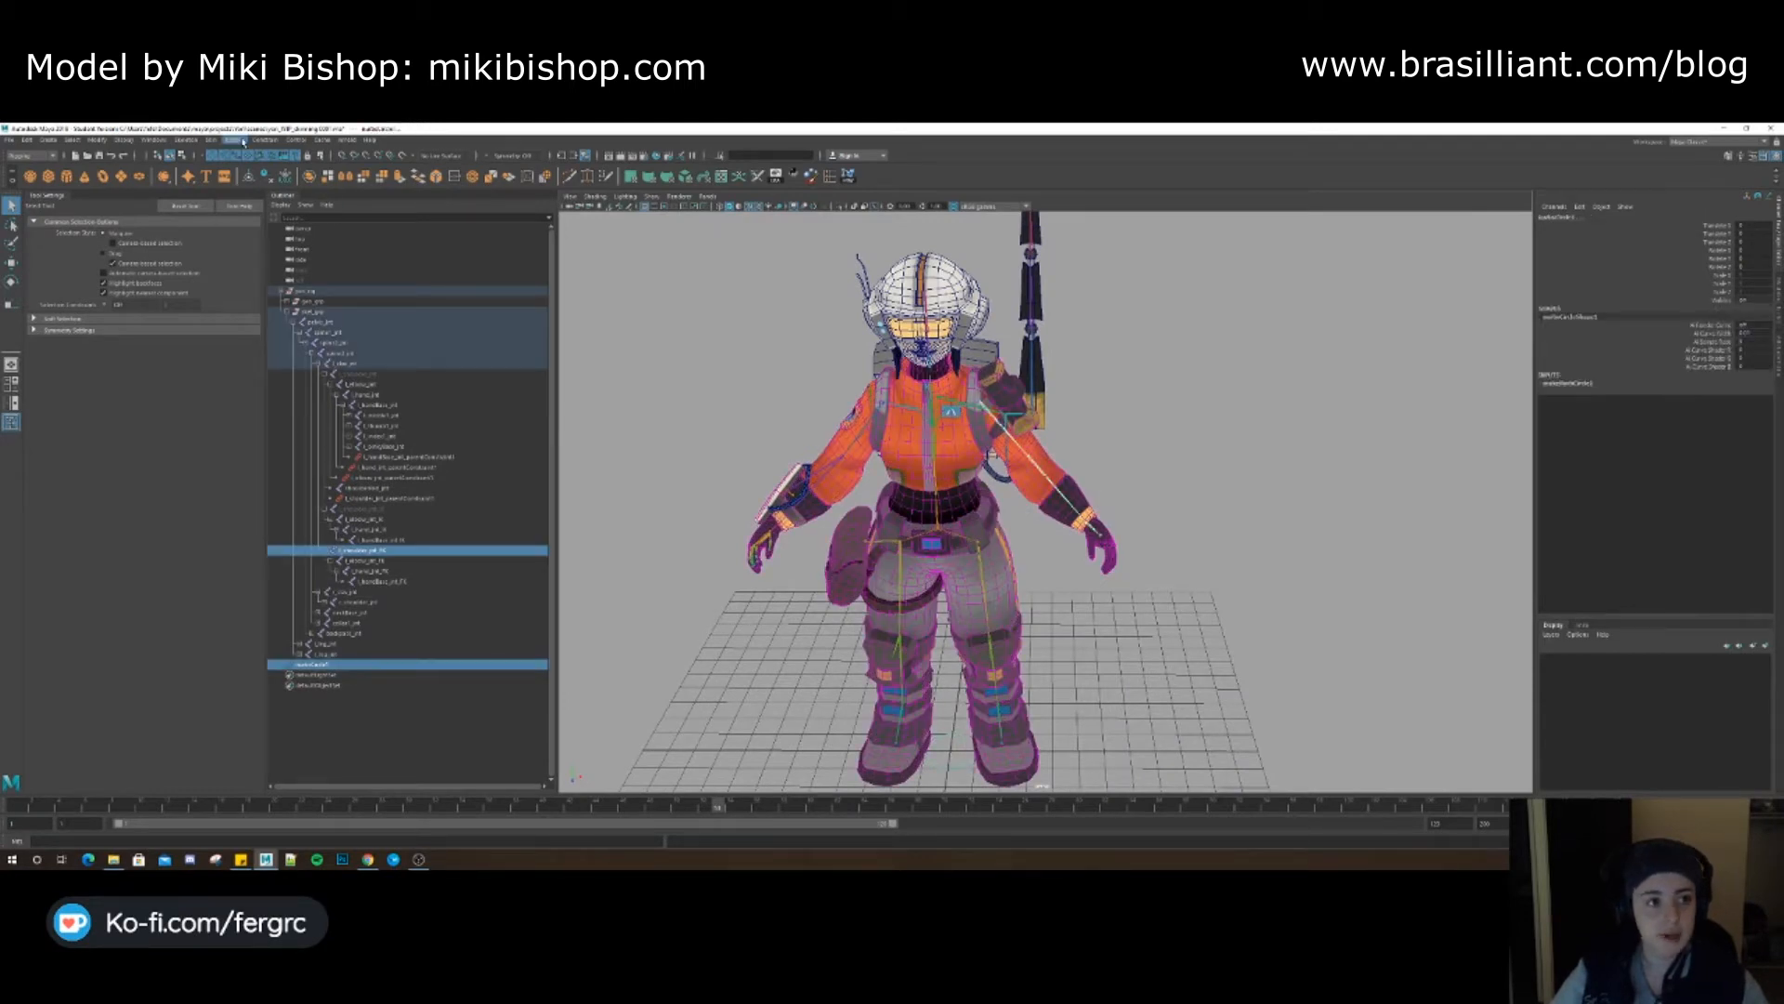
pyautogui.click(265, 141)
pyautogui.click(368, 170)
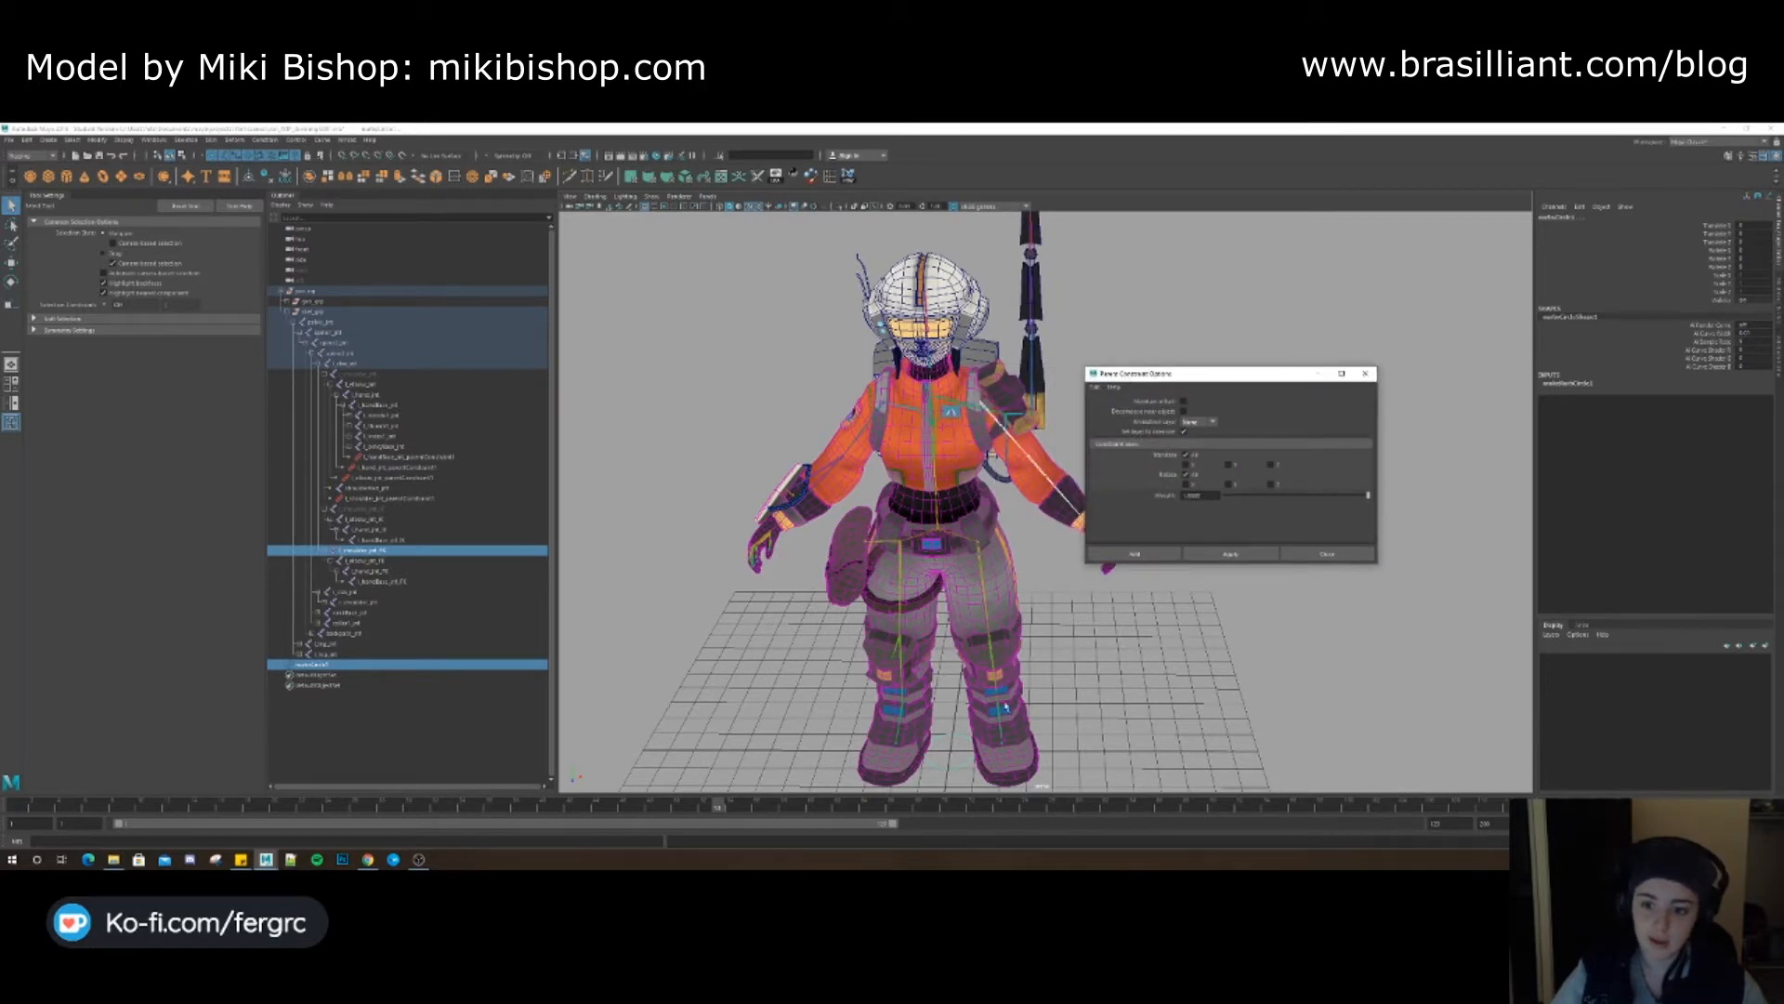
pyautogui.click(1228, 553)
pyautogui.scroll(5, 985, 521)
pyautogui.keyDown('alt'); pyautogui.moveTo(967, 516); pyautogui.dragTo(892, 483); pyautogui.keyUp('alt')
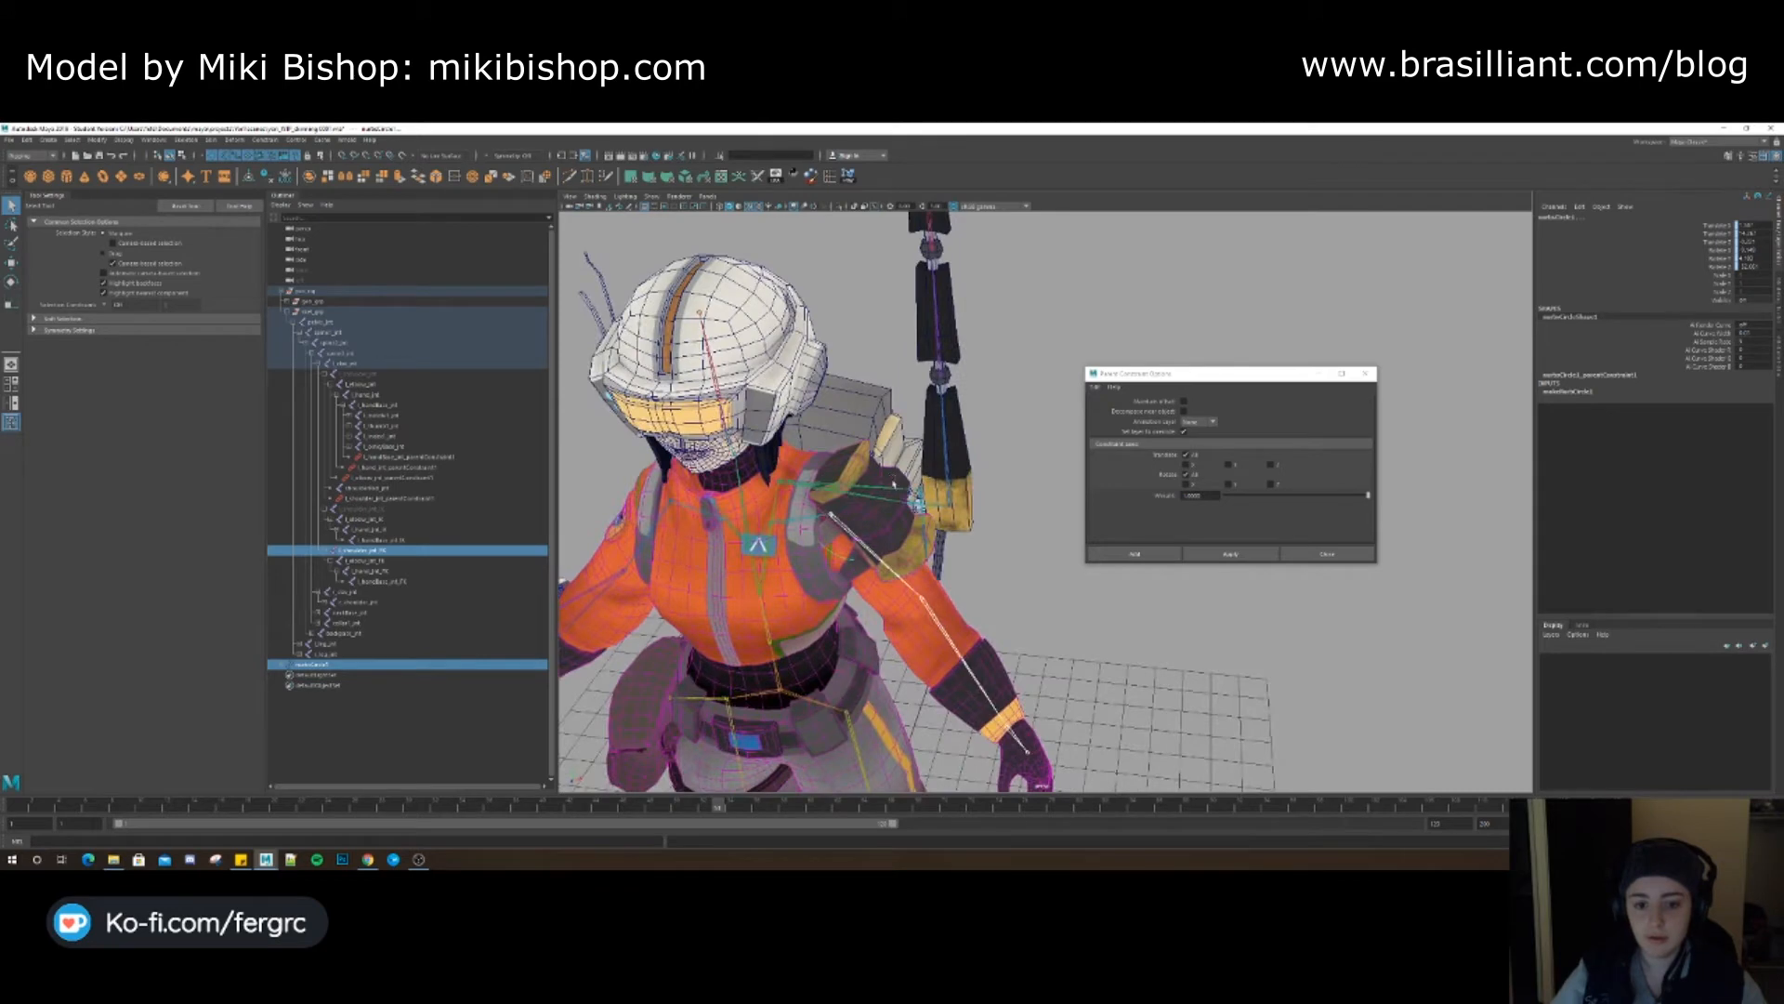
pyautogui.keyDown('alt'); pyautogui.moveTo(892, 482); pyautogui.dragTo(868, 271, button='middle'); pyautogui.keyUp('alt')
# Duplicate the shoulder circle twice and expand the copies in the hierarchy
pyautogui.click(282, 665)
pyautogui.click(319, 667)
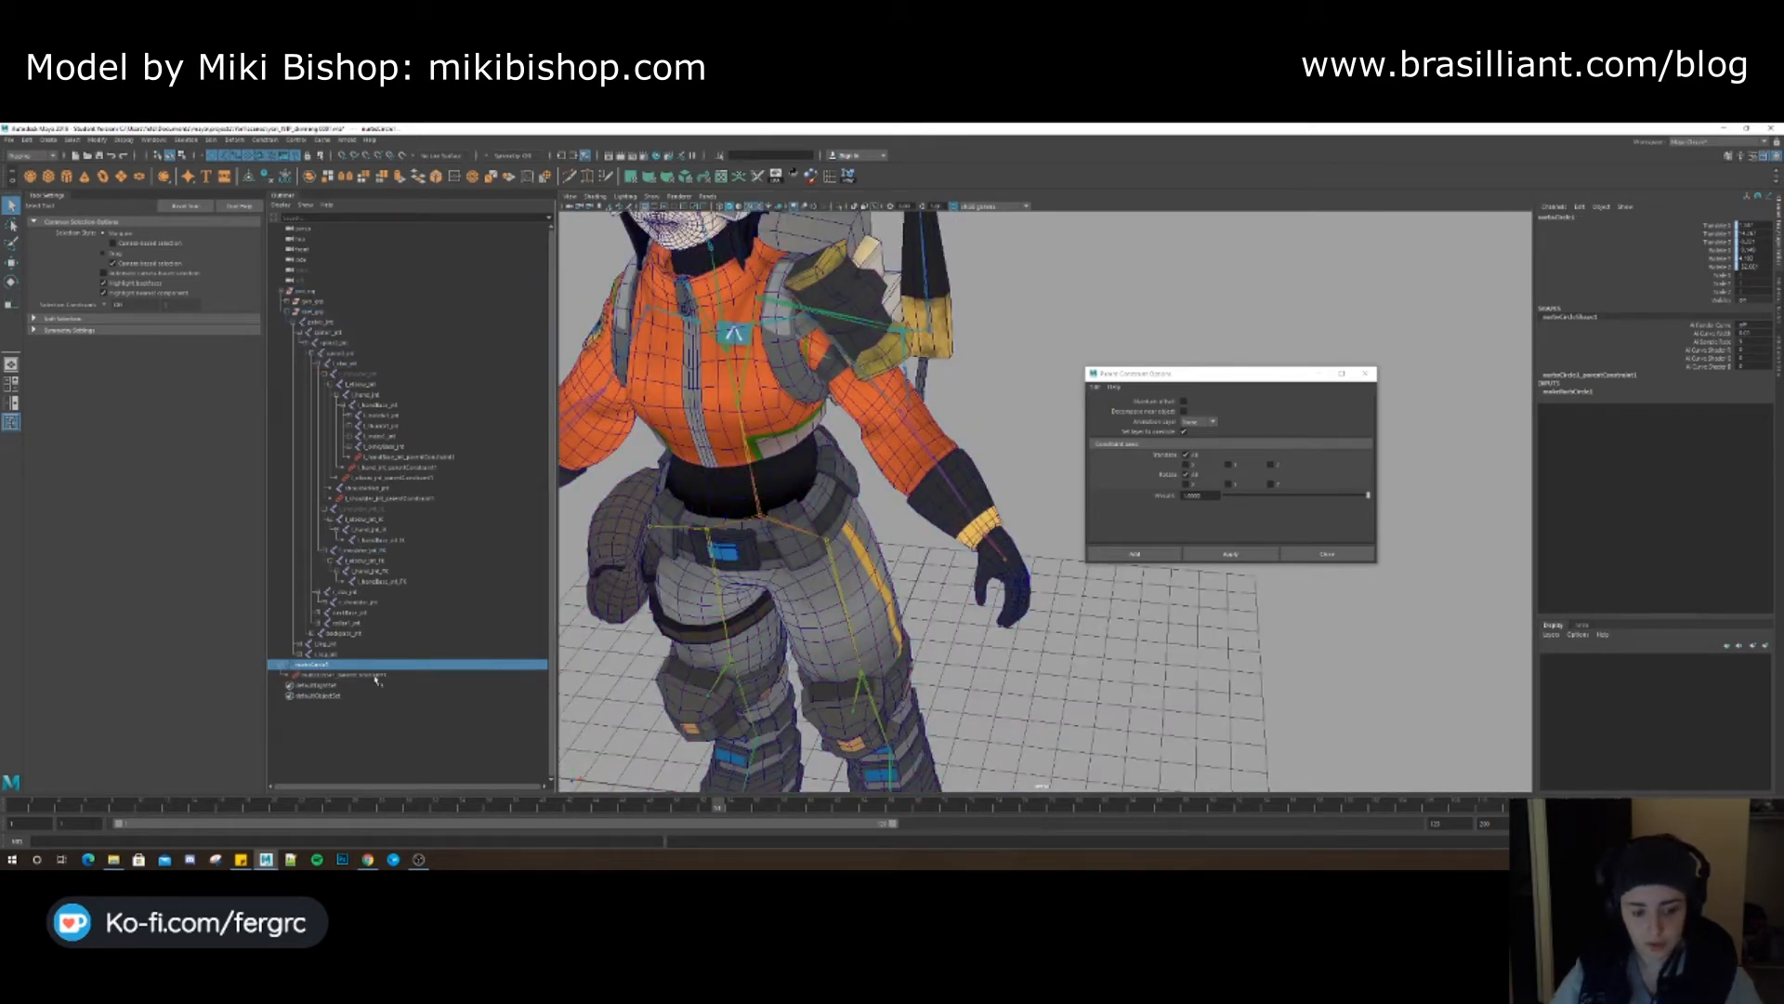
pyautogui.hotkey('ctrl', 'd')
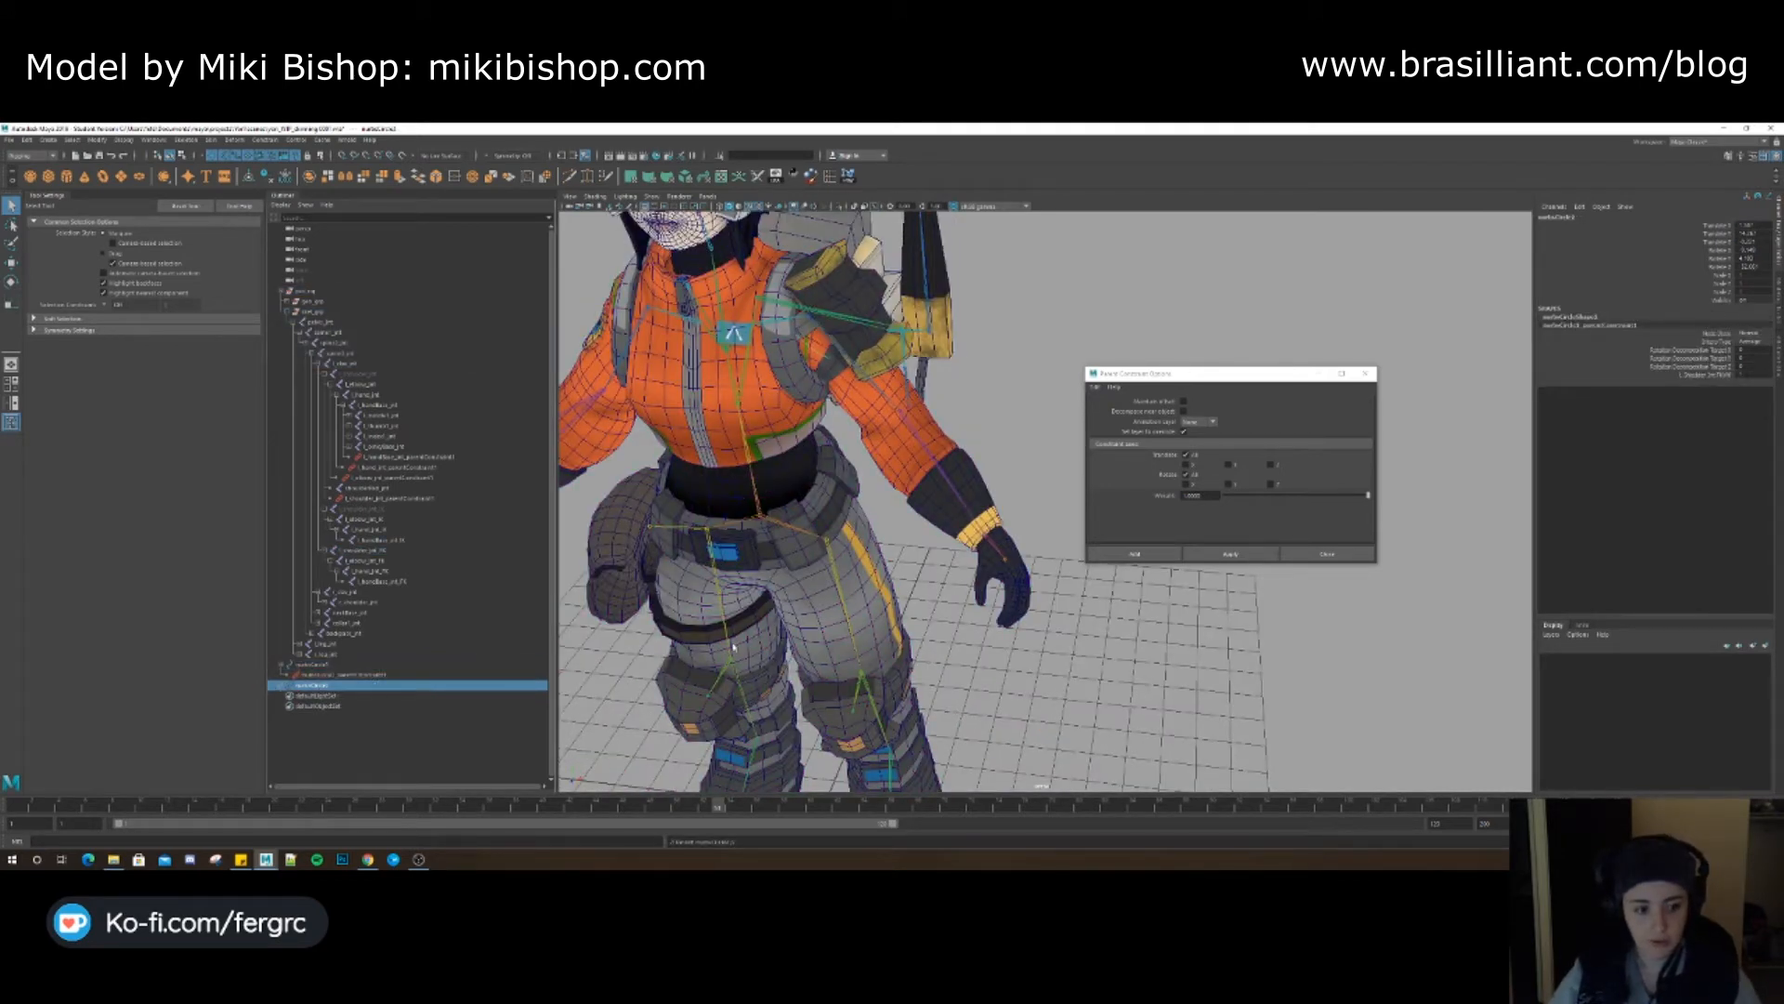
pyautogui.keyDown('alt'); pyautogui.moveTo(823, 467); pyautogui.dragTo(808, 550, button='middle'); pyautogui.keyUp('alt')
pyautogui.hotkey('ctrl', 'd')
pyautogui.click(281, 696)
pyautogui.click(281, 686)
# Delete the parent constraint nodes under all three circles
pyautogui.click(329, 676)
pyautogui.press('Delete')
pyautogui.click(338, 687)
pyautogui.press('Delete')
pyautogui.click(338, 697)
pyautogui.press('Delete')
# Parent constrain the second circle to the left FK elbow joint and the third circle to the left FK hand joint
pyautogui.click(313, 673)
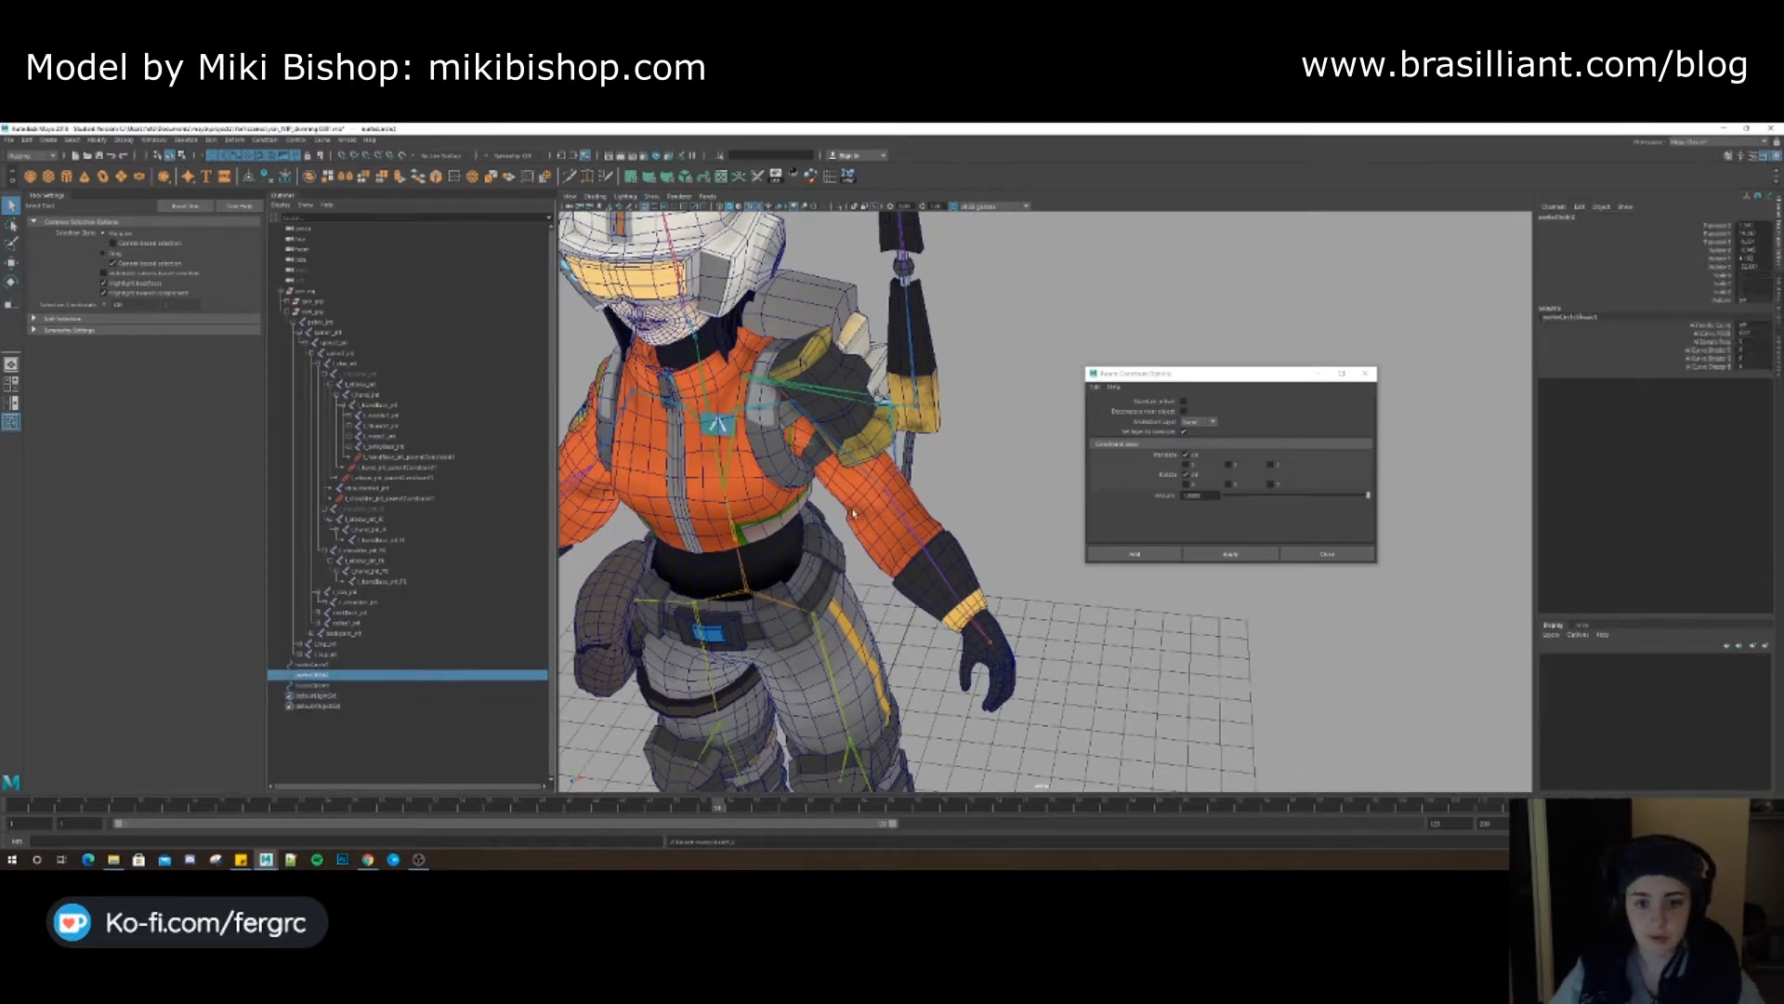
pyautogui.keyDown('shift'); pyautogui.click(904, 509); pyautogui.keyUp('shift')
pyautogui.click(1225, 552)
pyautogui.click(370, 571)
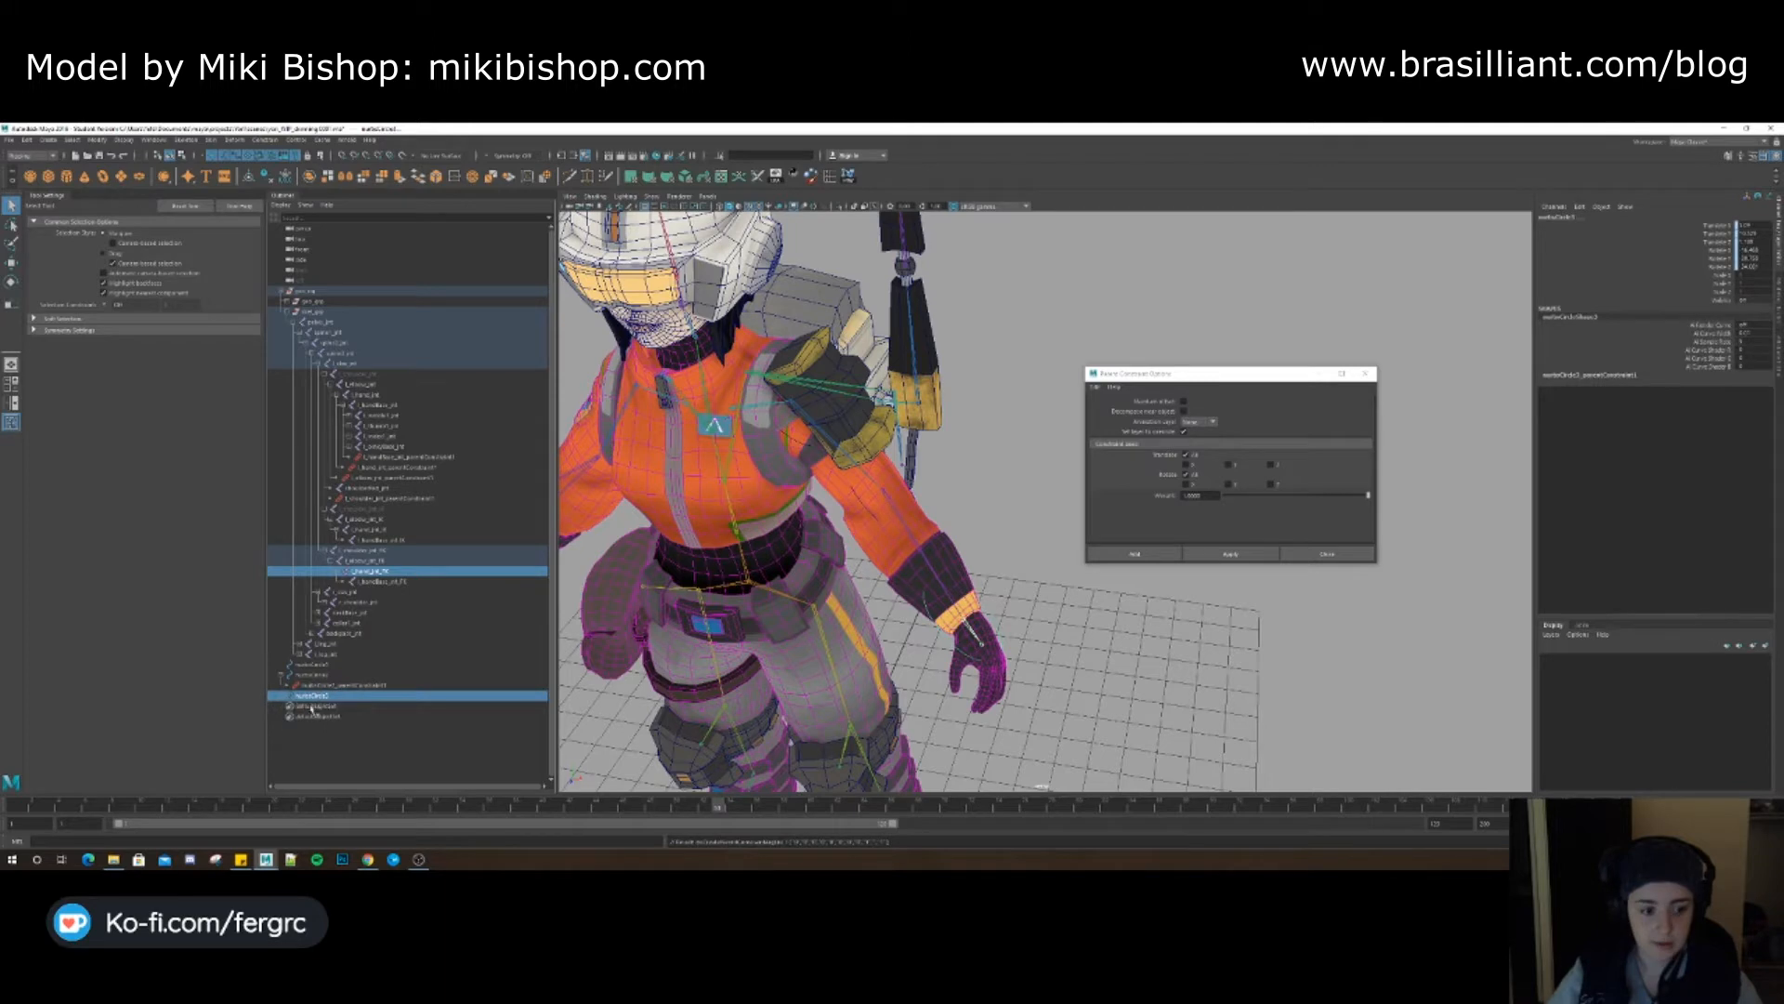
pyautogui.click(307, 705)
# Delete the parent constraint nodes under the elbow and hand circles
pyautogui.click(282, 695)
pyautogui.click(320, 705)
pyautogui.keyDown('ctrl'); pyautogui.click(322, 685); pyautogui.keyUp('ctrl')
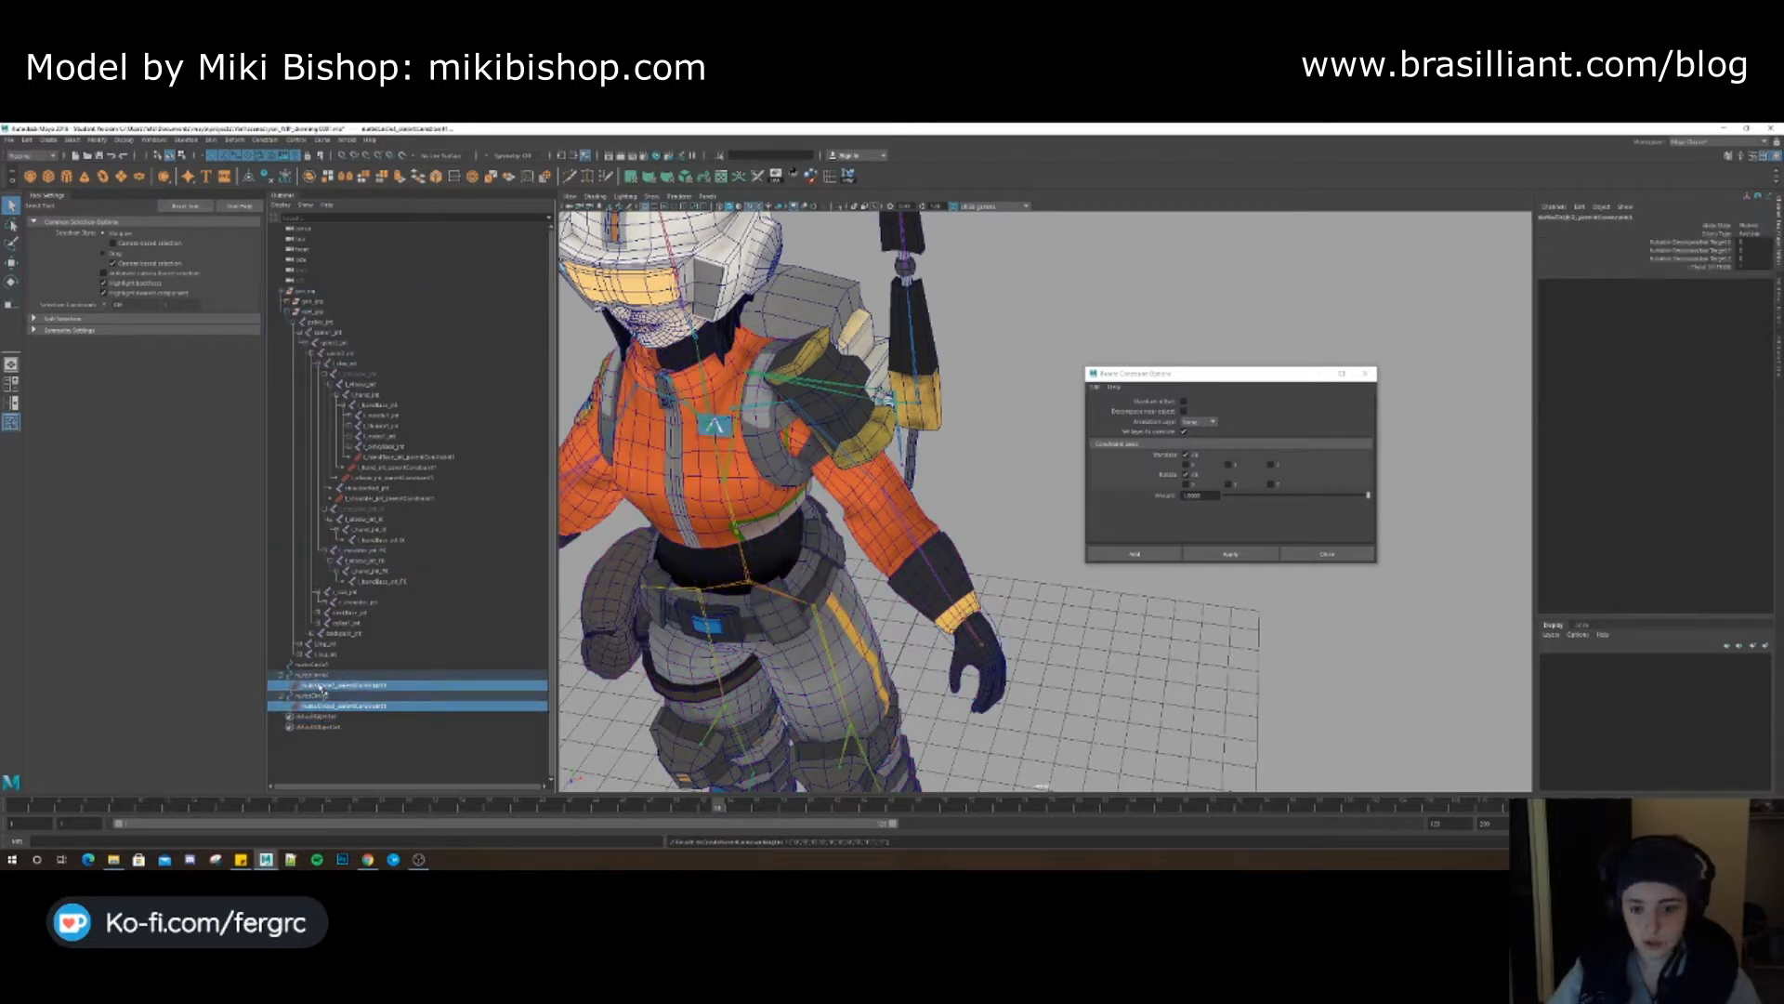
pyautogui.press('Delete')
# Select all three circles, open the Script Editor and run only the Python function definition
pyautogui.click(322, 665)
pyautogui.keyDown('shift'); pyautogui.click(321, 684); pyautogui.keyUp('shift')
pyautogui.keyDown('alt'); pyautogui.moveTo(948, 520); pyautogui.dragTo(910, 519); pyautogui.keyUp('alt')
pyautogui.keyDown('alt'); pyautogui.moveTo(910, 520); pyautogui.dragTo(940, 556, button='middle'); pyautogui.keyUp('alt')
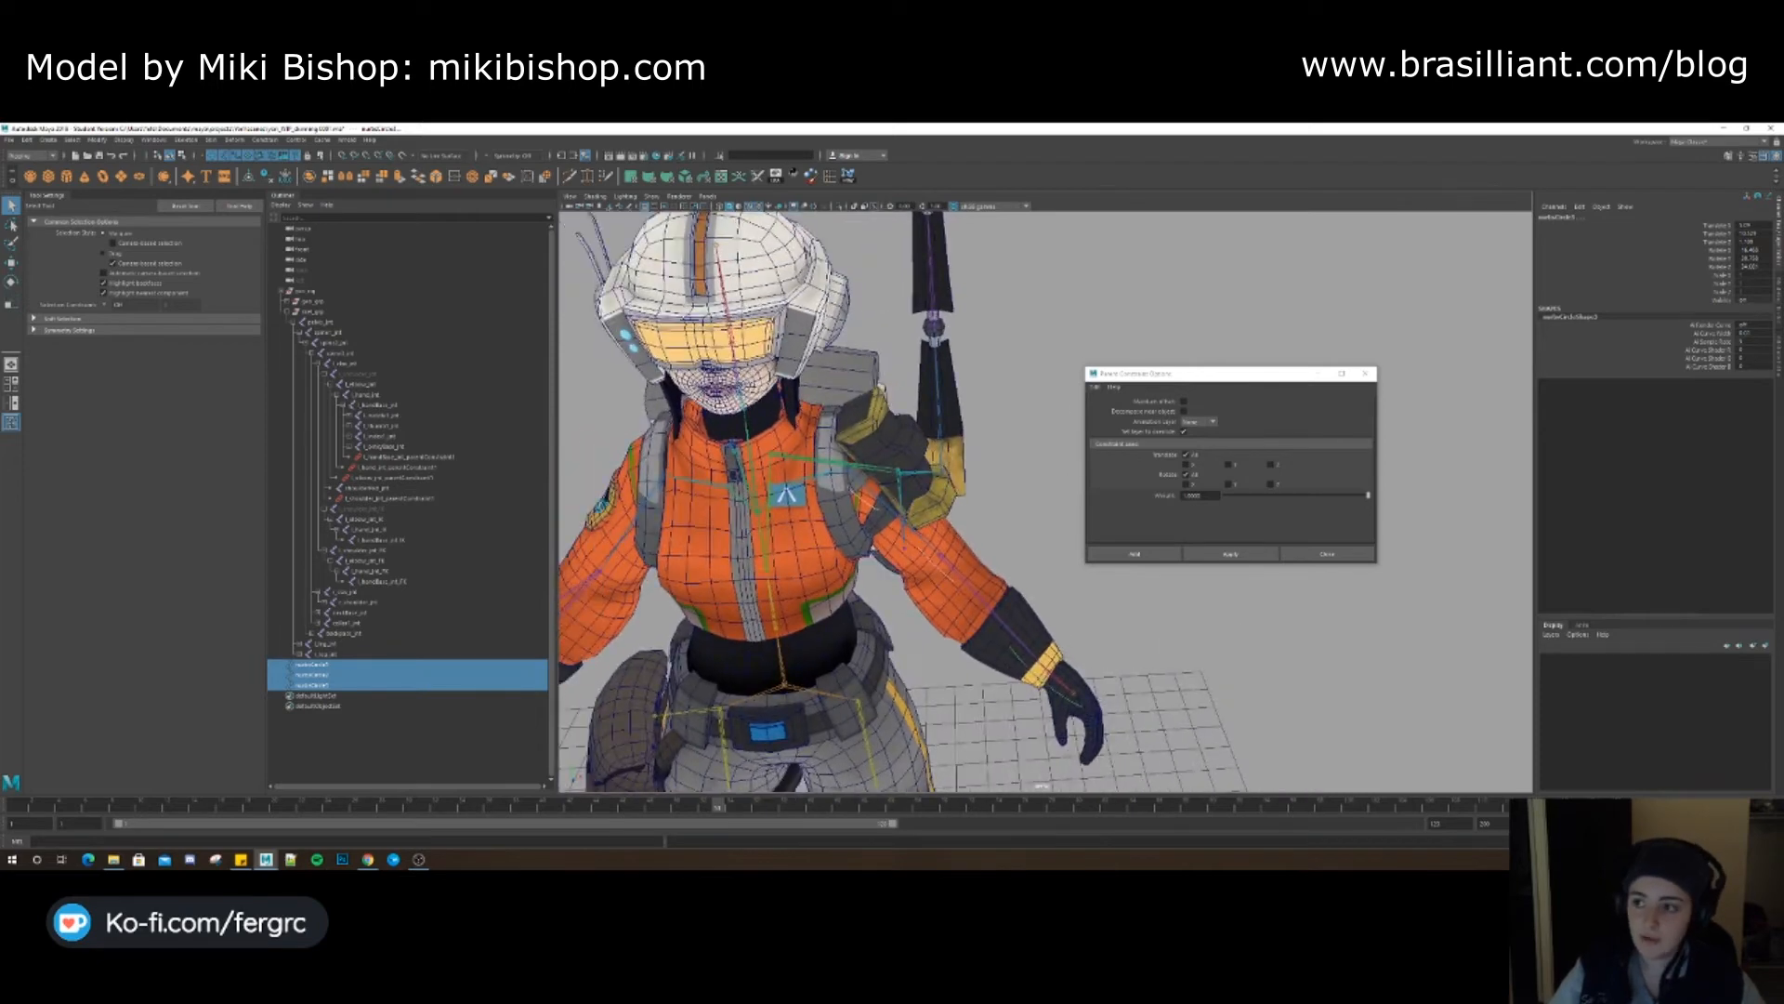
pyautogui.keyDown('alt'); pyautogui.moveTo(862, 624); pyautogui.dragTo(896, 583, button='middle'); pyautogui.keyUp('alt')
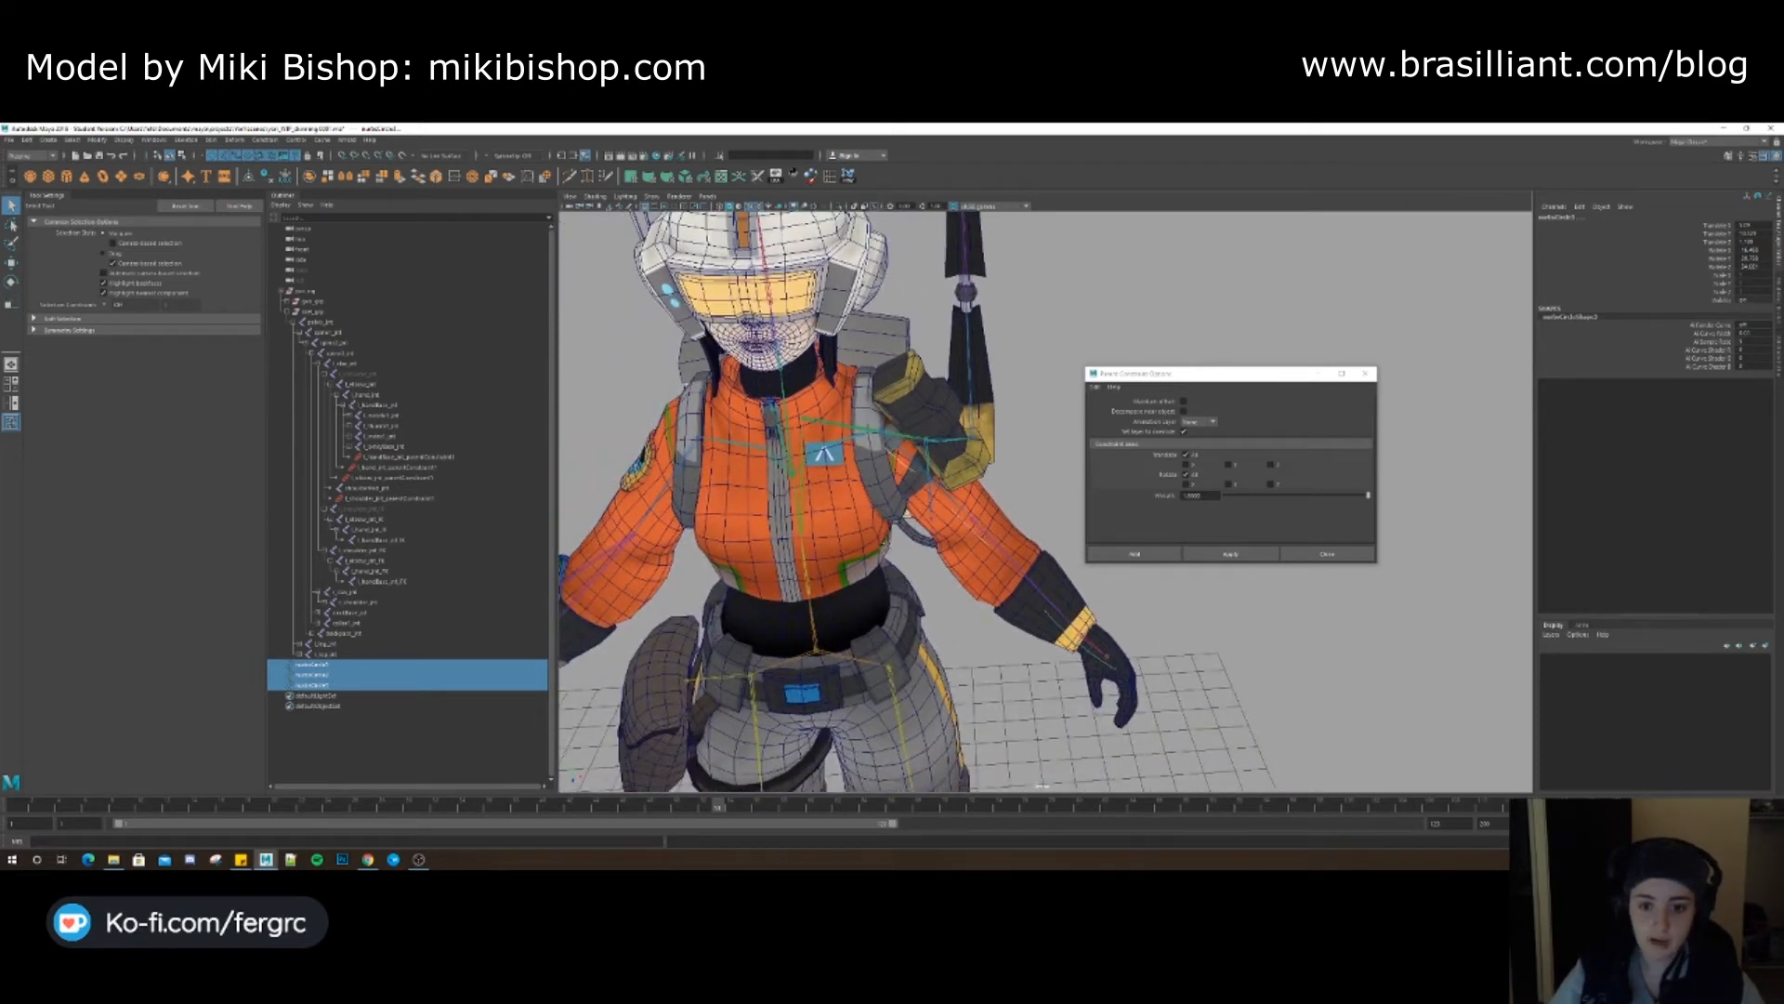
pyautogui.keyDown('alt'); pyautogui.moveTo(896, 583); pyautogui.dragTo(847, 592); pyautogui.keyUp('alt')
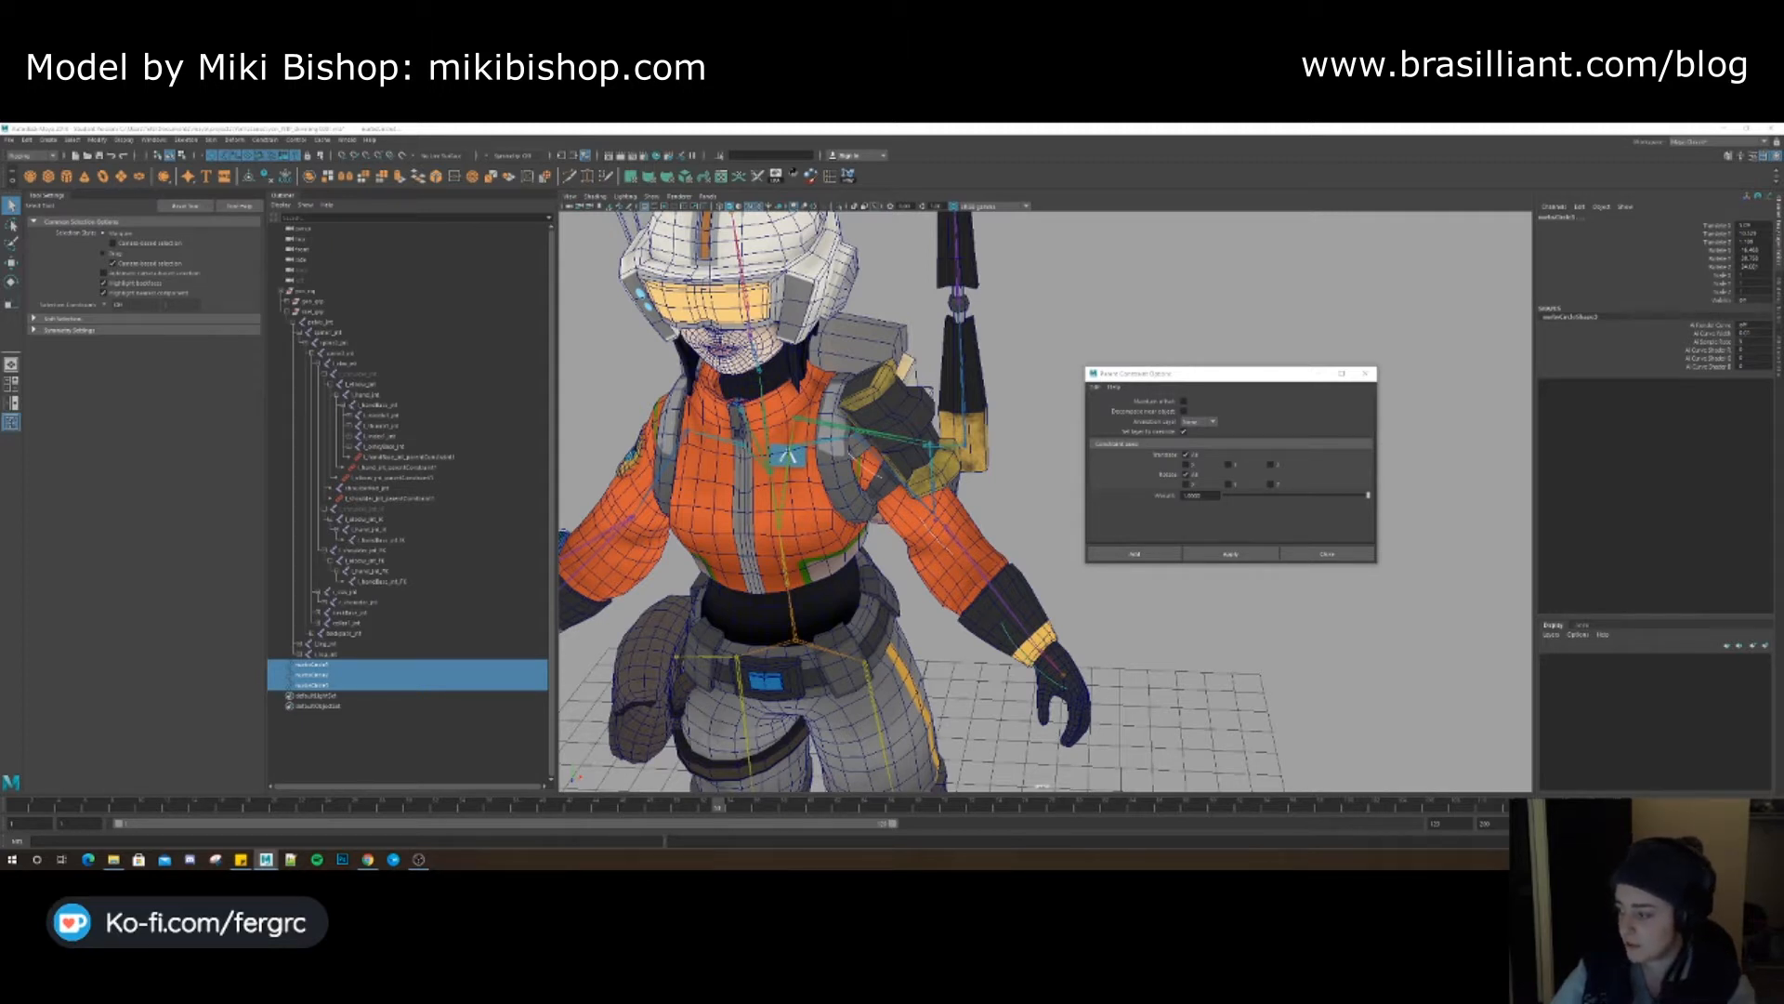
pyautogui.moveTo(1780, 320); pyautogui.dragTo(1247, 214)
pyautogui.click(836, 519)
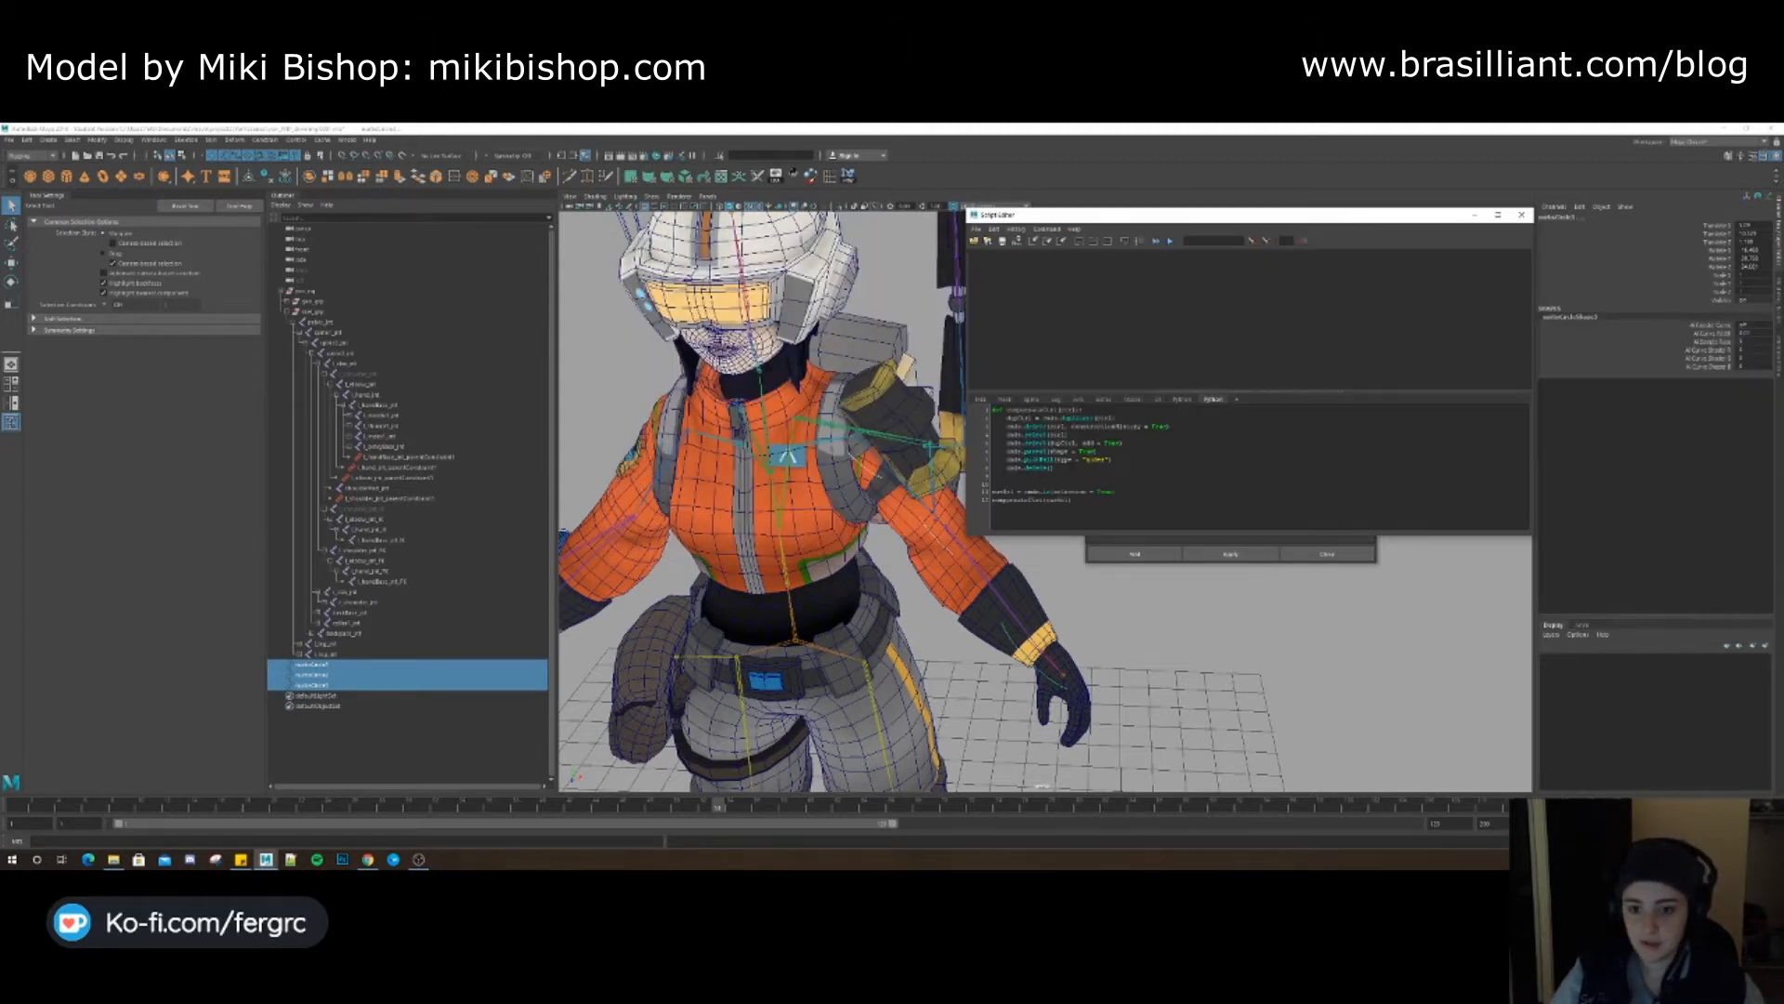
pyautogui.moveTo(1008, 483); pyautogui.dragTo(837, 347)
pyautogui.hotkey('ctrl', 'Return')
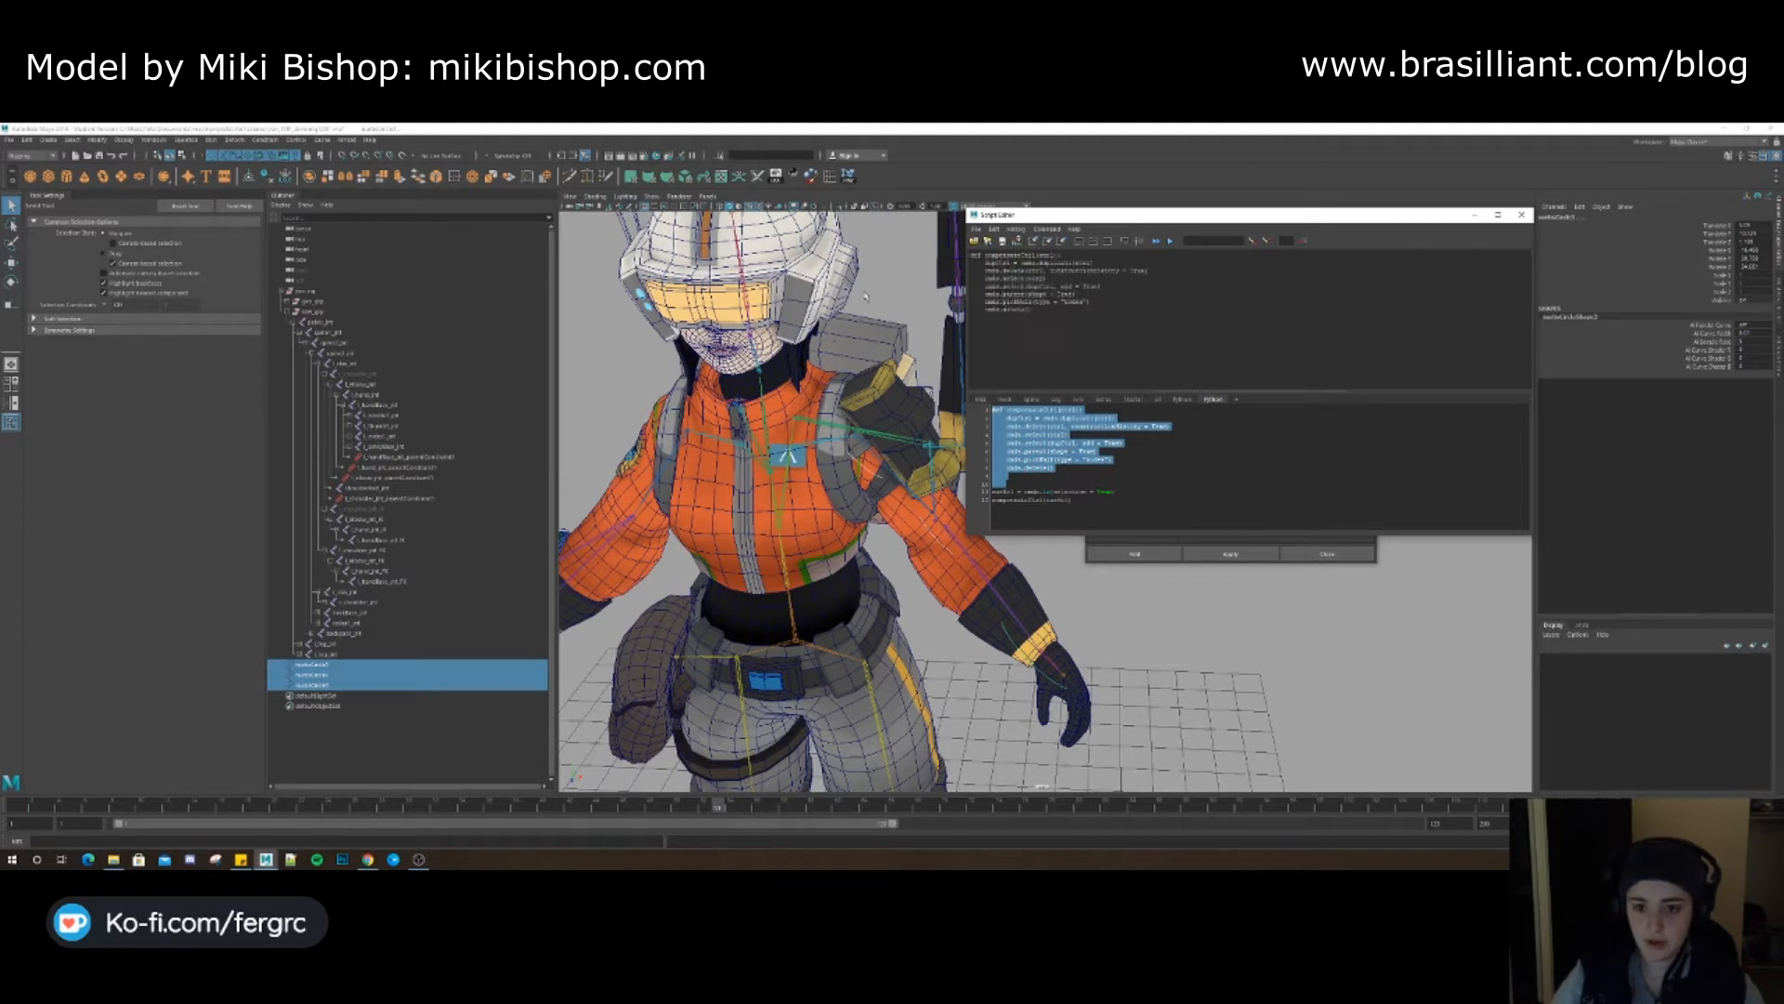
# Save the script's two lines that store the selection and call the function as a shelf button and close the Script Editor
pyautogui.moveTo(1092, 505); pyautogui.dragTo(991, 492)
pyautogui.keyDown('alt'); pyautogui.moveTo(812, 218); pyautogui.dragTo(757, 225, button='middle'); pyautogui.keyUp('alt')
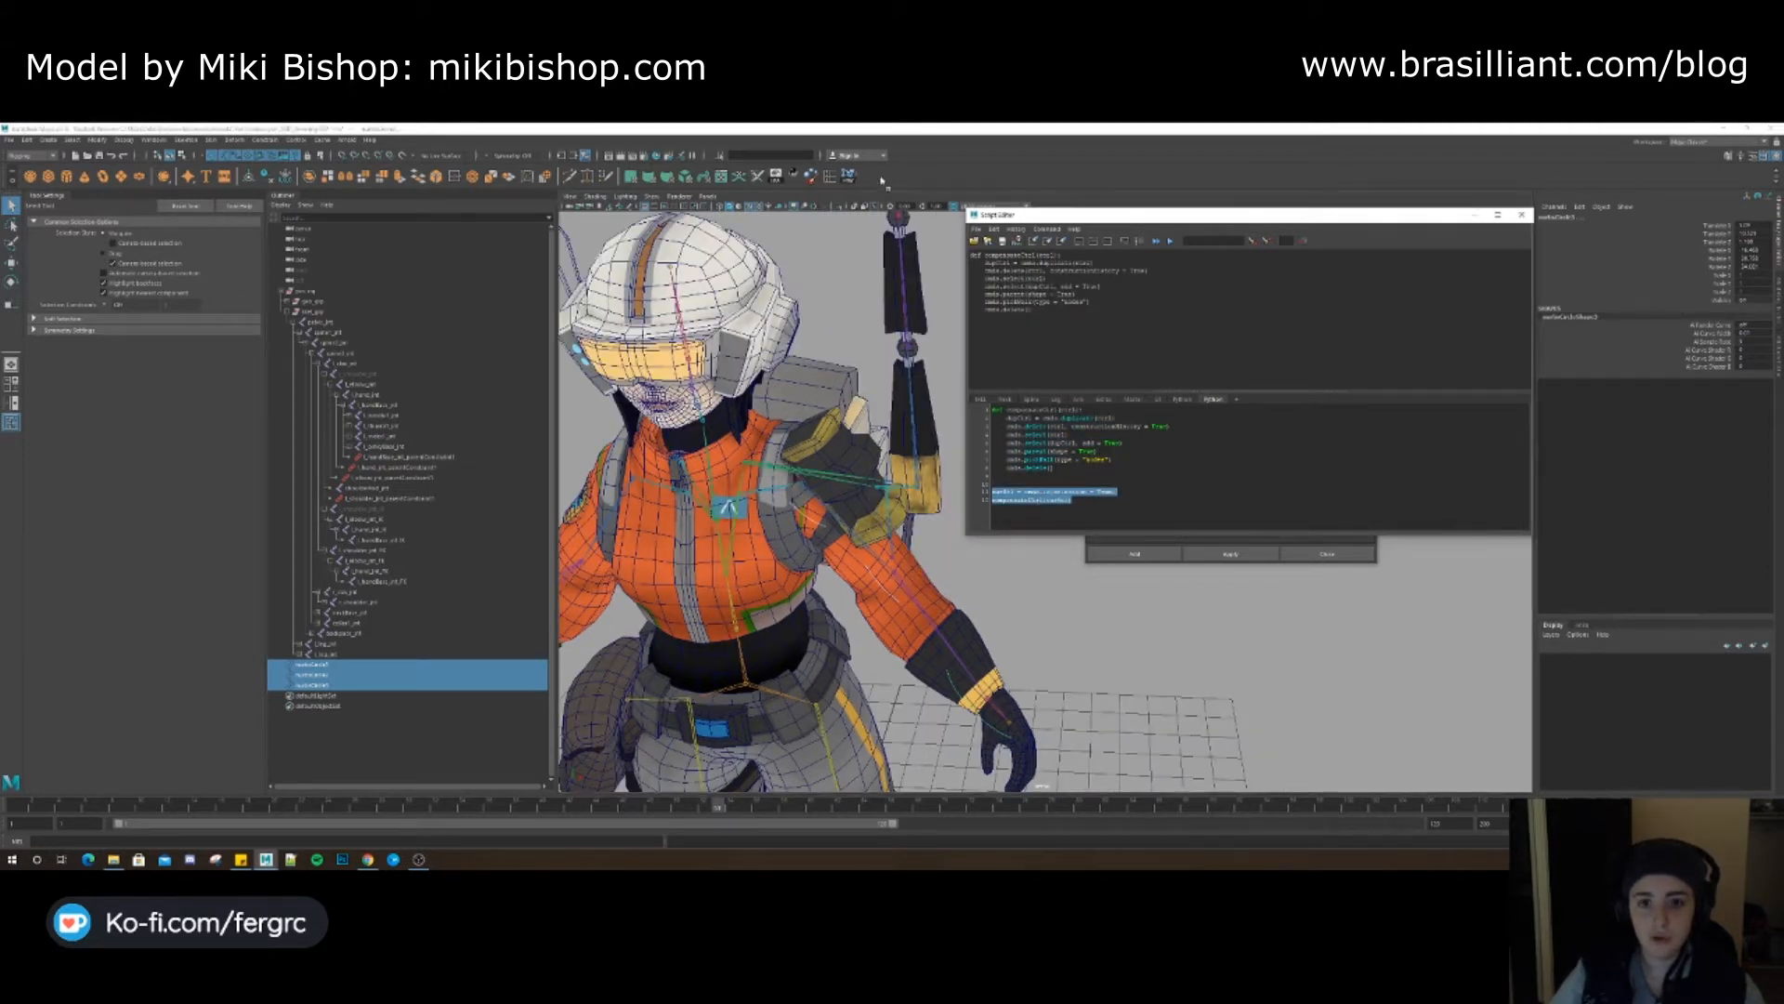
pyautogui.moveTo(1070, 219); pyautogui.dragTo(1058, 218)
pyautogui.click(1511, 216)
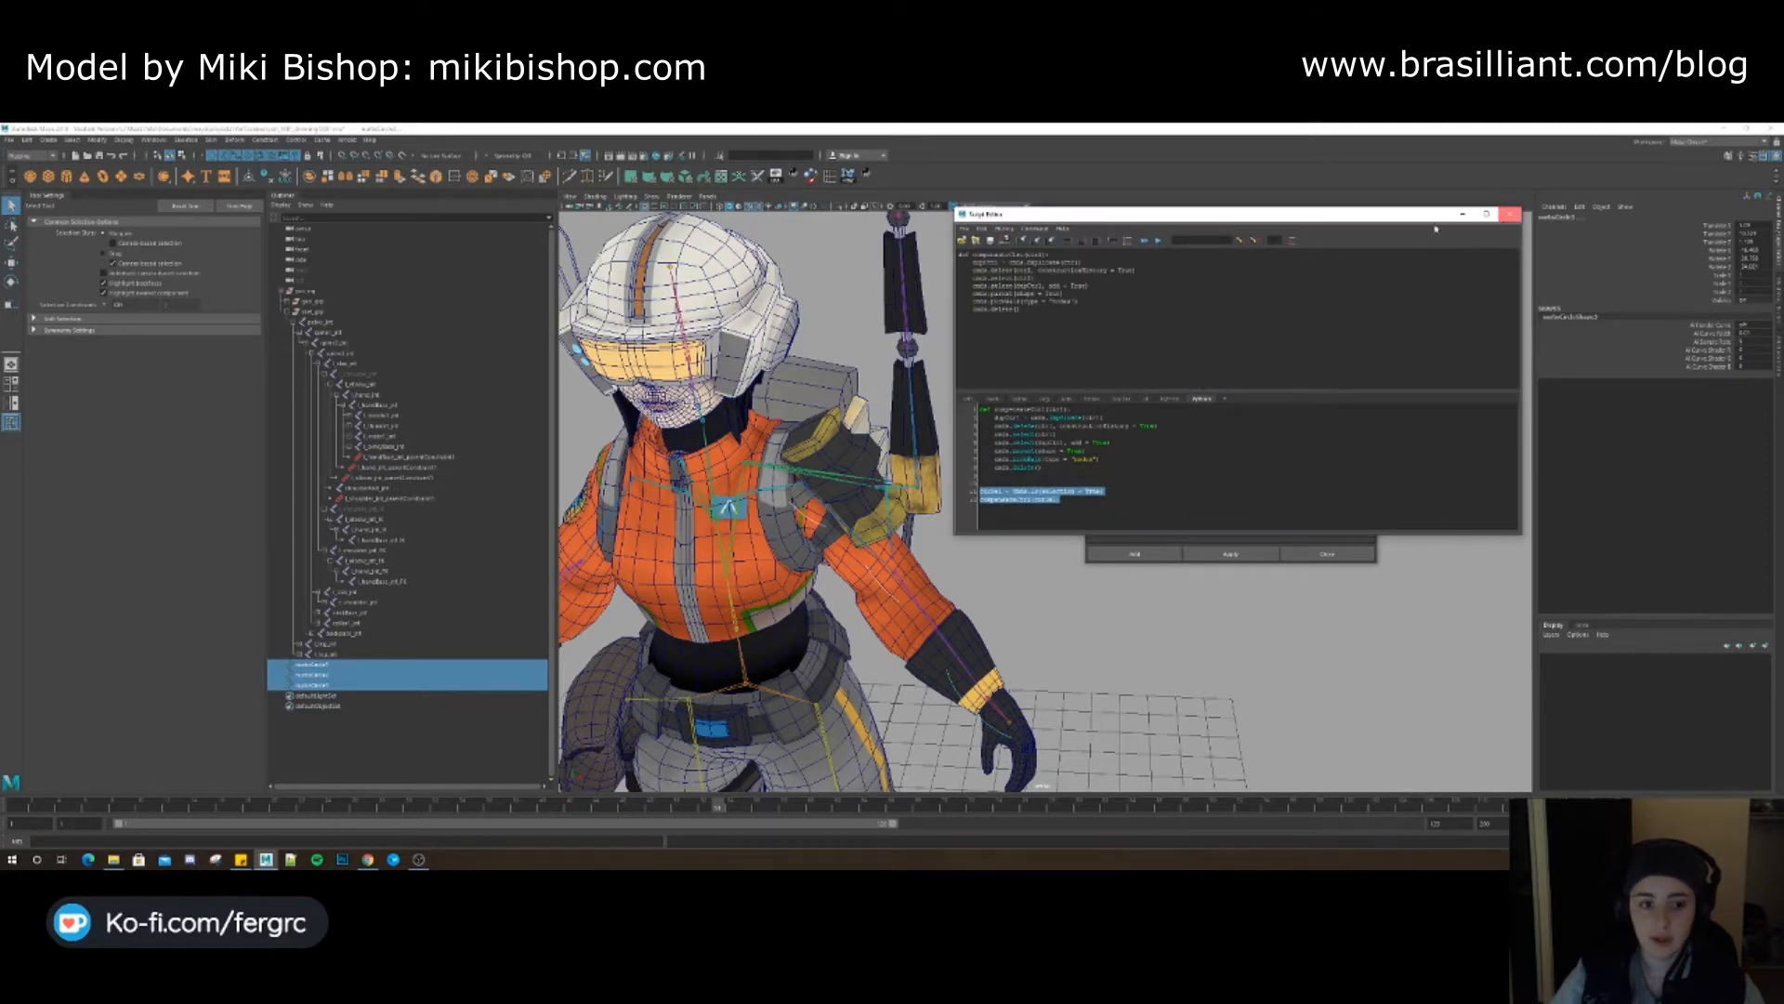
# Rename the first circle l_shoulder_ctrl and the second circle l_elbow_ctrl
pyautogui.doubleClick(316, 665)
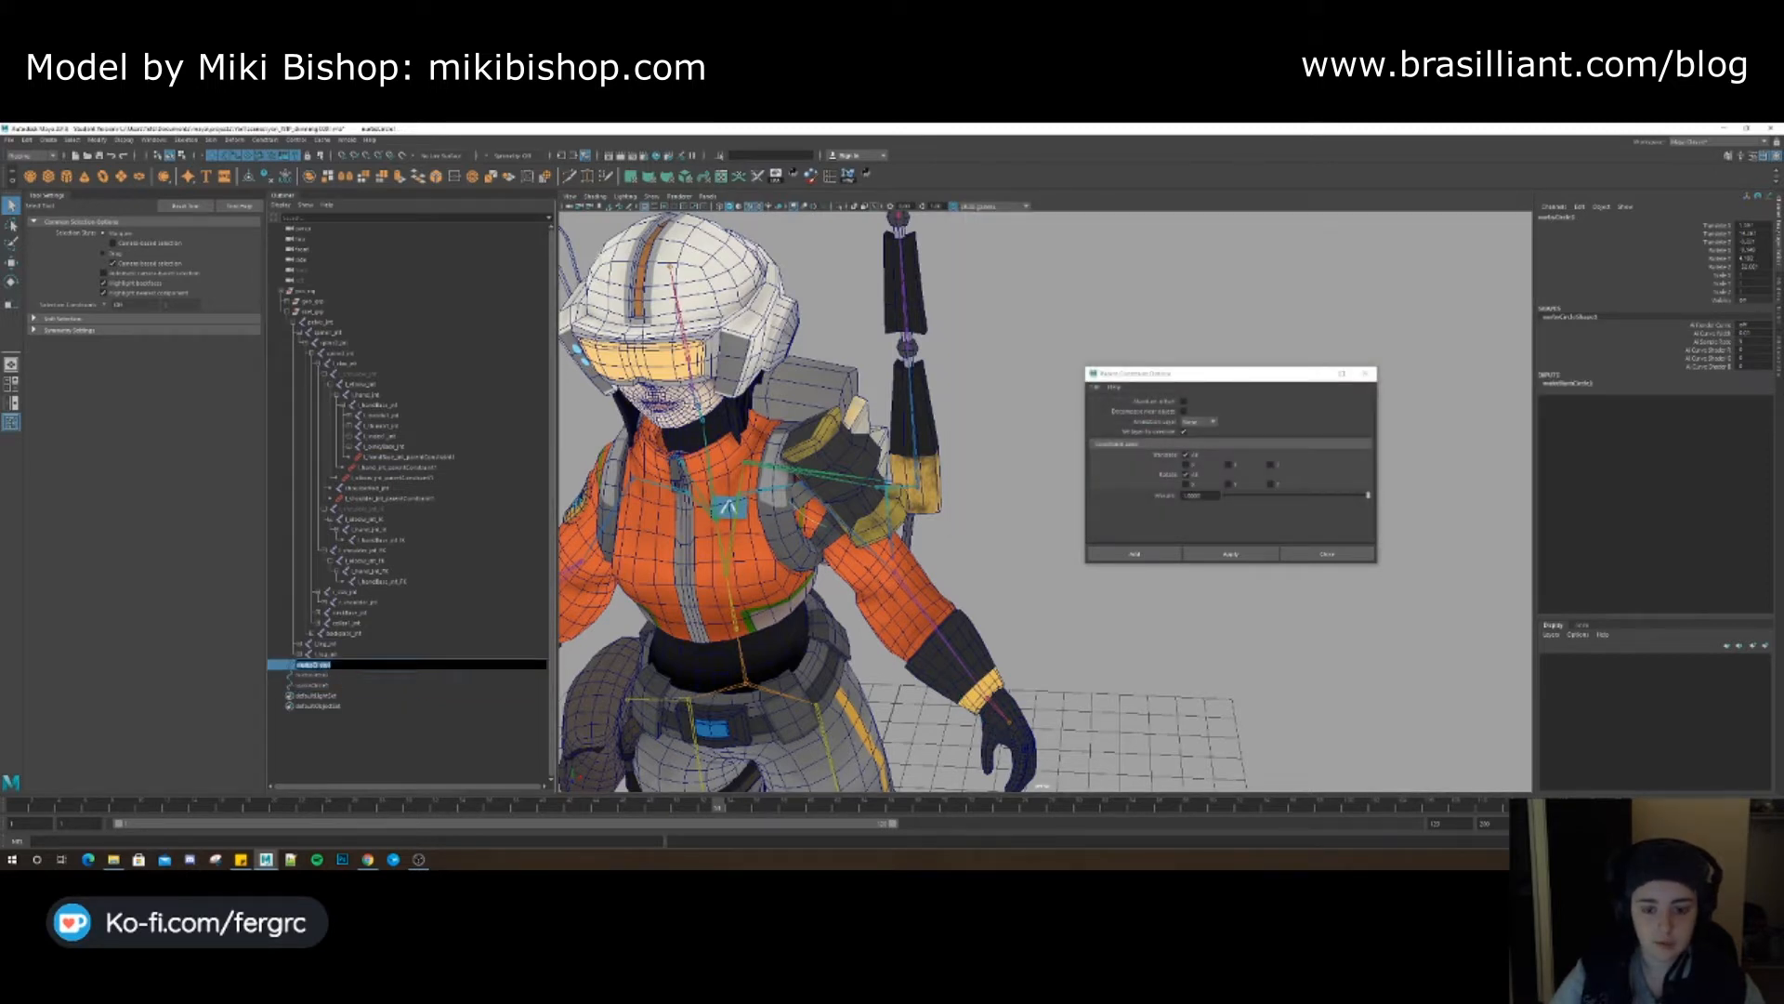
pyautogui.write('l_should')
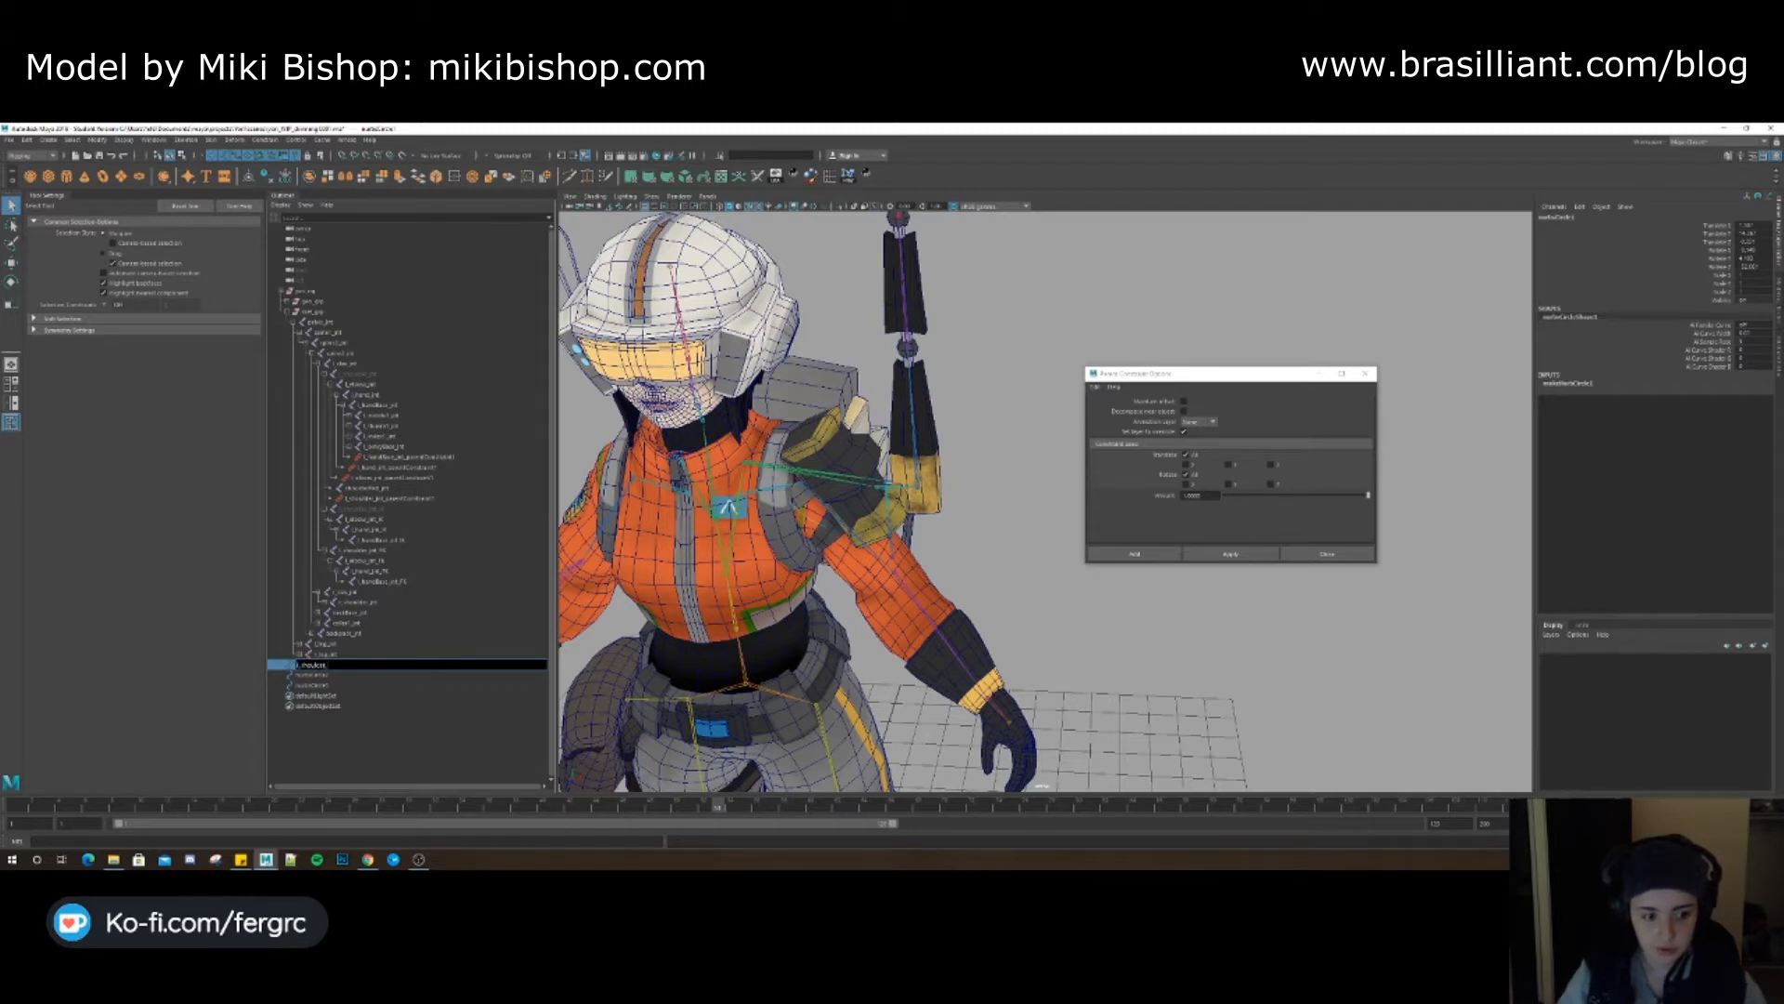
pyautogui.write('er_ctrl')
pyautogui.press('Return')
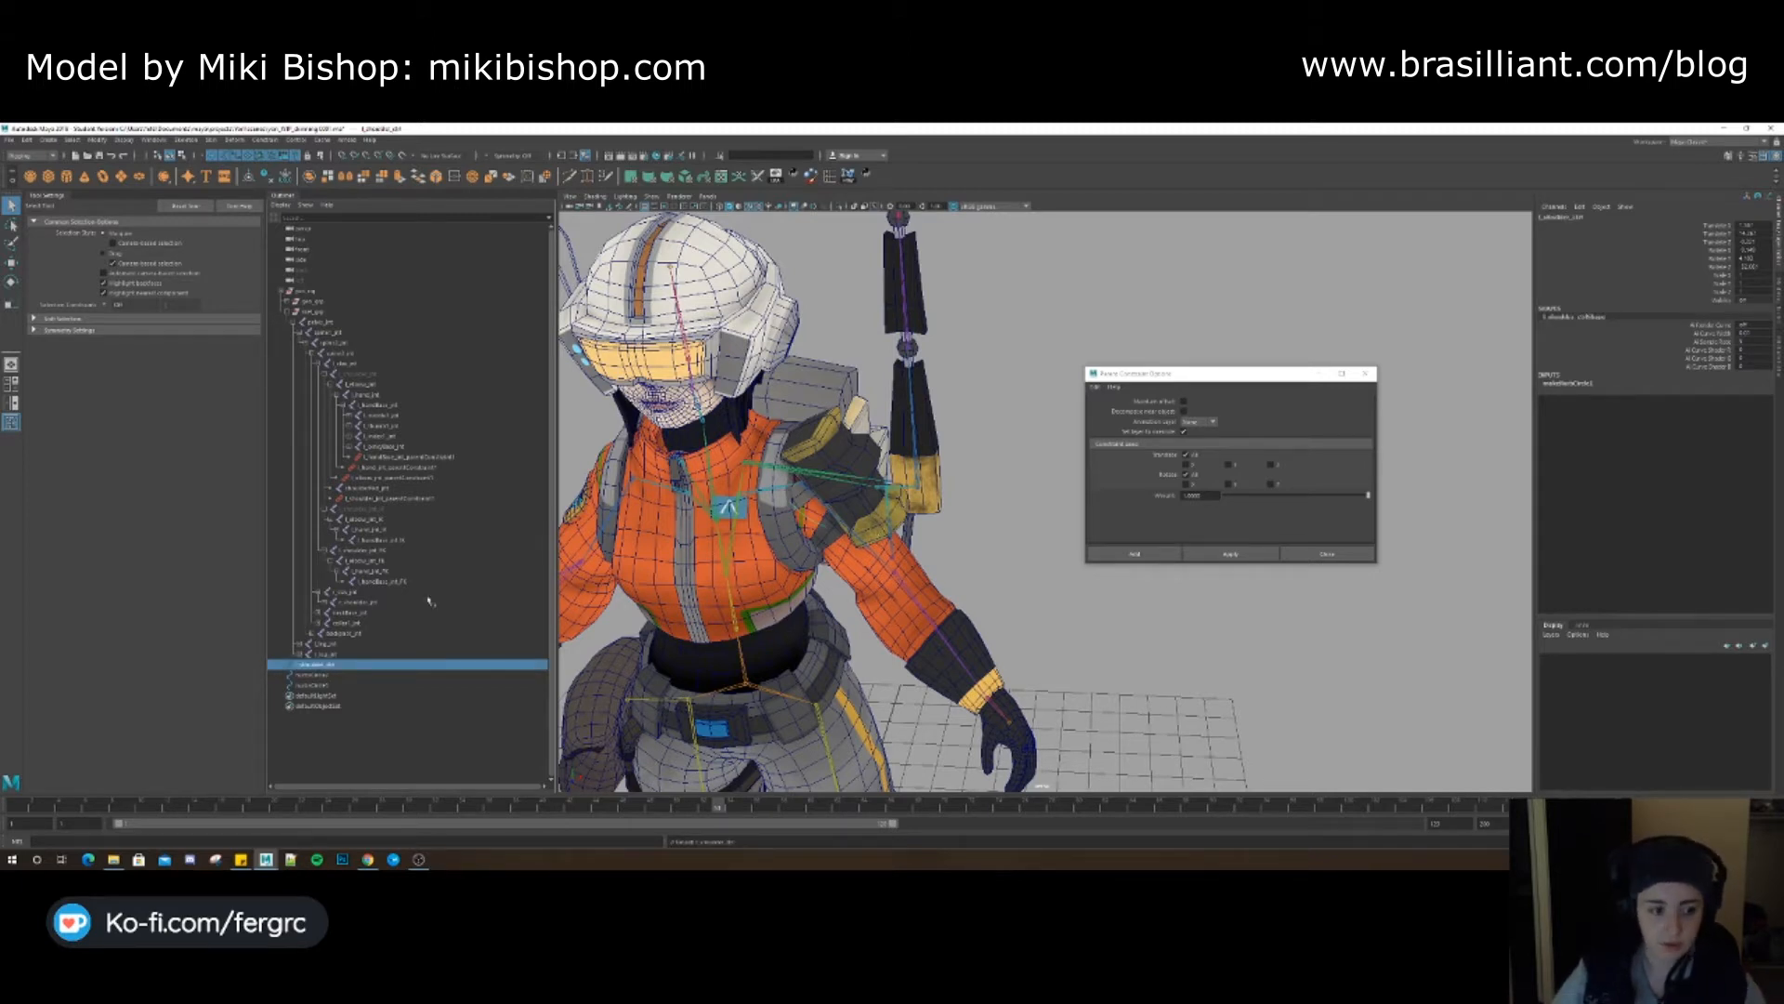
pyautogui.doubleClick(314, 676)
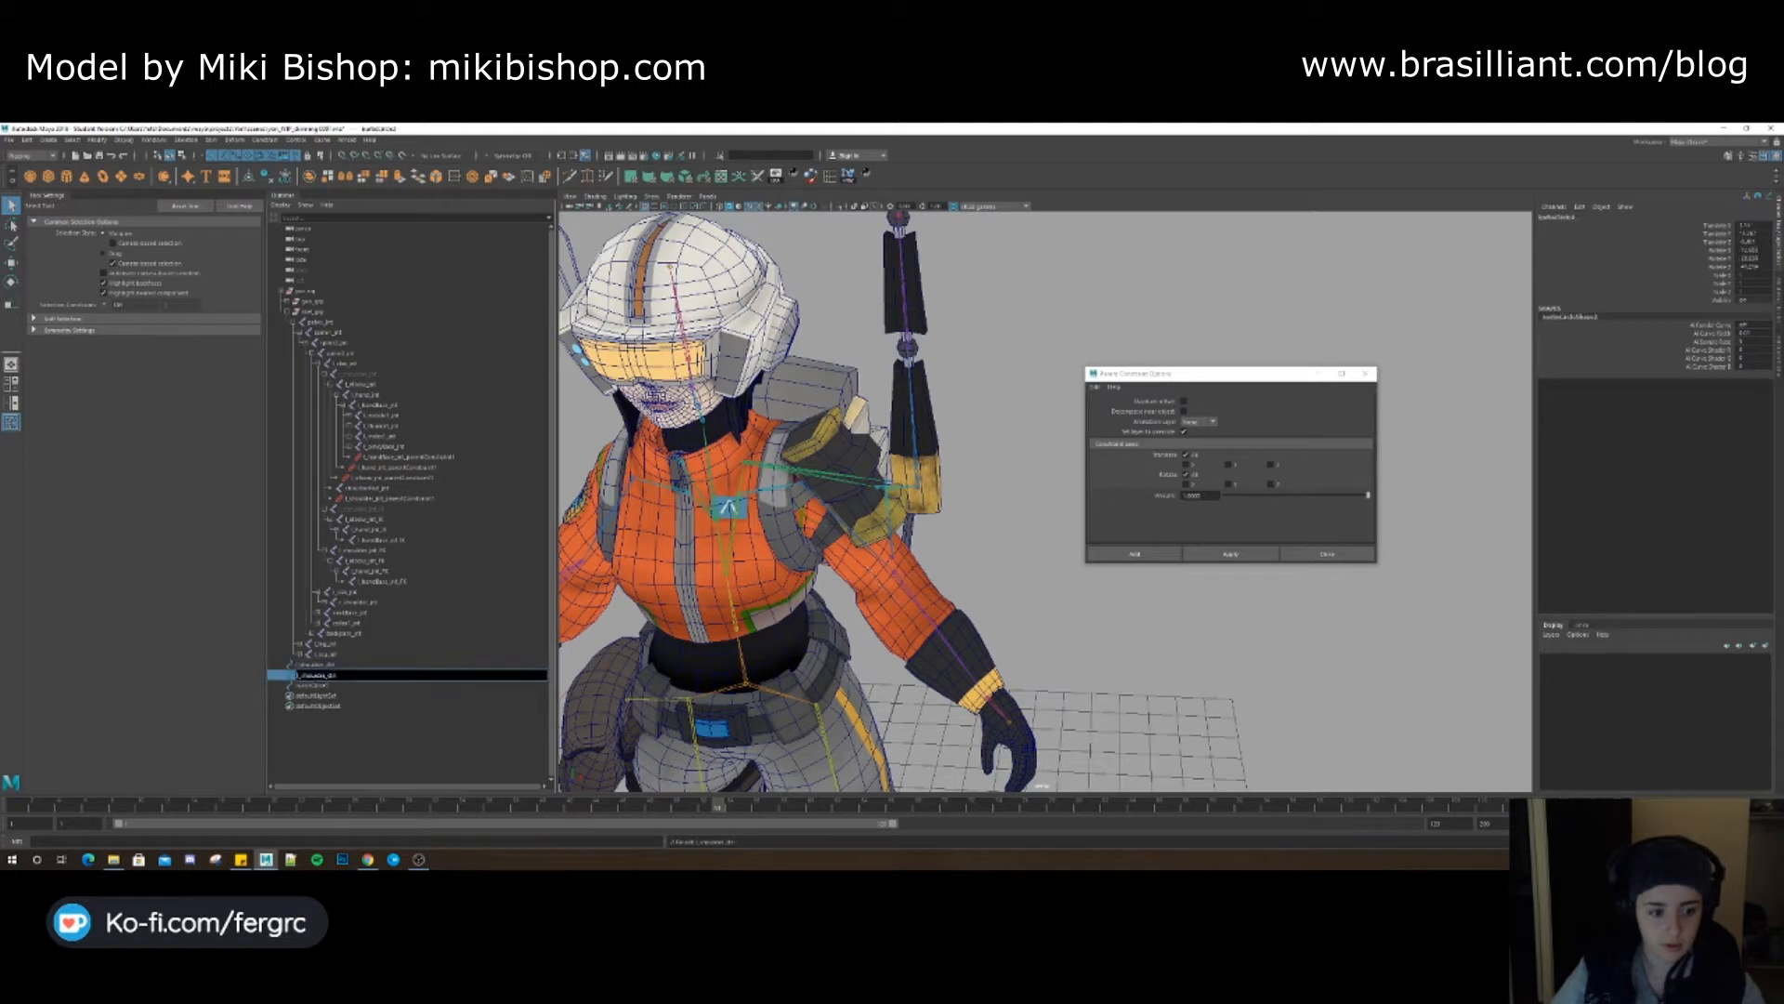
pyautogui.write('r_sh')
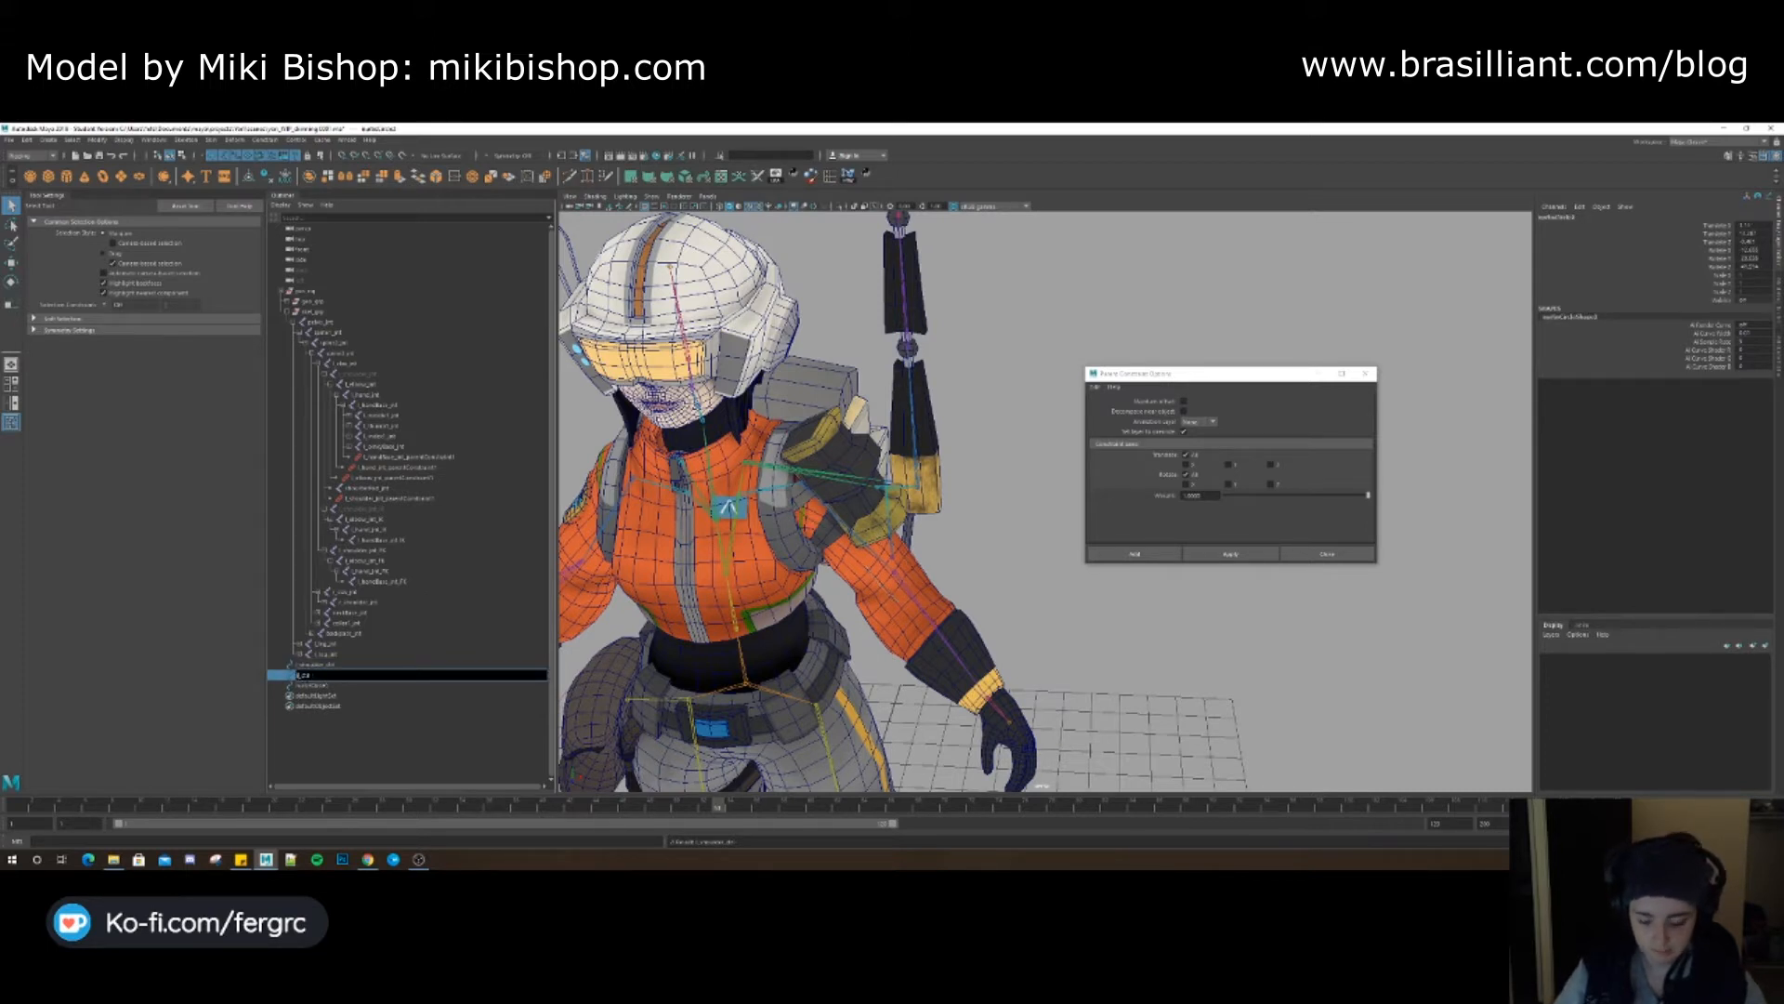
pyautogui.write('lbow')
pyautogui.press('Return')
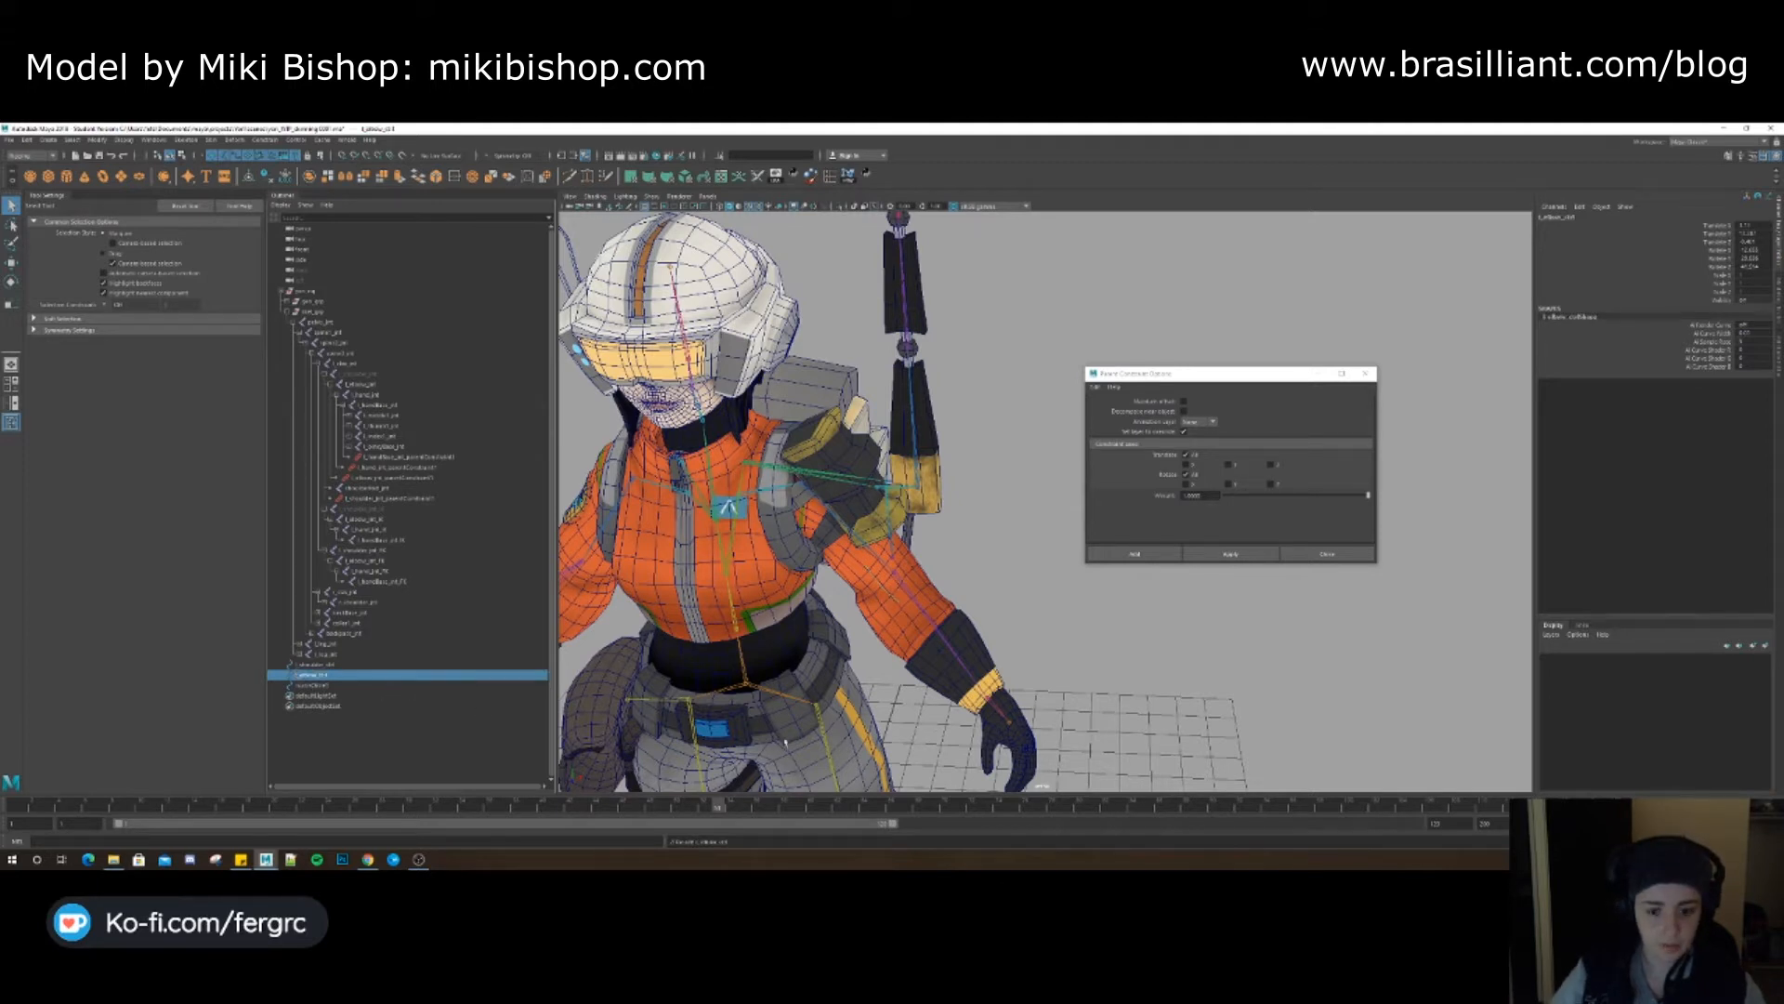
# Rename the third circle l_hand_ctrl
pyautogui.click(996, 710)
pyautogui.doubleClick(1568, 216)
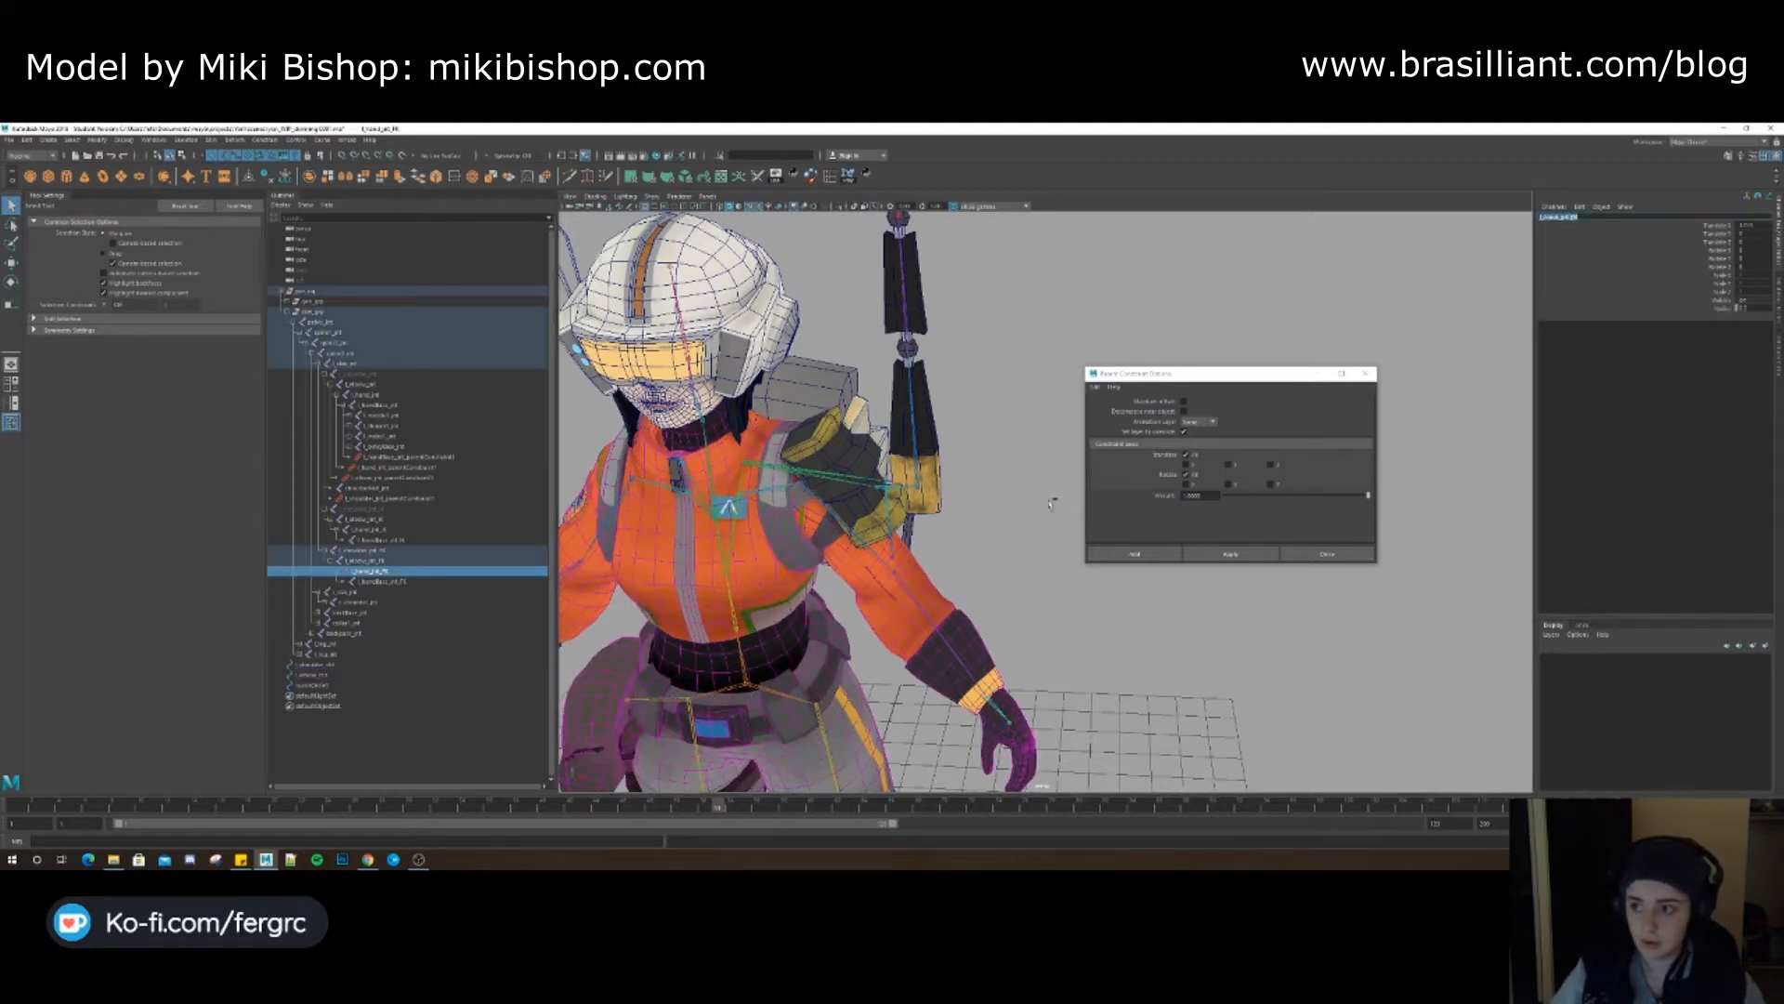
pyautogui.doubleClick(314, 686)
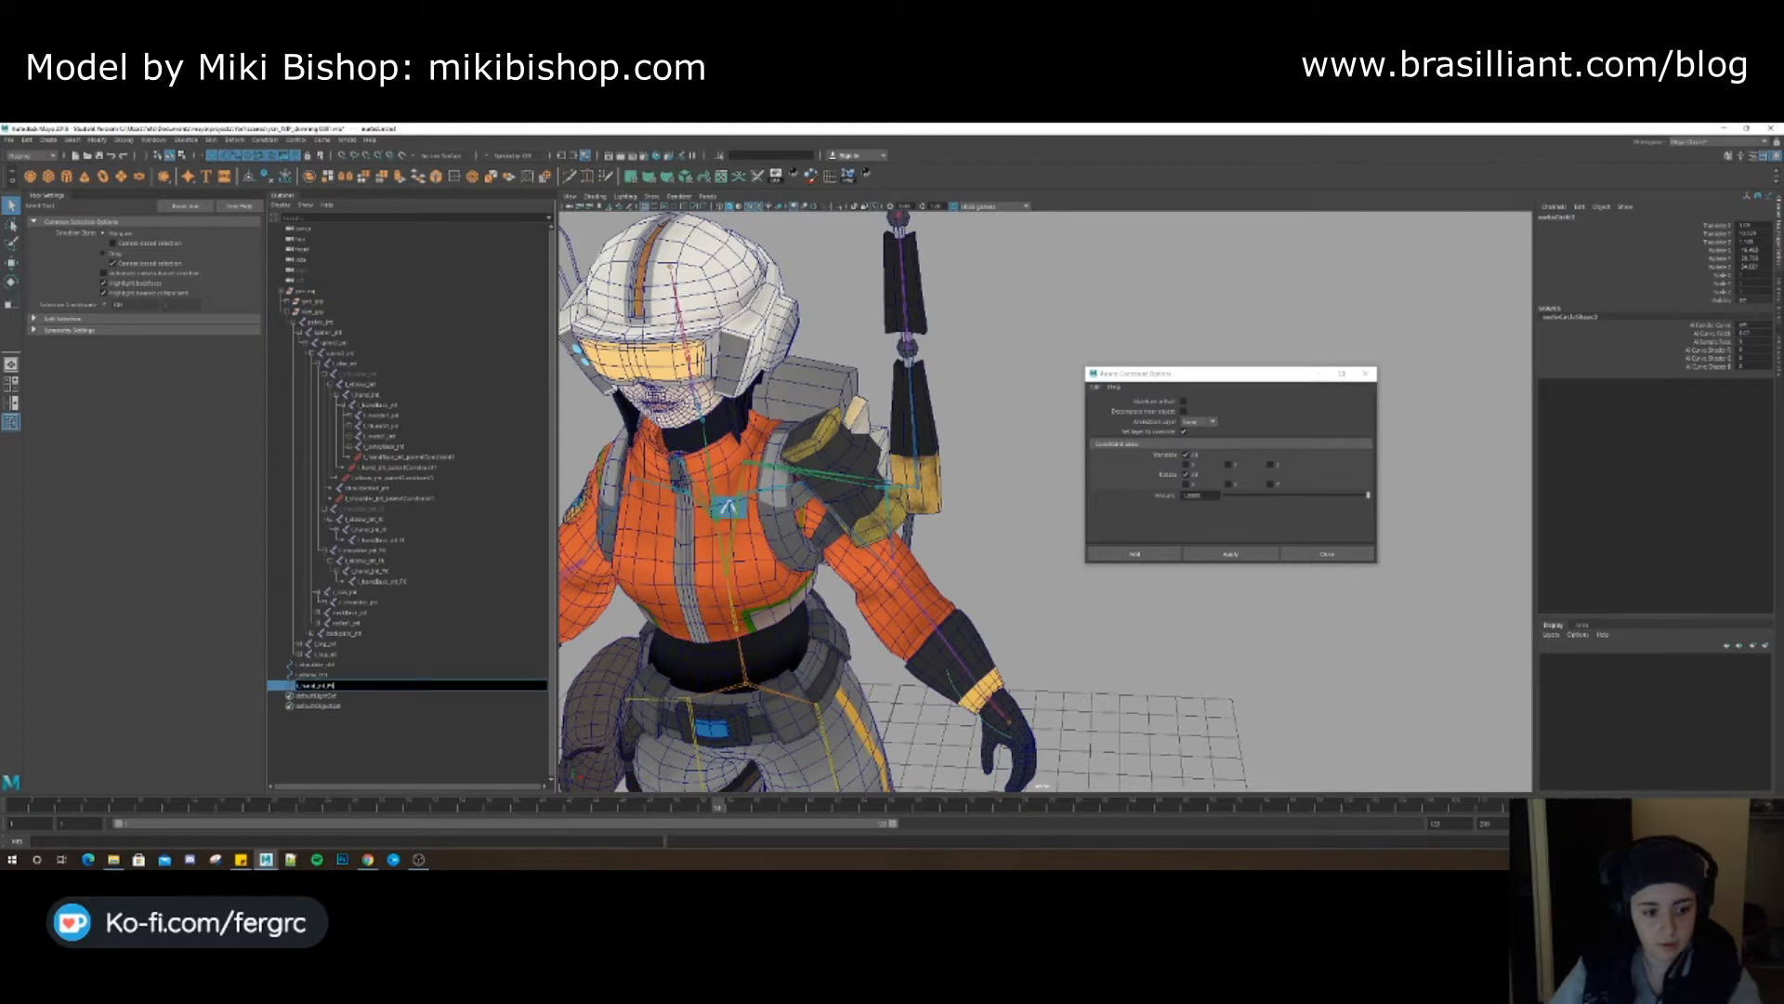
pyautogui.write('l_hand_ctrl')
pyautogui.press('Return')
# Run the saved shelf script on l_shoulder_ctrl to give it a parent group, and check the control inside that group
pyautogui.click(332, 665)
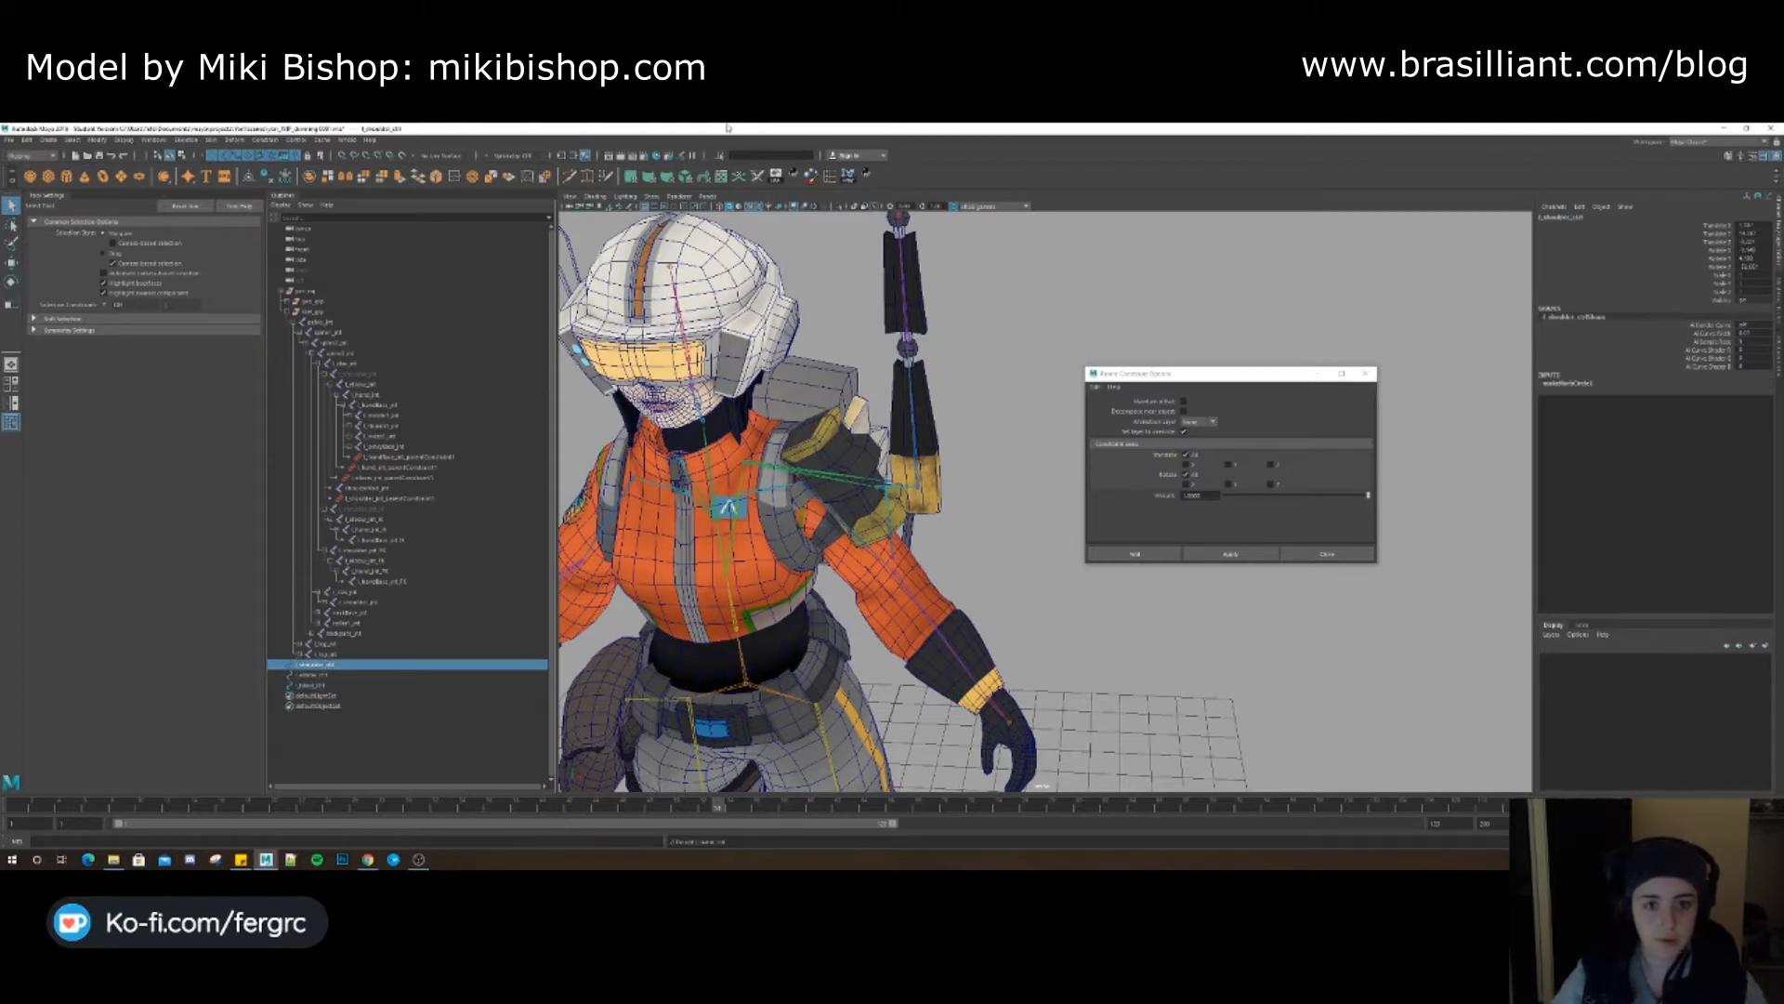
pyautogui.click(869, 176)
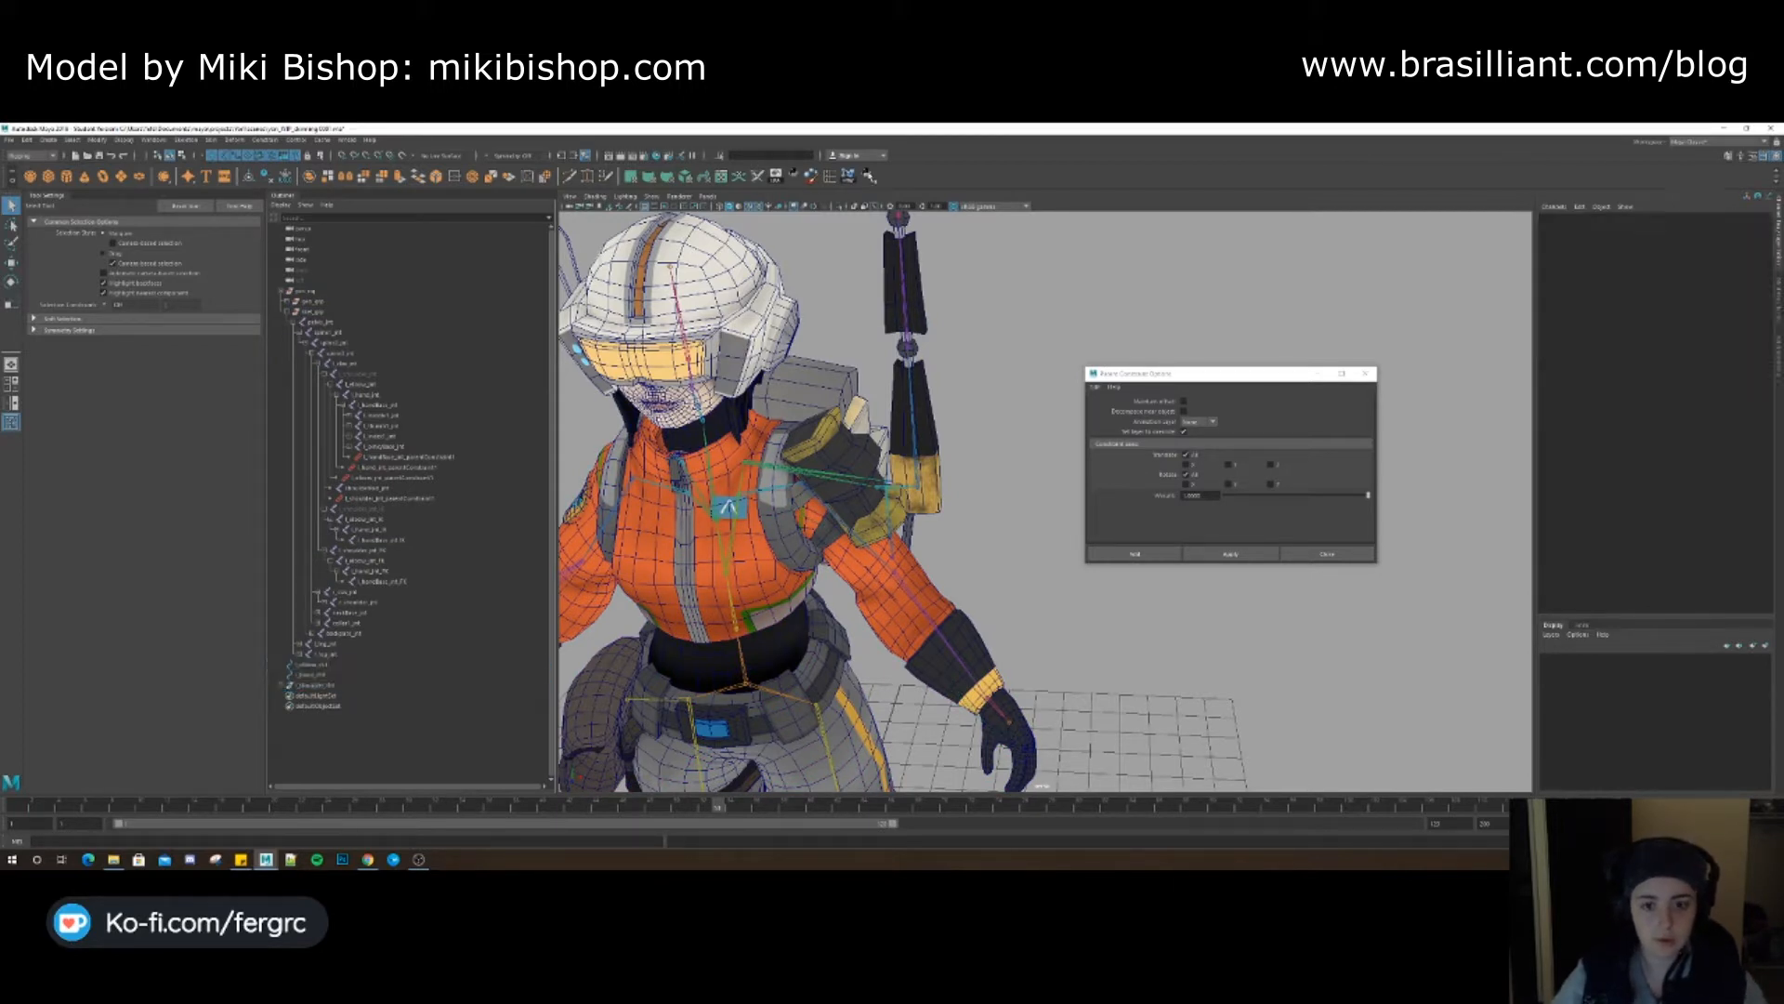
pyautogui.click(315, 685)
pyautogui.click(281, 686)
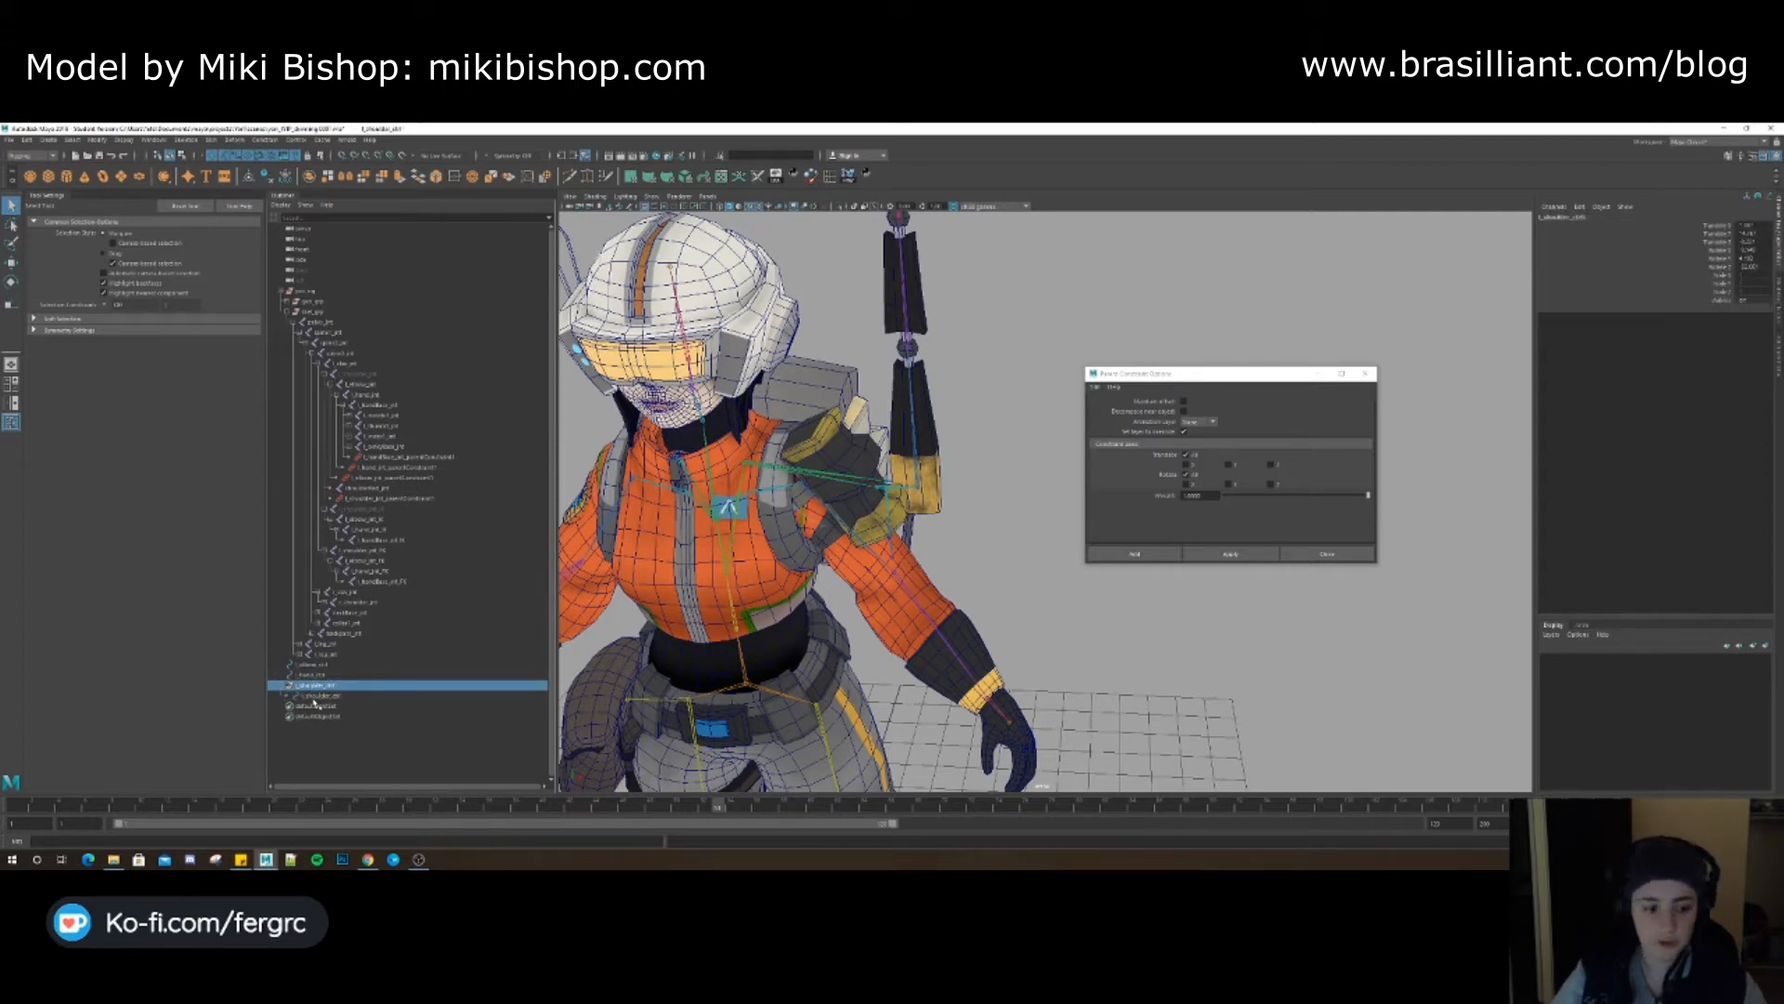
pyautogui.click(320, 695)
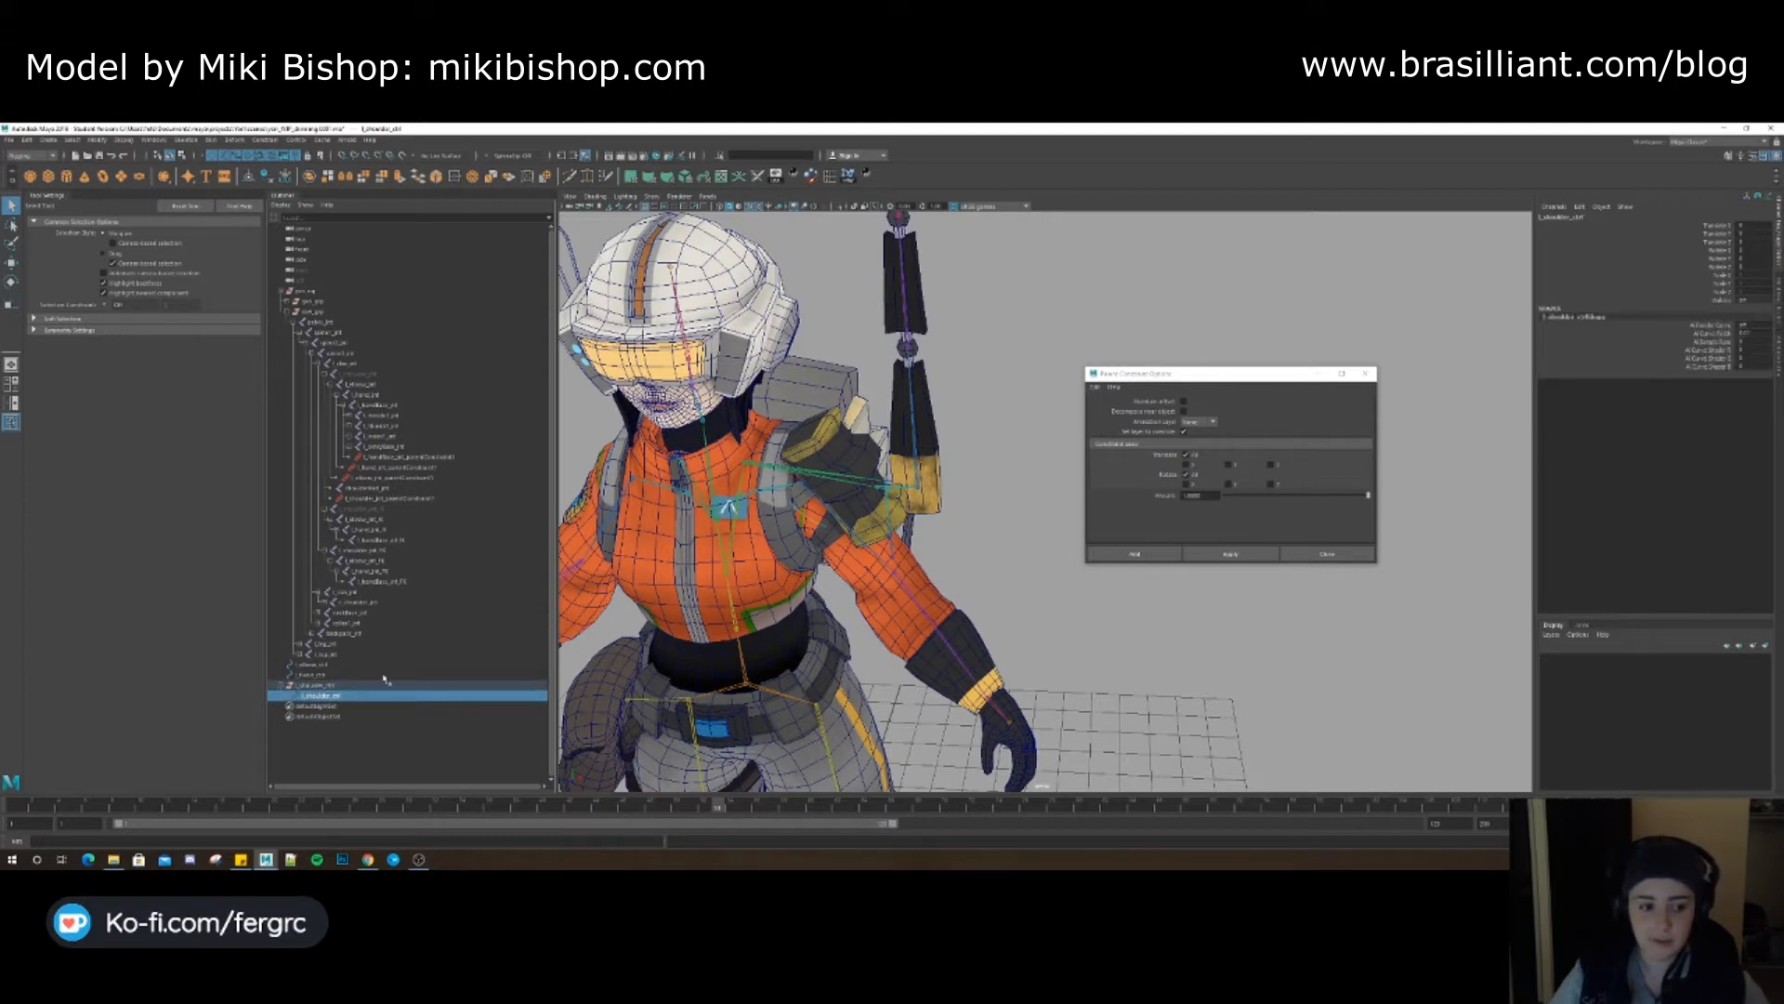
# Run the saved shelf script on l_hand_ctrl and l_elbow_ctrl to give each its own parent group
pyautogui.click(313, 675)
pyautogui.click(319, 663)
pyautogui.click(820, 295)
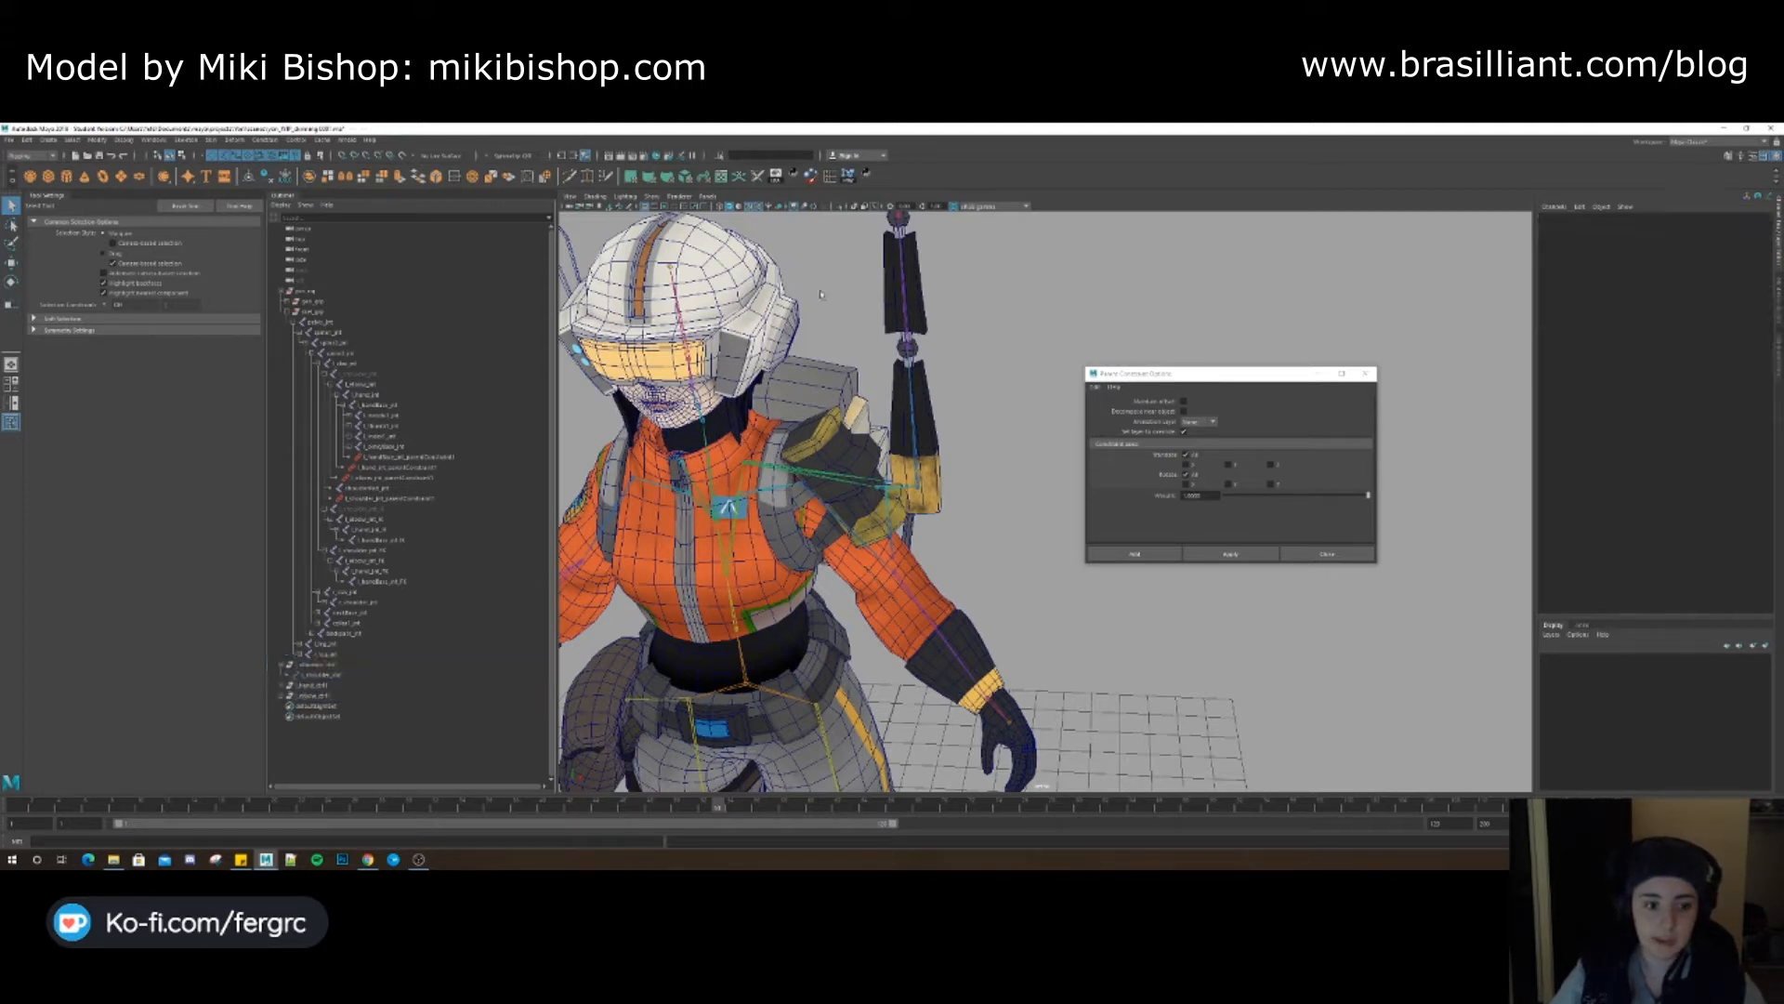
# Rename the three new parent groups together by replacing ctrl1 with grp in their names
pyautogui.click(321, 676)
pyautogui.click(319, 686)
pyautogui.click(320, 696)
pyautogui.doubleClick(338, 665)
pyautogui.press('Return')
pyautogui.keyDown('ctrl'); pyautogui.click(320, 685); pyautogui.keyUp('ctrl')
pyautogui.keyDown('ctrl'); pyautogui.click(327, 695); pyautogui.keyUp('ctrl')
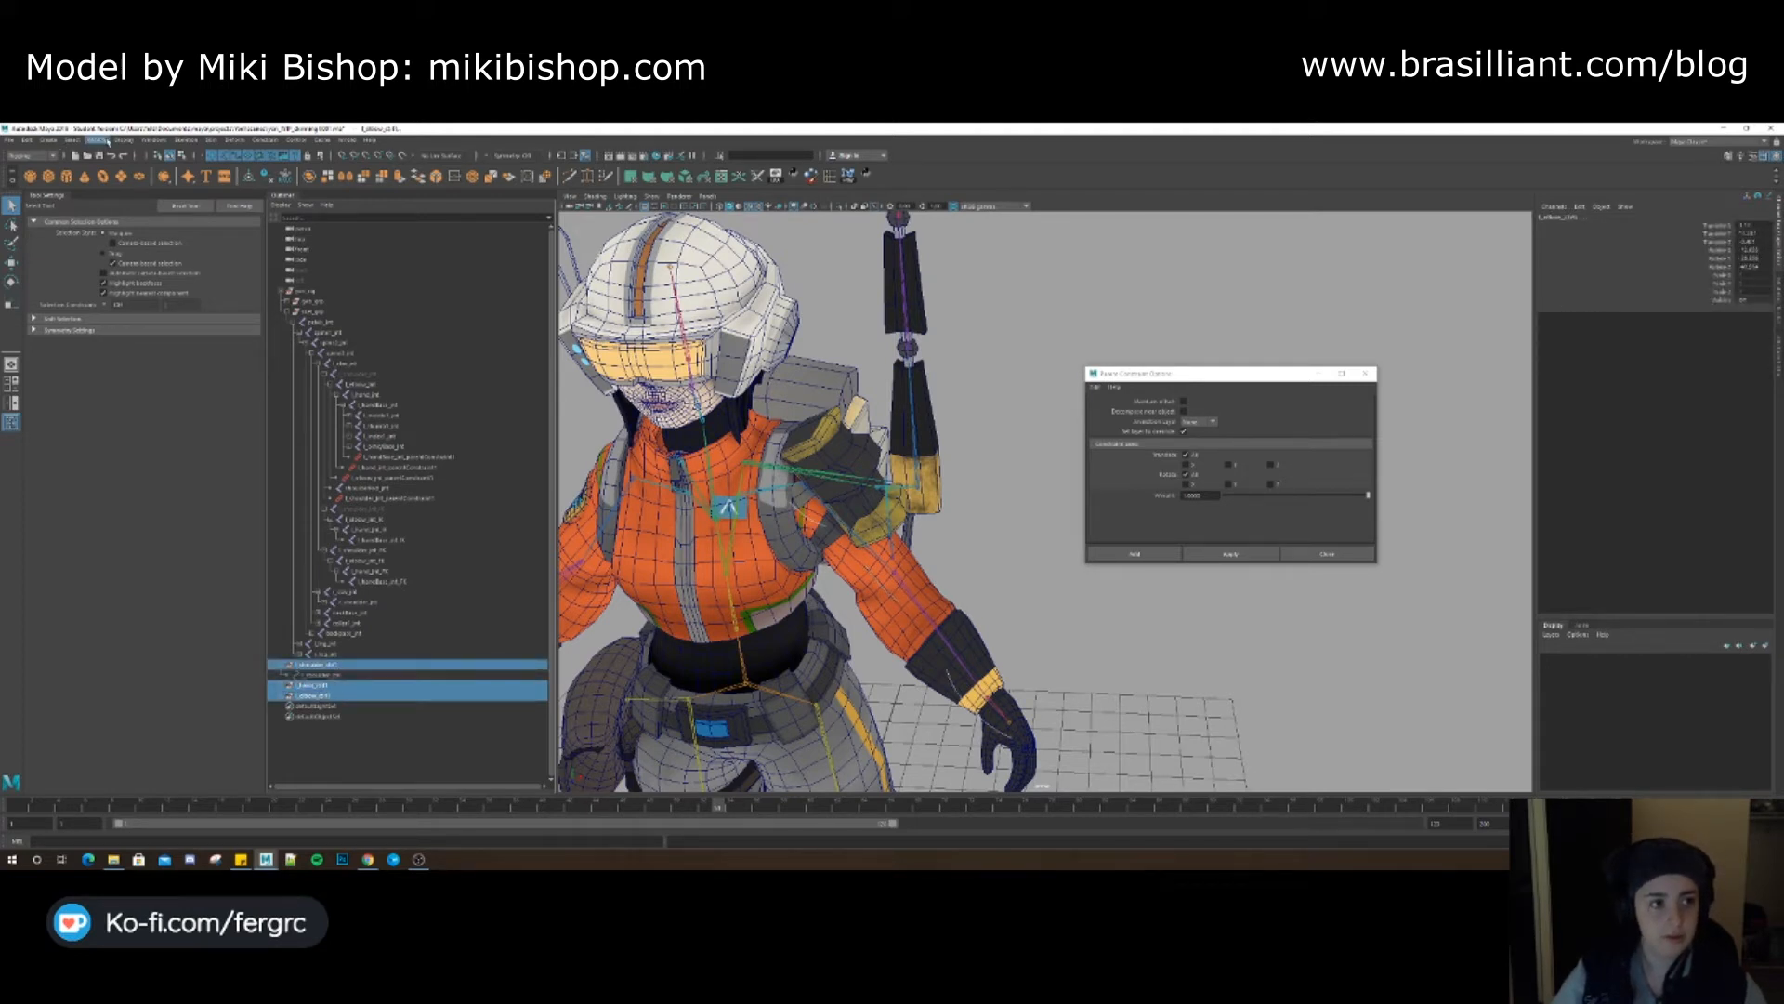
pyautogui.click(96, 139)
pyautogui.click(140, 311)
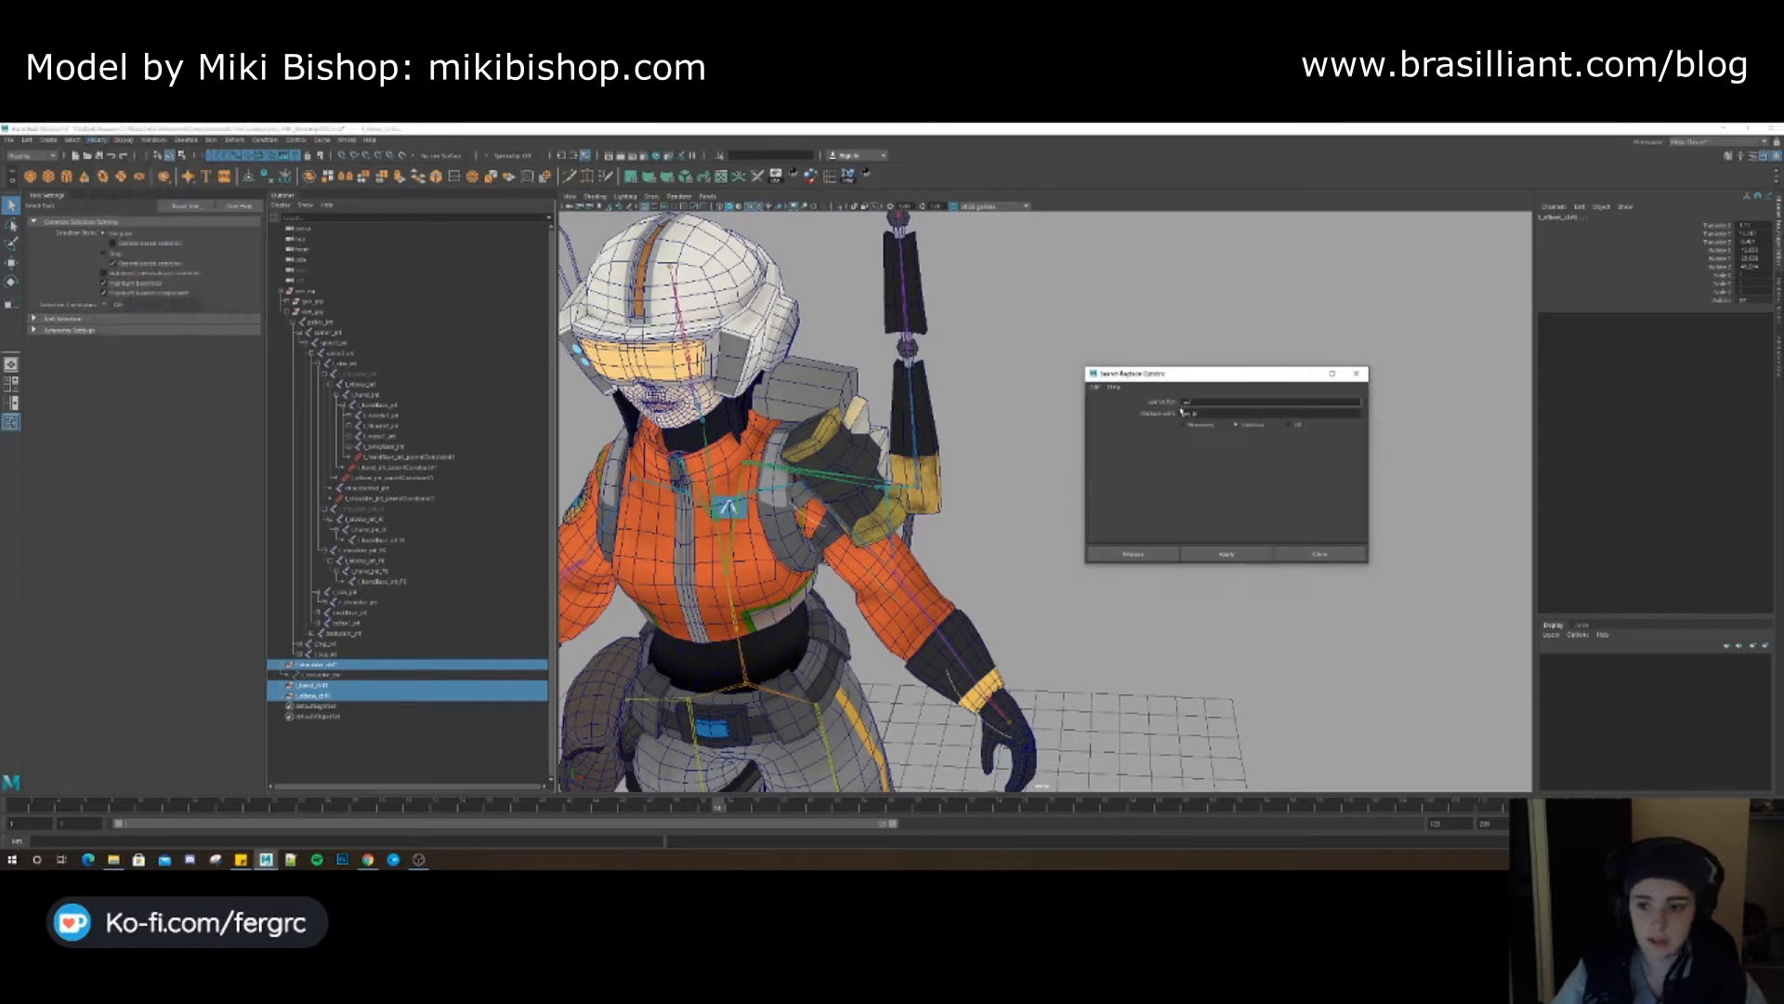
pyautogui.press('Tab')
pyautogui.moveTo(1290, 401); pyautogui.dragTo(1245, 413)
pyautogui.write('ctrl1')
pyautogui.press('Tab')
pyautogui.write('grp')
pyautogui.click(1170, 558)
# Put the shoulder, elbow and hand control circles in component mode and select all their control vertices
pyautogui.keyDown('alt'); pyautogui.moveTo(1246, 424); pyautogui.dragTo(1271, 410, button='middle'); pyautogui.keyUp('alt')
pyautogui.click(841, 508)
pyautogui.keyDown('alt'); pyautogui.moveTo(907, 586); pyautogui.dragTo(938, 539); pyautogui.keyUp('alt')
pyautogui.keyDown('shift'); pyautogui.click(926, 552); pyautogui.keyUp('shift')
pyautogui.keyDown('alt'); pyautogui.moveTo(957, 586); pyautogui.dragTo(959, 557, button='middle'); pyautogui.keyUp('alt')
pyautogui.keyDown('shift'); pyautogui.click(982, 663); pyautogui.keyUp('shift')
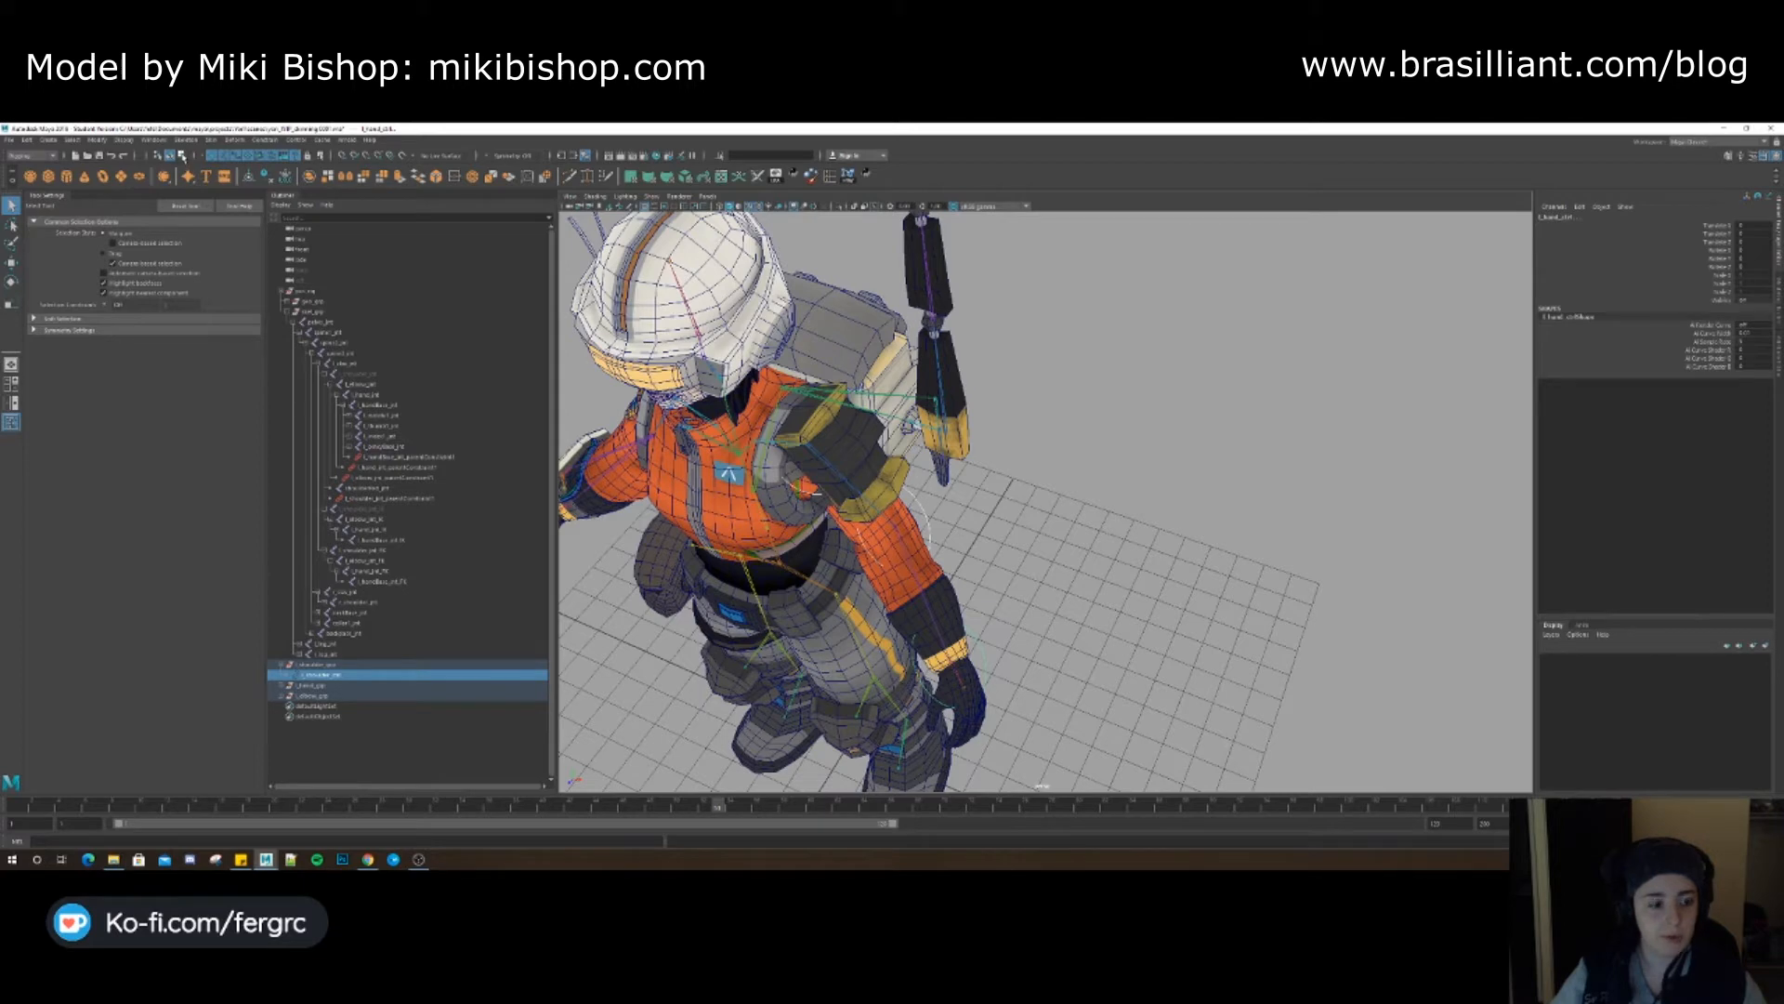
pyautogui.click(183, 156)
pyautogui.keyDown('alt'); pyautogui.moveTo(864, 520); pyautogui.dragTo(994, 446); pyautogui.keyUp('alt')
pyautogui.keyDown('alt'); pyautogui.moveTo(994, 446); pyautogui.dragTo(856, 435, button='right'); pyautogui.keyUp('alt')
pyautogui.moveTo(879, 339); pyautogui.dragTo(1260, 742)
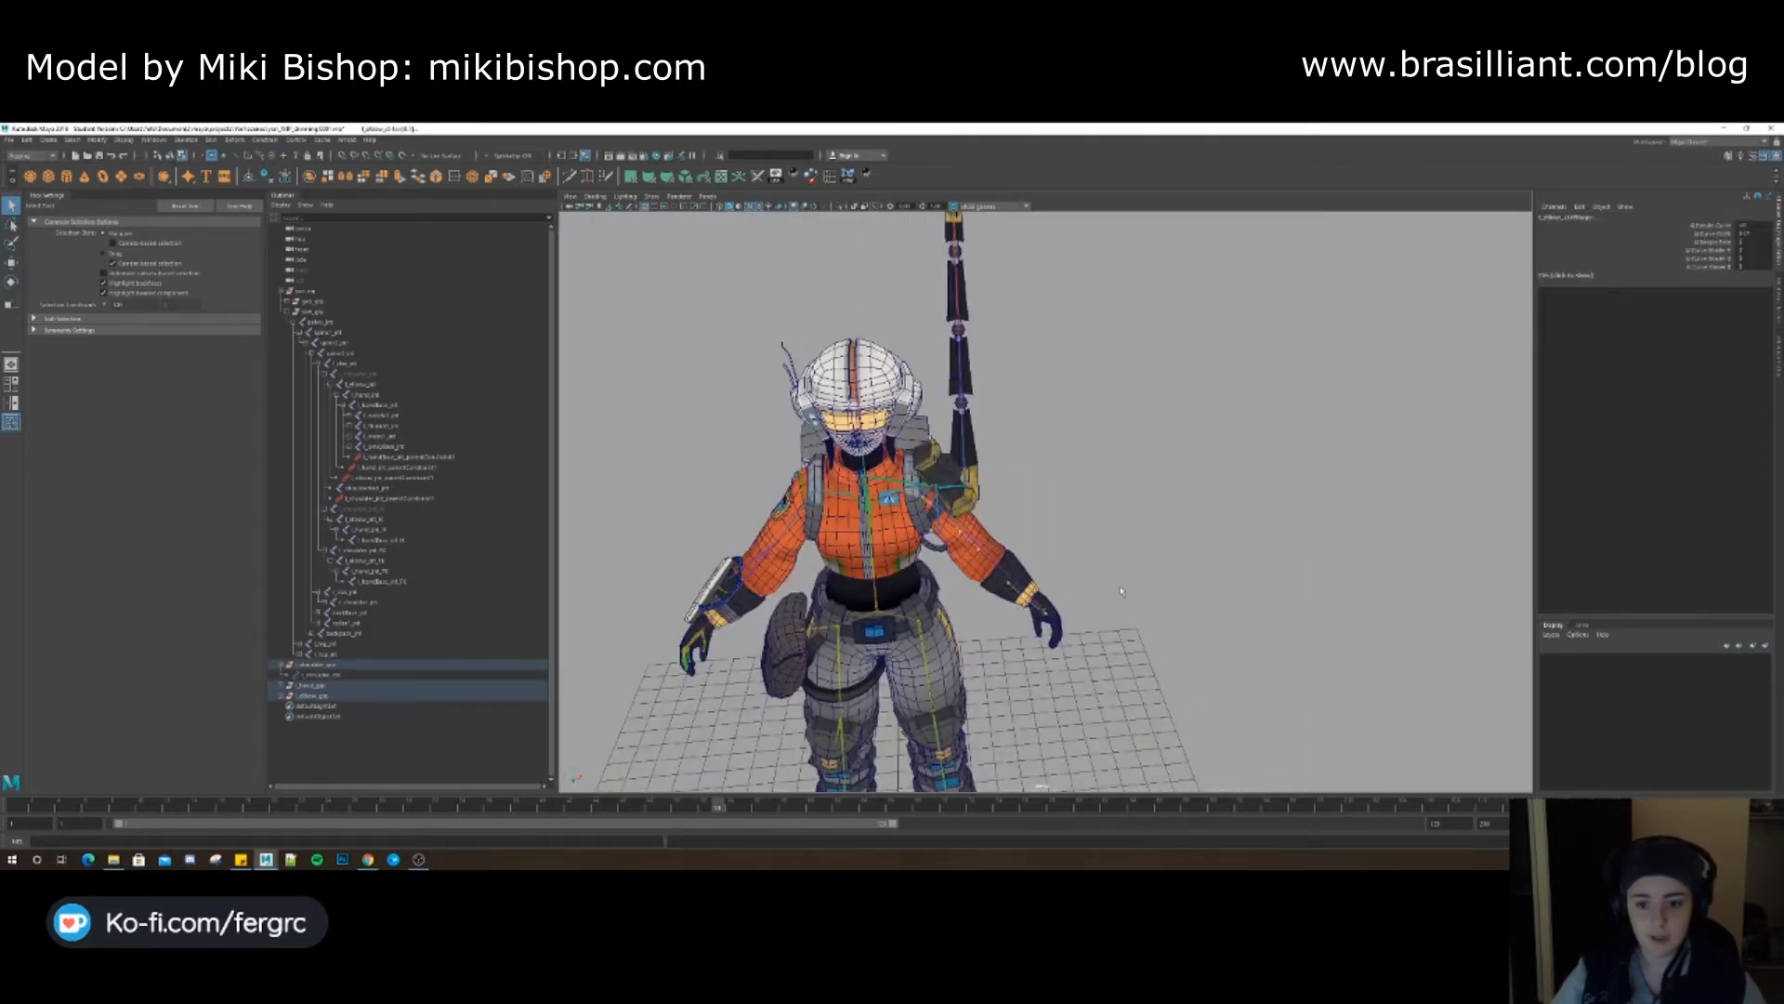
# Set the rotation centre to Object and rotate the selected vertices of the three circles in snapped steps around the arm
pyautogui.keyDown('alt'); pyautogui.moveTo(1134, 557); pyautogui.dragTo(999, 532); pyautogui.keyUp('alt')
pyautogui.press('e')
pyautogui.keyDown('alt'); pyautogui.moveTo(999, 531); pyautogui.dragTo(1075, 532, button='right'); pyautogui.keyUp('alt')
pyautogui.keyDown('alt'); pyautogui.moveTo(1074, 531); pyautogui.dragTo(1043, 523); pyautogui.keyUp('alt')
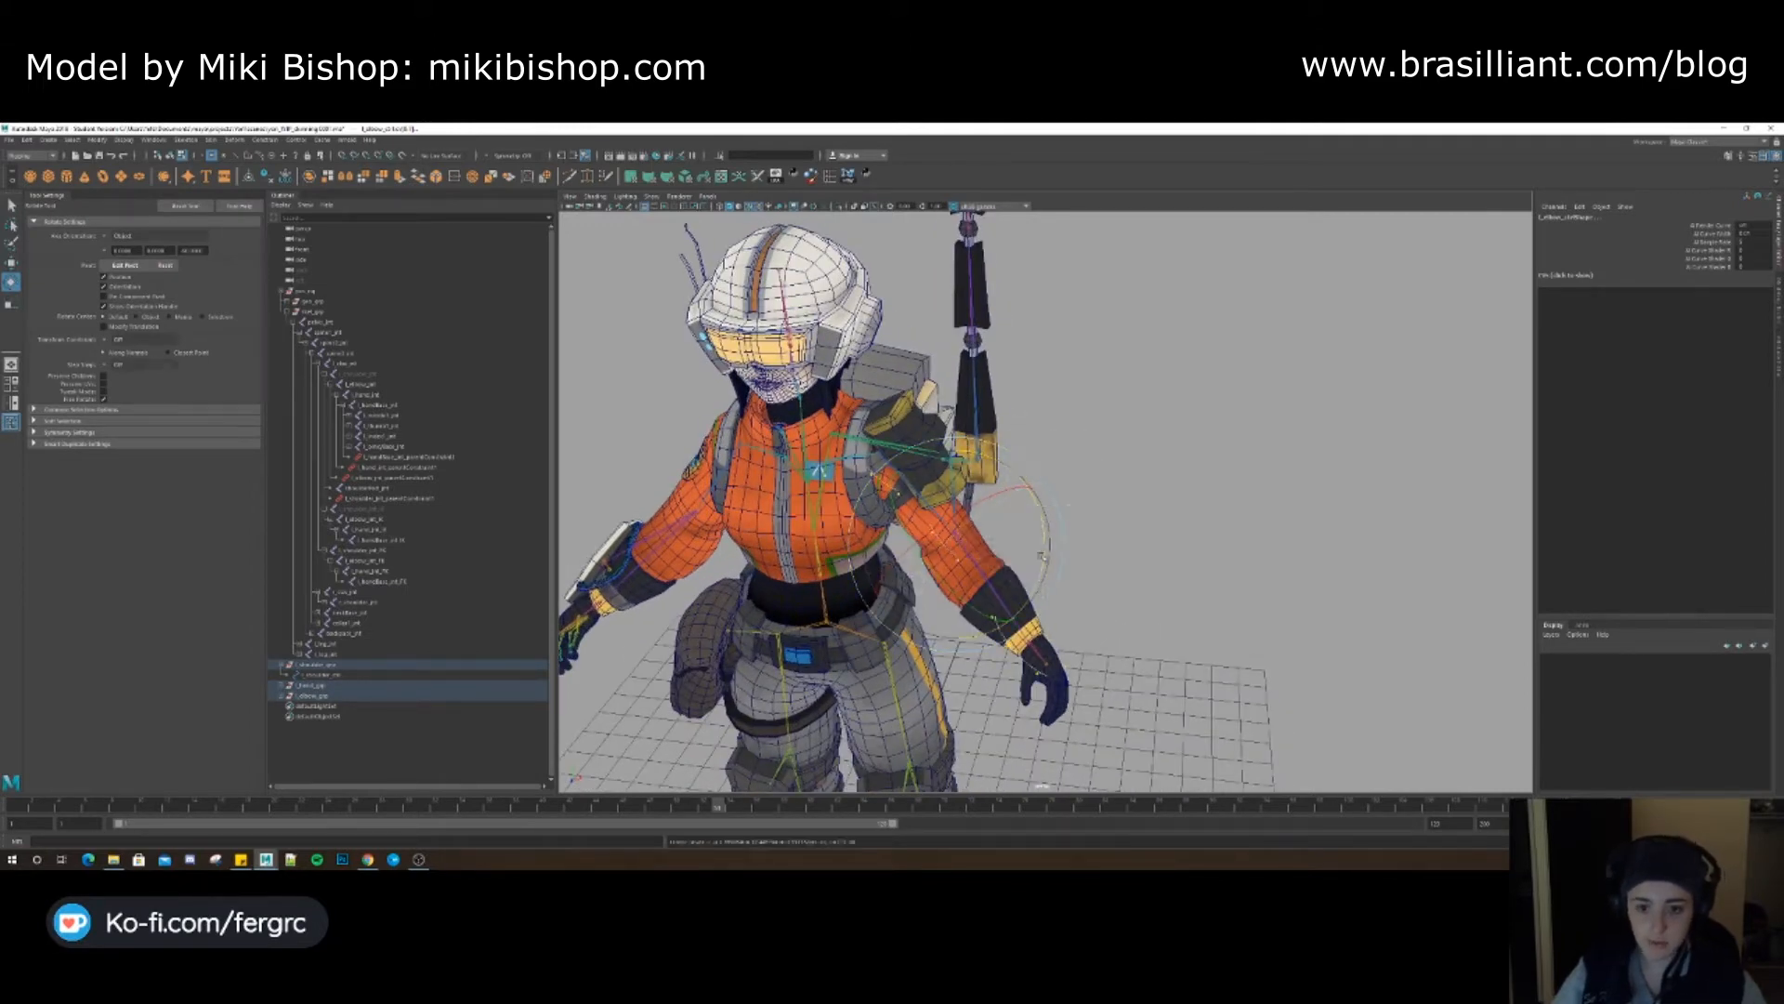
pyautogui.click(140, 318)
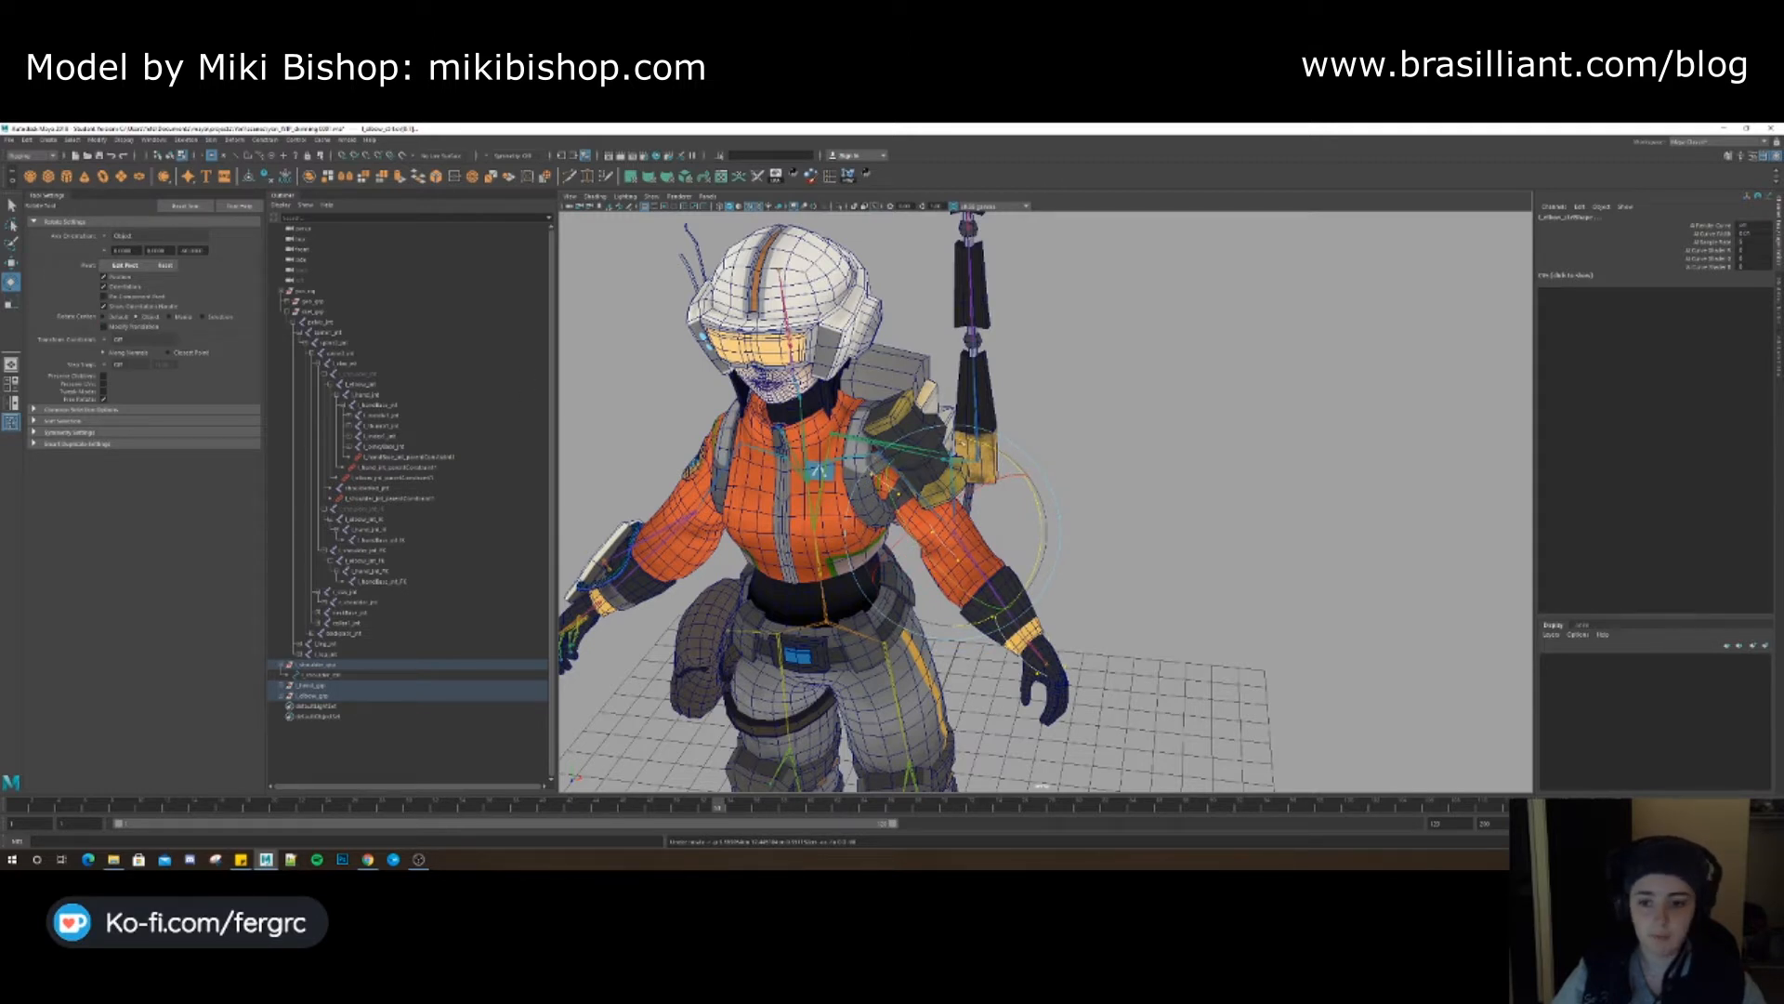
pyautogui.press('j')
pyautogui.moveTo(1040, 522); pyautogui.dragTo(1032, 567)
# Set the scale centre to Object and resize the selected vertices of the arm control circles
pyautogui.moveTo(1041, 470)
pyautogui.keyDown('alt'); pyautogui.mouseDown()
pyautogui.moveTo(981, 394)
pyautogui.moveTo(1042, 438)
pyautogui.mouseUp(); pyautogui.keyUp('alt')
pyautogui.press('r')
pyautogui.moveTo(907, 498); pyautogui.dragTo(926, 498)
pyautogui.hotkey('ctrl', 'z')
pyautogui.click(148, 318)
pyautogui.keyDown('alt'); pyautogui.moveTo(939, 491); pyautogui.dragTo(962, 499, button='middle'); pyautogui.keyUp('alt')
pyautogui.moveTo(952, 498); pyautogui.dragTo(949, 591)
# Adjust the size and position of the elbow circle's vertices so the control fits around the arm
pyautogui.press('q')
pyautogui.keyDown('alt'); pyautogui.moveTo(1068, 506); pyautogui.dragTo(966, 493); pyautogui.keyUp('alt')
pyautogui.press('r')
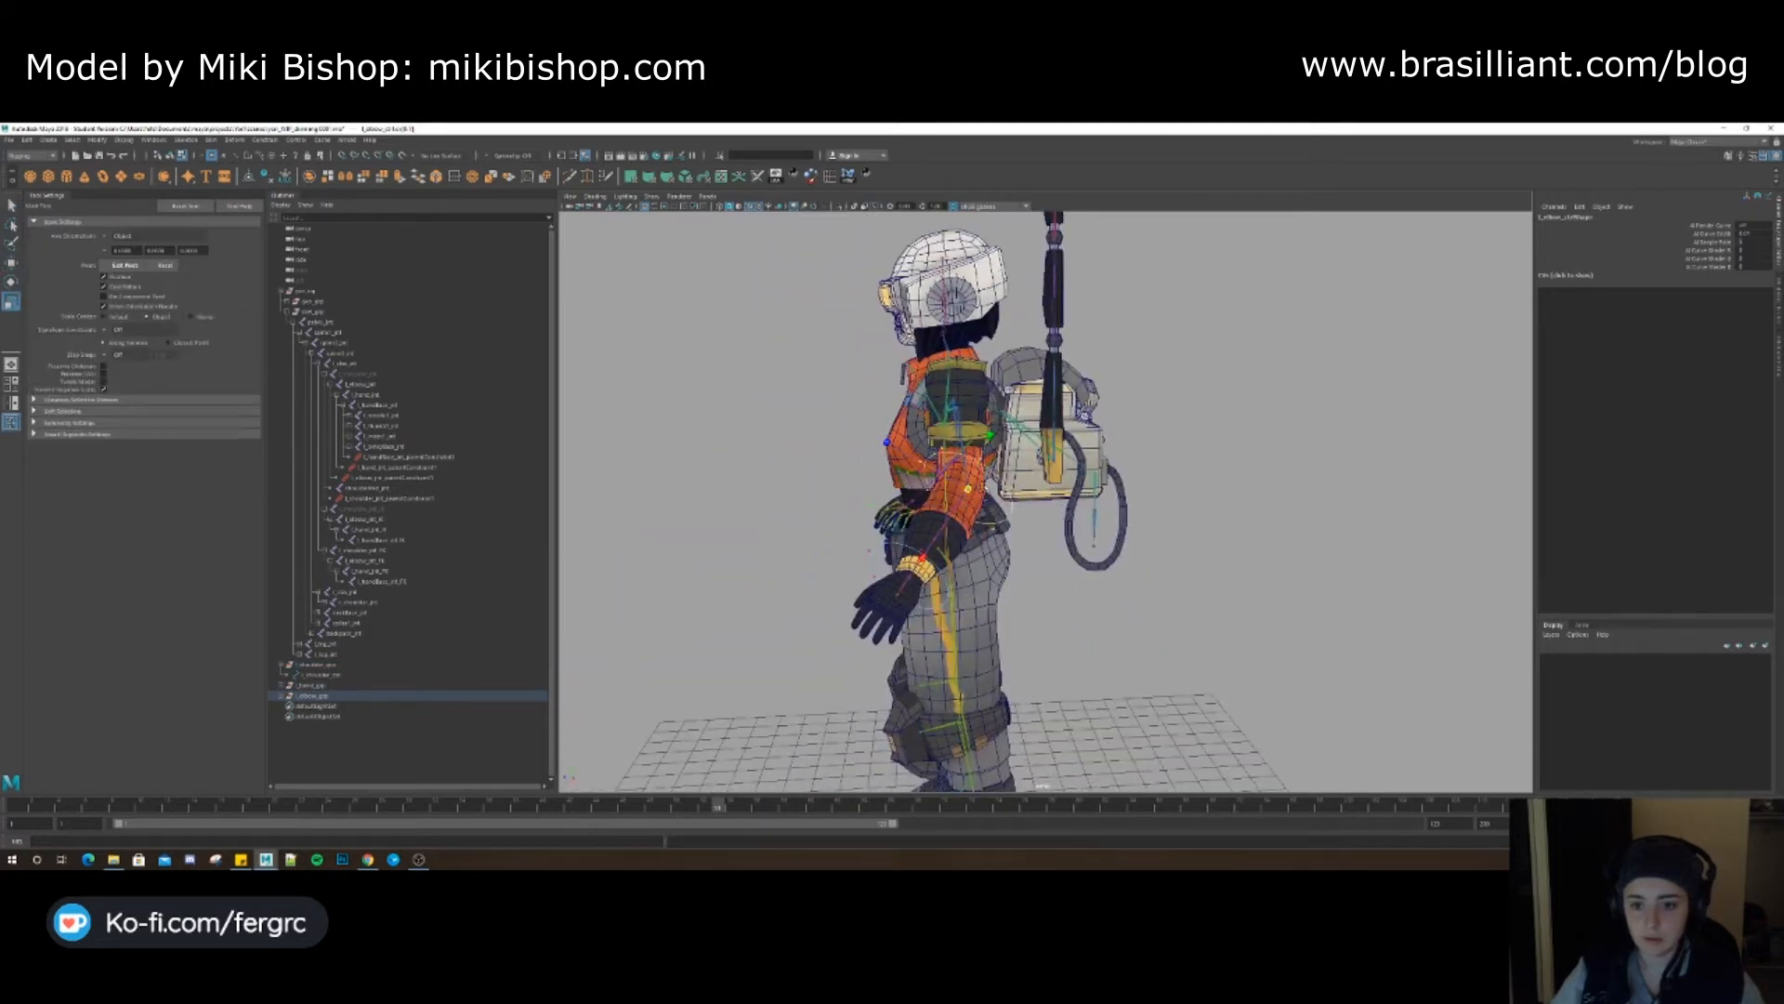
pyautogui.press('w')
pyautogui.keyDown('alt'); pyautogui.moveTo(978, 487); pyautogui.dragTo(807, 509); pyautogui.keyUp('alt')
# Resize the shoulder circle's vertices around the upper arm, showing the model see-through while adjusting
pyautogui.press('q')
pyautogui.click(856, 208)
pyautogui.keyDown('alt'); pyautogui.moveTo(969, 405); pyautogui.dragTo(1040, 417); pyautogui.keyUp('alt')
pyautogui.press('r')
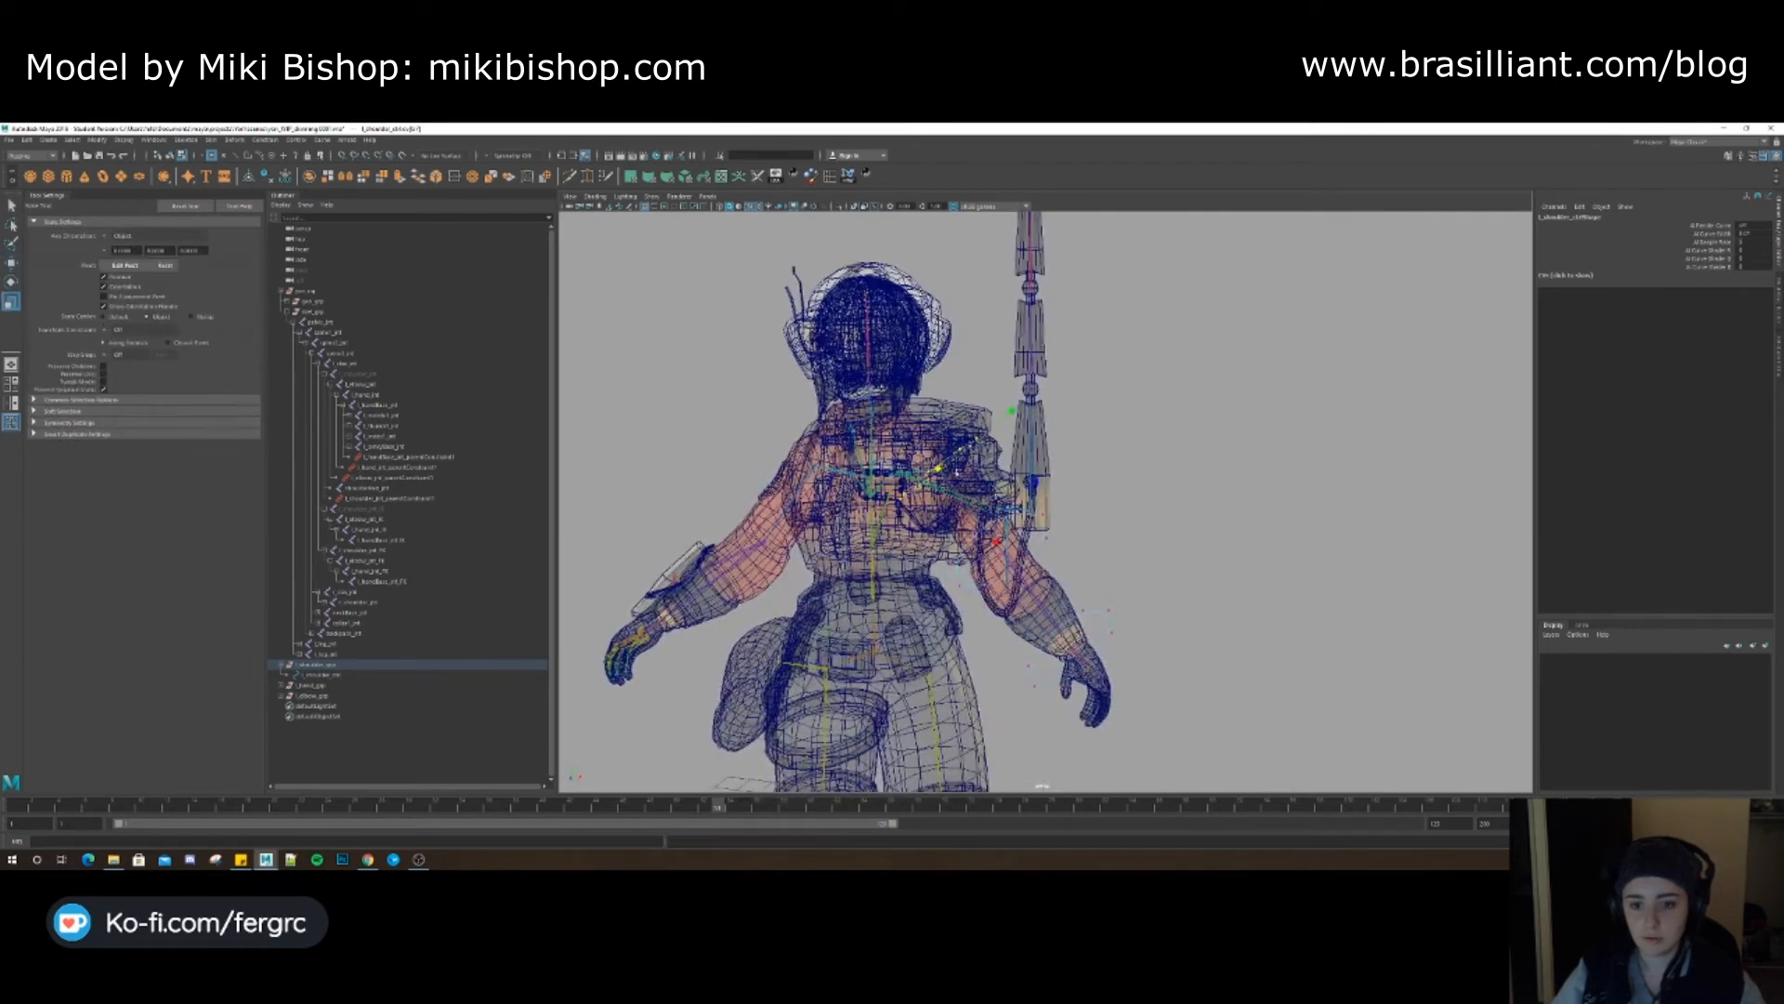
pyautogui.moveTo(960, 465)
pyautogui.keyDown('alt'); pyautogui.mouseDown()
pyautogui.moveTo(881, 462)
pyautogui.moveTo(967, 471)
pyautogui.moveTo(1236, 434)
pyautogui.mouseUp(); pyautogui.keyUp('alt')
pyautogui.click(854, 207)
pyautogui.moveTo(1273, 353); pyautogui.dragTo(795, 779)
# Rotate and rescale the shoulder circle's vertices so the control wraps around the shoulder
pyautogui.press('e')
pyautogui.moveTo(1106, 513)
pyautogui.keyDown('alt'); pyautogui.mouseDown()
pyautogui.moveTo(1022, 512)
pyautogui.moveTo(1112, 515)
pyautogui.mouseUp(); pyautogui.keyUp('alt')
pyautogui.click(1044, 371)
pyautogui.moveTo(1044, 372); pyautogui.dragTo(885, 524)
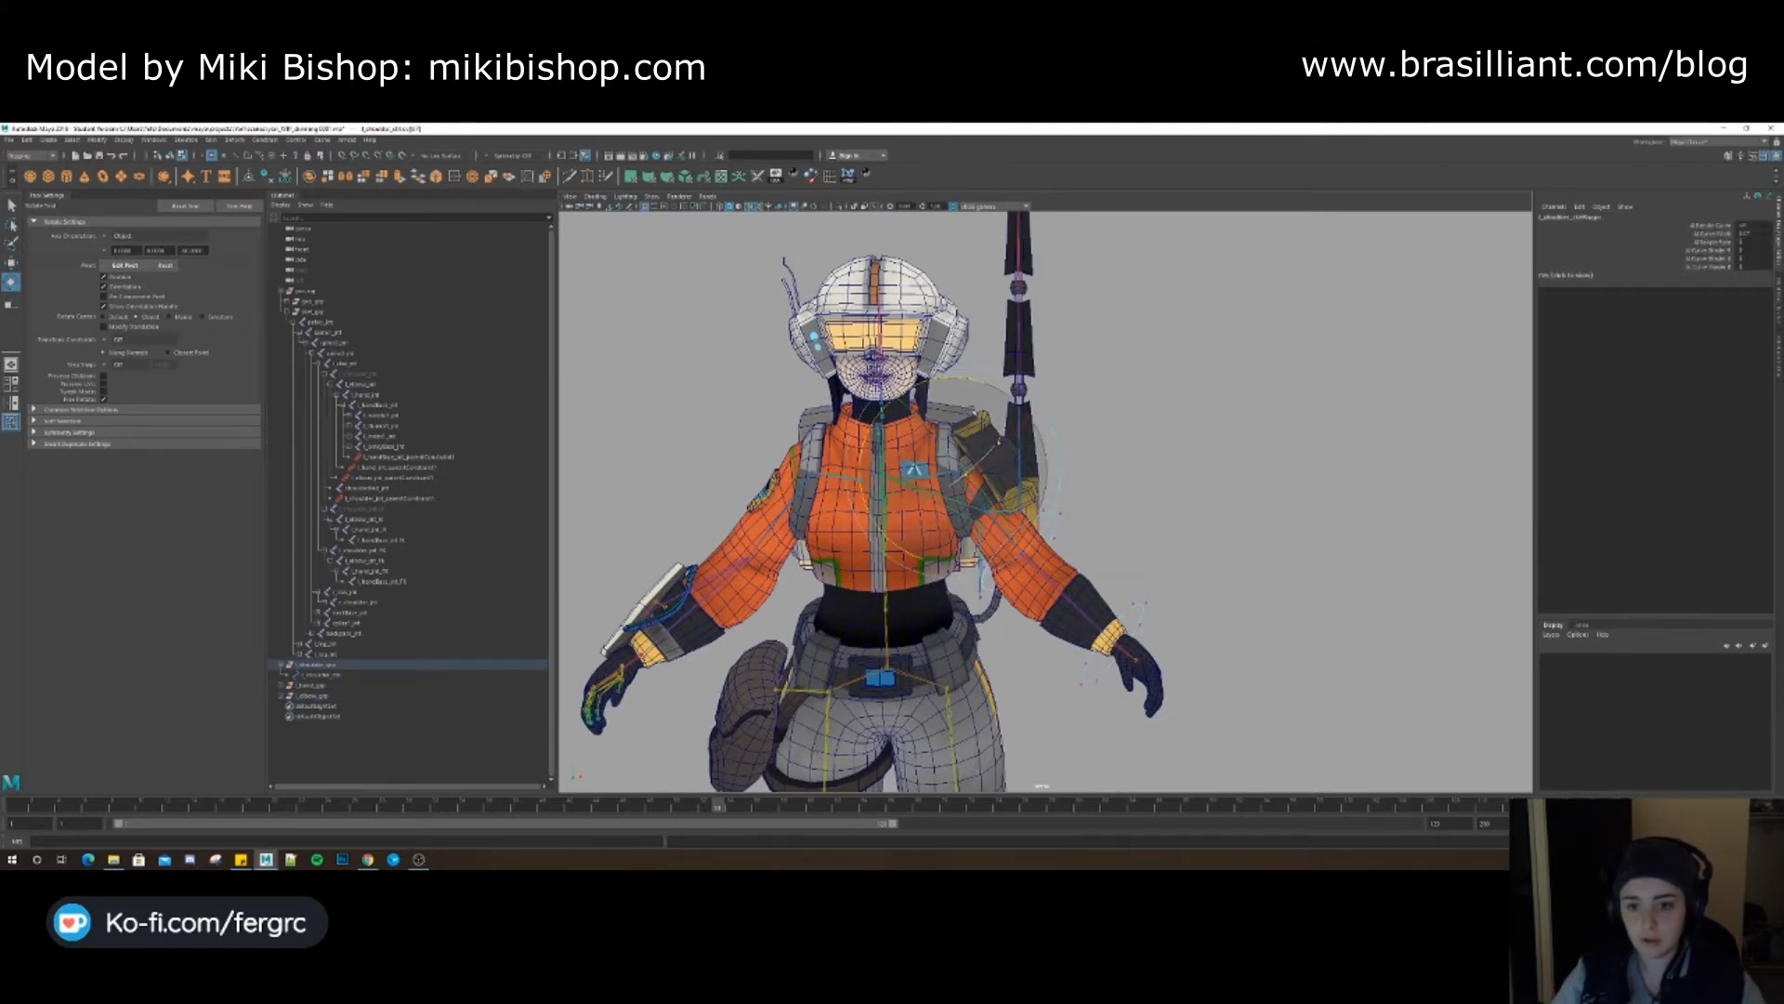
pyautogui.keyDown('alt'); pyautogui.moveTo(1007, 411); pyautogui.dragTo(928, 470); pyautogui.keyUp('alt')
pyautogui.press('r')
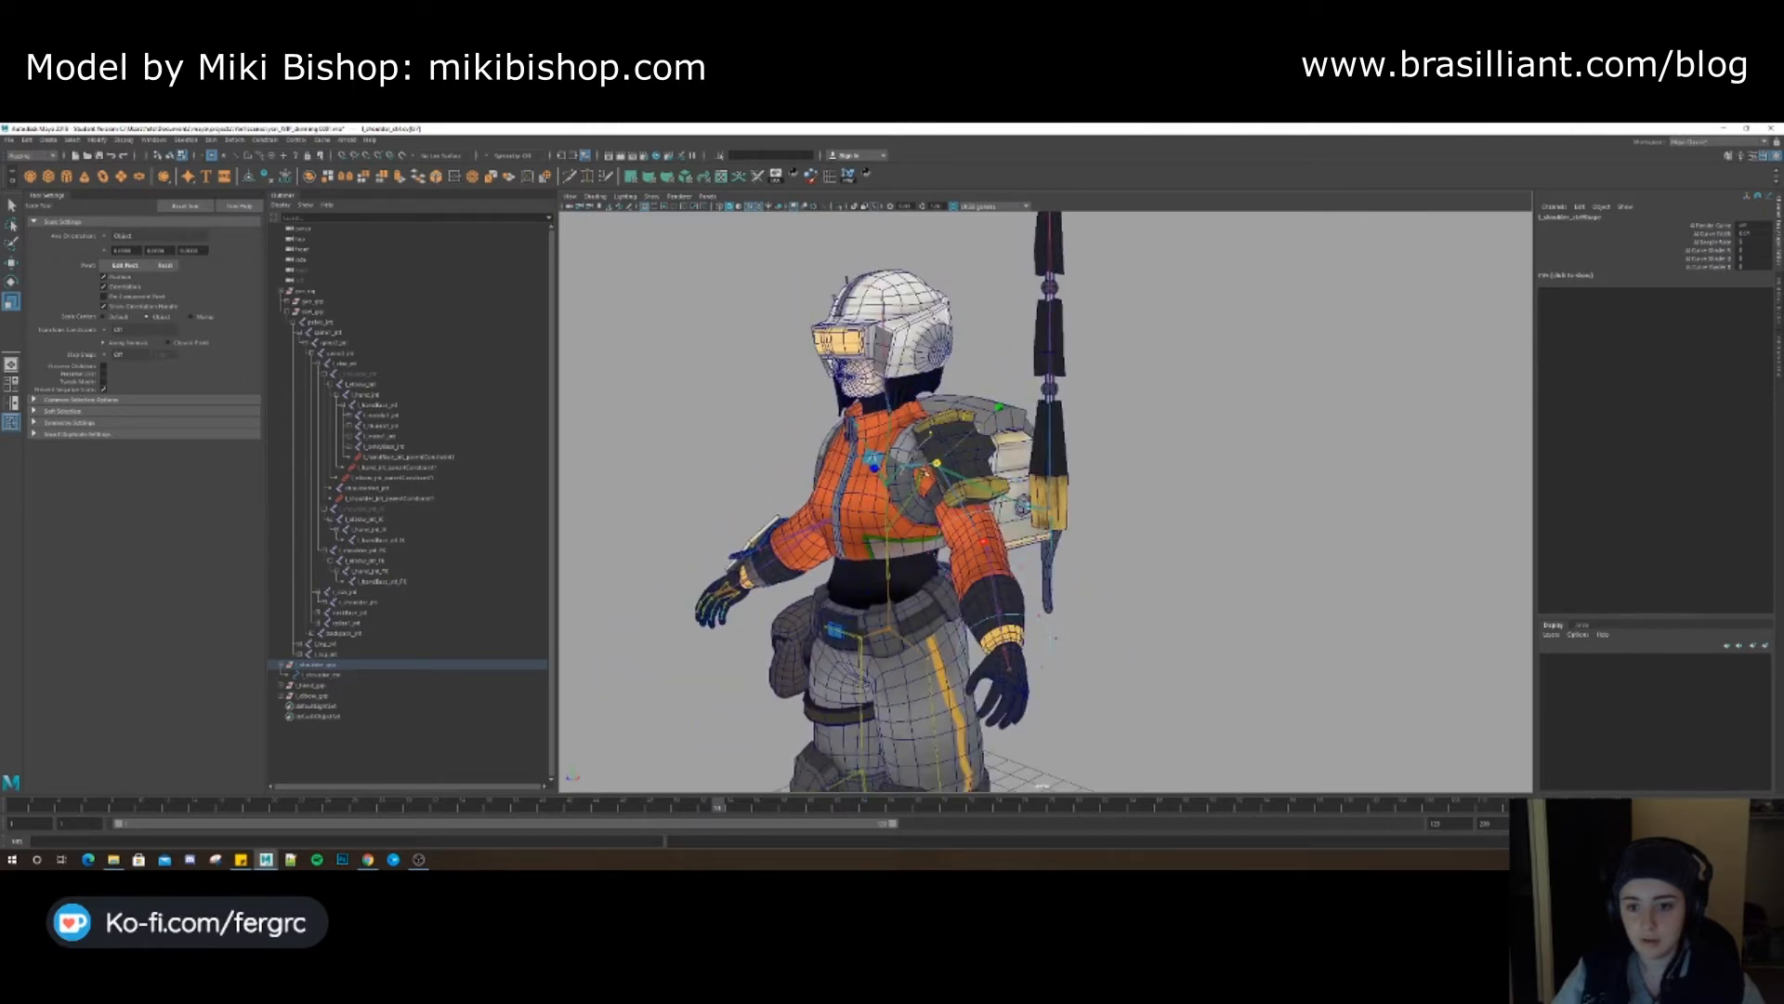
pyautogui.keyDown('alt'); pyautogui.moveTo(934, 469); pyautogui.dragTo(957, 469); pyautogui.keyUp('alt')
pyautogui.press('q')
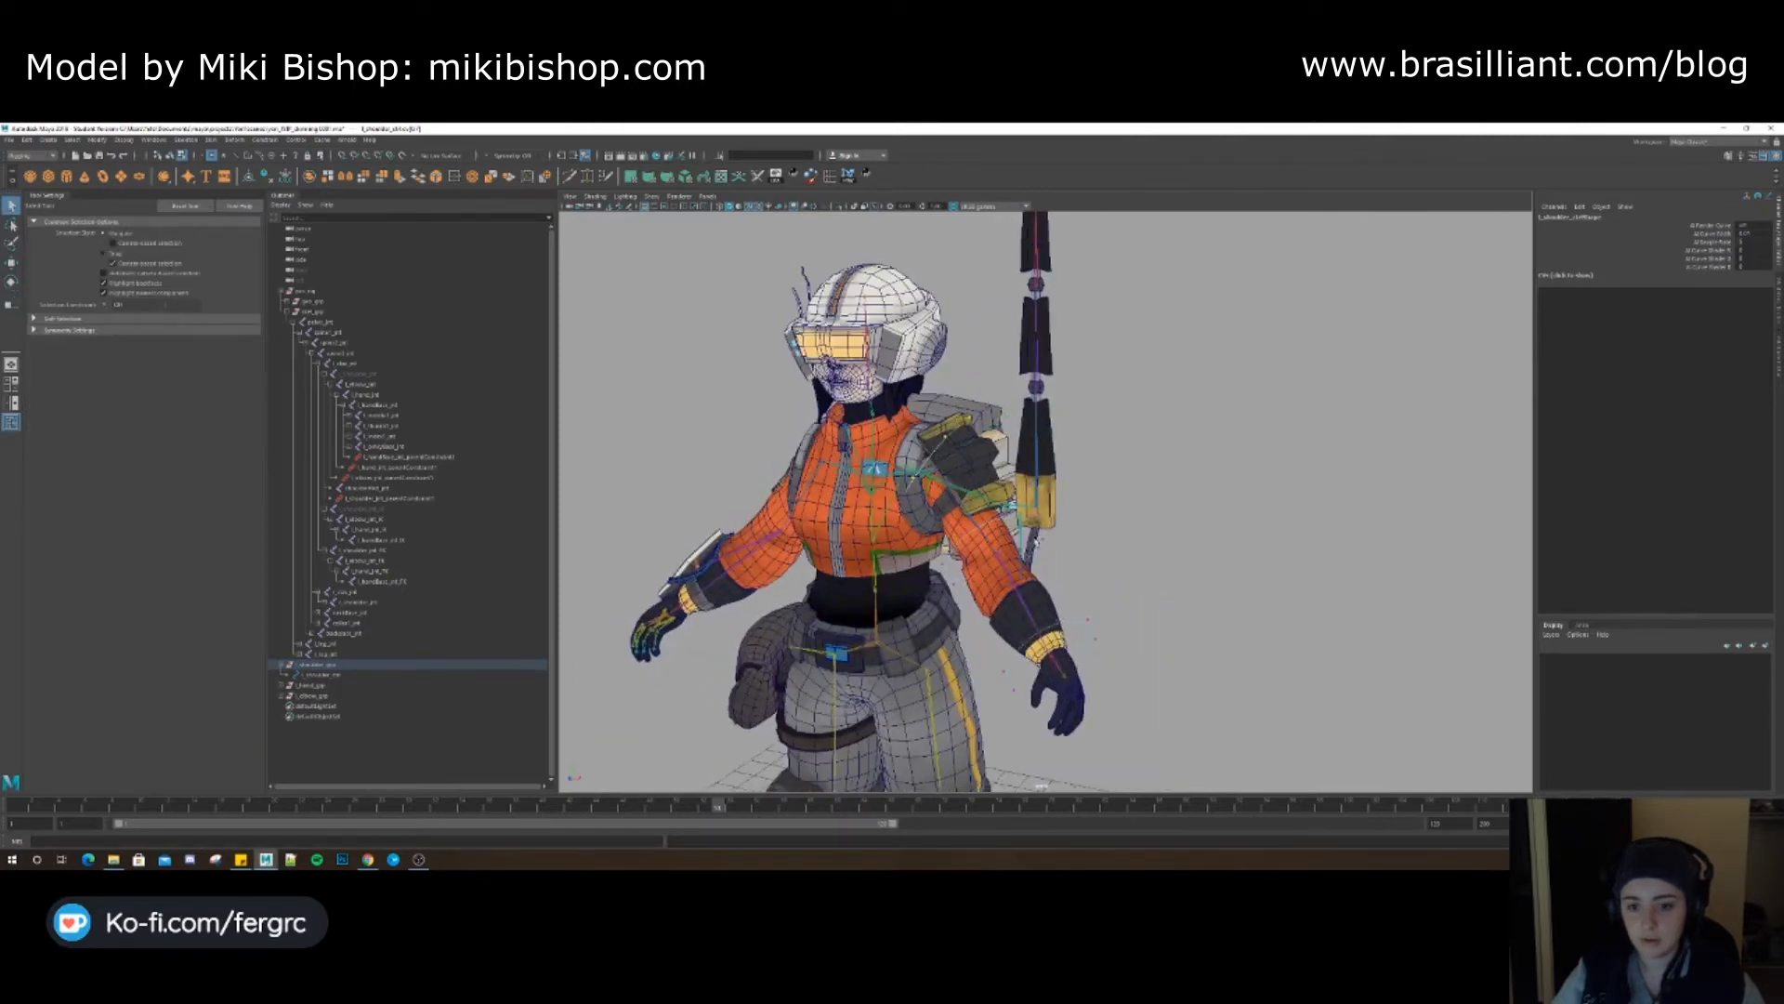
# Return to object mode and expand the elbow and hand groups in the Outliner
pyautogui.click(1084, 591)
pyautogui.moveTo(1084, 591); pyautogui.dragTo(1132, 577, button='right')
pyautogui.keyDown('alt'); pyautogui.moveTo(1065, 580); pyautogui.dragTo(1089, 619); pyautogui.keyUp('alt')
pyautogui.click(282, 696)
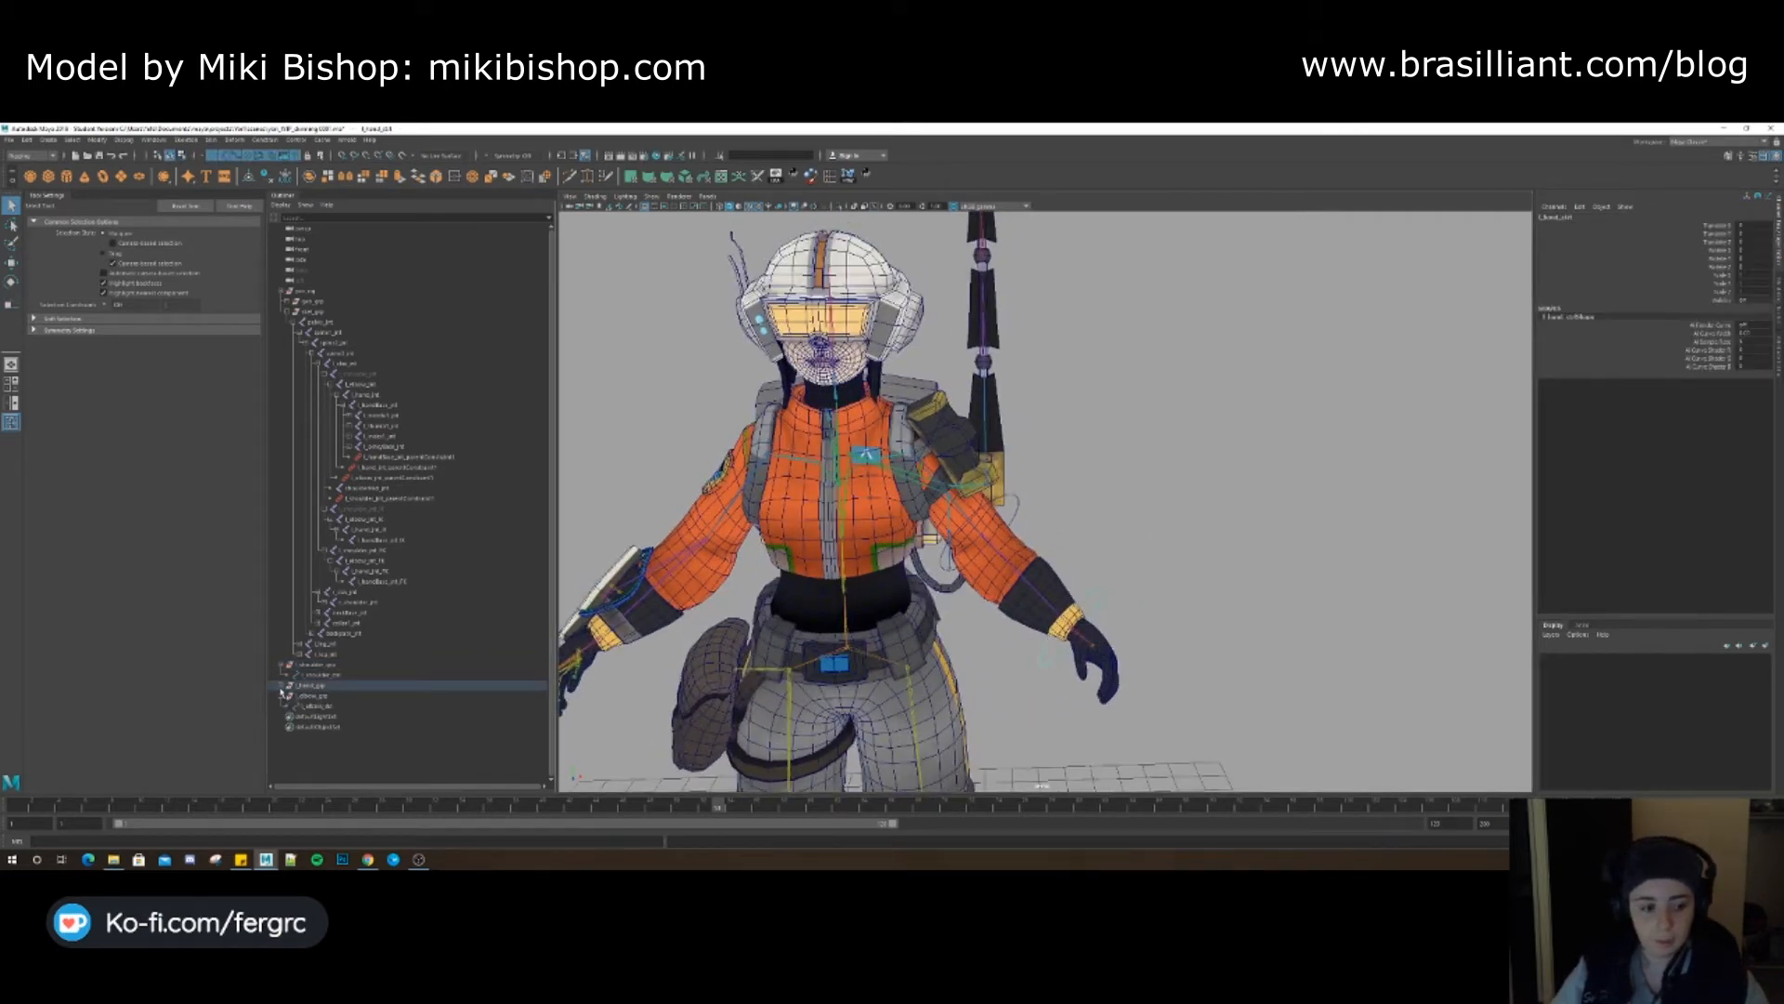
pyautogui.click(282, 685)
pyautogui.keyDown('alt'); pyautogui.moveTo(1125, 567); pyautogui.dragTo(1078, 579, button='middle'); pyautogui.keyUp('alt')
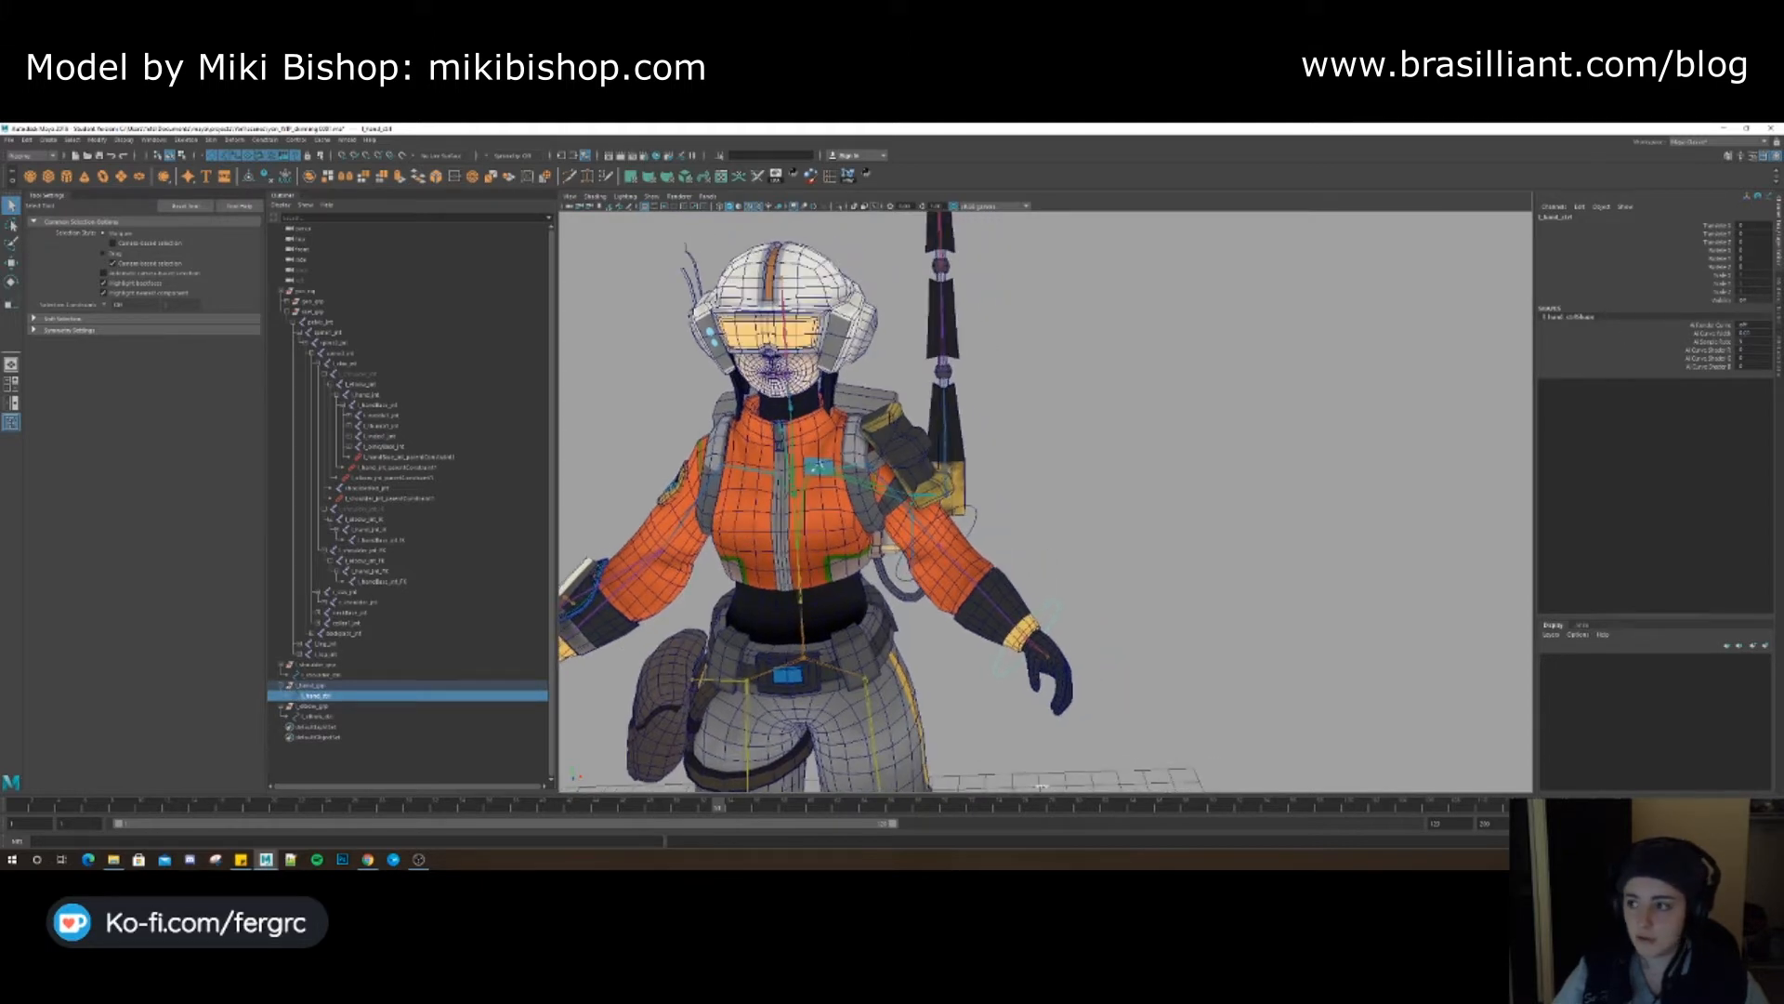
# Enable drawing overrides on the l_hand_ctrl shape and set its override colour to blue
pyautogui.hotkey('ctrl', 'a')
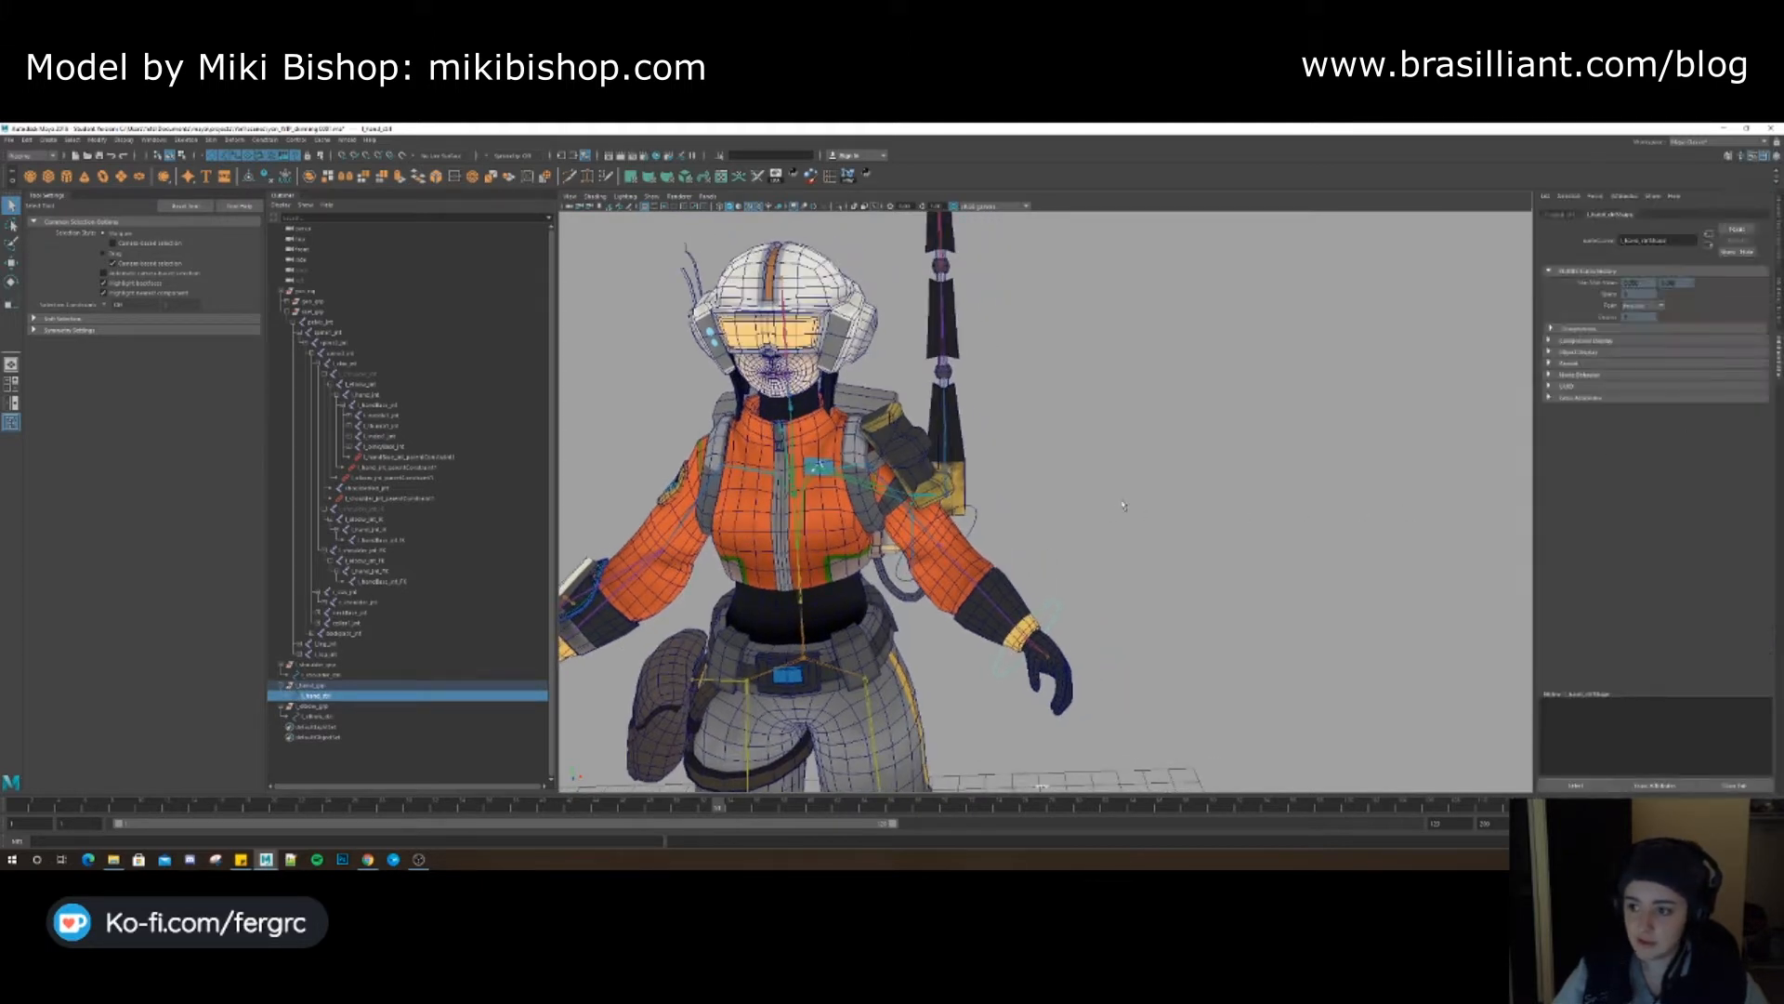
pyautogui.keyDown('alt'); pyautogui.moveTo(1052, 552); pyautogui.dragTo(1043, 538, button='middle'); pyautogui.keyUp('alt')
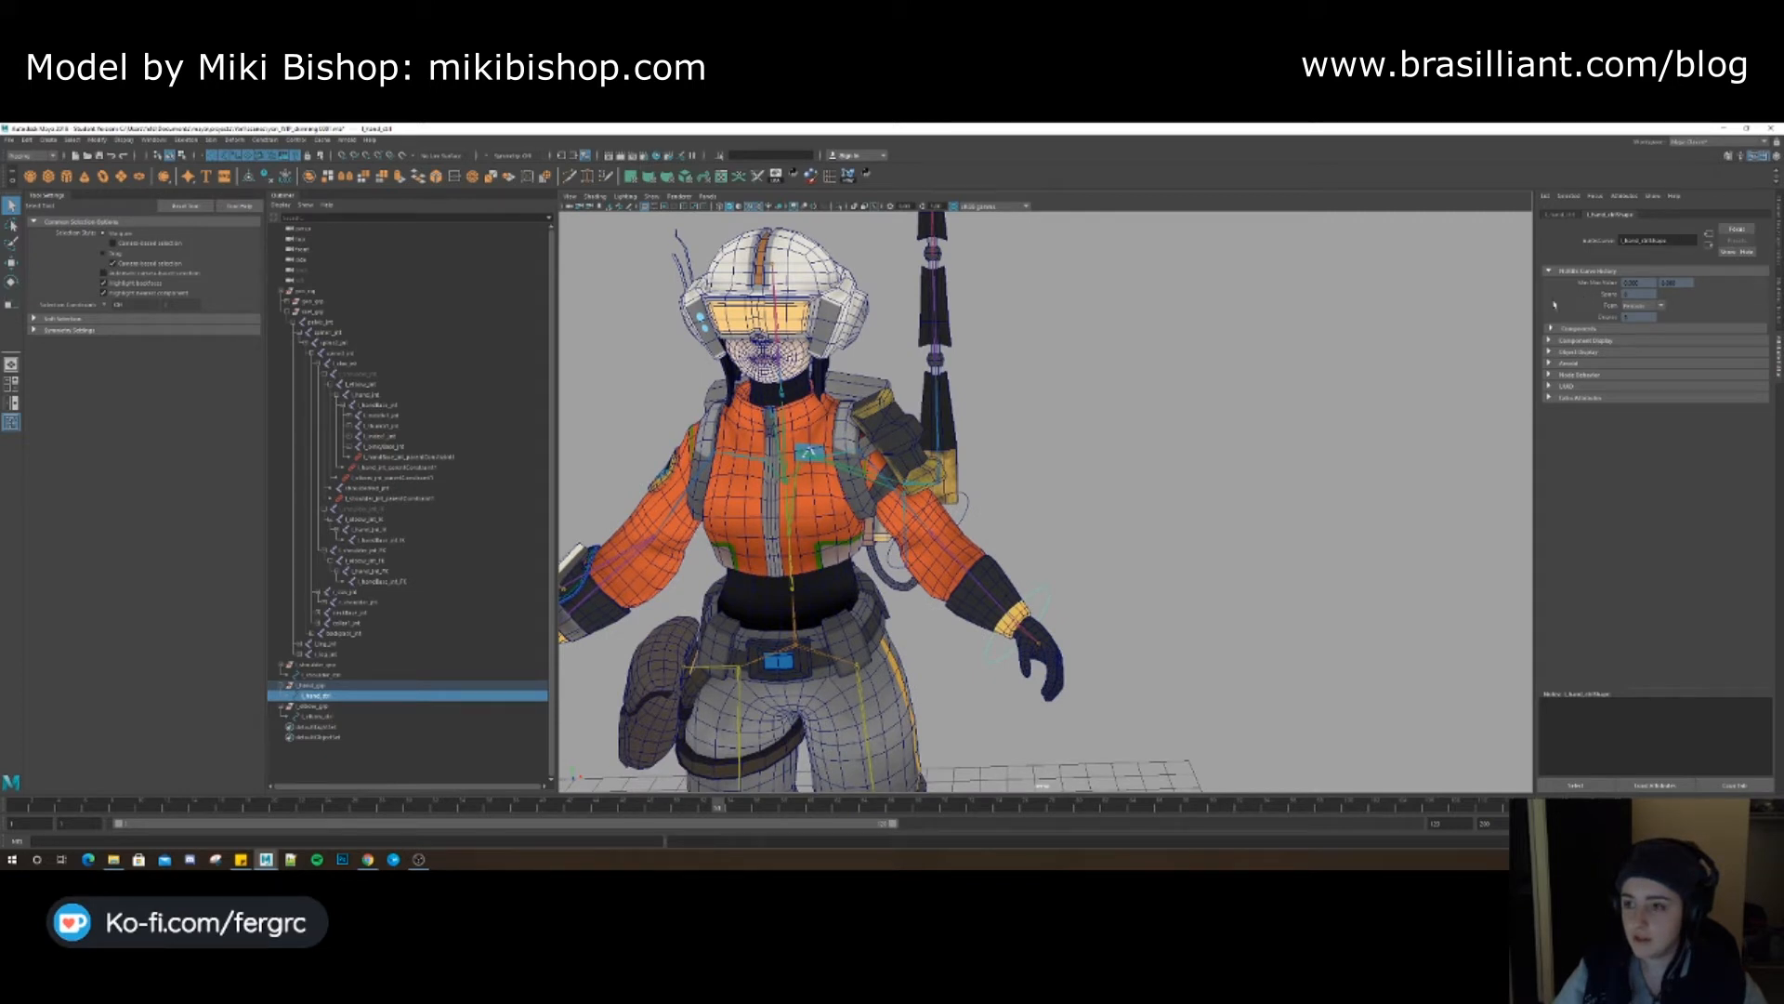
pyautogui.click(1550, 353)
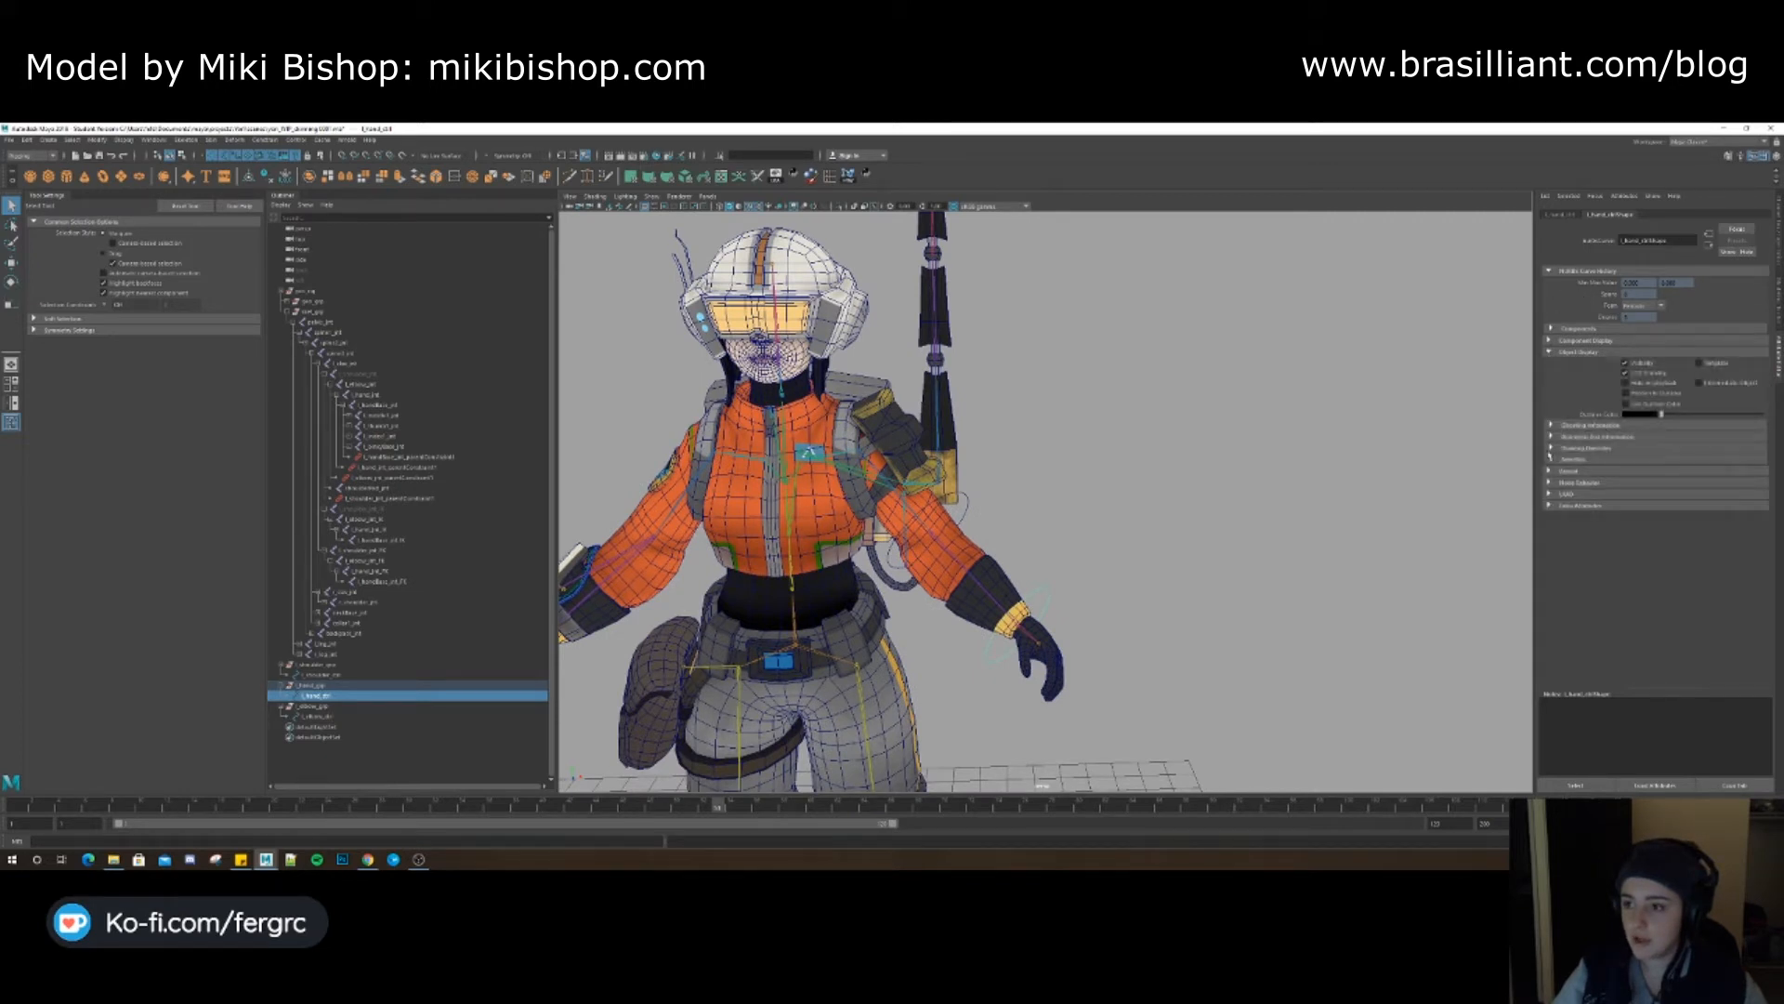
pyautogui.click(1550, 449)
pyautogui.click(1626, 460)
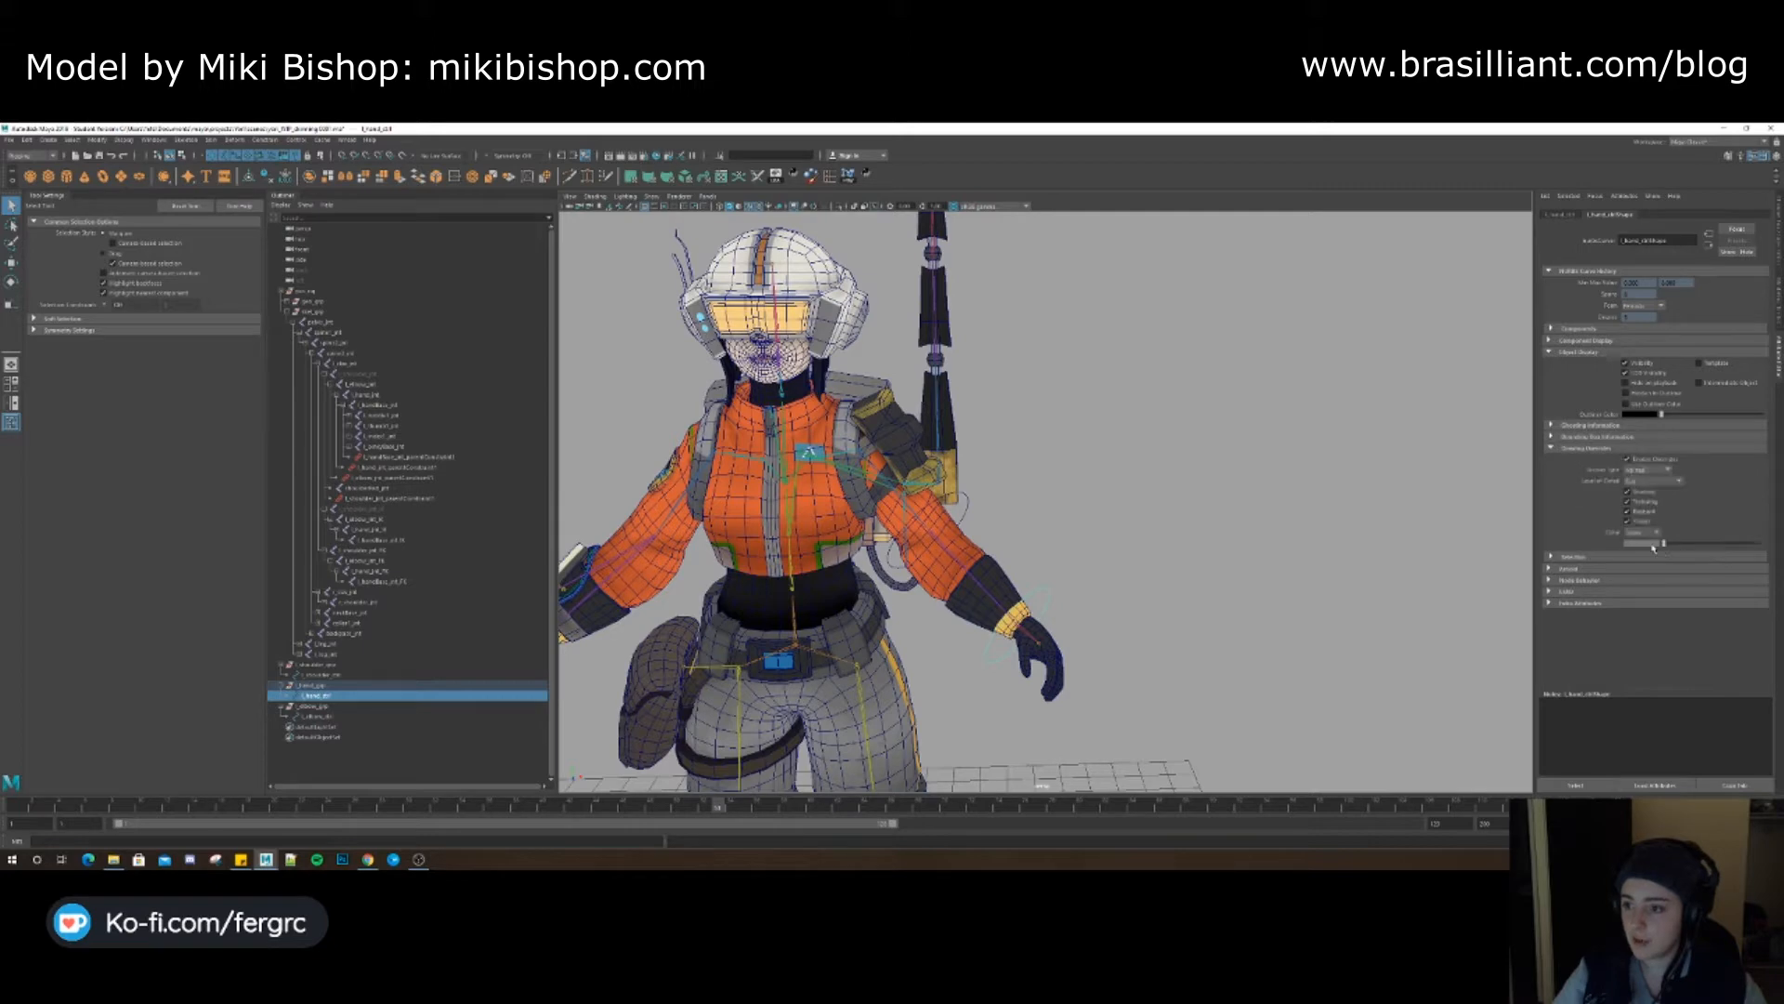
pyautogui.moveTo(1670, 546); pyautogui.dragTo(1683, 549)
# Enable drawing overrides on the elbow and shoulder control shapes and set their override colour to blue
pyautogui.click(1083, 483)
pyautogui.keyDown('alt'); pyautogui.moveTo(1083, 483); pyautogui.dragTo(967, 480); pyautogui.keyUp('alt')
pyautogui.keyDown('alt'); pyautogui.moveTo(967, 479); pyautogui.dragTo(1034, 477, button='middle'); pyautogui.keyUp('alt')
pyautogui.click(1045, 476)
pyautogui.click(1627, 459)
pyautogui.moveTo(1670, 544); pyautogui.dragTo(1683, 546)
pyautogui.click(1038, 410)
pyautogui.click(1628, 460)
pyautogui.click(1231, 467)
# Parent the left hand group under l_elbow_ctrl and select the left elbow group
pyautogui.keyDown('alt'); pyautogui.moveTo(1232, 467); pyautogui.dragTo(1118, 534); pyautogui.keyUp('alt')
pyautogui.moveTo(1155, 546)
pyautogui.keyDown('alt'); pyautogui.mouseDown()
pyautogui.moveTo(1154, 517)
pyautogui.moveTo(1142, 563)
pyautogui.mouseUp(); pyautogui.keyUp('alt')
pyautogui.click(1146, 554)
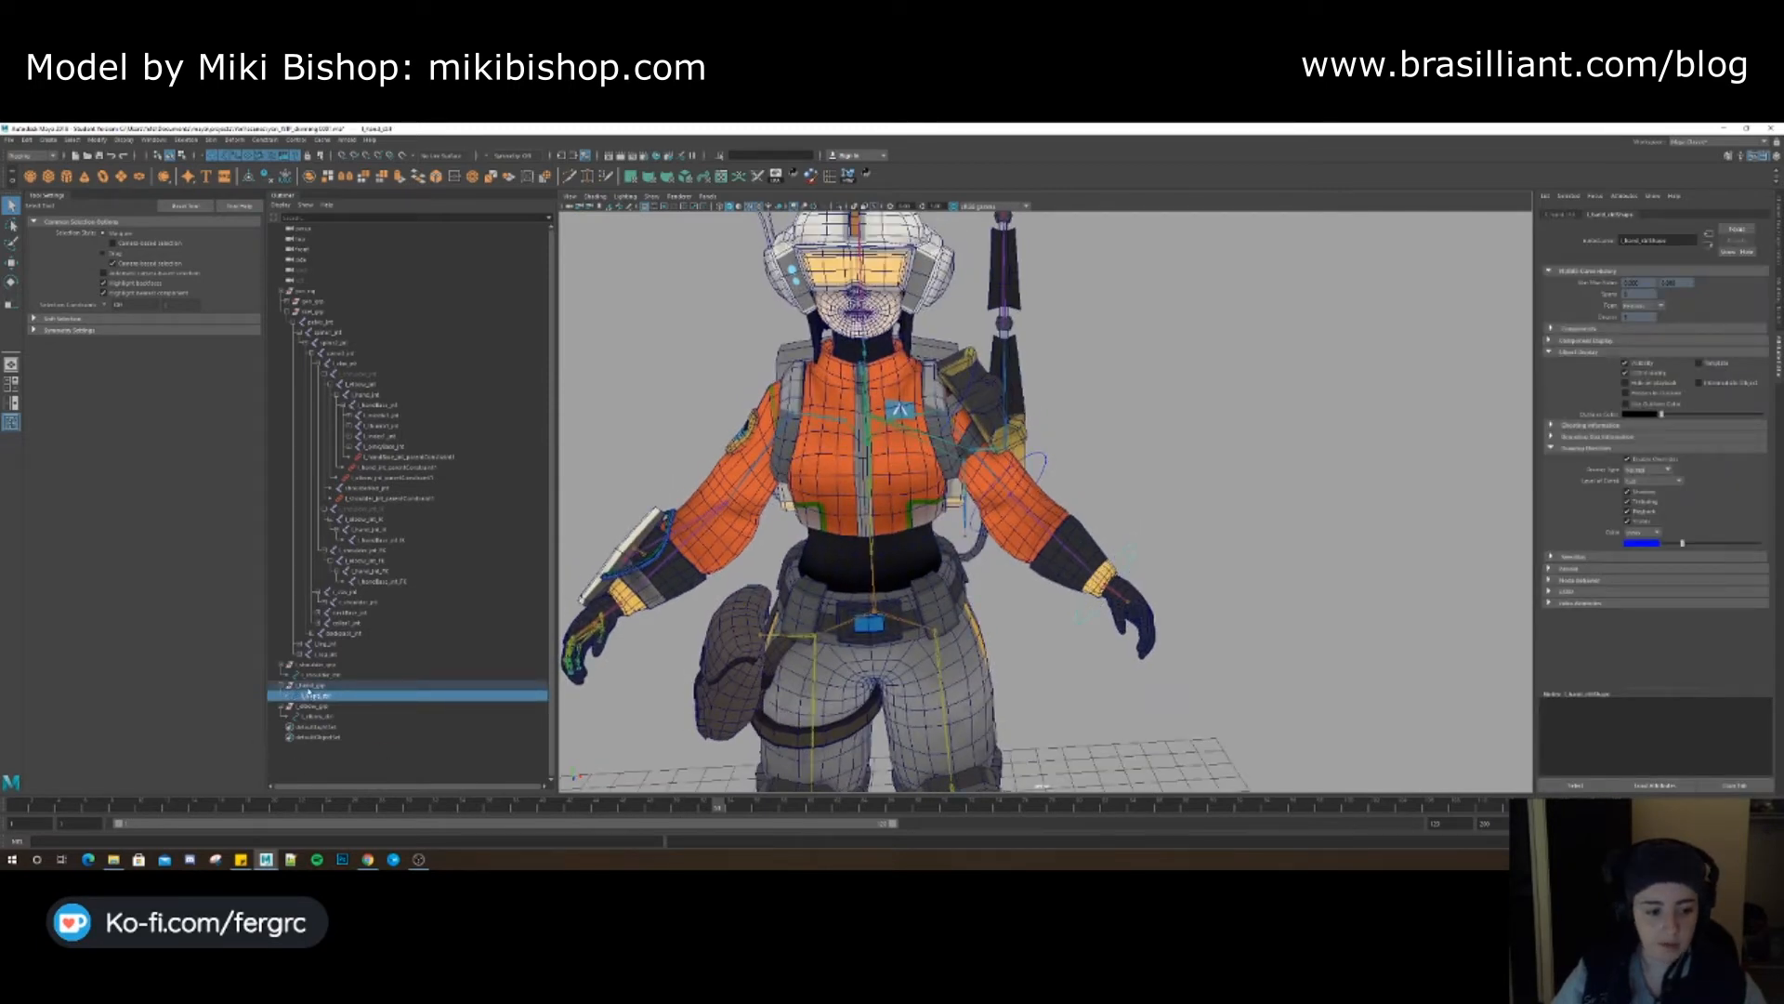
pyautogui.click(309, 687)
pyautogui.keyDown('ctrl'); pyautogui.click(326, 719); pyautogui.keyUp('ctrl')
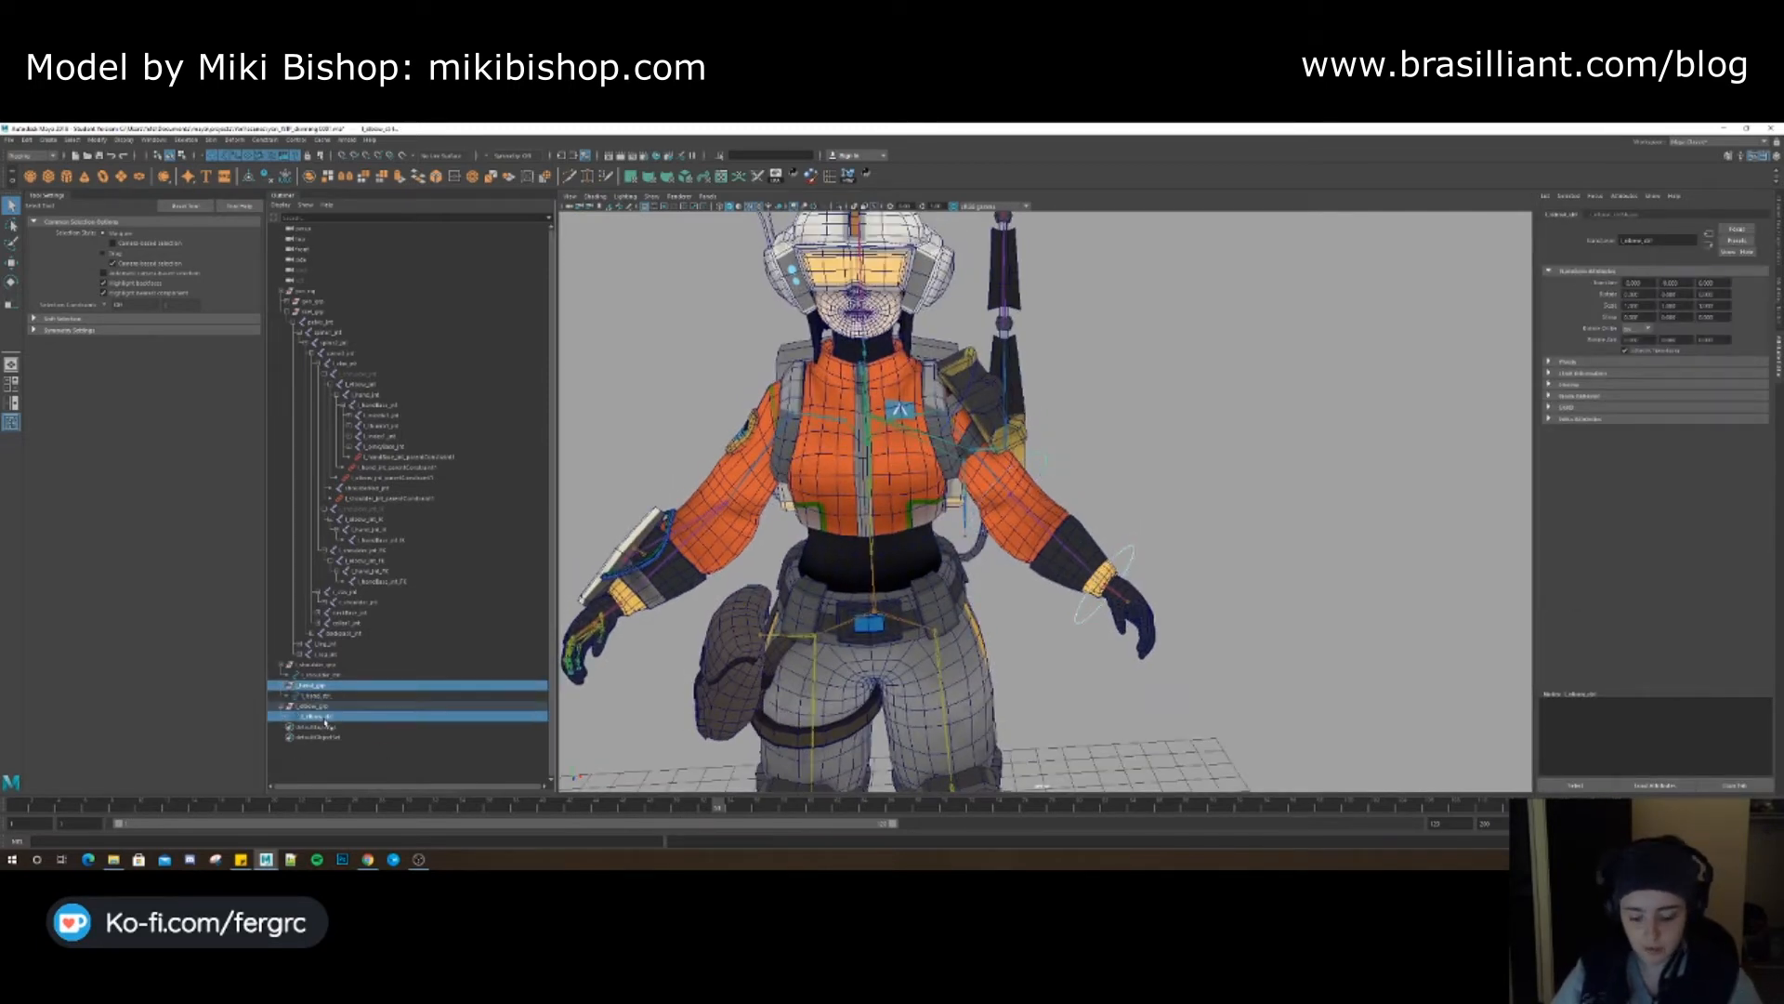
pyautogui.press('p')
pyautogui.click(330, 686)
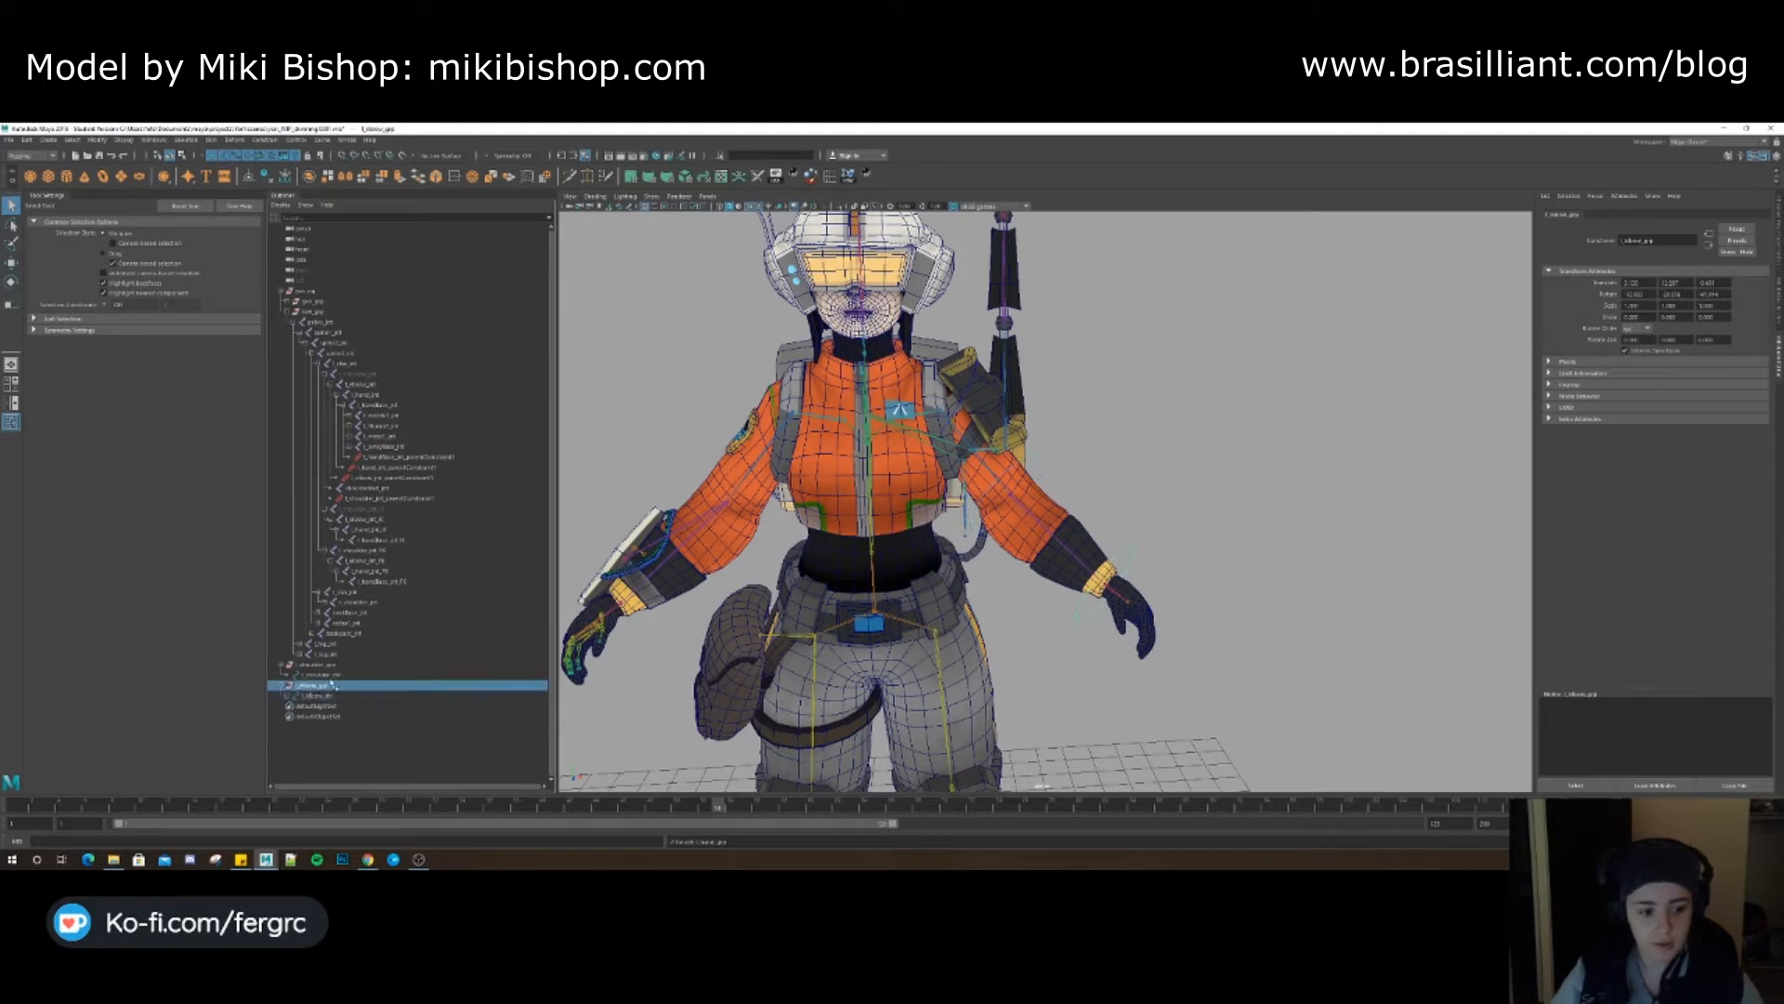
# Parent the left elbow group under the left shoulder control and expand the full shoulder group hierarchy in the Outliner
pyautogui.keyDown('ctrl'); pyautogui.click(318, 676); pyautogui.keyUp('ctrl')
pyautogui.press('p')
pyautogui.click(311, 666)
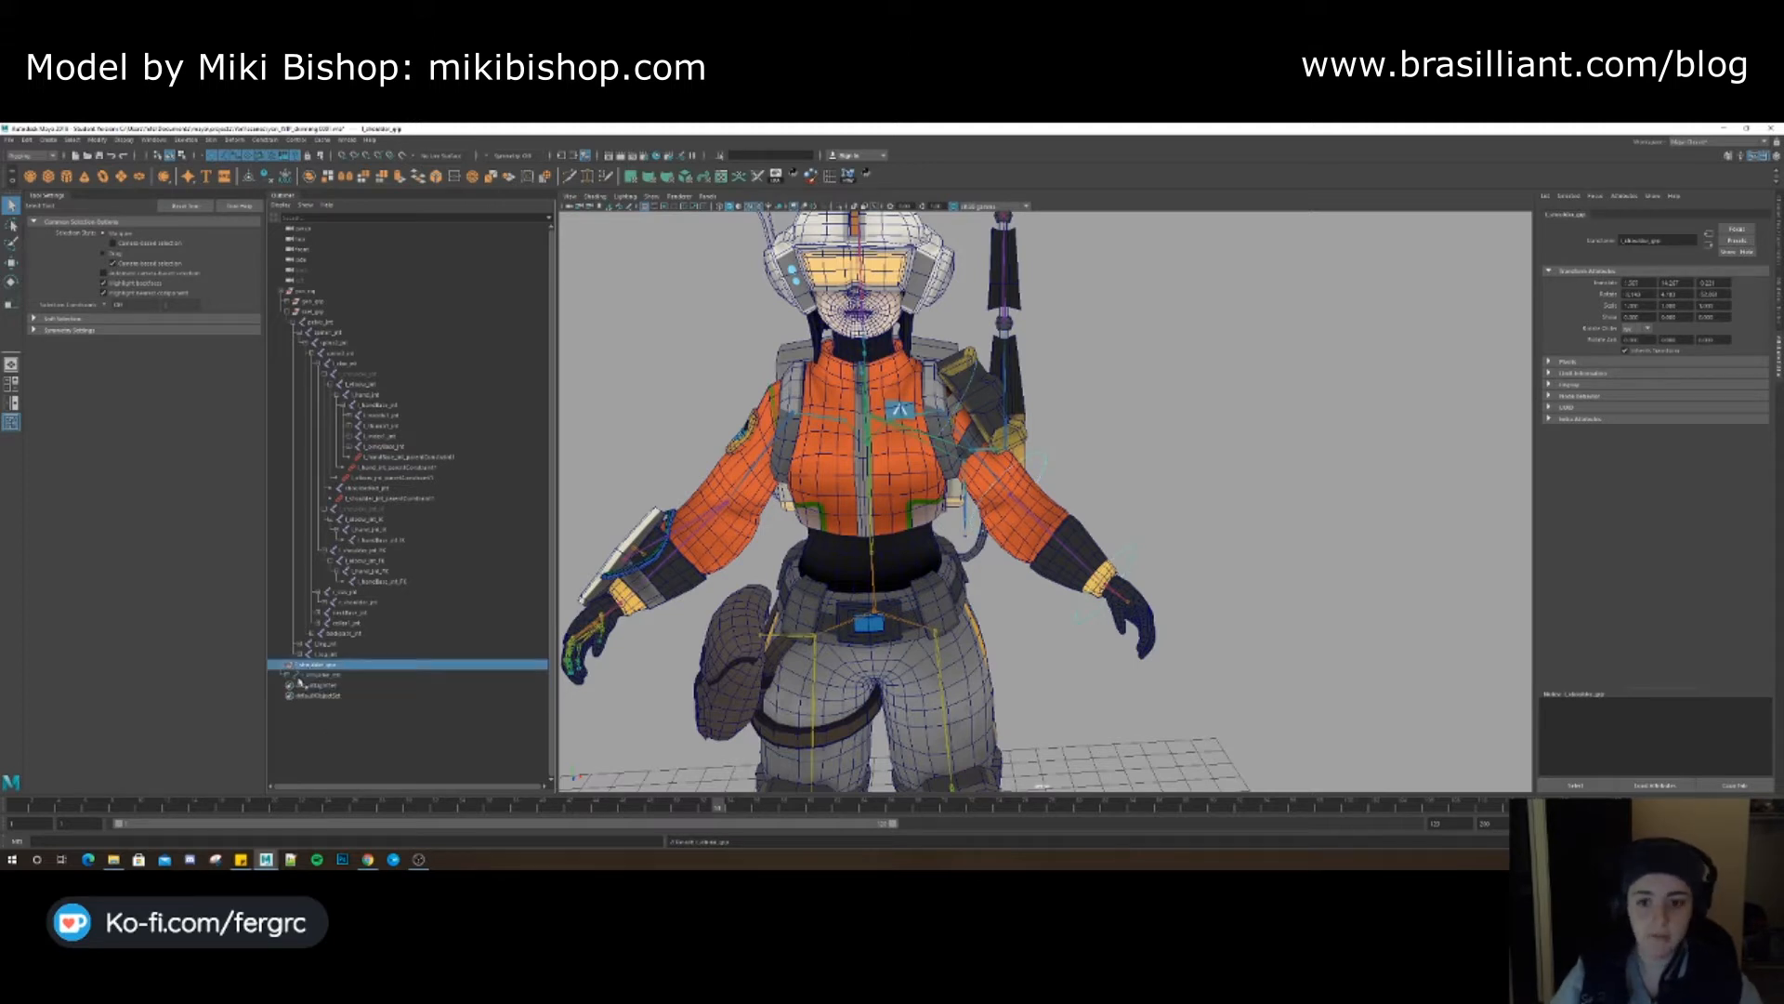
pyautogui.keyDown('shift'); pyautogui.click(286, 675); pyautogui.keyUp('shift')
pyautogui.keyDown('alt'); pyautogui.moveTo(574, 690); pyautogui.dragTo(545, 685, button='middle'); pyautogui.keyUp('alt')
# Parent constrain the left hand FK joint to l_hand_ctrl without maintaining offset
pyautogui.click(340, 717)
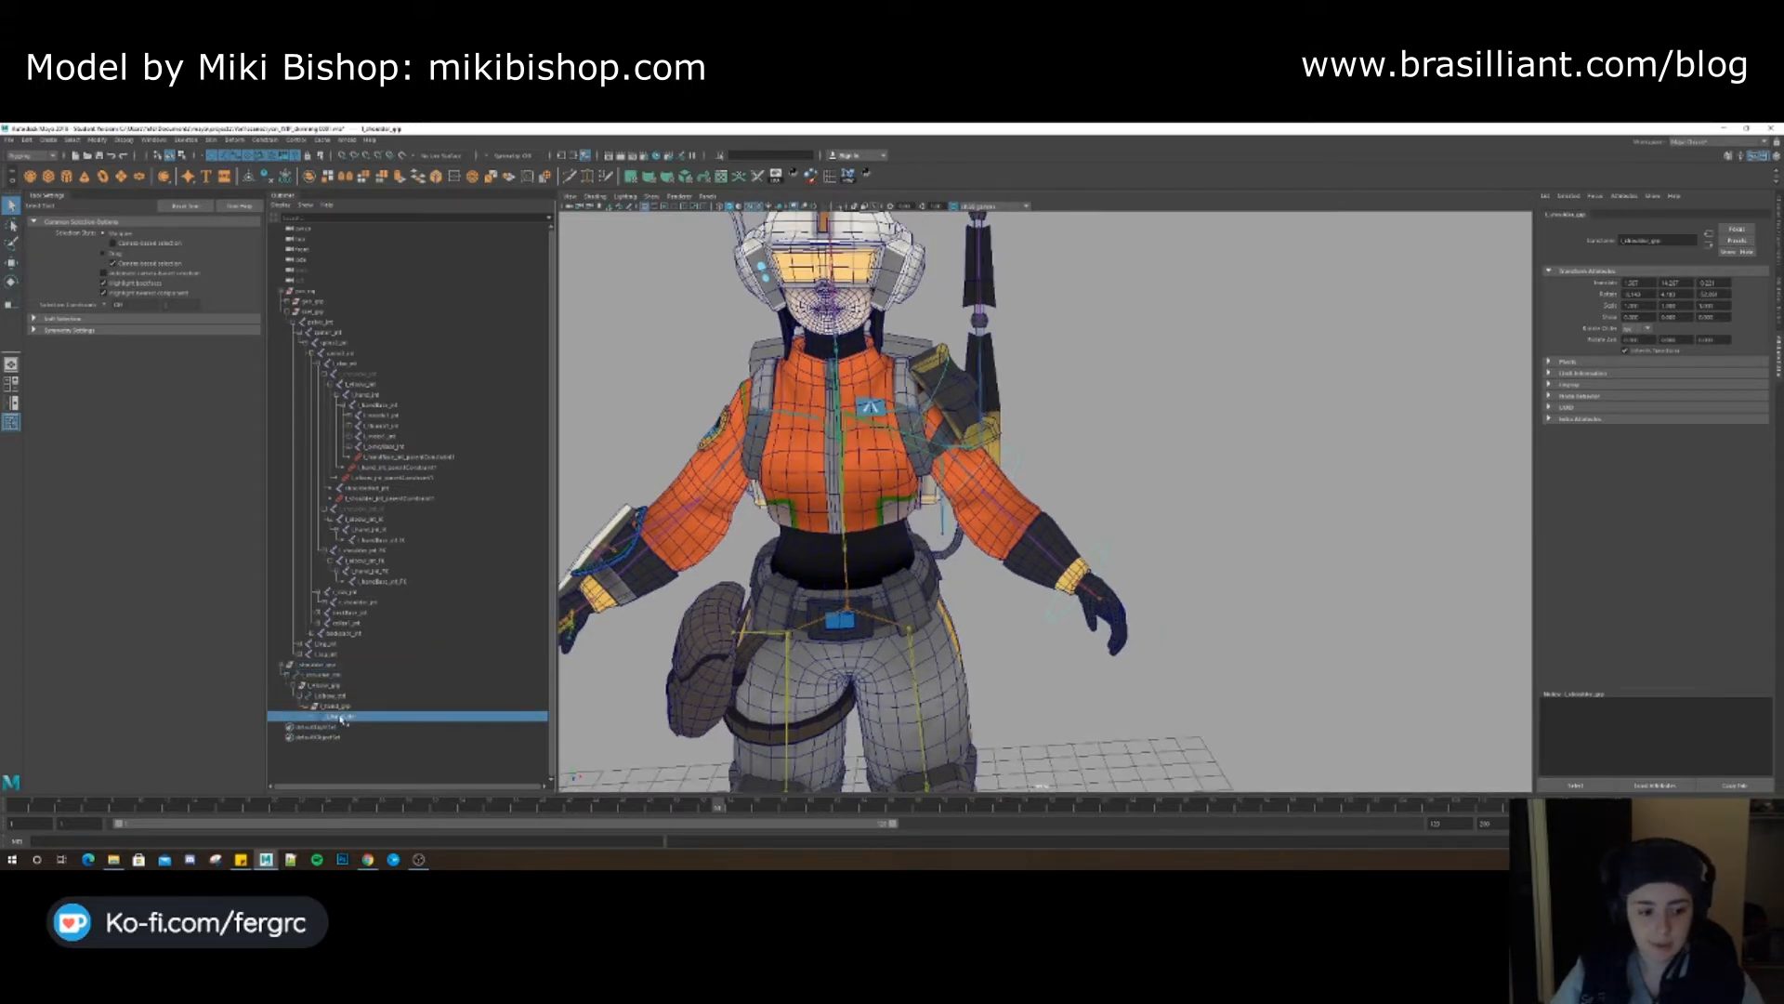
pyautogui.keyDown('alt'); pyautogui.moveTo(1024, 435); pyautogui.dragTo(985, 463, button='middle'); pyautogui.keyUp('alt')
pyautogui.keyDown('alt'); pyautogui.moveTo(984, 463); pyautogui.dragTo(973, 519, button='right'); pyautogui.keyUp('alt')
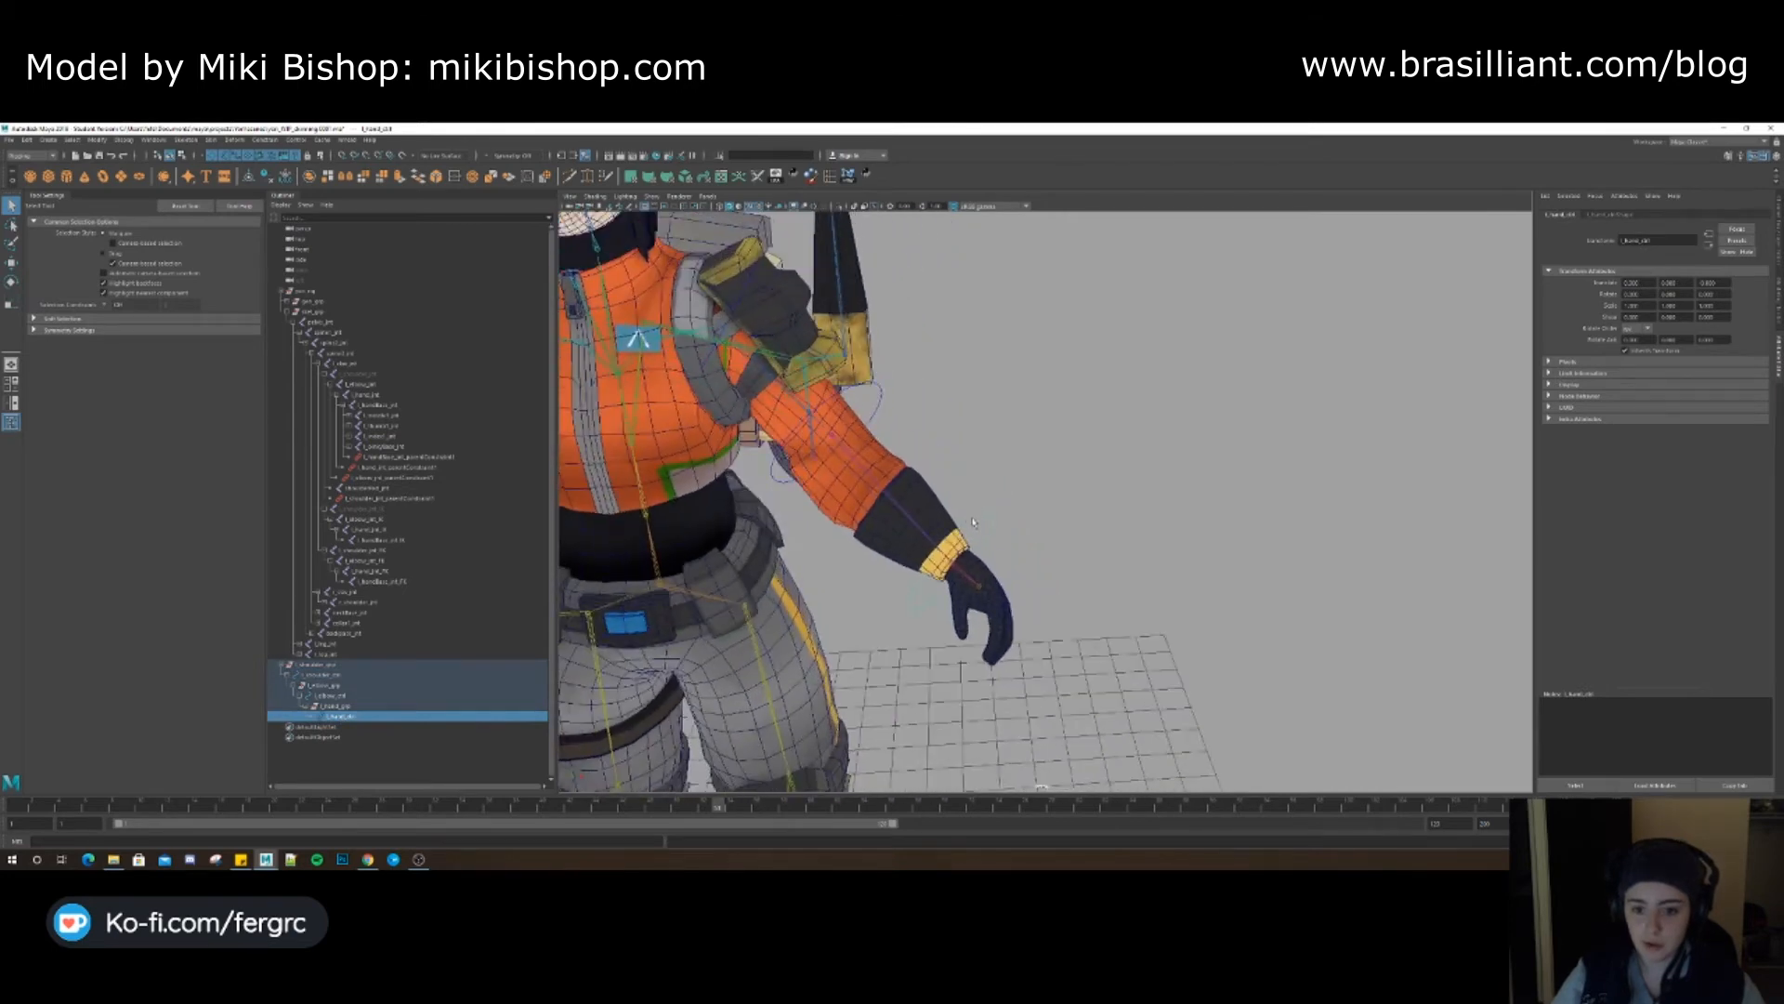
pyautogui.keyDown('alt'); pyautogui.moveTo(959, 578); pyautogui.dragTo(956, 573); pyautogui.keyUp('alt')
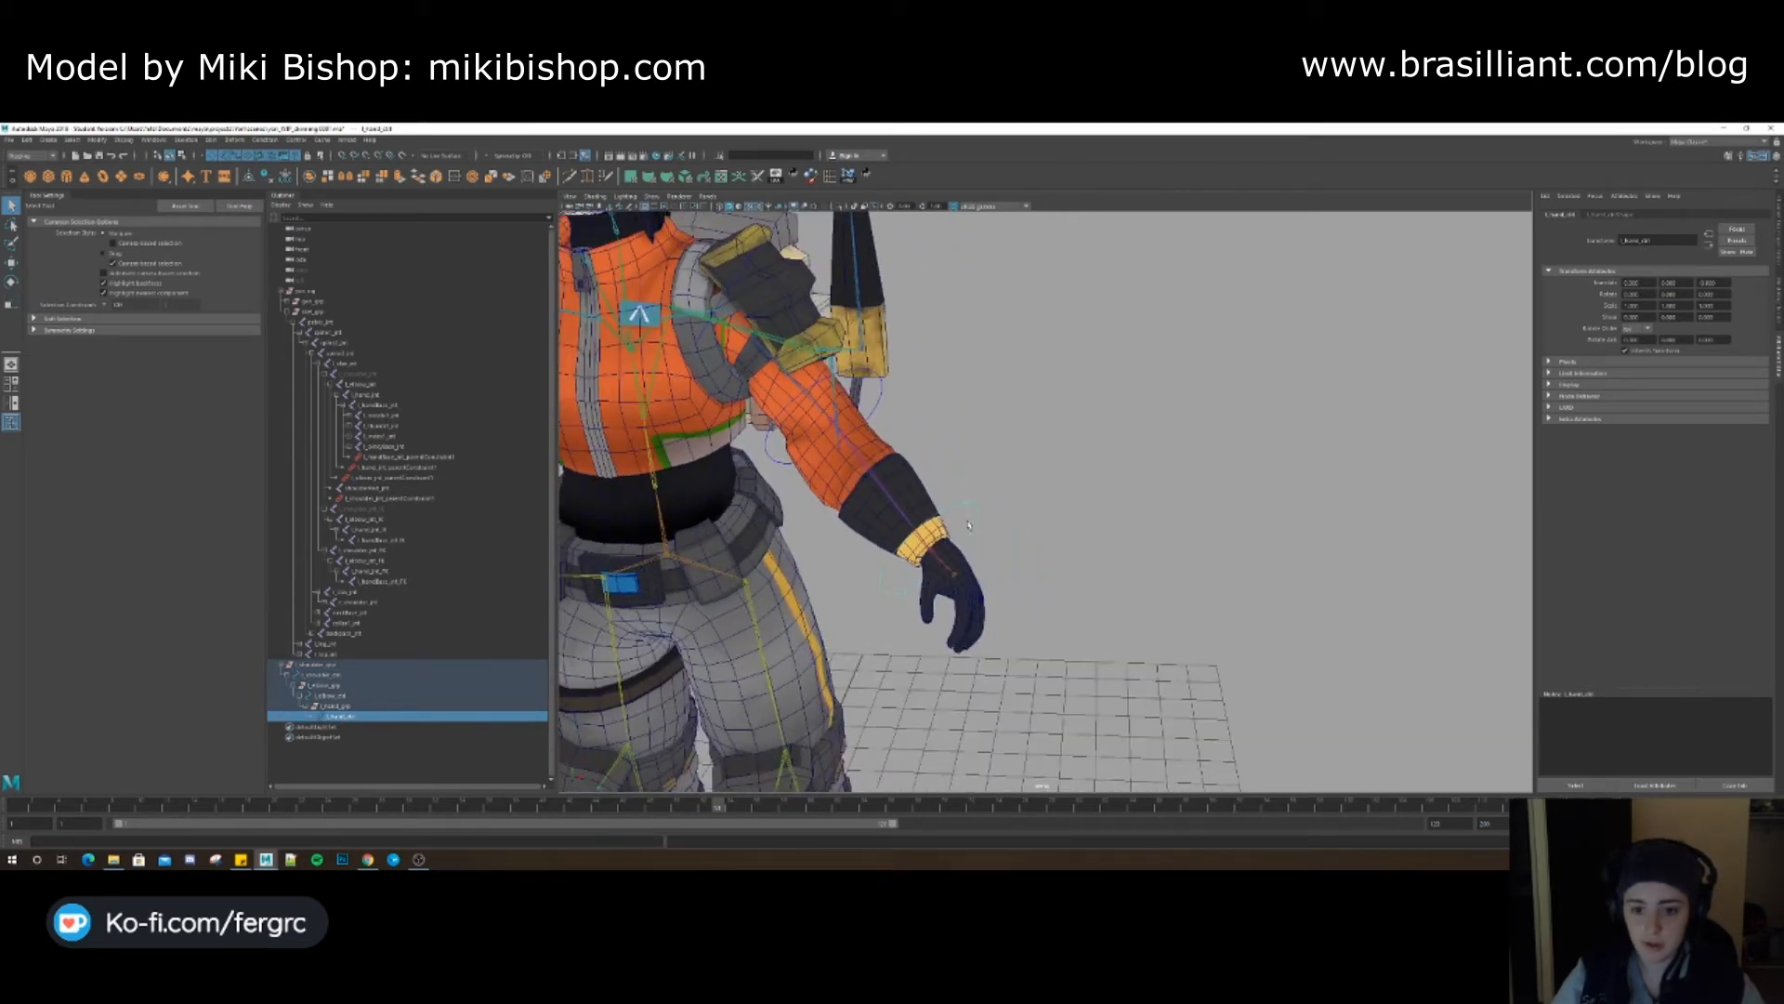
pyautogui.keyDown('shift'); pyautogui.click(937, 560); pyautogui.keyUp('shift')
pyautogui.click(265, 140)
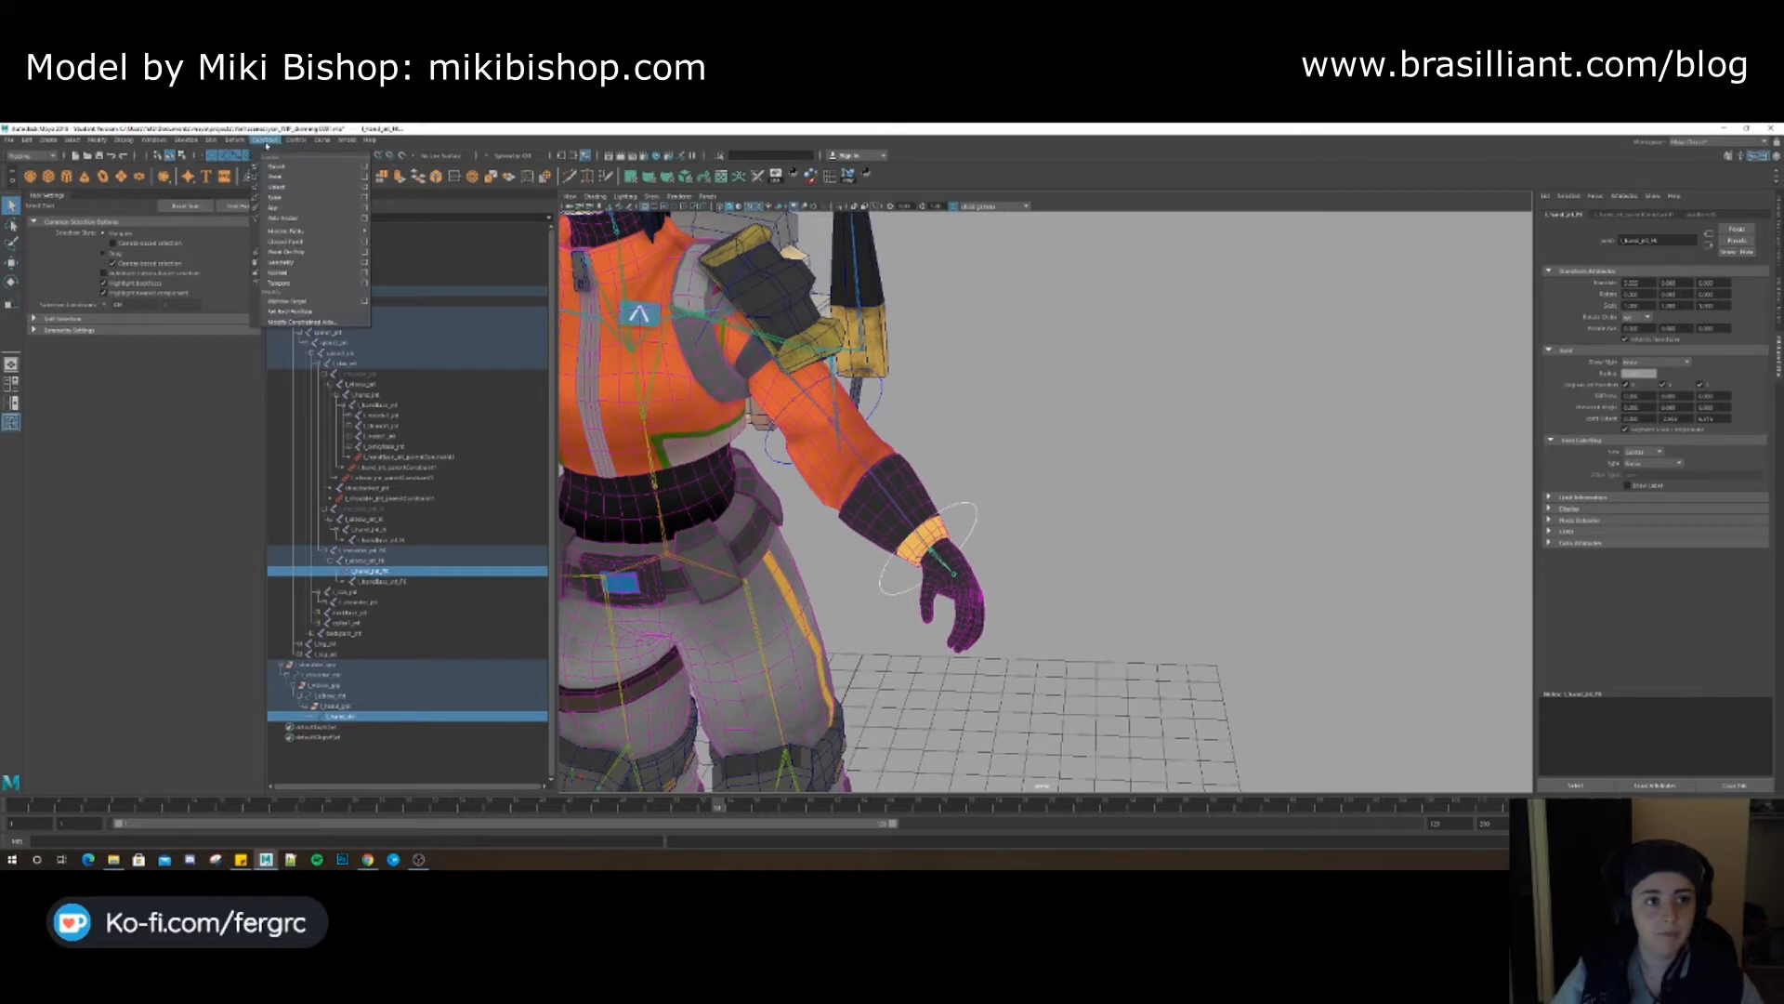
pyautogui.click(365, 167)
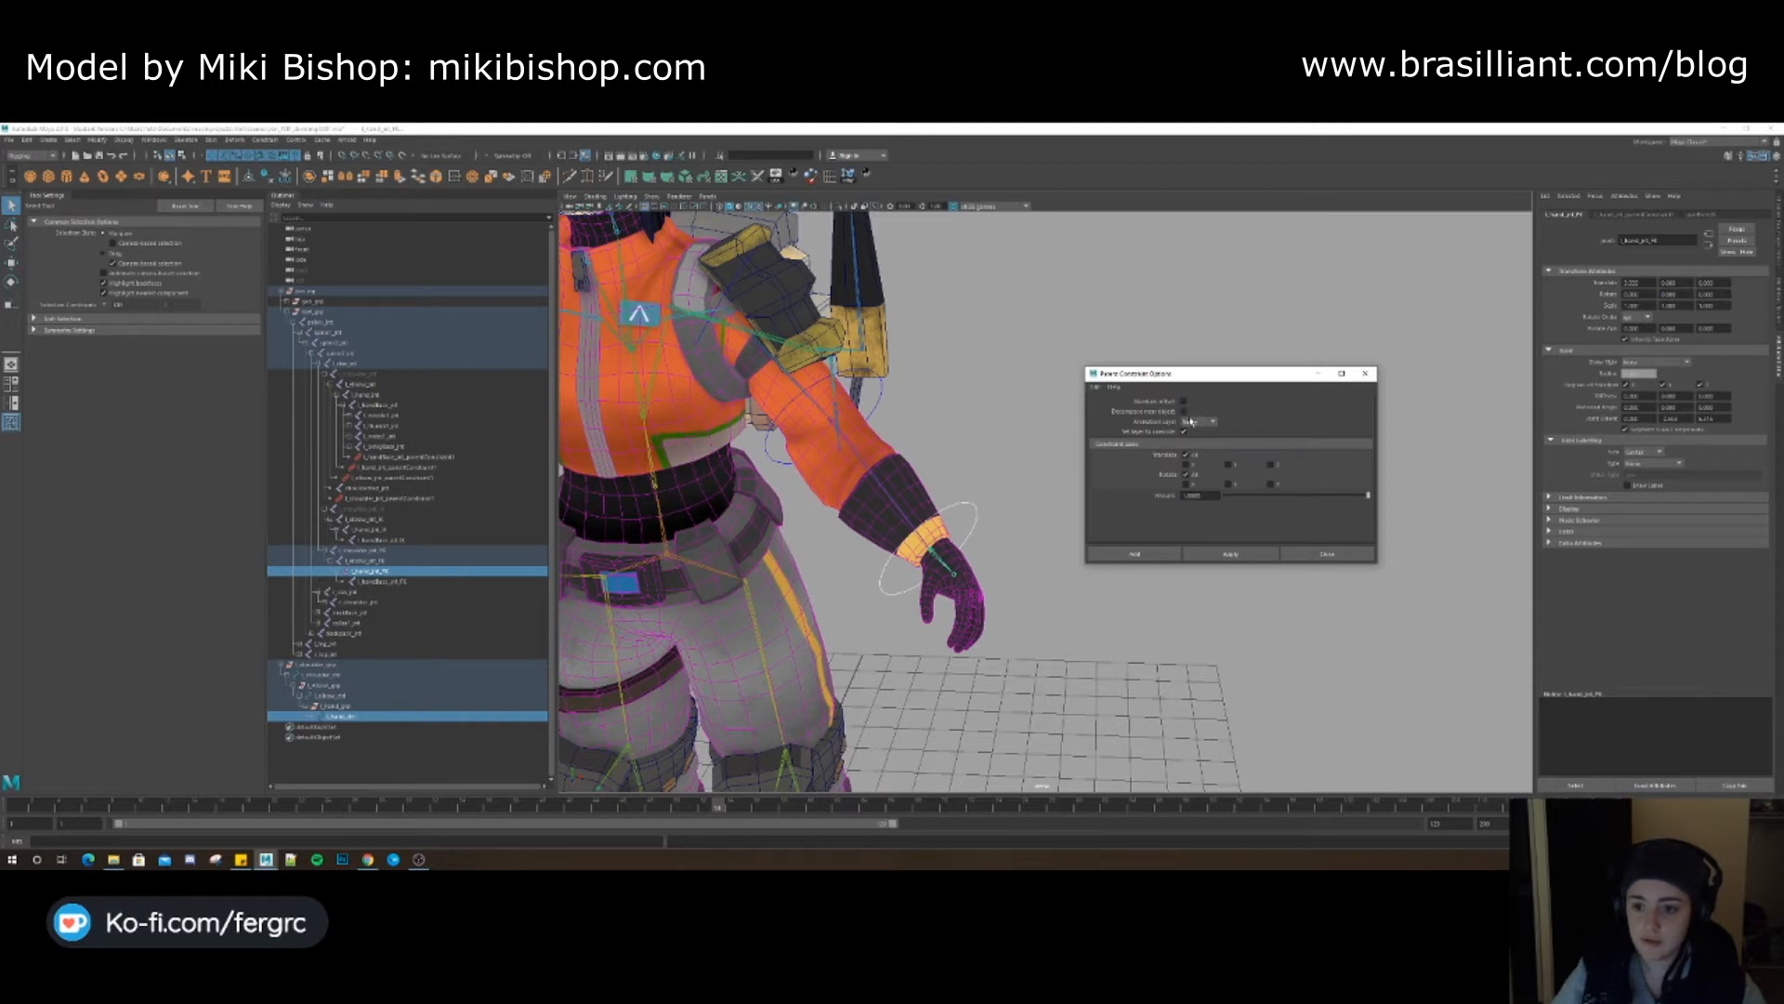
pyautogui.click(1241, 555)
# Parent constrain the left elbow FK joint to l_elbow_ctrl with the same constraint options
pyautogui.click(326, 708)
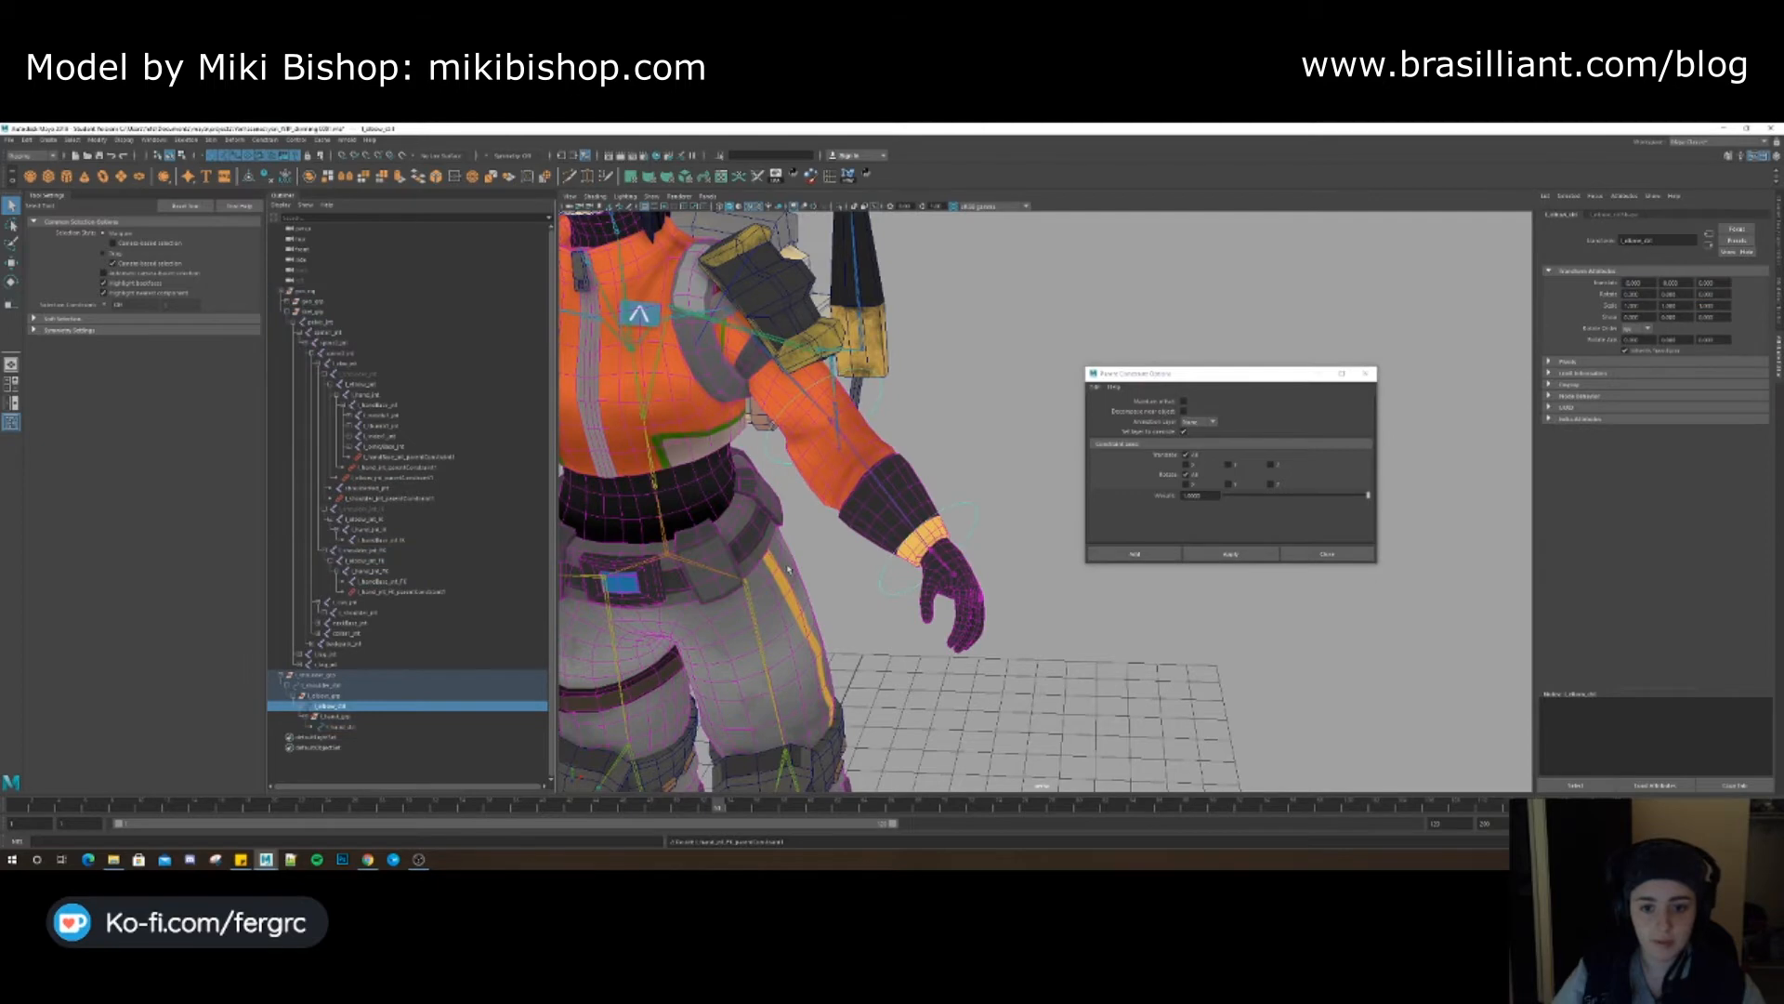
pyautogui.keyDown('alt'); pyautogui.moveTo(837, 426); pyautogui.dragTo(912, 547, button='middle'); pyautogui.keyUp('alt')
pyautogui.keyDown('shift'); pyautogui.click(906, 541); pyautogui.keyUp('shift')
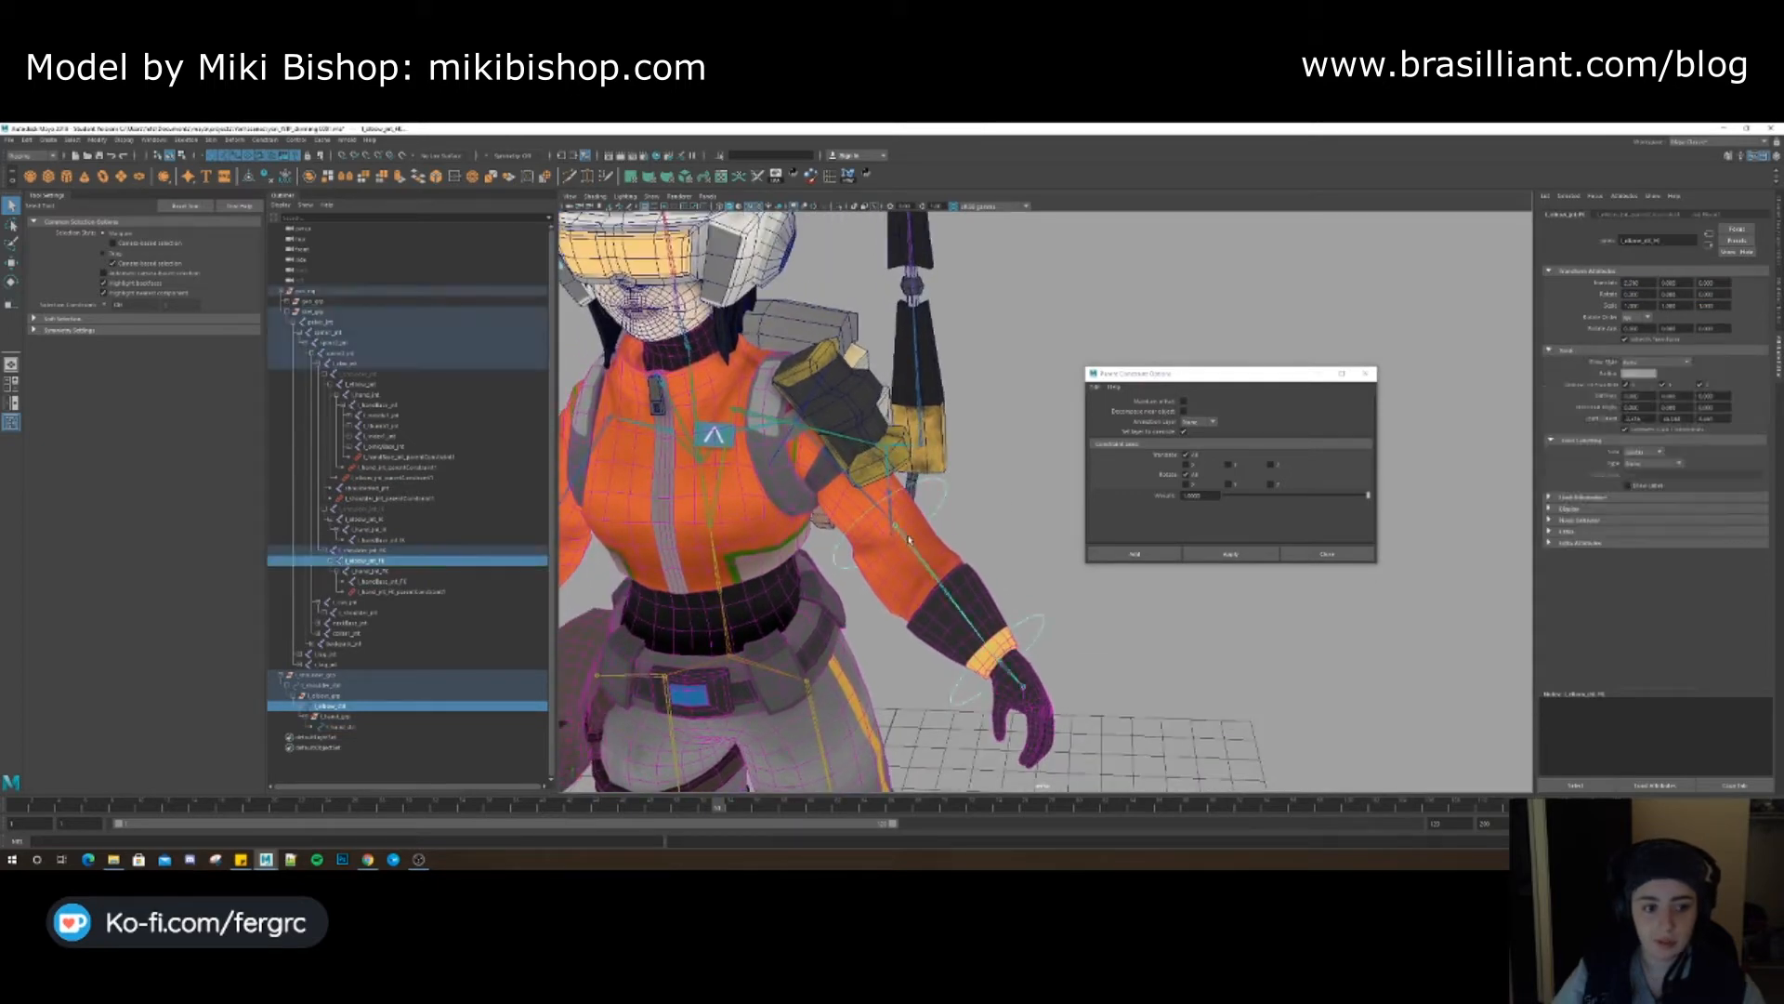
pyautogui.click(1231, 554)
# Parent constrain the left shoulder FK joint to the left shoulder control and clear the selection
pyautogui.keyDown('alt'); pyautogui.moveTo(744, 398); pyautogui.dragTo(828, 446, button='middle'); pyautogui.keyUp('alt')
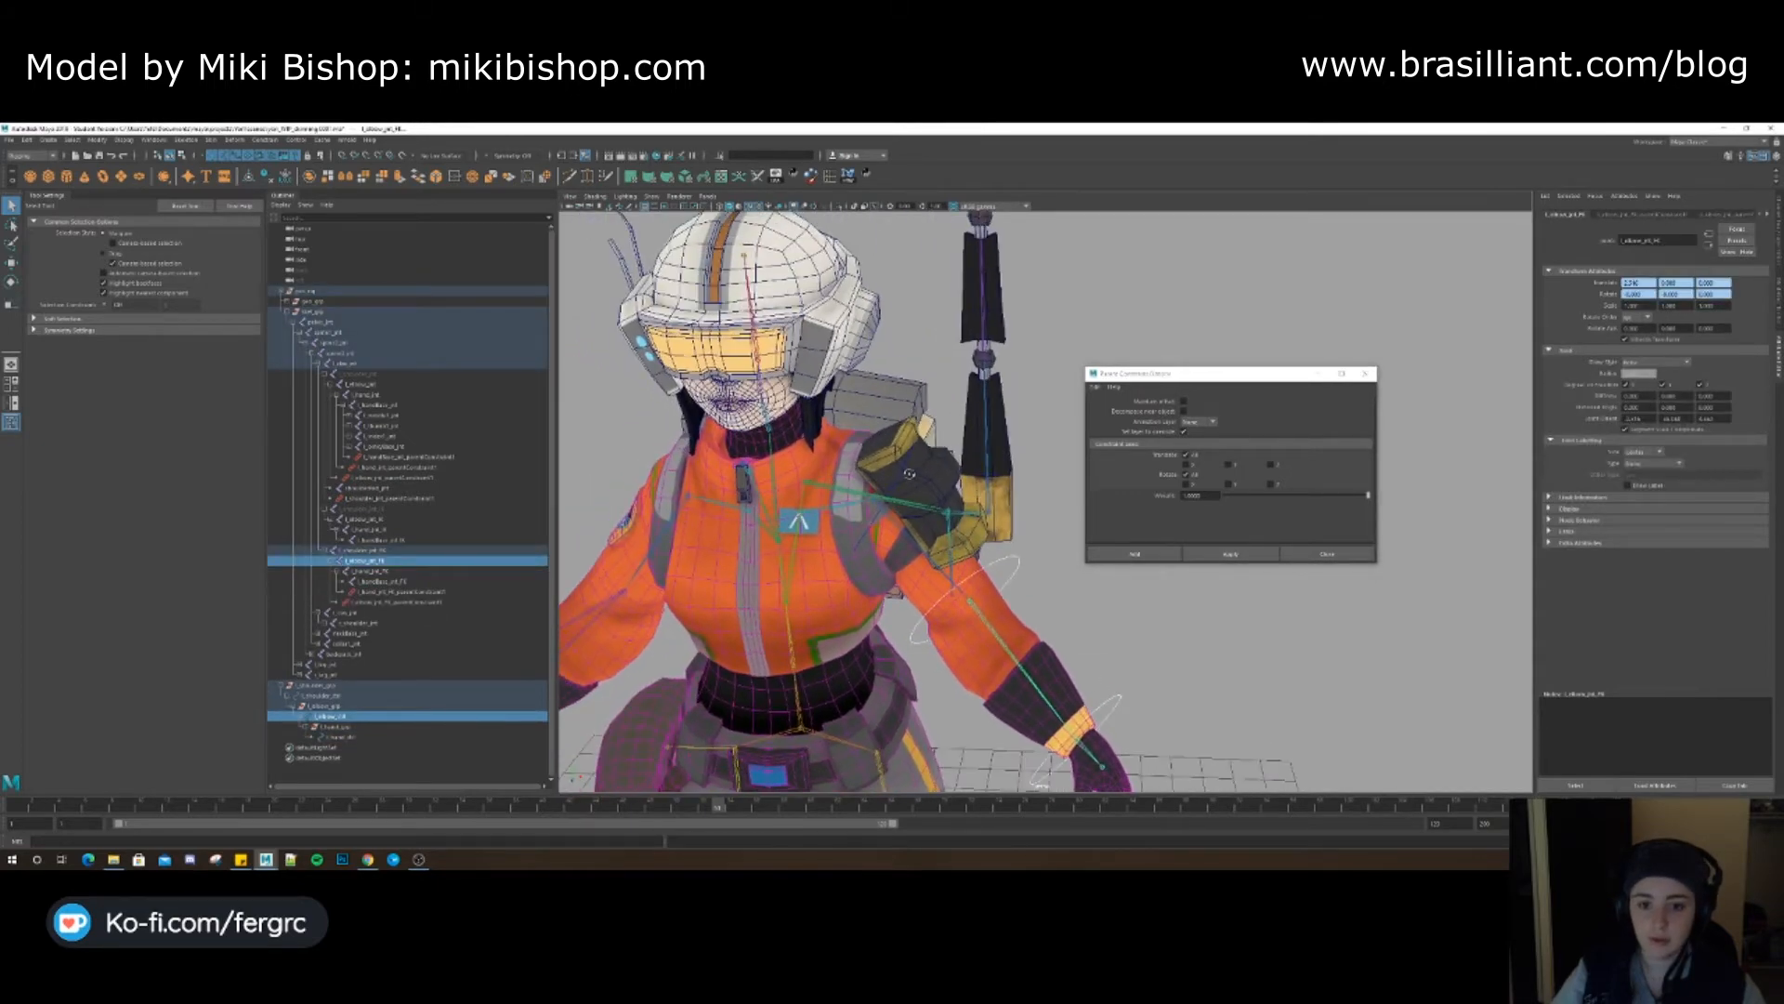
pyautogui.click(912, 498)
pyautogui.keyDown('shift'); pyautogui.click(886, 492); pyautogui.keyUp('shift')
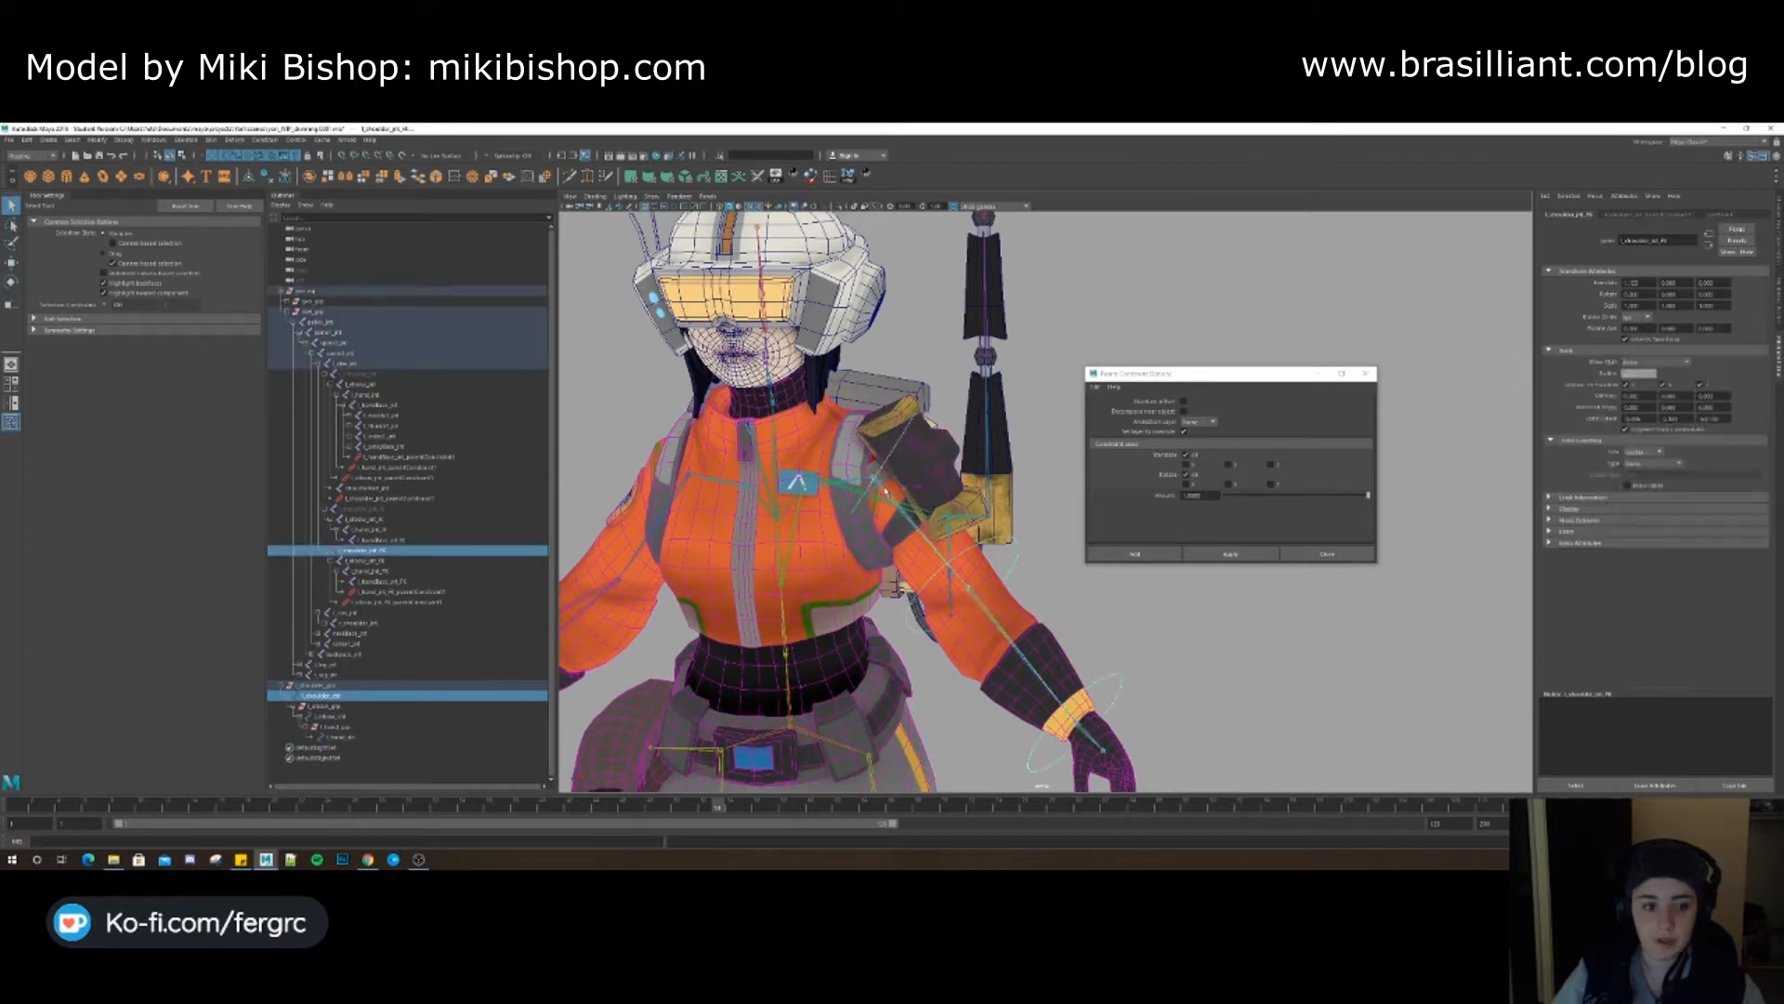
pyautogui.click(1231, 554)
pyautogui.keyDown('alt'); pyautogui.moveTo(1088, 419); pyautogui.dragTo(967, 414, button='middle'); pyautogui.keyUp('alt')
pyautogui.click(967, 414)
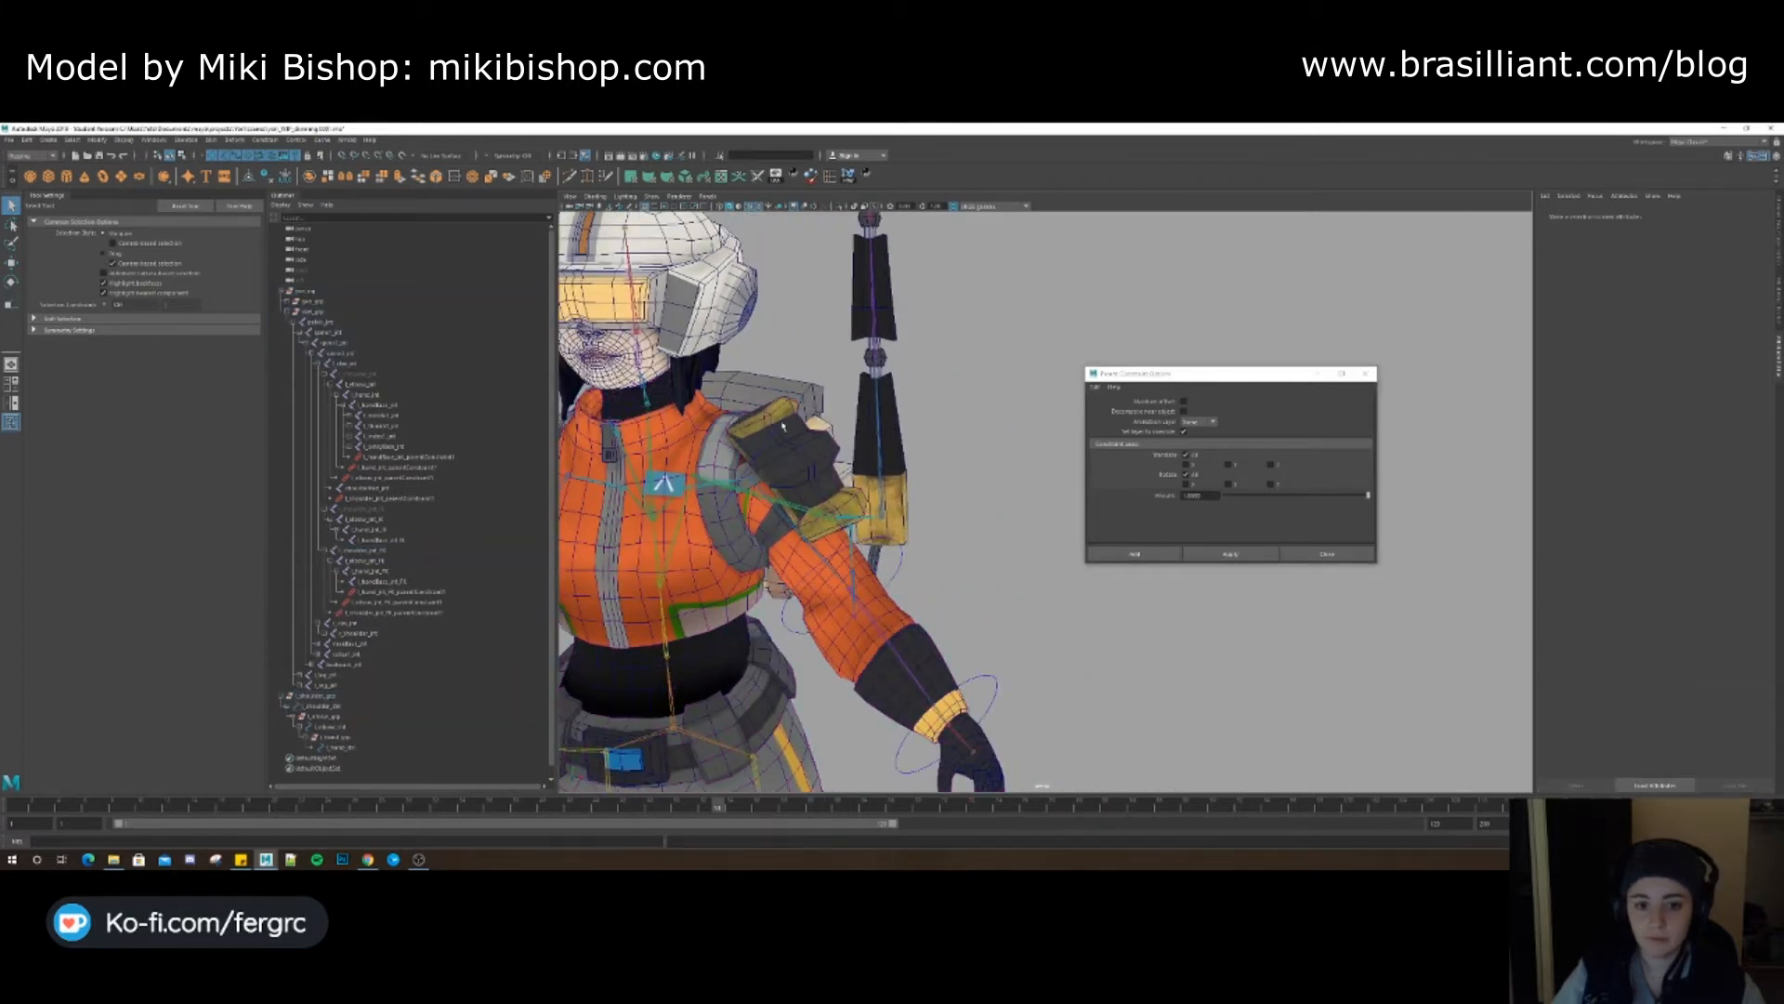
# Test the FK arm by rotating the left shoulder, elbow and hand controls in turn
pyautogui.click(773, 433)
pyautogui.press('e')
pyautogui.moveTo(829, 485)
pyautogui.mouseDown()
pyautogui.moveTo(824, 459)
pyautogui.moveTo(831, 491)
pyautogui.mouseUp()
pyautogui.press('q')
pyautogui.click(896, 580)
pyautogui.press('e')
pyautogui.moveTo(896, 580); pyautogui.dragTo(887, 602)
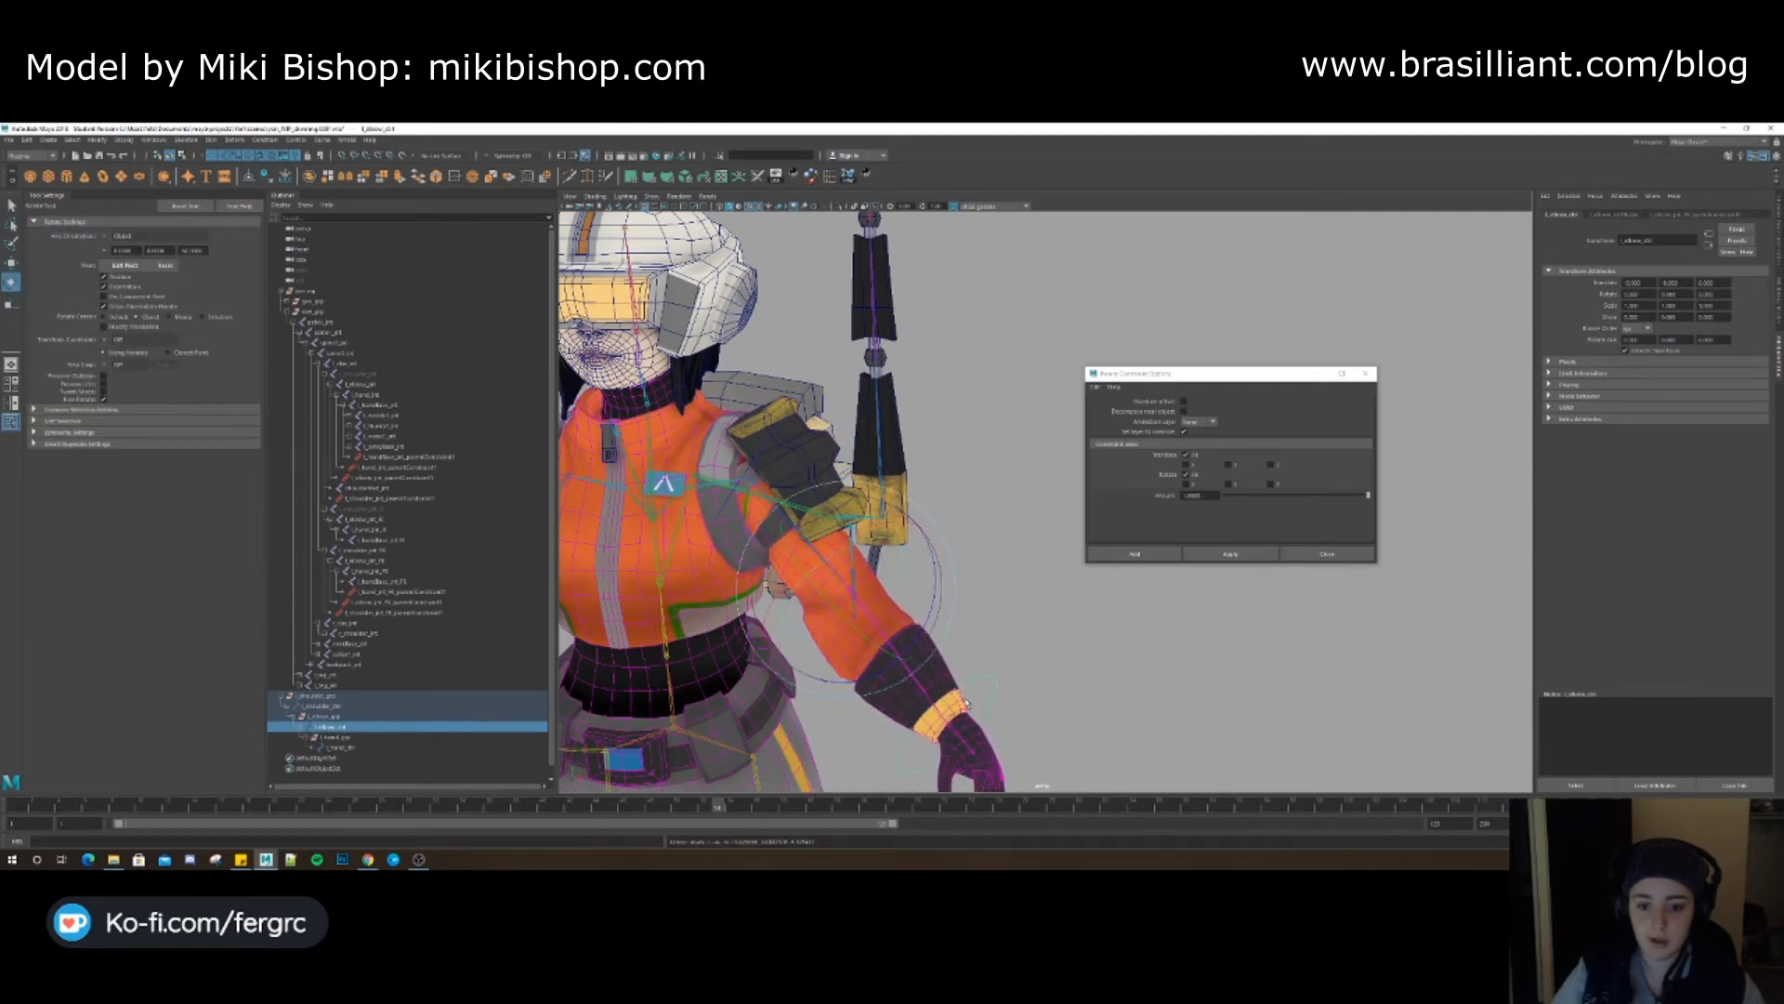
pyautogui.press('q')
pyautogui.click(996, 689)
pyautogui.press('e')
pyautogui.moveTo(996, 689); pyautogui.dragTo(1032, 670)
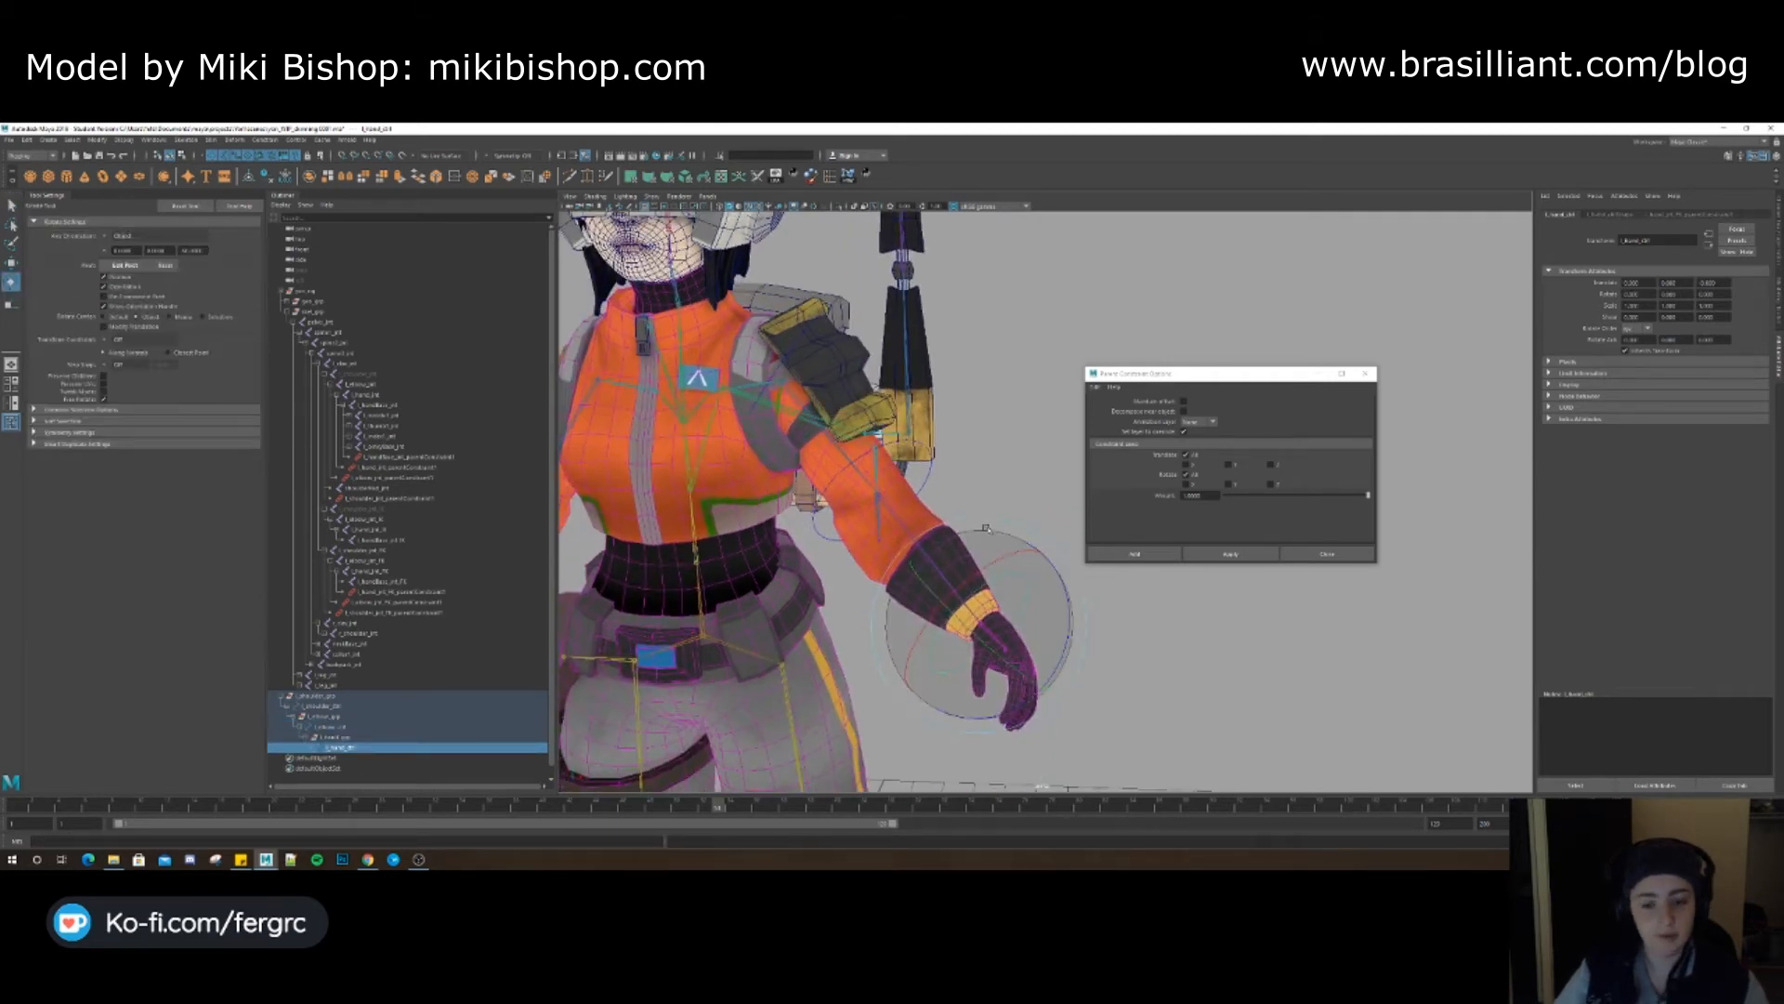
# Hide the left shoulder control group and the FK joint chain, and show the left arm's IK joint chain
pyautogui.click(331, 695)
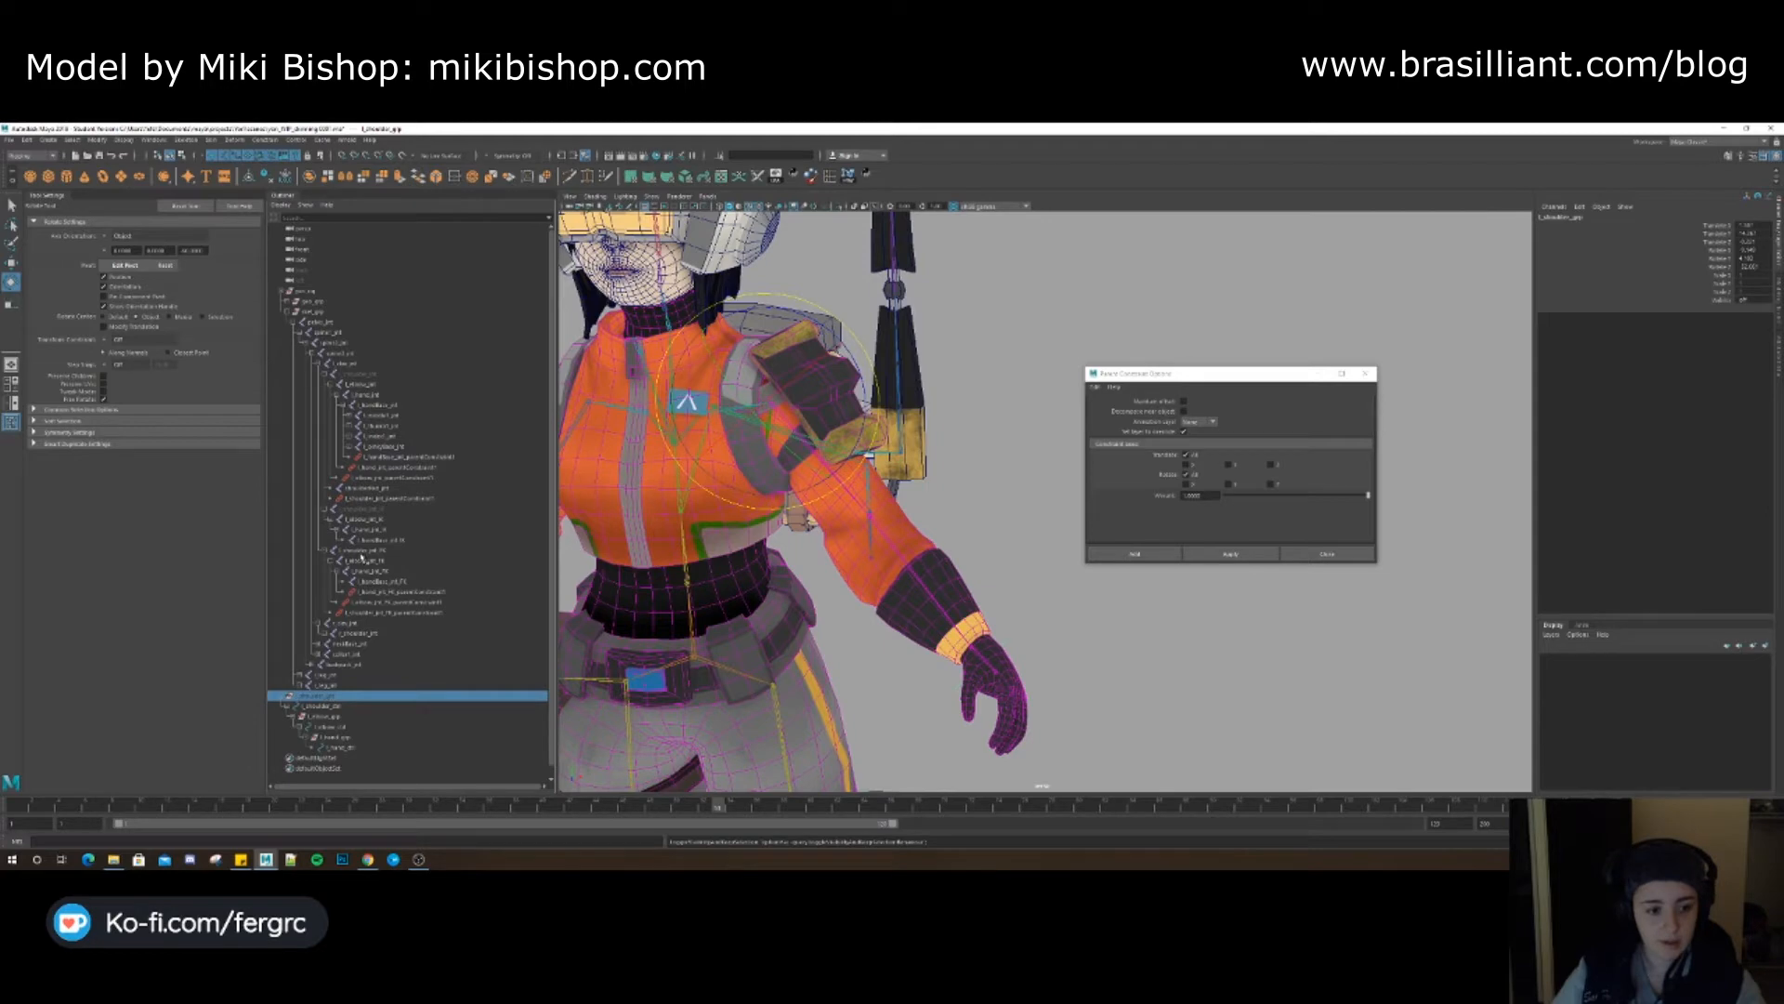
pyautogui.click(361, 552)
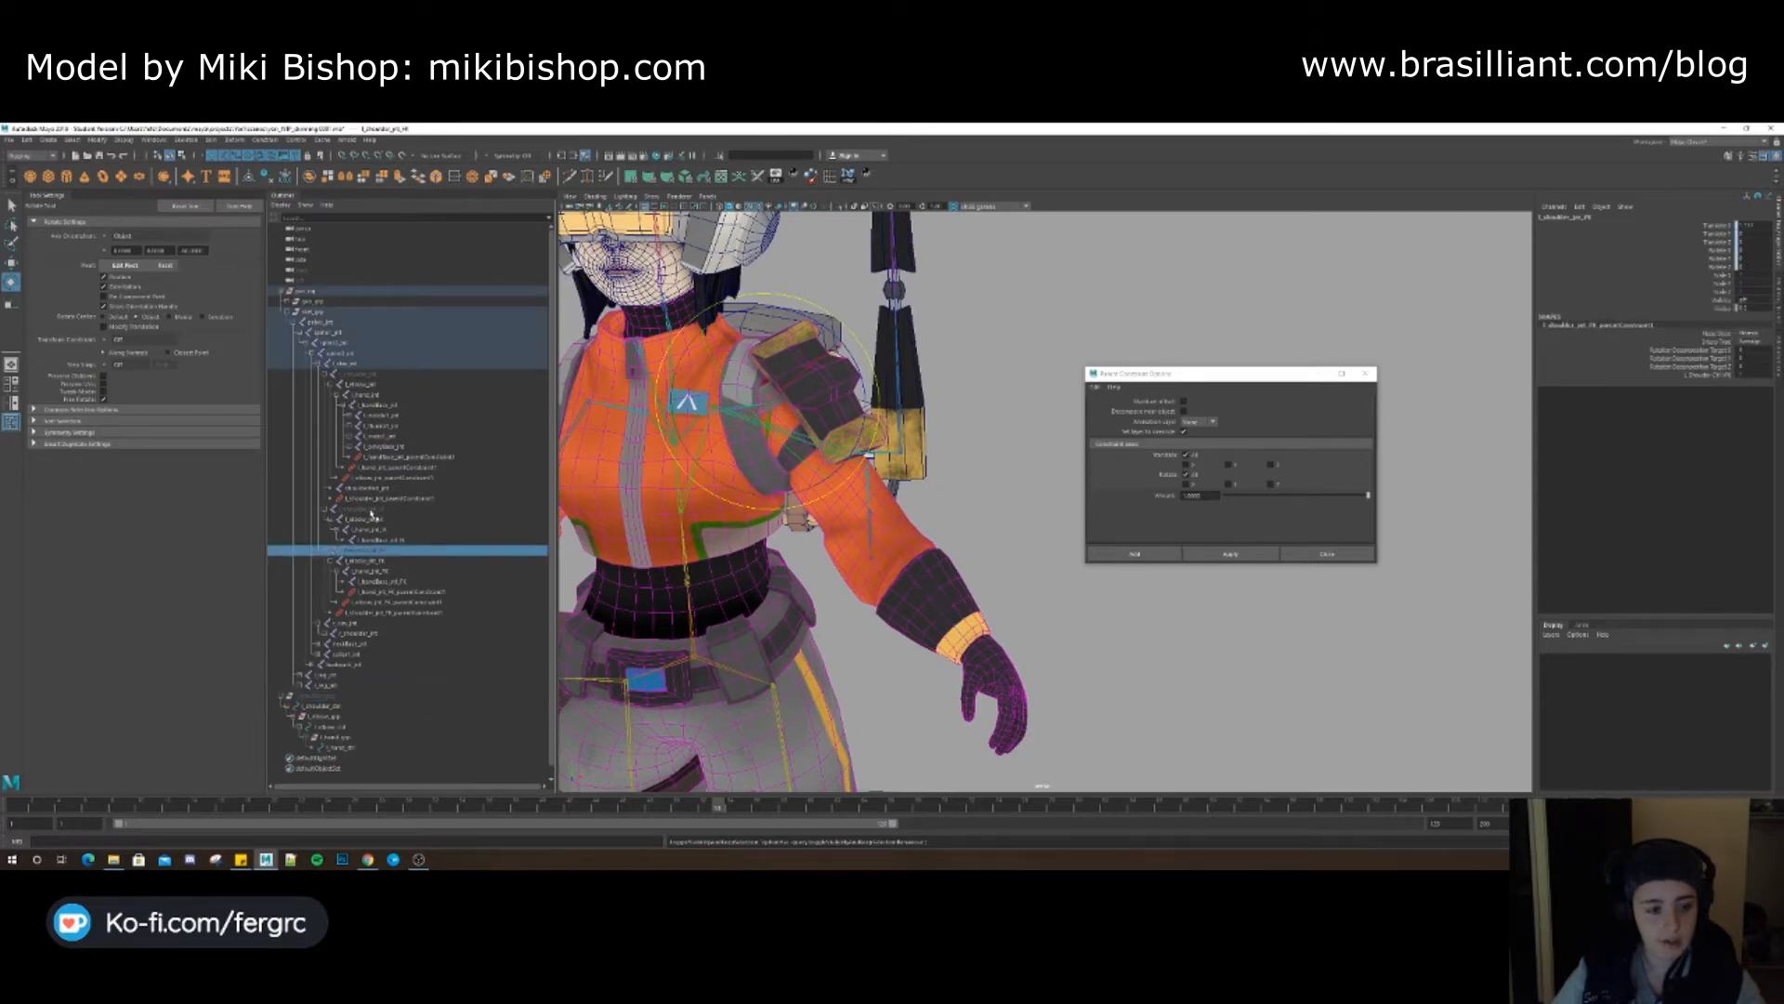
pyautogui.click(371, 509)
pyautogui.keyDown('alt'); pyautogui.moveTo(920, 567); pyautogui.dragTo(987, 520); pyautogui.keyUp('alt')
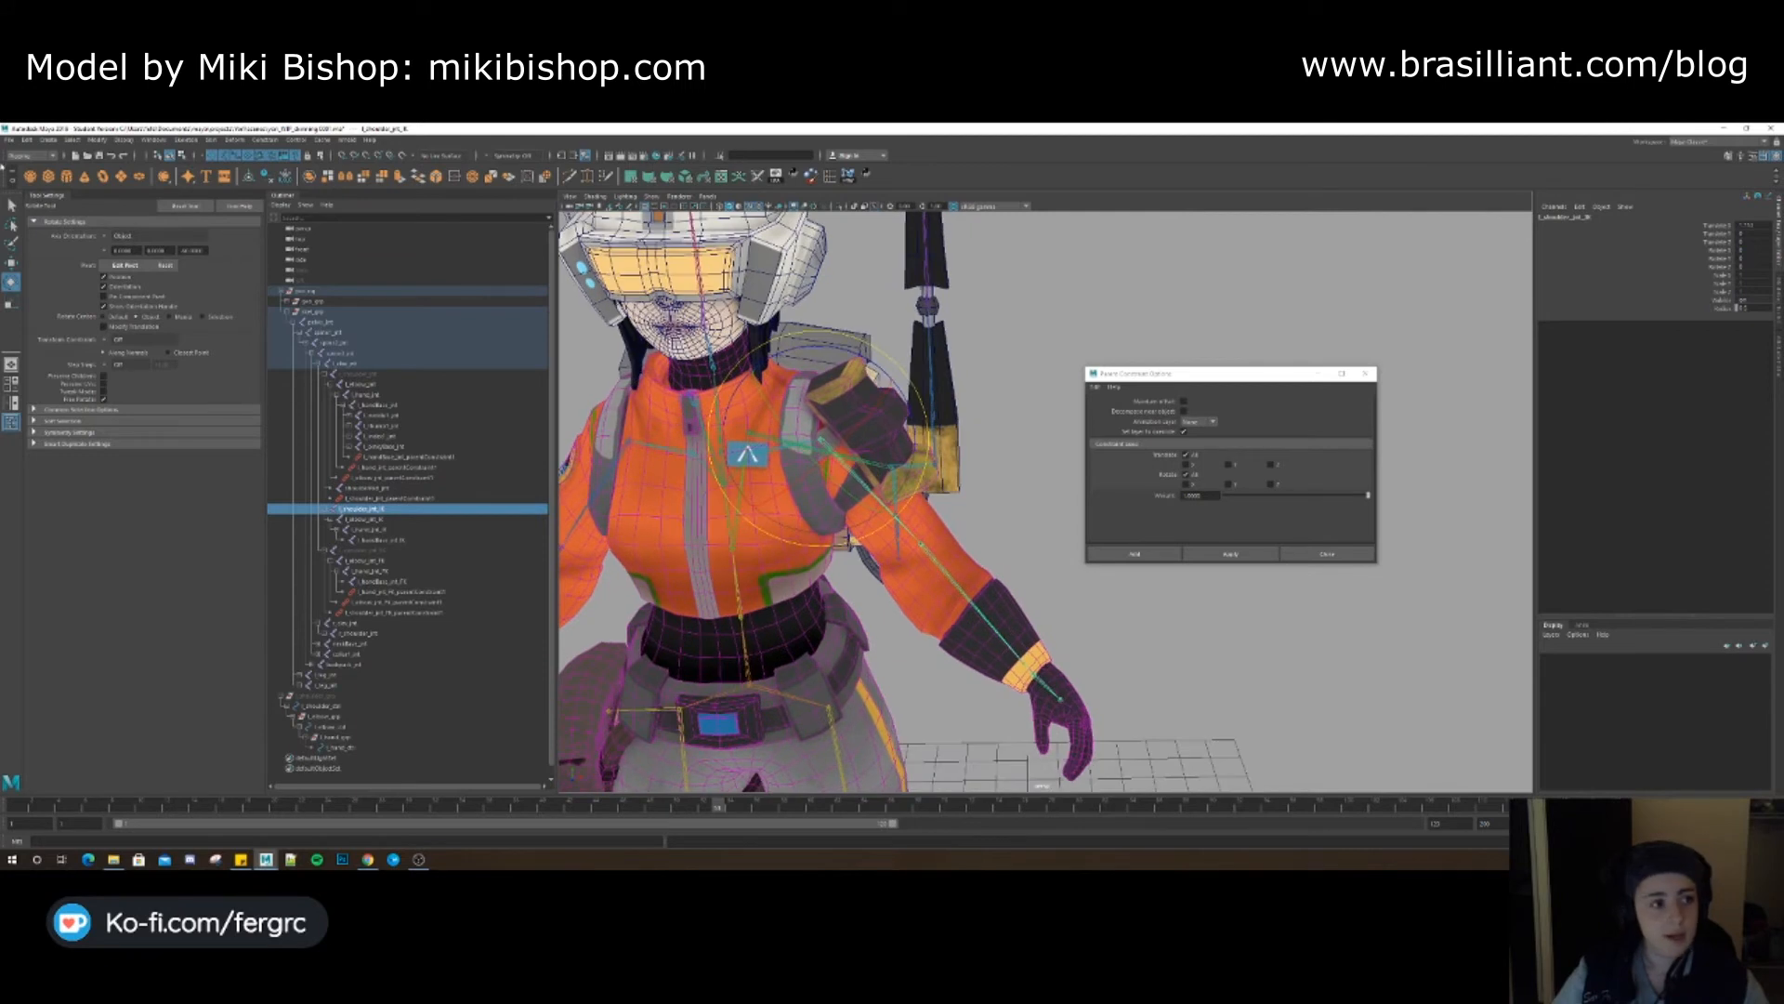
# Create a Rotate-Plane Solver IK handle from the left shoulder IK joint to the left hand IK joint
pyautogui.click(186, 139)
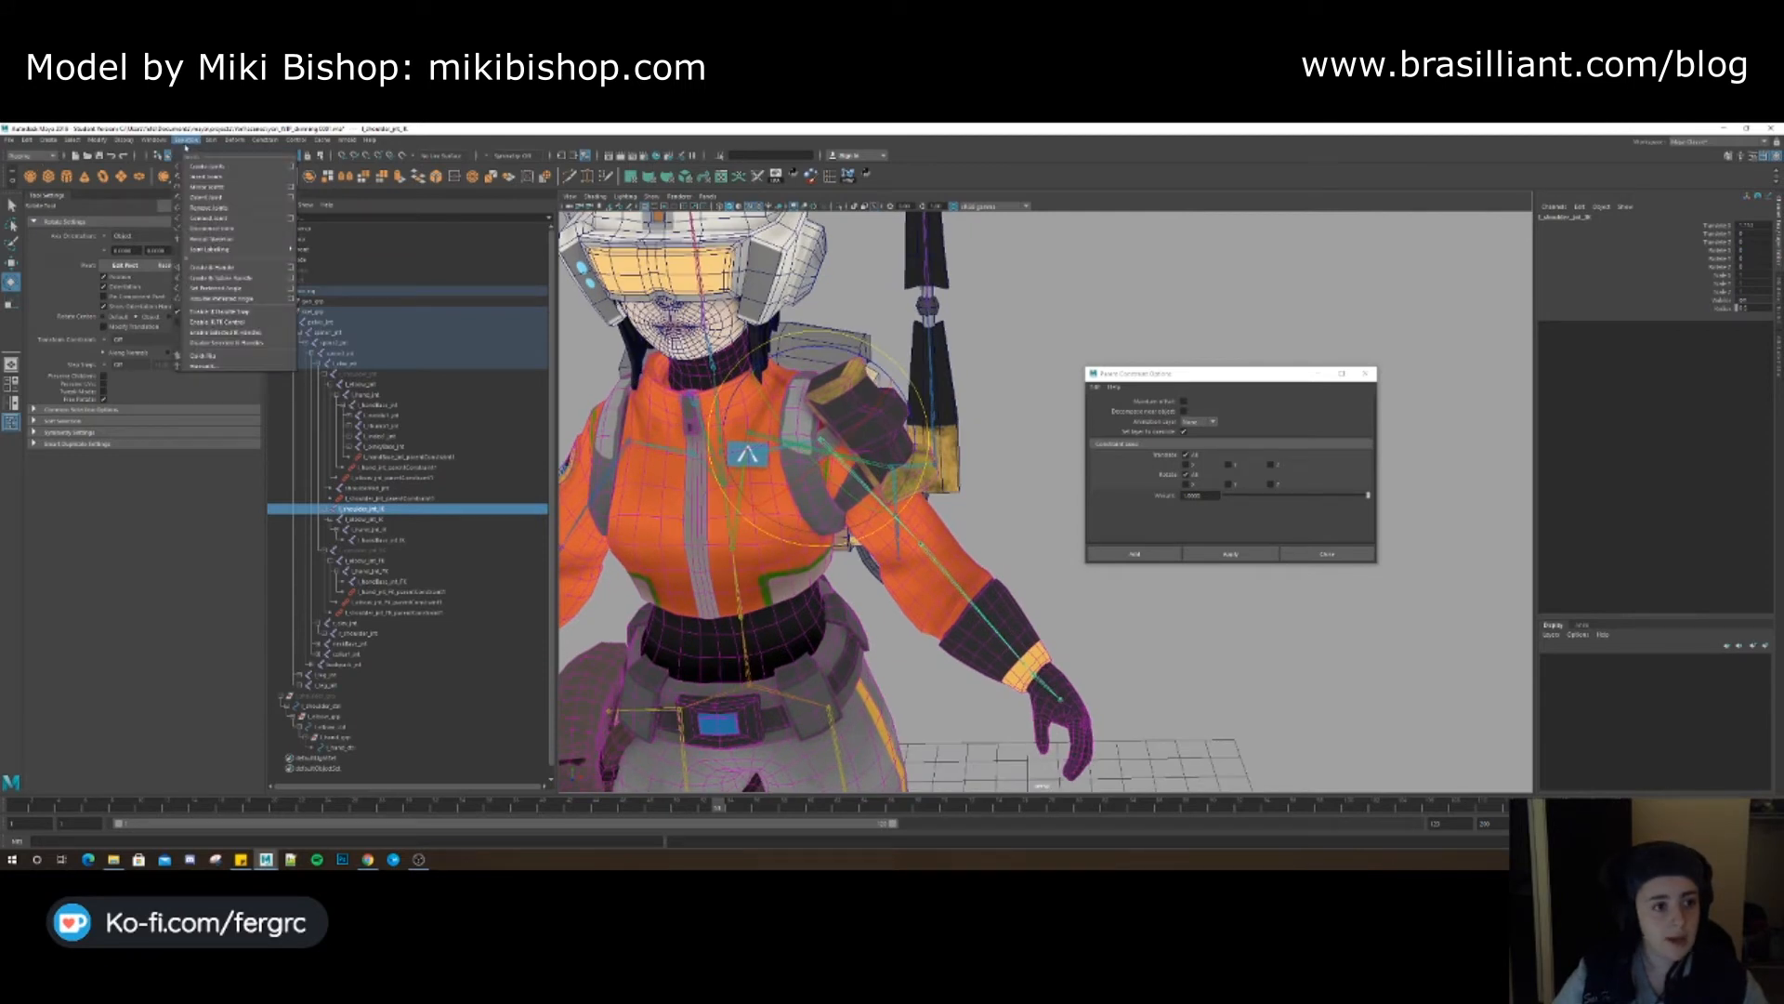
pyautogui.click(291, 267)
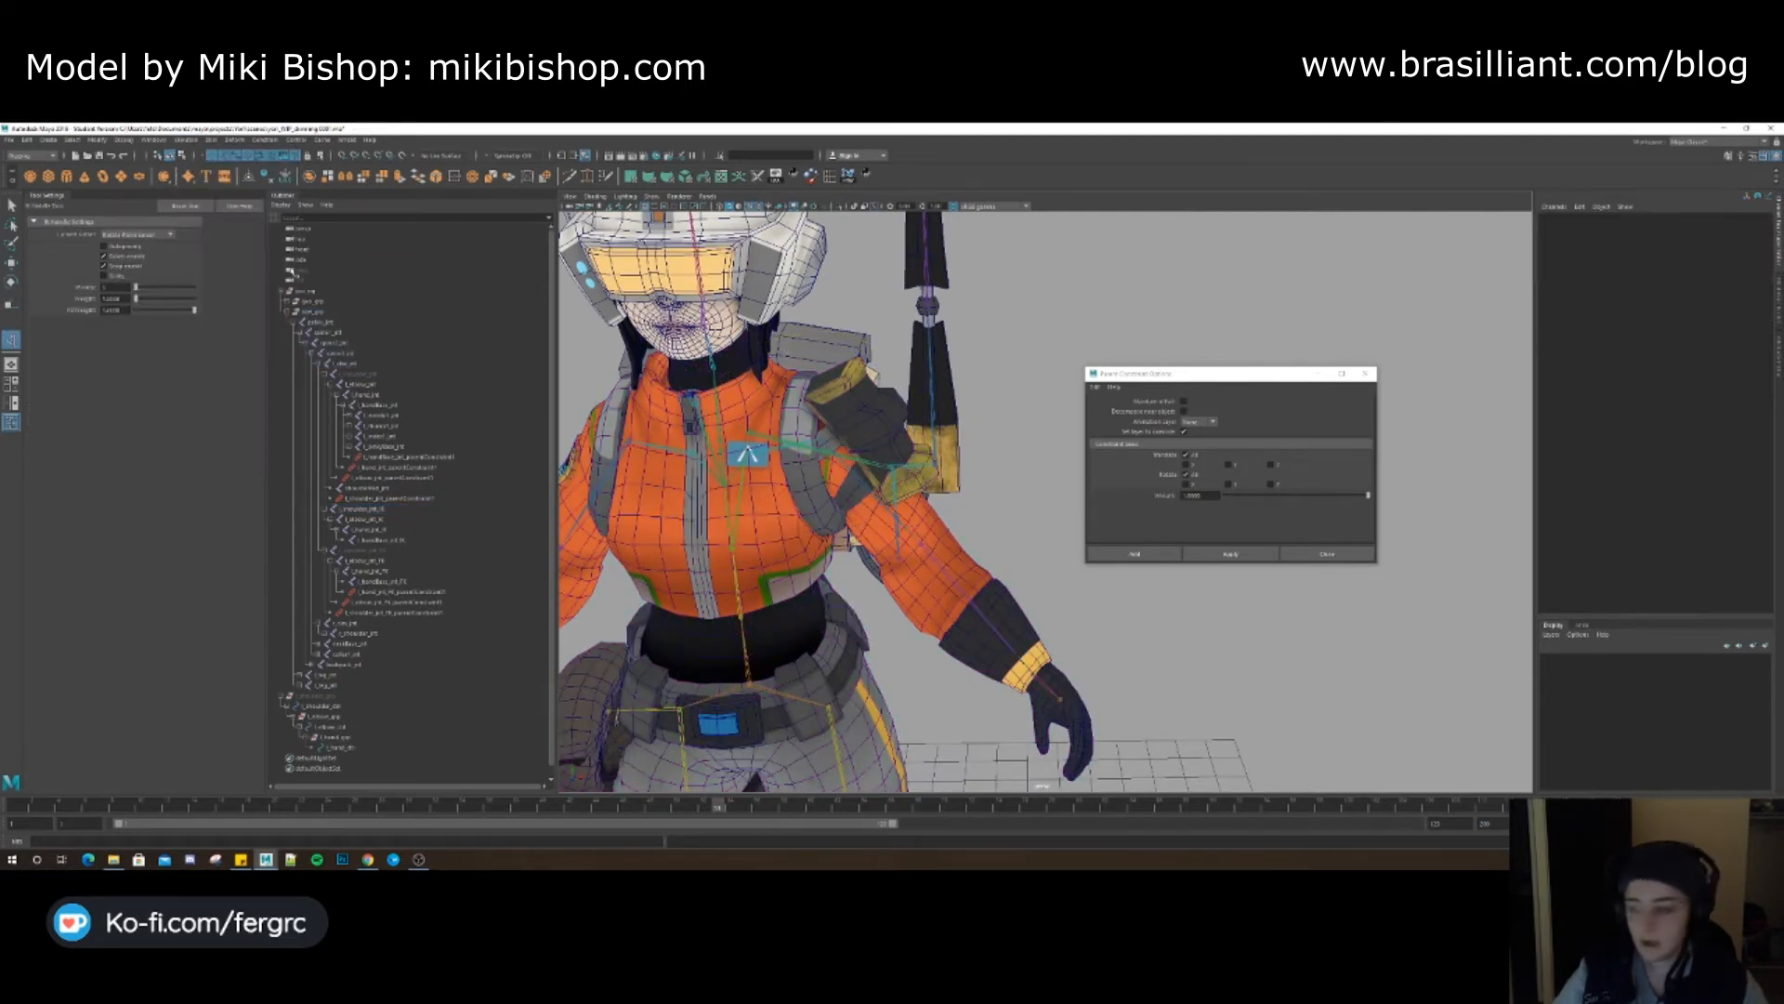
pyautogui.click(122, 235)
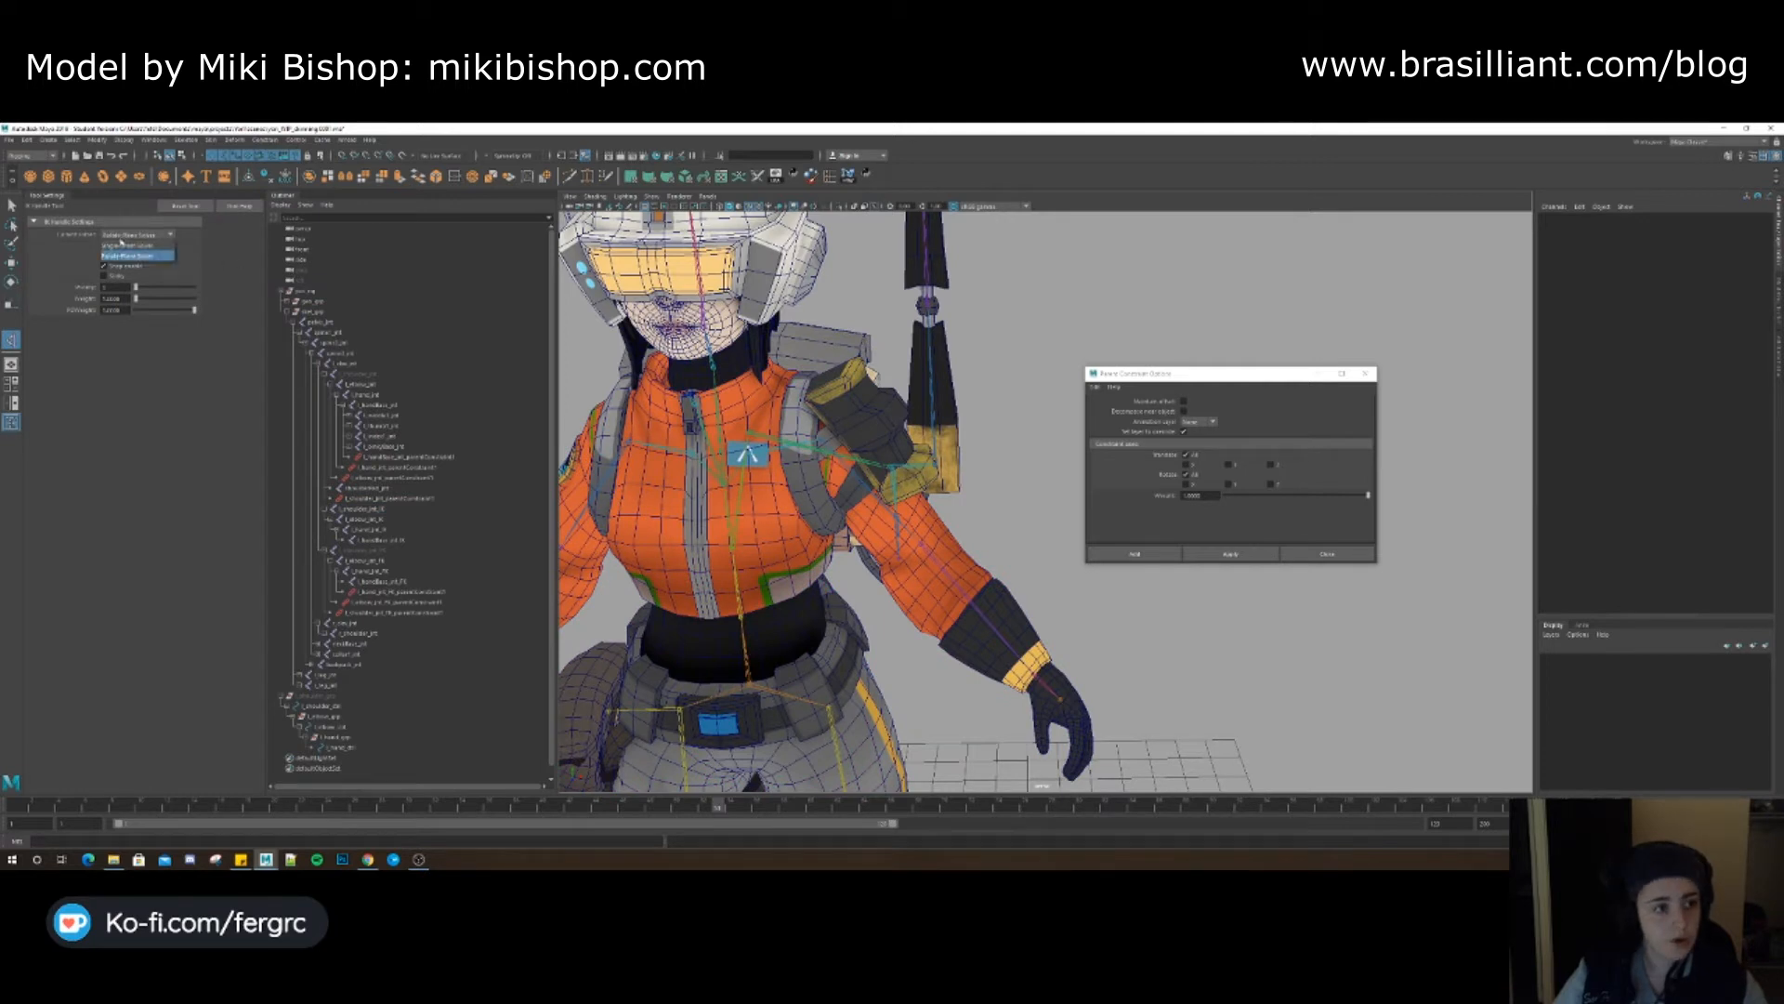
pyautogui.click(123, 256)
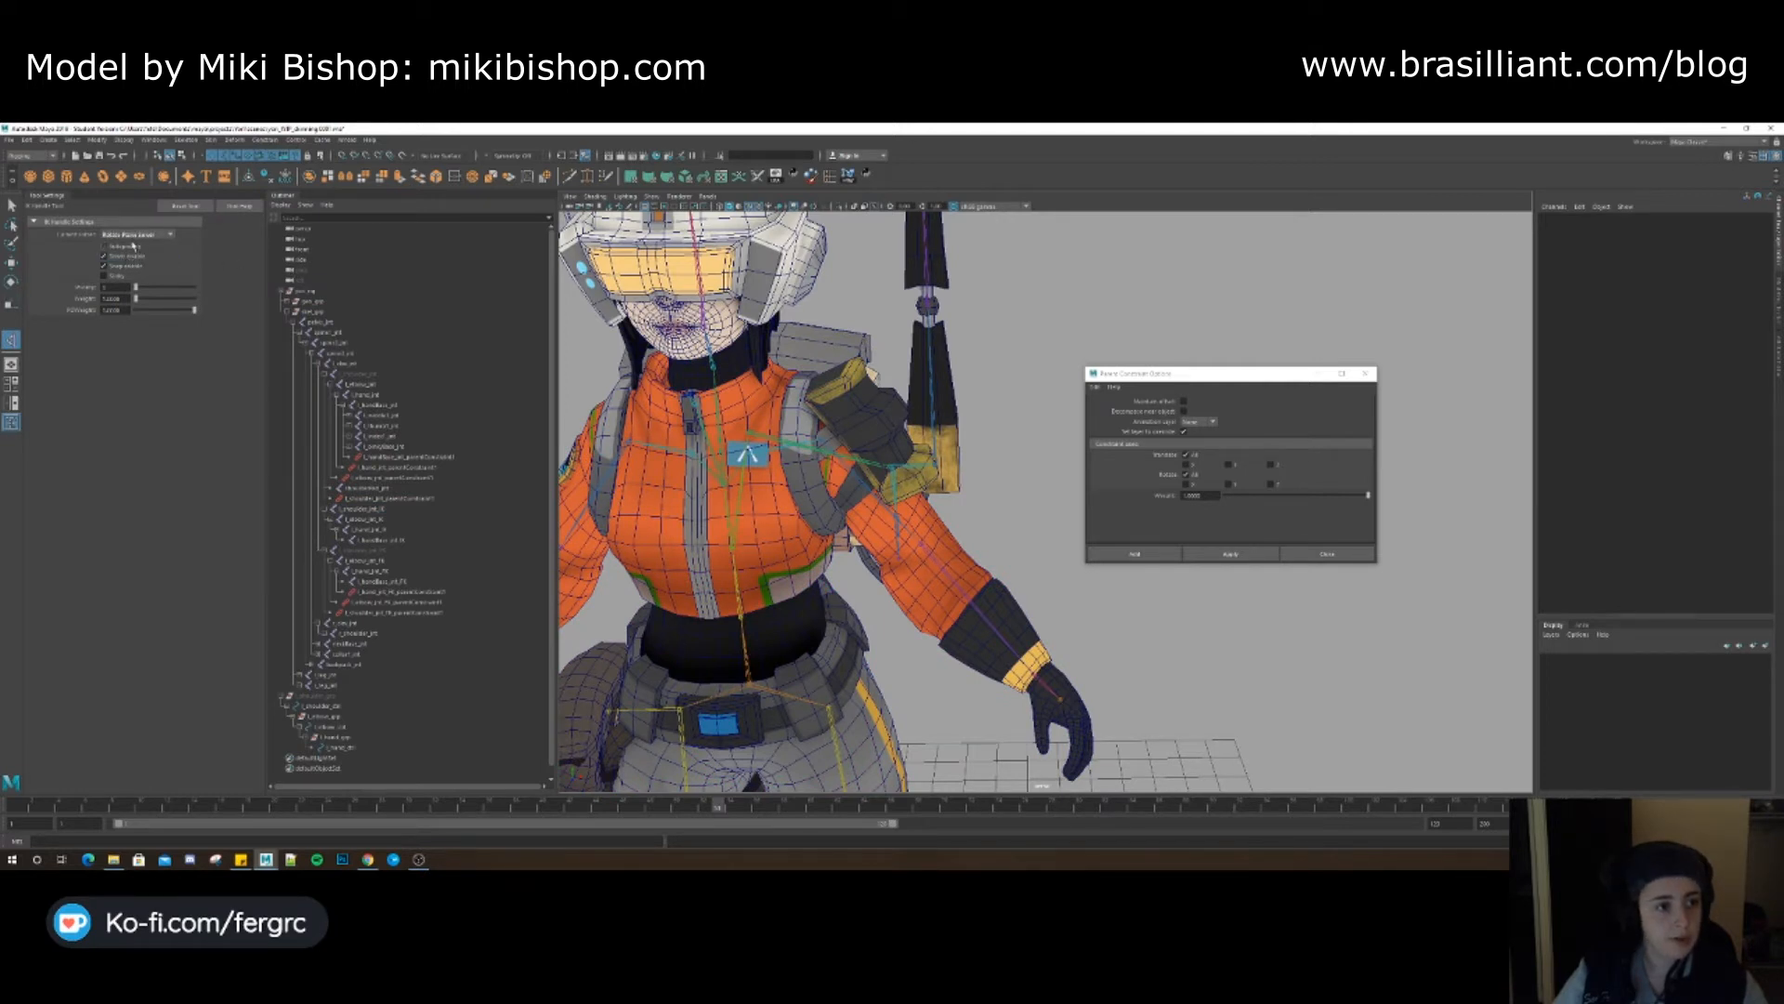
pyautogui.keyDown('alt'); pyautogui.moveTo(892, 520); pyautogui.dragTo(873, 481); pyautogui.keyUp('alt')
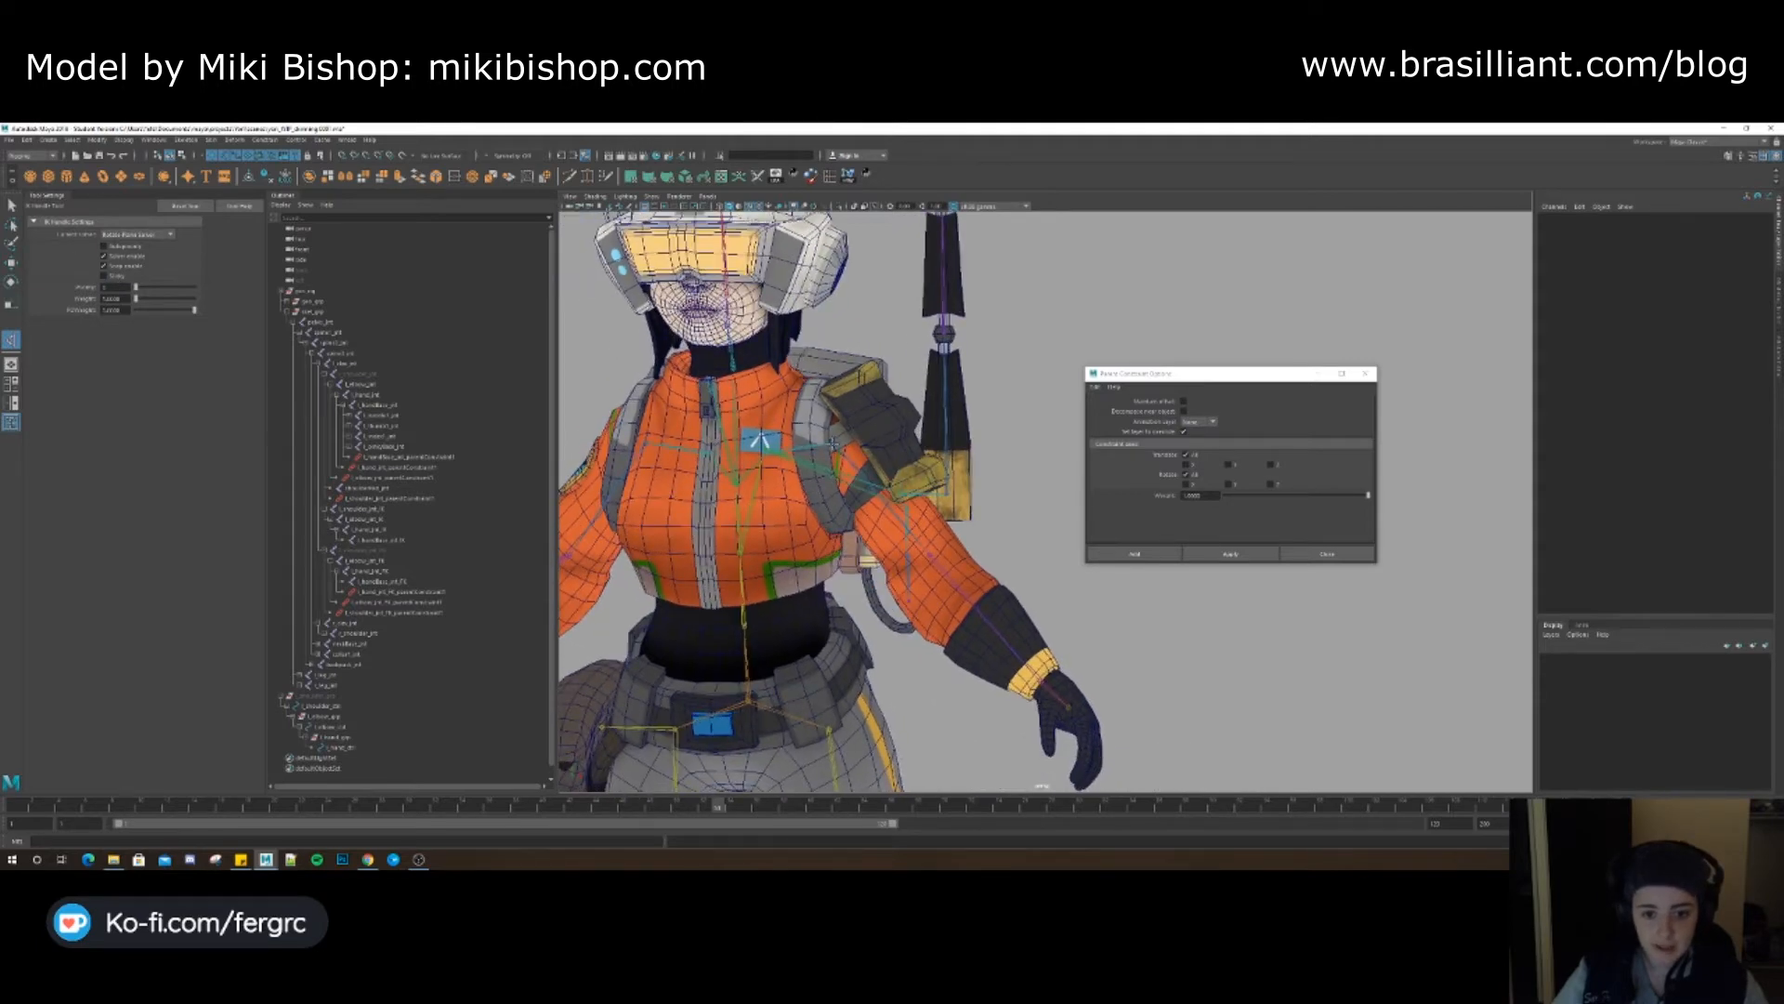
pyautogui.click(833, 444)
pyautogui.keyDown('alt'); pyautogui.moveTo(837, 455); pyautogui.dragTo(773, 386, button='middle'); pyautogui.keyUp('alt')
pyautogui.keyDown('alt'); pyautogui.moveTo(772, 386); pyautogui.dragTo(743, 409); pyautogui.keyUp('alt')
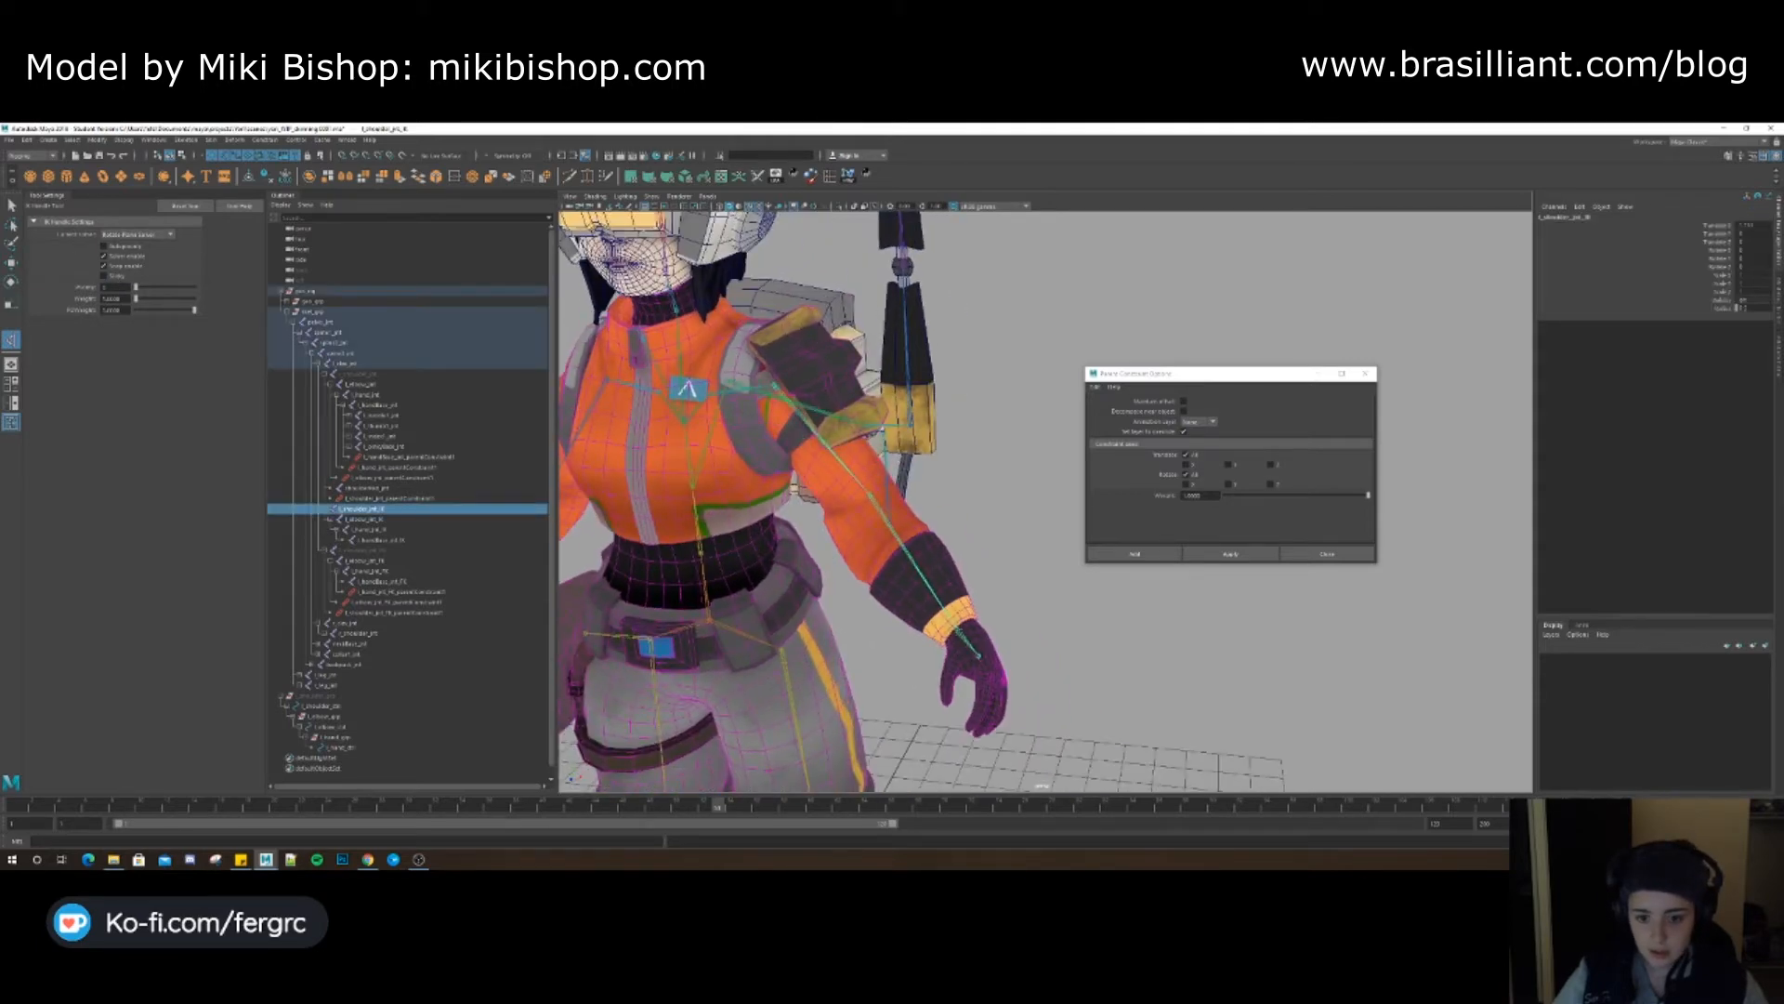
pyautogui.click(957, 622)
pyautogui.keyDown('alt'); pyautogui.moveTo(957, 621); pyautogui.dragTo(931, 577); pyautogui.keyUp('alt')
pyautogui.press('w')
pyautogui.hotkey('ctrl', 'z')
pyautogui.keyDown('alt'); pyautogui.moveTo(849, 446); pyautogui.dragTo(955, 563); pyautogui.keyUp('alt')
# Set the FK weight to 0 on the left hand base, hand, elbow and shoulder parent constraints and select the wrist IK handle
pyautogui.click(391, 457)
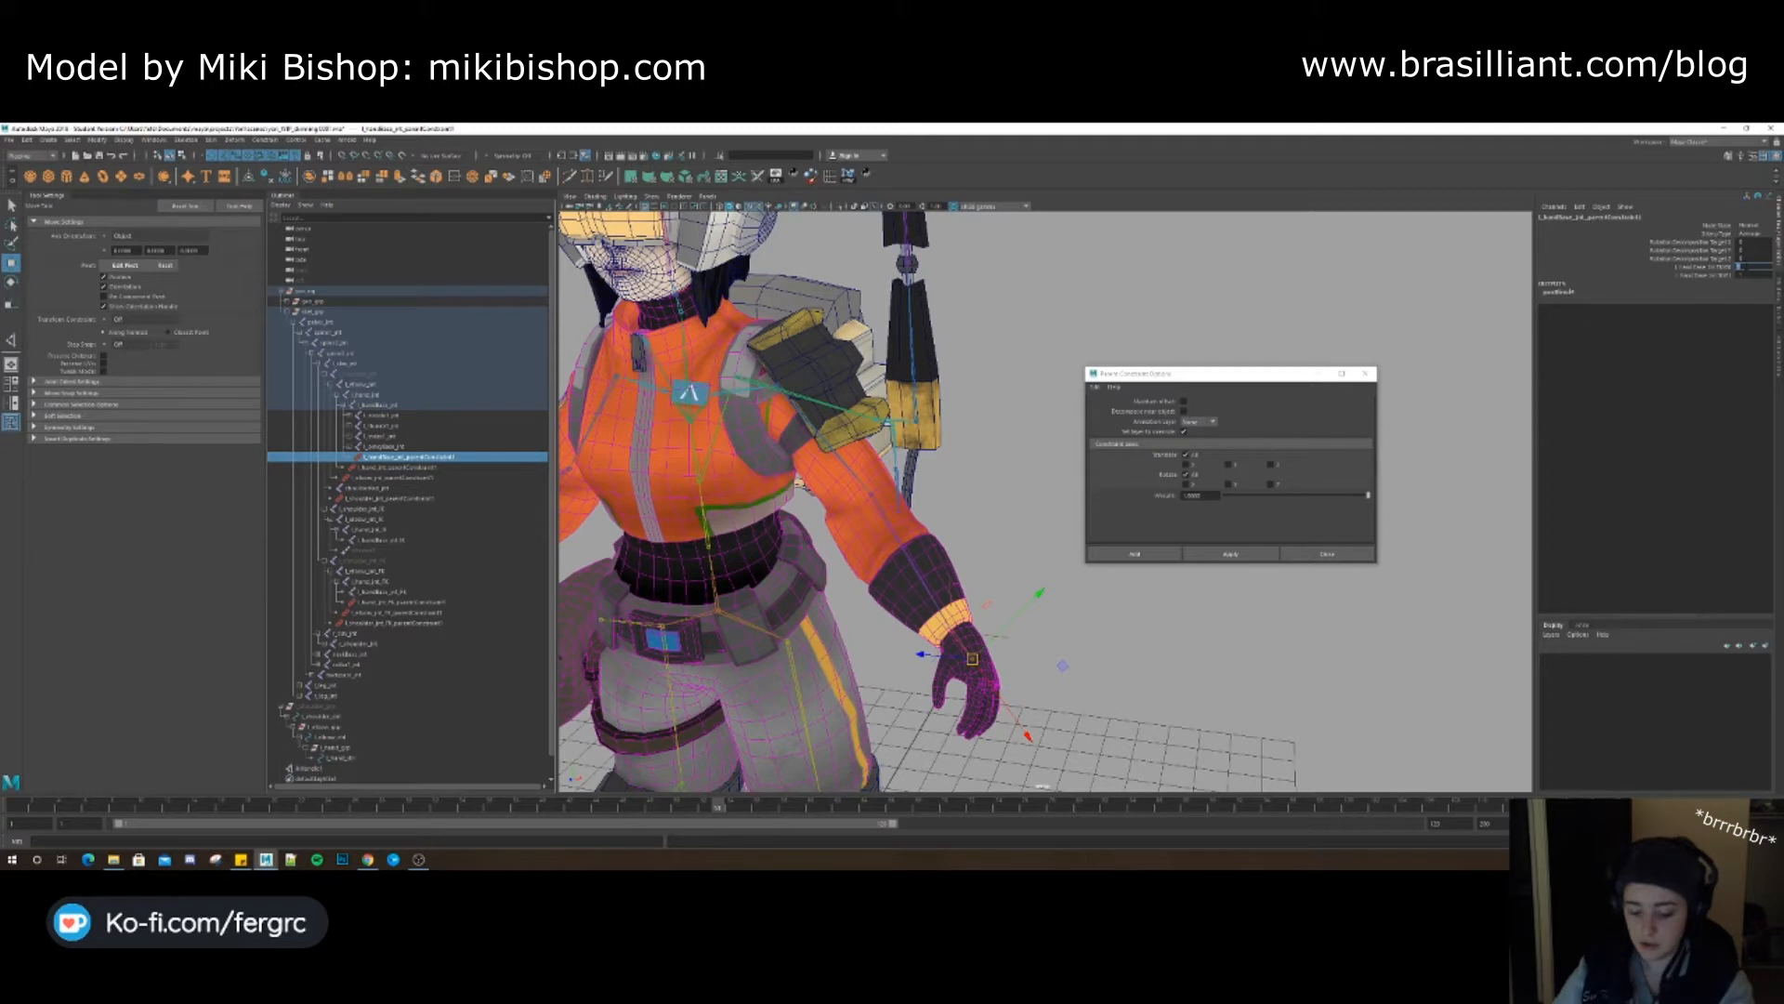
pyautogui.click(299, 467)
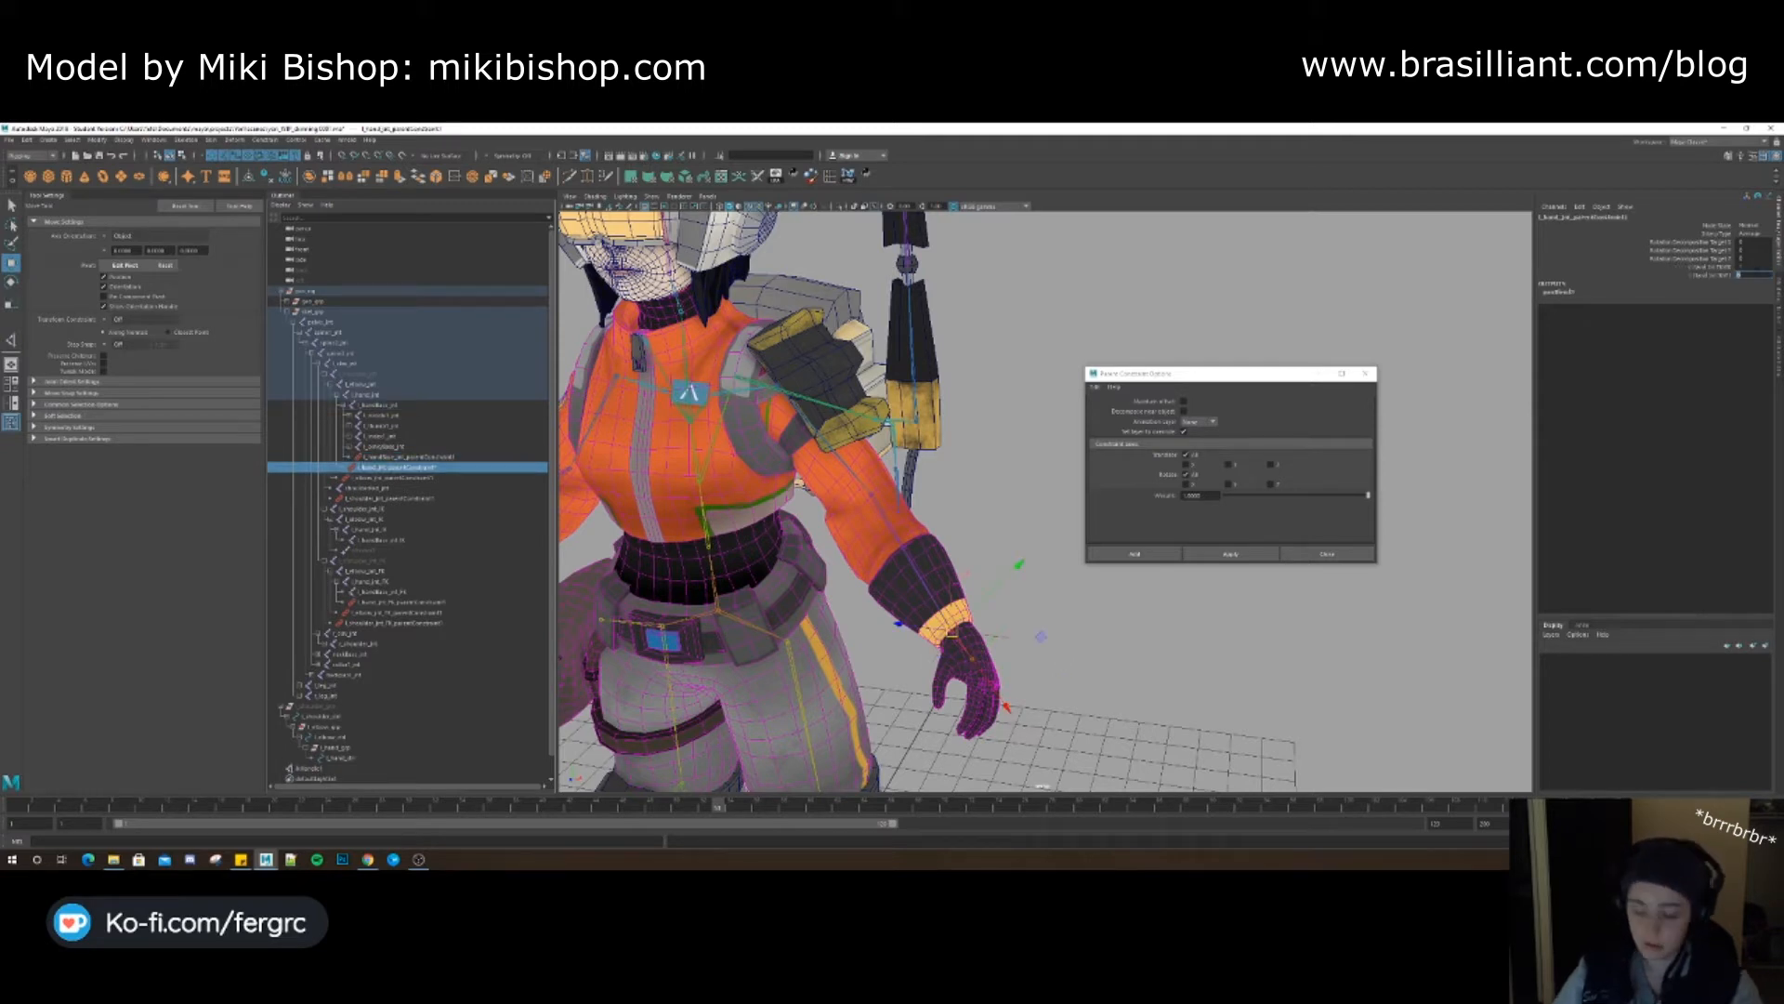
pyautogui.click(437, 476)
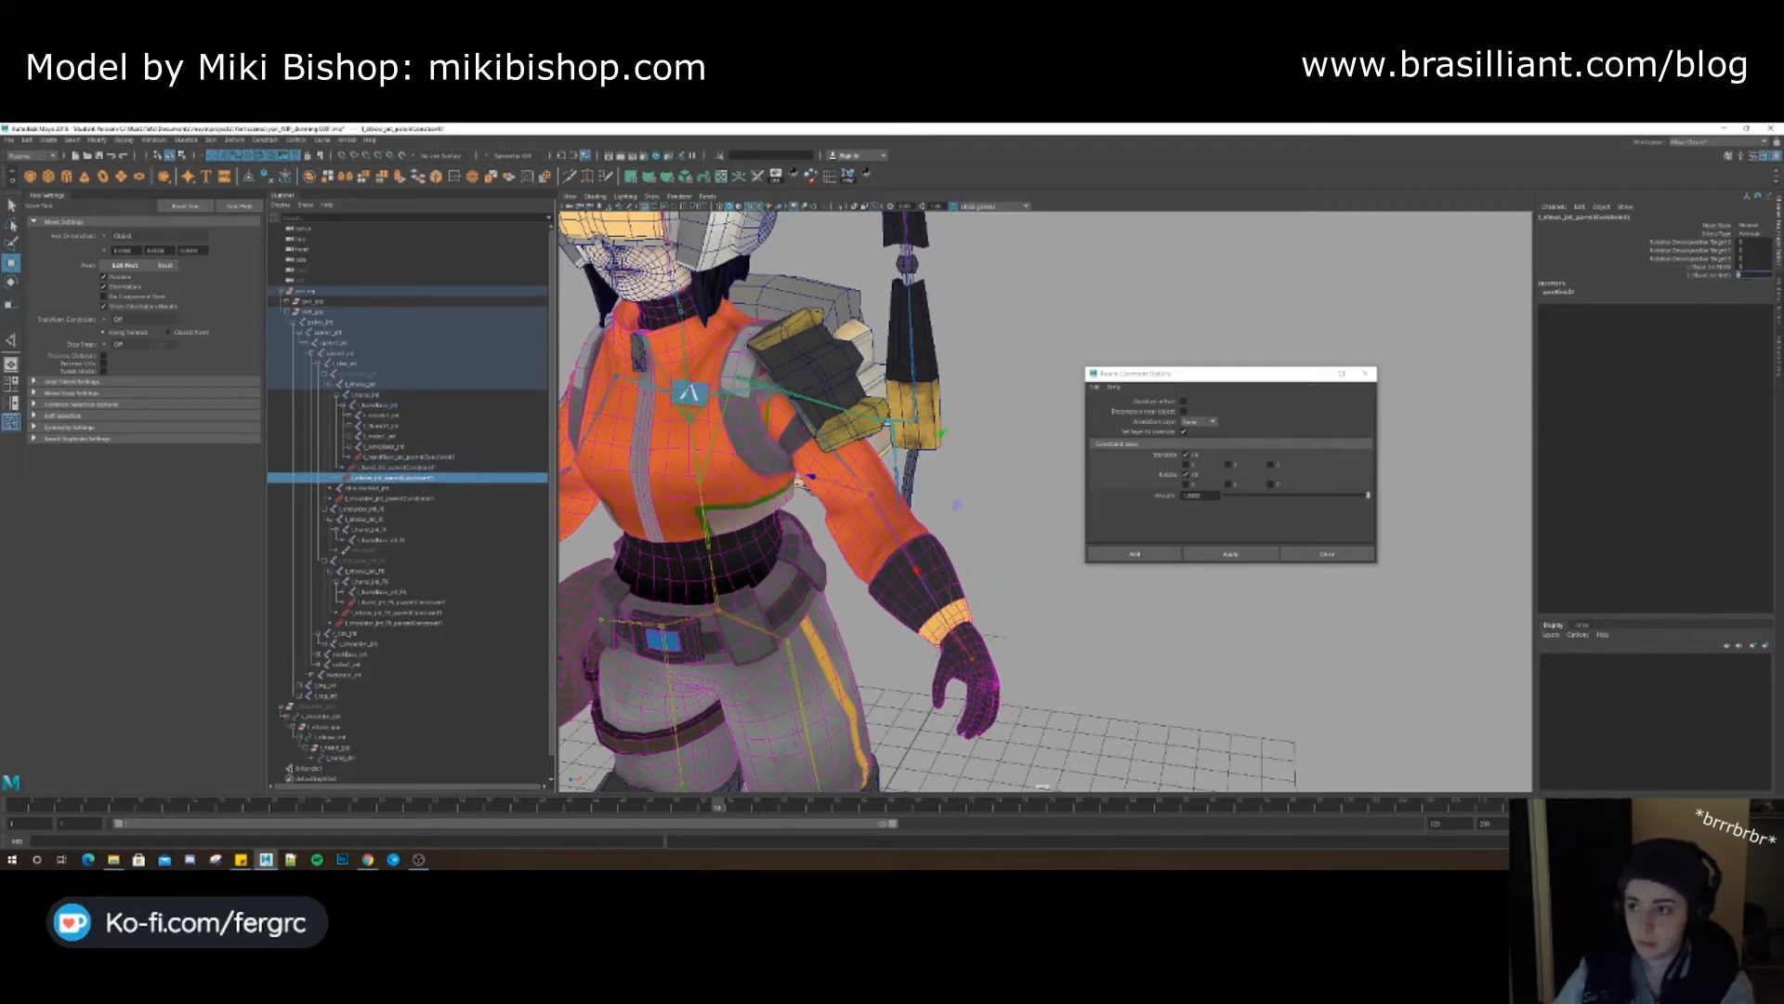
pyautogui.click(390, 498)
pyautogui.write('0')
pyautogui.press('Return')
pyautogui.click(1045, 606)
pyautogui.keyDown('alt'); pyautogui.moveTo(1046, 606); pyautogui.dragTo(916, 597); pyautogui.keyUp('alt')
pyautogui.click(1000, 637)
pyautogui.keyDown('alt'); pyautogui.moveTo(958, 465); pyautogui.dragTo(967, 568); pyautogui.keyUp('alt')
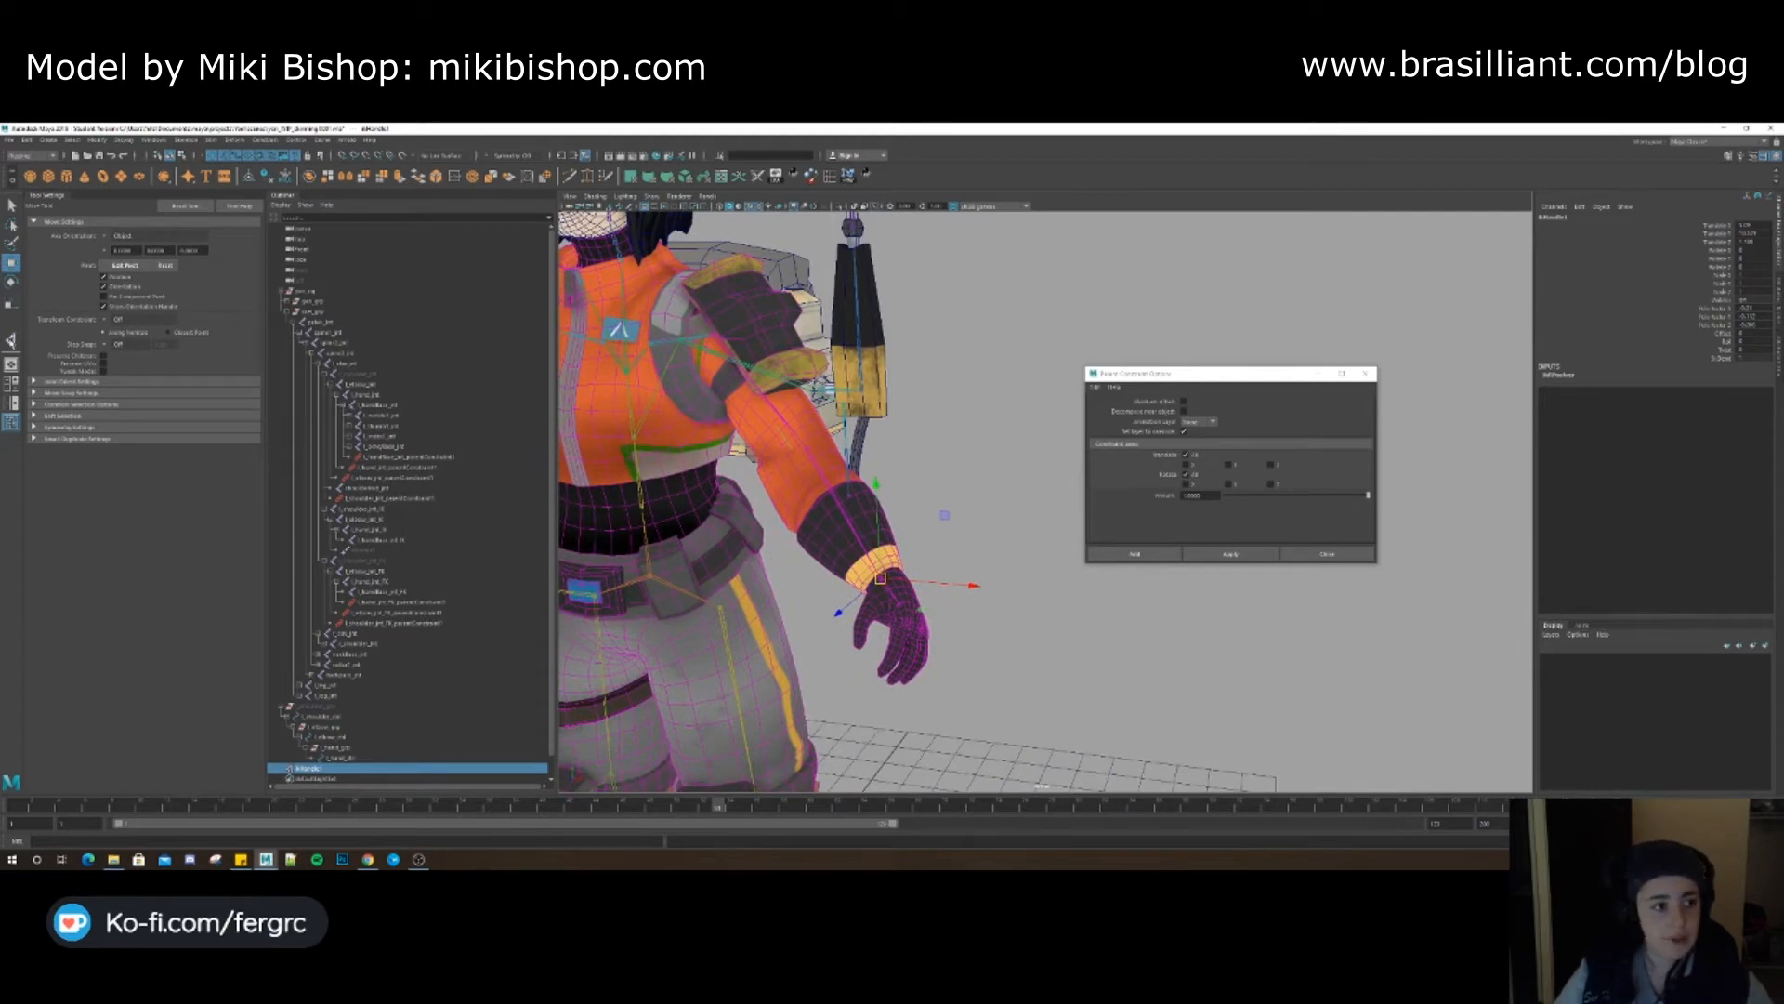
# Create a Single-Chain Solver IK handle from the left hand IK joint to the left hand base IK joint
pyautogui.click(11, 341)
pyautogui.keyDown('alt'); pyautogui.moveTo(859, 549); pyautogui.dragTo(910, 606); pyautogui.keyUp('alt')
pyautogui.click(123, 236)
pyautogui.click(128, 246)
pyautogui.scroll(4, 911, 606)
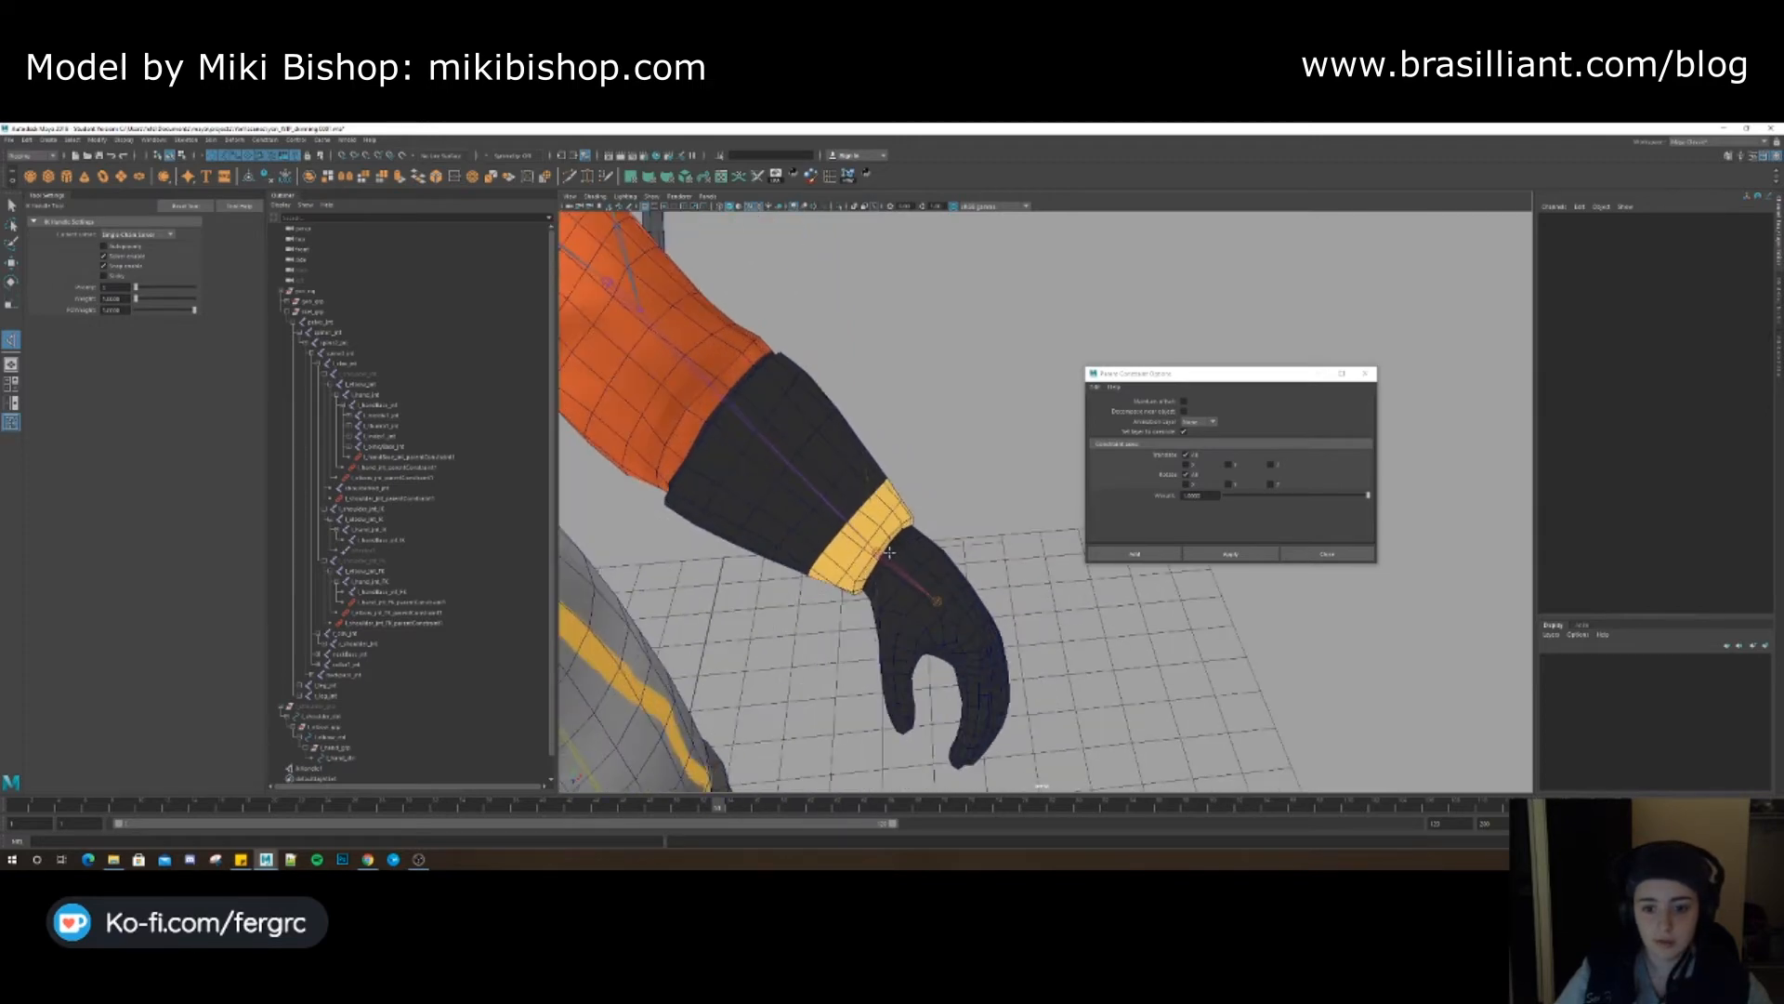
pyautogui.click(876, 554)
pyautogui.click(937, 601)
pyautogui.keyDown('alt'); pyautogui.moveTo(936, 600); pyautogui.dragTo(1003, 485); pyautogui.keyUp('alt')
pyautogui.click(914, 452)
# Create a NURBS circle at the origin for the left hand IK control
pyautogui.scroll(-4, 913, 452)
pyautogui.click(48, 139)
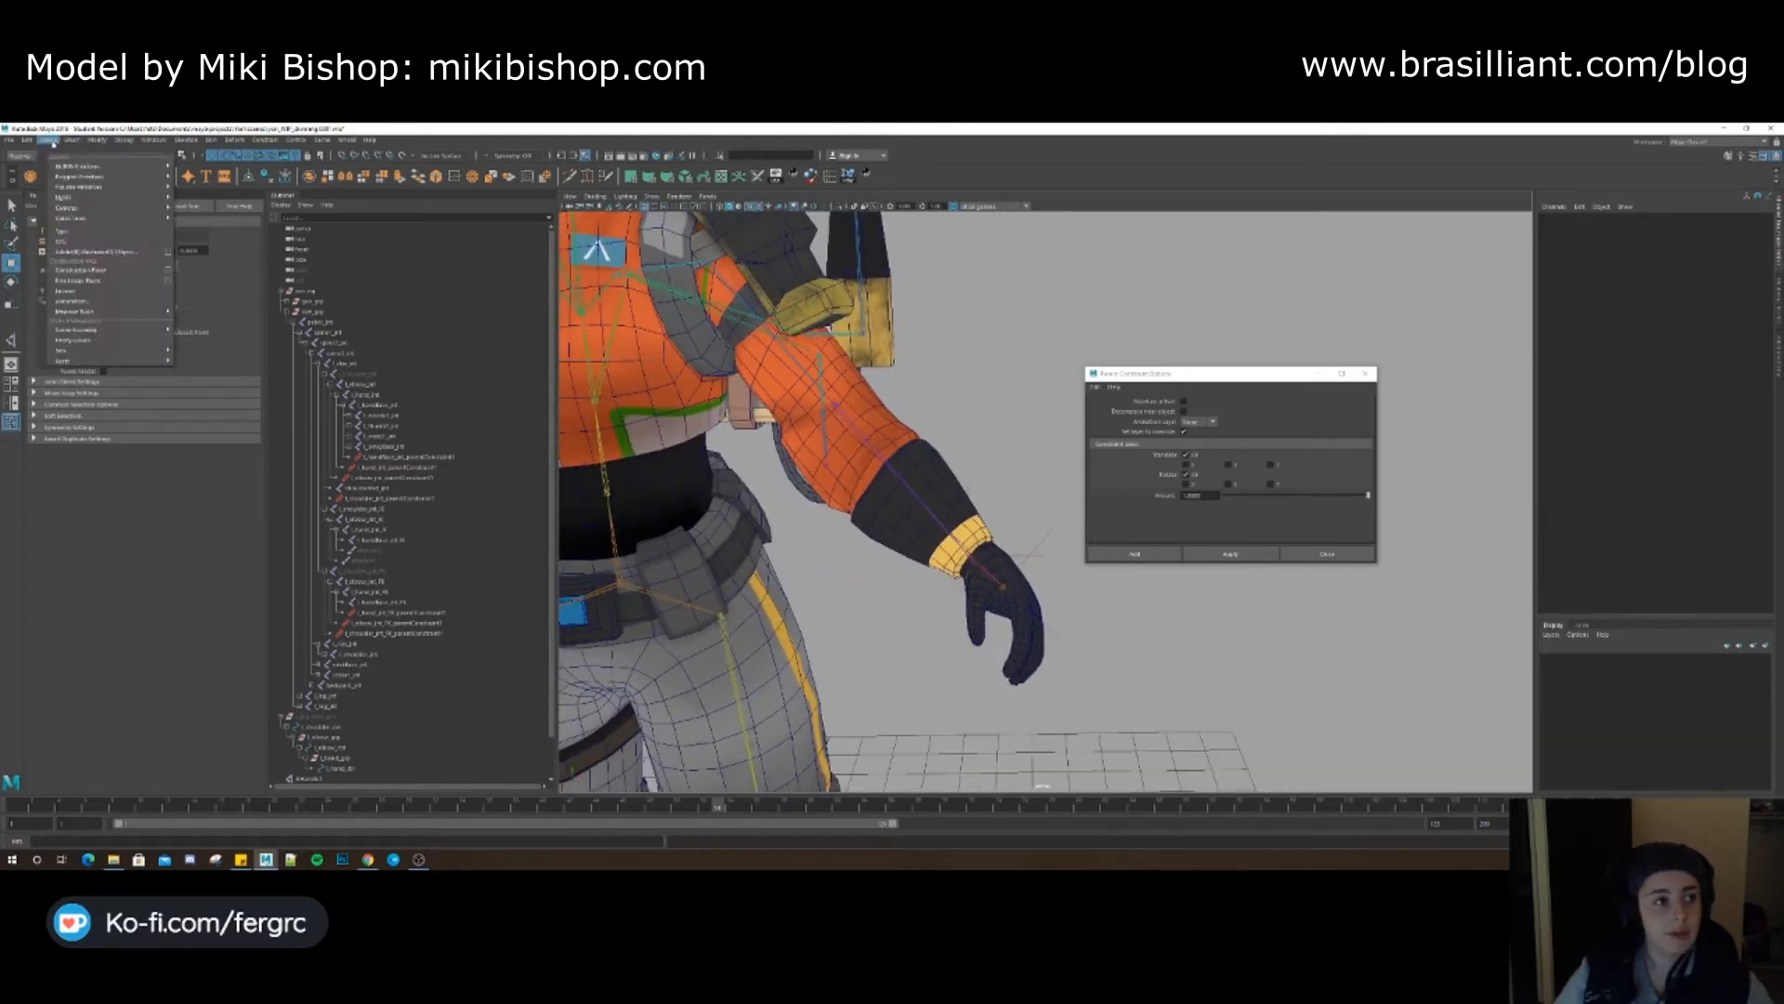
pyautogui.moveTo(58, 167)
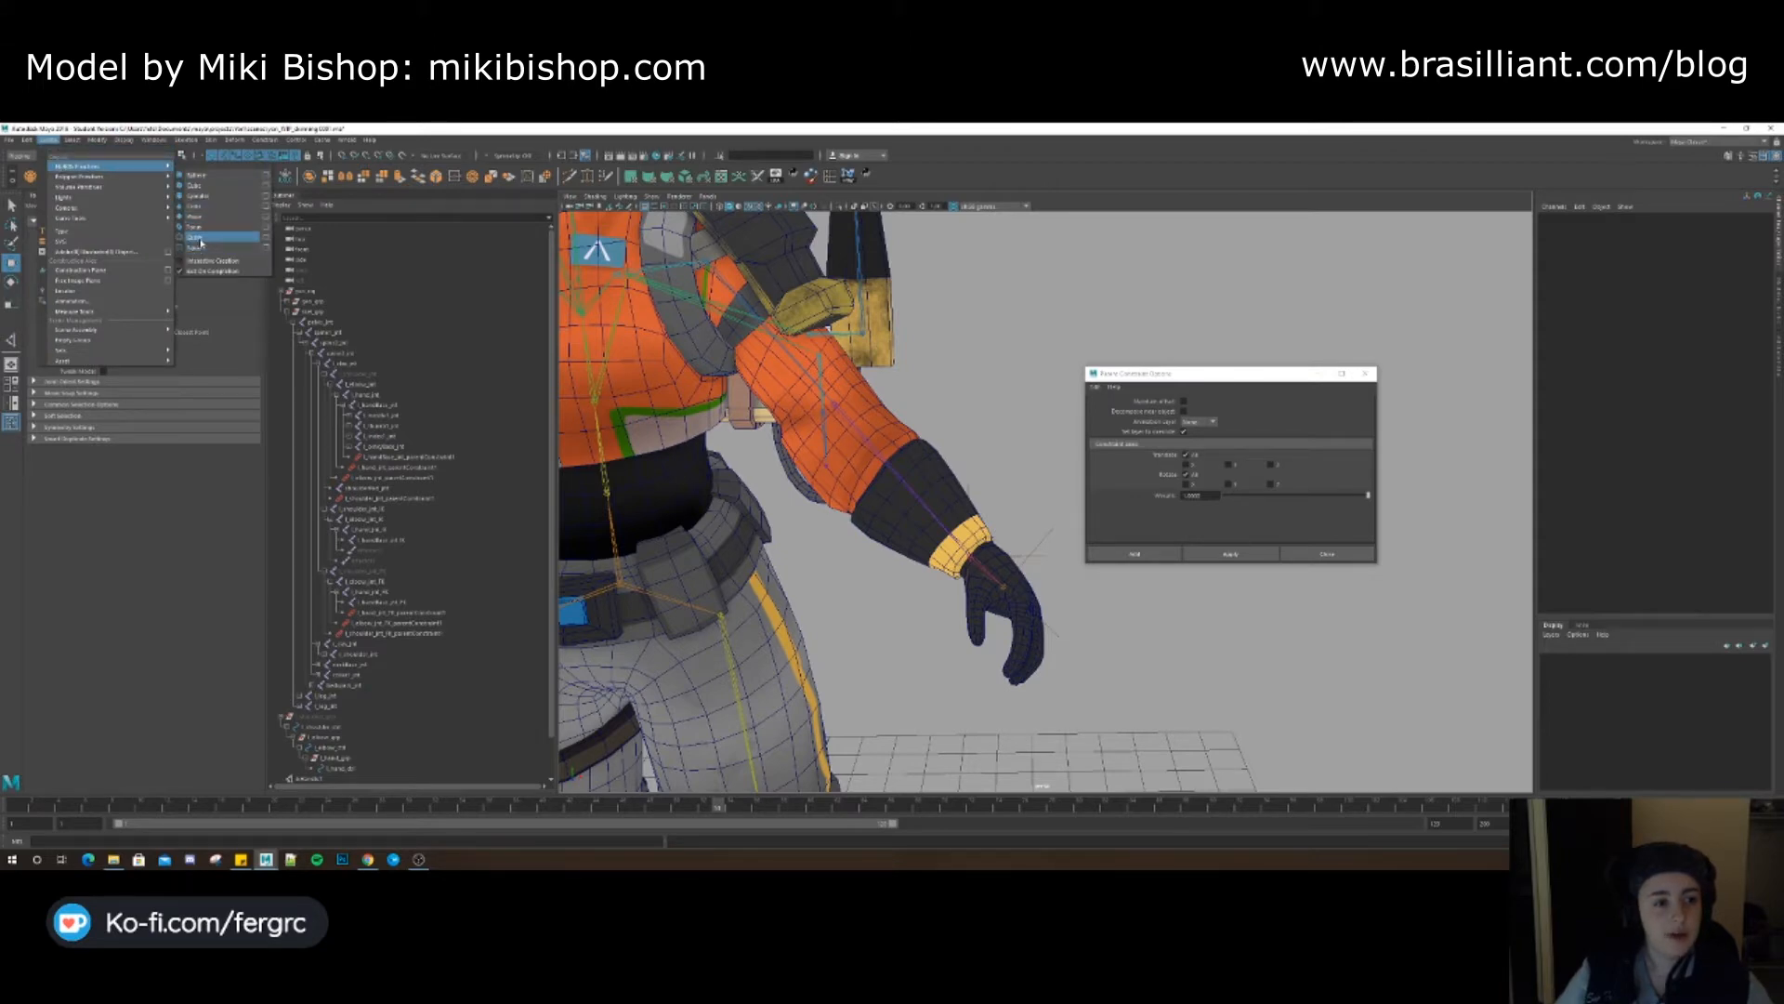
pyautogui.click(200, 242)
pyautogui.scroll(-10, 801, 394)
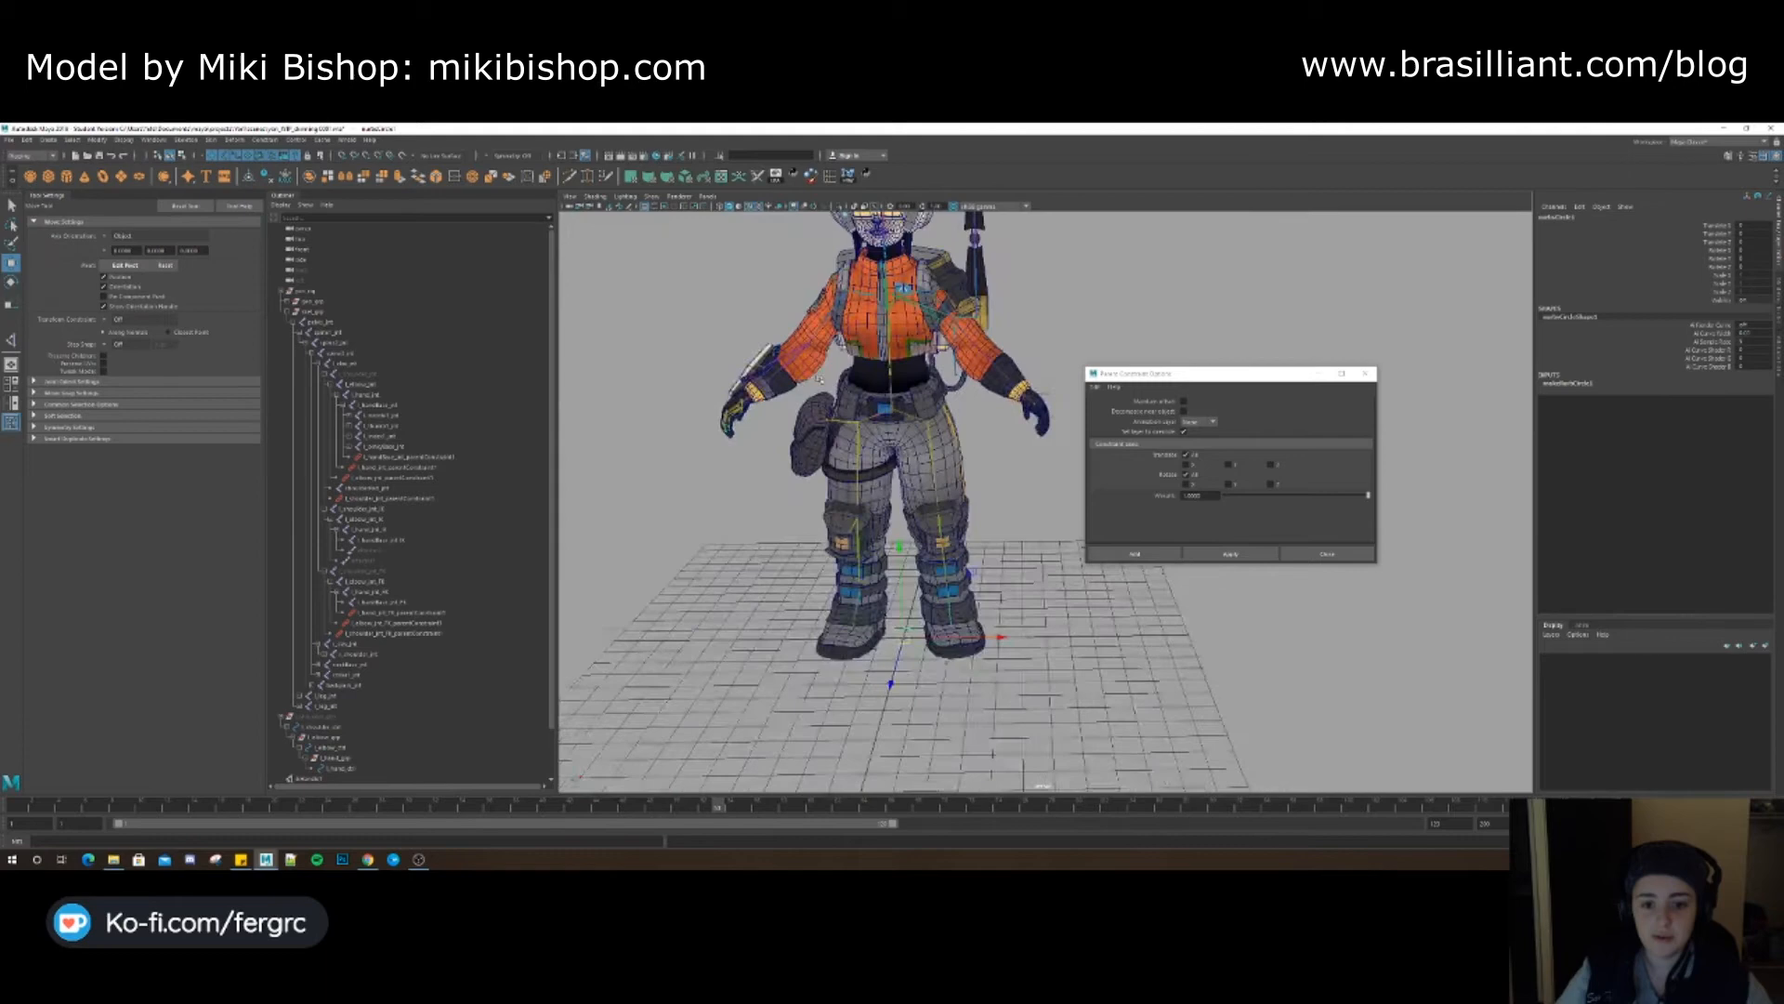
# Snap the new circle to the left hand IK joint with a parent constraint without offset
pyautogui.keyDown('alt'); pyautogui.moveTo(801, 394); pyautogui.dragTo(952, 349, button='right'); pyautogui.keyUp('alt')
pyautogui.keyDown('alt'); pyautogui.moveTo(953, 349); pyautogui.dragTo(855, 491, button='middle'); pyautogui.keyUp('alt')
pyautogui.keyDown('alt'); pyautogui.moveTo(855, 490); pyautogui.dragTo(1027, 455); pyautogui.keyUp('alt')
pyautogui.keyDown('alt'); pyautogui.moveTo(1027, 455); pyautogui.dragTo(974, 506, button='right'); pyautogui.keyUp('alt')
pyautogui.press('q')
pyautogui.keyDown('alt'); pyautogui.moveTo(974, 506); pyautogui.dragTo(898, 646); pyautogui.keyUp('alt')
pyautogui.click(1029, 537)
pyautogui.keyDown('shift'); pyautogui.click(891, 646); pyautogui.keyUp('shift')
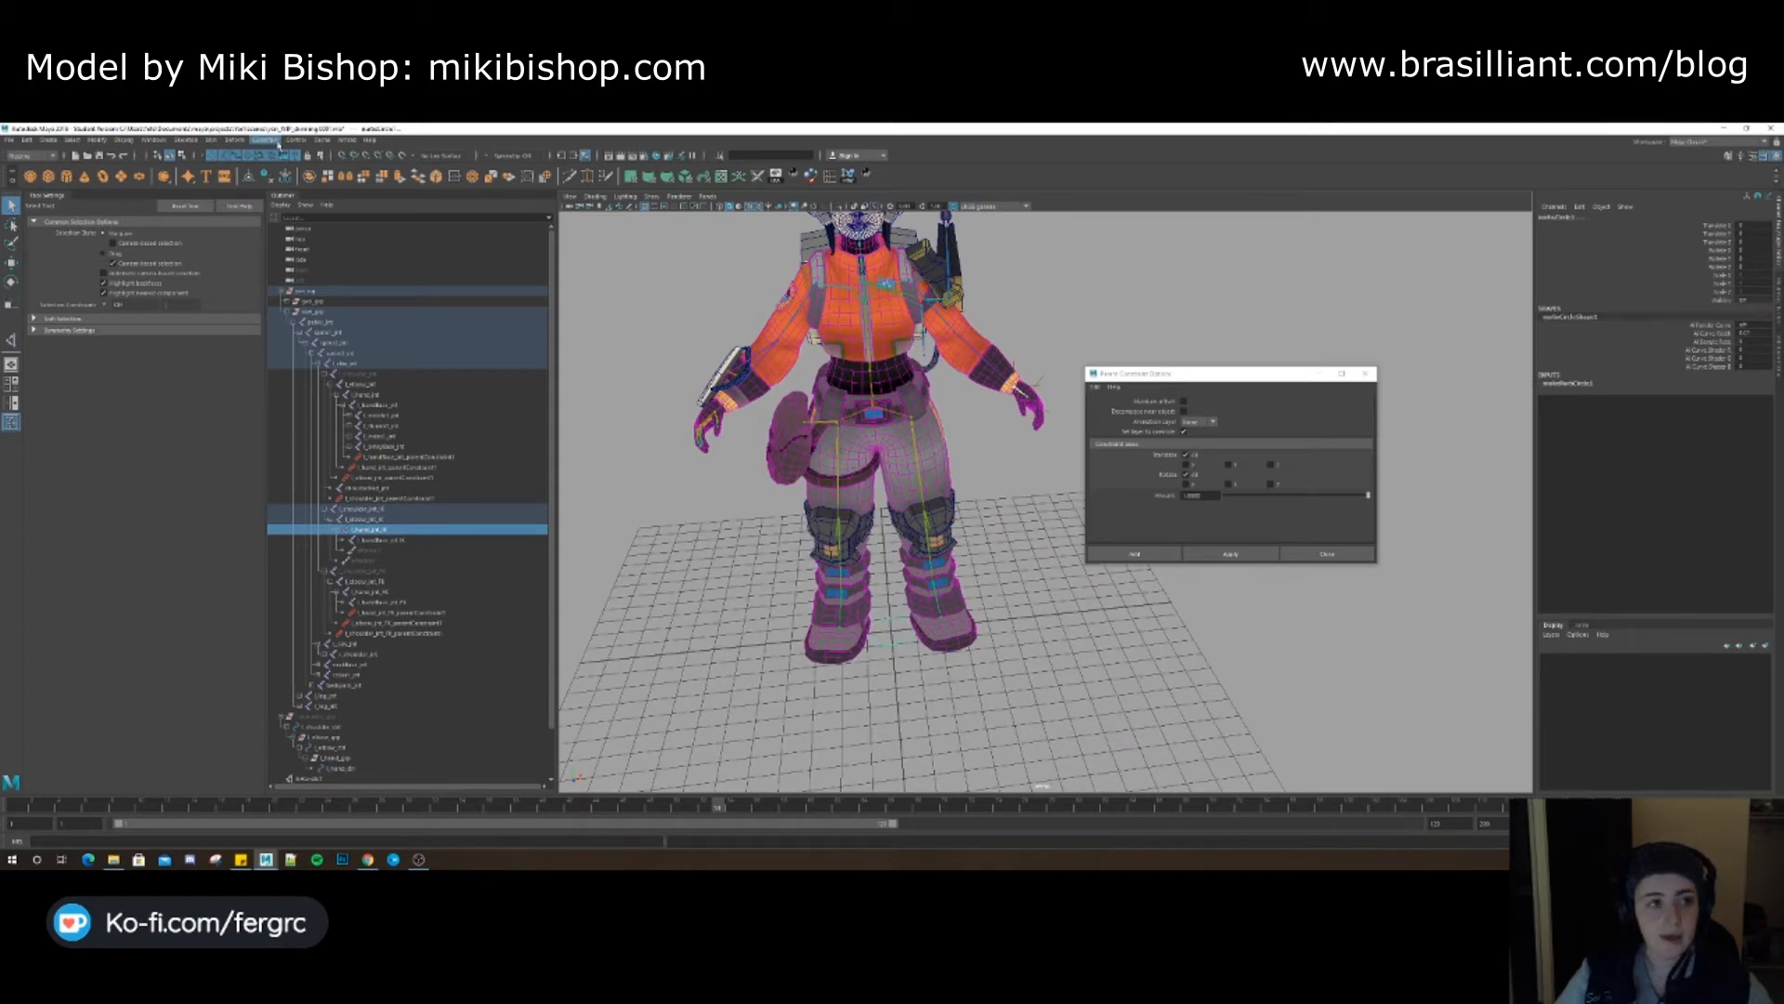
pyautogui.click(268, 139)
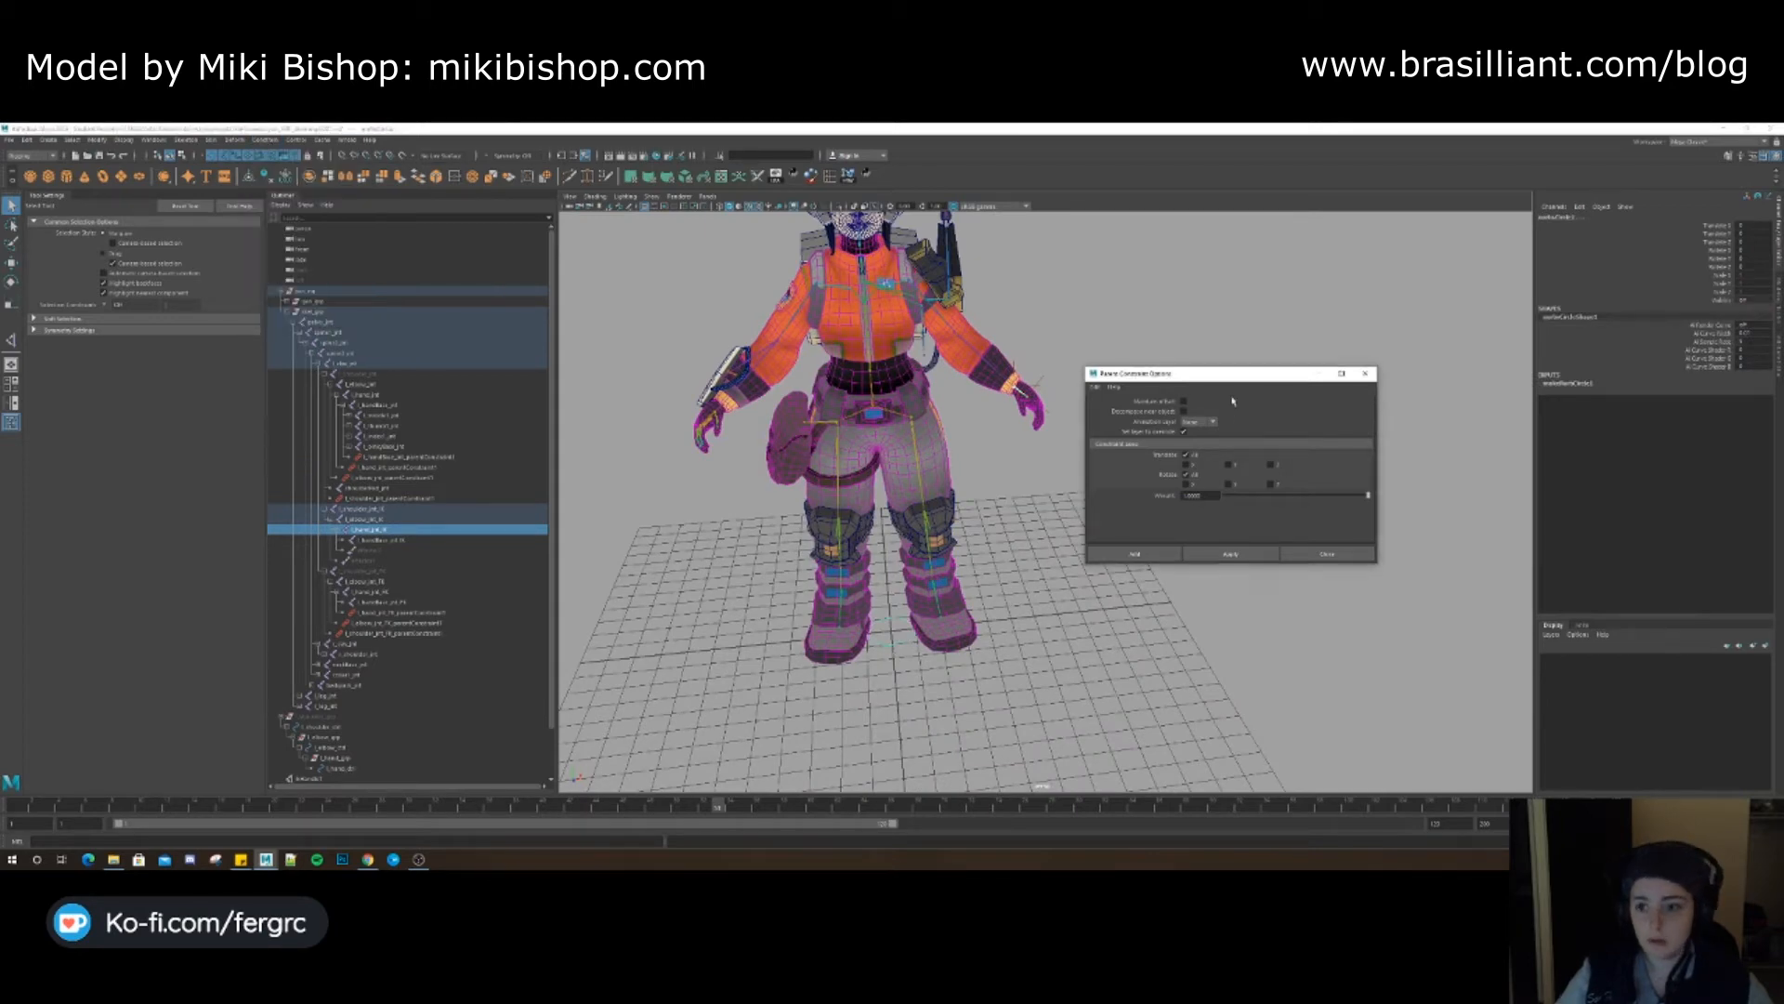
pyautogui.click(1231, 554)
# Delete the new circle's parent constraint and rename the circle l_hand_ik_ctrl
pyautogui.scroll(6, 742, 502)
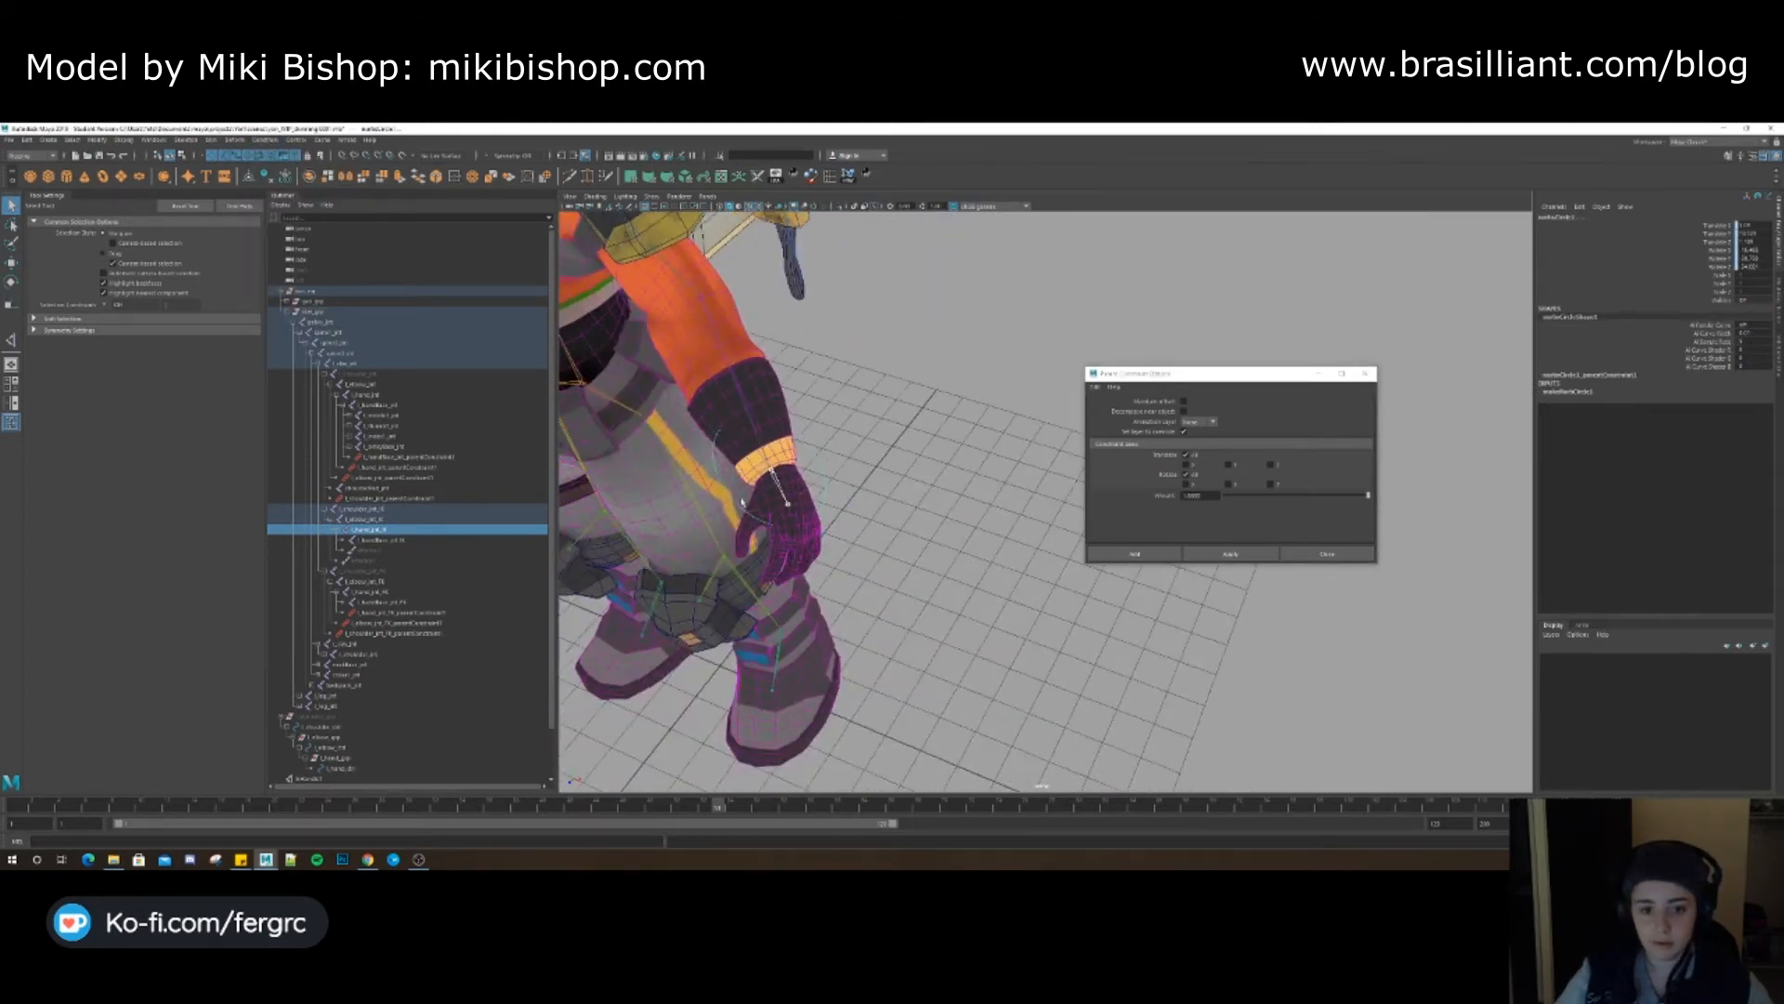
pyautogui.scroll(-2, 409, 558)
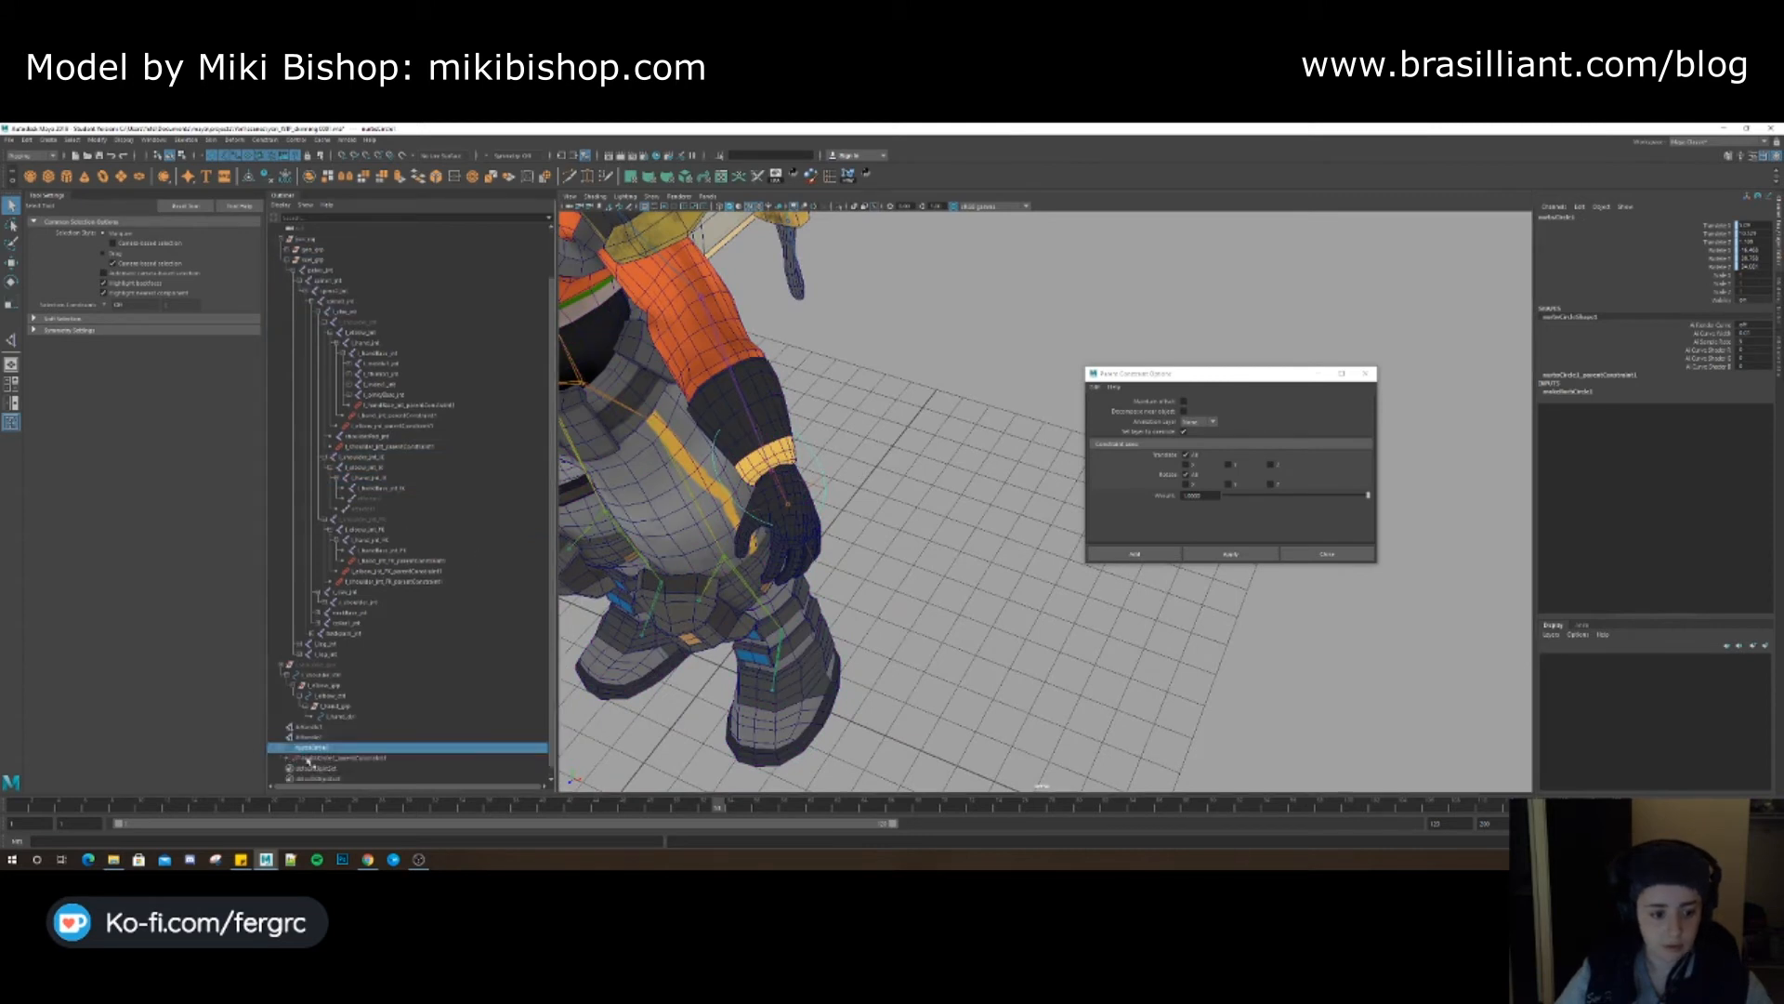
pyautogui.click(335, 758)
pyautogui.press('Delete')
pyautogui.doubleClick(319, 748)
pyautogui.write('l_hand_ik_ctrl')
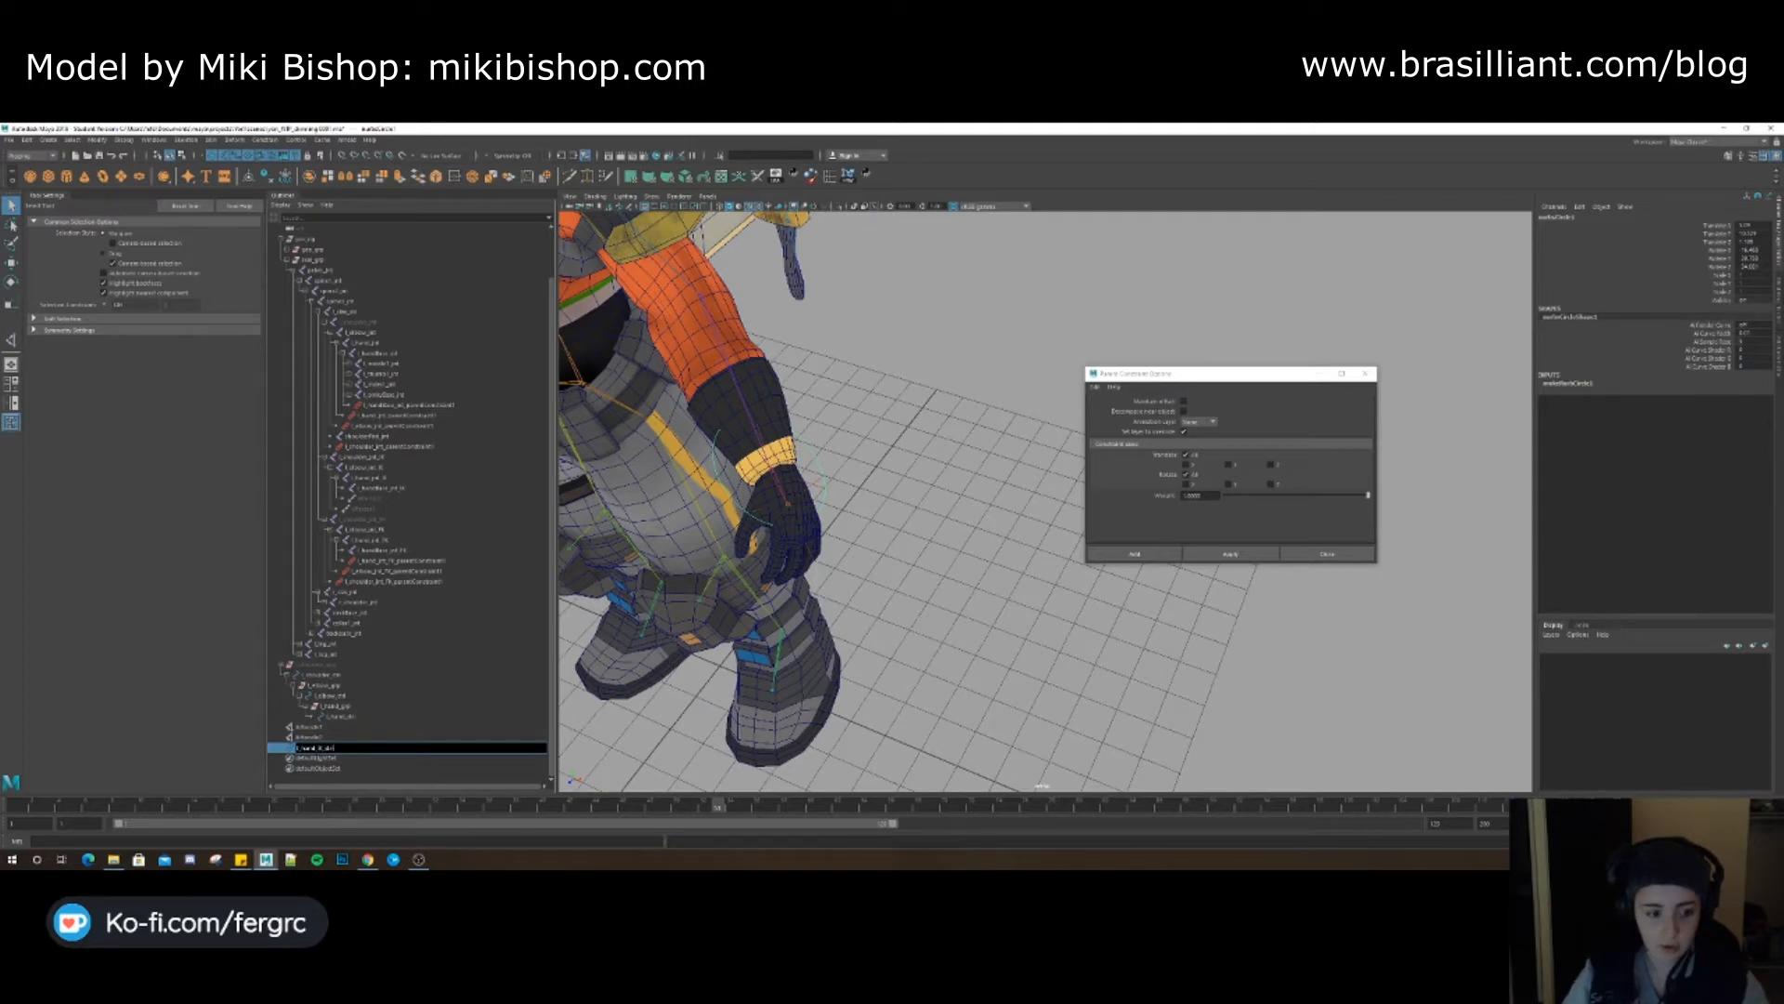
pyautogui.press('Return')
# Group the left hand IK control on its own and name the group l_hand_ik_grp
pyautogui.keyDown('alt'); pyautogui.moveTo(755, 689); pyautogui.dragTo(832, 606); pyautogui.keyUp('alt')
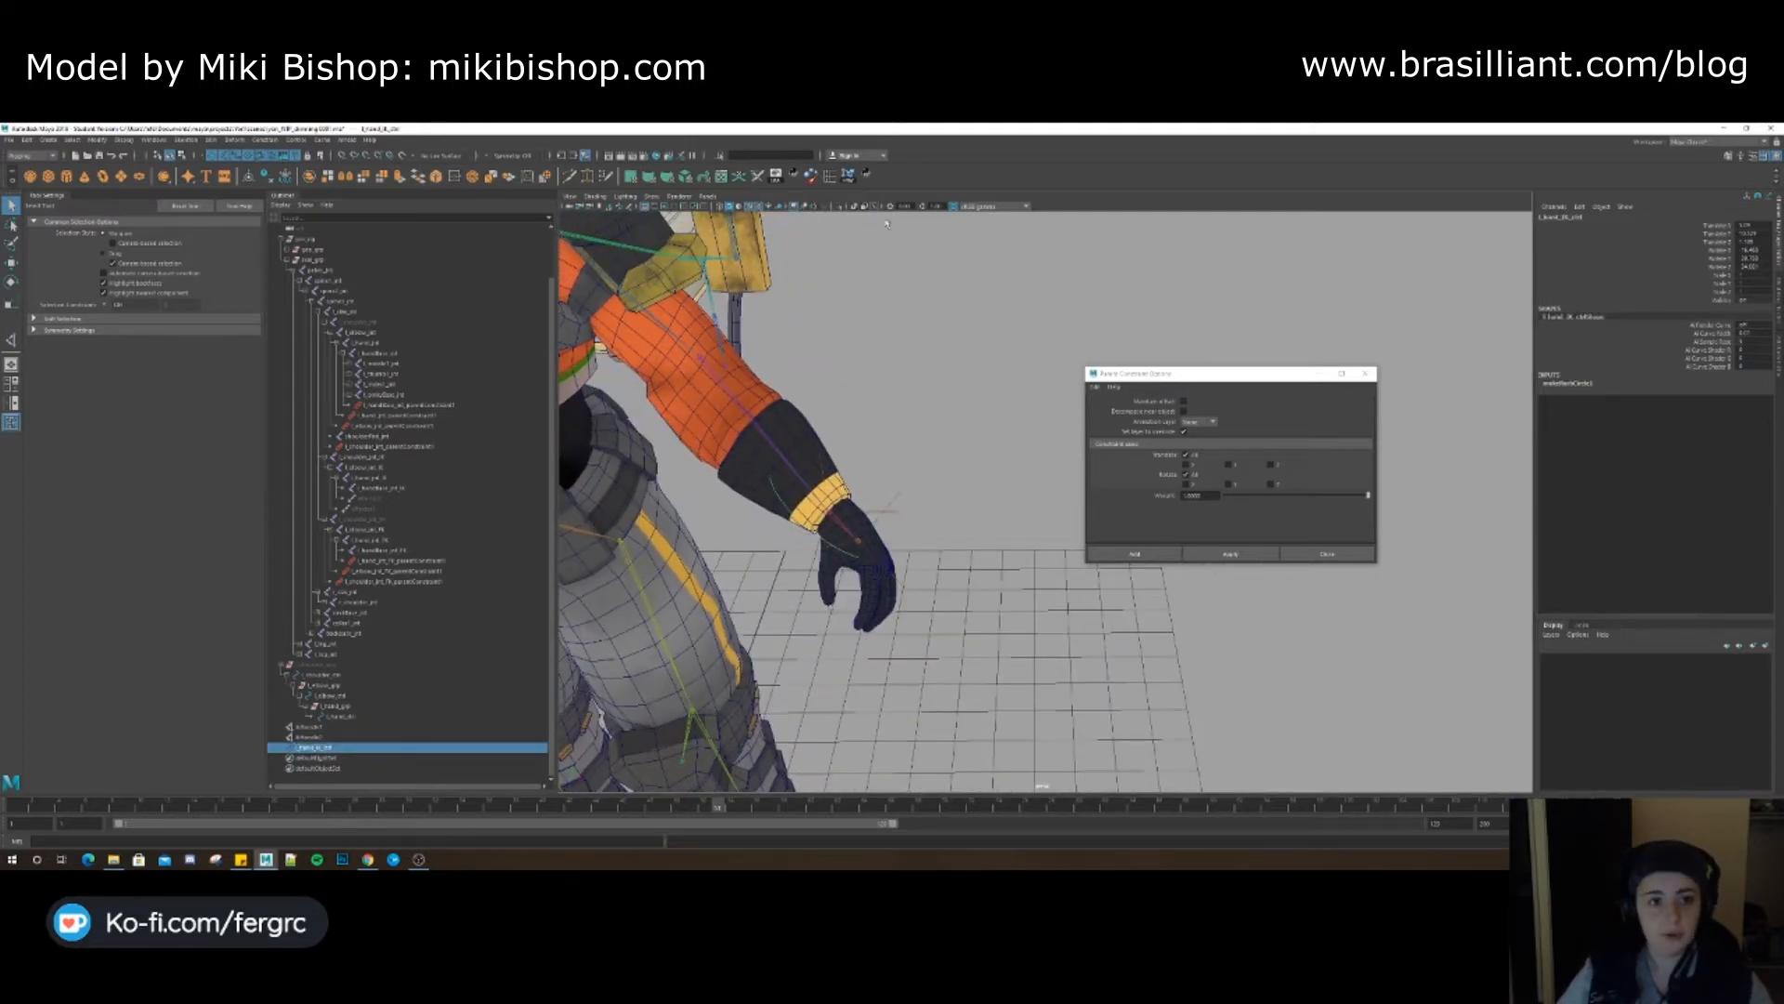
pyautogui.click(822, 226)
pyautogui.click(319, 749)
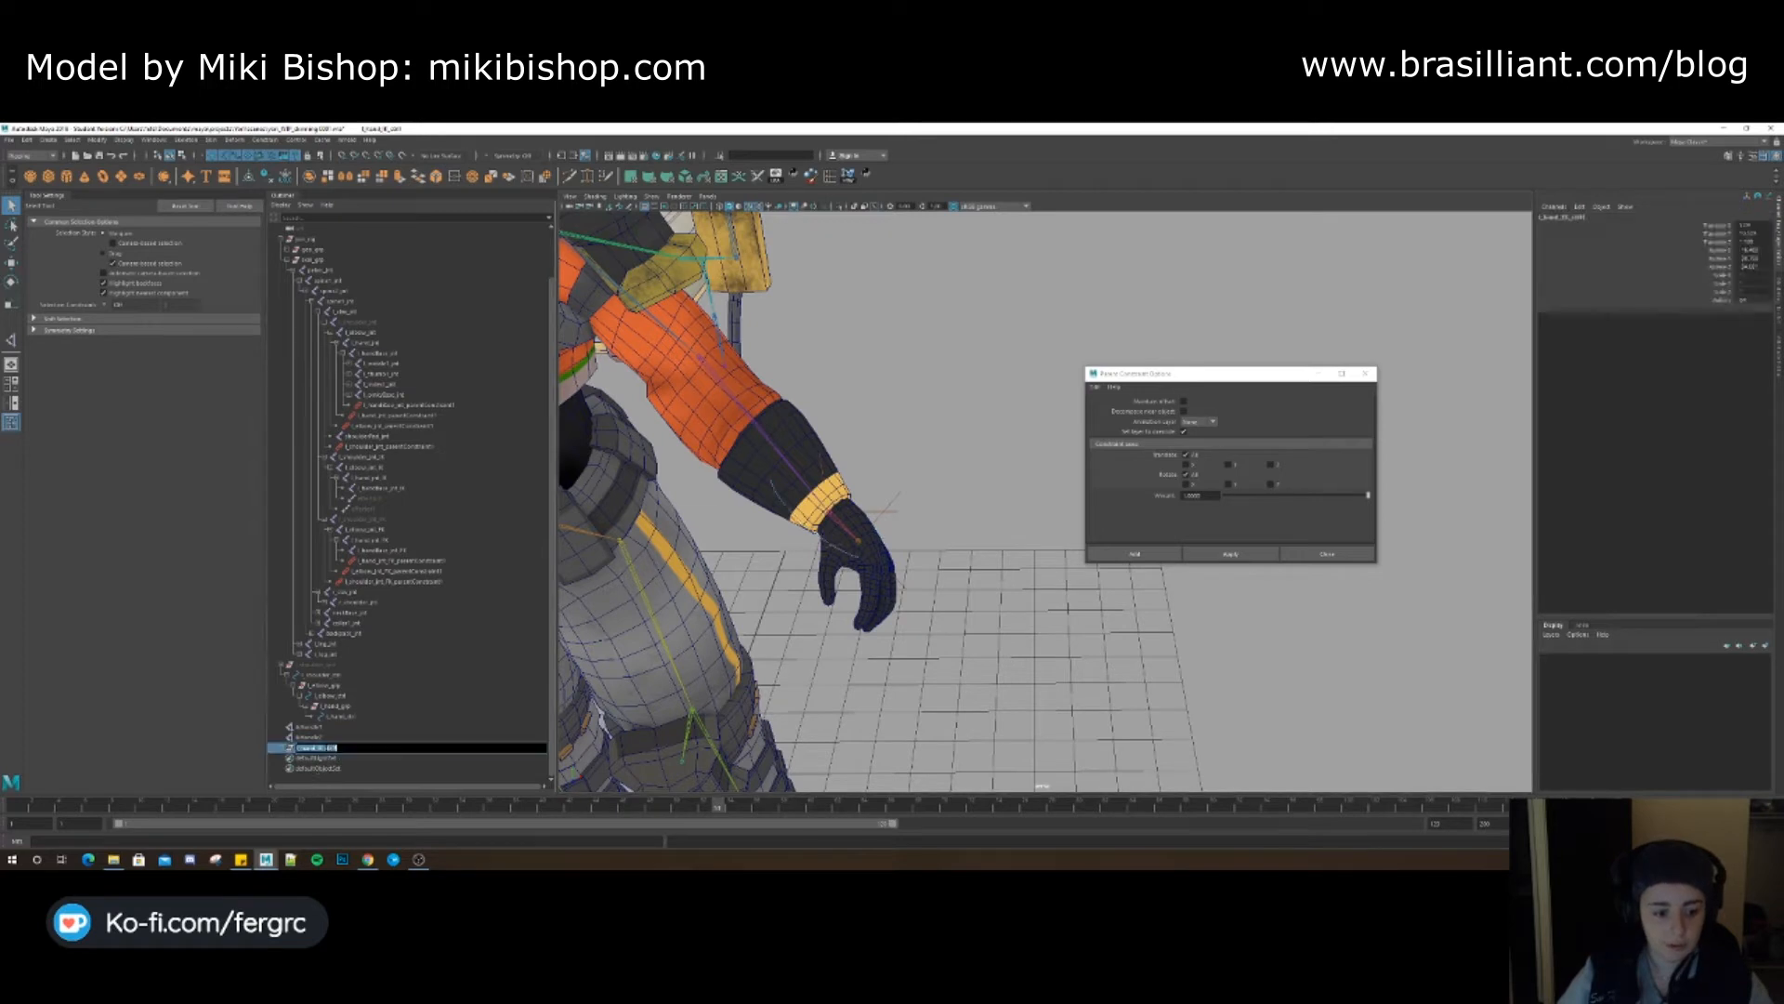
pyautogui.write('grp')
pyautogui.press('Return')
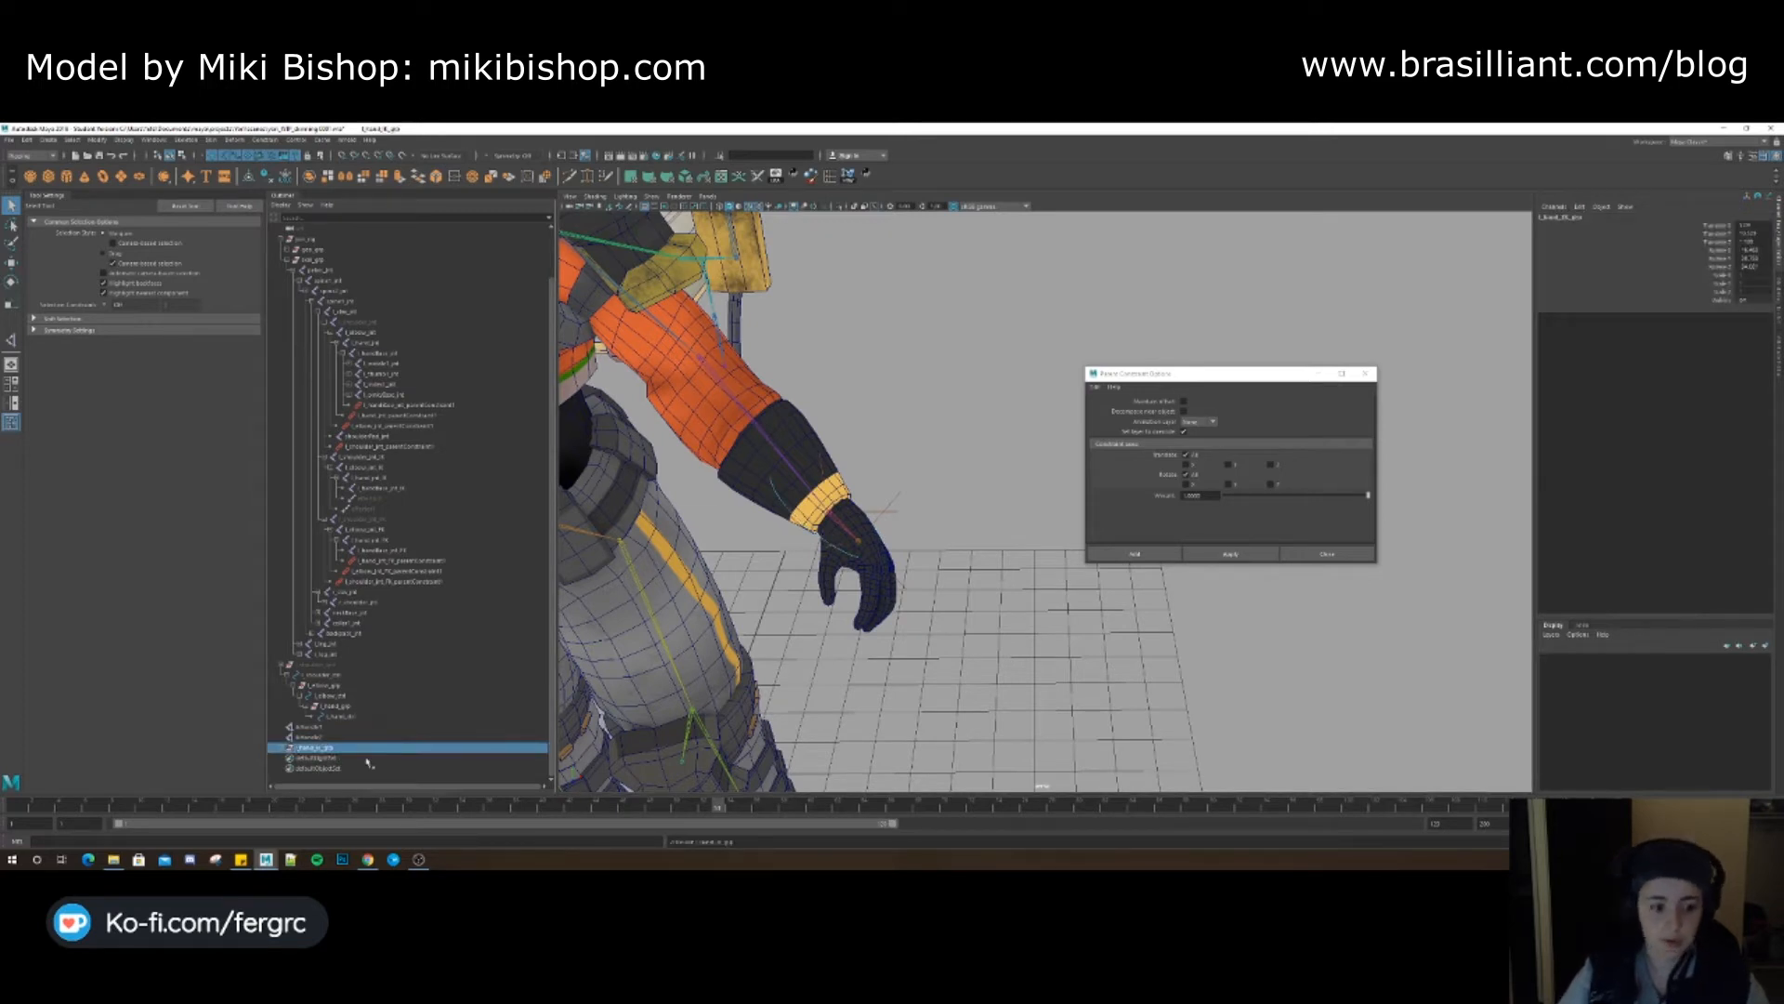
# Rename the first IK handle, which drives the arm, to l_arm_ikHandle
pyautogui.click(311, 729)
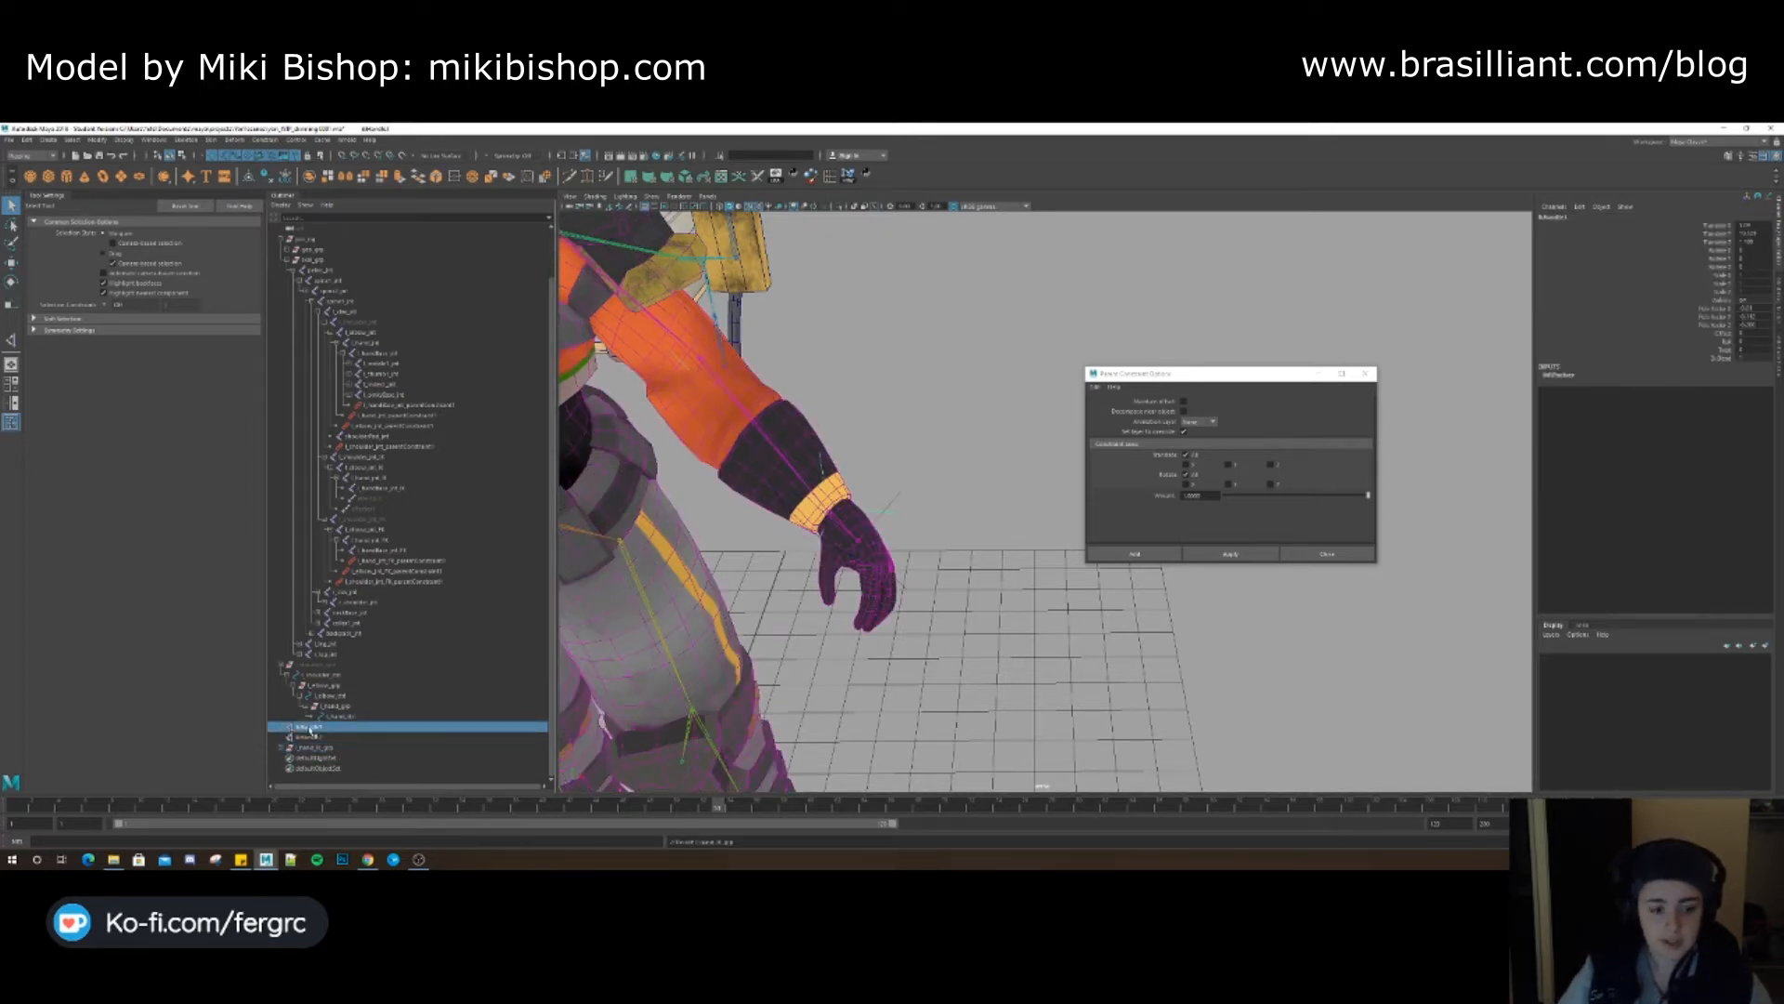
pyautogui.doubleClick(310, 729)
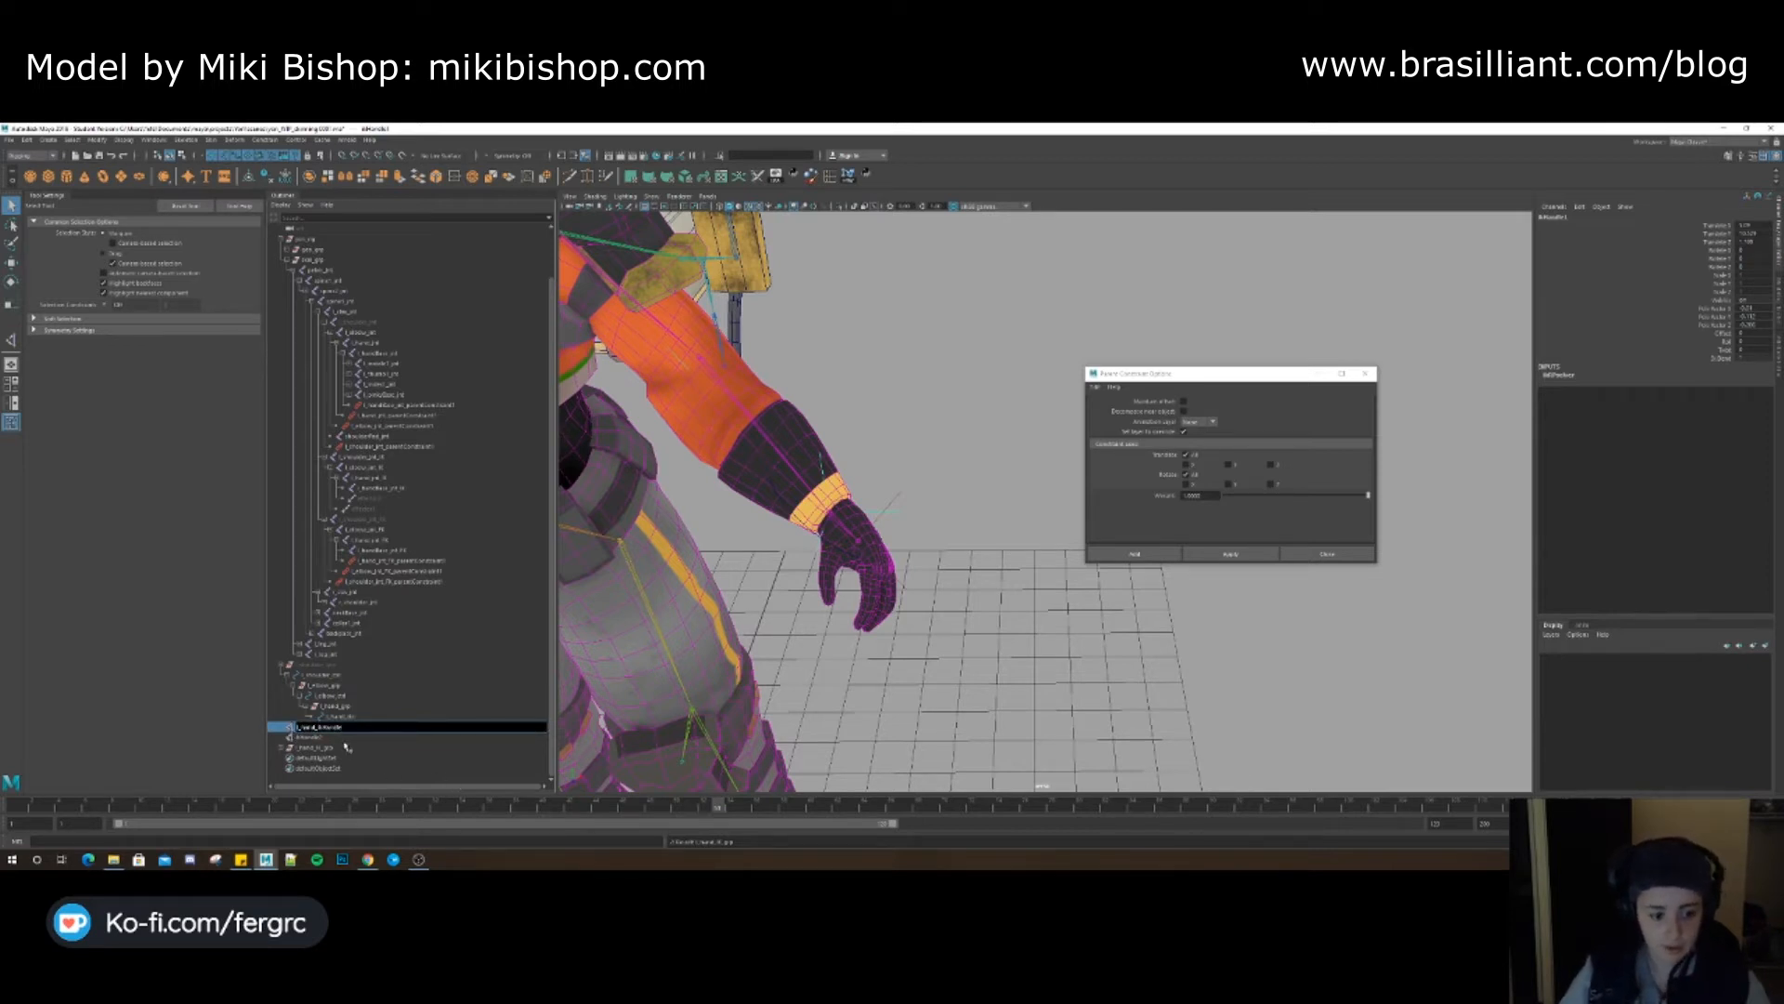
pyautogui.press('BackSpace')
pyautogui.press('BackSpace')
pyautogui.press('BackSpace')
pyautogui.press('BackSpace')
pyautogui.press('BackSpace')
pyautogui.press('BackSpace')
pyautogui.press('BackSpace')
pyautogui.press('BackSpace')
pyautogui.press('BackSpace')
pyautogui.write('m')
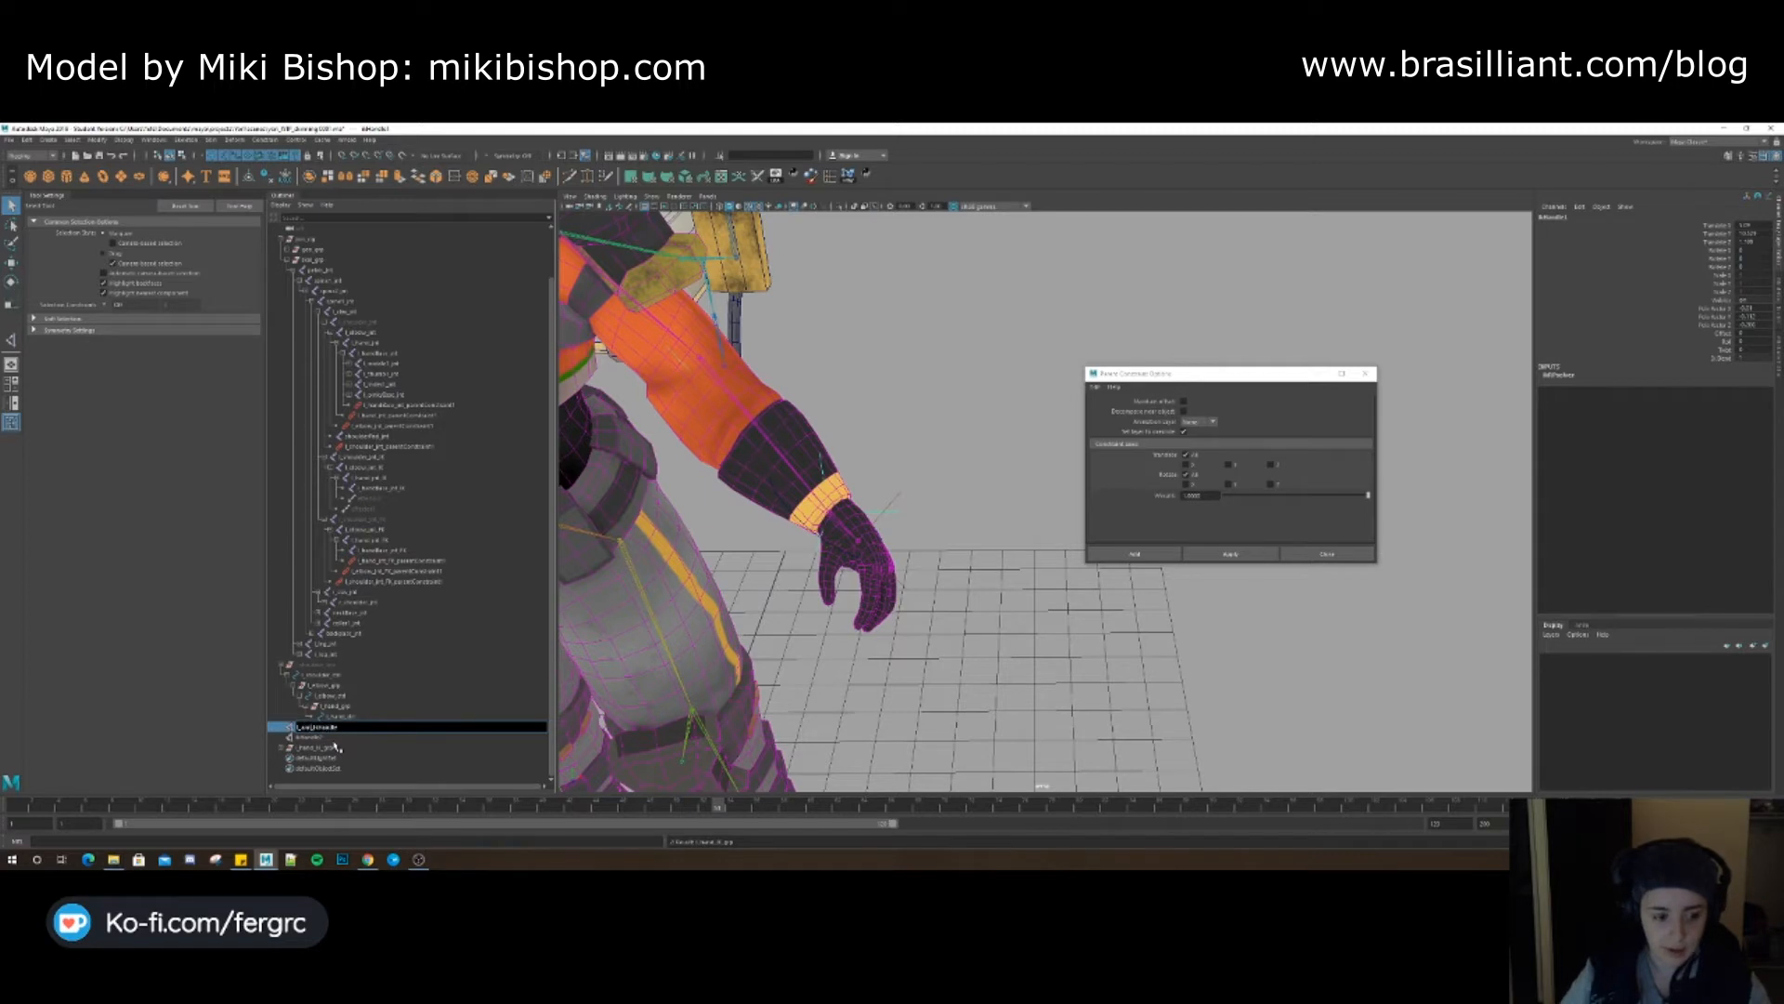
# Rename the second IK handle l_hand_ikHandle
pyautogui.doubleClick(327, 740)
pyautogui.write('l_hand_ikHandle')
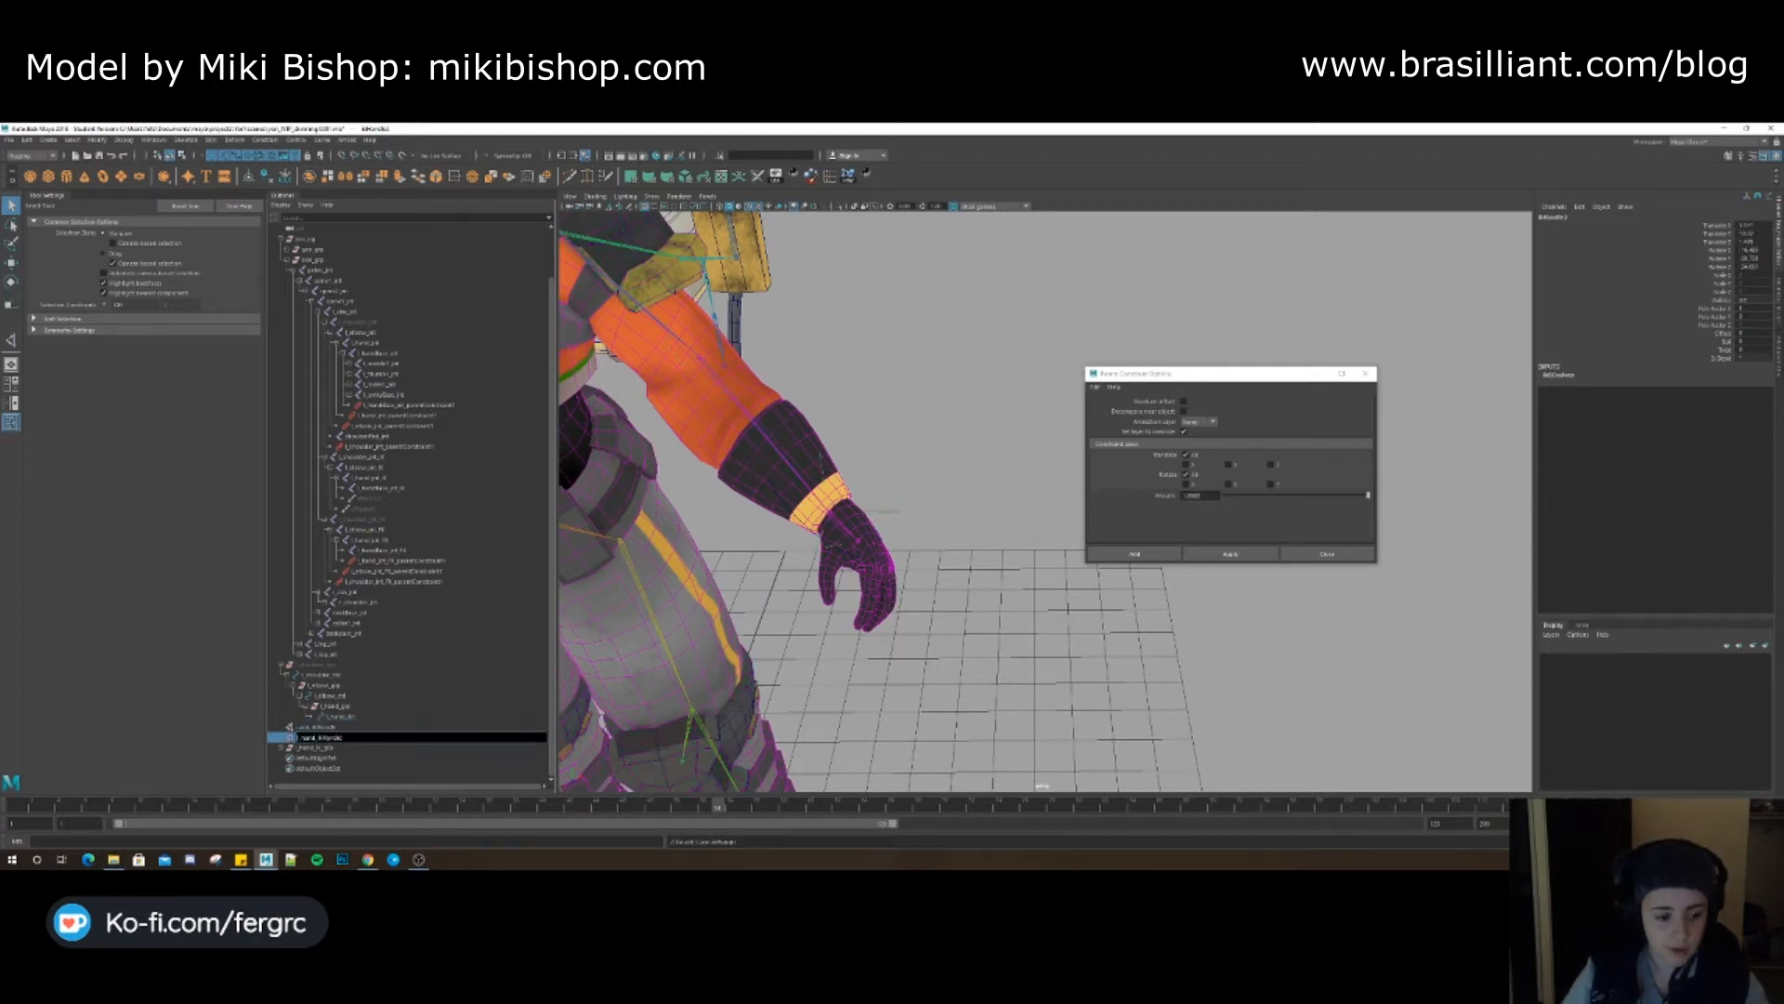
pyautogui.press('Return')
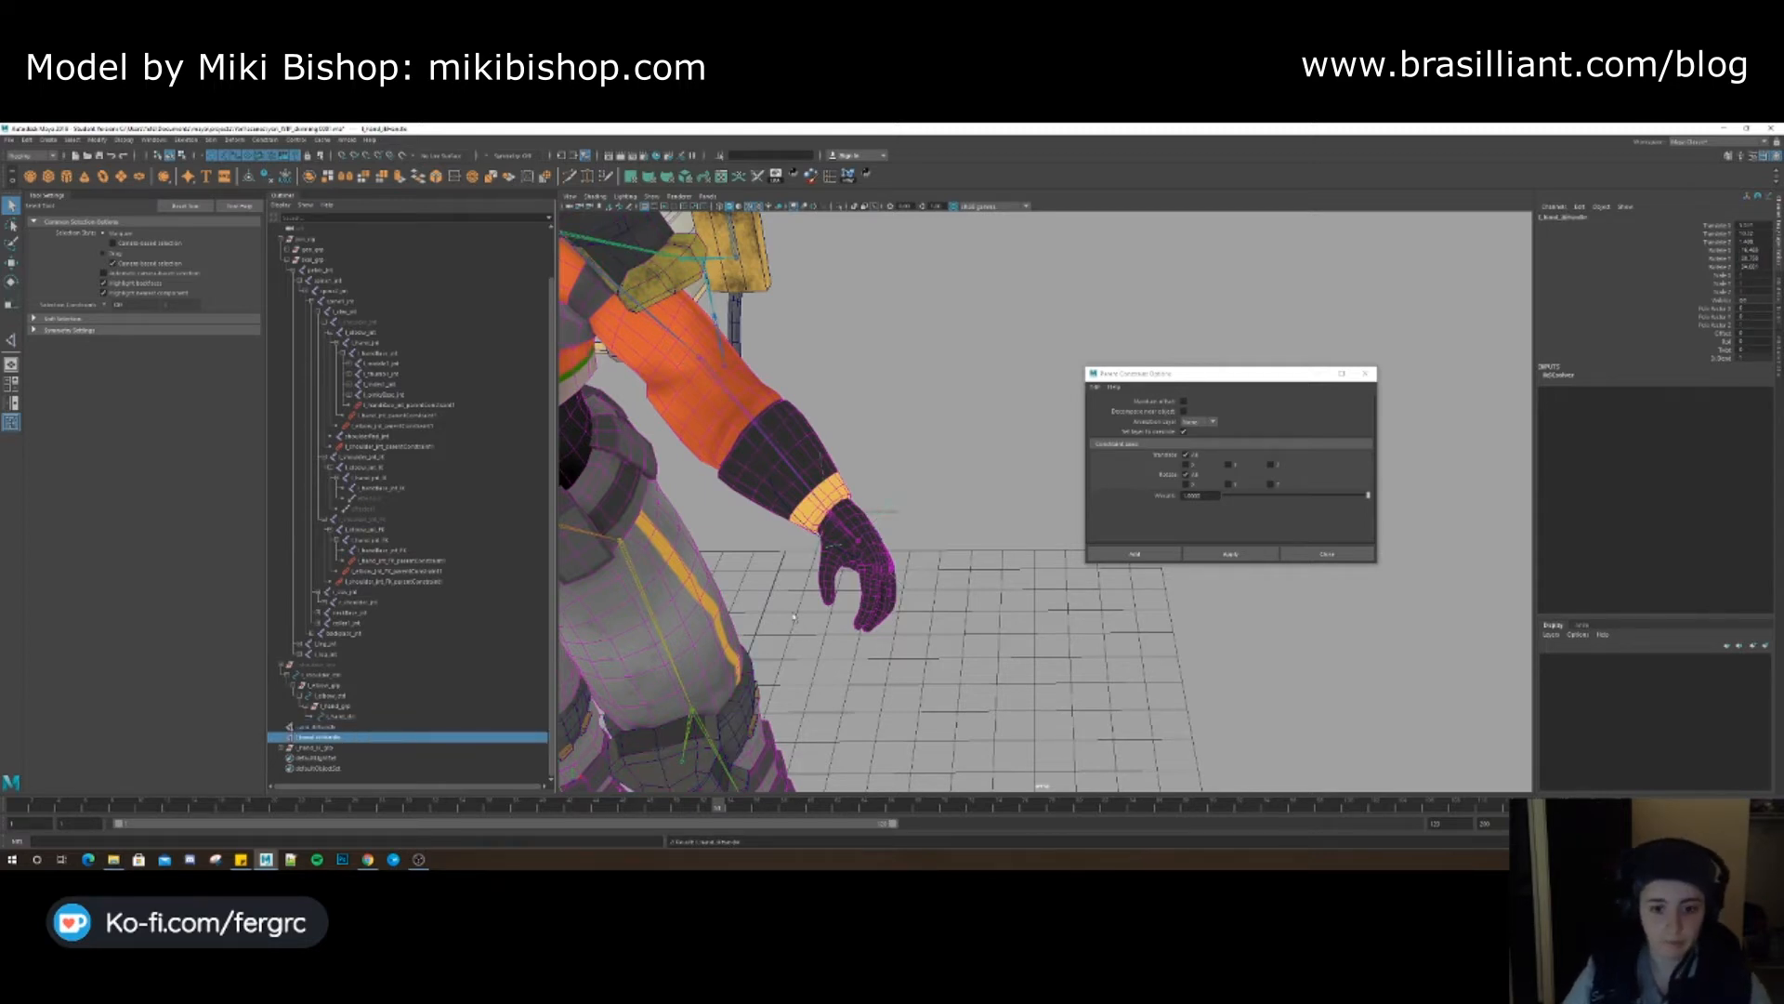
# Hide the arm and hand IK handles and parent them both under l_hand_ik_ctrl
pyautogui.click(282, 747)
pyautogui.keyDown('shift'); pyautogui.click(311, 727); pyautogui.keyUp('shift')
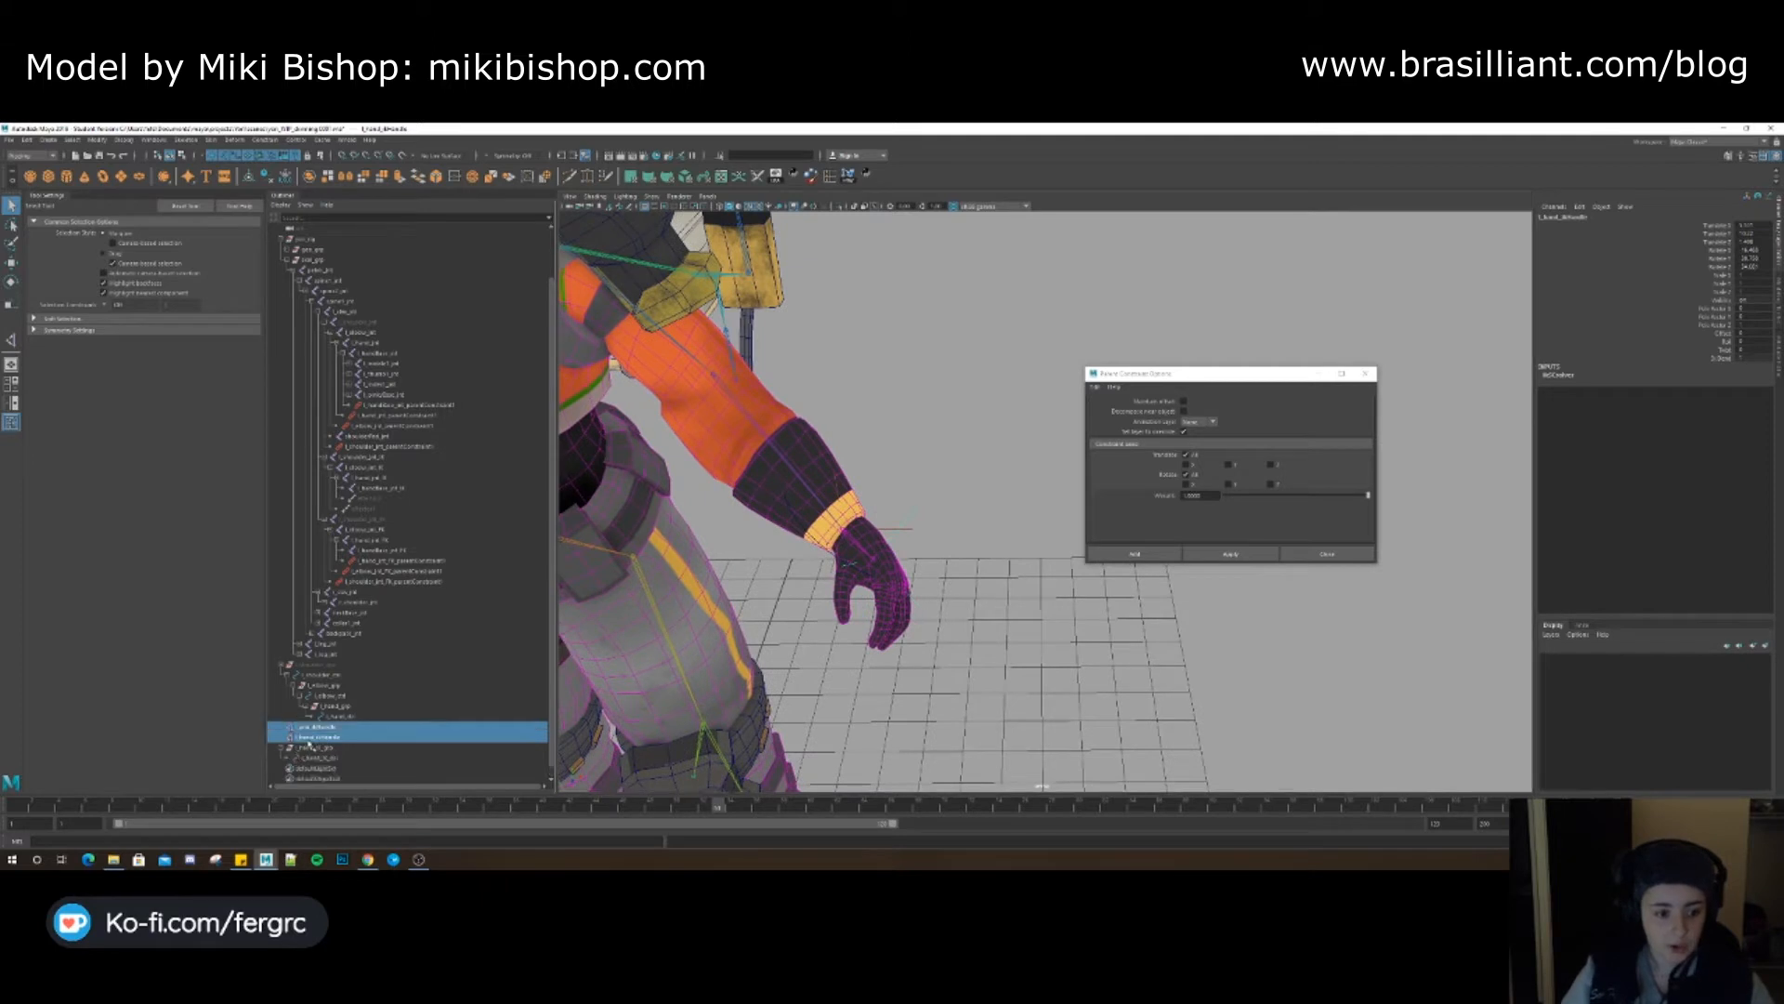
pyautogui.press('h')
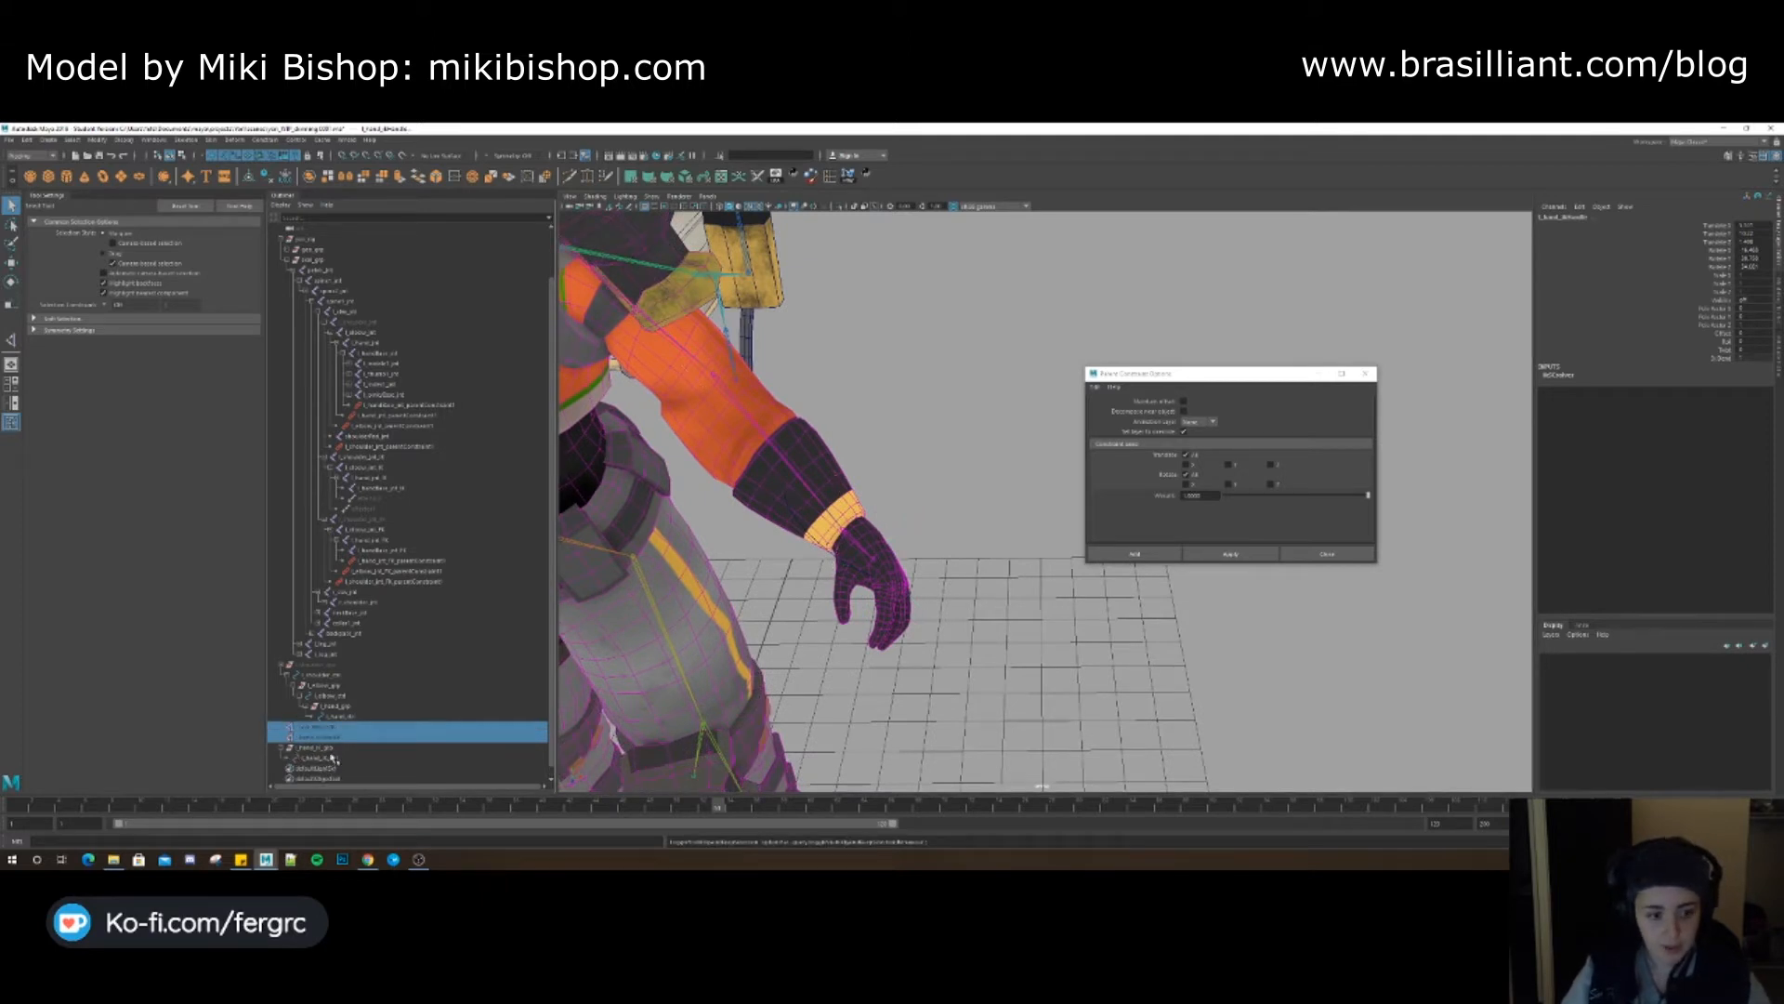
pyautogui.keyDown('ctrl'); pyautogui.click(333, 758); pyautogui.keyUp('ctrl')
pyautogui.press('p')
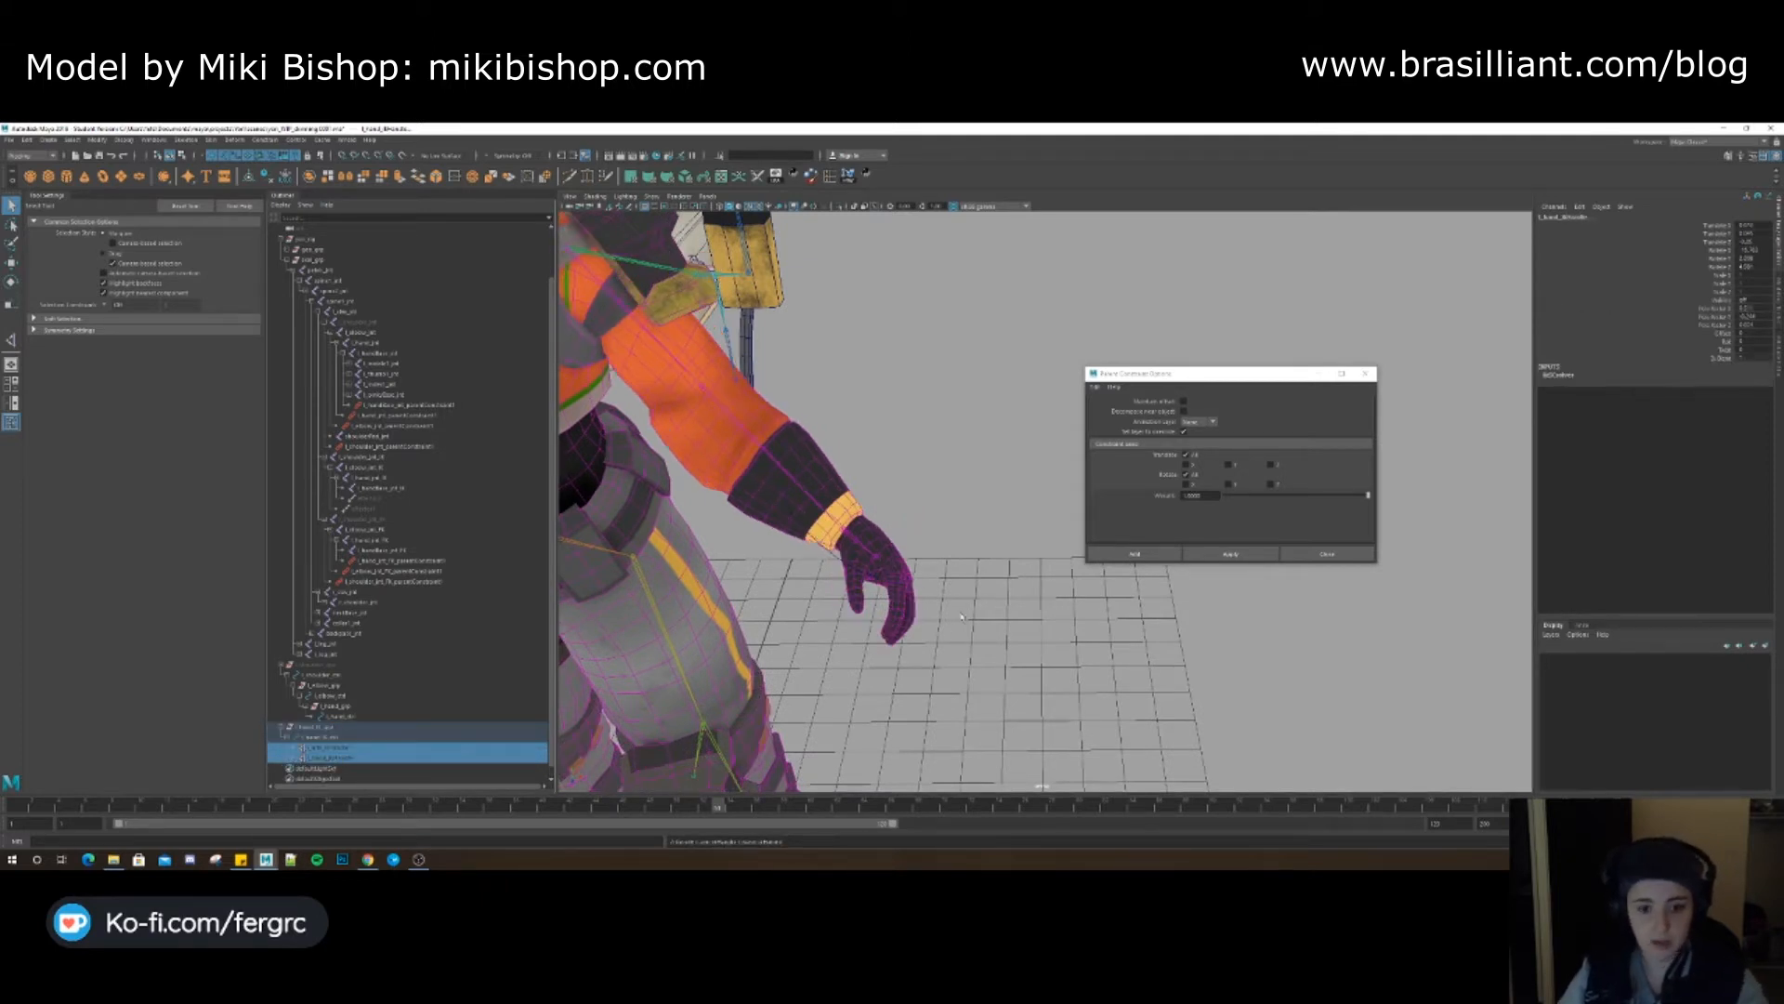
# Try moving the left hand IK control to test the arm, and undo the changes
pyautogui.click(934, 407)
pyautogui.keyDown('alt'); pyautogui.moveTo(934, 406); pyautogui.dragTo(835, 474); pyautogui.keyUp('alt')
pyautogui.click(817, 479)
pyautogui.scroll(-3, 820, 480)
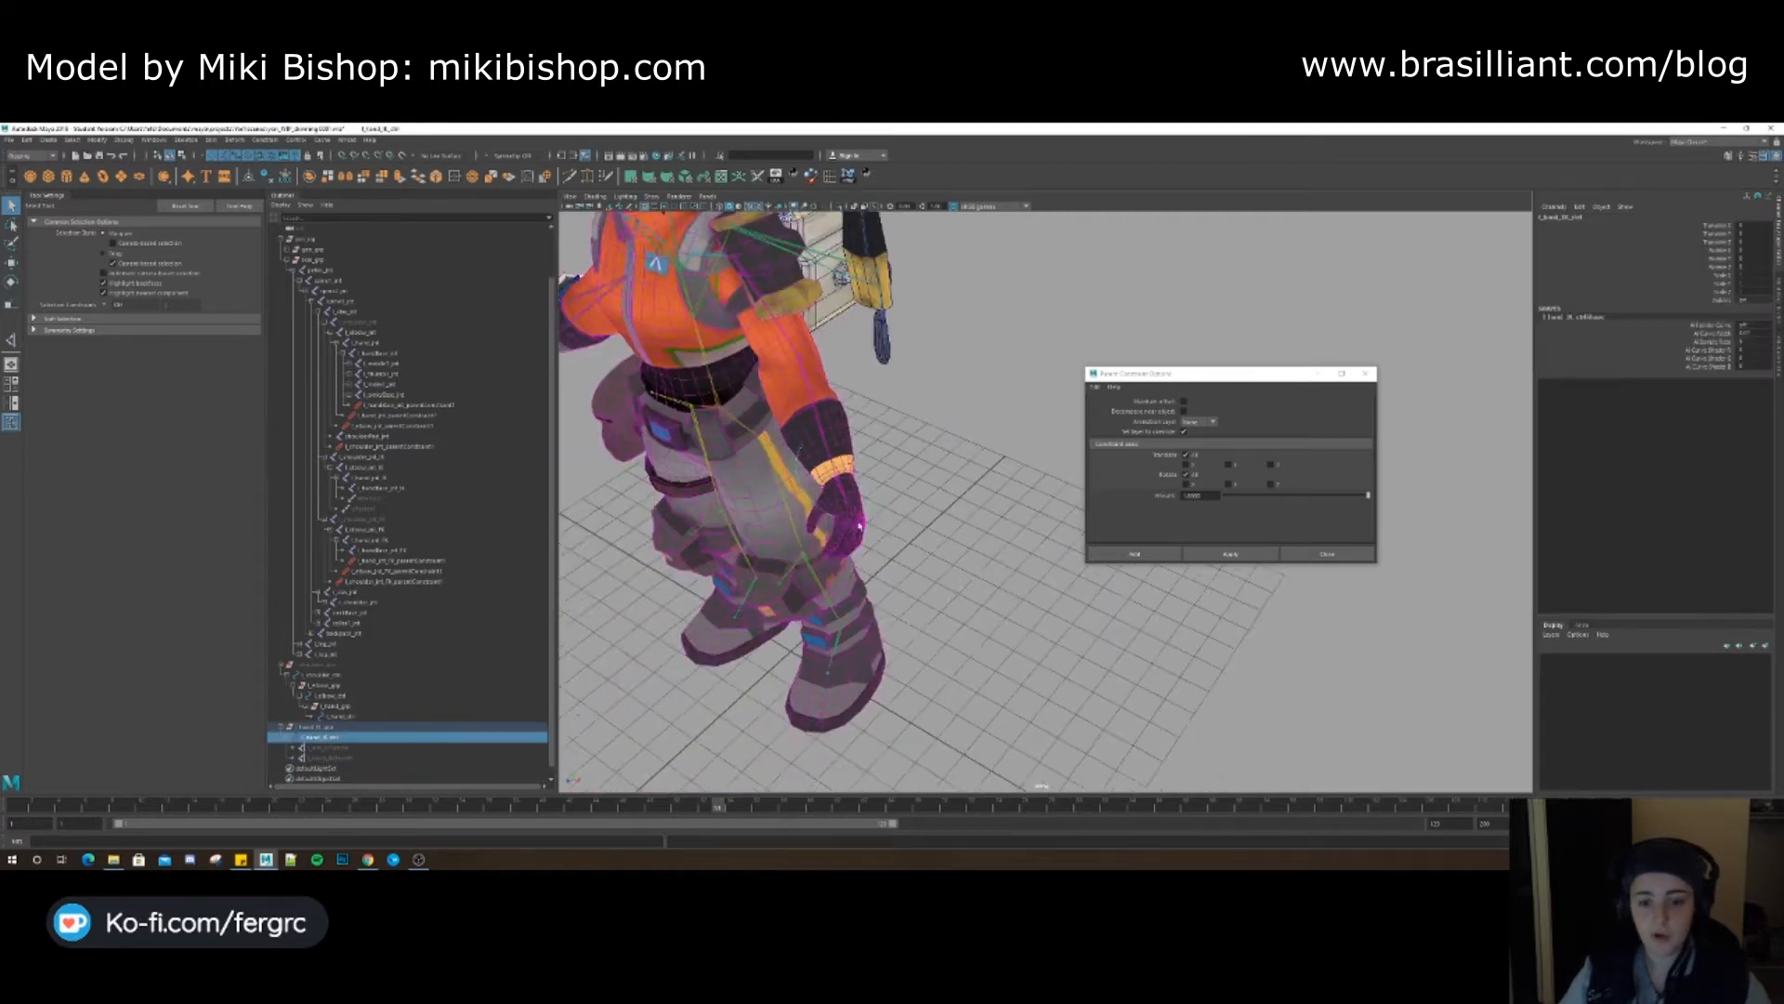
pyautogui.keyDown('alt'); pyautogui.moveTo(822, 482); pyautogui.dragTo(914, 552, button='middle'); pyautogui.keyUp('alt')
pyautogui.press('w')
pyautogui.moveTo(920, 551); pyautogui.dragTo(864, 409)
pyautogui.press('e')
pyautogui.hotkey('ctrl', 'z')
pyautogui.hotkey('ctrl', 'z')
pyautogui.hotkey('ctrl', 'z')
pyautogui.hotkey('ctrl', 'z')
pyautogui.scroll(4, 859, 409)
pyautogui.scroll(-1, 859, 409)
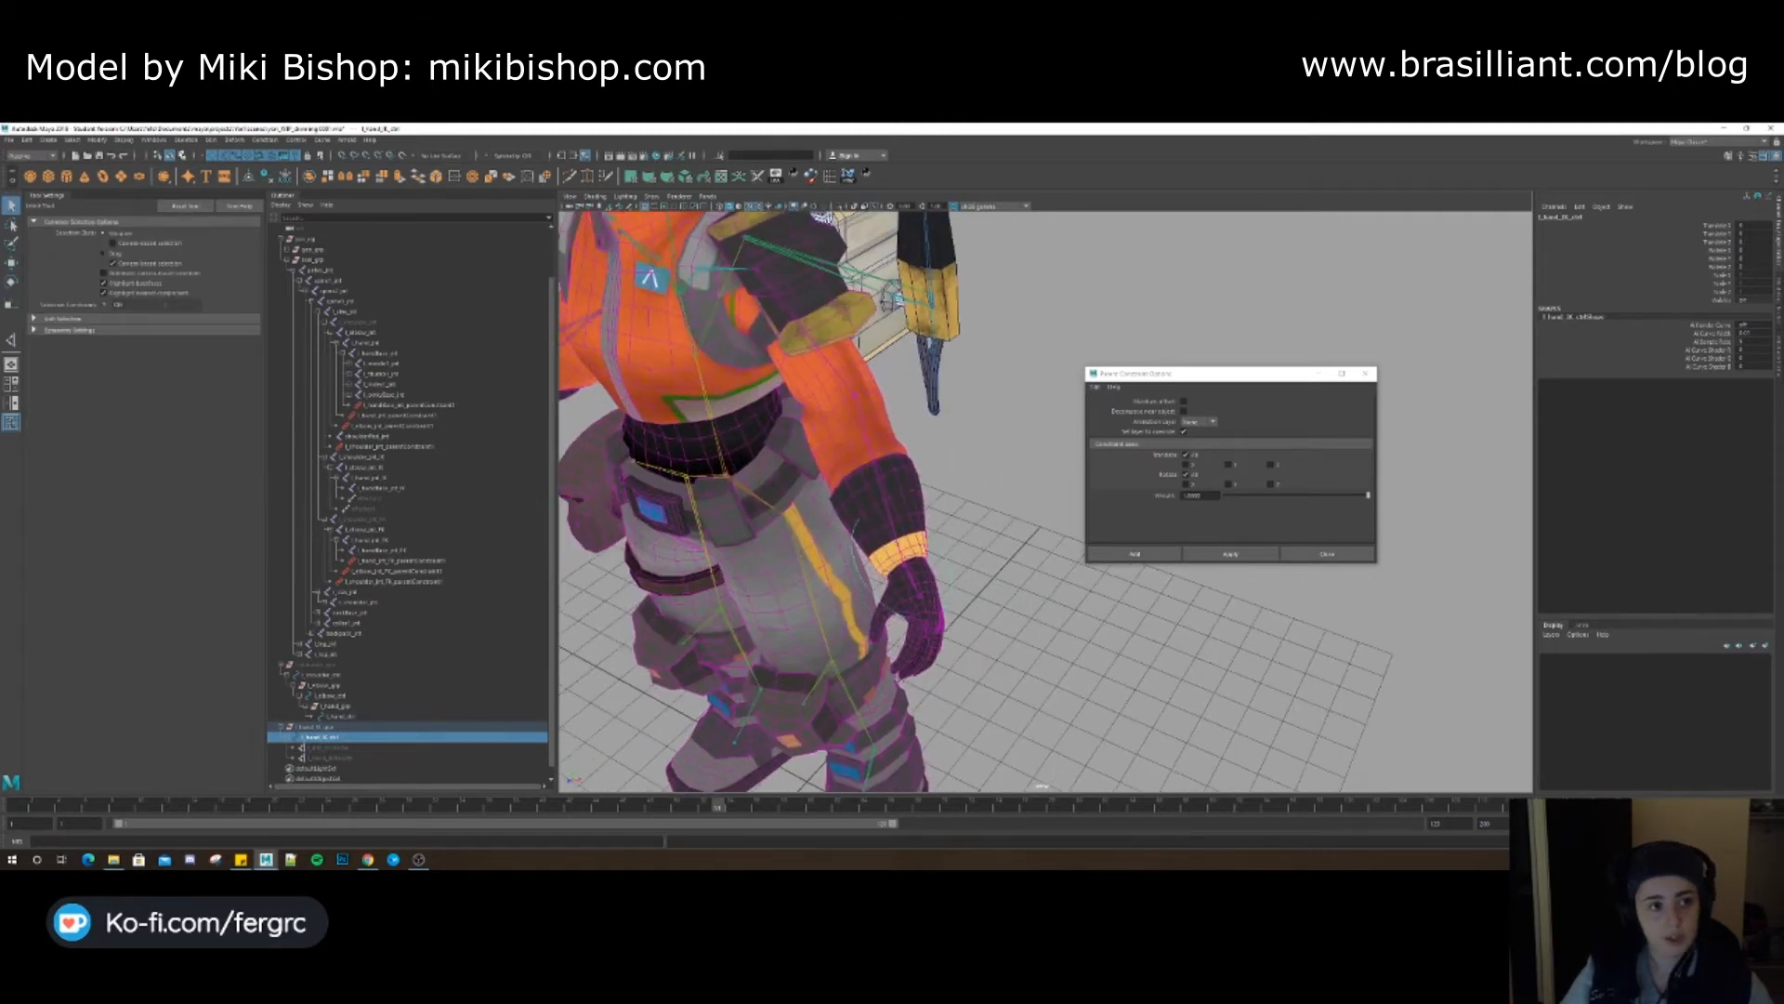
# Reshape the left hand IK control in component mode so that its circle surrounds the whole hand
pyautogui.click(965, 562)
pyautogui.moveTo(1078, 766); pyautogui.dragTo(1079, 767)
pyautogui.press('w')
pyautogui.keyDown('alt'); pyautogui.moveTo(1041, 595); pyautogui.dragTo(818, 520); pyautogui.keyUp('alt')
pyautogui.press('r')
pyautogui.keyDown('alt'); pyautogui.moveTo(576, 390); pyautogui.dragTo(892, 520); pyautogui.keyUp('alt')
pyautogui.press('w')
pyautogui.press('r')
pyautogui.press('w')
pyautogui.press('e')
pyautogui.press('r')
pyautogui.press('e')
pyautogui.press('w')
pyautogui.press('q')
pyautogui.press('F8')
# Enable drawing overrides on the left hand IK control and set its colour to blue
pyautogui.click(893, 574)
pyautogui.click(878, 568)
pyautogui.hotkey('ctrl', 'a')
pyautogui.click(1569, 384)
pyautogui.click(1585, 535)
pyautogui.click(1627, 547)
pyautogui.moveTo(1664, 631); pyautogui.dragTo(1680, 631)
pyautogui.keyDown('alt'); pyautogui.moveTo(1004, 595); pyautogui.dragTo(1115, 558); pyautogui.keyUp('alt')
pyautogui.click(978, 668)
pyautogui.keyDown('alt'); pyautogui.moveTo(979, 668); pyautogui.dragTo(972, 599); pyautogui.keyUp('alt')
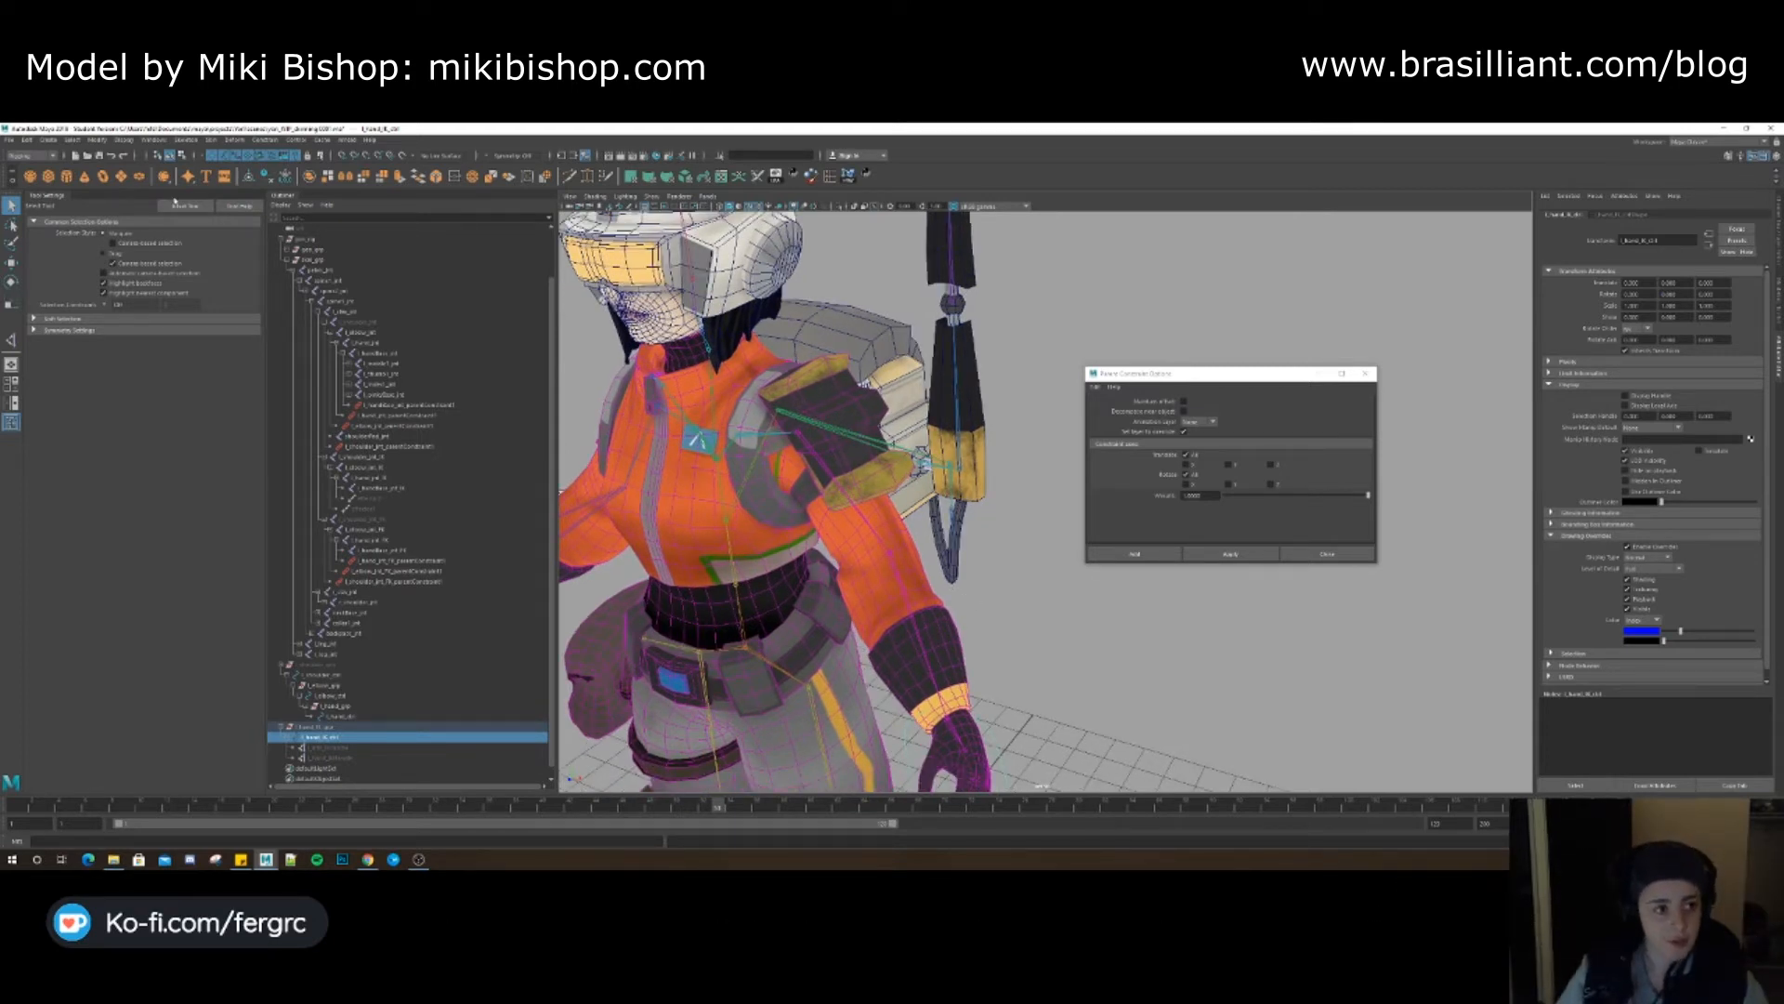
# Hide the geometry group and create a triangular polygon snapped to the left shoulder, elbow and hand joints
pyautogui.click(36, 156)
pyautogui.click(23, 167)
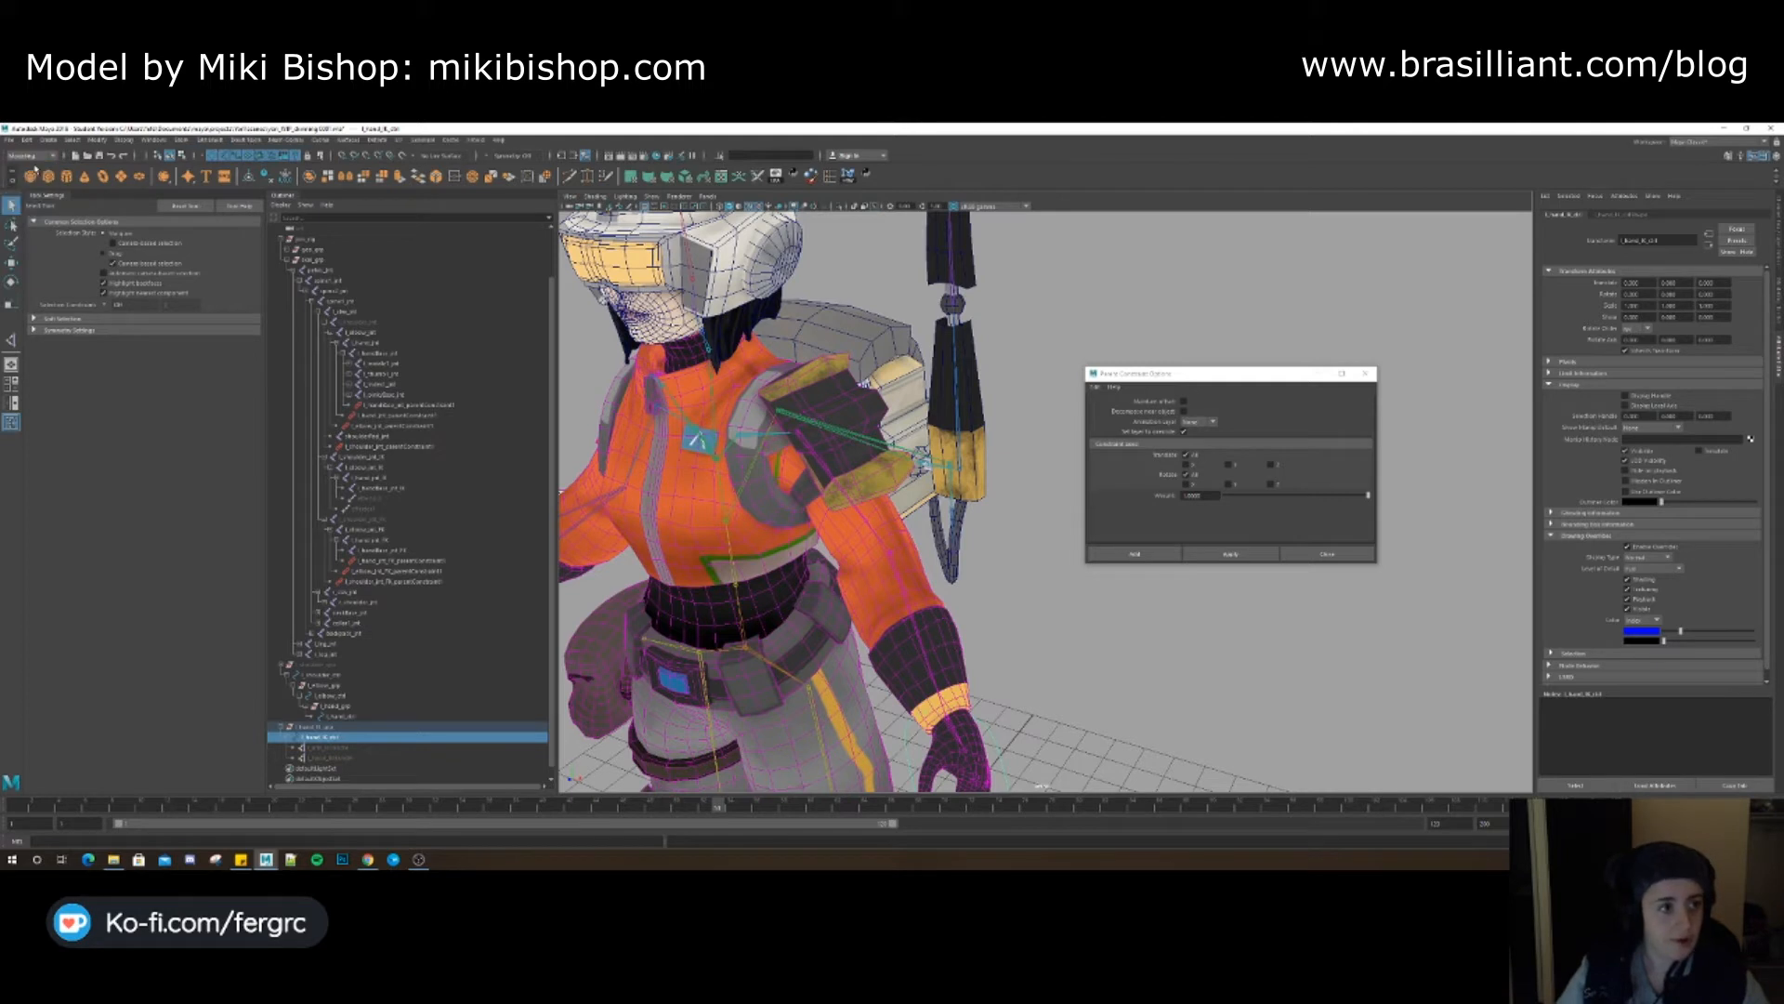
pyautogui.click(247, 141)
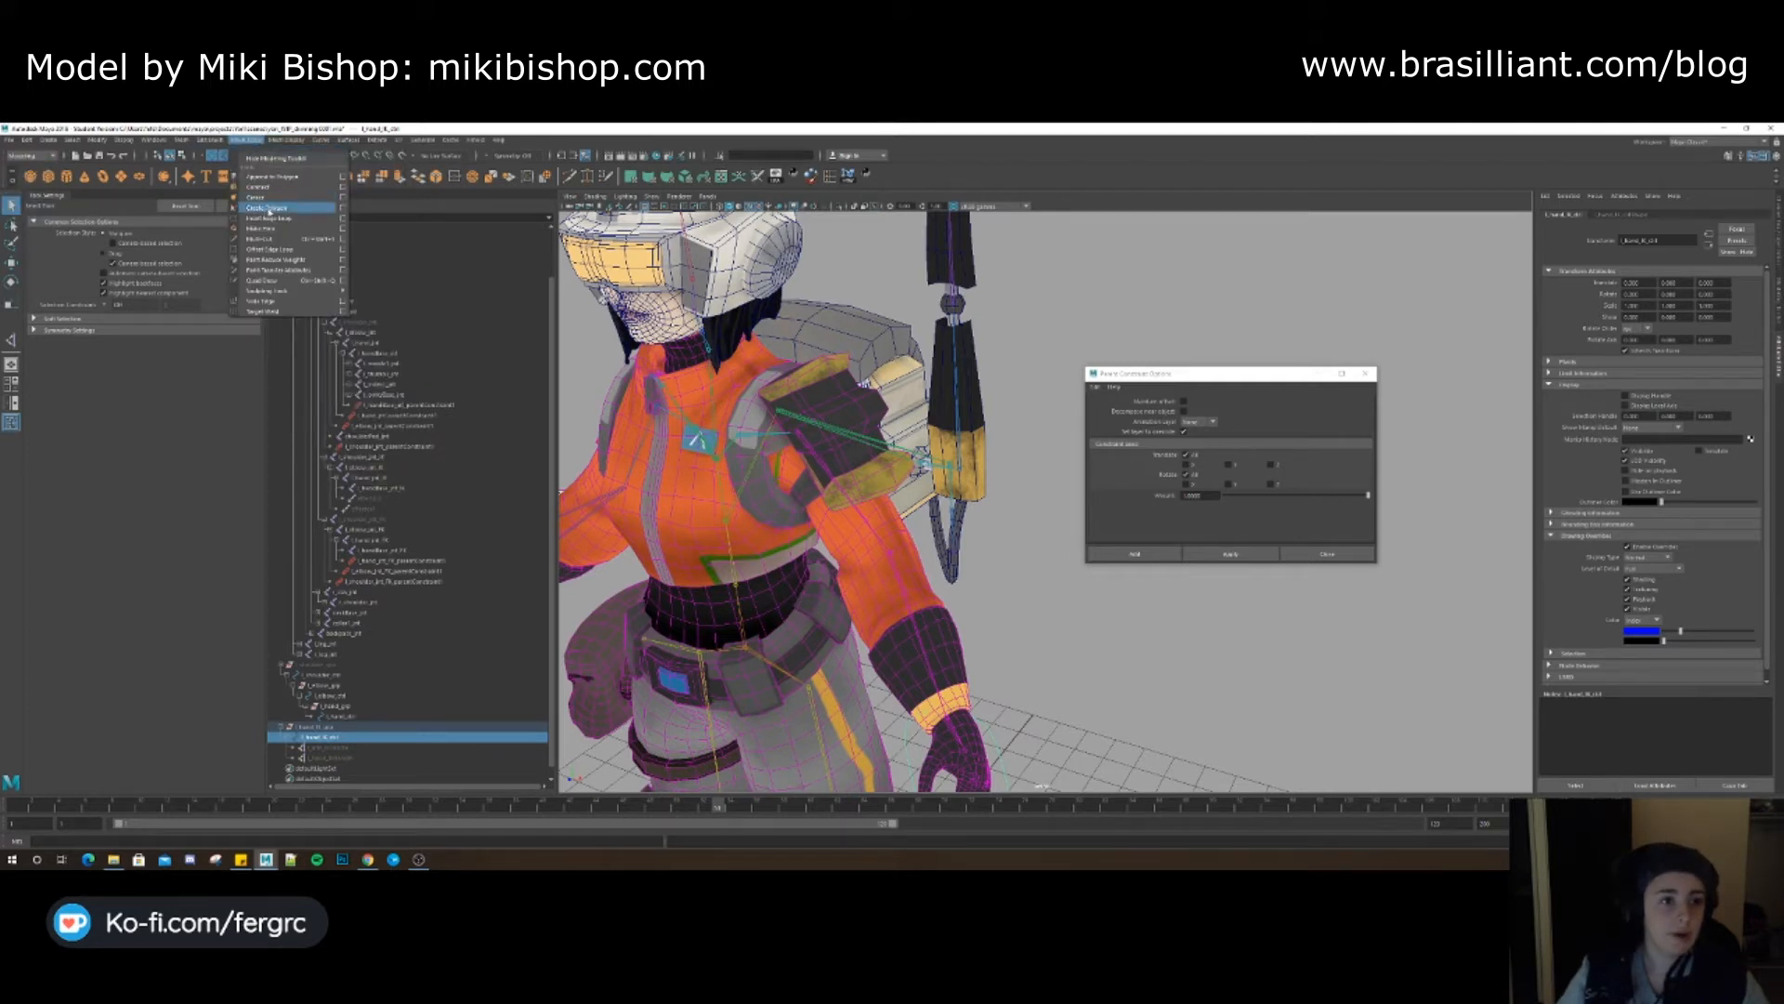
pyautogui.click(269, 212)
pyautogui.keyDown('alt'); pyautogui.moveTo(978, 690); pyautogui.dragTo(916, 580, button='middle'); pyautogui.keyUp('alt')
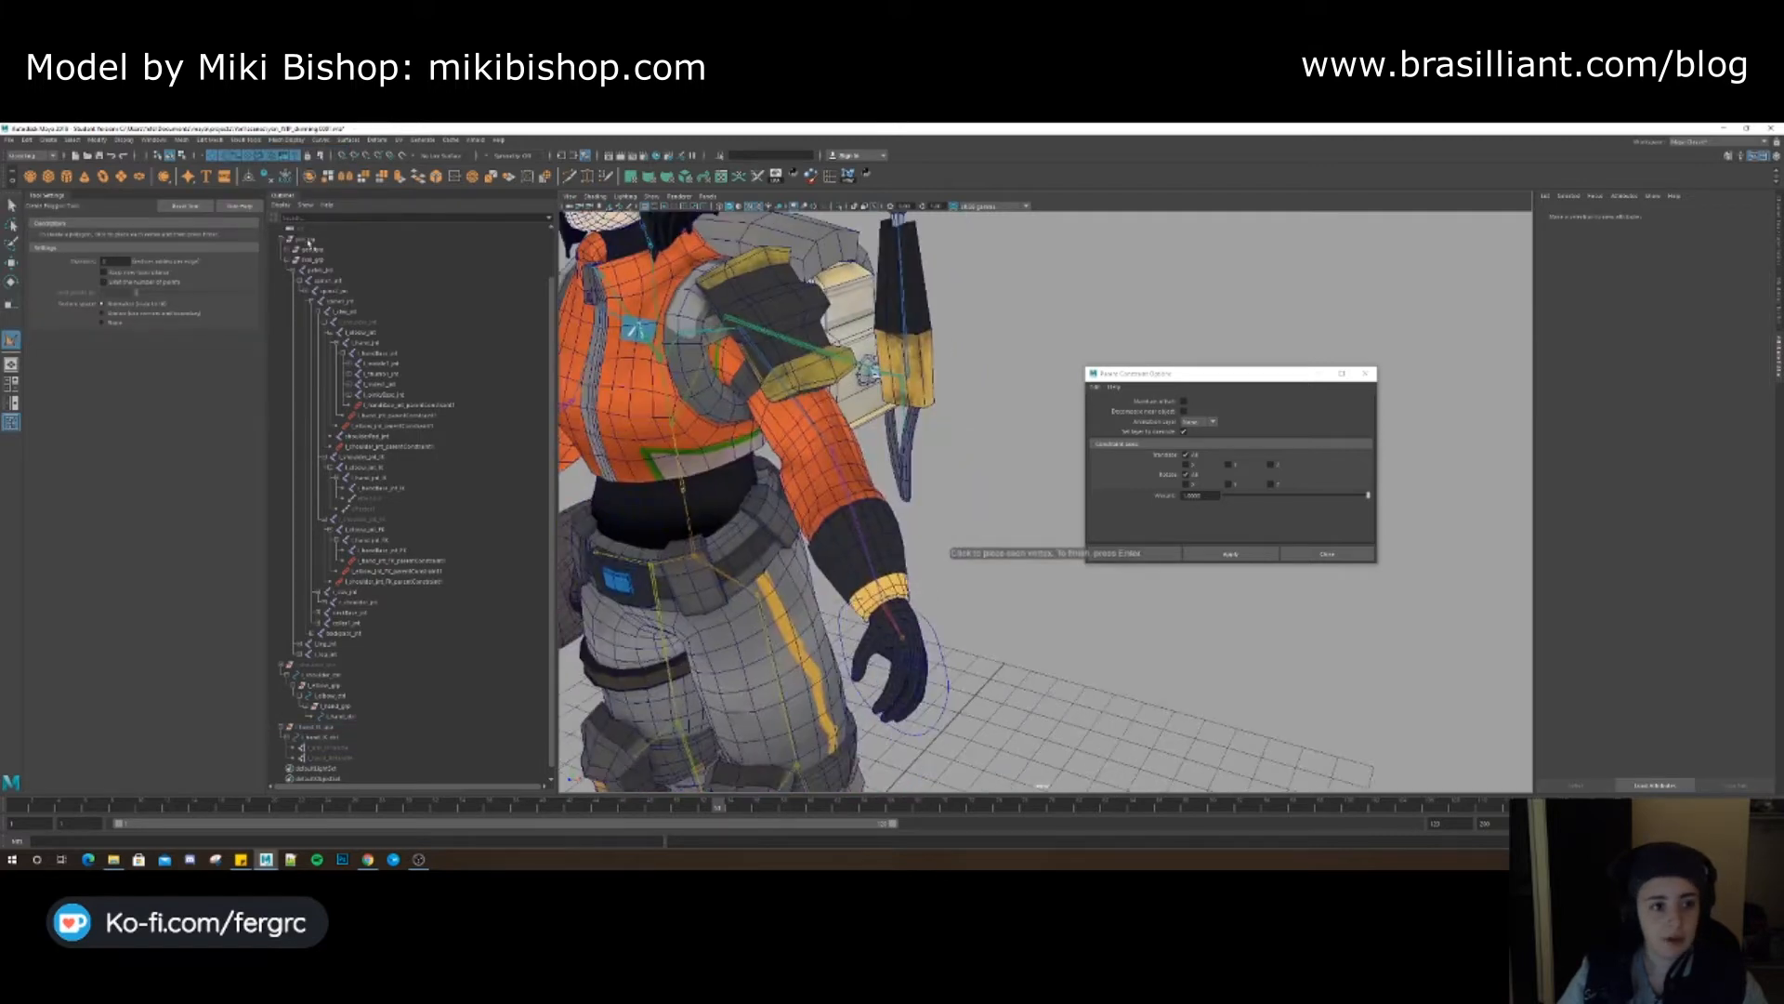
pyautogui.click(315, 251)
pyautogui.hotkey('ctrl', 'h')
pyautogui.keyDown('alt'); pyautogui.moveTo(756, 414); pyautogui.dragTo(757, 464, button='middle'); pyautogui.keyUp('alt')
pyautogui.press('v')
pyautogui.click(746, 384)
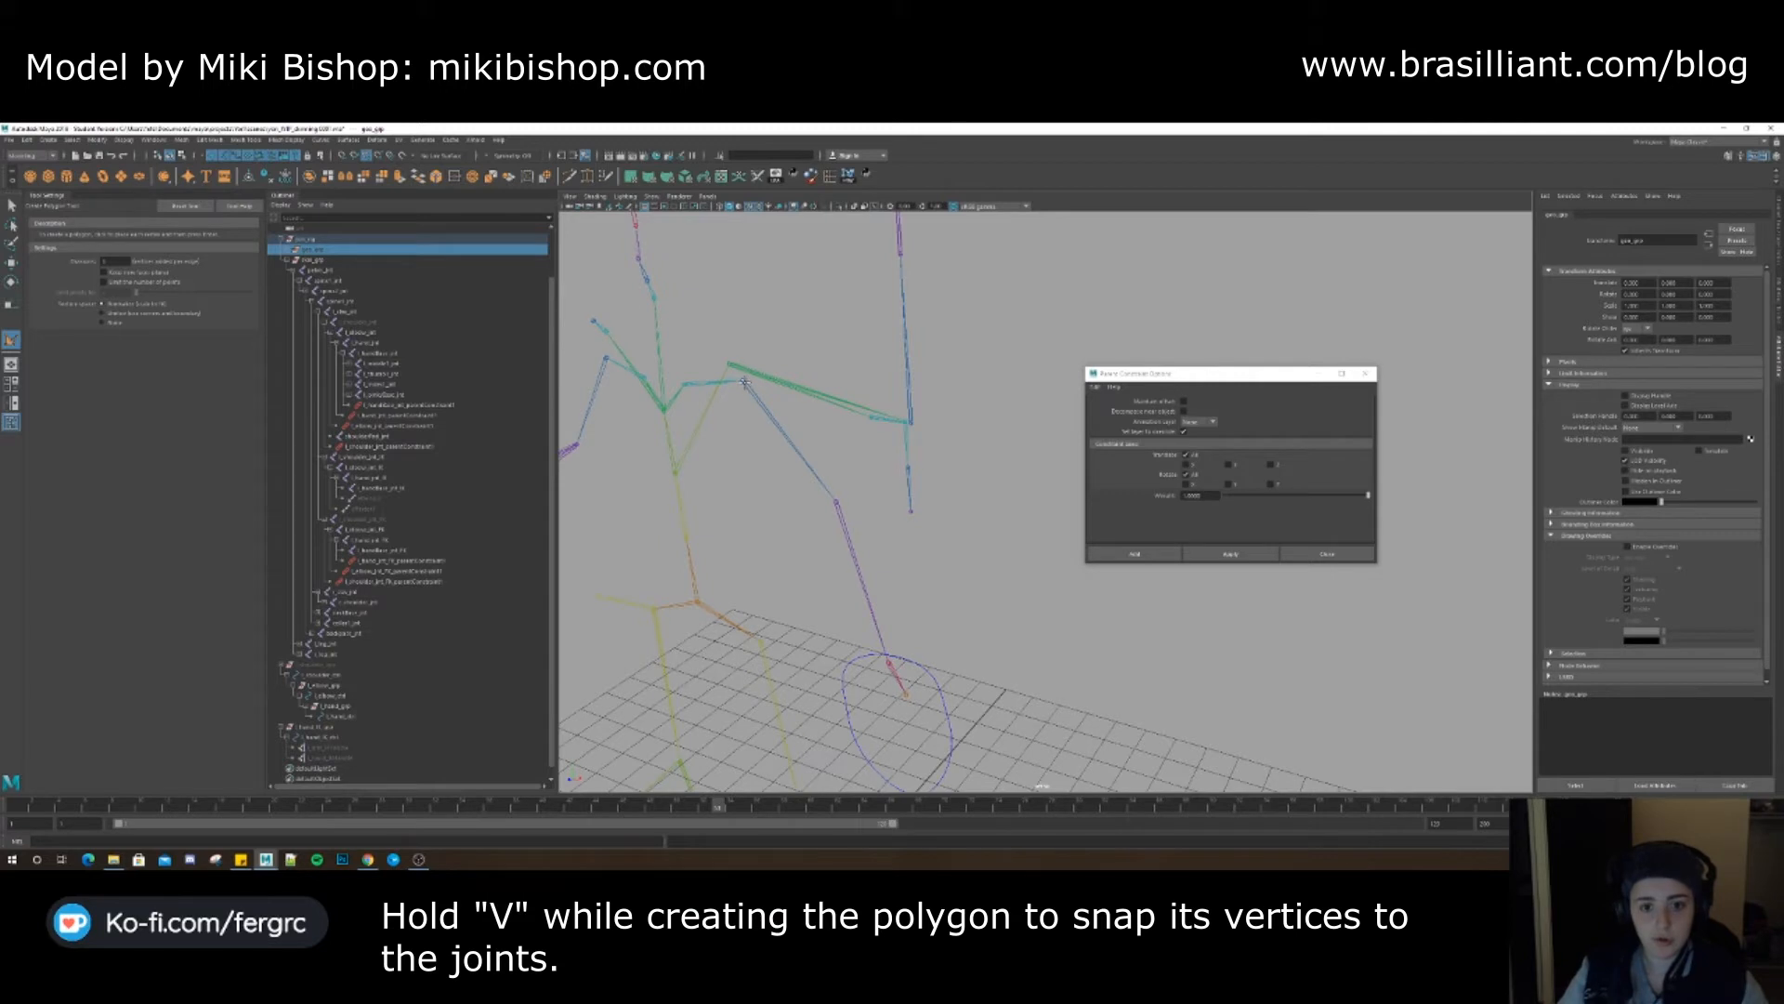
pyautogui.click(891, 663)
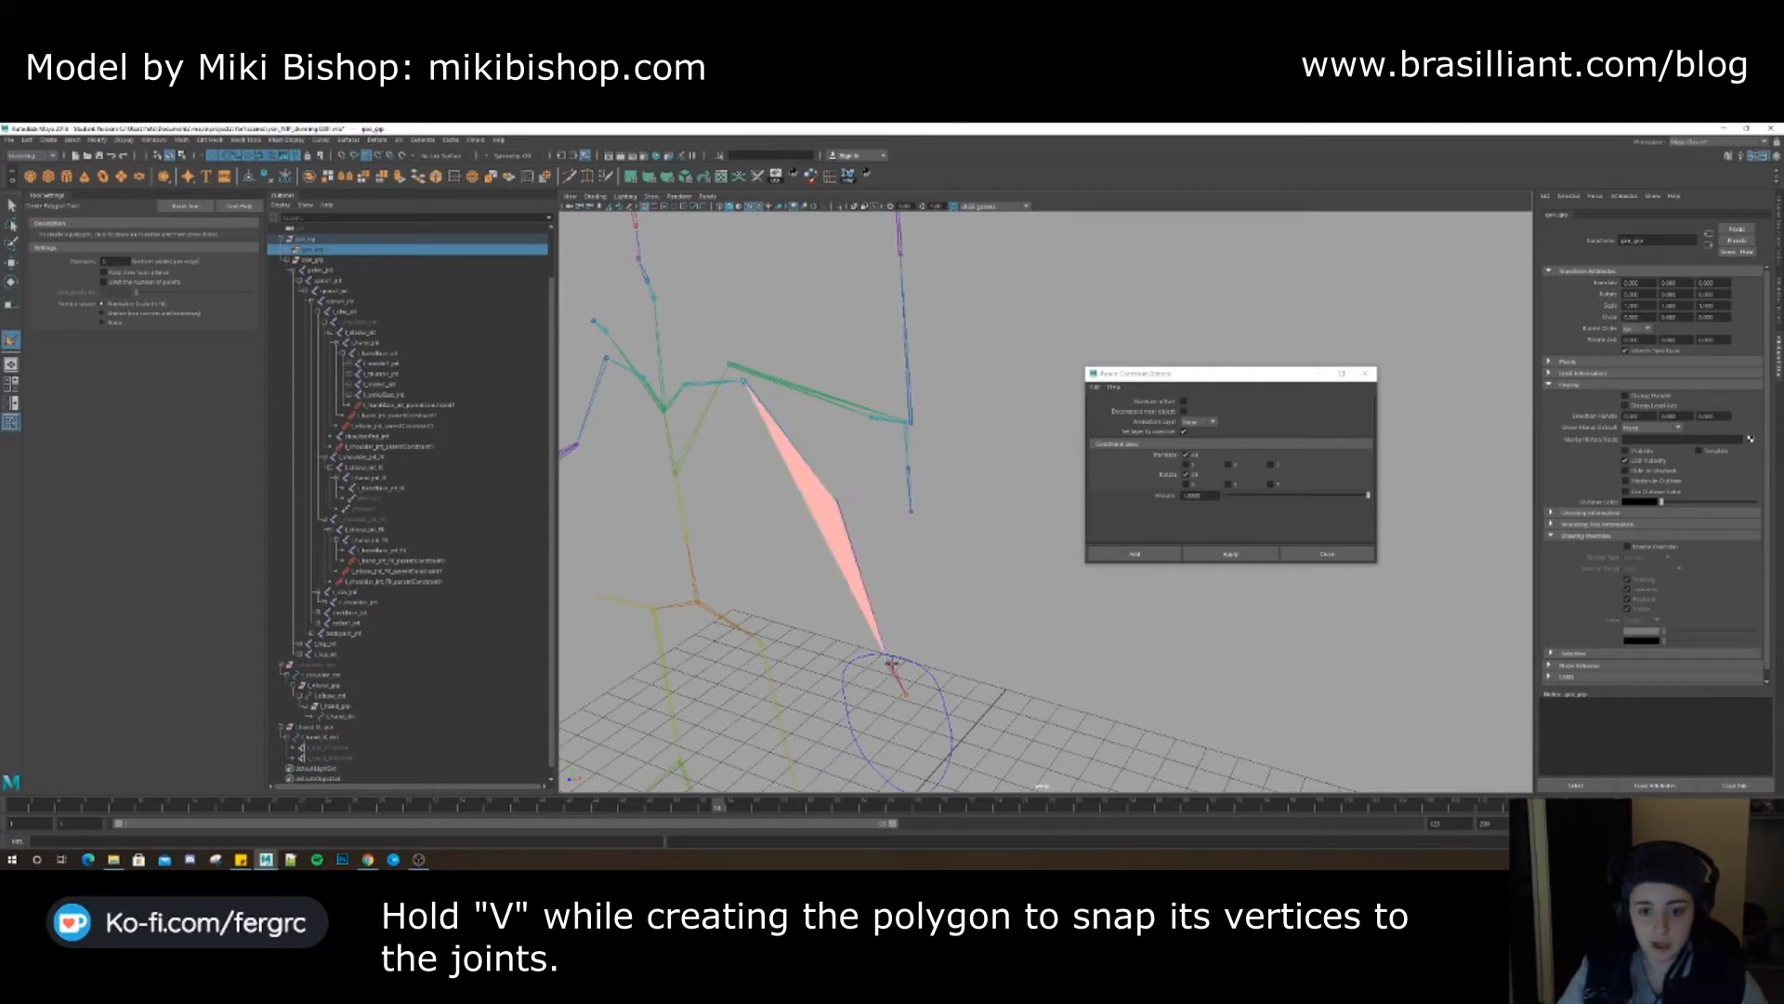
pyautogui.press('Return')
pyautogui.keyDown('alt'); pyautogui.moveTo(826, 544); pyautogui.dragTo(822, 506); pyautogui.keyUp('alt')
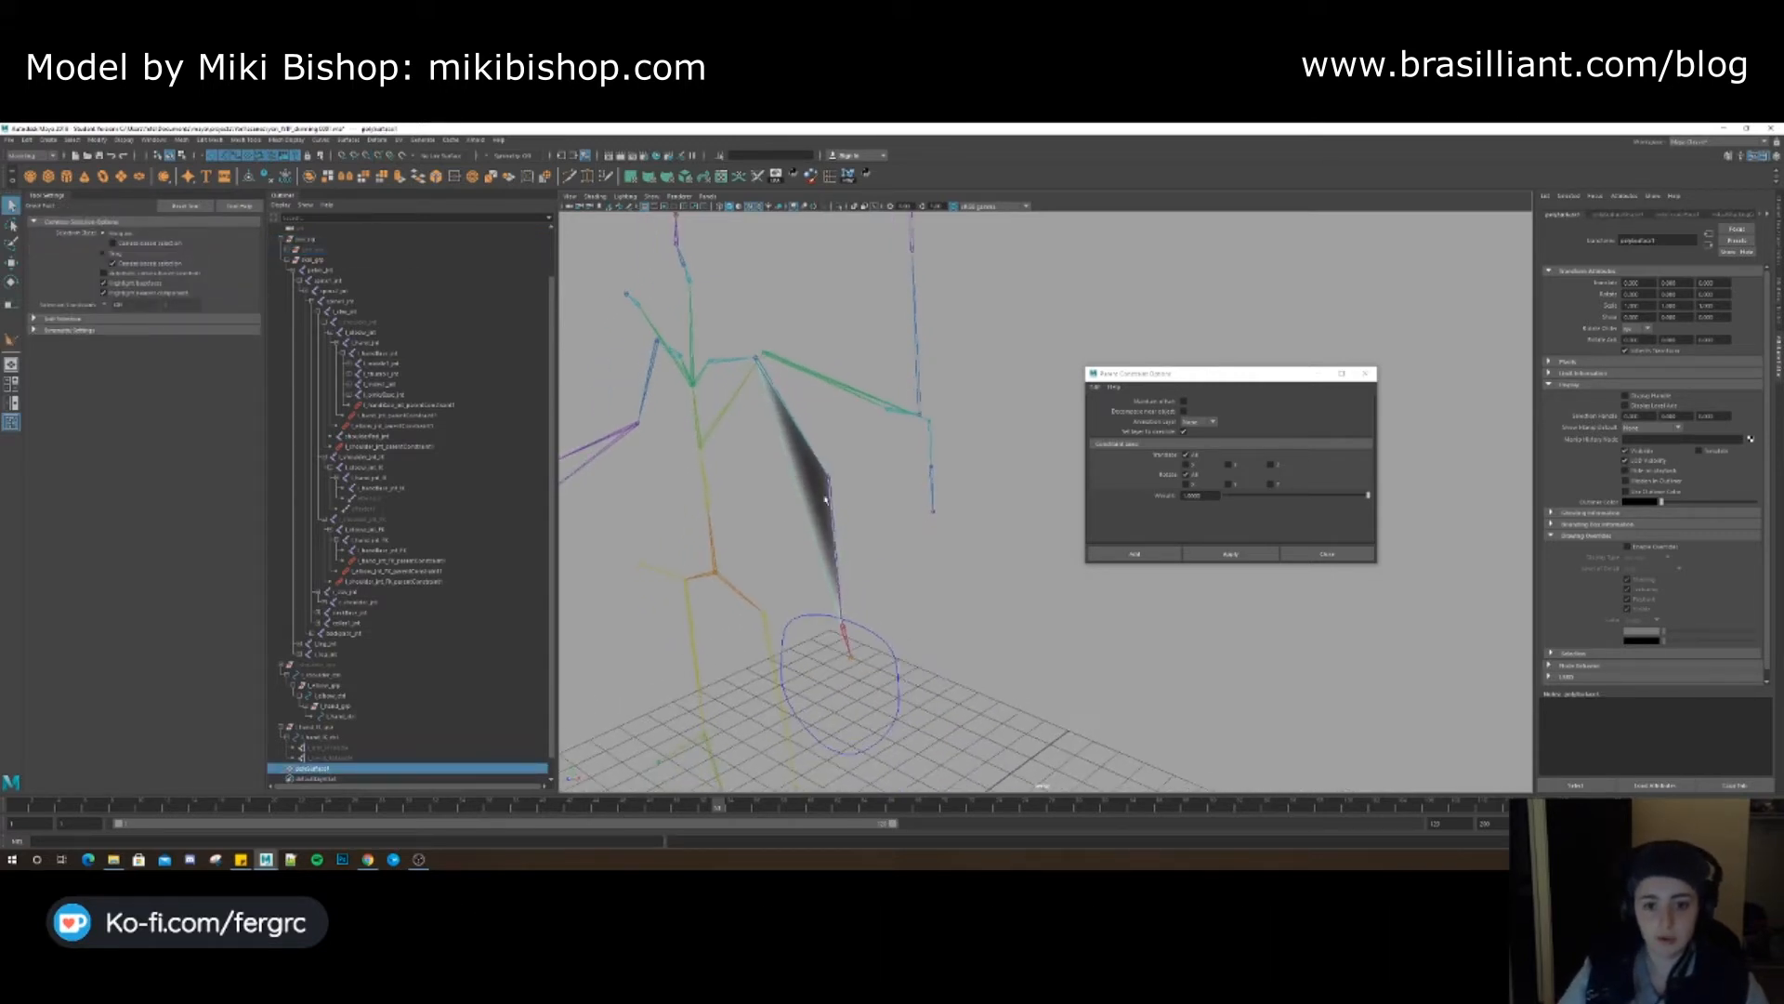
# Set the Move tool's axis orientation to Normal and pull the polygon's elbow vertex out behind the elbow
pyautogui.click(803, 483)
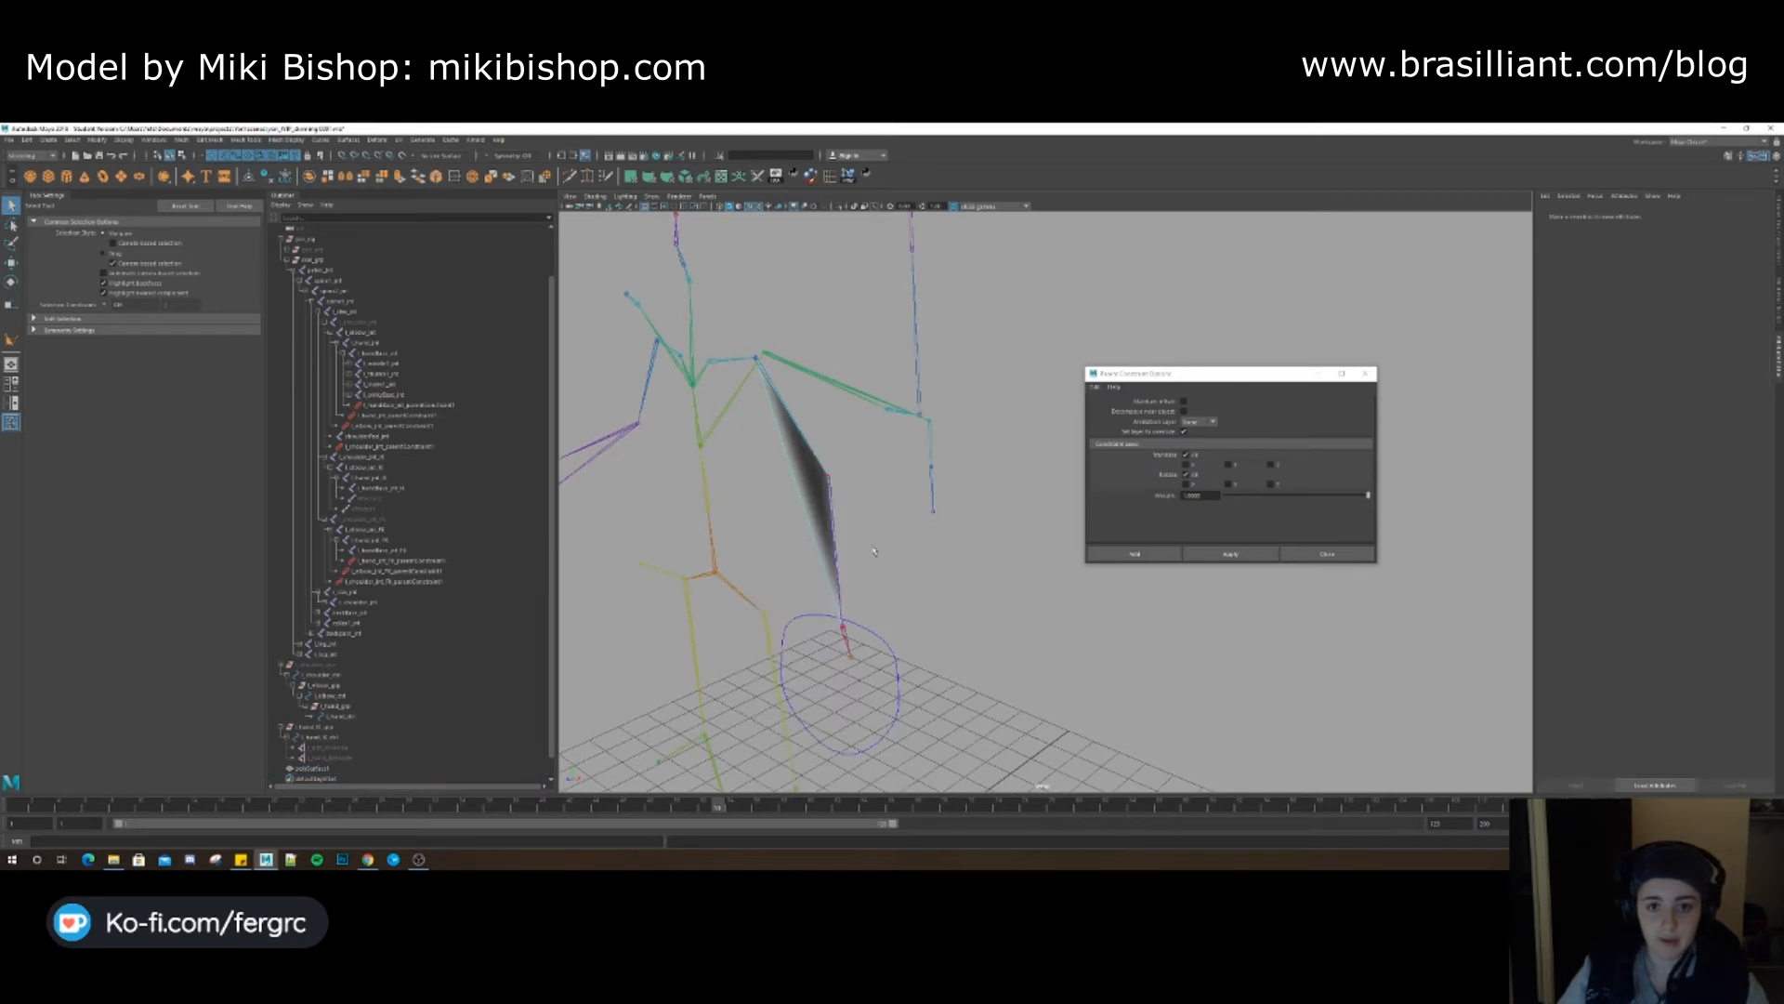
pyautogui.click(828, 476)
pyautogui.keyDown('alt'); pyautogui.moveTo(828, 477); pyautogui.dragTo(845, 542, button='middle'); pyautogui.keyUp('alt')
pyautogui.keyDown('alt'); pyautogui.moveTo(850, 484); pyautogui.dragTo(871, 485); pyautogui.keyUp('alt')
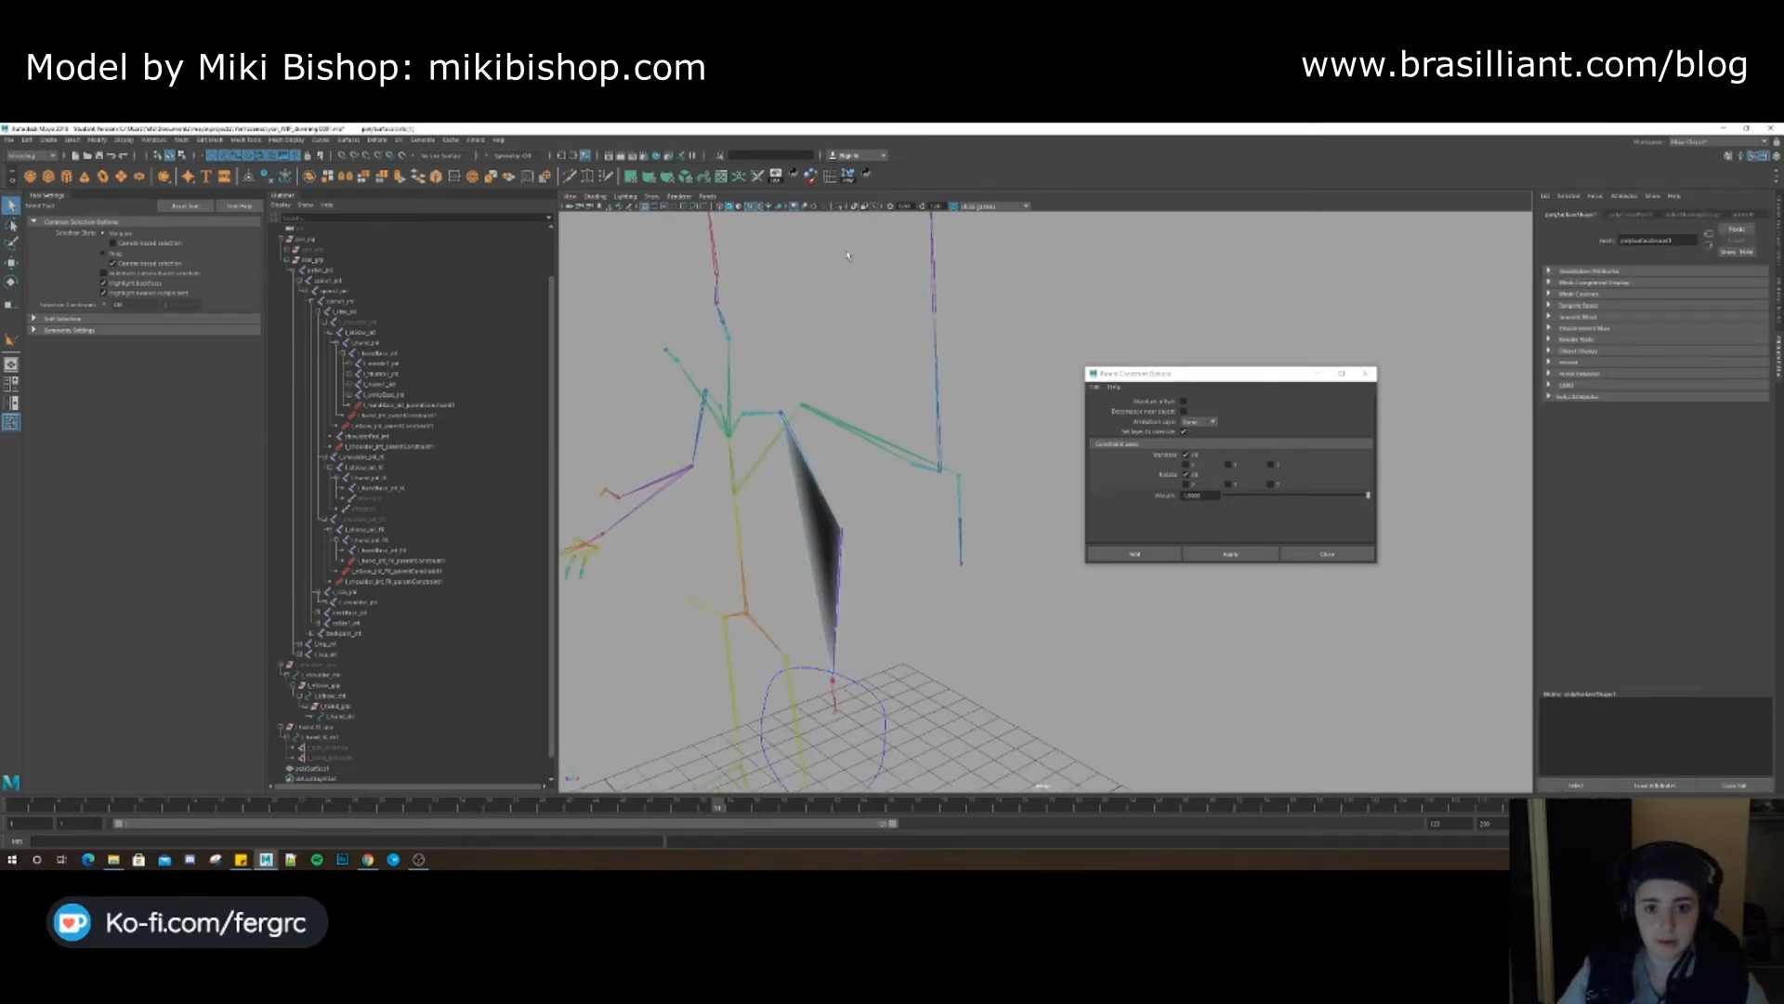
pyautogui.press('w')
pyautogui.click(103, 238)
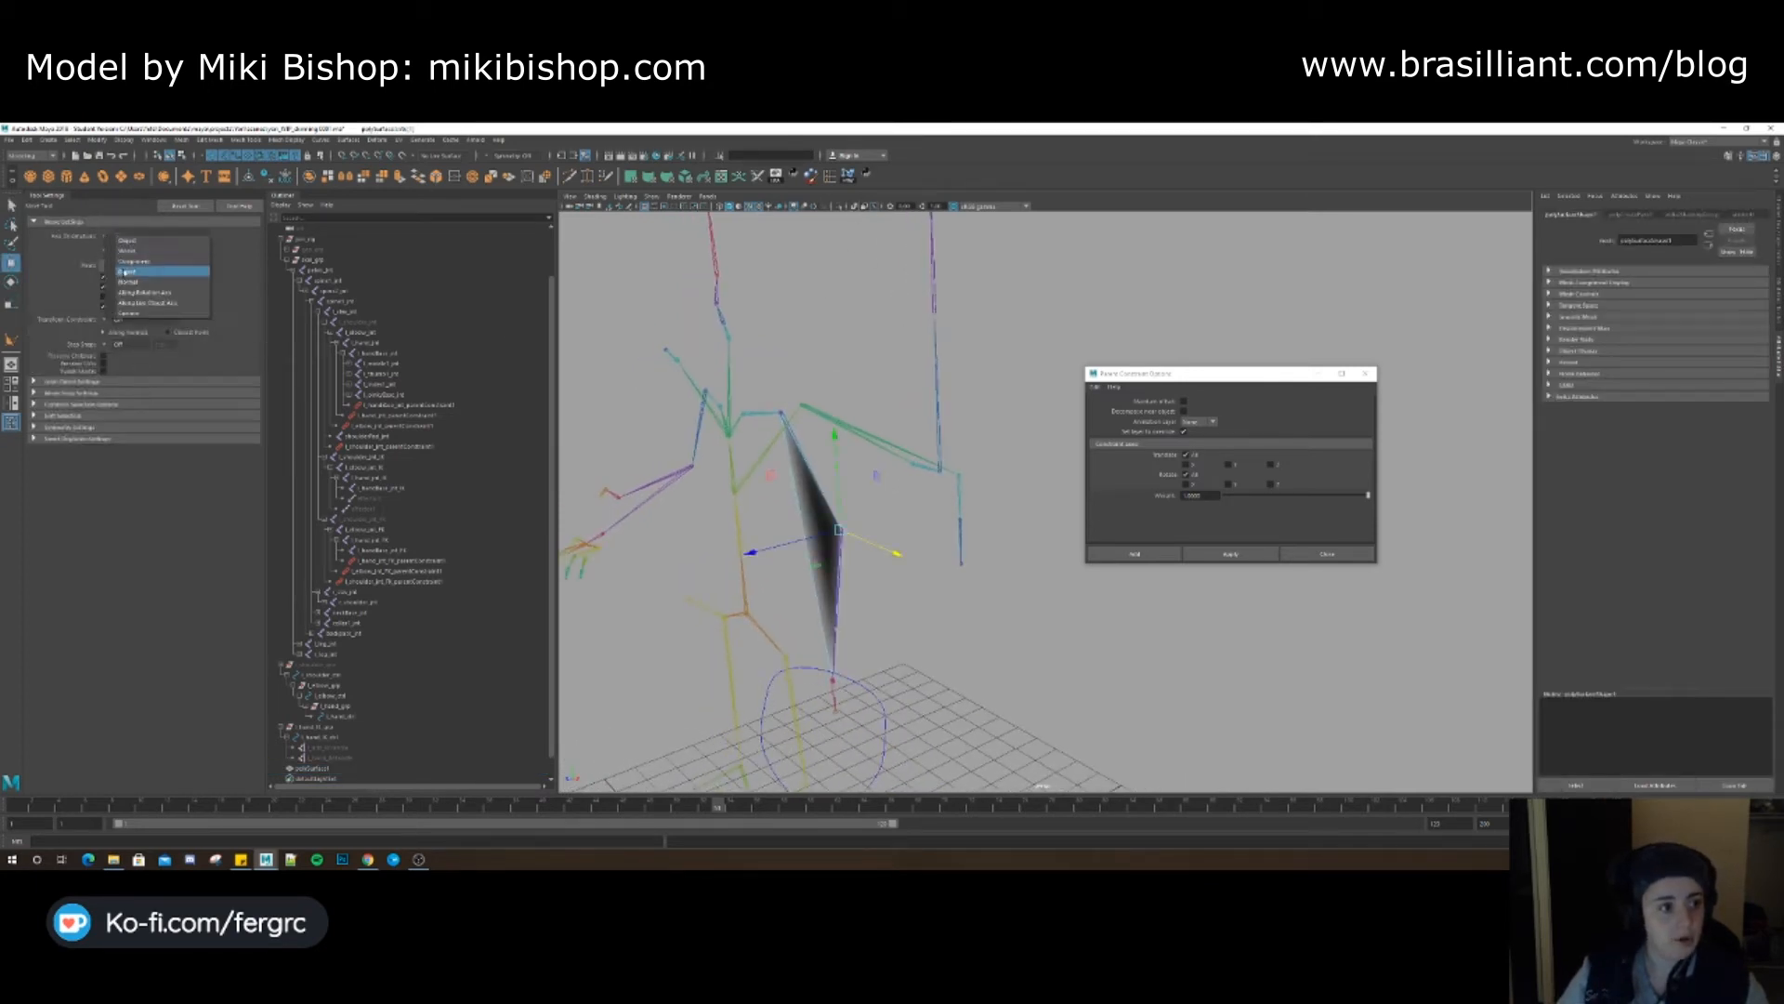
pyautogui.click(135, 284)
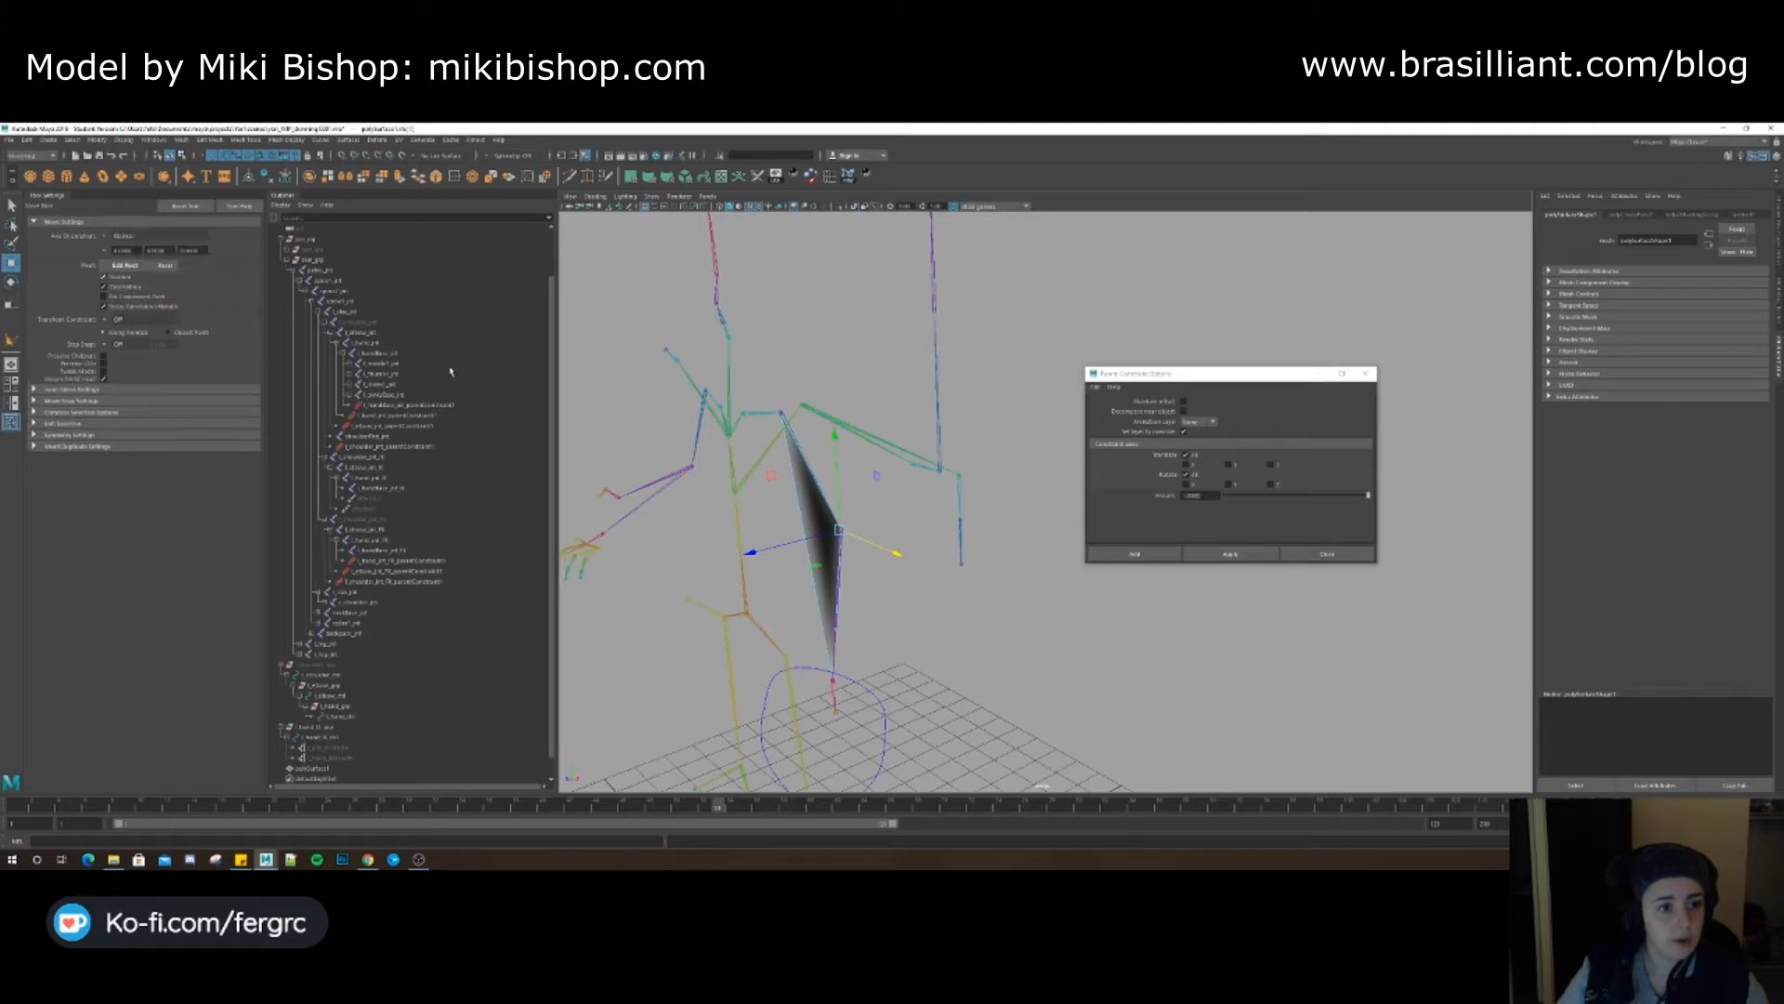
pyautogui.click(360, 324)
pyautogui.hotkey('ctrl', 'z')
pyautogui.keyDown('alt'); pyautogui.moveTo(985, 484); pyautogui.dragTo(943, 550); pyautogui.keyUp('alt')
pyautogui.press('q')
pyautogui.moveTo(940, 509); pyautogui.dragTo(992, 465, button='right')
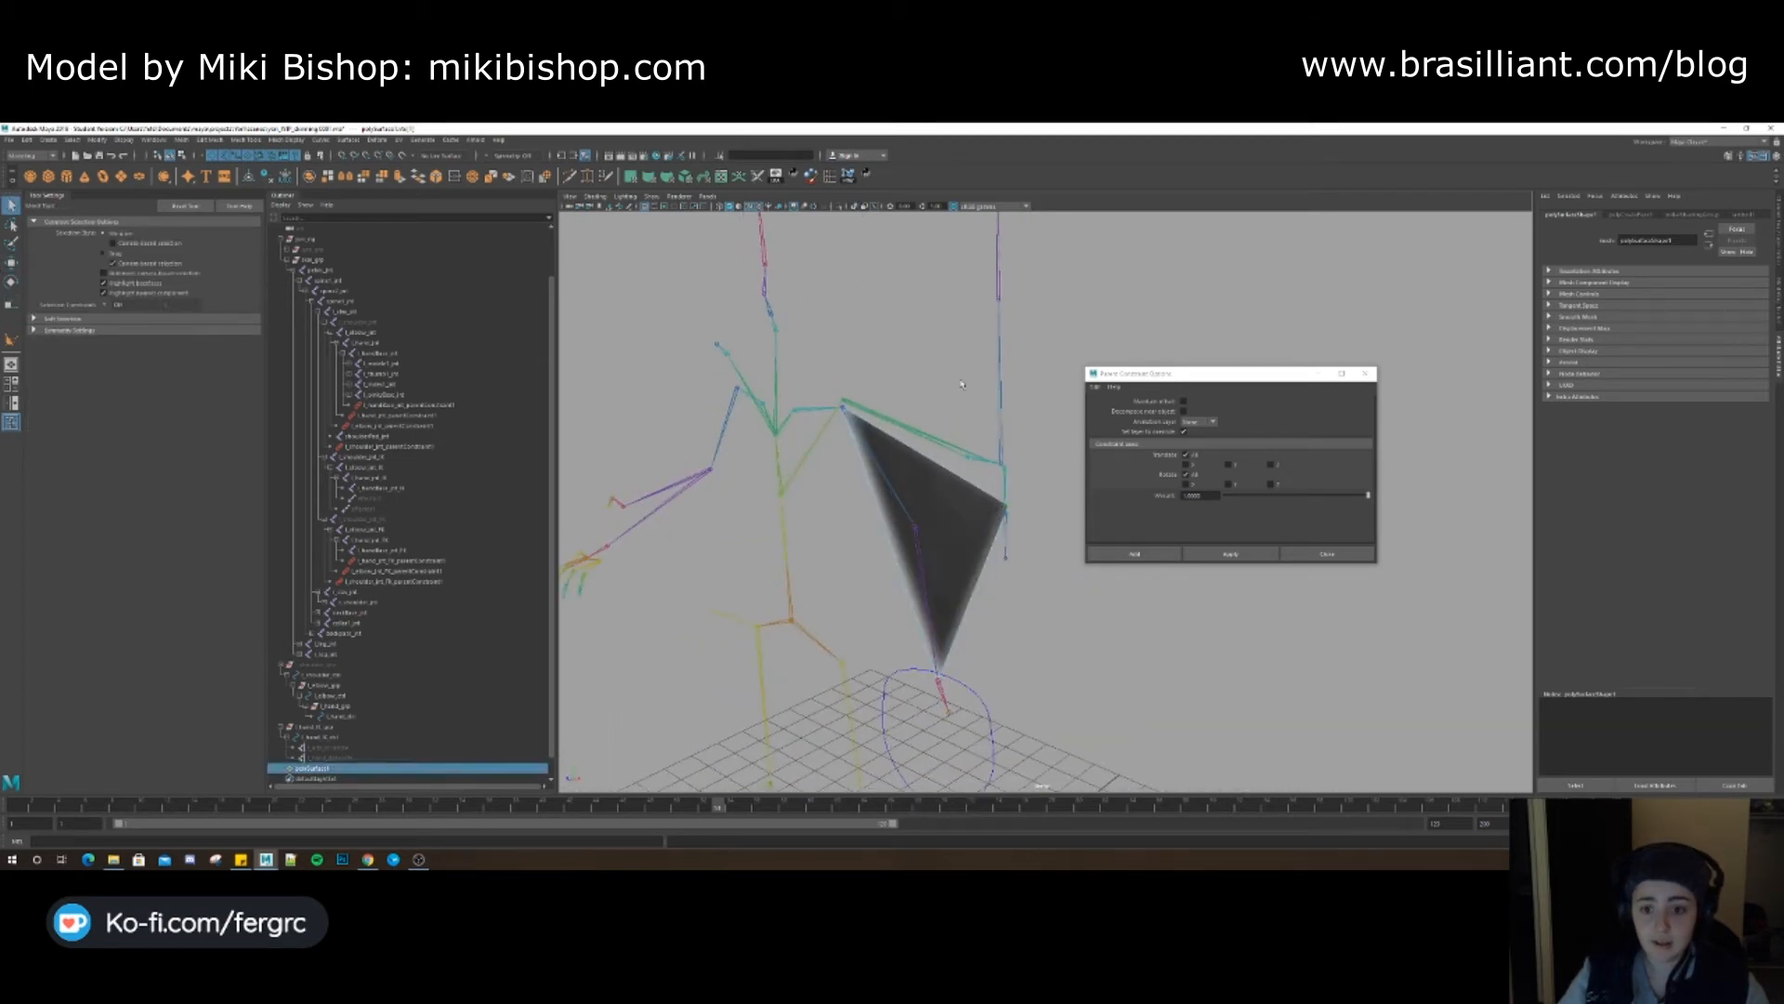
# Show the hidden geometry group again
pyautogui.click(985, 372)
pyautogui.click(315, 250)
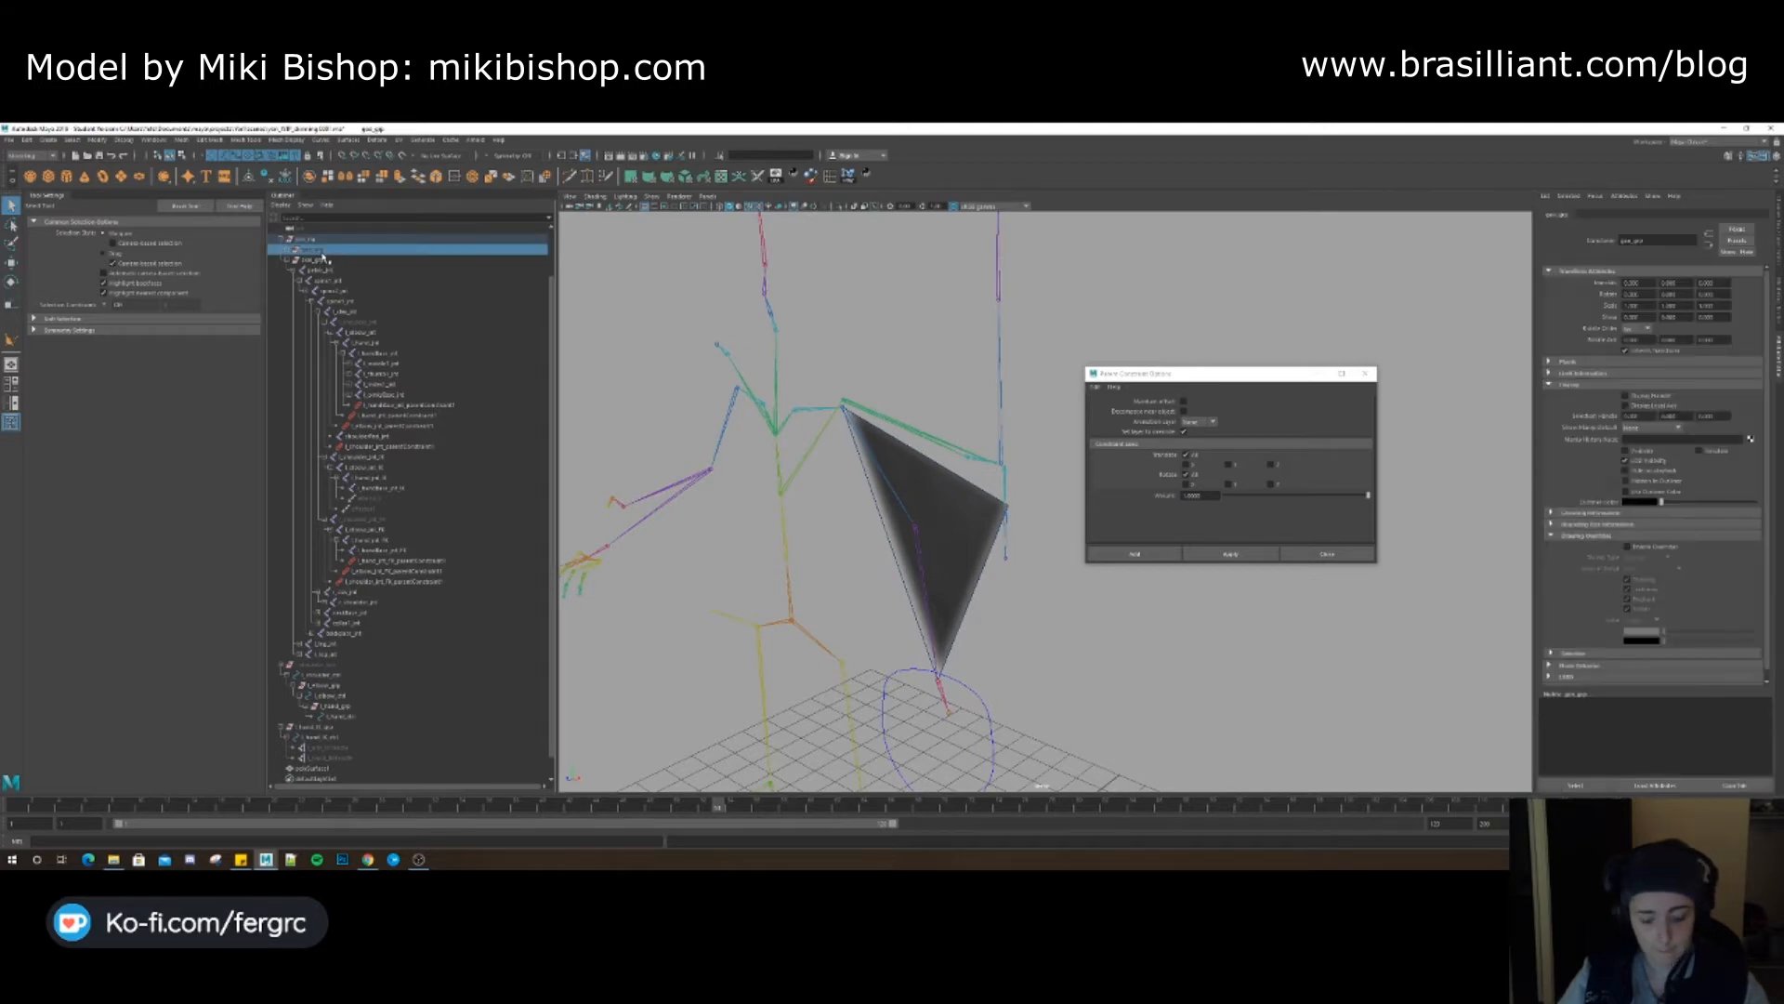
pyautogui.hotkey('shift', 'h')
# Move the polygon's elbow vertex further back until it lies behind the character's backpack
pyautogui.keyDown('alt'); pyautogui.moveTo(929, 464); pyautogui.dragTo(957, 561); pyautogui.keyUp('alt')
pyautogui.keyDown('alt'); pyautogui.moveTo(957, 560); pyautogui.dragTo(785, 556, button='middle'); pyautogui.keyUp('alt')
pyautogui.scroll(-6, 785, 556)
pyautogui.keyDown('alt'); pyautogui.moveTo(836, 553); pyautogui.dragTo(923, 565); pyautogui.keyUp('alt')
pyautogui.scroll(4, 889, 567)
pyautogui.click(923, 565)
pyautogui.moveTo(923, 566); pyautogui.dragTo(878, 569, button='right')
pyautogui.click(937, 562)
pyautogui.scroll(5, 942, 567)
pyautogui.press('w')
pyautogui.keyDown('alt'); pyautogui.moveTo(943, 567); pyautogui.dragTo(948, 521); pyautogui.keyUp('alt')
pyautogui.scroll(-5, 924, 578)
pyautogui.scroll(2, 950, 525)
pyautogui.press('q')
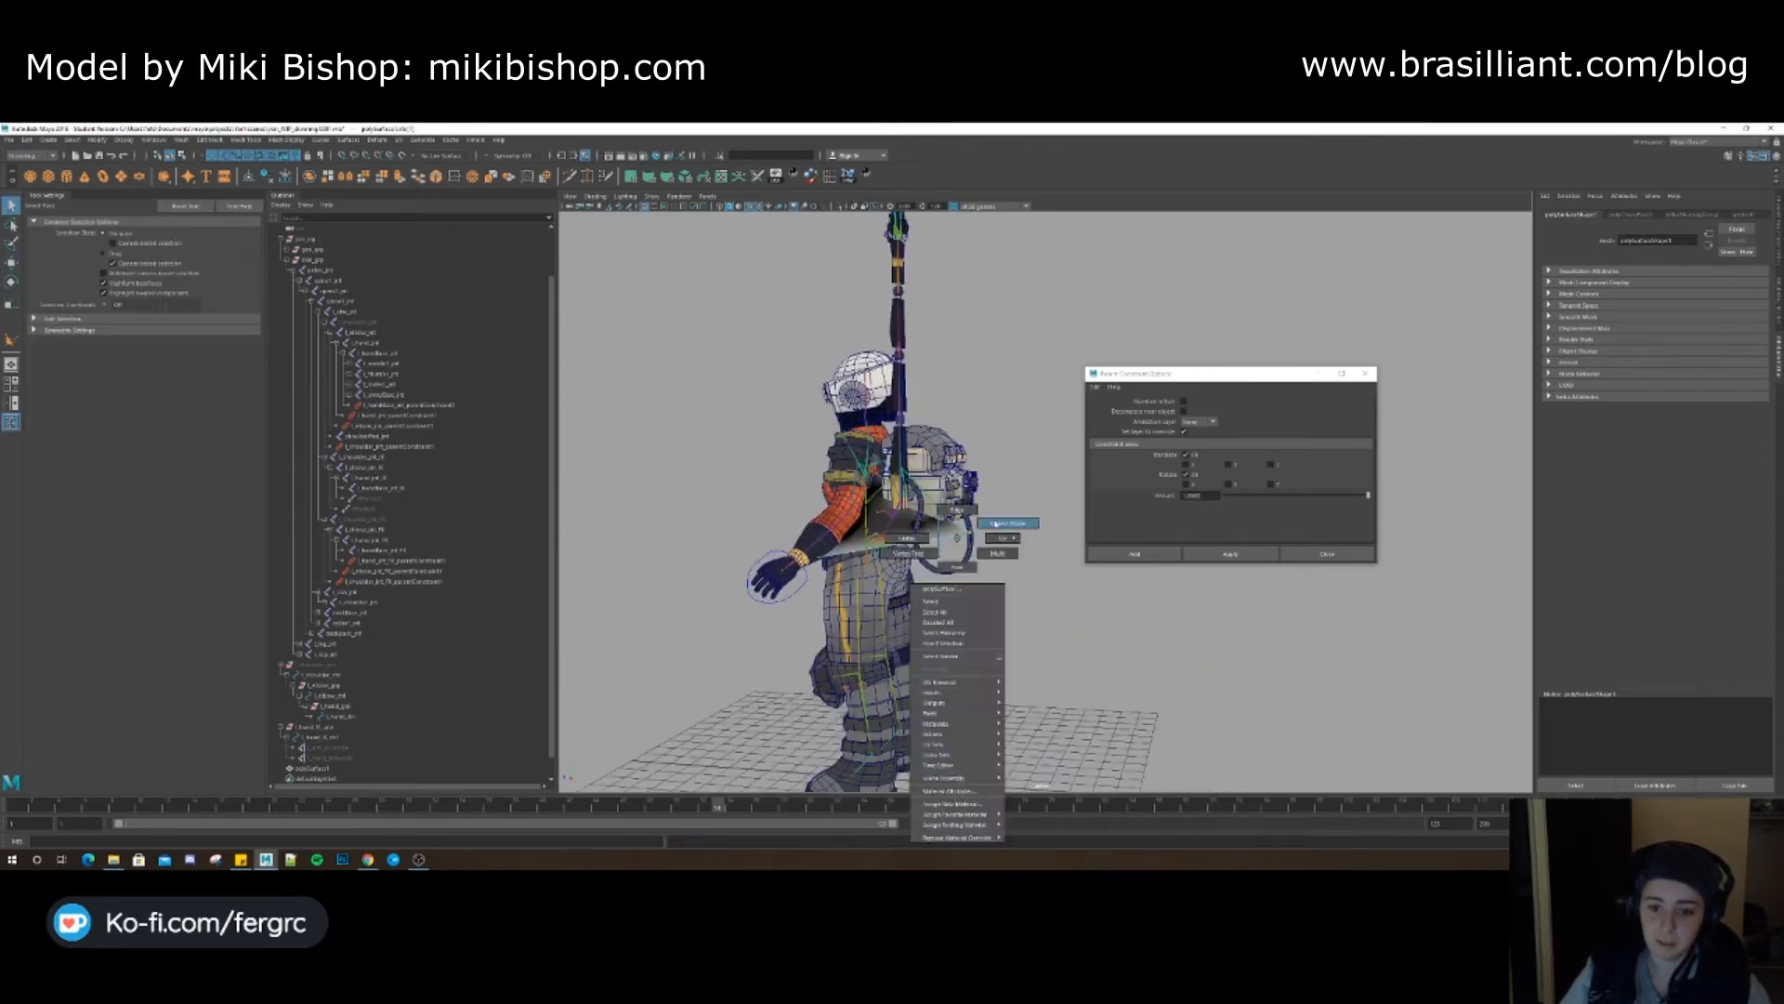
pyautogui.moveTo(995, 524); pyautogui.dragTo(1001, 523, button='right')
pyautogui.click(1022, 530)
pyautogui.scroll(3, 1013, 535)
pyautogui.keyDown('alt'); pyautogui.moveTo(1013, 534); pyautogui.dragTo(1032, 515); pyautogui.keyUp('alt')
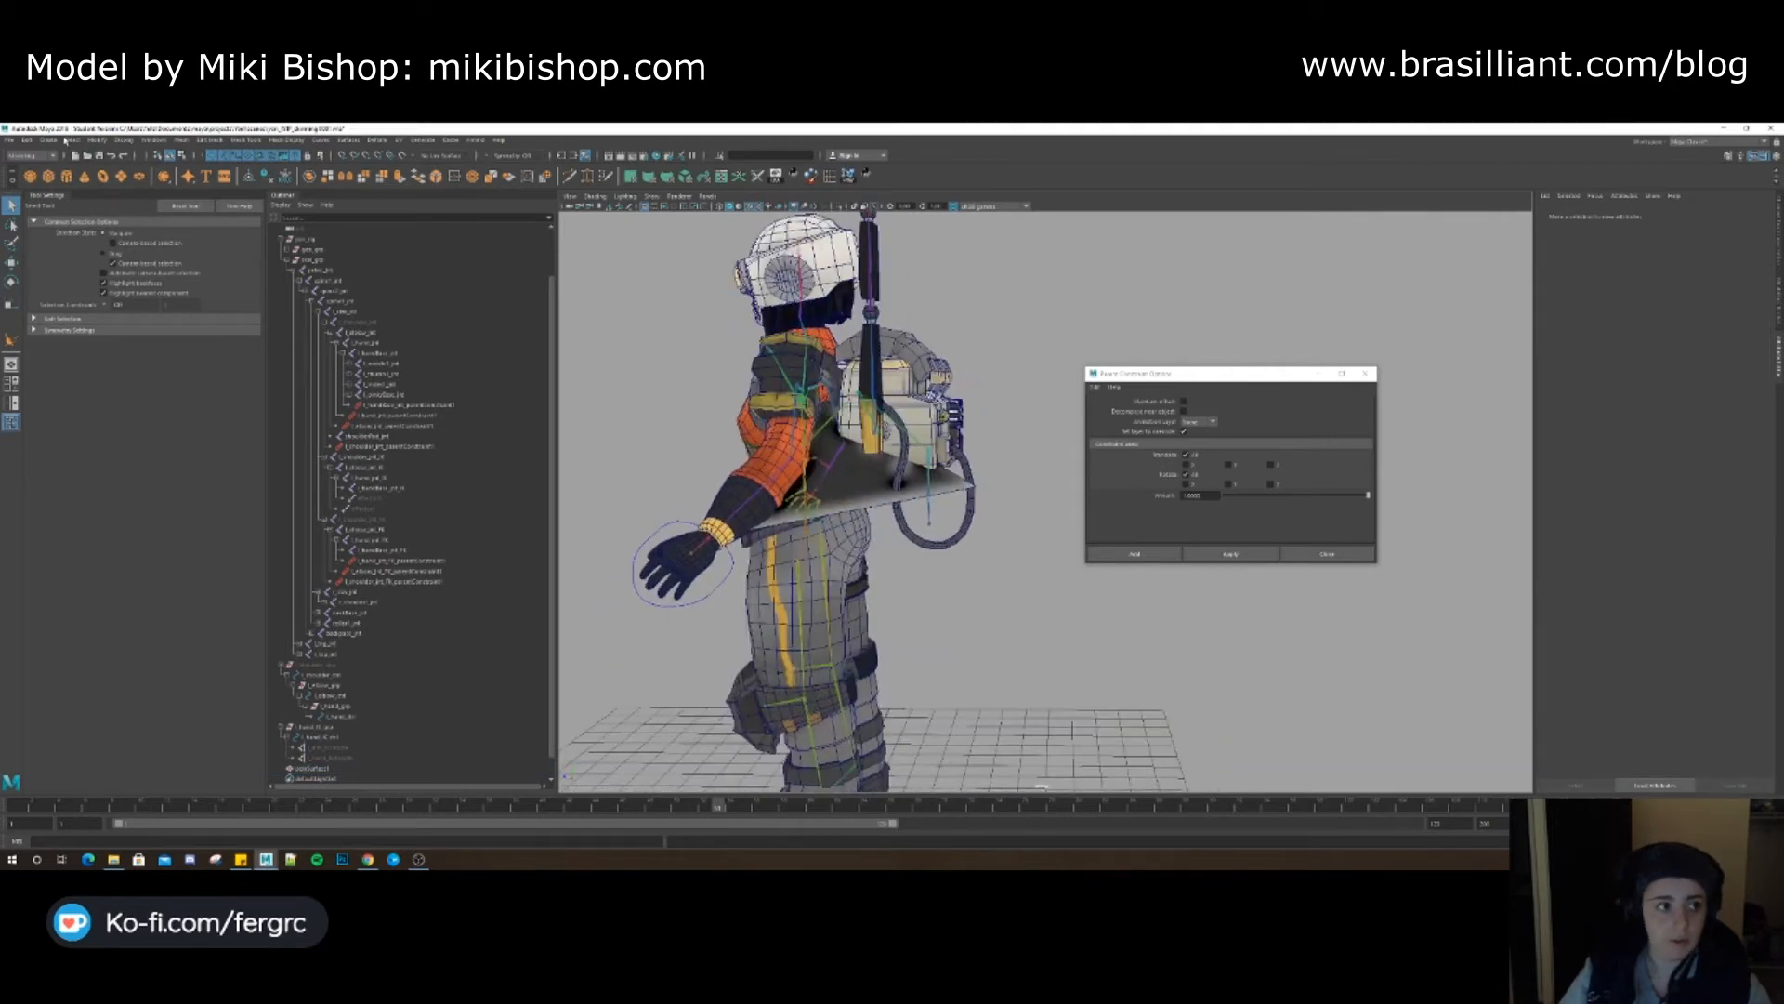
# Create a NURBS circle at the origin for the left elbow control
pyautogui.click(51, 141)
pyautogui.moveTo(111, 165)
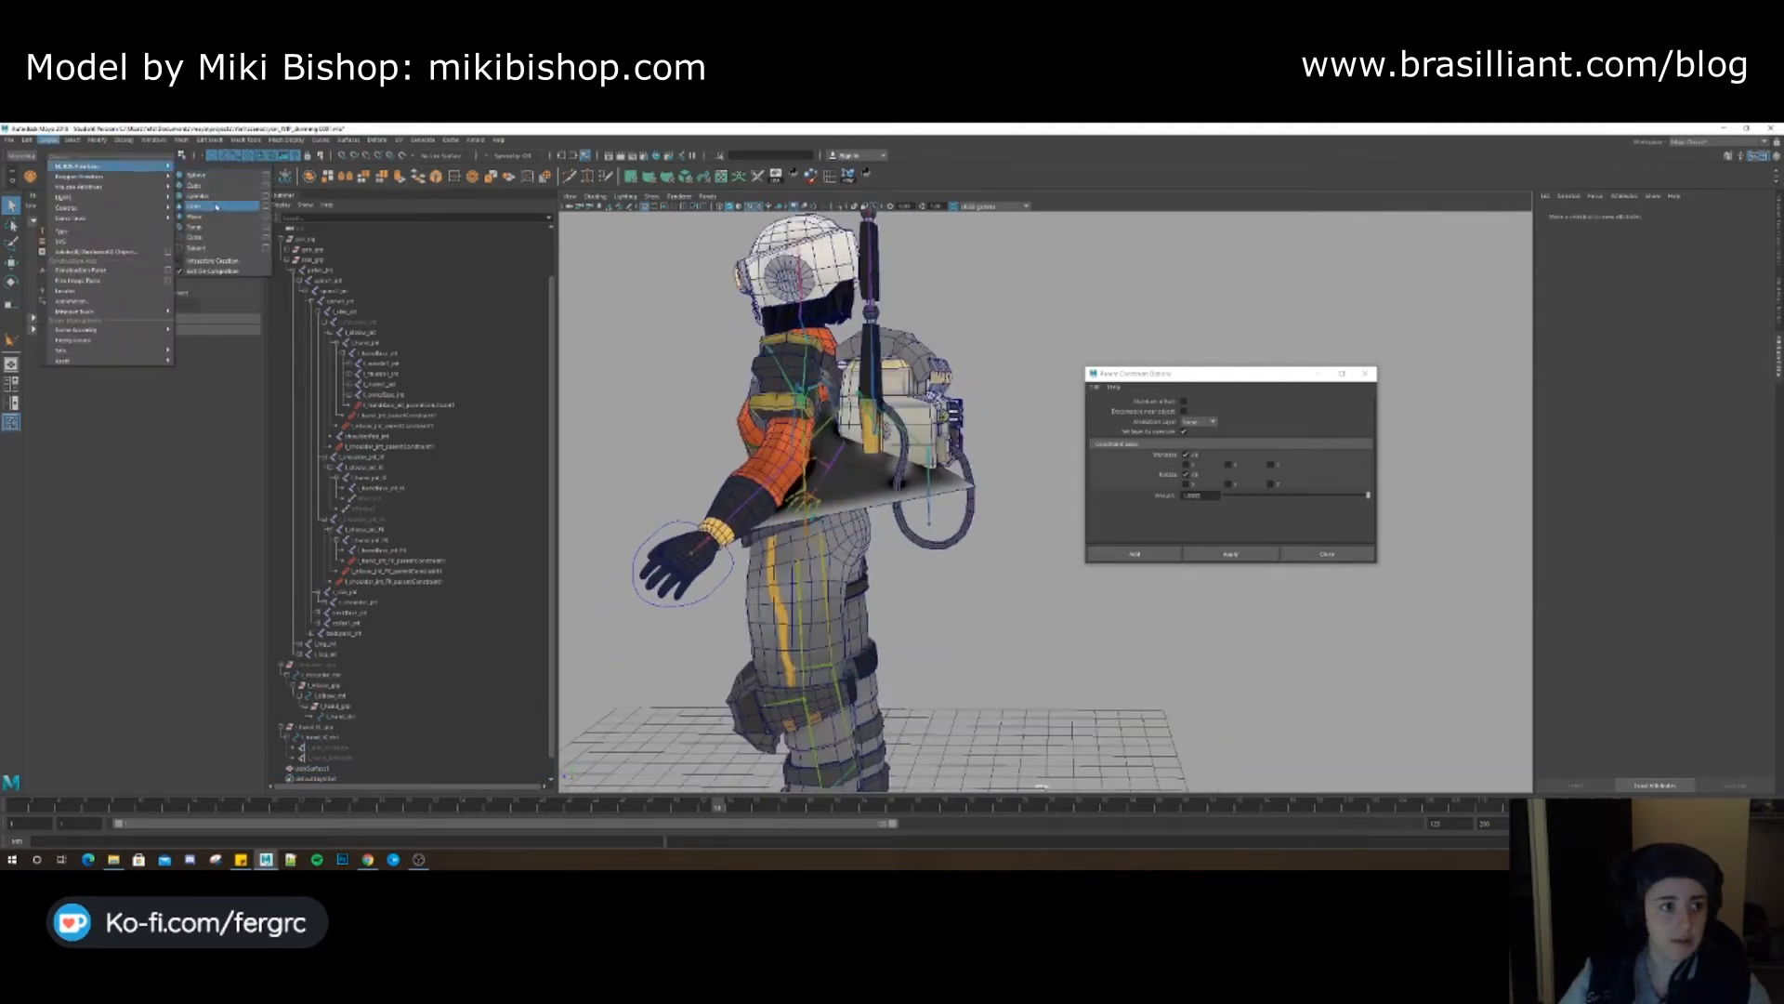
pyautogui.click(207, 239)
pyautogui.keyDown('alt'); pyautogui.moveTo(800, 576); pyautogui.dragTo(799, 455, button='middle'); pyautogui.keyUp('alt')
pyautogui.keyDown('alt'); pyautogui.moveTo(799, 456); pyautogui.dragTo(947, 511); pyautogui.keyUp('alt')
pyautogui.keyDown('alt'); pyautogui.moveTo(874, 772); pyautogui.dragTo(855, 632, button='middle'); pyautogui.keyUp('alt')
pyautogui.keyDown('alt'); pyautogui.moveTo(855, 632); pyautogui.dragTo(743, 662); pyautogui.keyUp('alt')
pyautogui.keyDown('alt'); pyautogui.moveTo(875, 587); pyautogui.dragTo(882, 620, button='middle'); pyautogui.keyUp('alt')
# Reset the Move tool settings and snap the new circle to the guide polygon's rear vertex
pyautogui.press('w')
pyautogui.scroll(-7, 881, 621)
pyautogui.scroll(3, 882, 621)
pyautogui.click(882, 621)
pyautogui.hotkey('ctrl', 'z')
pyautogui.scroll(-3, 1015, 581)
pyautogui.scroll(3, 1016, 581)
pyautogui.keyDown('alt'); pyautogui.moveTo(1015, 581); pyautogui.dragTo(963, 611, button='middle'); pyautogui.keyUp('alt')
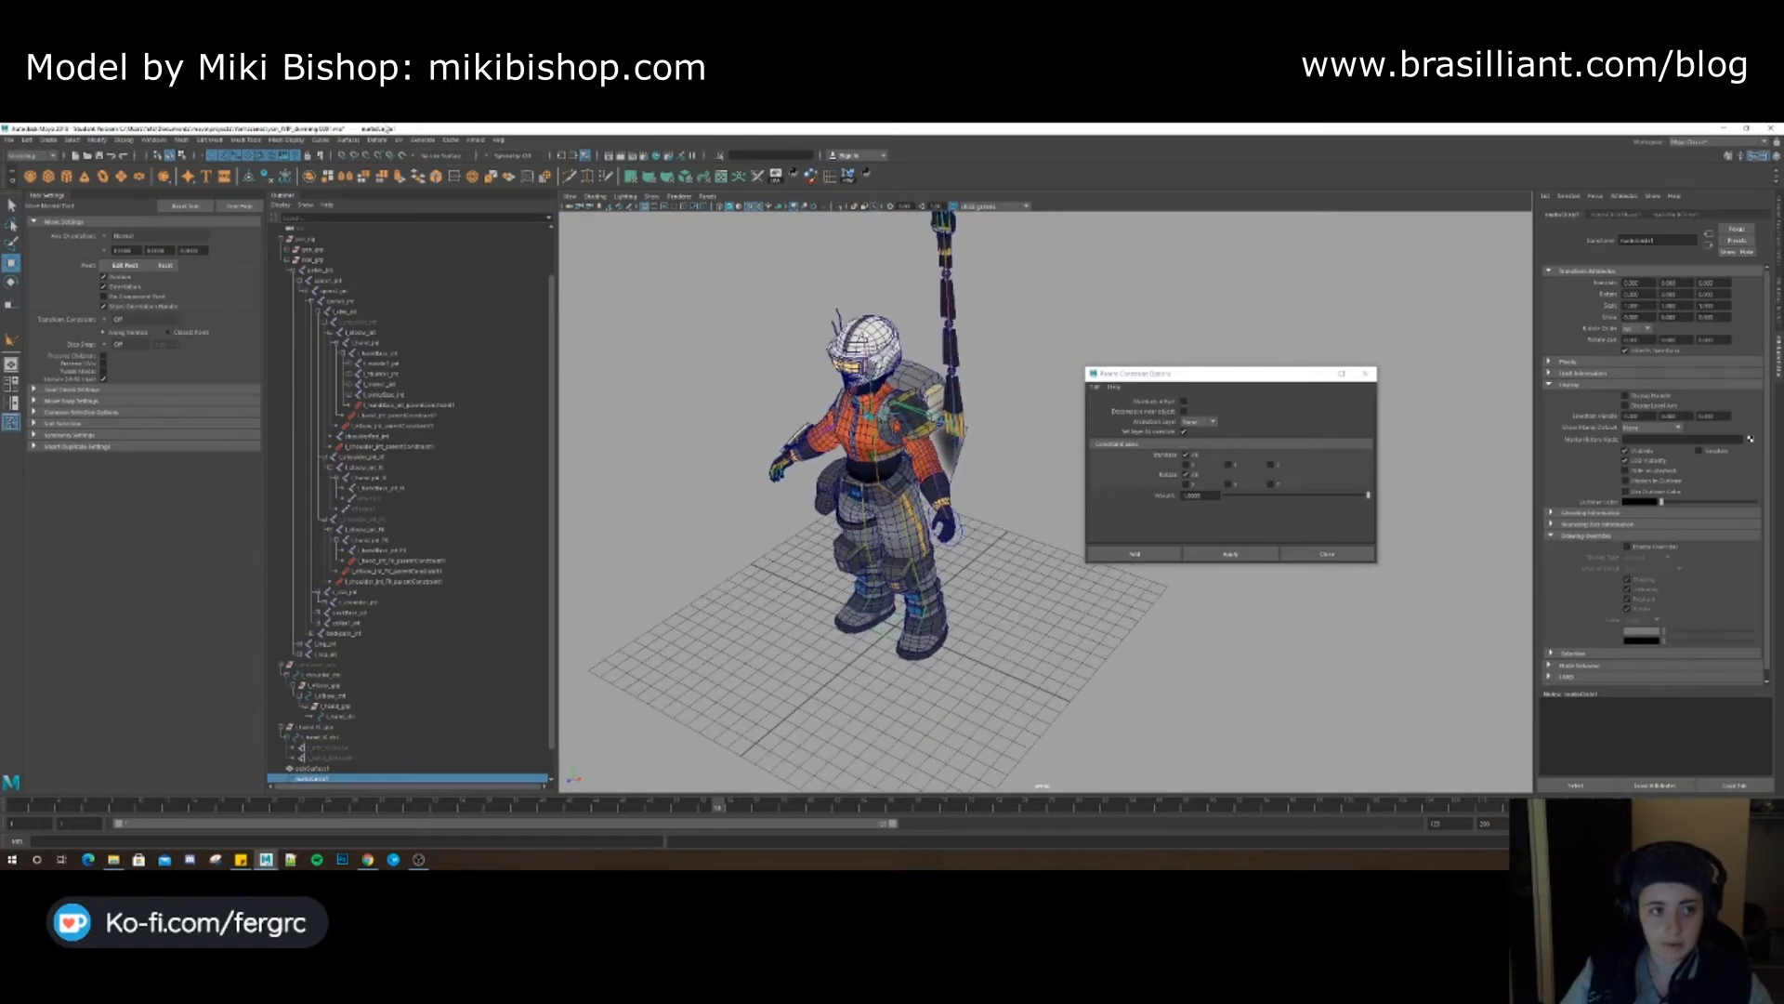
pyautogui.click(177, 210)
pyautogui.keyDown('alt'); pyautogui.moveTo(976, 565); pyautogui.dragTo(938, 584); pyautogui.keyUp('alt')
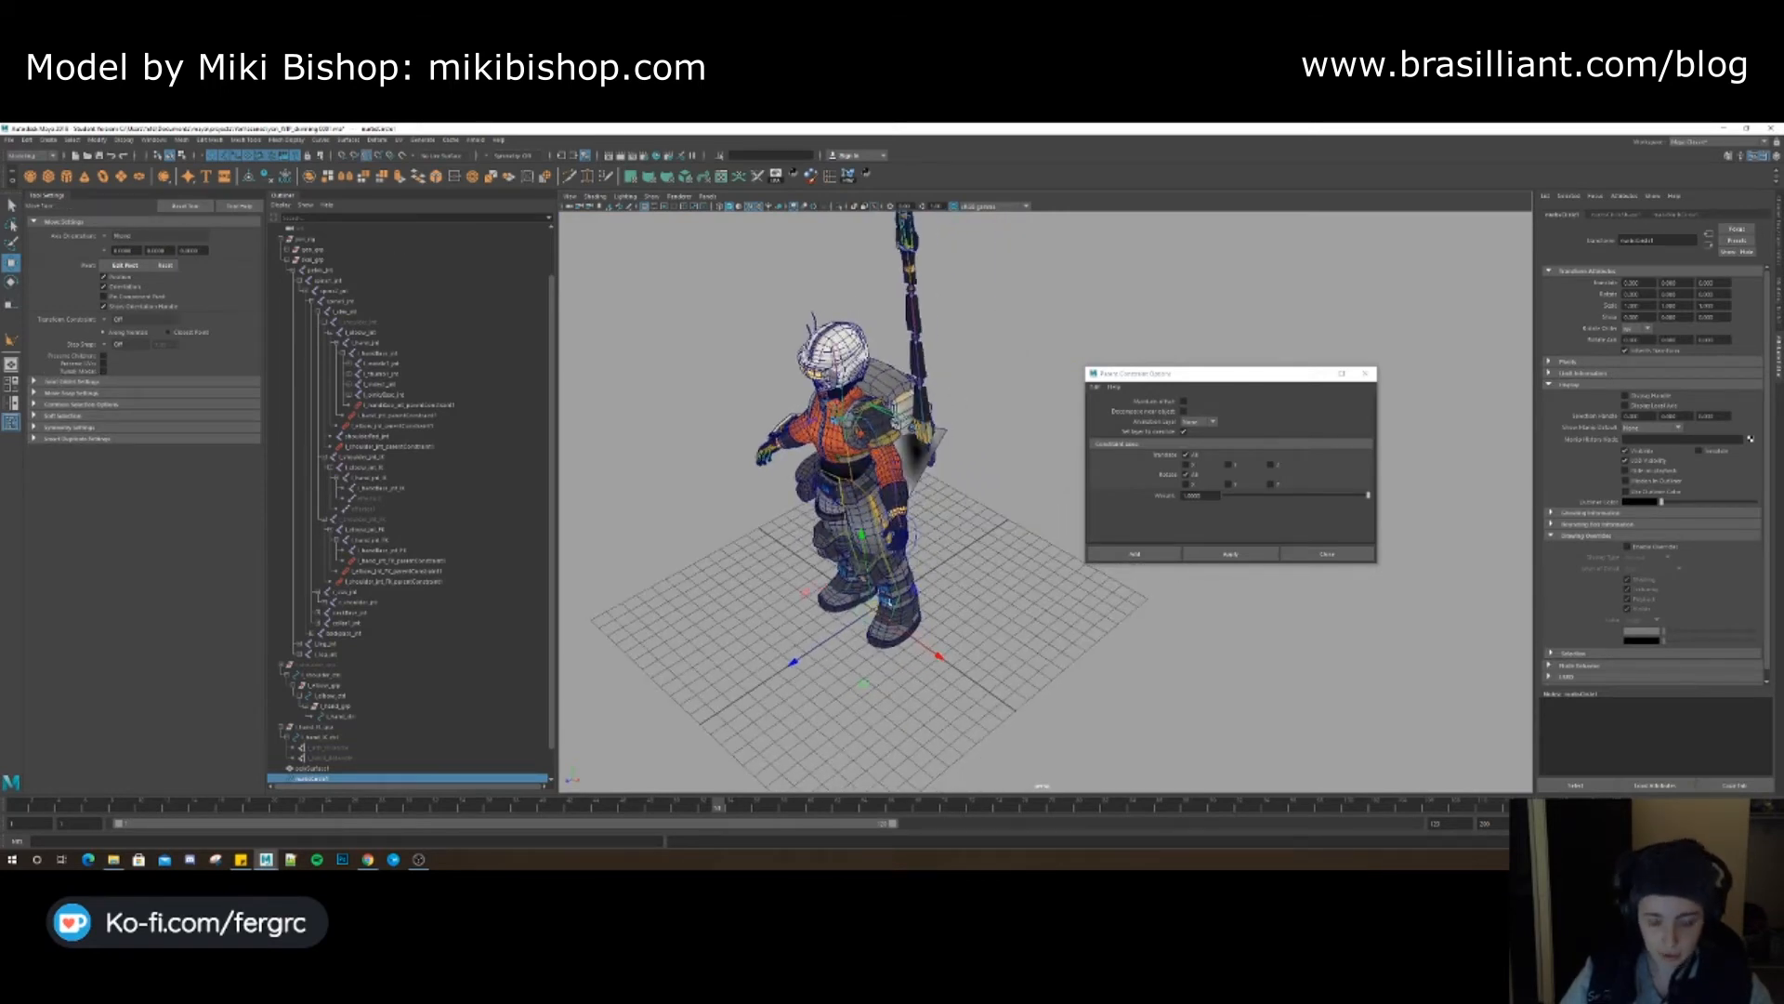
pyautogui.scroll(5, 947, 418)
pyautogui.keyDown('alt'); pyautogui.moveTo(947, 418); pyautogui.dragTo(729, 451); pyautogui.keyUp('alt')
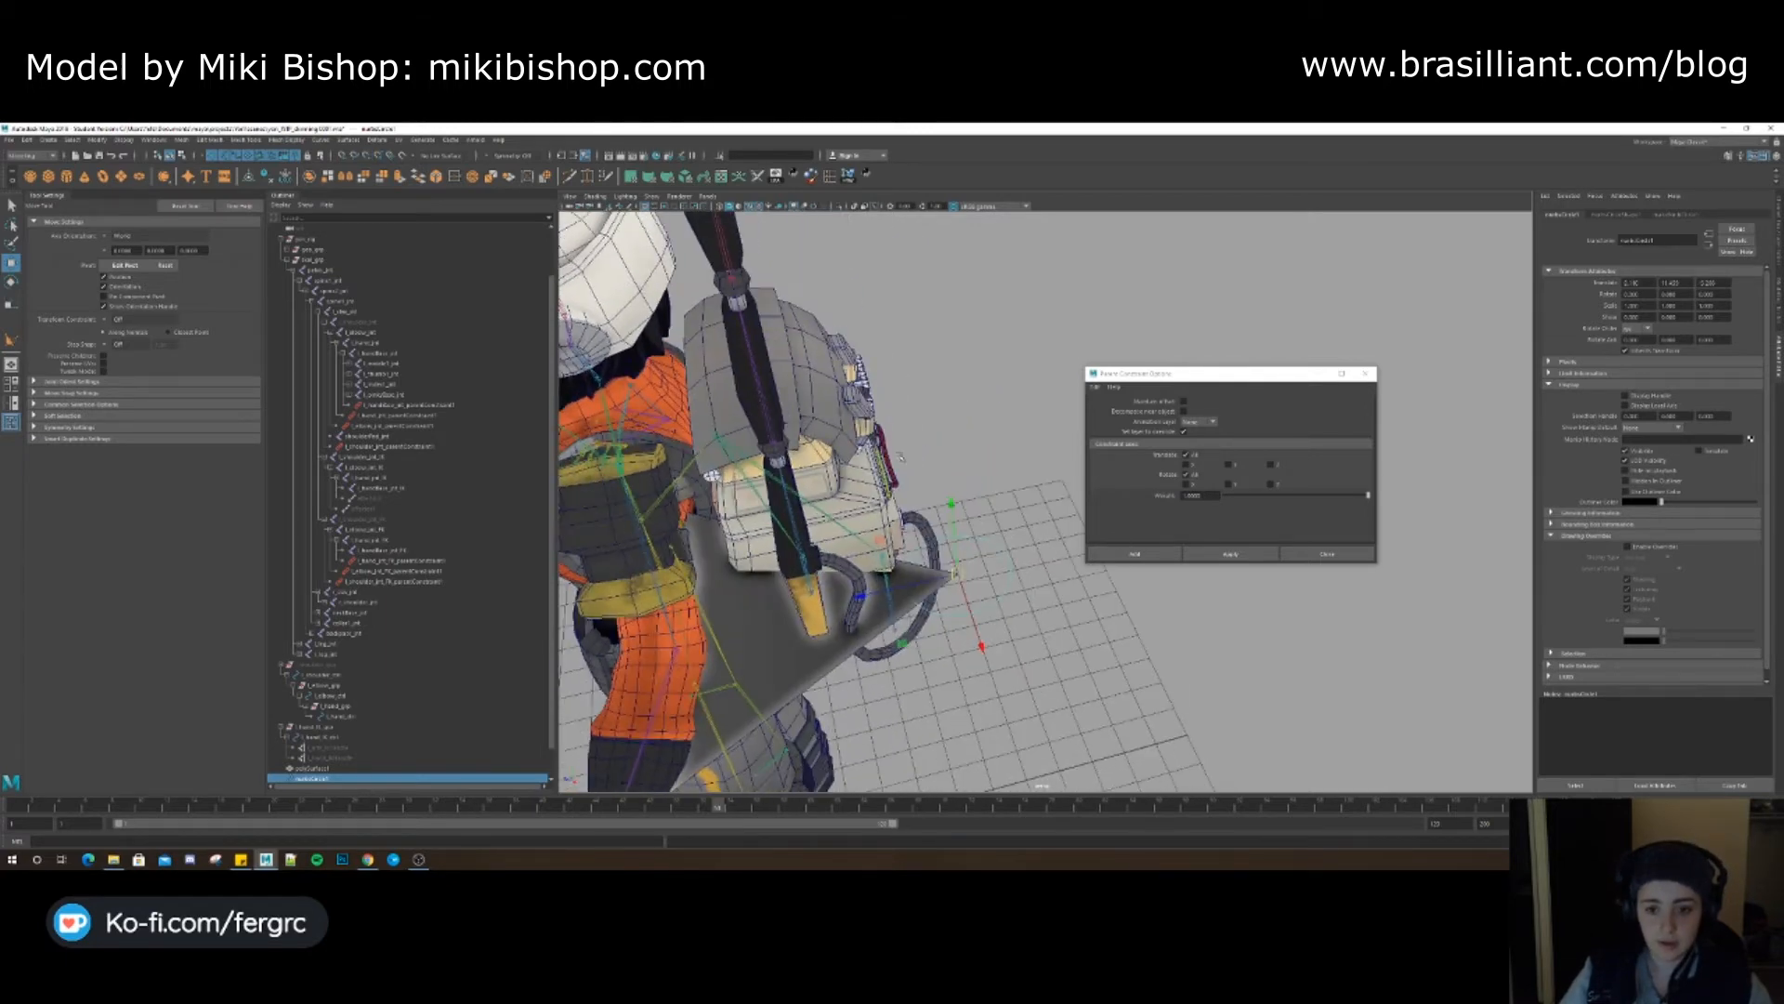
# Turn off snapping, scale the elbow circle's alternate control vertices into a four-pointed star, and rotate the shape upright
pyautogui.click(183, 156)
pyautogui.keyDown('alt'); pyautogui.moveTo(893, 479); pyautogui.dragTo(962, 537); pyautogui.keyUp('alt')
pyautogui.click(925, 537)
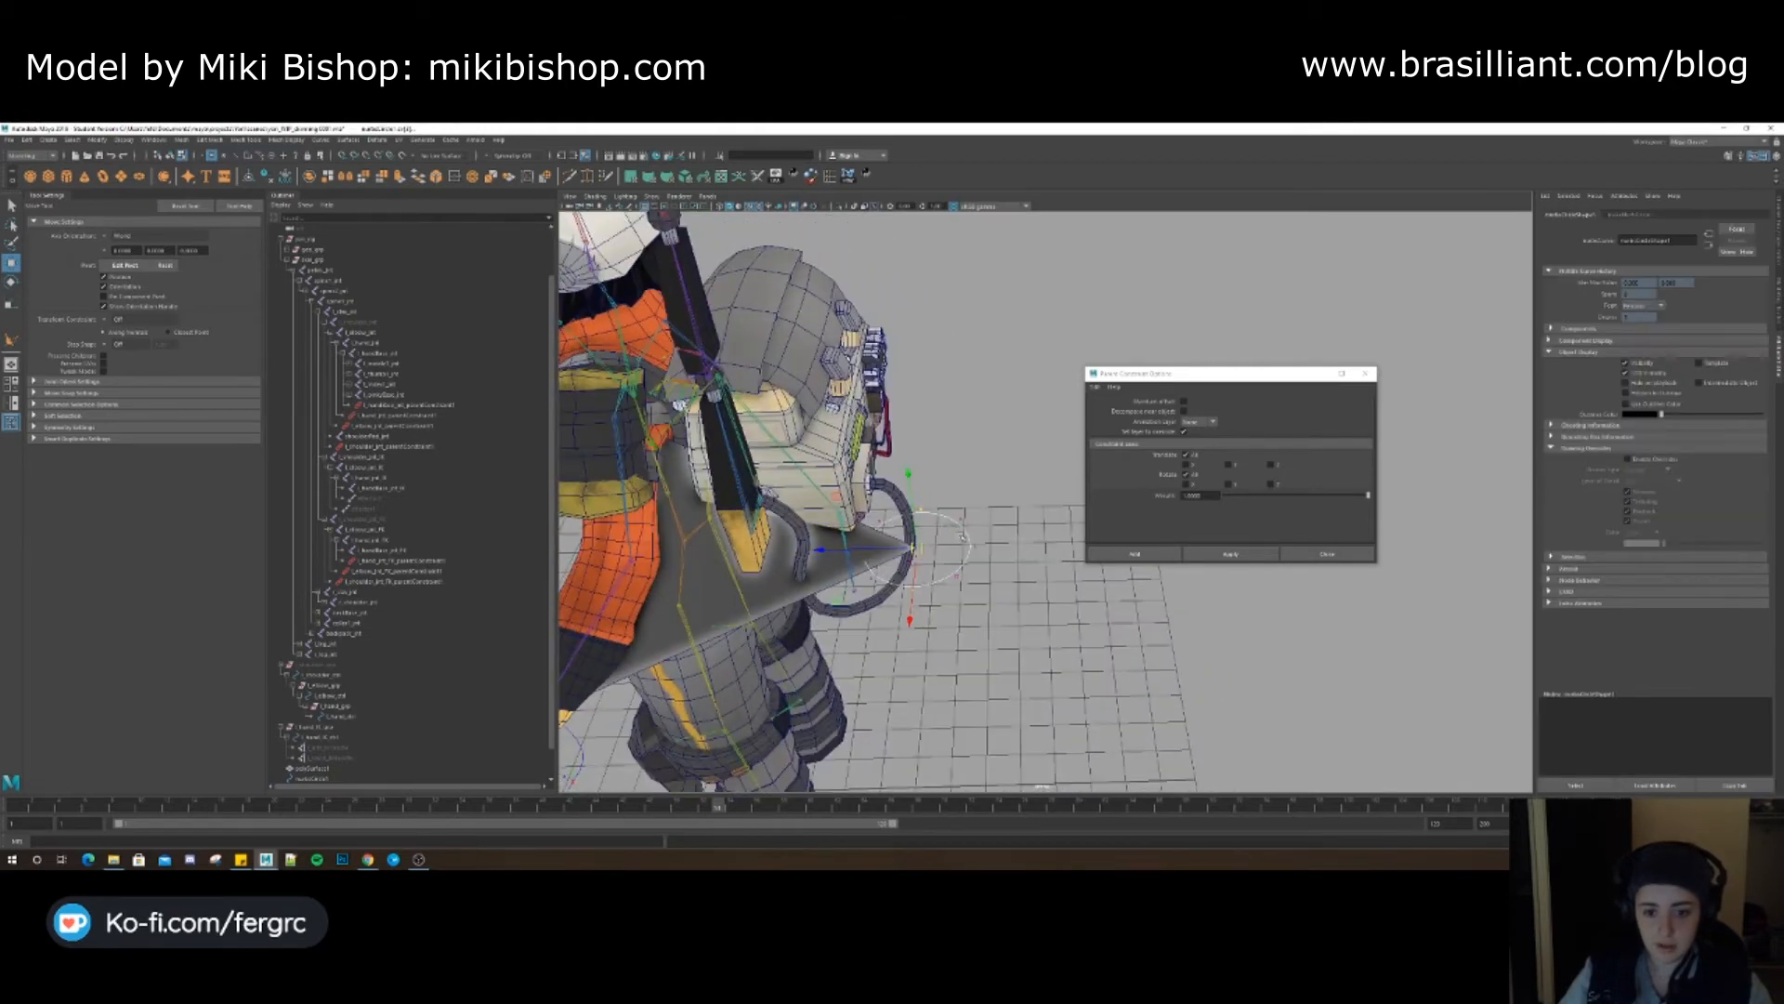
pyautogui.press('r')
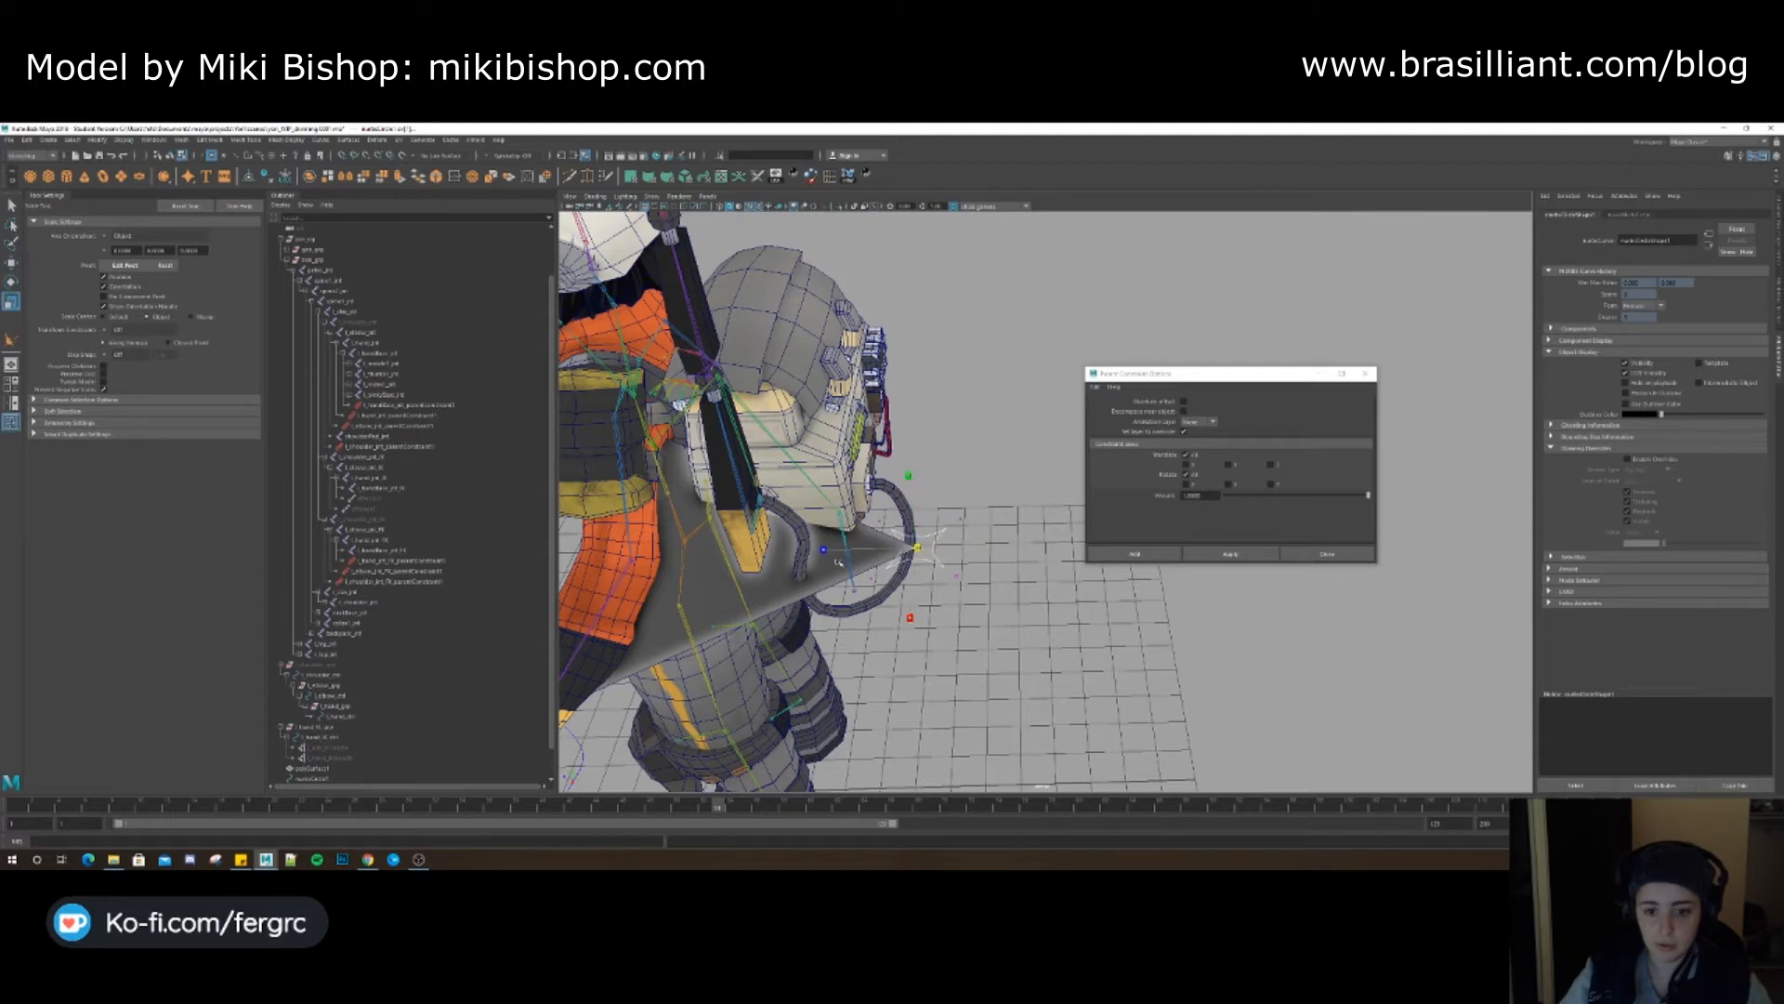
pyautogui.keyDown('alt'); pyautogui.moveTo(932, 539); pyautogui.dragTo(920, 475); pyautogui.keyUp('alt')
pyautogui.press('e')
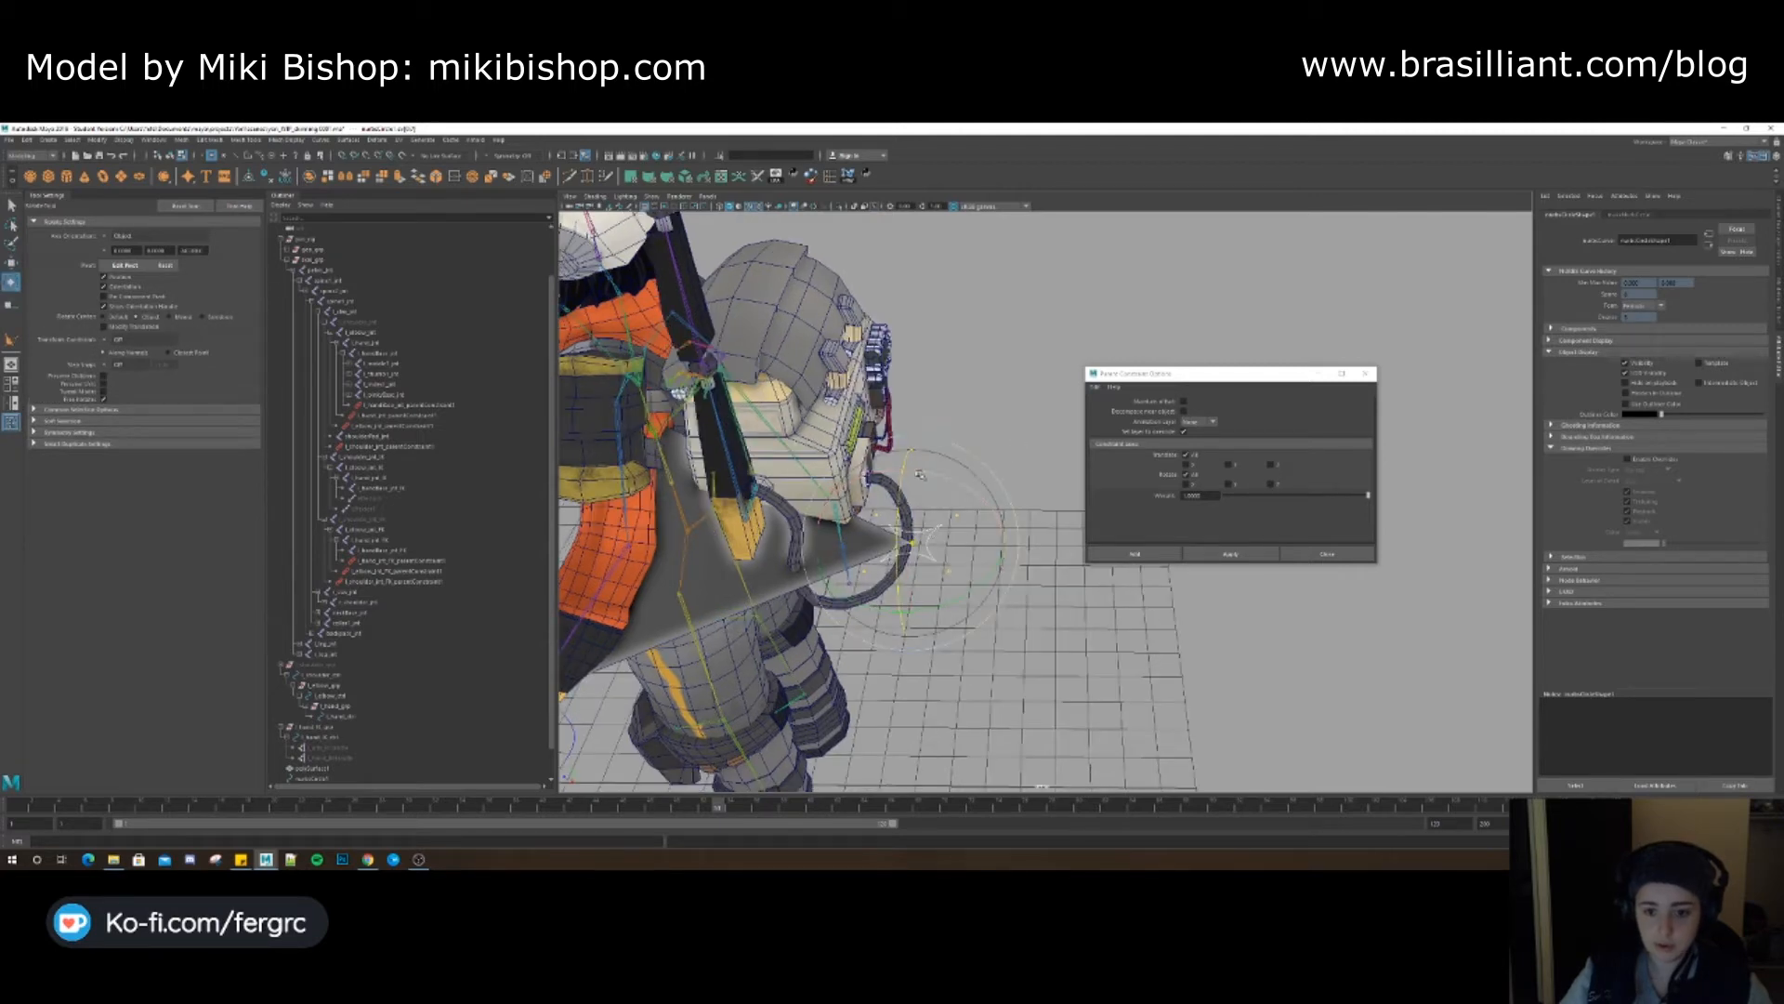
pyautogui.moveTo(978, 514)
pyautogui.keyDown('alt'); pyautogui.mouseDown()
pyautogui.moveTo(899, 483)
pyautogui.moveTo(946, 563)
pyautogui.moveTo(974, 564)
pyautogui.mouseUp(); pyautogui.keyUp('alt')
pyautogui.press('q')
pyautogui.click(992, 578)
pyautogui.moveTo(976, 566); pyautogui.dragTo(1017, 530, button='right')
pyautogui.click(1018, 528)
# Rename the star curve as the left arm's pole vector control with the suffix ctrl and place it in an offset group
pyautogui.keyDown('alt'); pyautogui.moveTo(1017, 528); pyautogui.dragTo(892, 483); pyautogui.keyUp('alt')
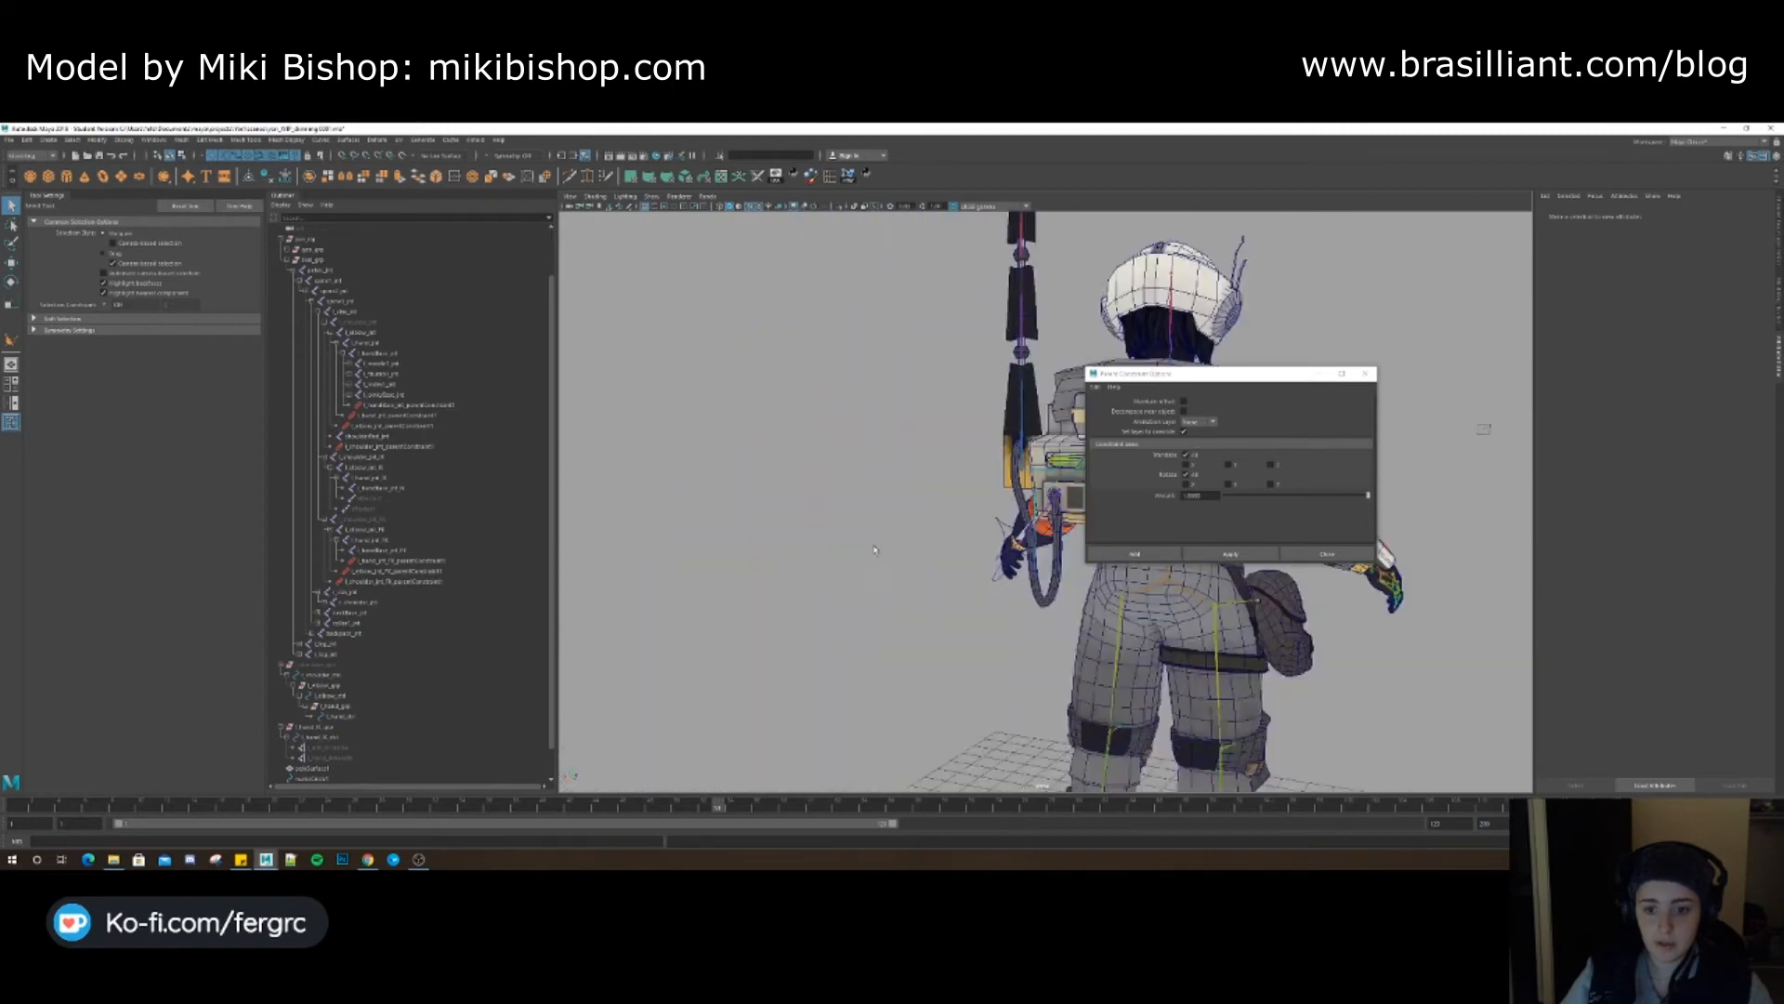
pyautogui.keyDown('alt'); pyautogui.moveTo(1194, 353); pyautogui.dragTo(716, 317, button='middle'); pyautogui.keyUp('alt')
pyautogui.keyDown('alt'); pyautogui.moveTo(716, 317); pyautogui.dragTo(974, 582); pyautogui.keyUp('alt')
pyautogui.click(916, 595)
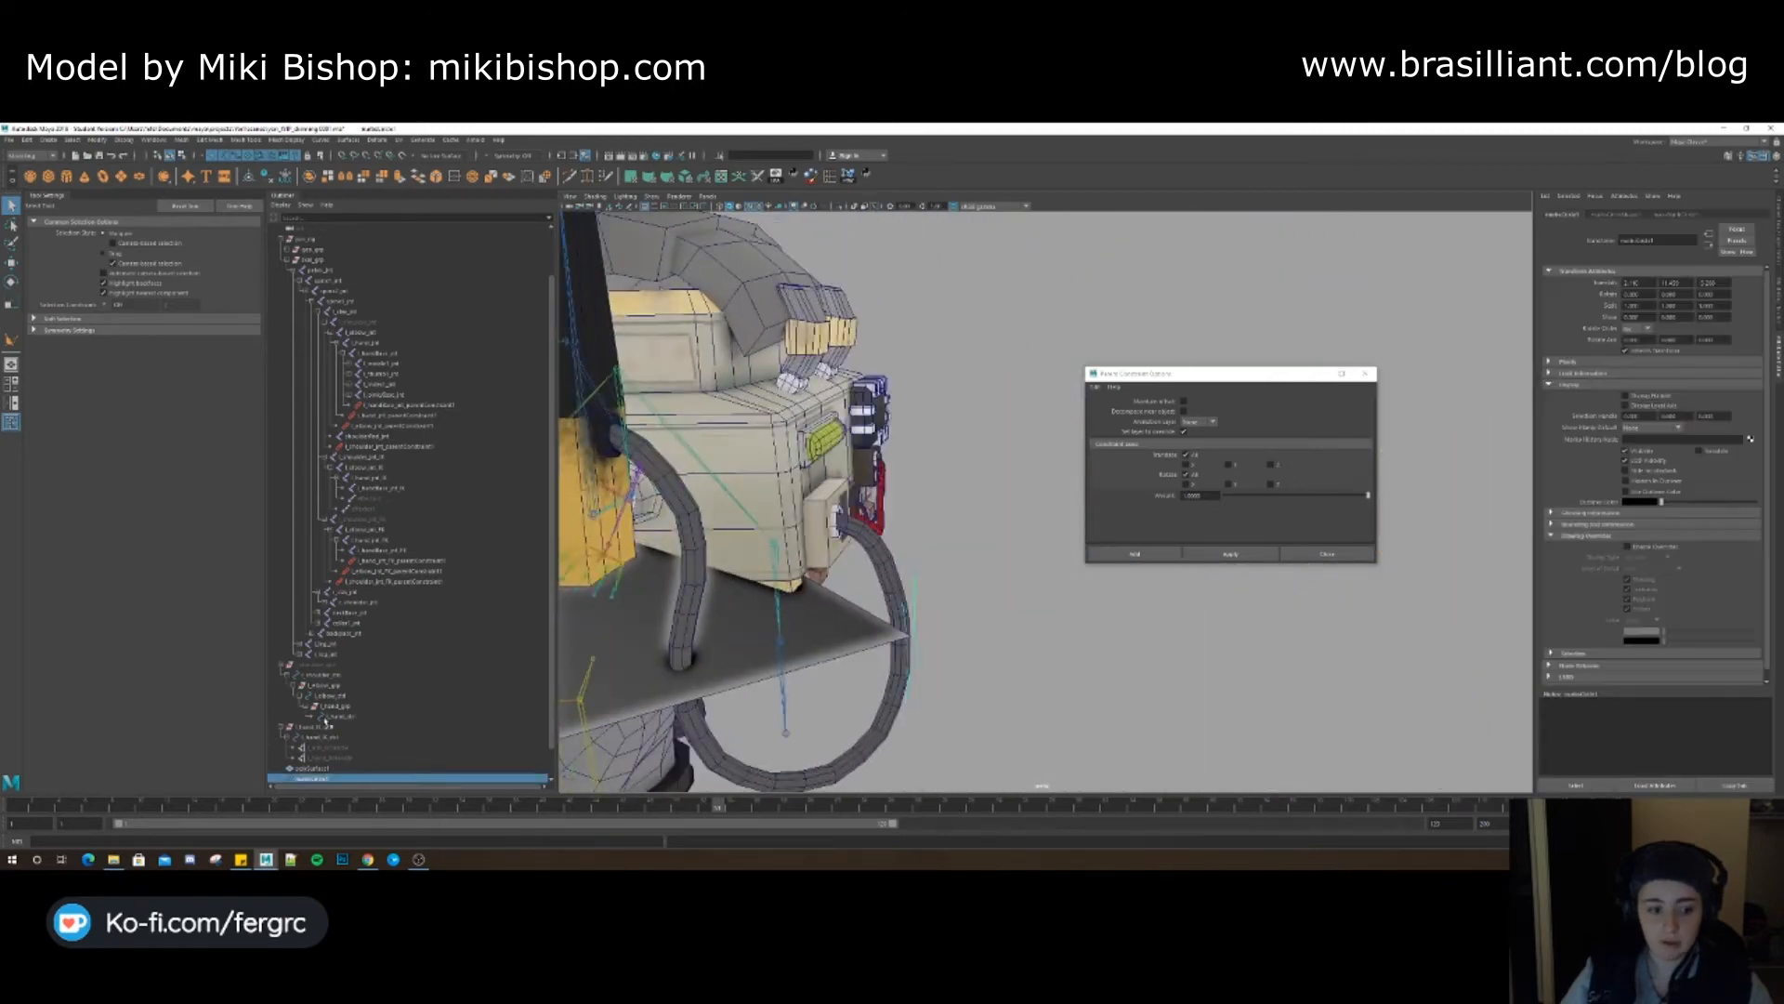
pyautogui.scroll(-1, 316, 725)
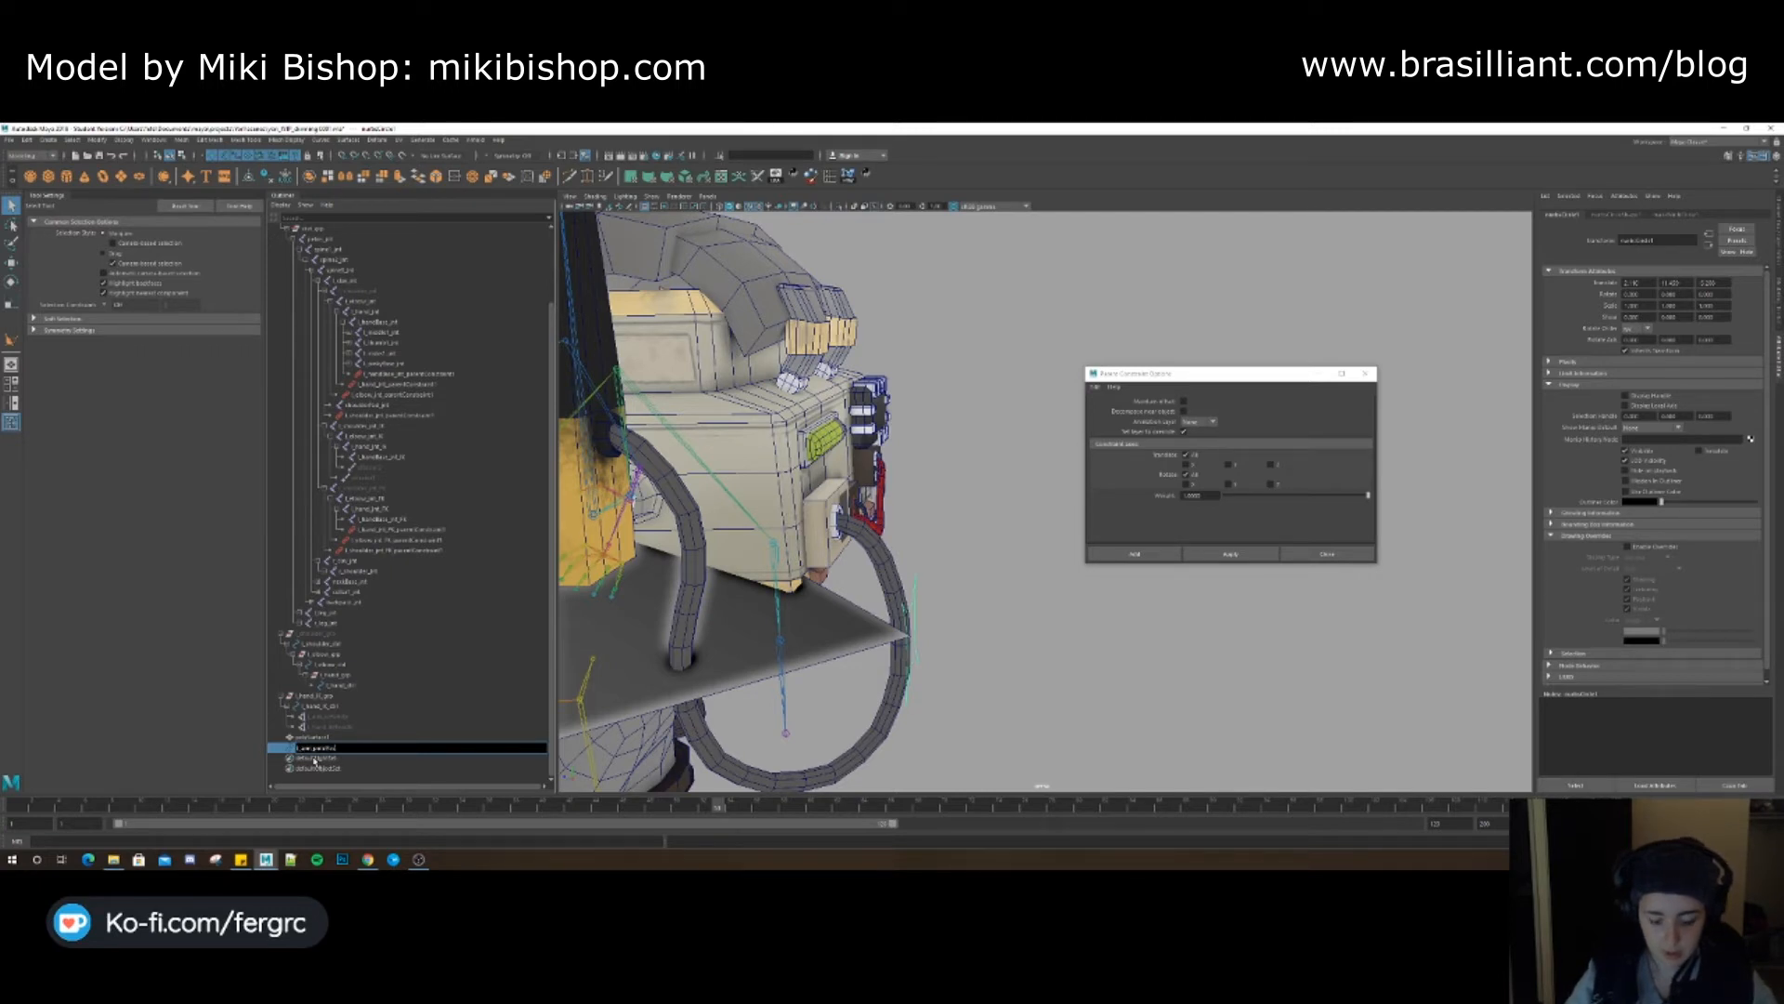
pyautogui.press('Return')
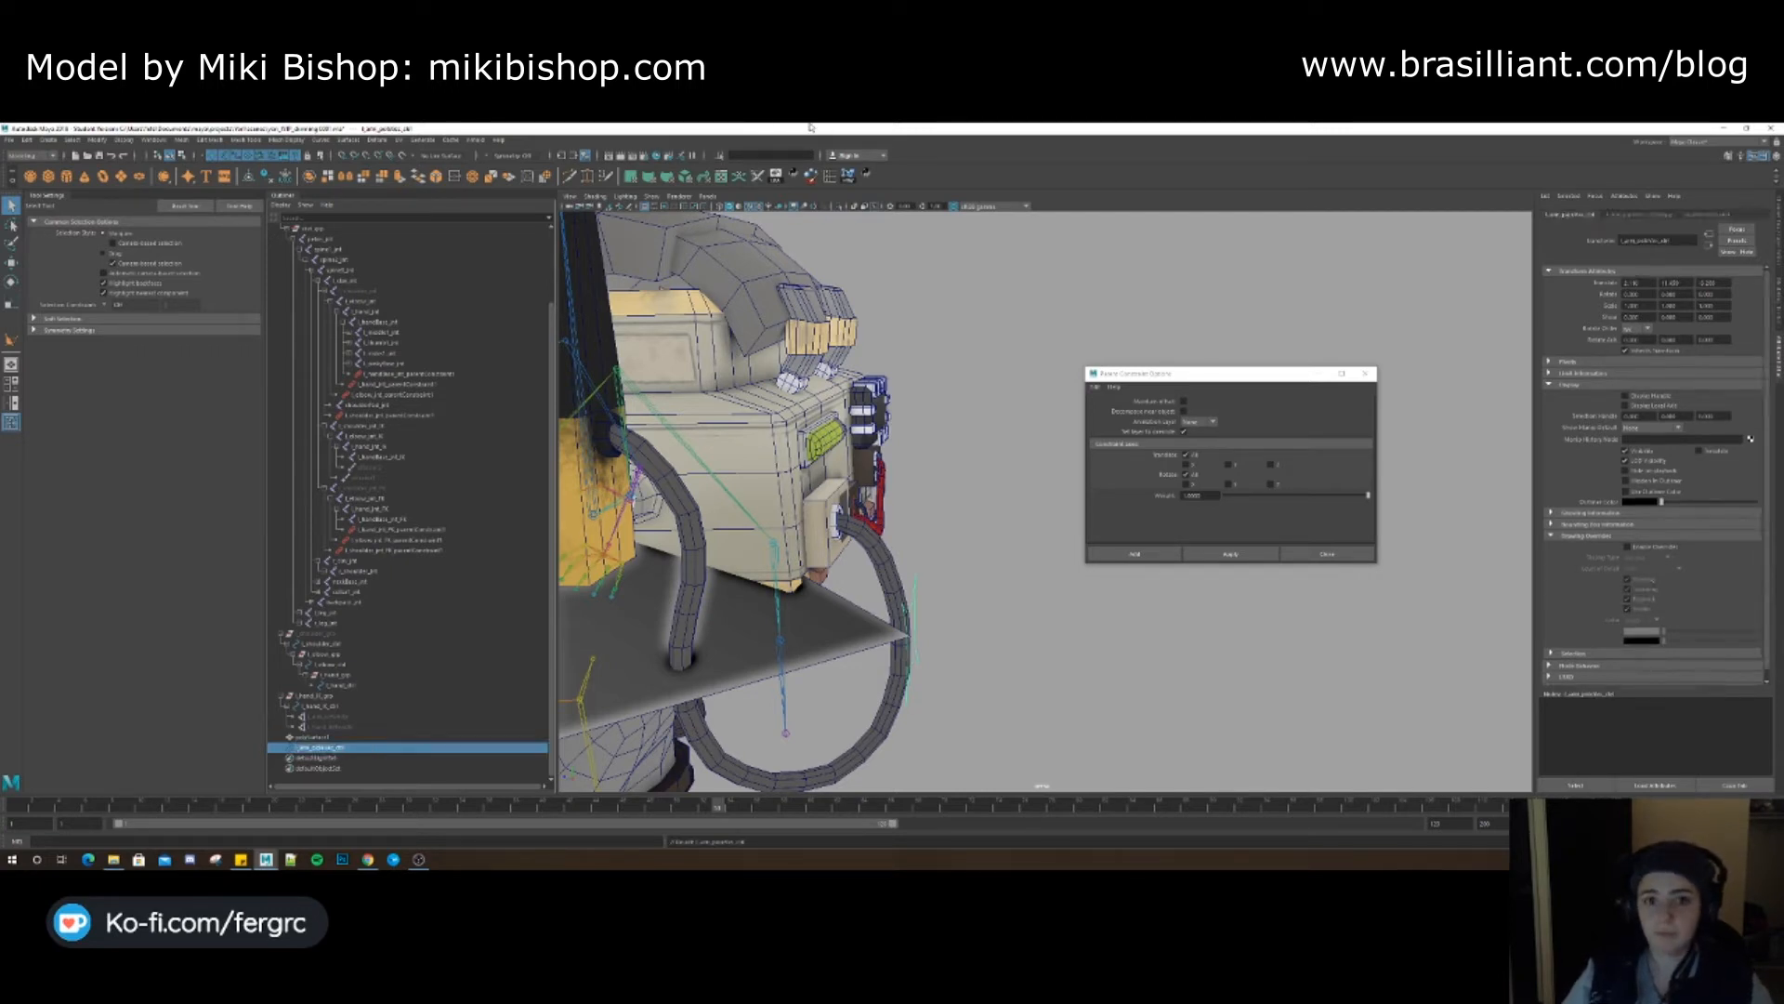
pyautogui.click(869, 179)
# Enable the drawing override on the pole vector control's shape and set its color to blue
pyautogui.keyDown('alt'); pyautogui.moveTo(962, 552); pyautogui.dragTo(910, 558); pyautogui.keyUp('alt')
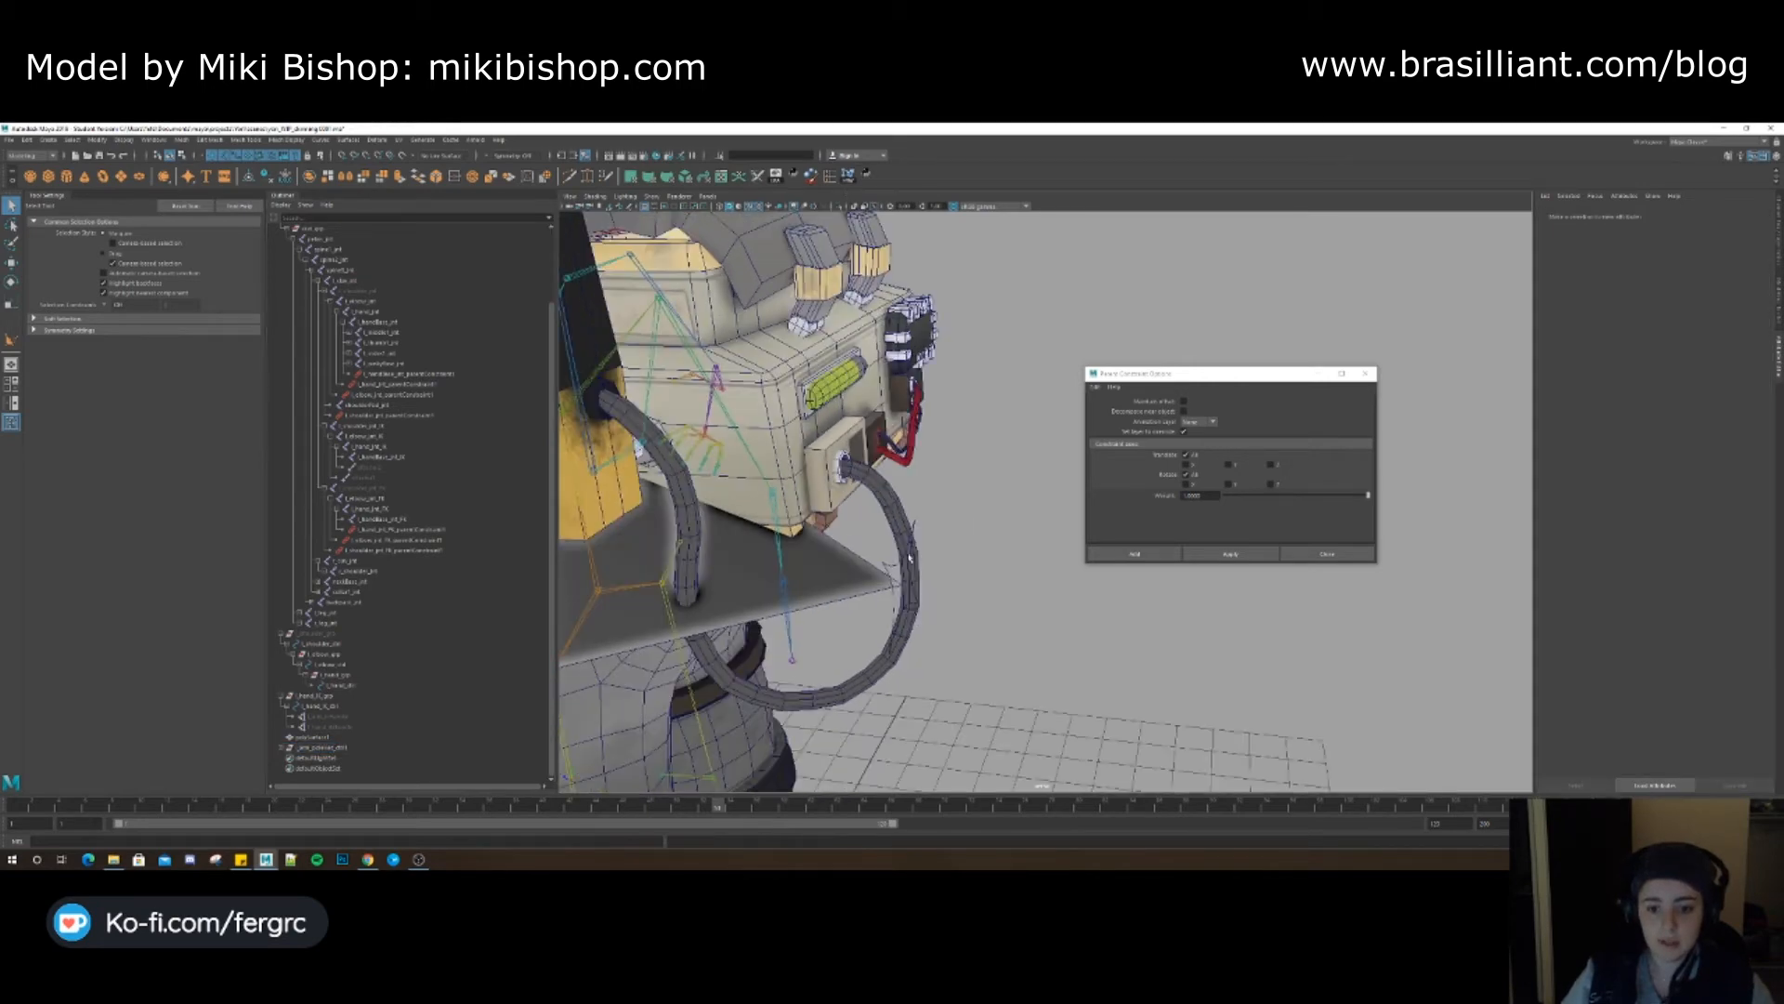
pyautogui.click(895, 566)
pyautogui.click(1650, 459)
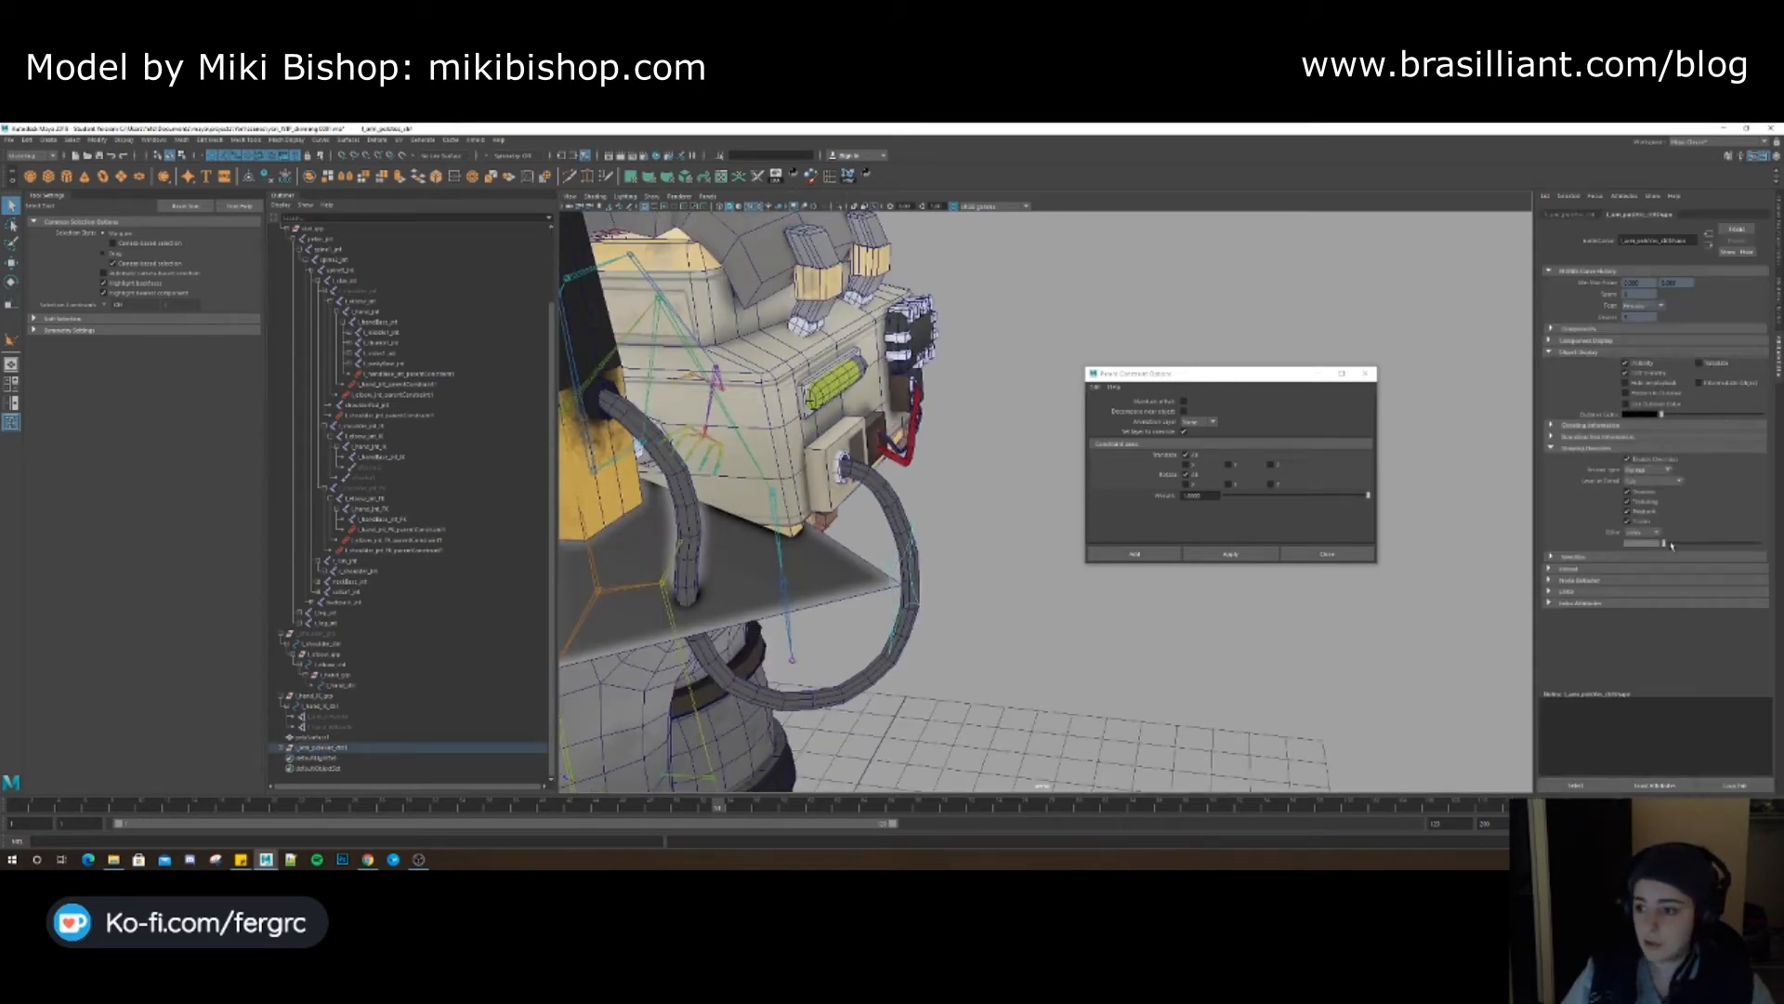
pyautogui.click(872, 514)
# Delete the guide polygon that runs from the arm to the elbow control
pyautogui.keyDown('alt'); pyautogui.moveTo(871, 514); pyautogui.dragTo(894, 486, button='middle'); pyautogui.keyUp('alt')
pyautogui.click(871, 552)
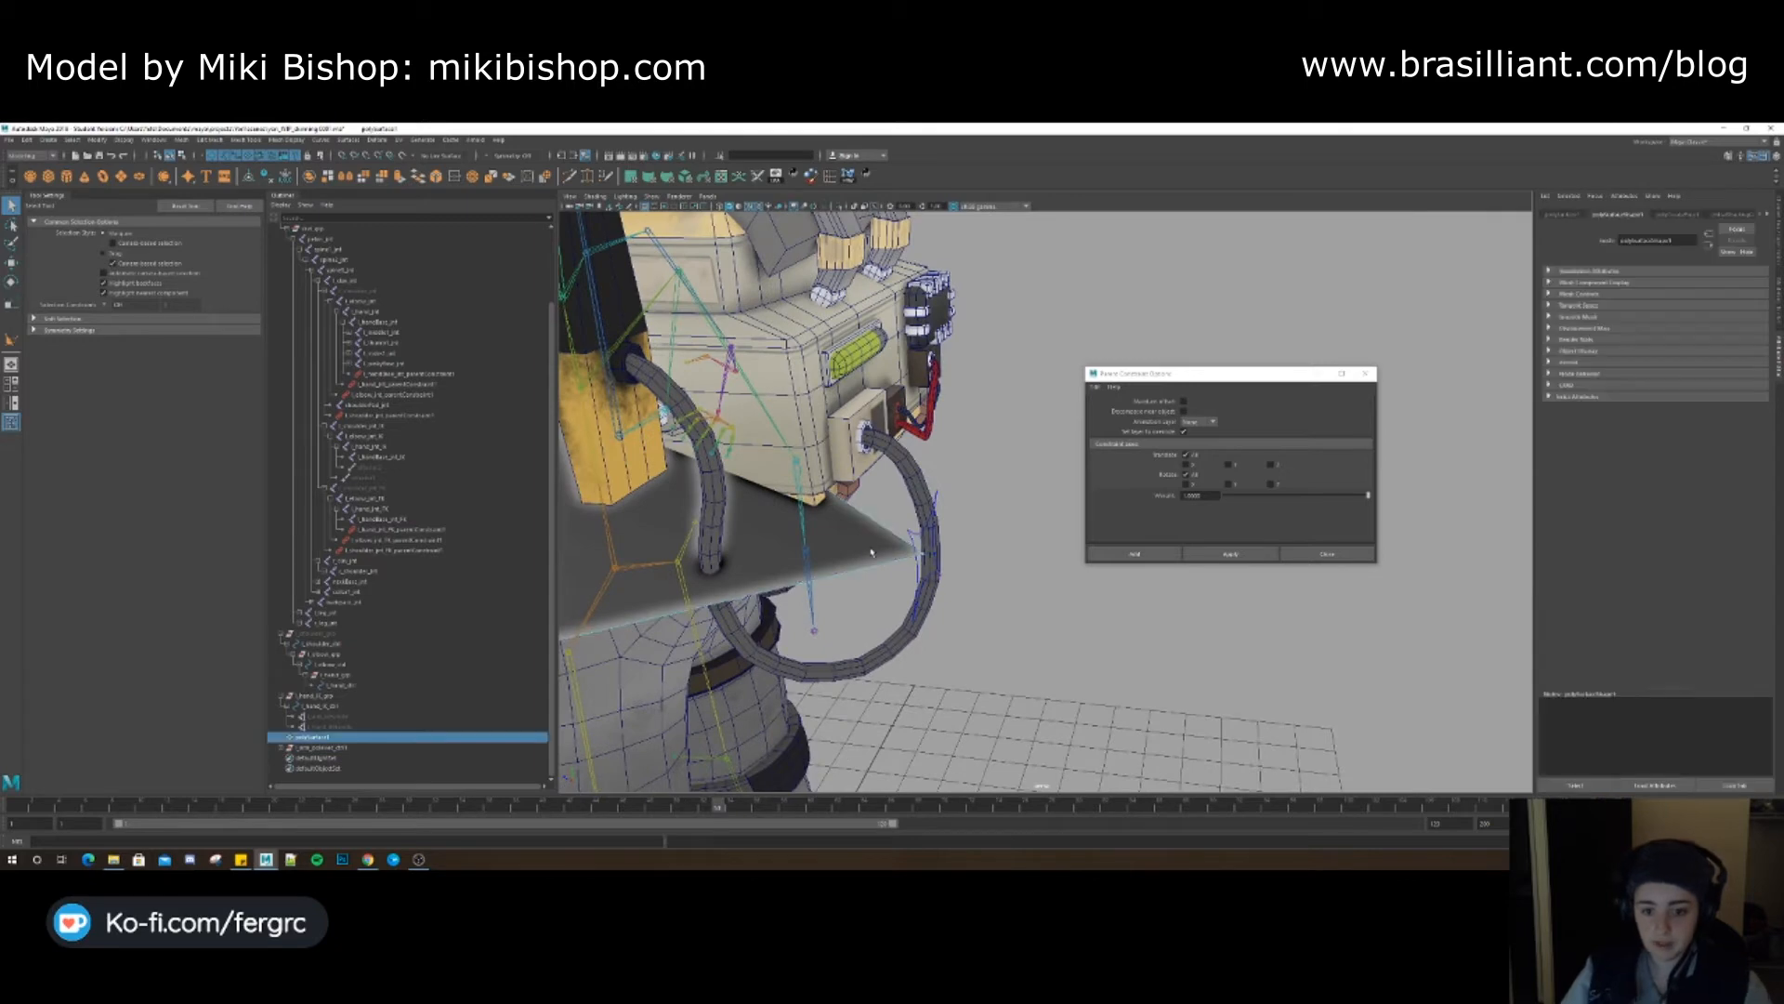
pyautogui.press('Delete')
# Rename the pole vector control's parent group so that its name ends in grp
pyautogui.click(918, 547)
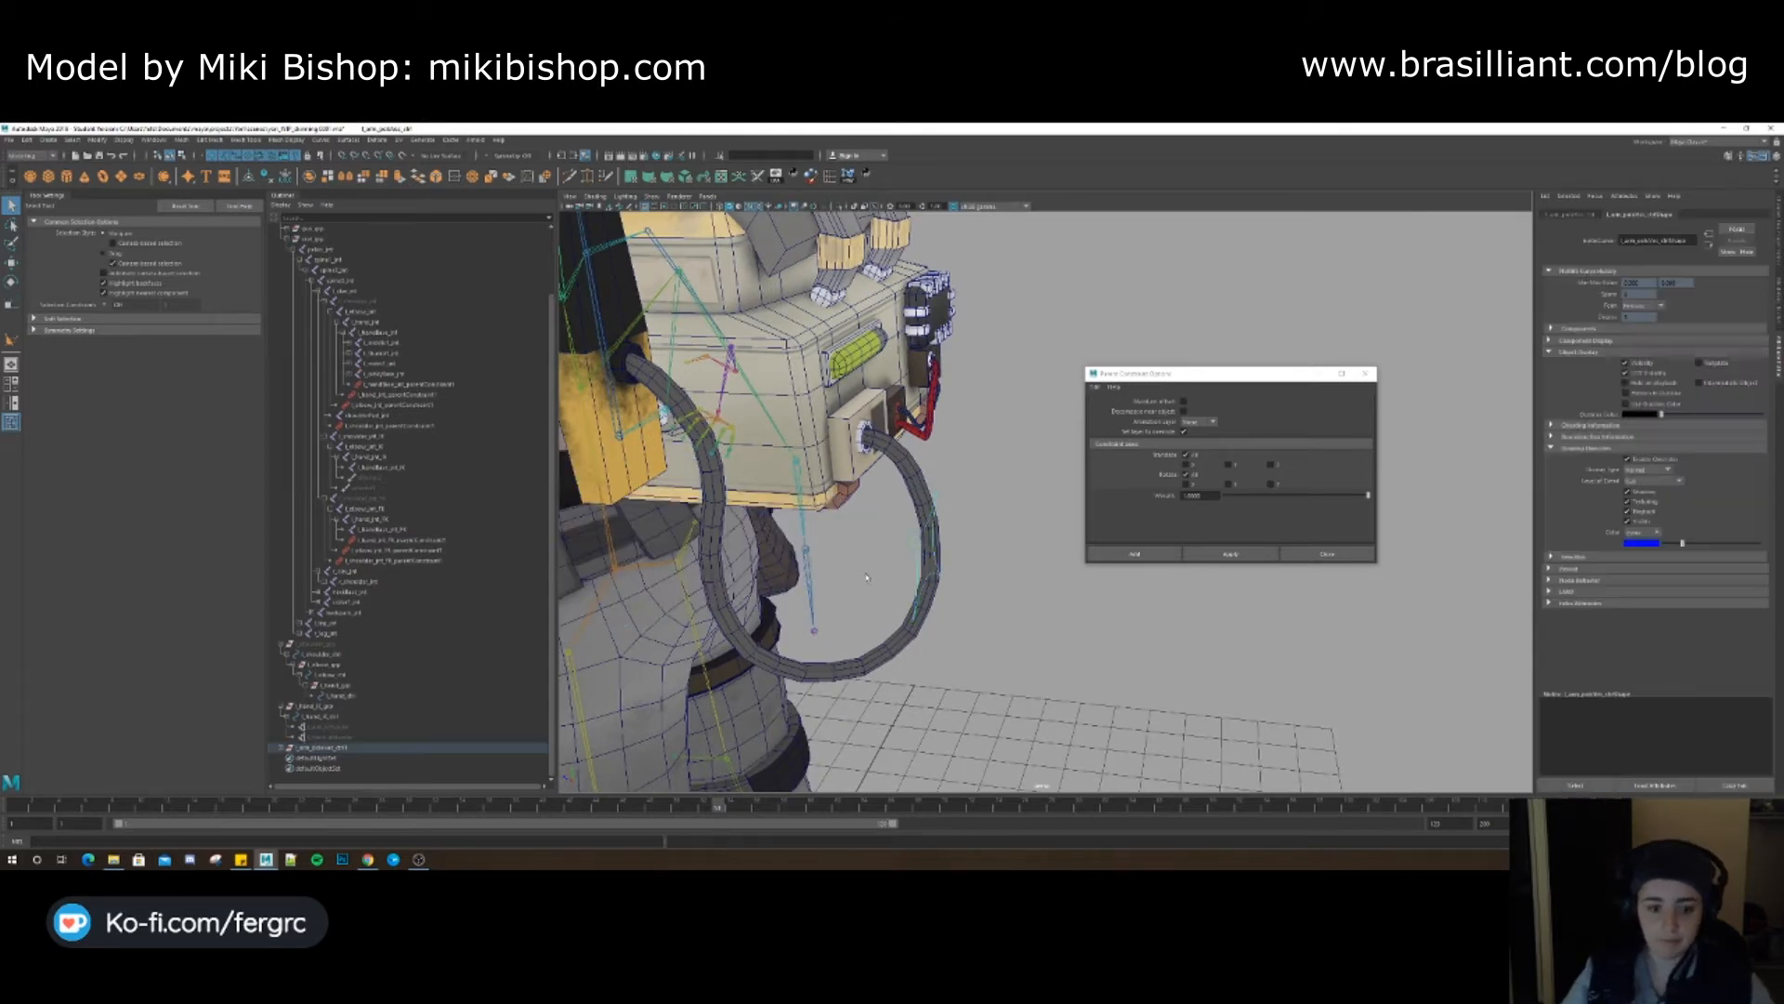
pyautogui.scroll(-5, 924, 567)
pyautogui.keyDown('alt'); pyautogui.moveTo(927, 580); pyautogui.dragTo(975, 578); pyautogui.keyUp('alt')
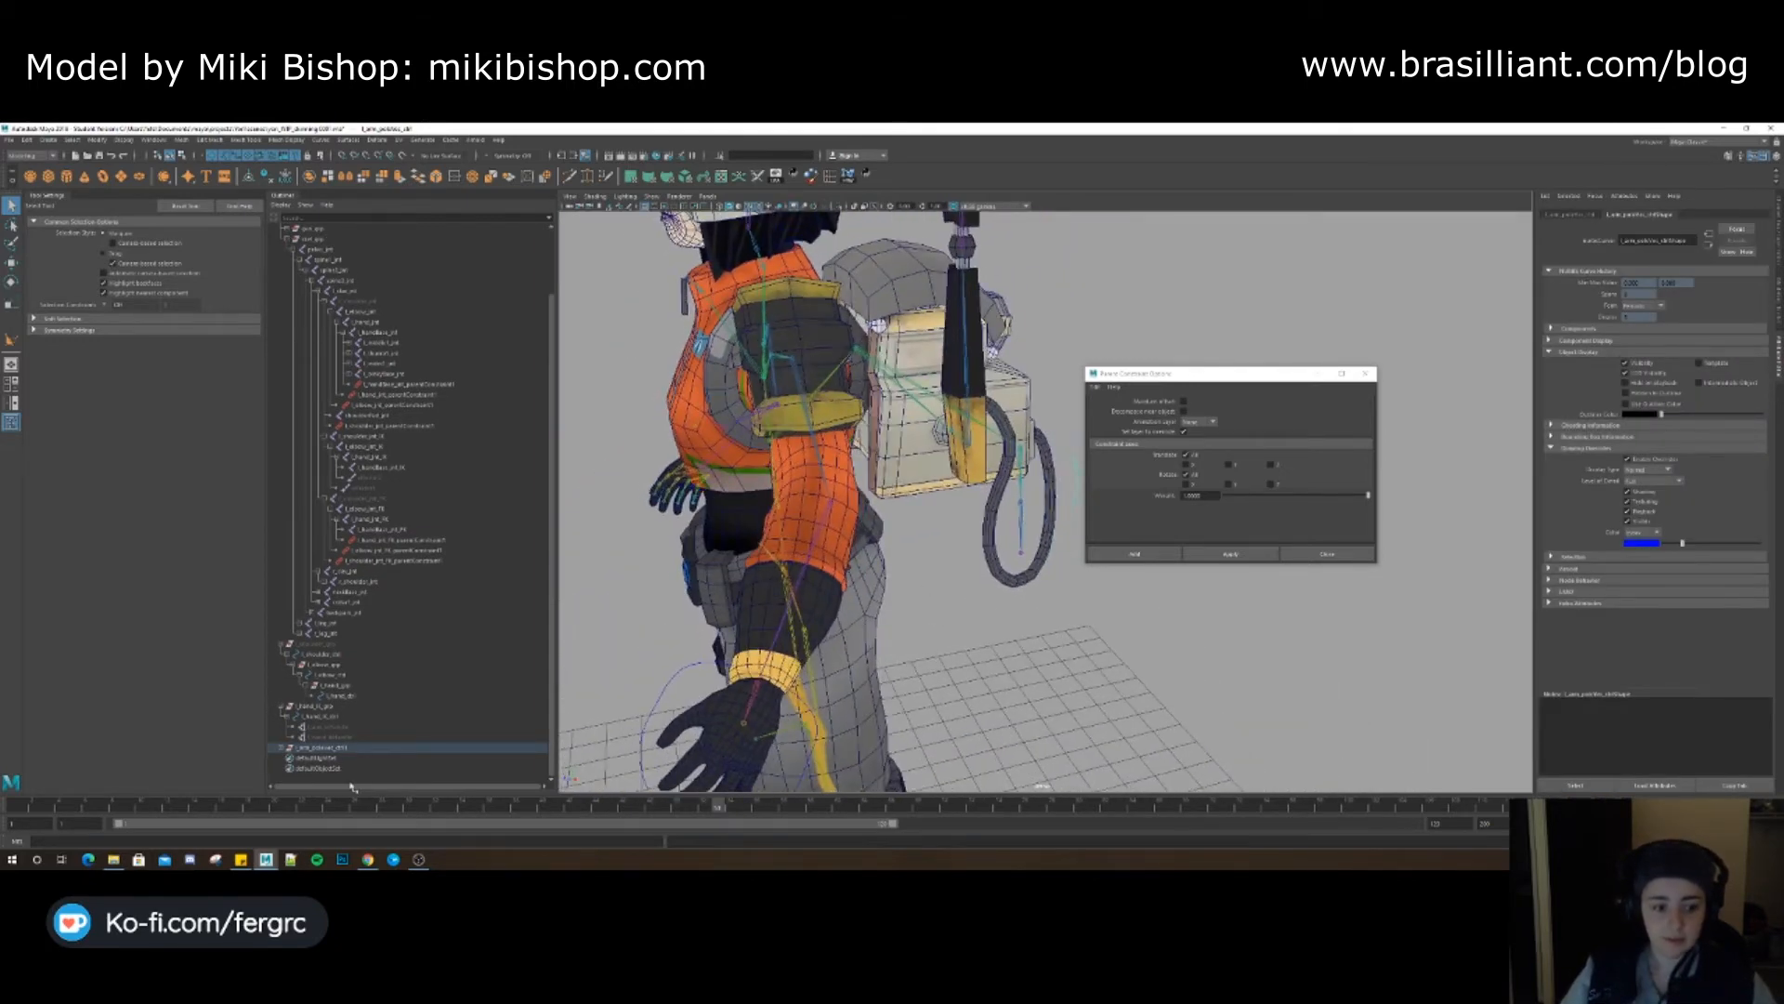
pyautogui.click(350, 748)
pyautogui.write('grp')
pyautogui.press('Return')
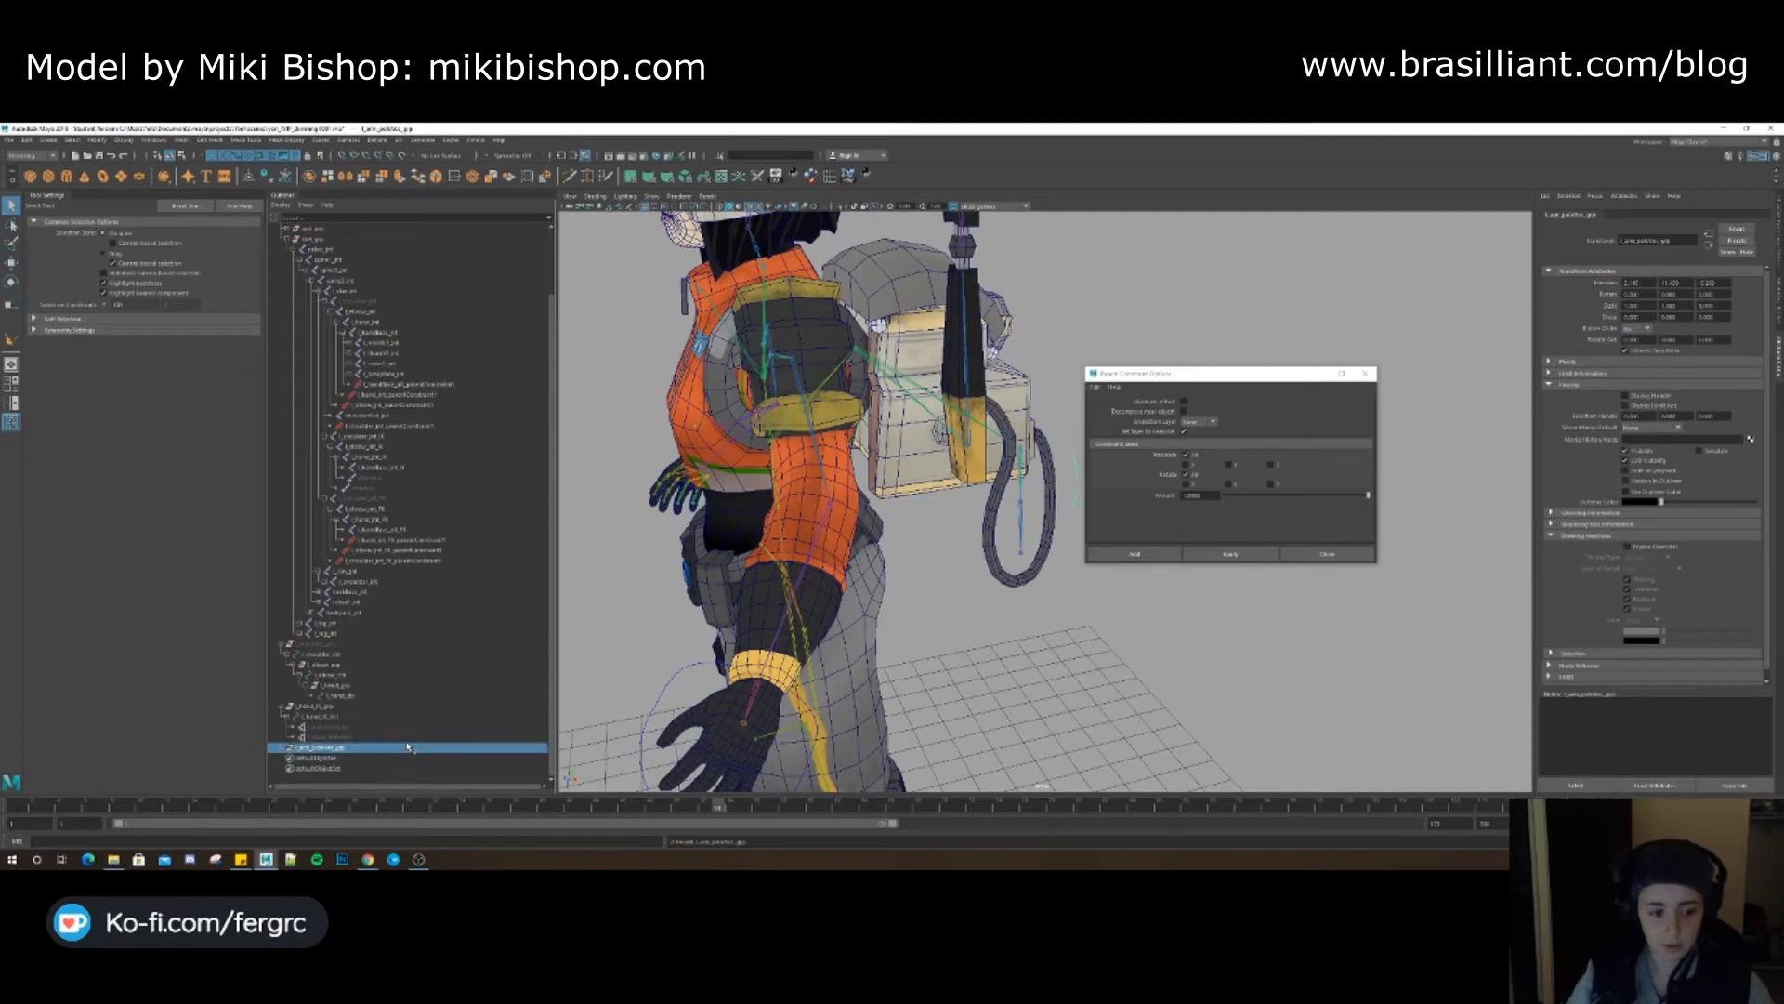
# Apply a pole vector constraint from the star control to the left arm's IK handle, using the Rigging menu set
pyautogui.keyDown('alt'); pyautogui.moveTo(1008, 543); pyautogui.dragTo(946, 558); pyautogui.keyUp('alt')
pyautogui.click(973, 528)
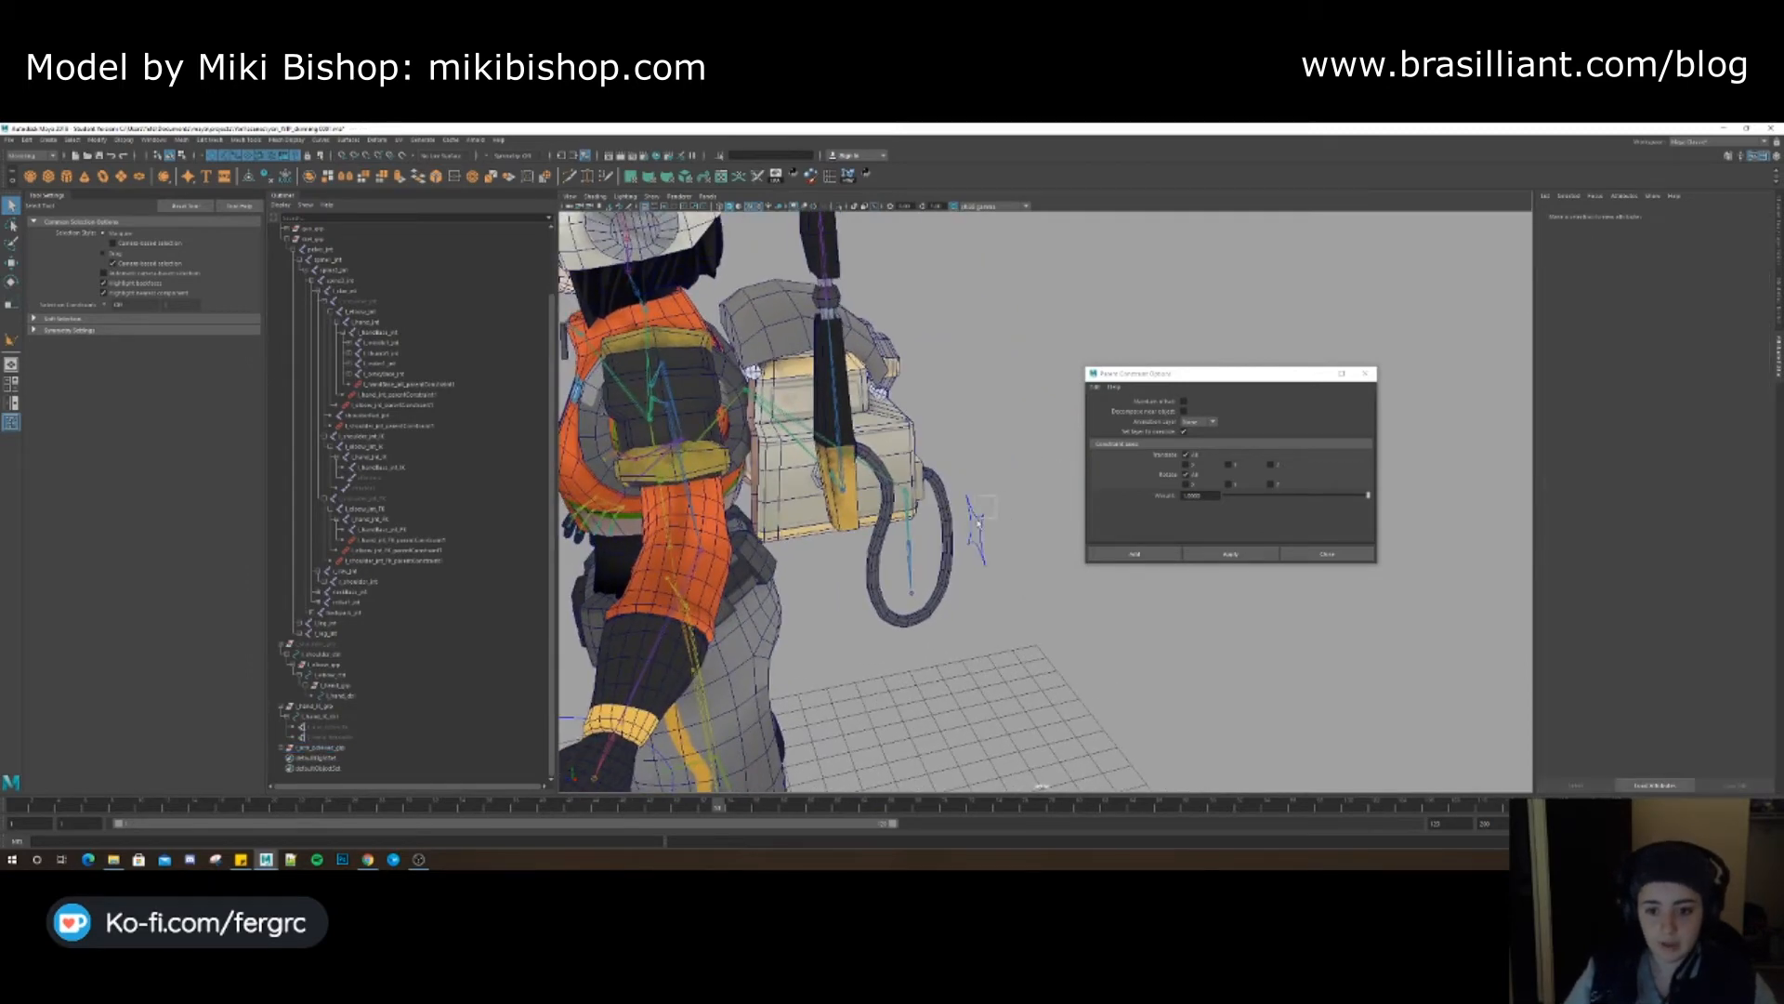
pyautogui.keyDown('ctrl'); pyautogui.click(345, 728); pyautogui.keyUp('ctrl')
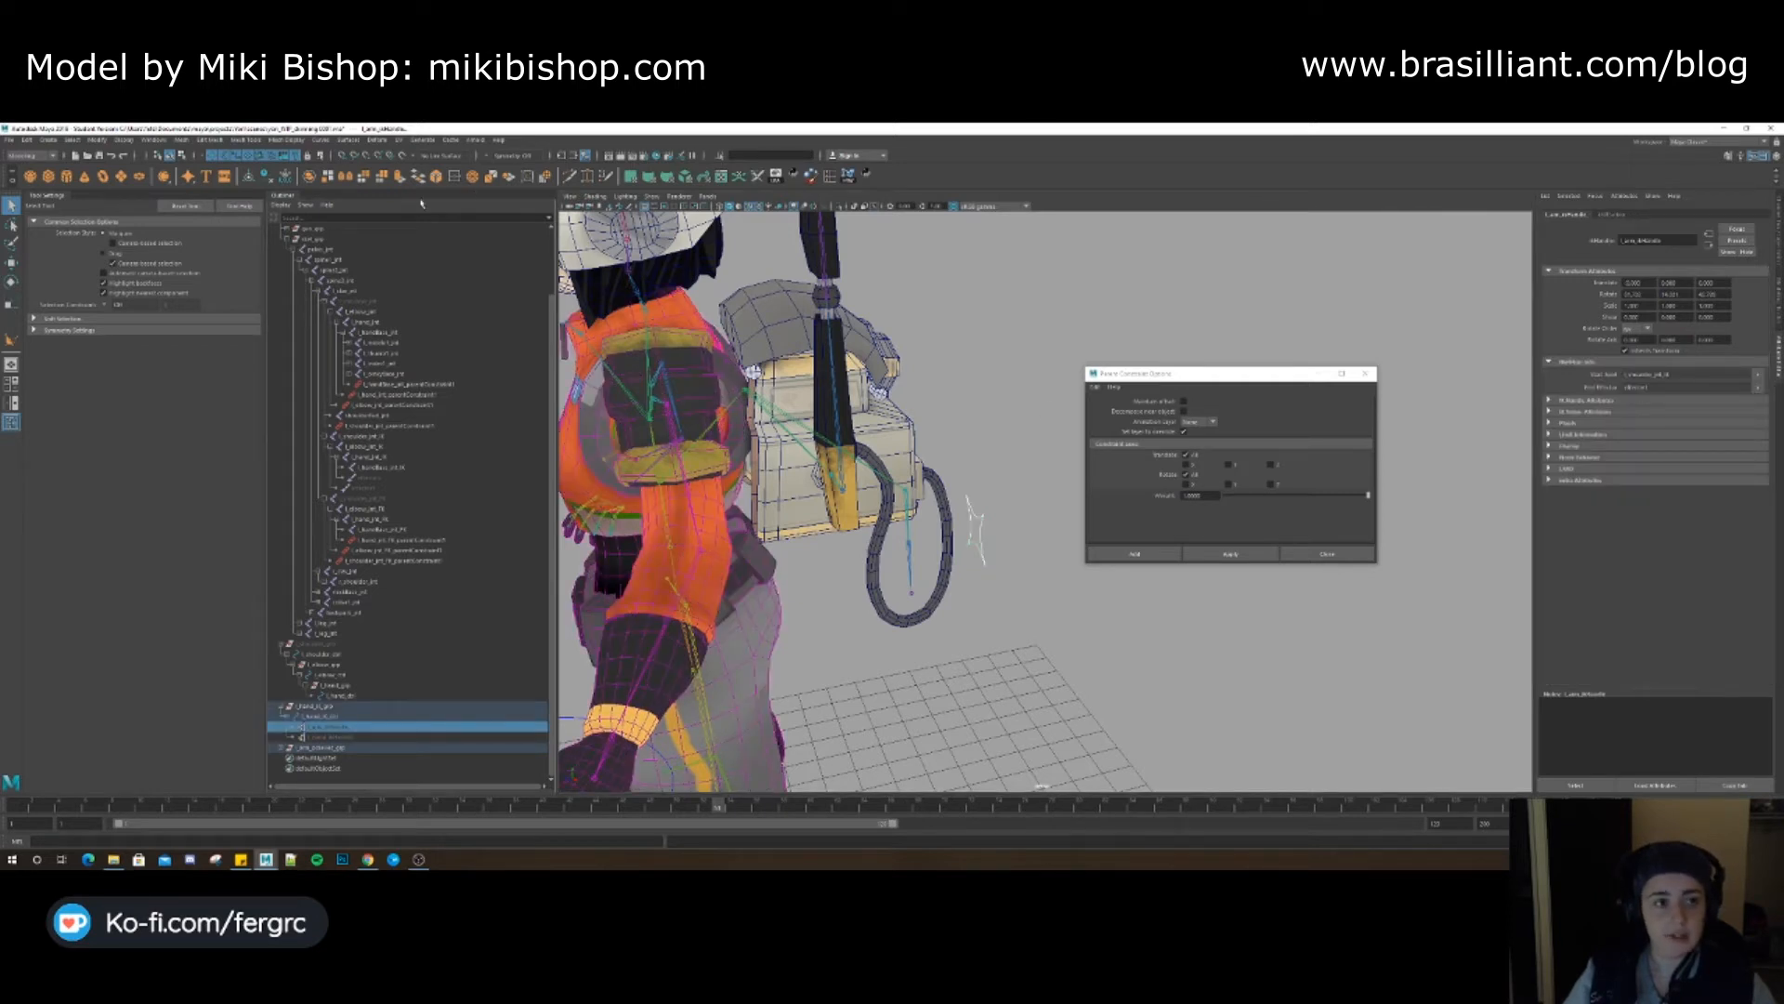
pyautogui.click(32, 155)
pyautogui.click(28, 174)
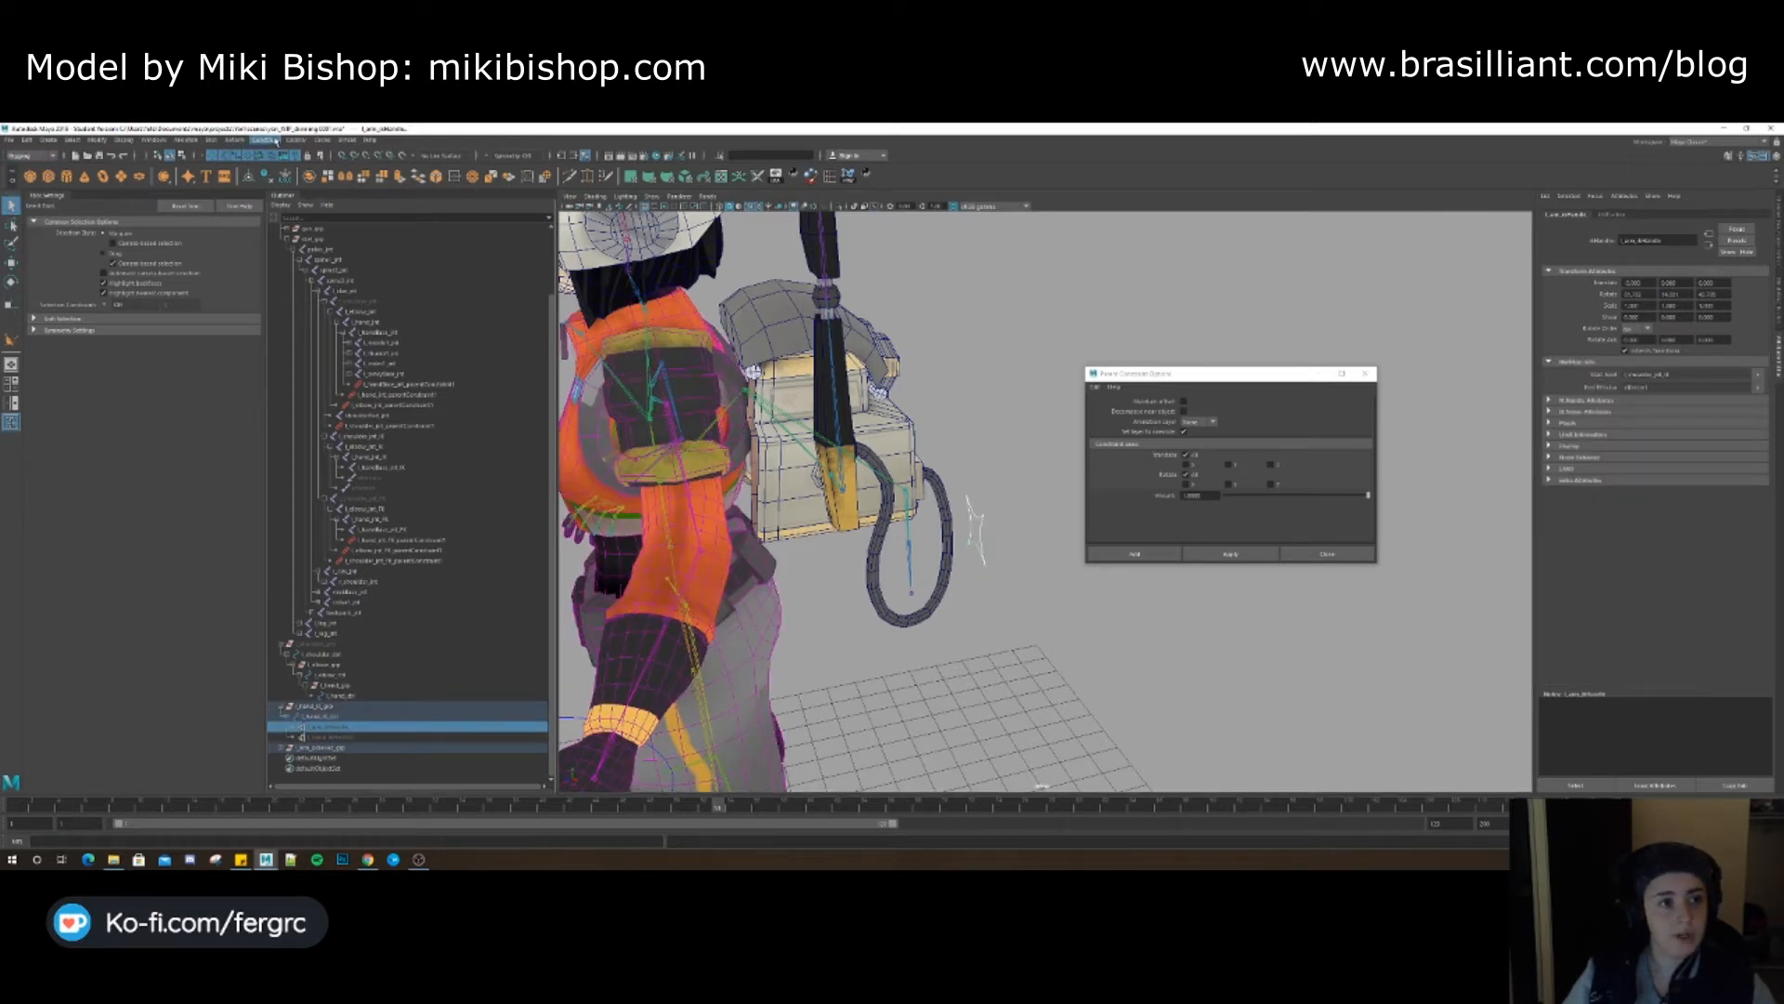
pyautogui.click(265, 139)
pyautogui.click(286, 218)
# Test the constraint by moving the pole vector control and checking how the left elbow follows
pyautogui.keyDown('alt'); pyautogui.moveTo(938, 539); pyautogui.dragTo(887, 559); pyautogui.keyUp('alt')
pyautogui.click(887, 560)
pyautogui.click(850, 513)
pyautogui.press('w')
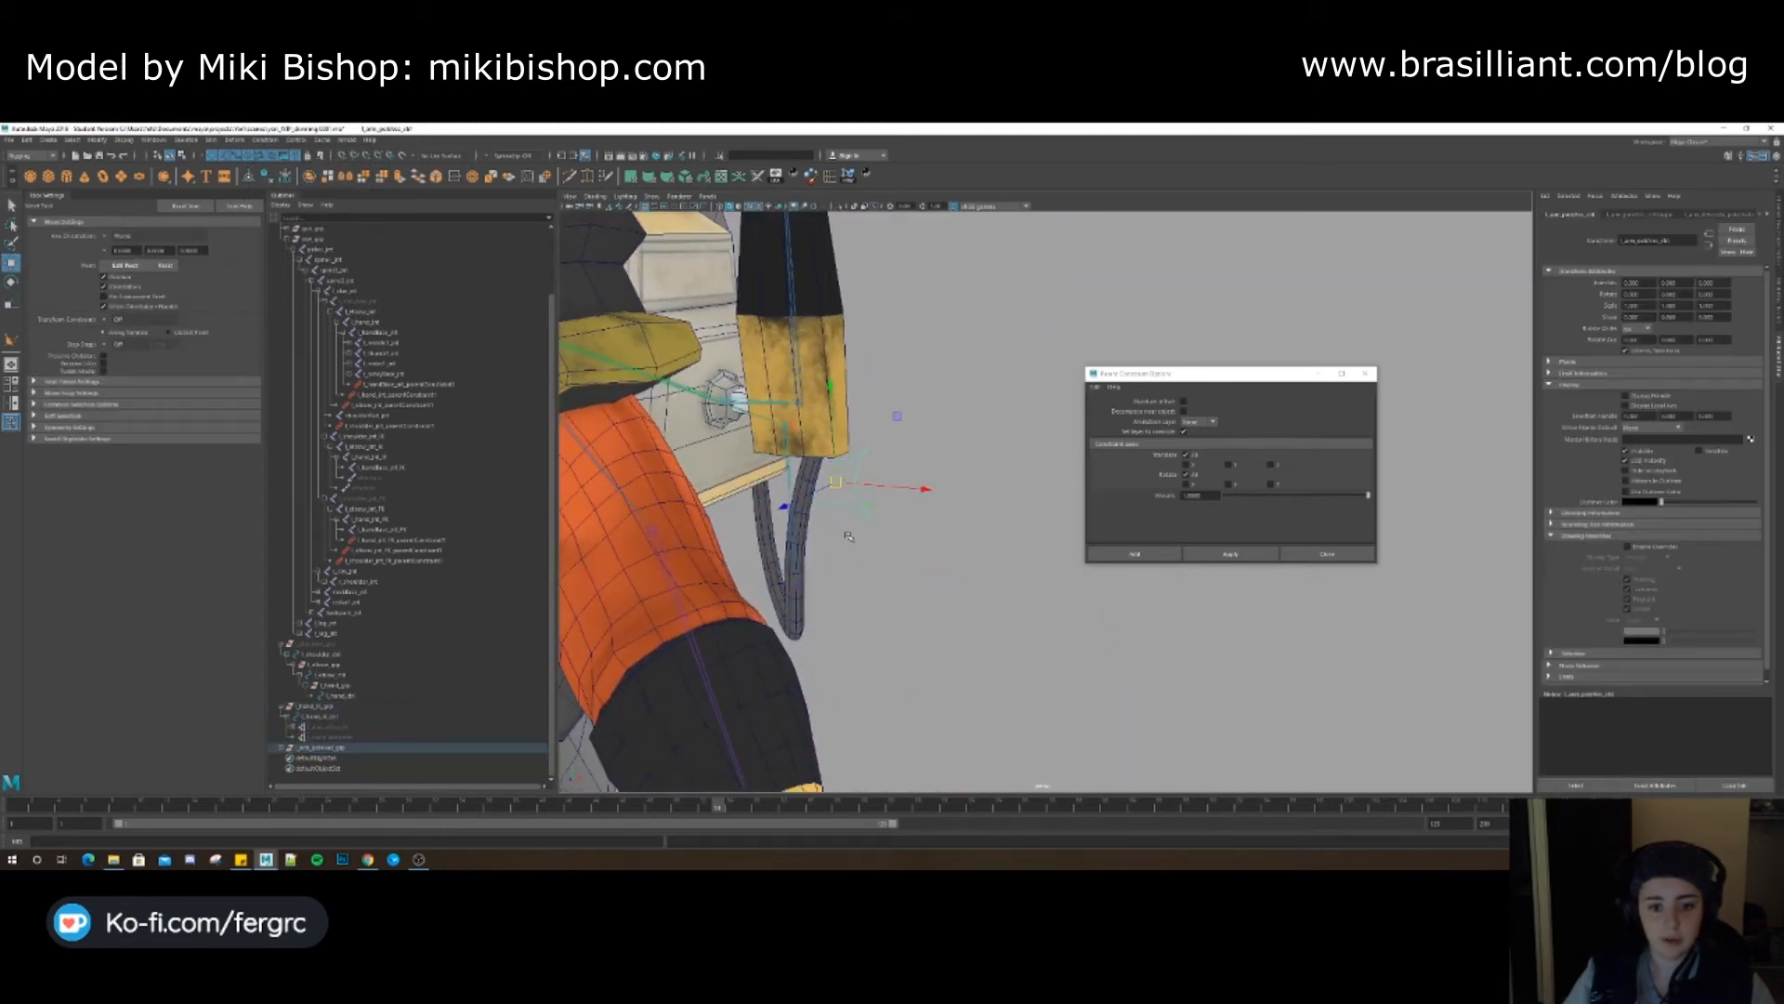
pyautogui.moveTo(837, 480); pyautogui.dragTo(886, 372)
pyautogui.hotkey('ctrl', 'z')
pyautogui.keyDown('alt'); pyautogui.moveTo(700, 547); pyautogui.dragTo(775, 578); pyautogui.keyUp('alt')
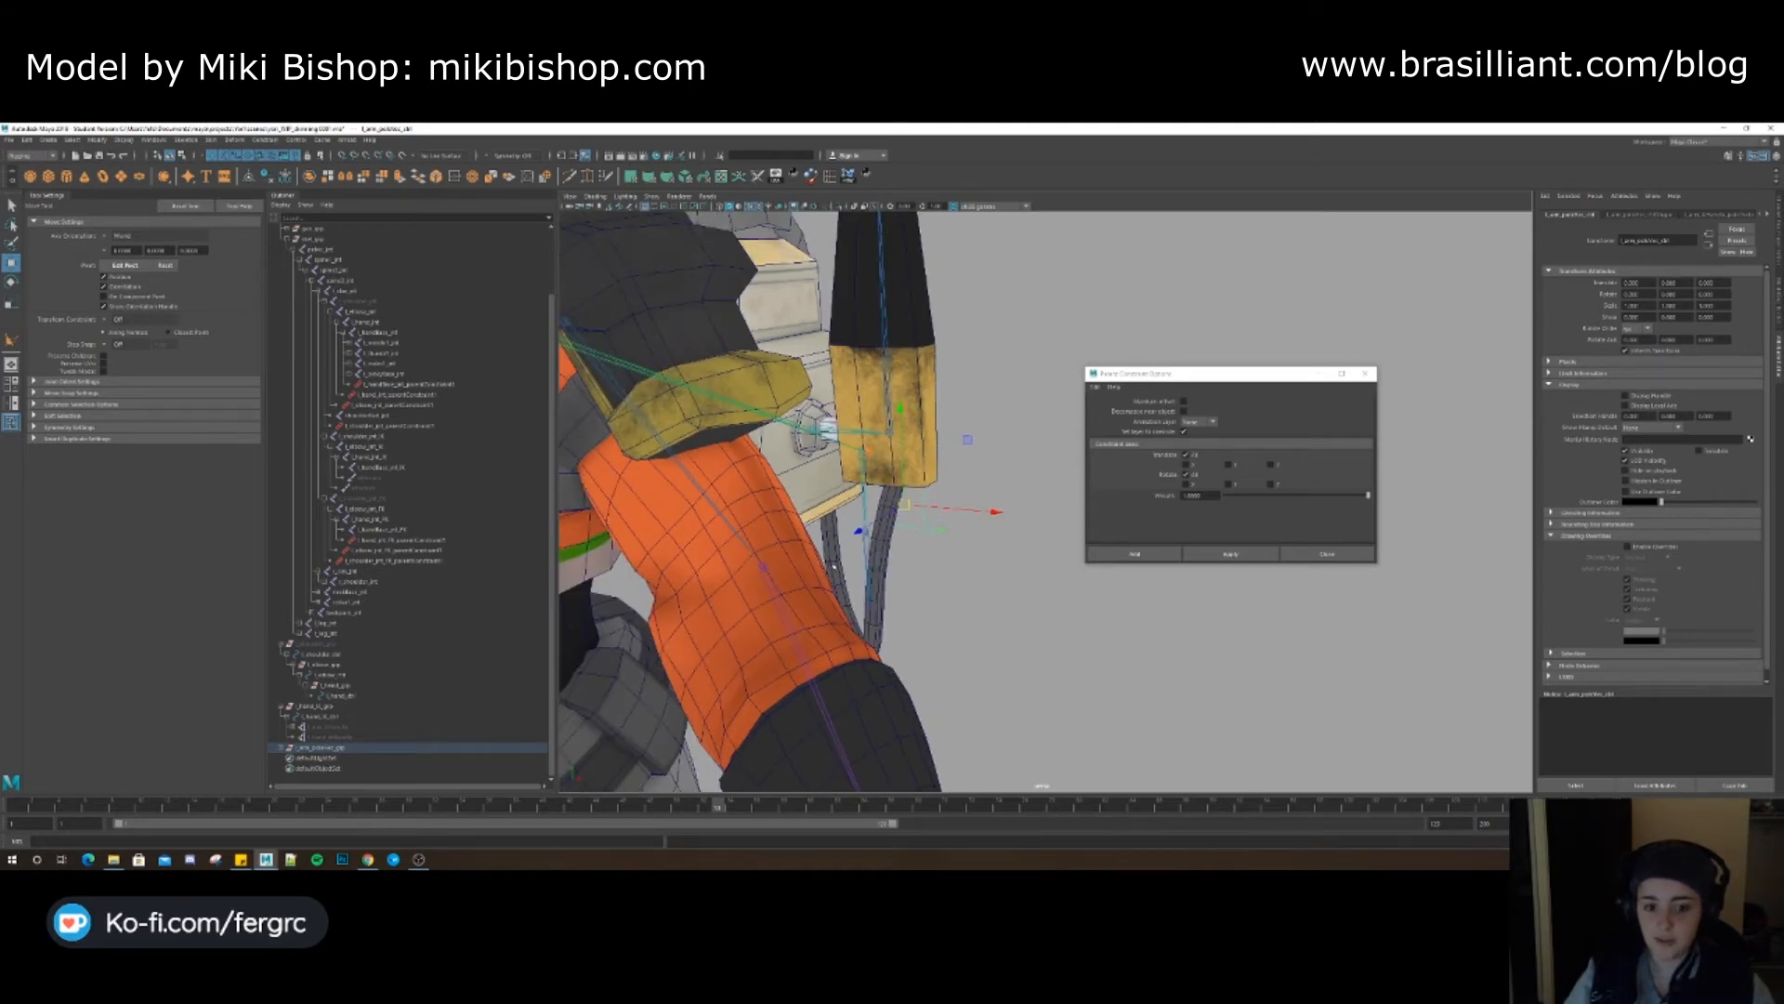
pyautogui.keyDown('alt'); pyautogui.moveTo(894, 568); pyautogui.dragTo(852, 563, button='right'); pyautogui.keyUp('alt')
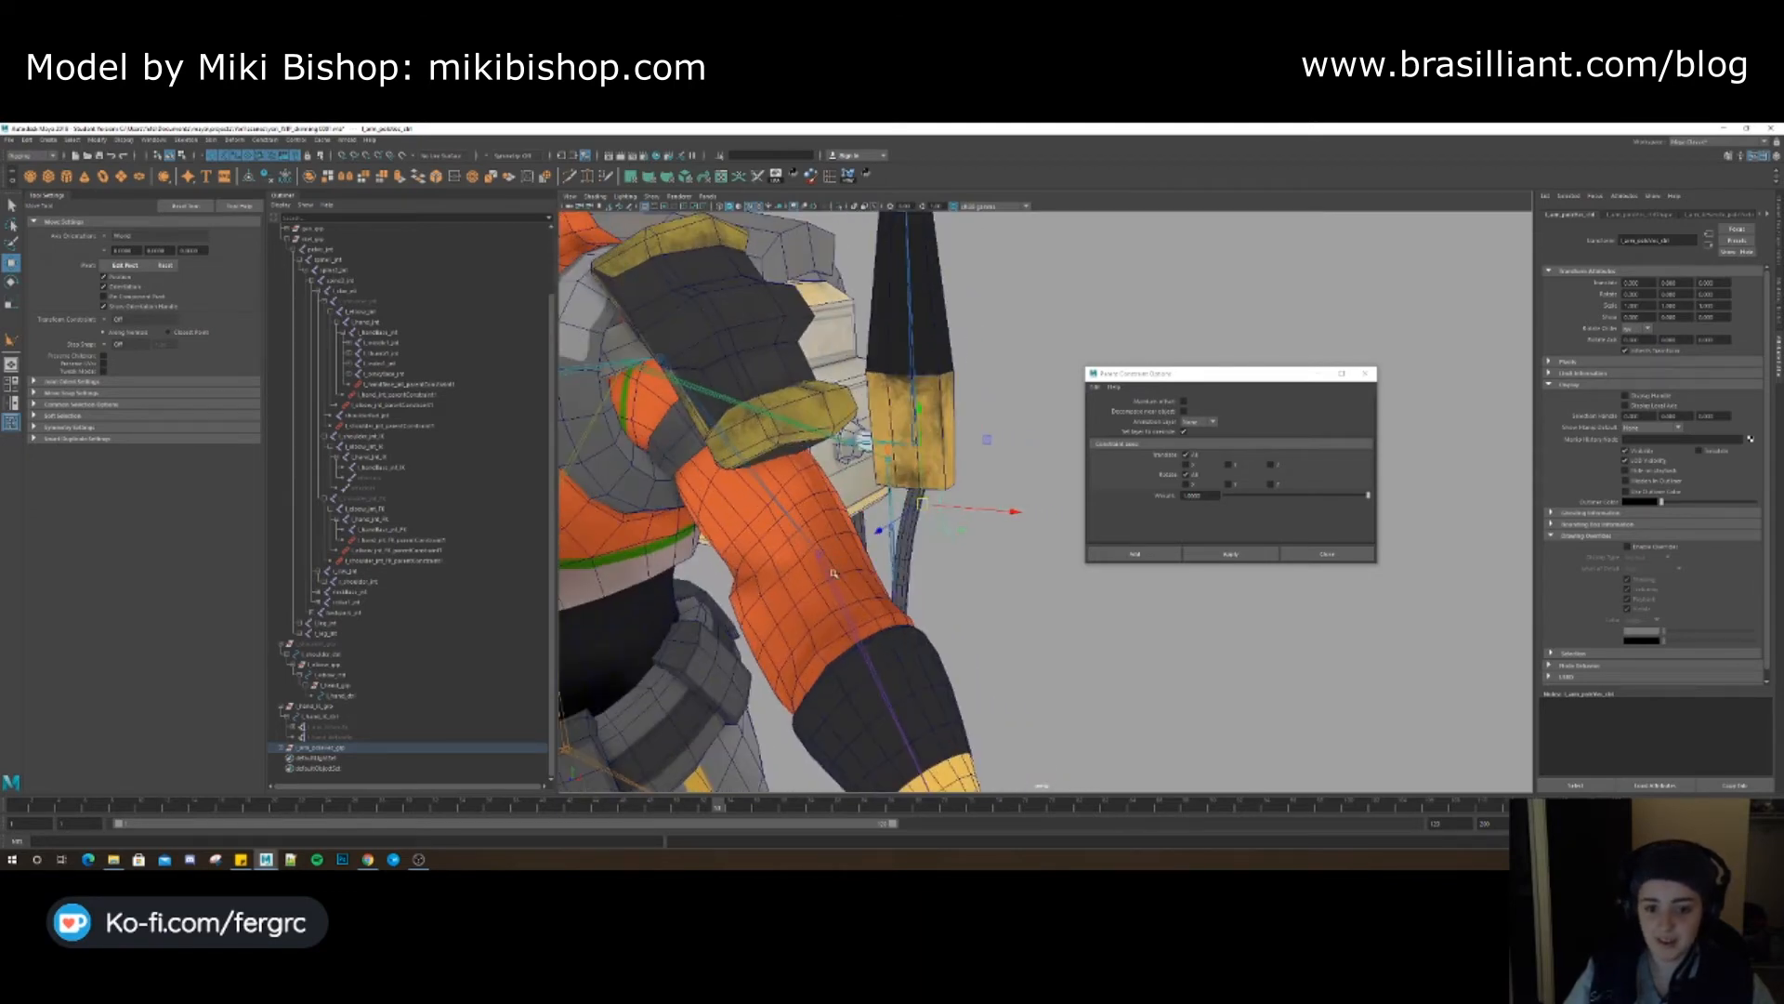
pyautogui.moveTo(925, 502); pyautogui.dragTo(1153, 351)
pyautogui.keyDown('alt'); pyautogui.moveTo(1153, 351); pyautogui.dragTo(911, 590, button='right'); pyautogui.keyUp('alt')
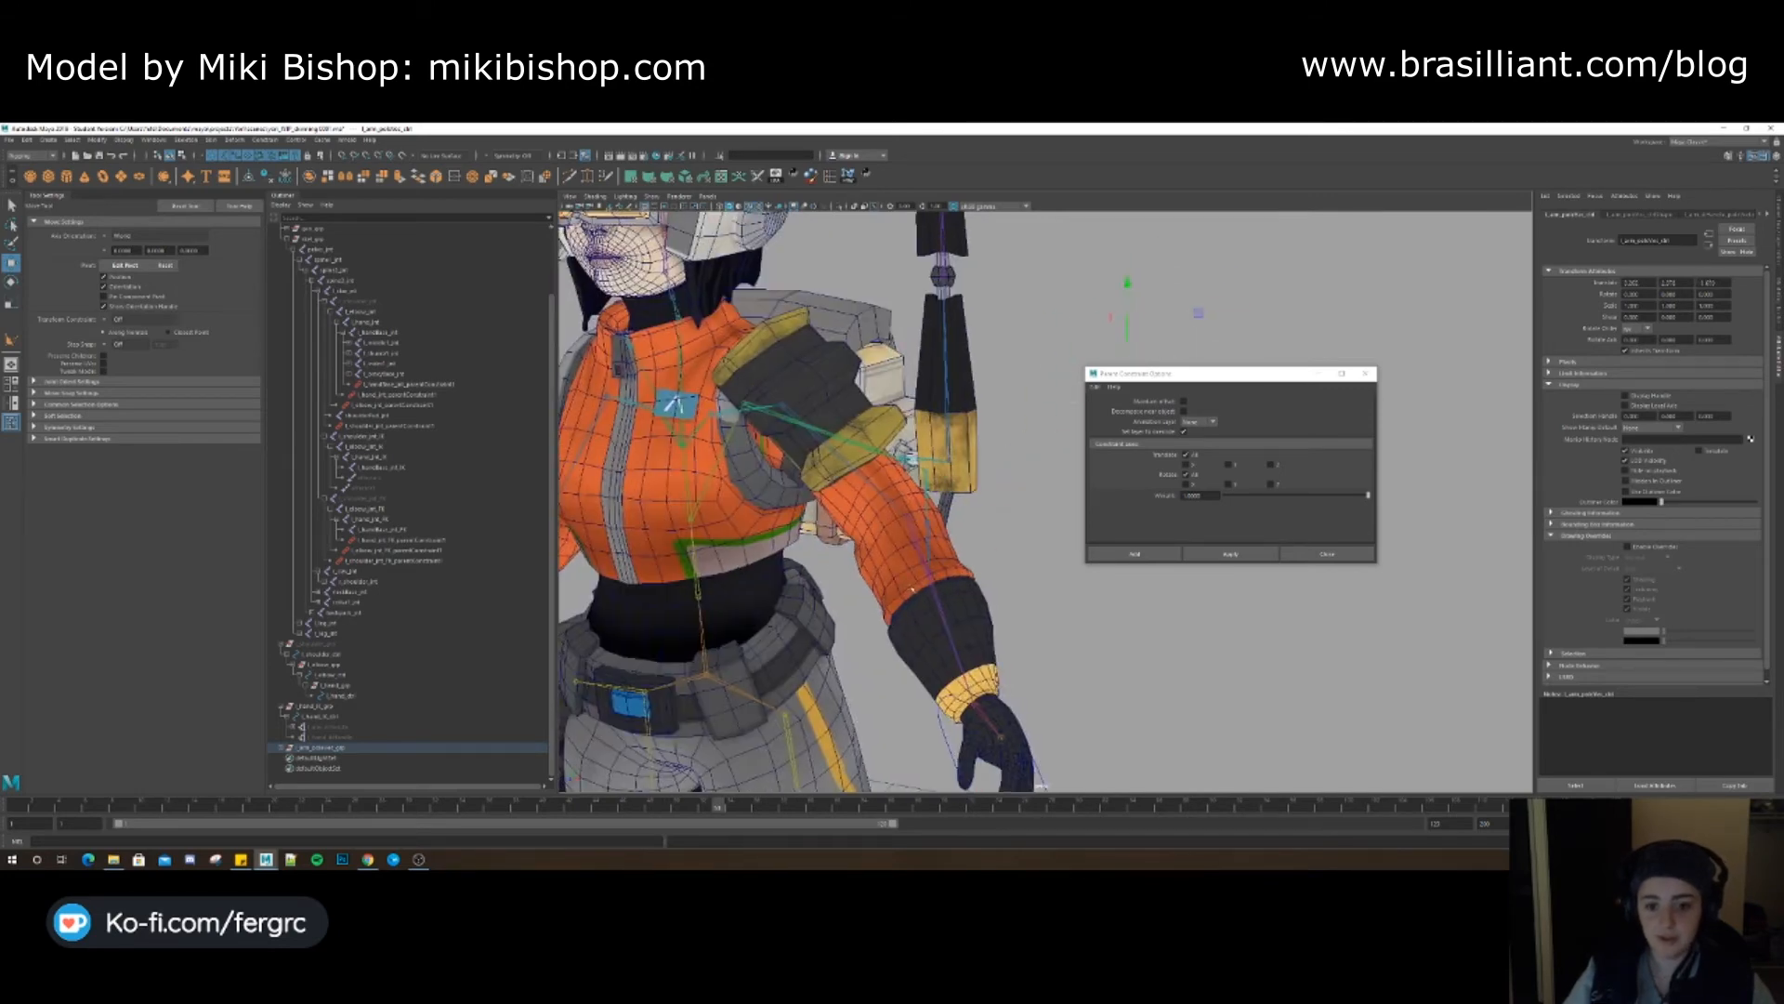
# Test the arm by moving the left hand IK control, then reposition the pole vector control to check the elbow direction
pyautogui.click(946, 734)
pyautogui.keyDown('alt'); pyautogui.moveTo(946, 734); pyautogui.dragTo(827, 688, button='right'); pyautogui.keyUp('alt')
pyautogui.moveTo(1004, 619); pyautogui.dragTo(882, 600)
pyautogui.press('e')
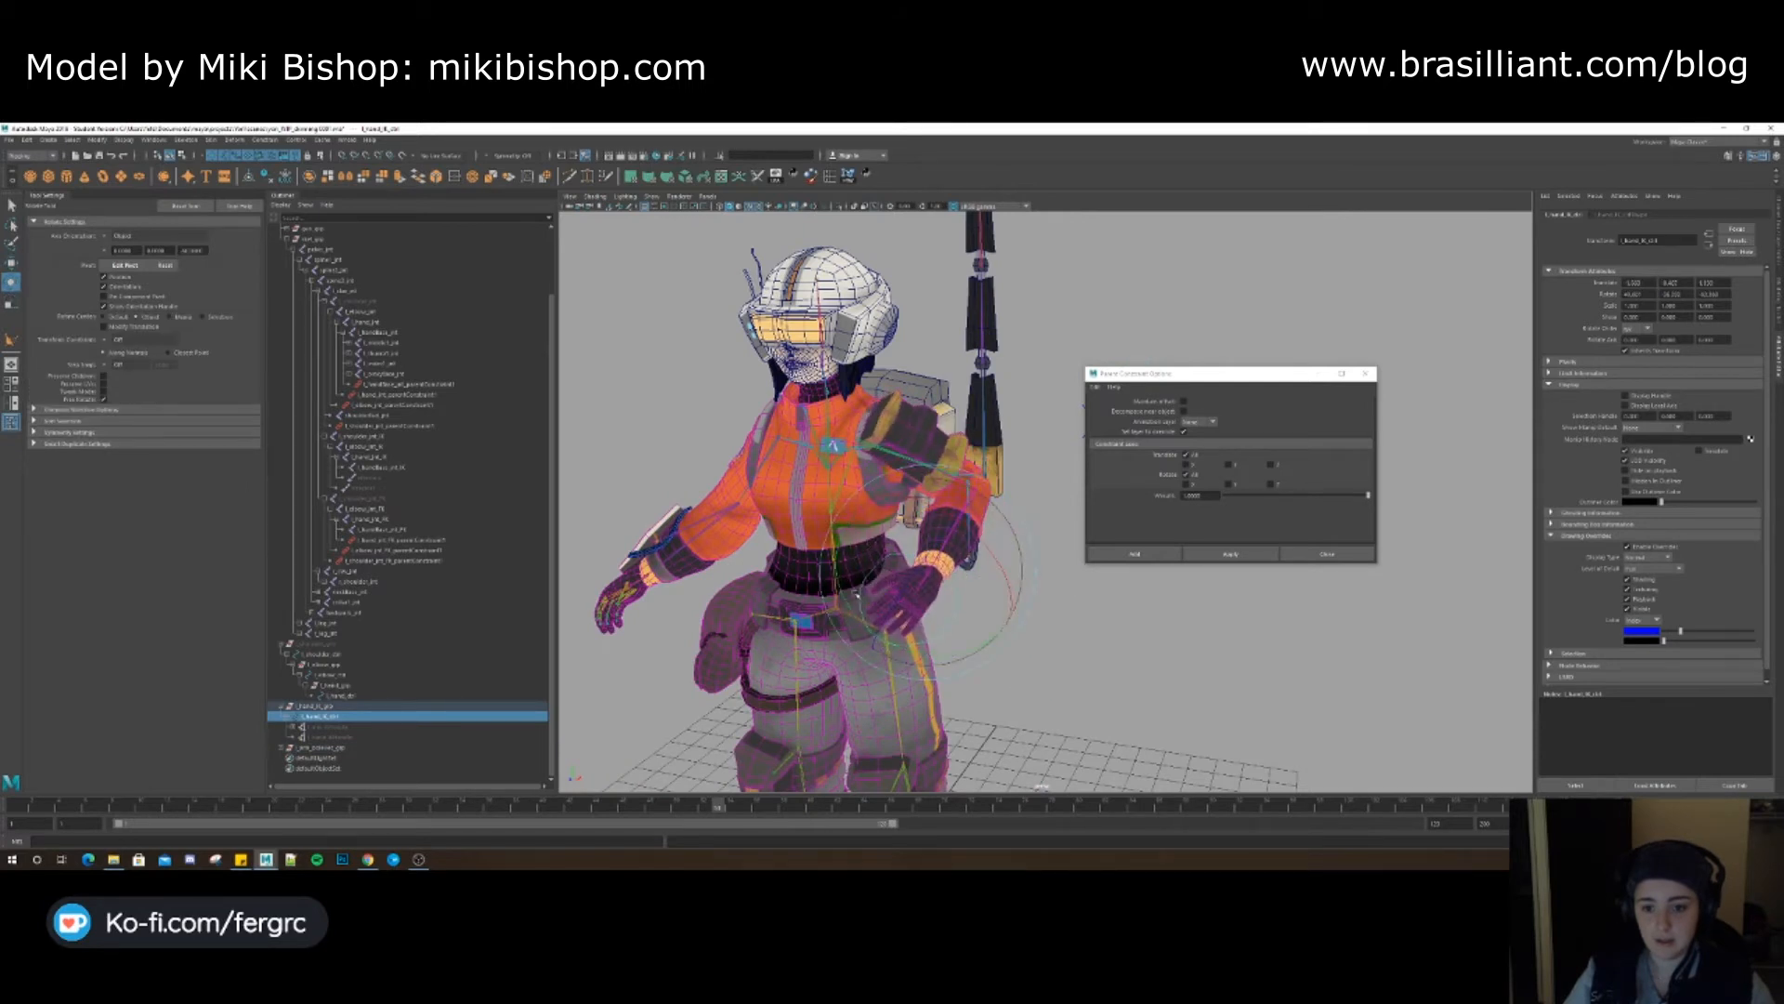
pyautogui.keyDown('alt'); pyautogui.moveTo(1079, 409); pyautogui.dragTo(983, 435, button='middle'); pyautogui.keyUp('alt')
pyautogui.press('q')
pyautogui.click(1009, 454)
pyautogui.press('w')
pyautogui.moveTo(999, 458)
pyautogui.mouseDown()
pyautogui.moveTo(941, 490)
pyautogui.moveTo(1001, 383)
pyautogui.moveTo(1019, 442)
pyautogui.mouseUp()
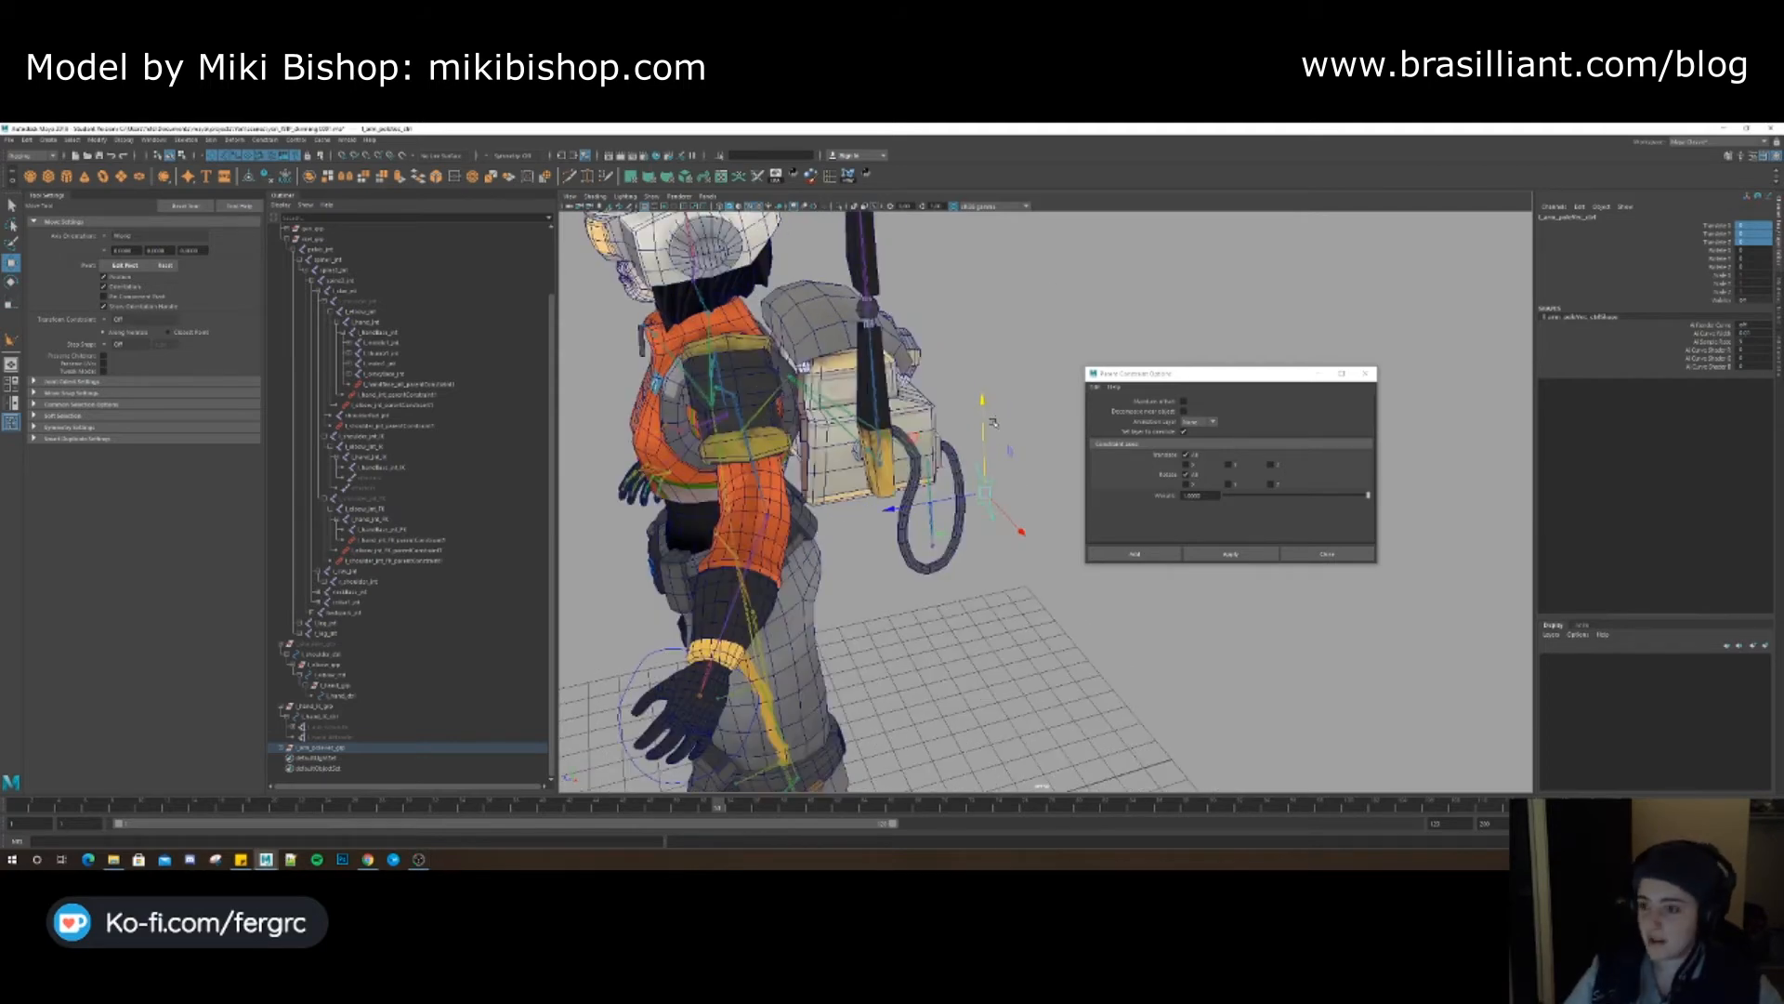
# Hide the character's body mesh to expose the left arm joints
pyautogui.click(1033, 325)
pyautogui.keyDown('alt'); pyautogui.moveTo(983, 490); pyautogui.dragTo(990, 514); pyautogui.keyUp('alt')
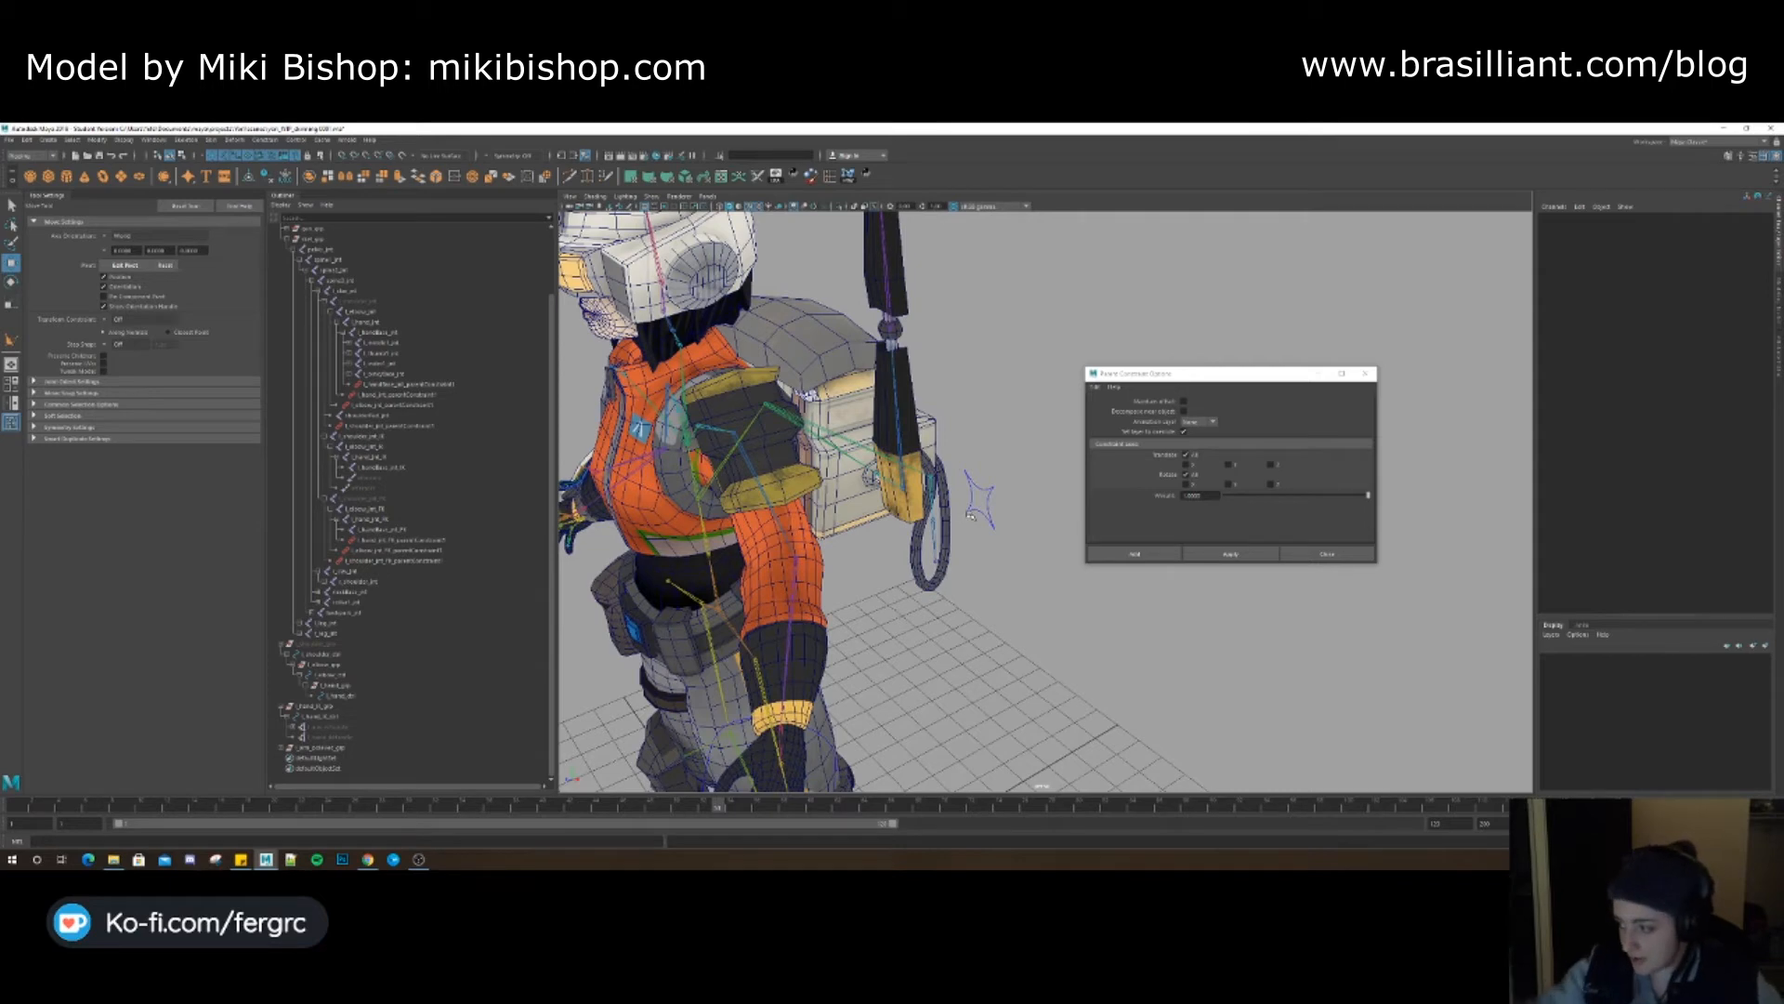
pyautogui.keyDown('alt'); pyautogui.moveTo(971, 514); pyautogui.dragTo(1012, 531); pyautogui.keyUp('alt')
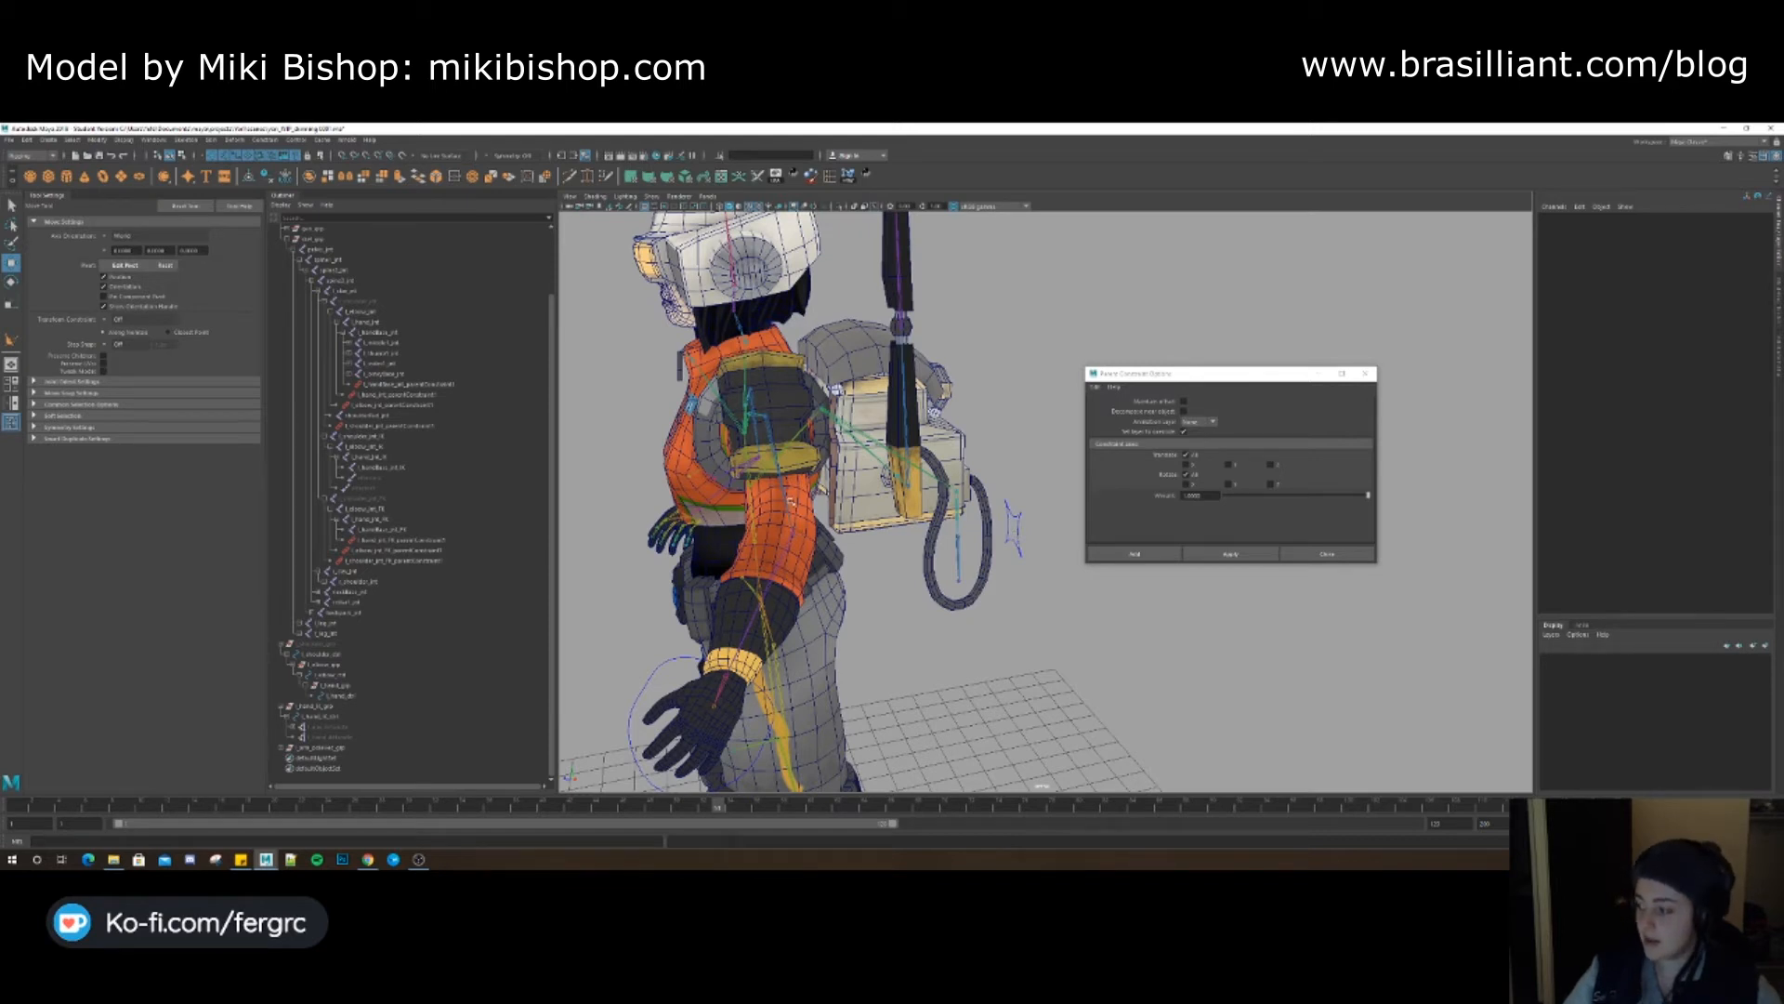
pyautogui.keyDown('alt'); pyautogui.moveTo(1013, 532); pyautogui.dragTo(1009, 548); pyautogui.keyUp('alt')
pyautogui.click(755, 582)
pyautogui.hotkey('ctrl', 'h')
# Draw a linear EP curve from the left elbow joint to the pole vector control
pyautogui.keyDown('alt'); pyautogui.moveTo(966, 484); pyautogui.dragTo(985, 529); pyautogui.keyUp('alt')
pyautogui.click(1005, 512)
pyautogui.click(47, 141)
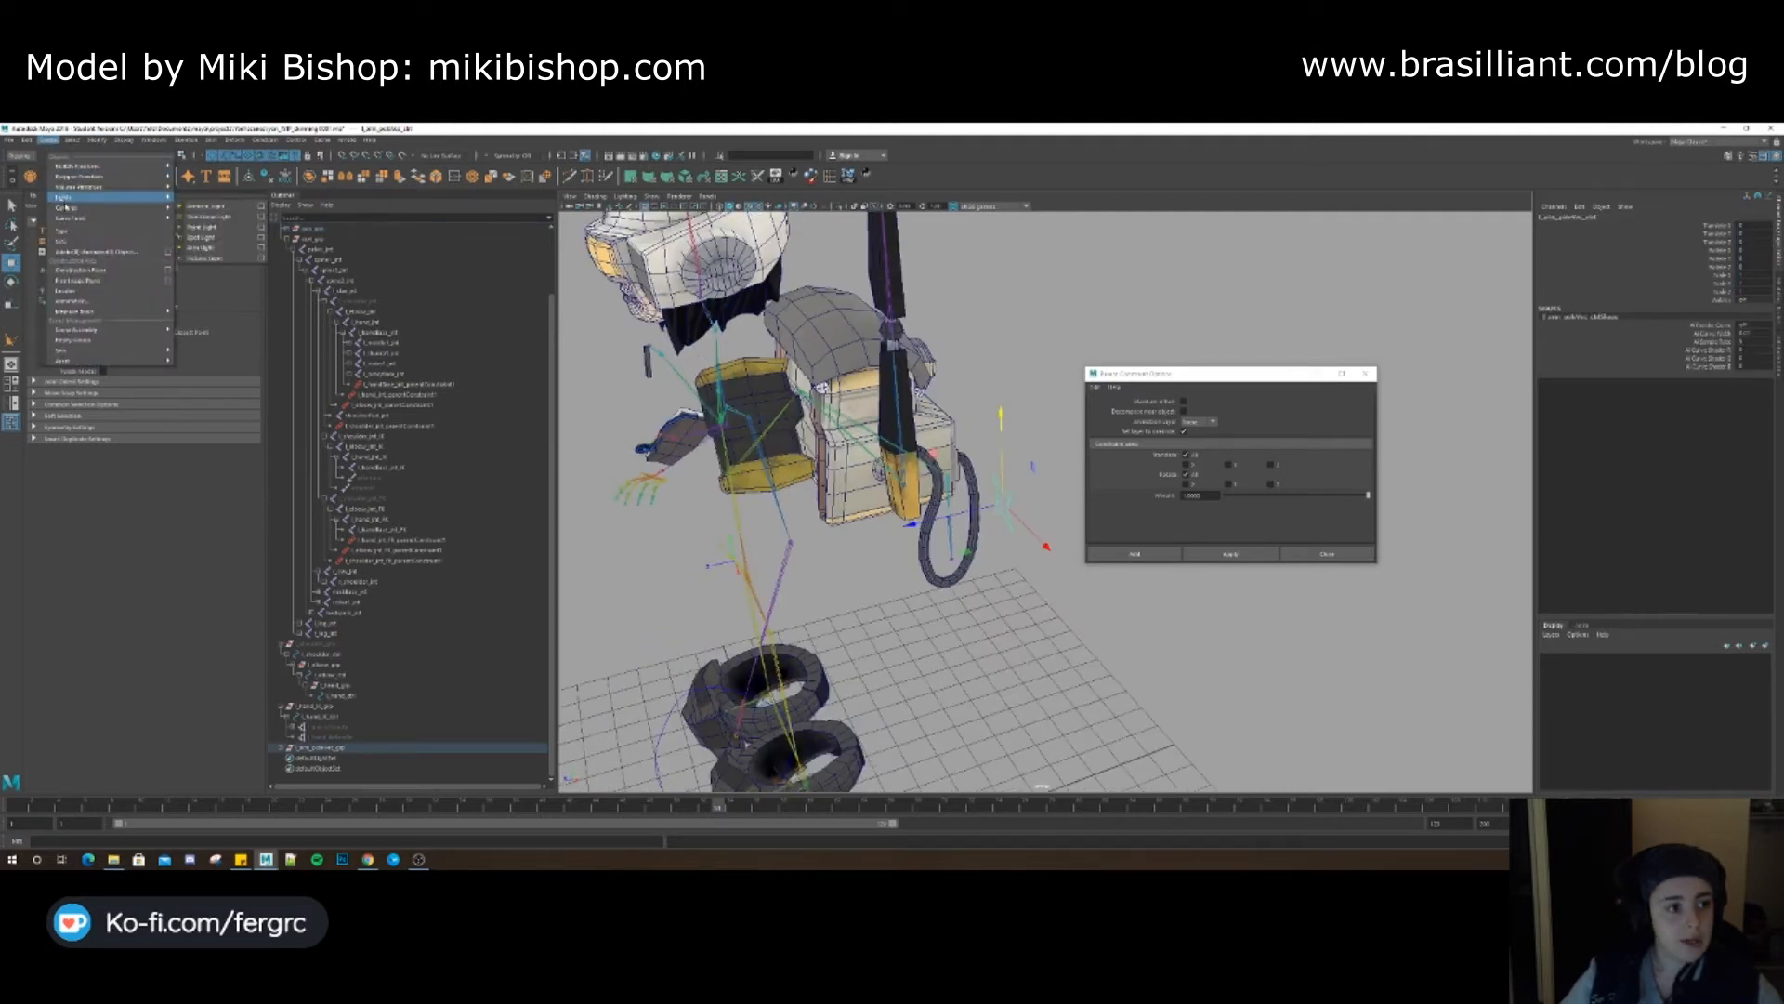
pyautogui.moveTo(102, 219)
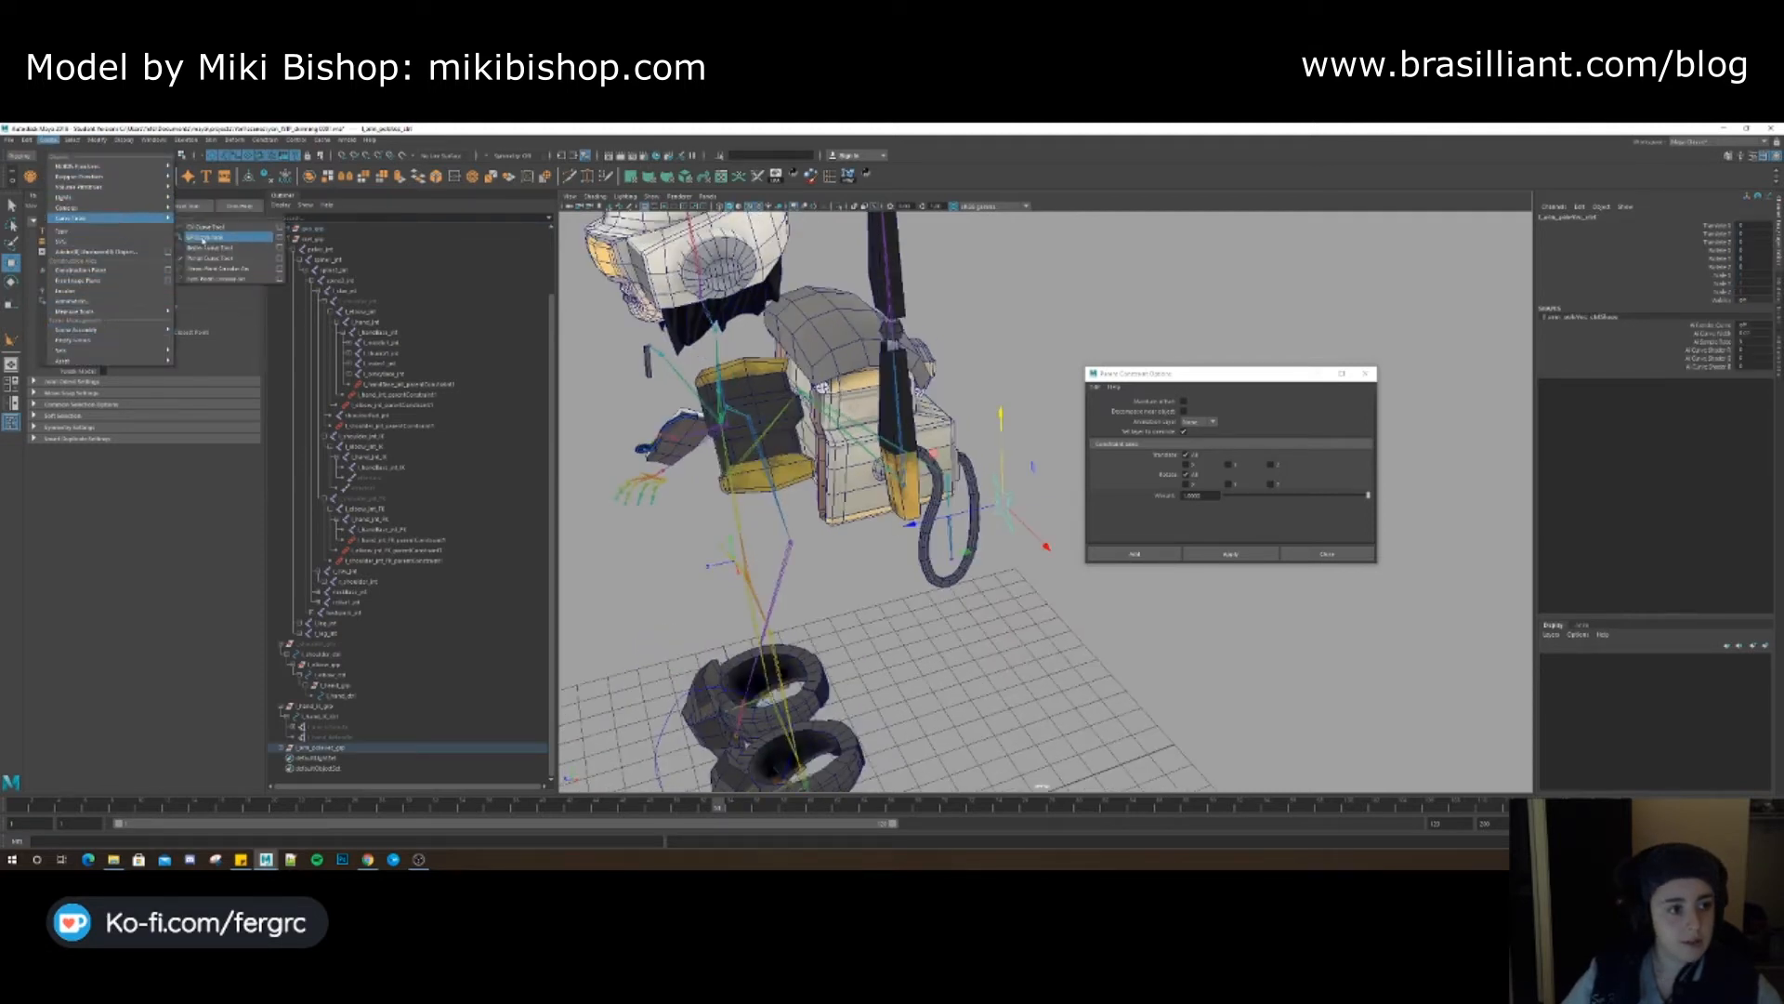
pyautogui.click(211, 236)
pyautogui.keyDown('alt'); pyautogui.moveTo(748, 527); pyautogui.dragTo(746, 539); pyautogui.keyUp('alt')
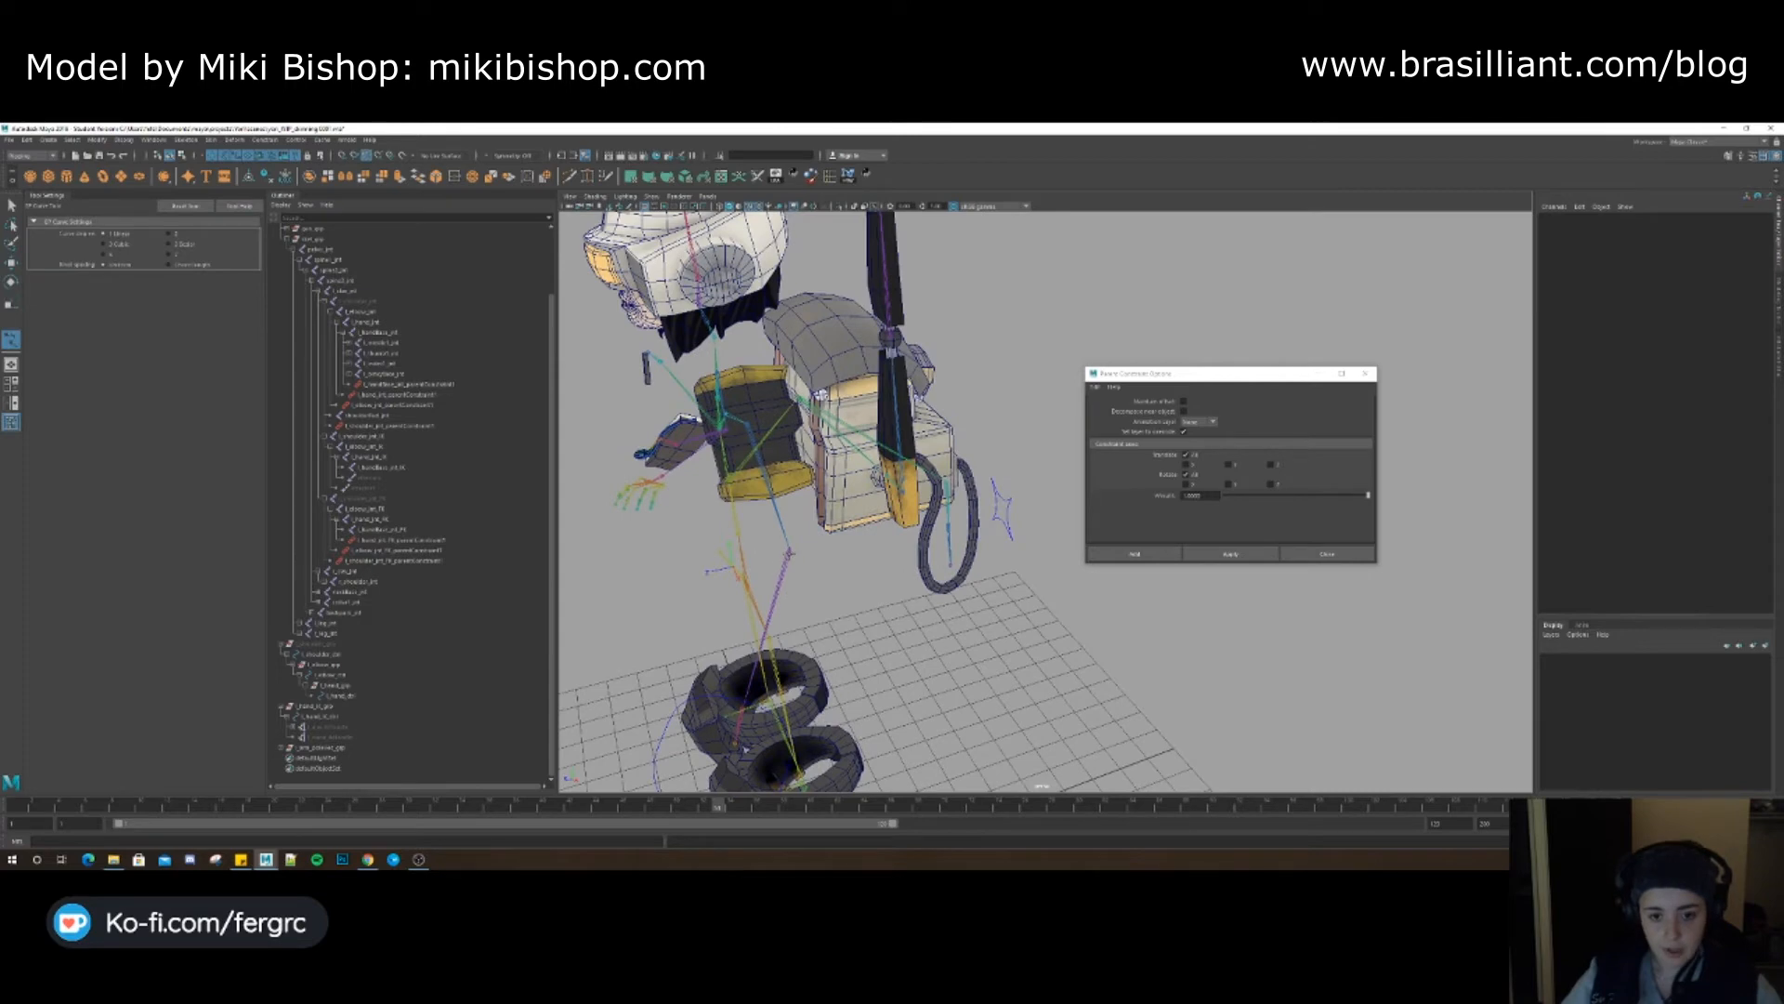
pyautogui.click(788, 549)
pyautogui.moveTo(918, 553)
pyautogui.keyDown('alt'); pyautogui.mouseDown()
pyautogui.moveTo(892, 539)
pyautogui.moveTo(920, 569)
pyautogui.mouseUp(); pyautogui.keyUp('alt')
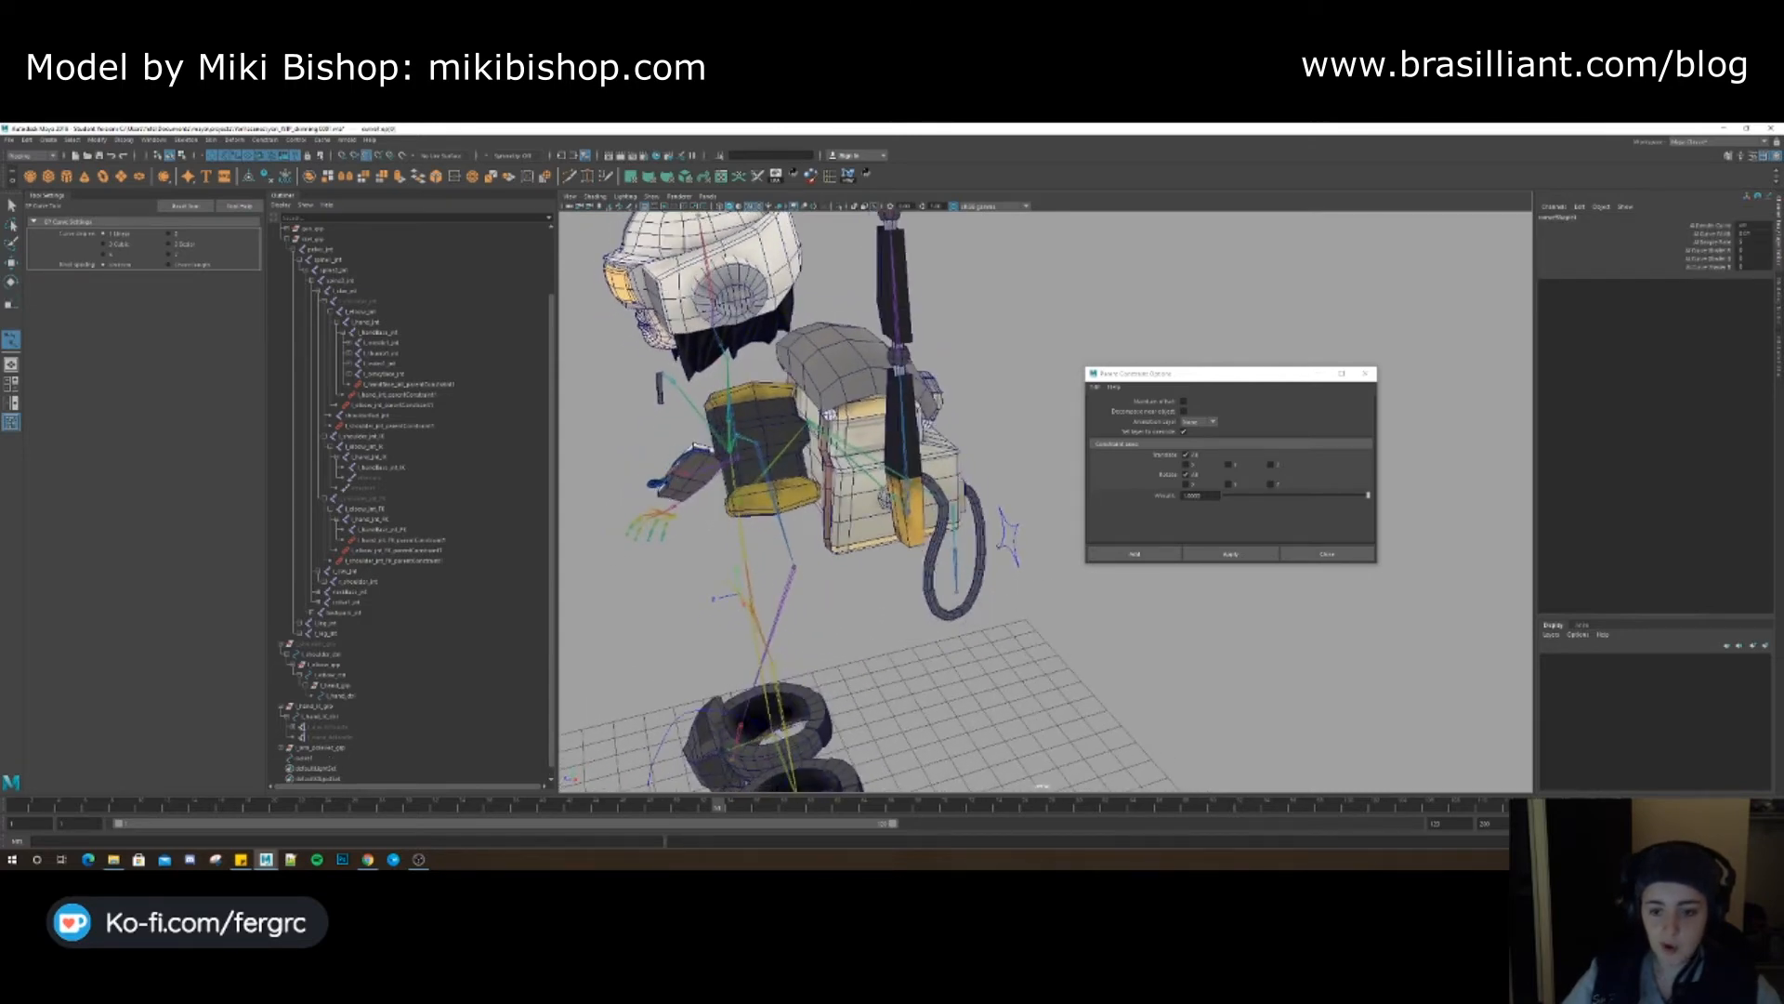
pyautogui.press('Return')
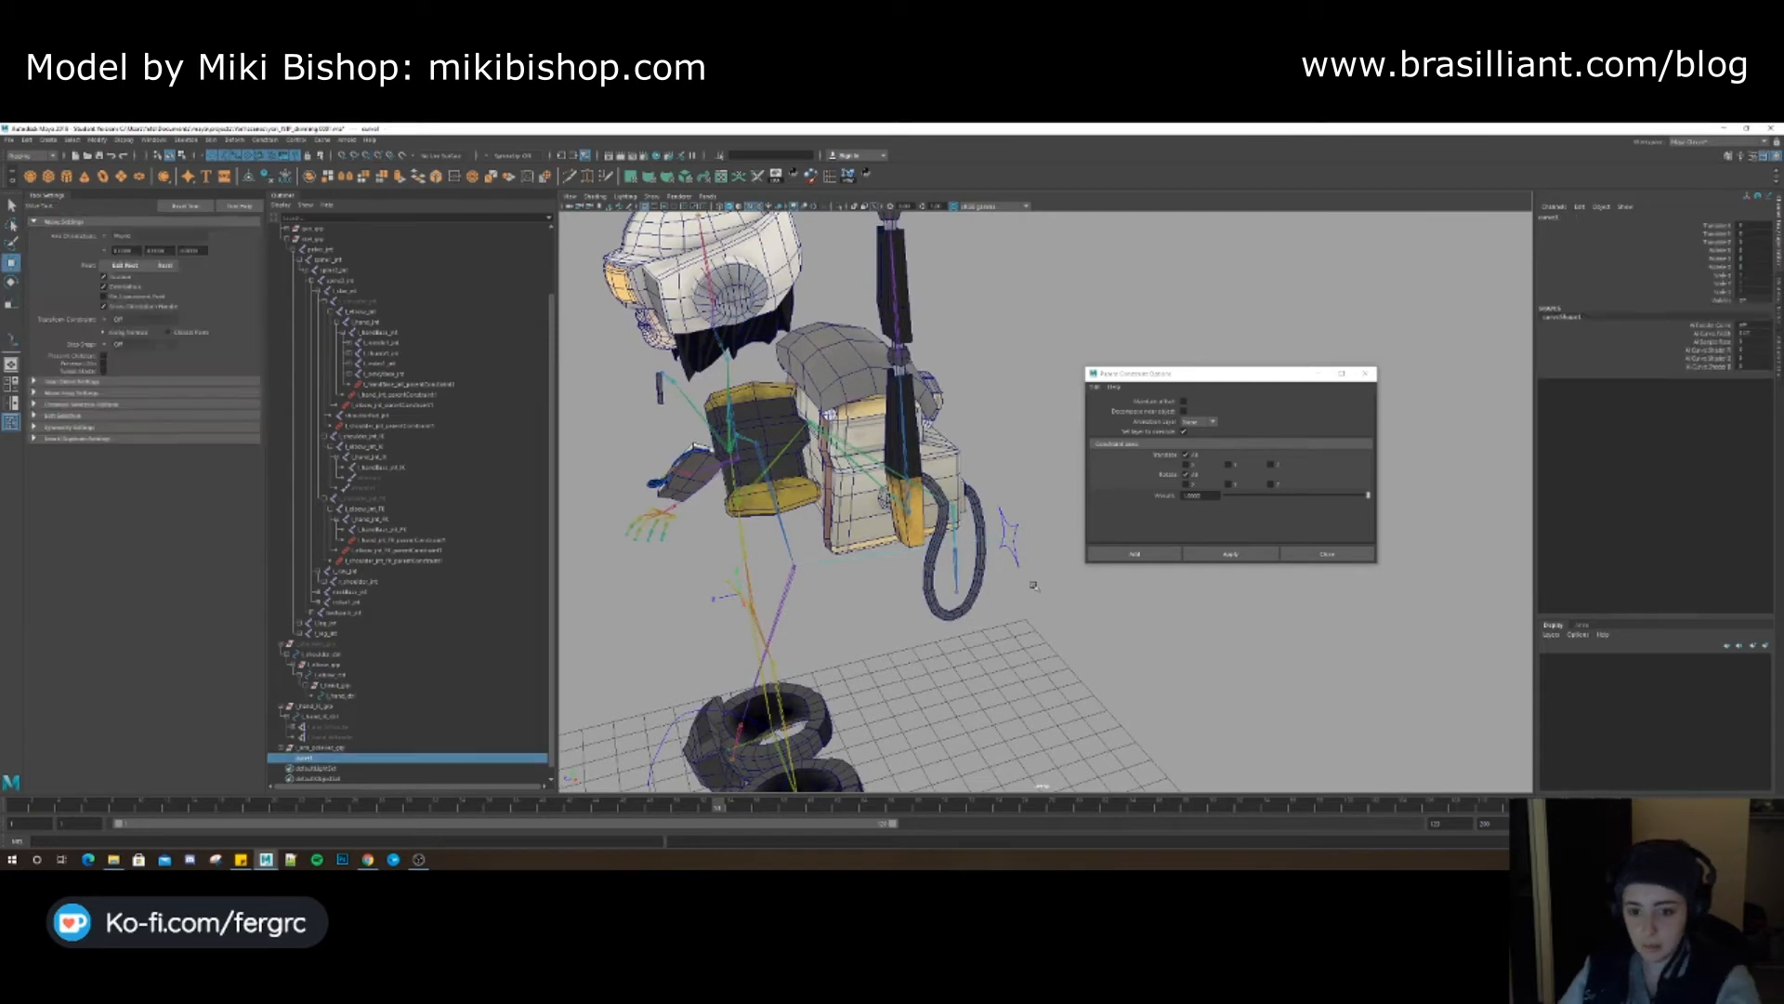
# Hide the skeleton group so the new curve's control vertices can be picked
pyautogui.press('q')
pyautogui.keyDown('alt'); pyautogui.moveTo(1003, 546); pyautogui.dragTo(930, 561); pyautogui.keyUp('alt')
pyautogui.rightClick(926, 563)
pyautogui.moveTo(892, 563); pyautogui.dragTo(873, 563, button='right')
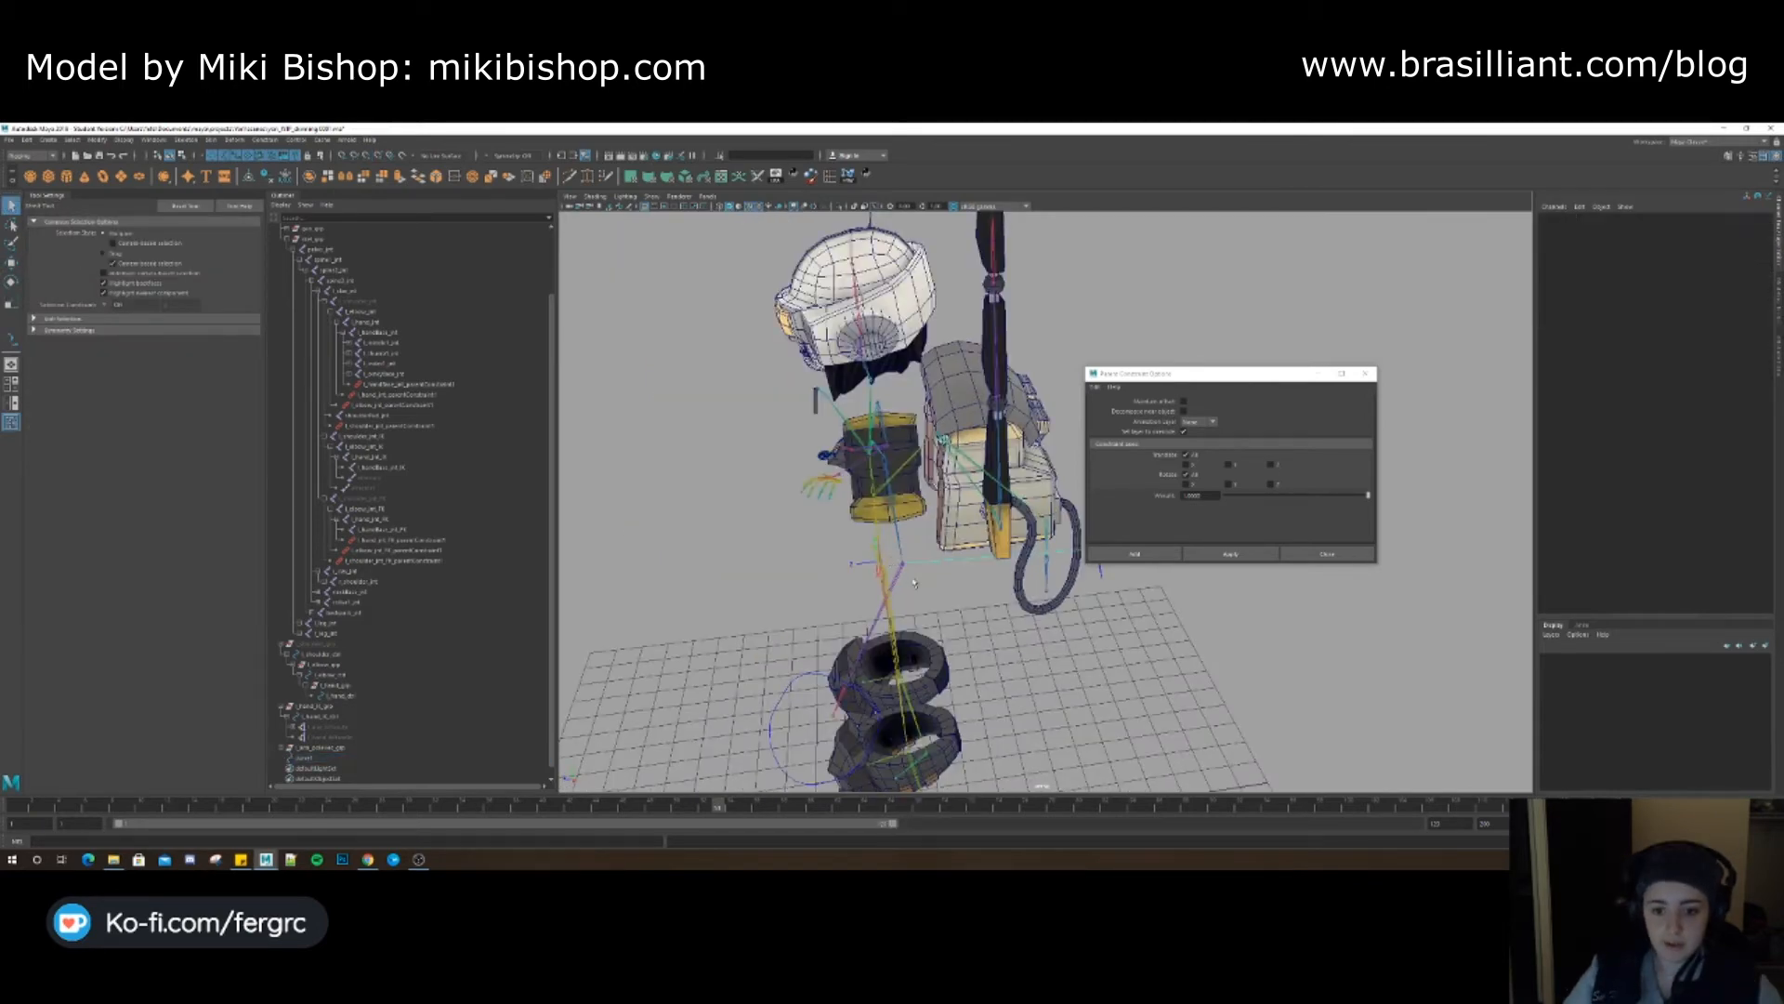
pyautogui.keyDown('alt'); pyautogui.moveTo(883, 563); pyautogui.dragTo(896, 581); pyautogui.keyUp('alt')
pyautogui.keyDown('alt'); pyautogui.moveTo(897, 580); pyautogui.dragTo(985, 576, button='right'); pyautogui.keyUp('alt')
pyautogui.keyDown('alt'); pyautogui.moveTo(855, 571); pyautogui.dragTo(932, 553, button='middle'); pyautogui.keyUp('alt')
pyautogui.scroll(3, 395, 388)
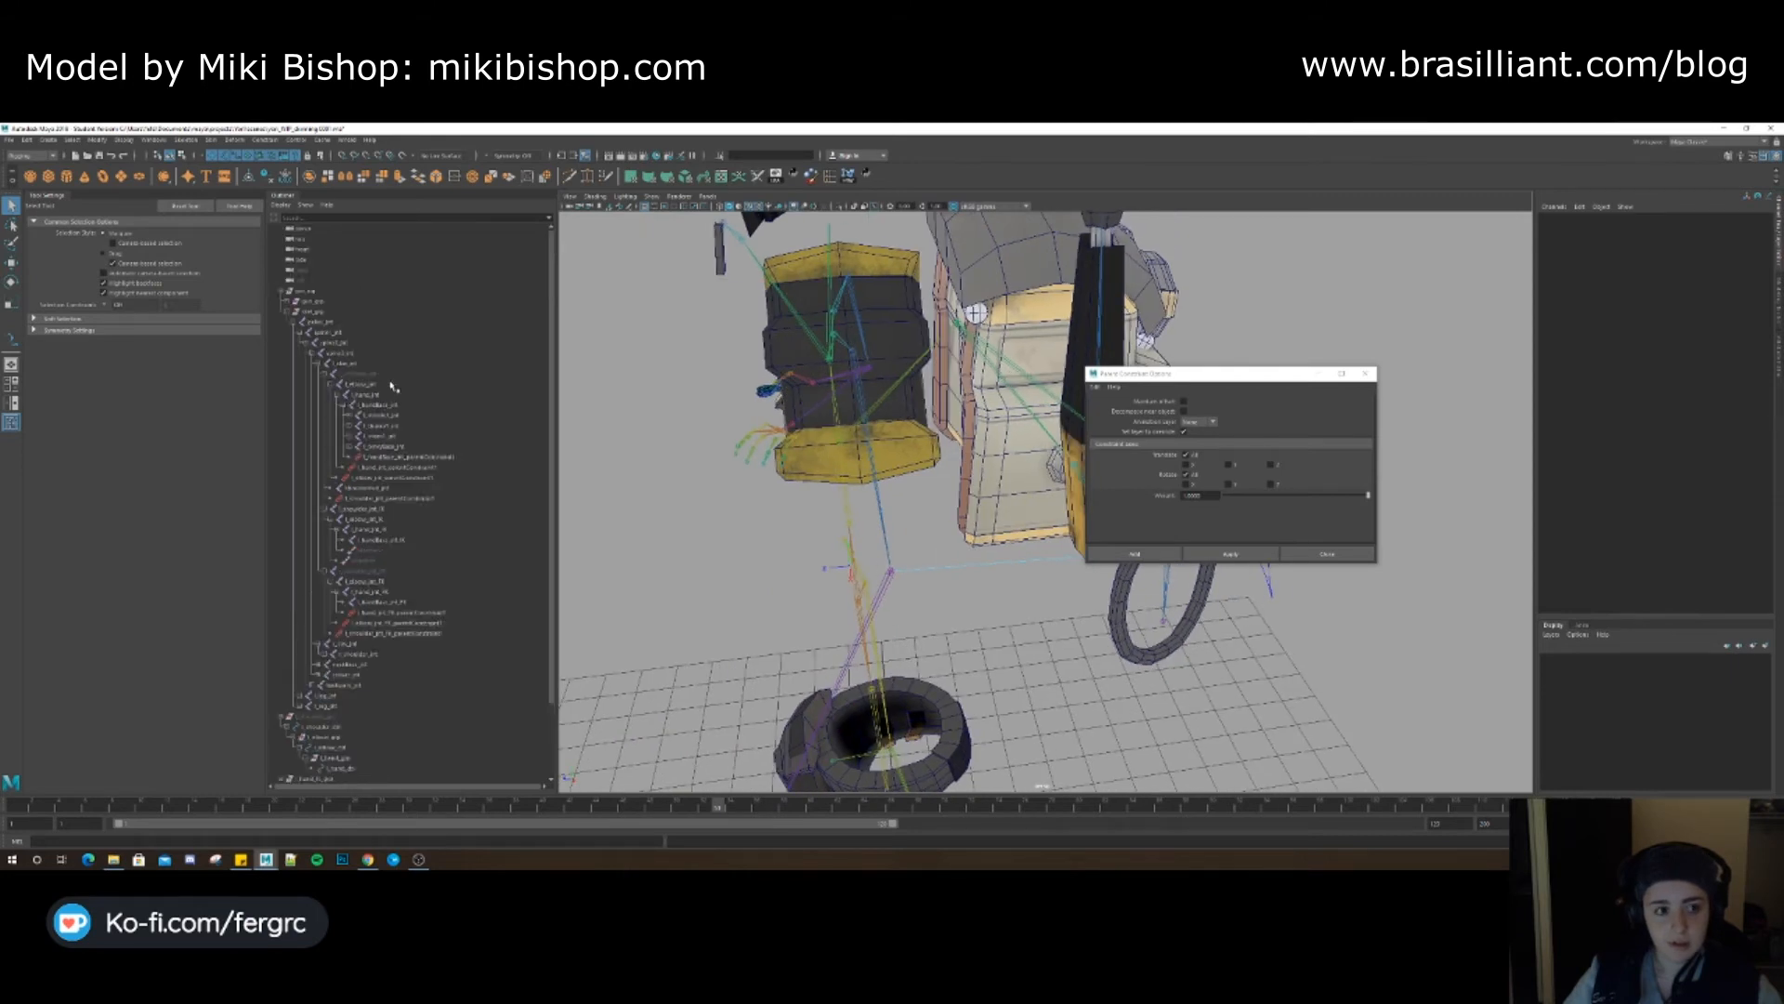
pyautogui.click(313, 314)
pyautogui.press('h')
# Select the connector curve's control vertex at the elbow end and create a cluster deformer on it
pyautogui.click(906, 567)
pyautogui.moveTo(905, 567); pyautogui.dragTo(873, 571, button='right')
pyautogui.keyDown('alt'); pyautogui.moveTo(902, 591); pyautogui.dragTo(857, 587); pyautogui.keyUp('alt')
pyautogui.click(900, 587)
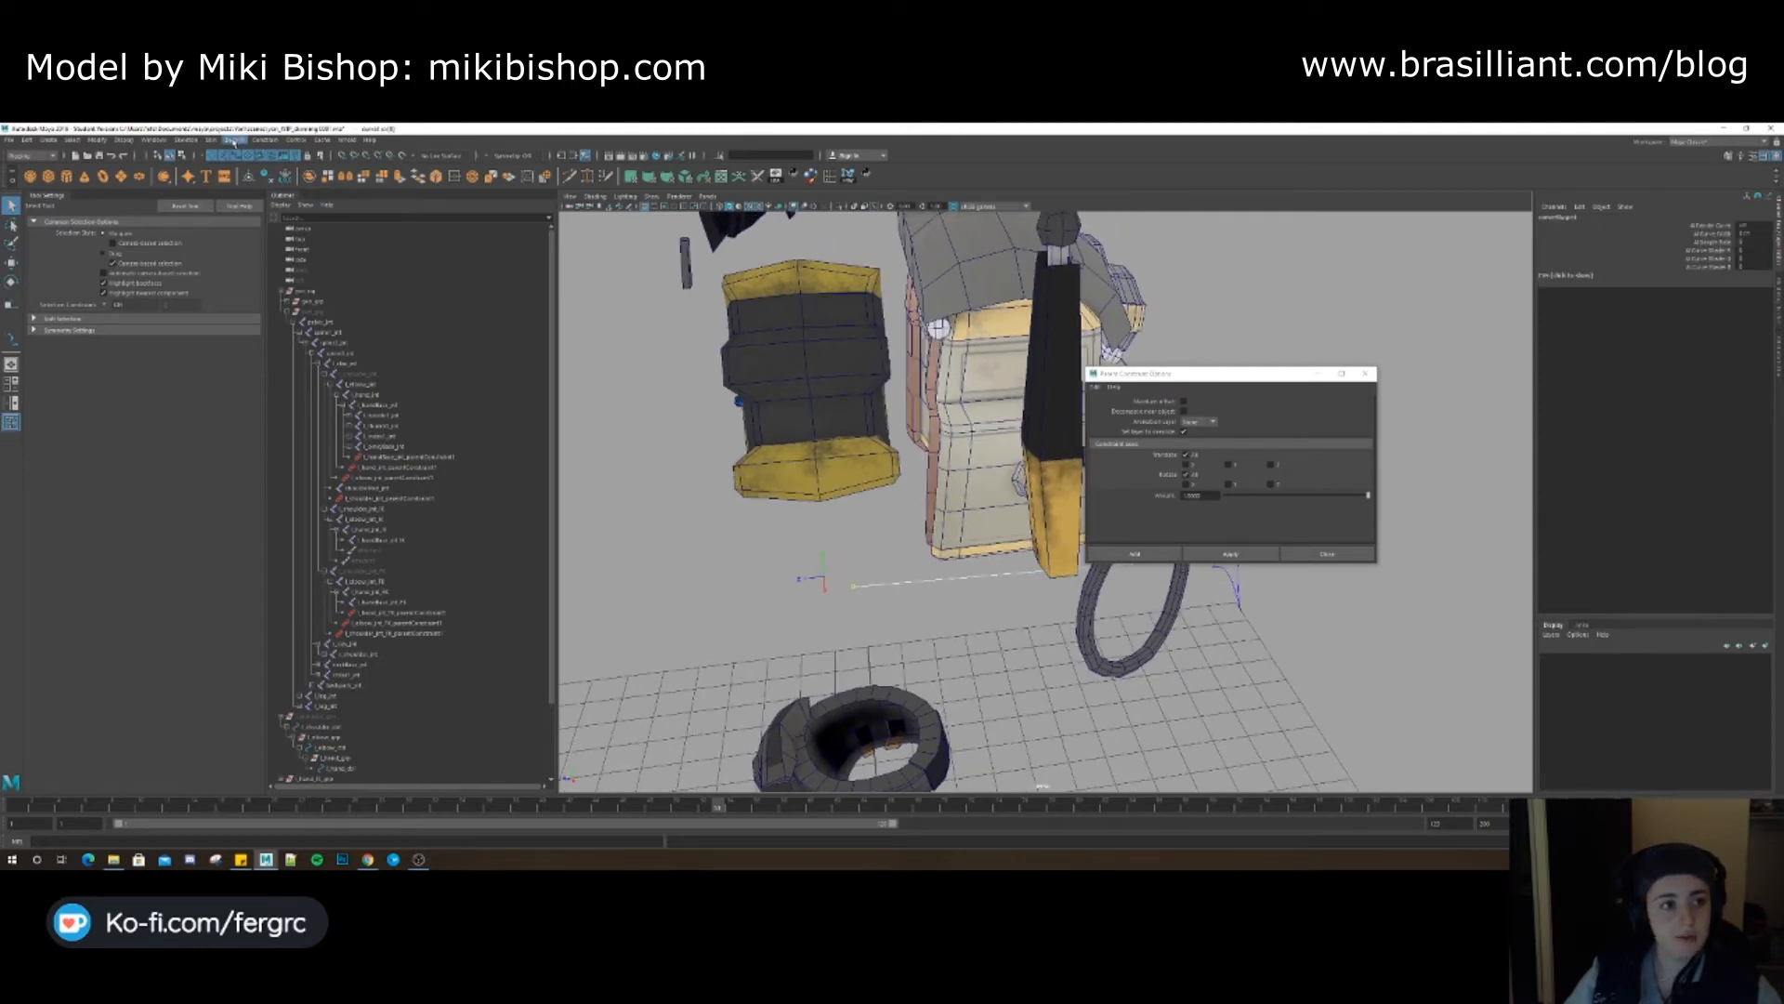
pyautogui.click(236, 141)
pyautogui.click(252, 174)
# Create a second cluster on the connector curve's control vertex at the pole vector control
pyautogui.keyDown('alt'); pyautogui.moveTo(1030, 562); pyautogui.dragTo(992, 583); pyautogui.keyUp('alt')
pyautogui.click(973, 564)
pyautogui.click(983, 568)
pyautogui.rightClick(983, 568)
pyautogui.click(1013, 569)
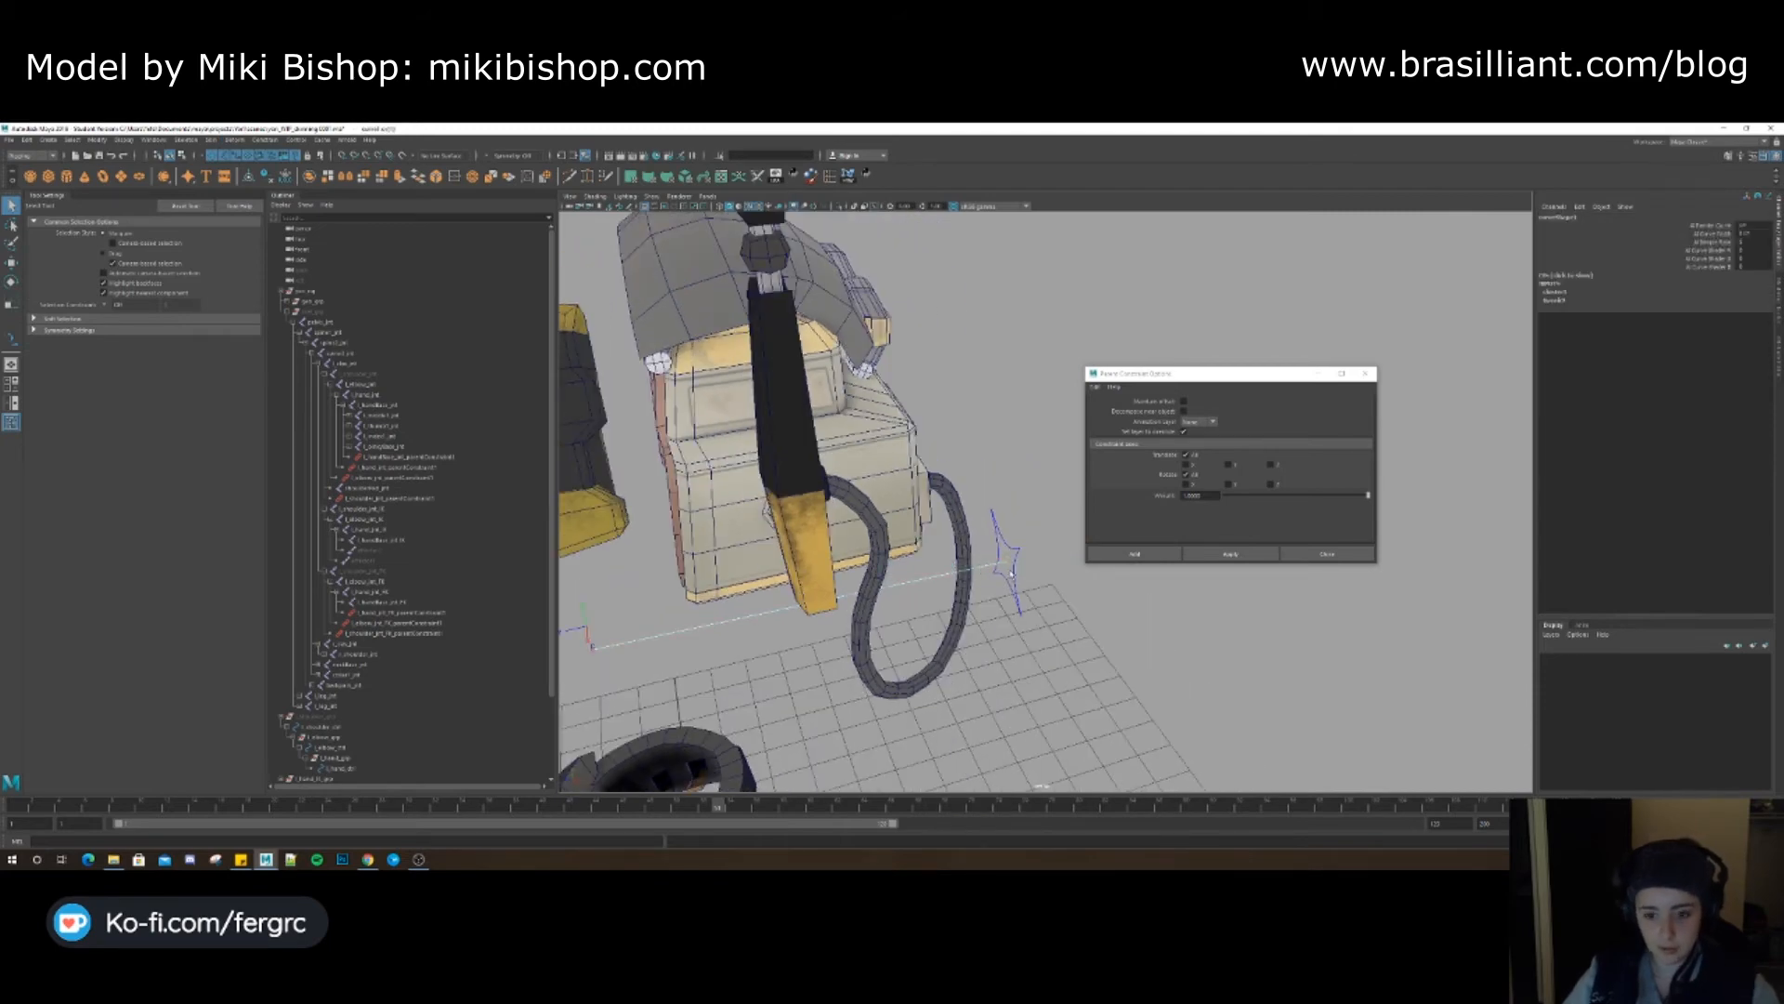
pyautogui.press('g')
# Rename the connector curve between the elbow and the pole vector control with the l_arm_poleVec prefix and a curve suffix
pyautogui.keyDown('alt'); pyautogui.moveTo(735, 611); pyautogui.dragTo(799, 604); pyautogui.keyUp('alt')
pyautogui.press('w')
pyautogui.scroll(-4, 367, 682)
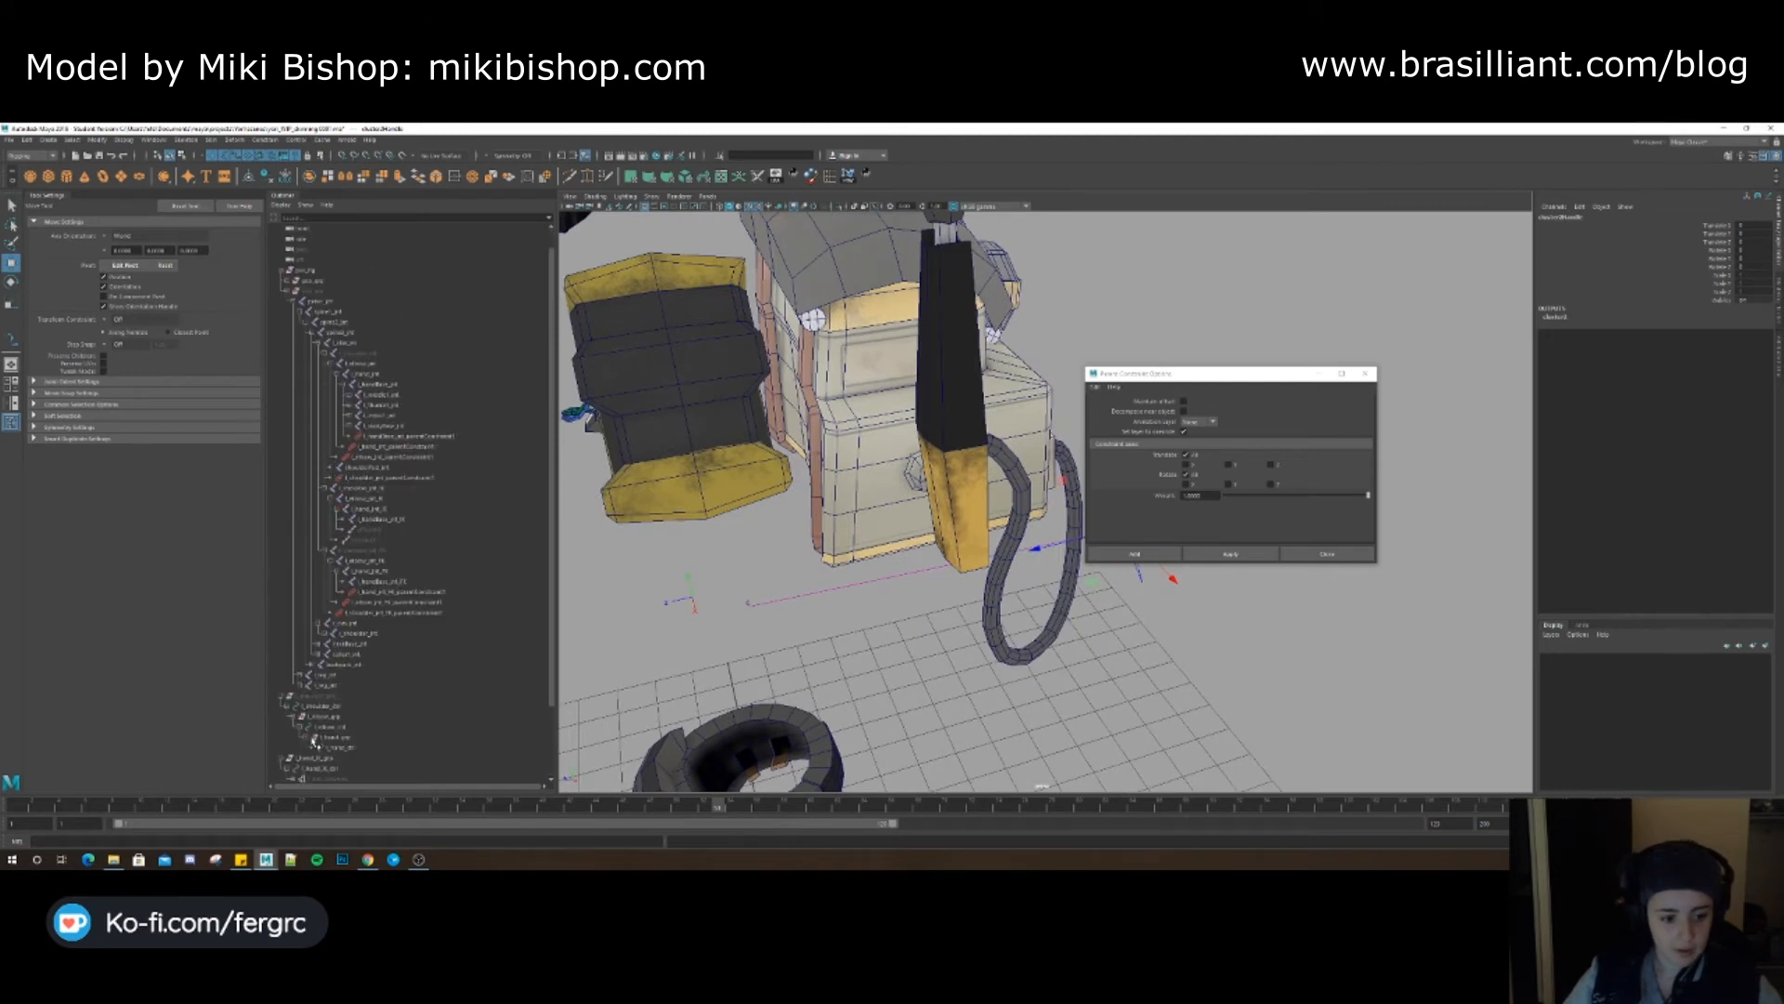
pyautogui.click(315, 738)
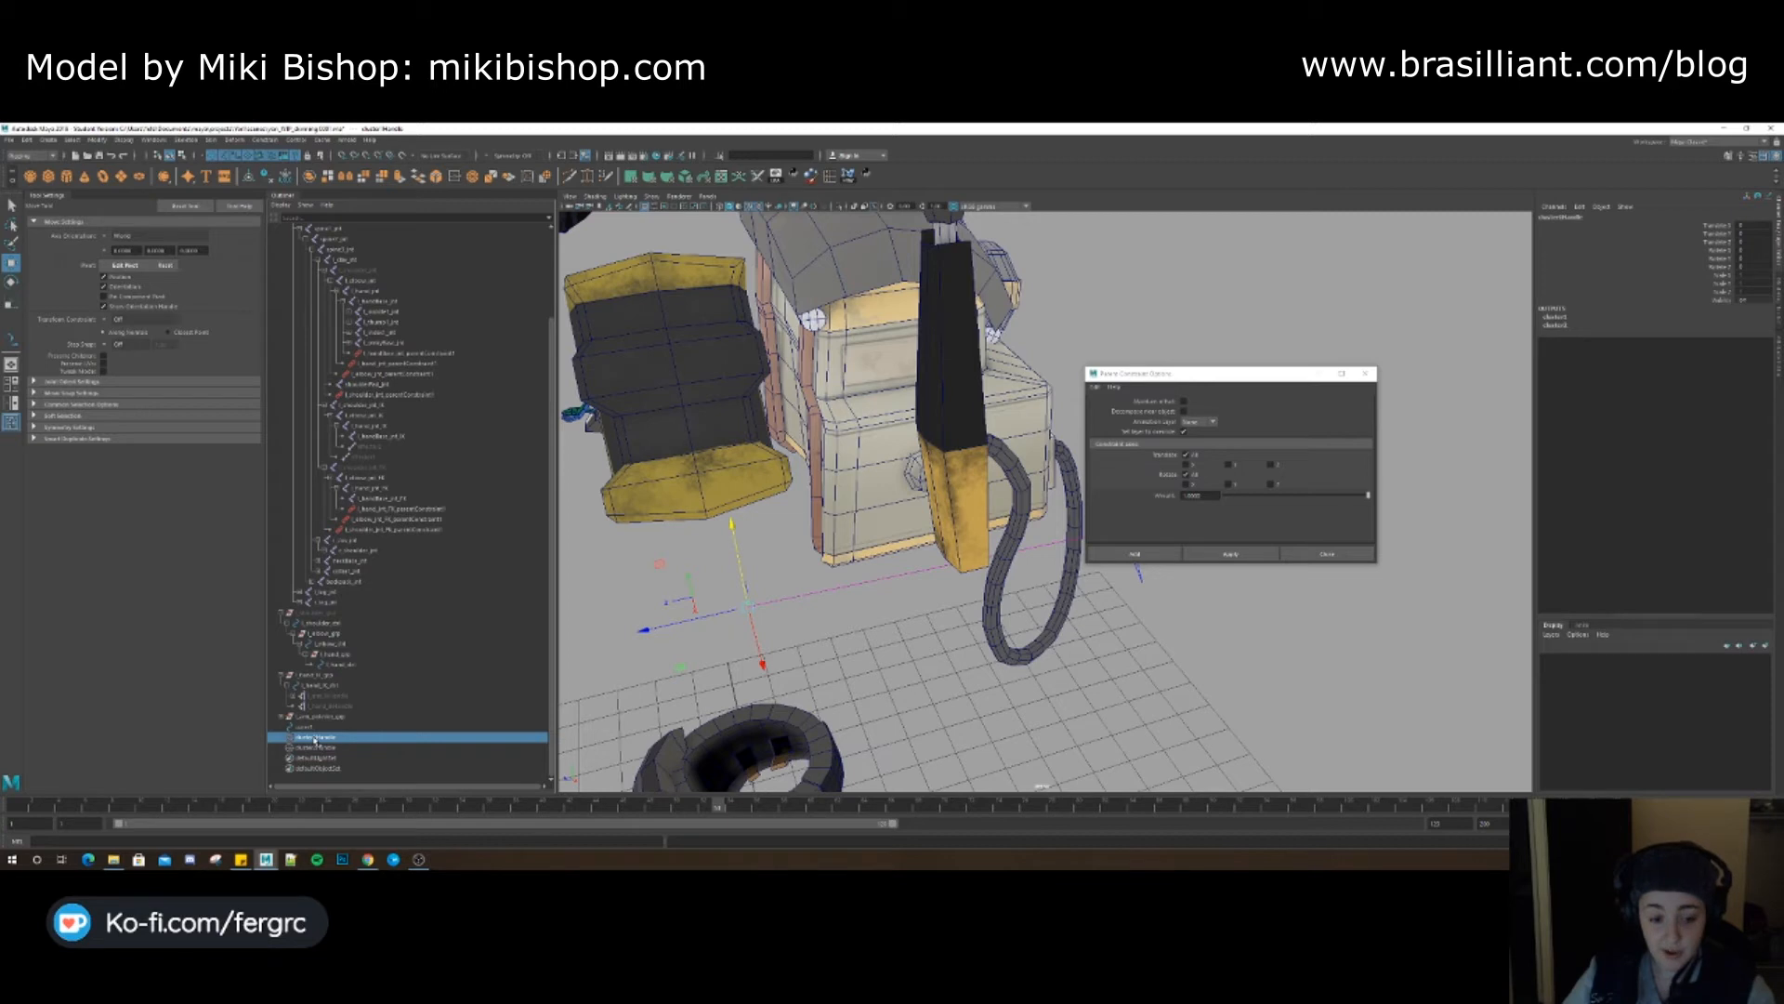
pyautogui.click(351, 728)
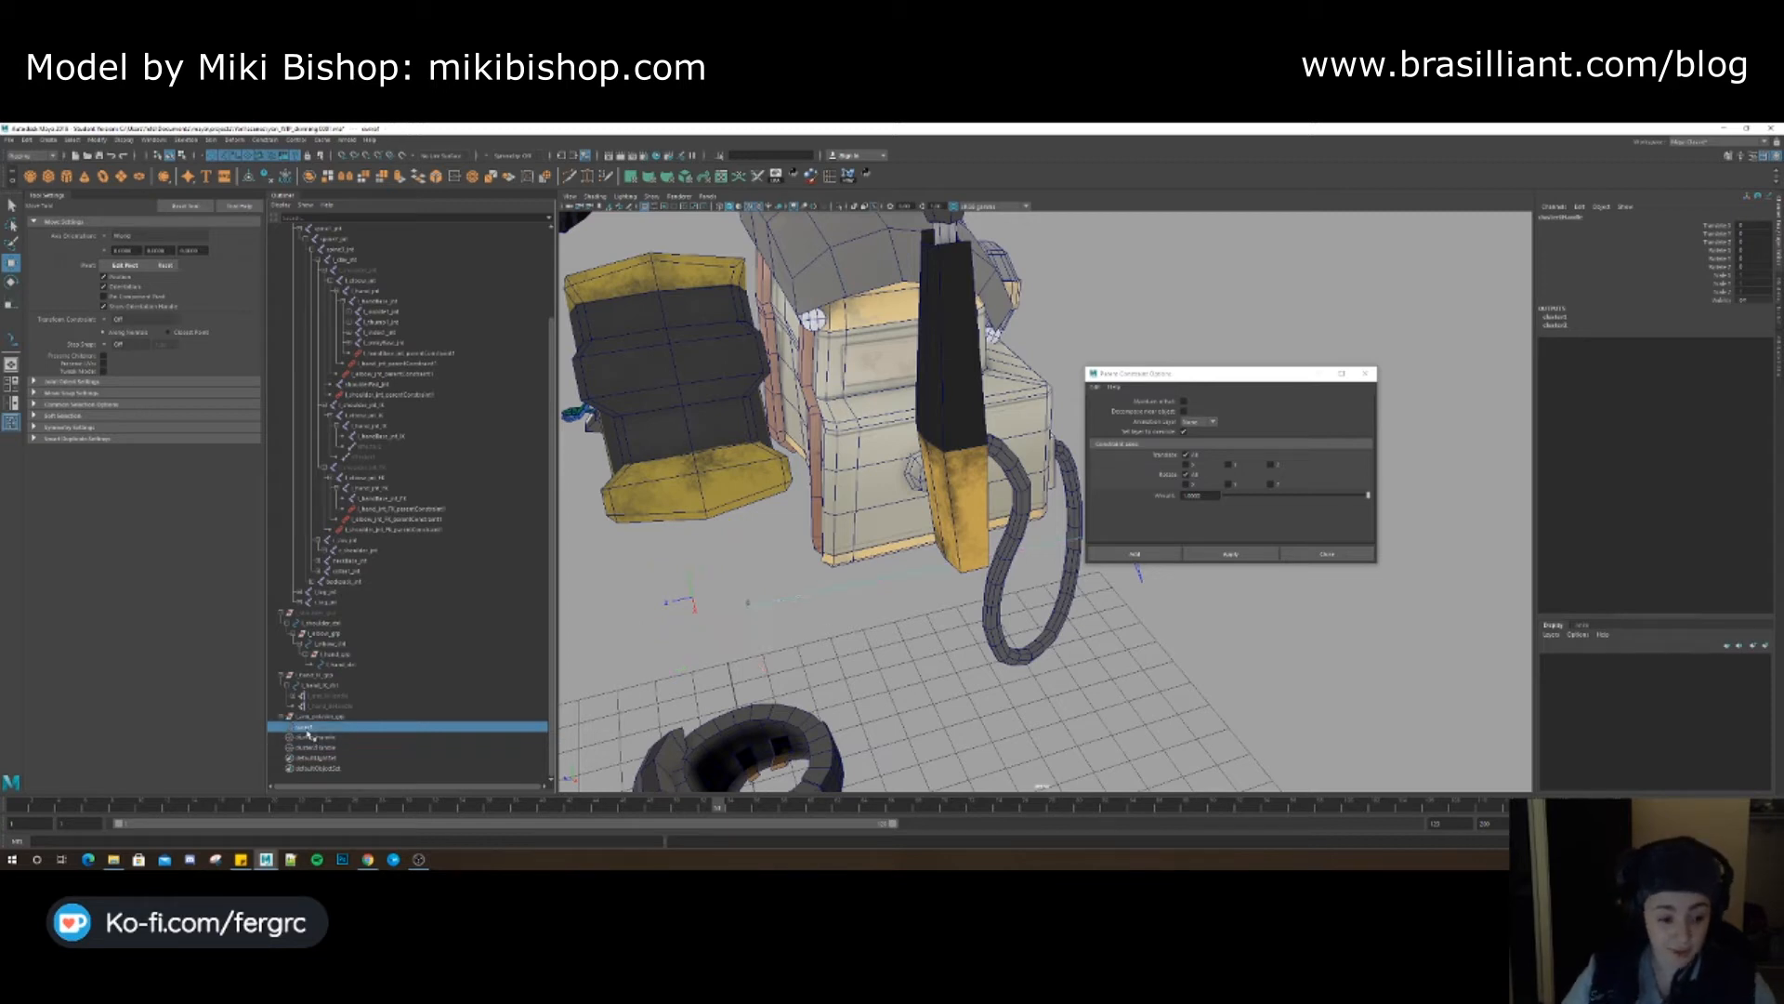
pyautogui.press('f')
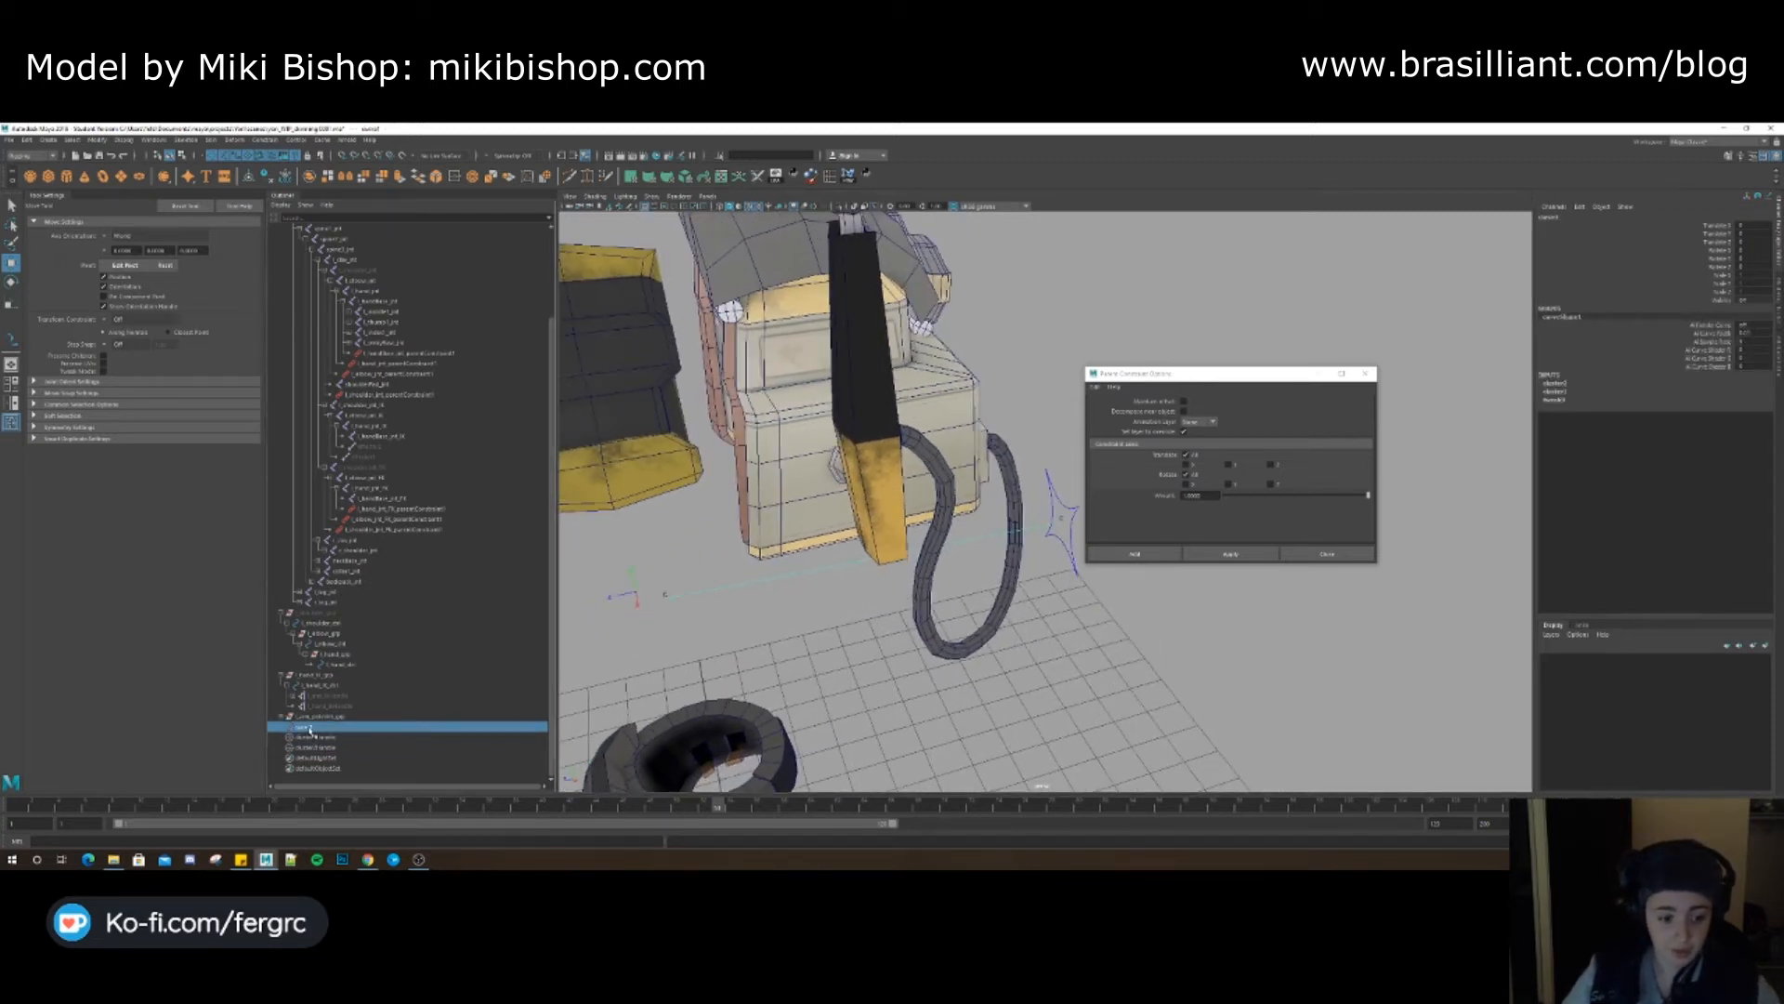
pyautogui.doubleClick(353, 728)
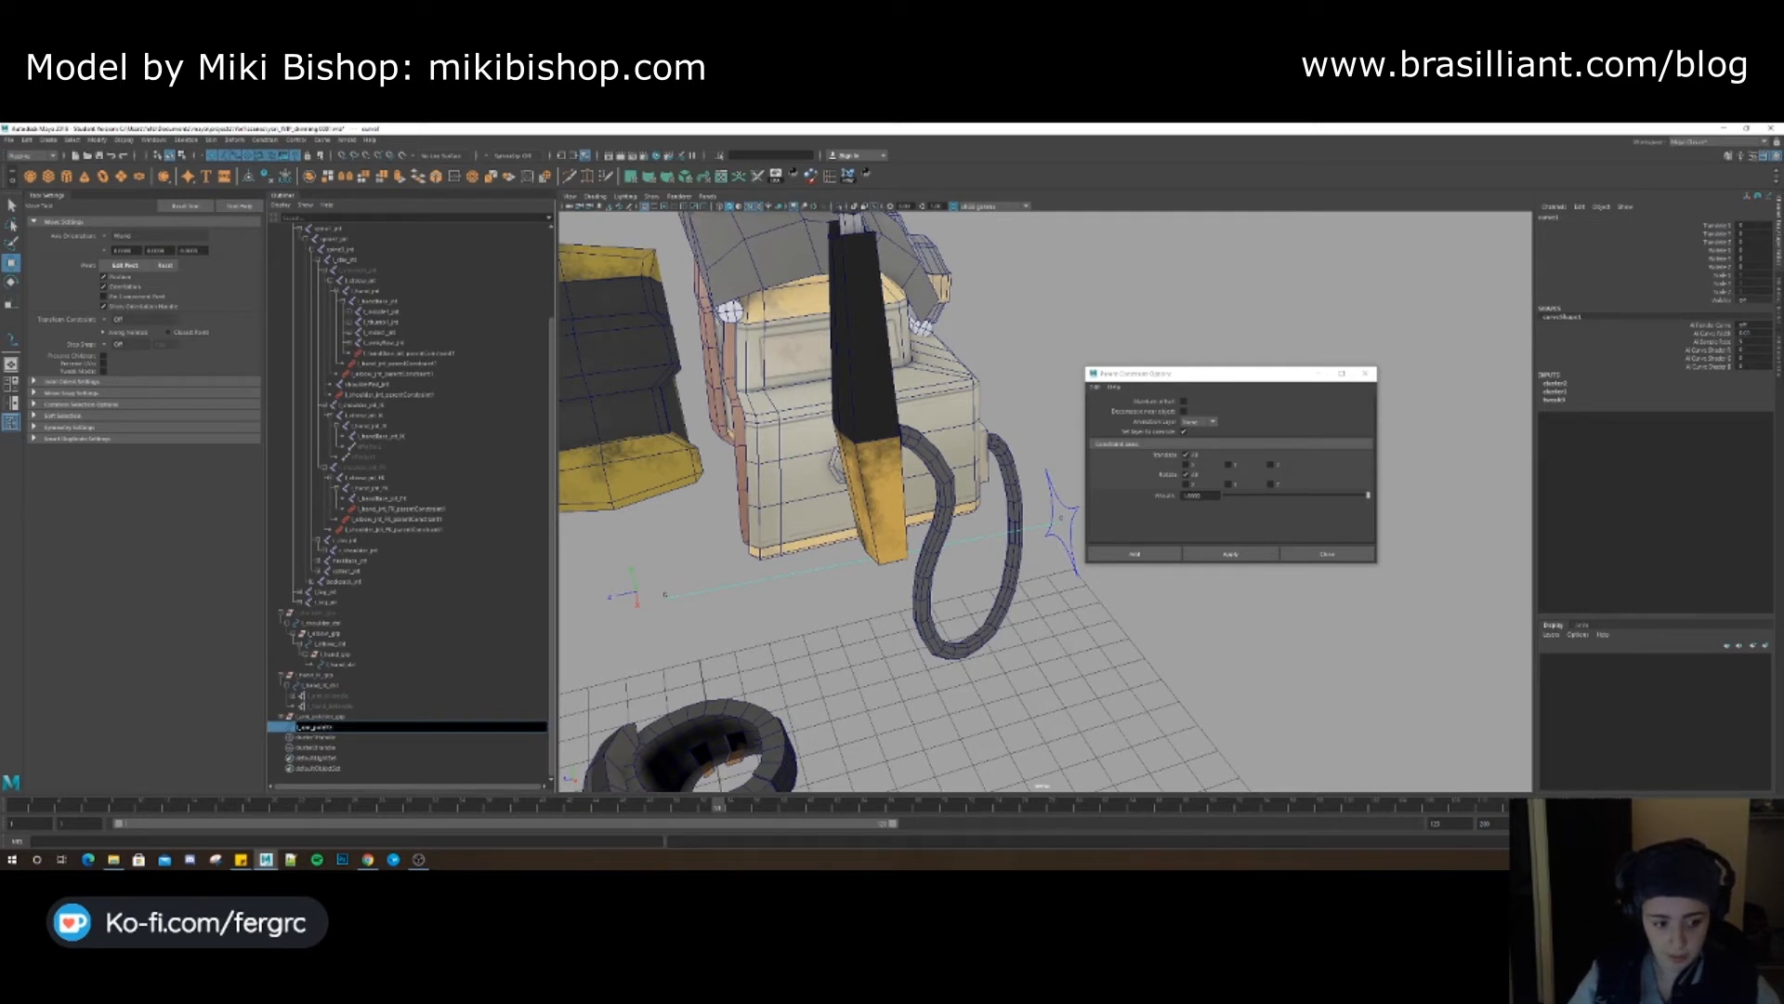
# Rename the connector curve's two clusters after the curve, with the suffix start for the elbow cluster and end for the control cluster
pyautogui.click(311, 737)
pyautogui.doubleClick(312, 737)
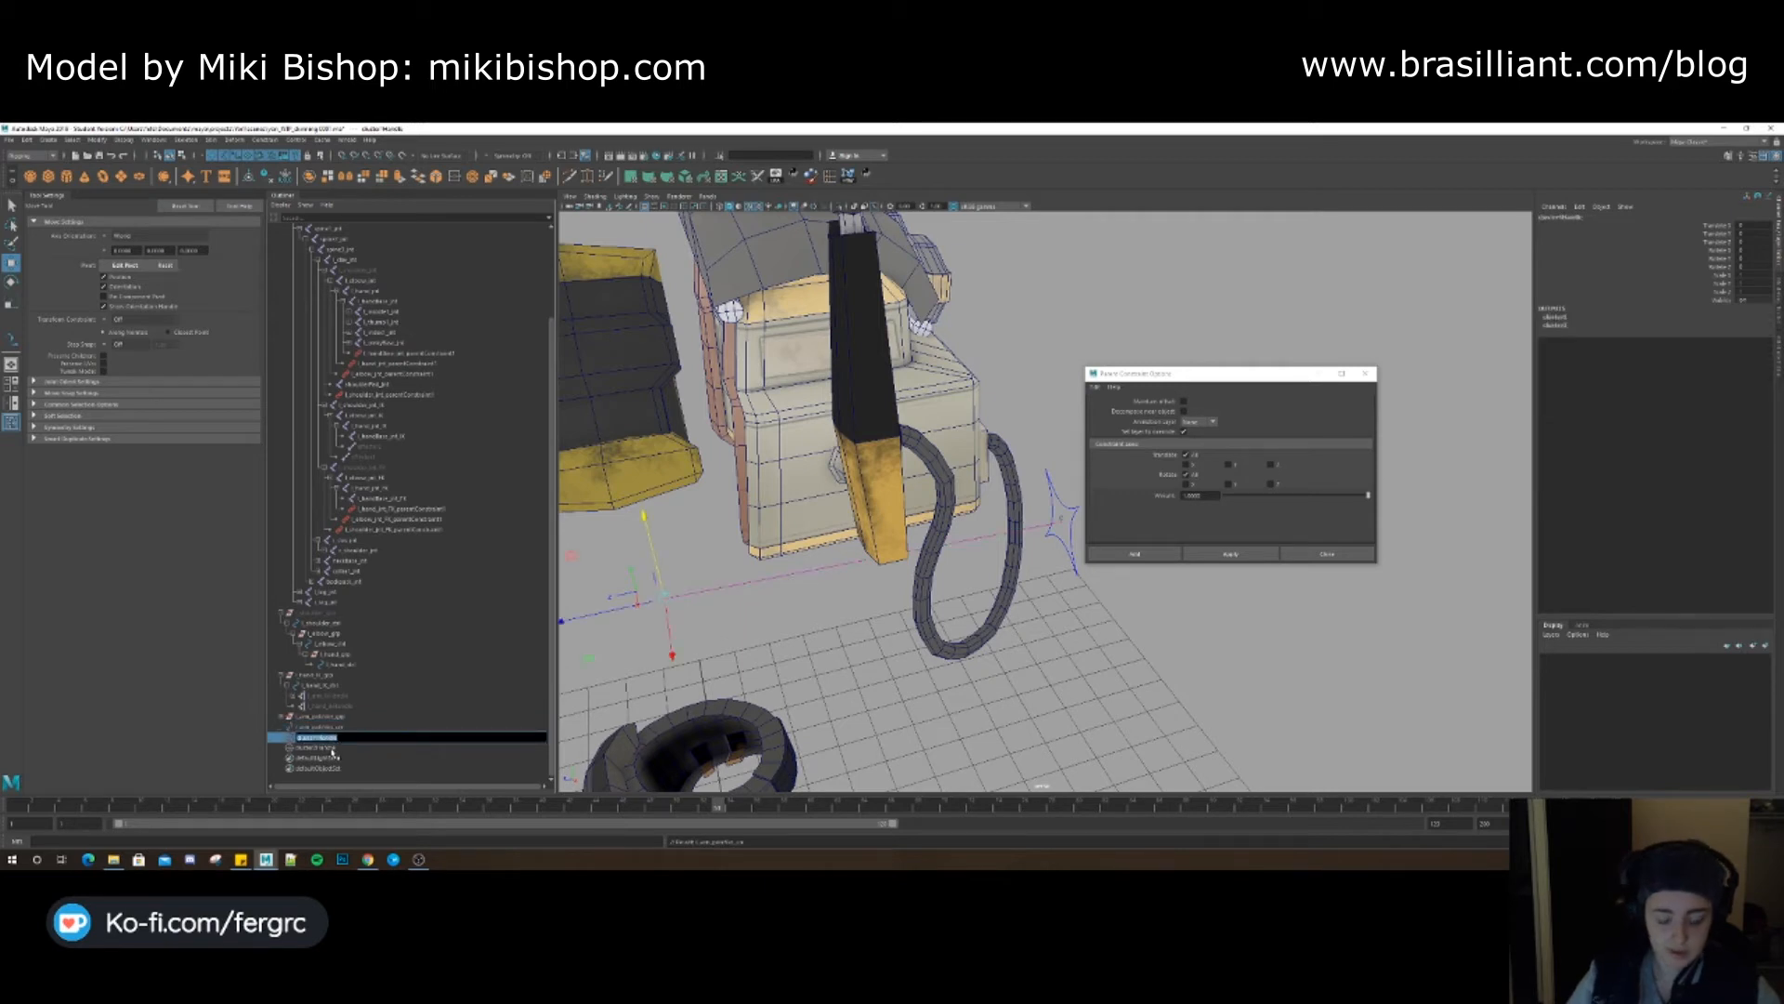
pyautogui.press('BackSpace')
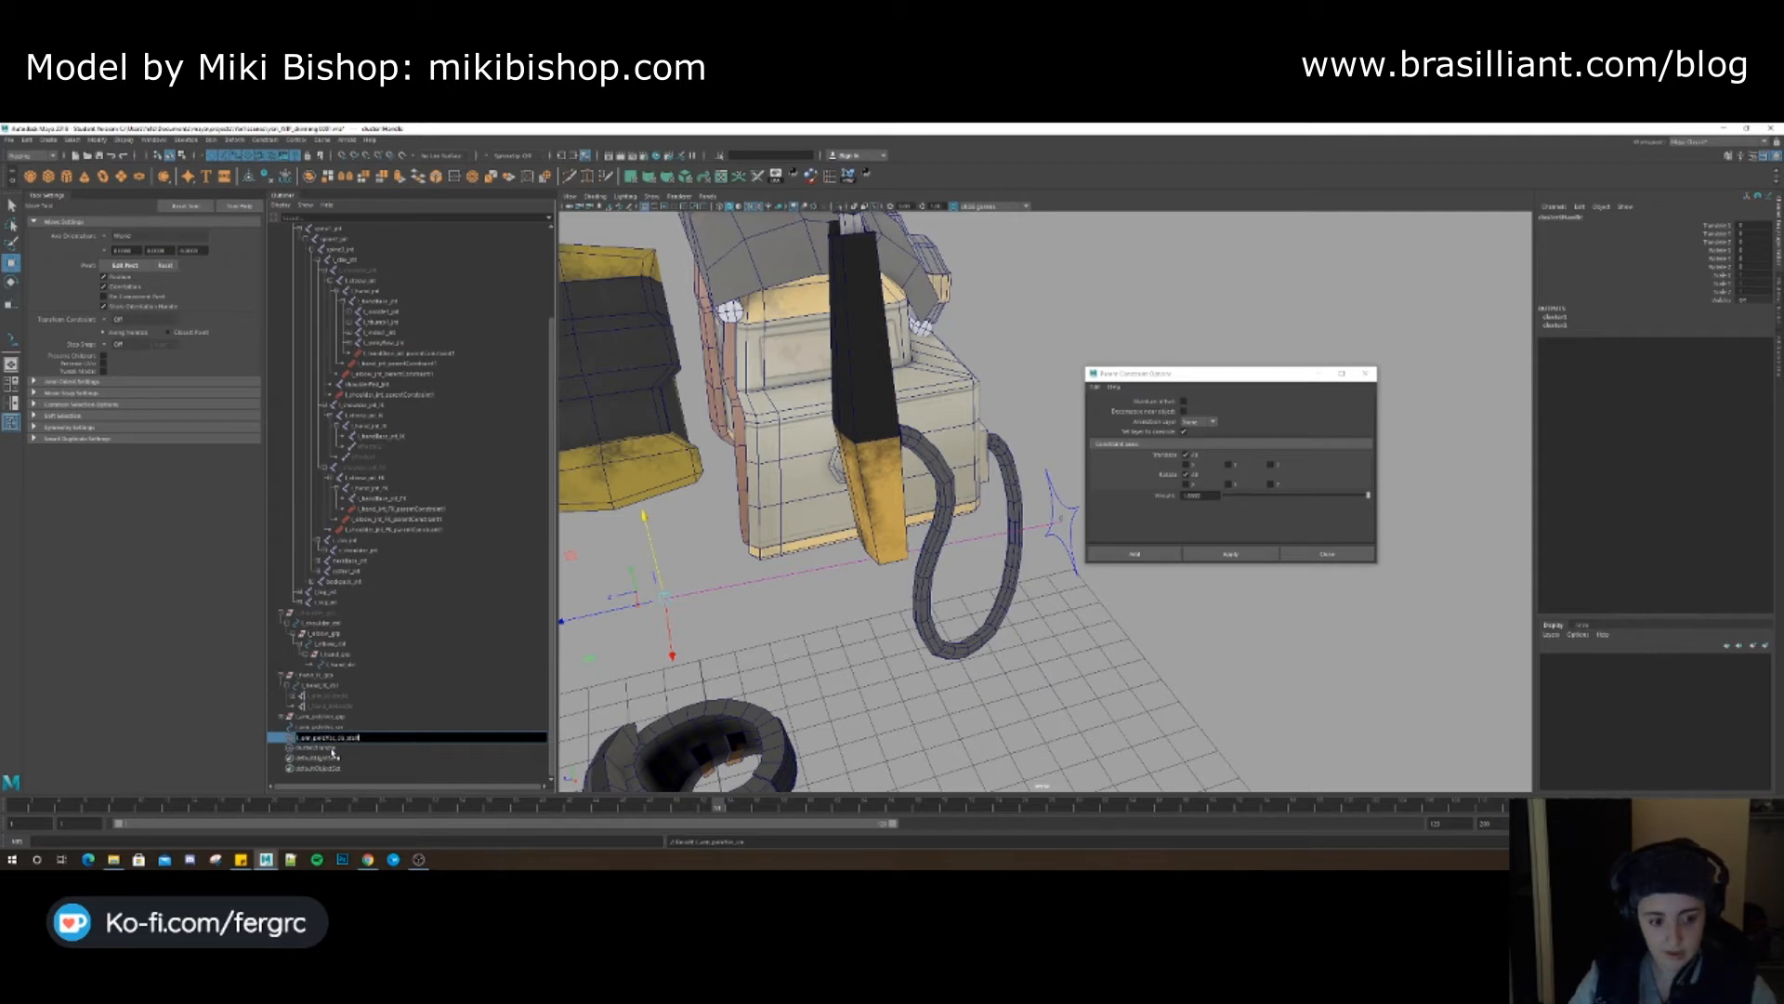
pyautogui.click(330, 748)
pyautogui.write('L_arm_poleVec_ctrl_clust')
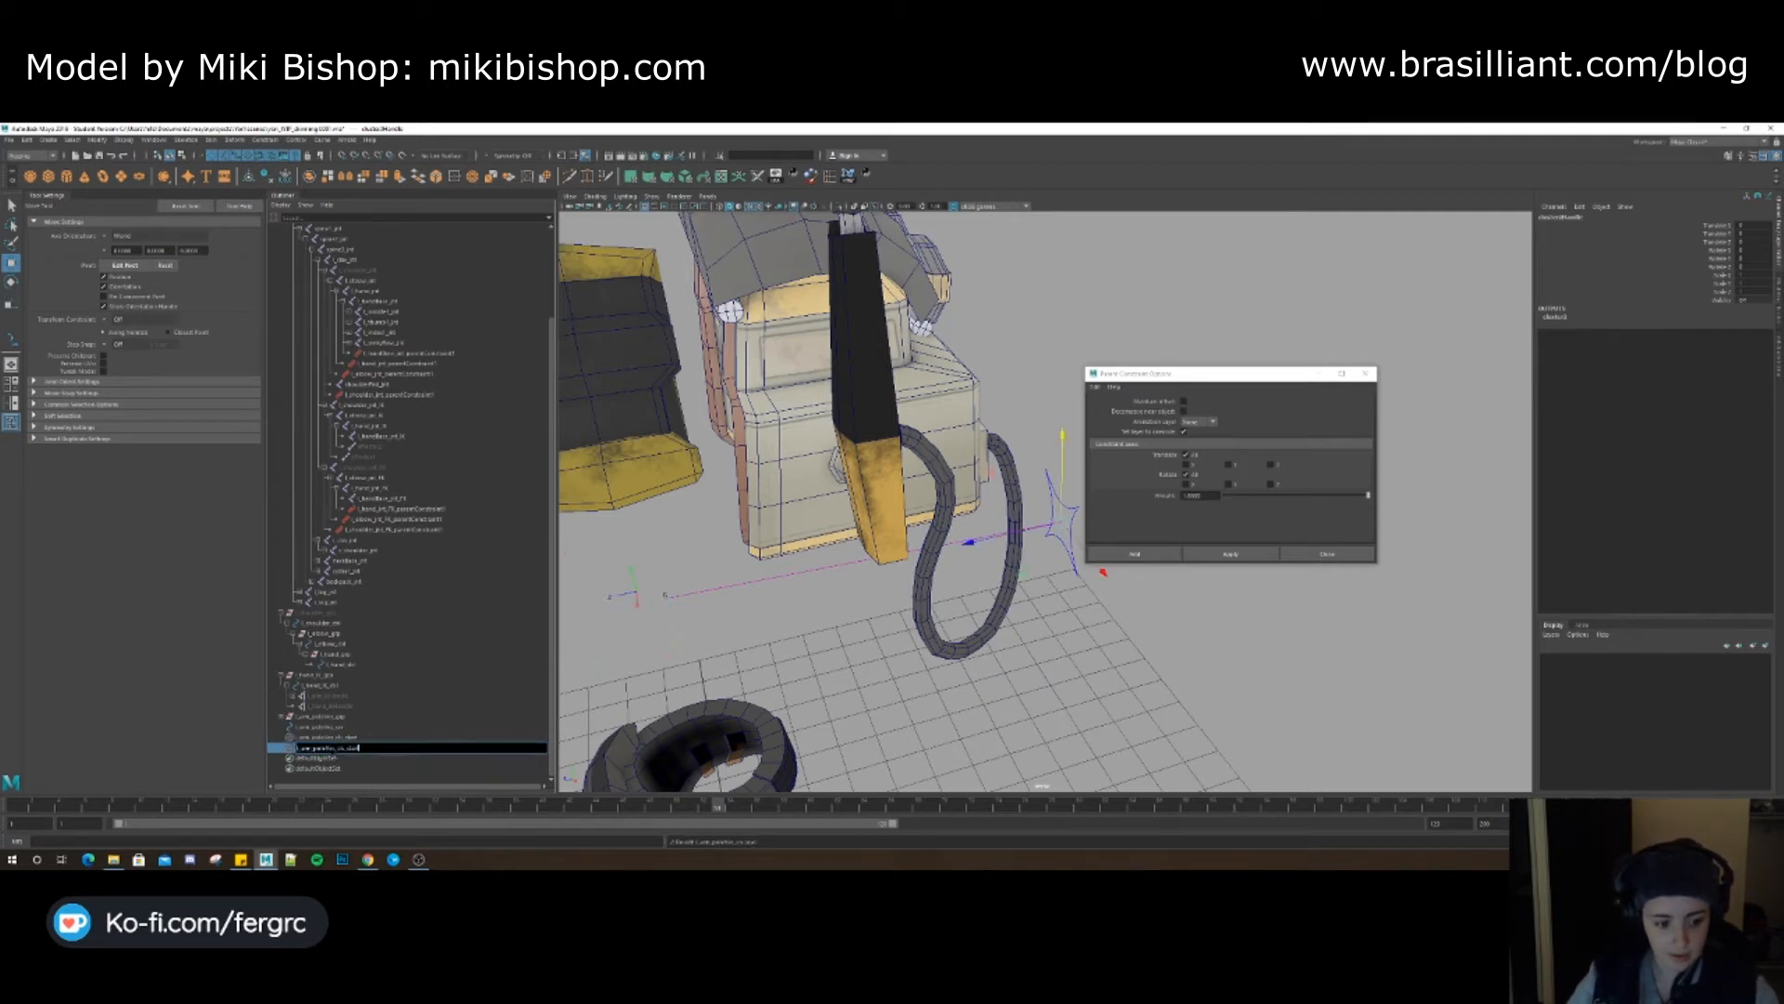
pyautogui.press('BackSpace')
pyautogui.write('end')
pyautogui.press('Return')
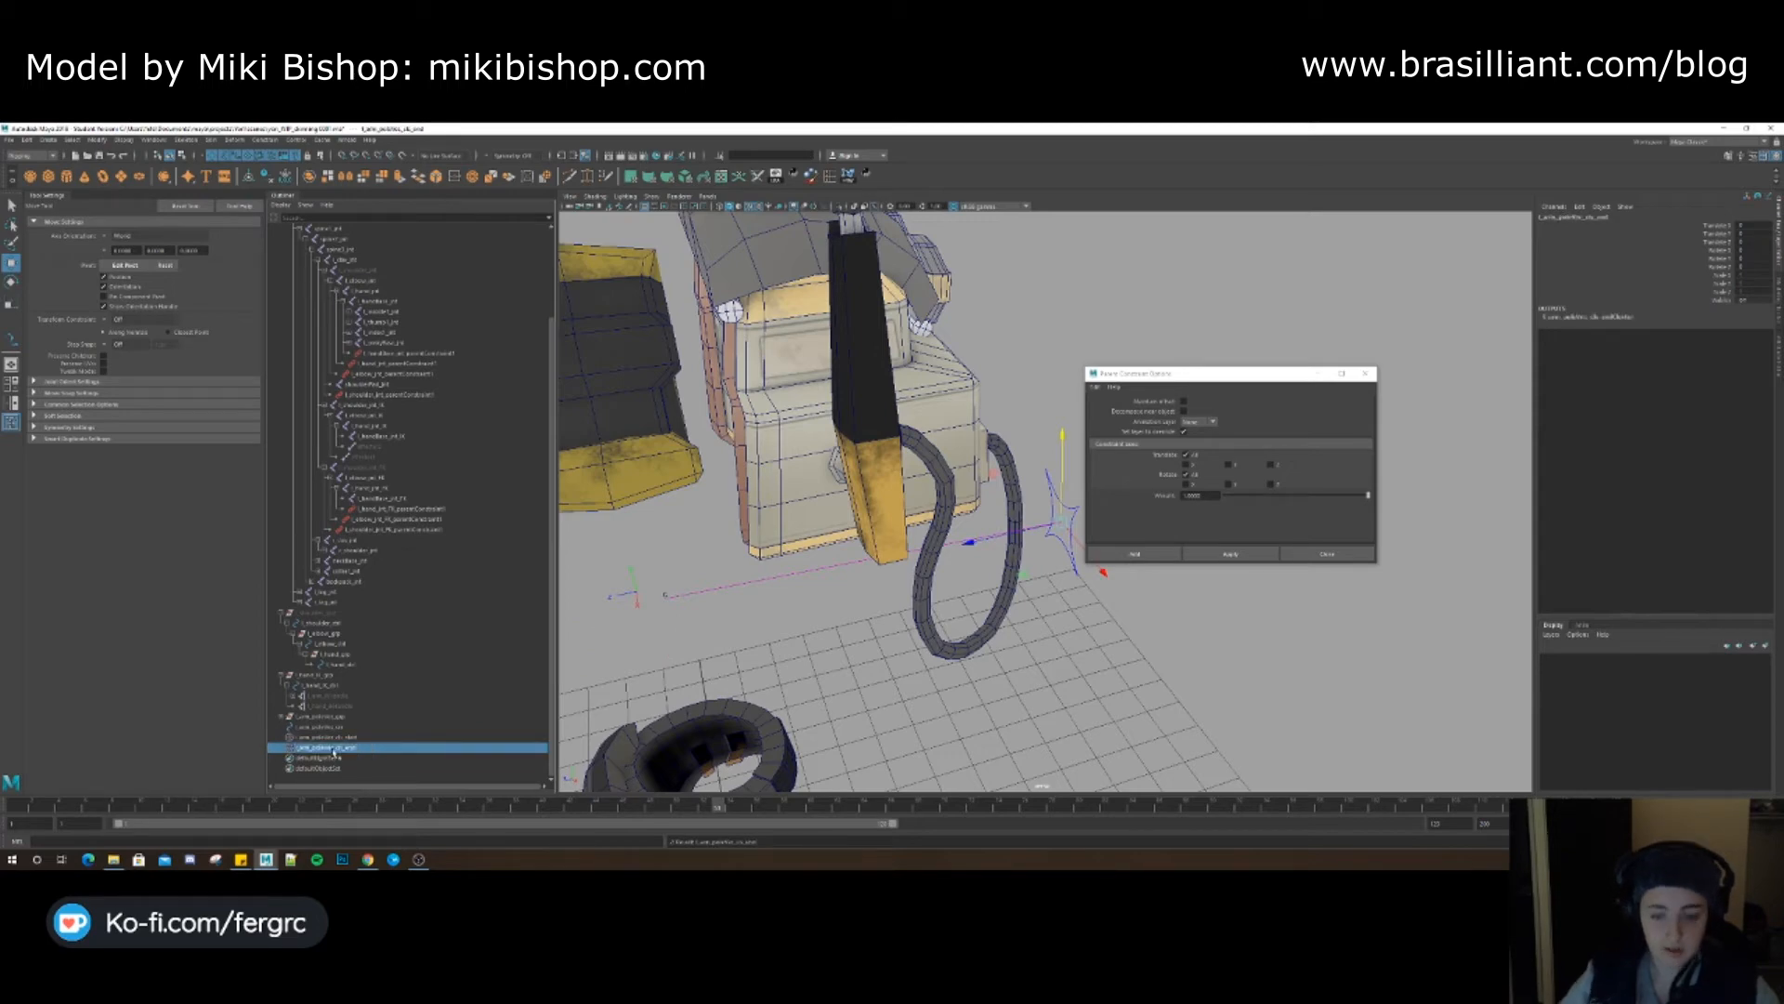
# Hide the start and end clusters and unhide the skeleton group
pyautogui.keyDown('alt'); pyautogui.moveTo(966, 628); pyautogui.dragTo(963, 632); pyautogui.keyUp('alt')
pyautogui.keyDown('alt'); pyautogui.moveTo(962, 633); pyautogui.dragTo(864, 641, button='right'); pyautogui.keyUp('alt')
pyautogui.keyDown('alt'); pyautogui.moveTo(865, 641); pyautogui.dragTo(837, 646); pyautogui.keyUp('alt')
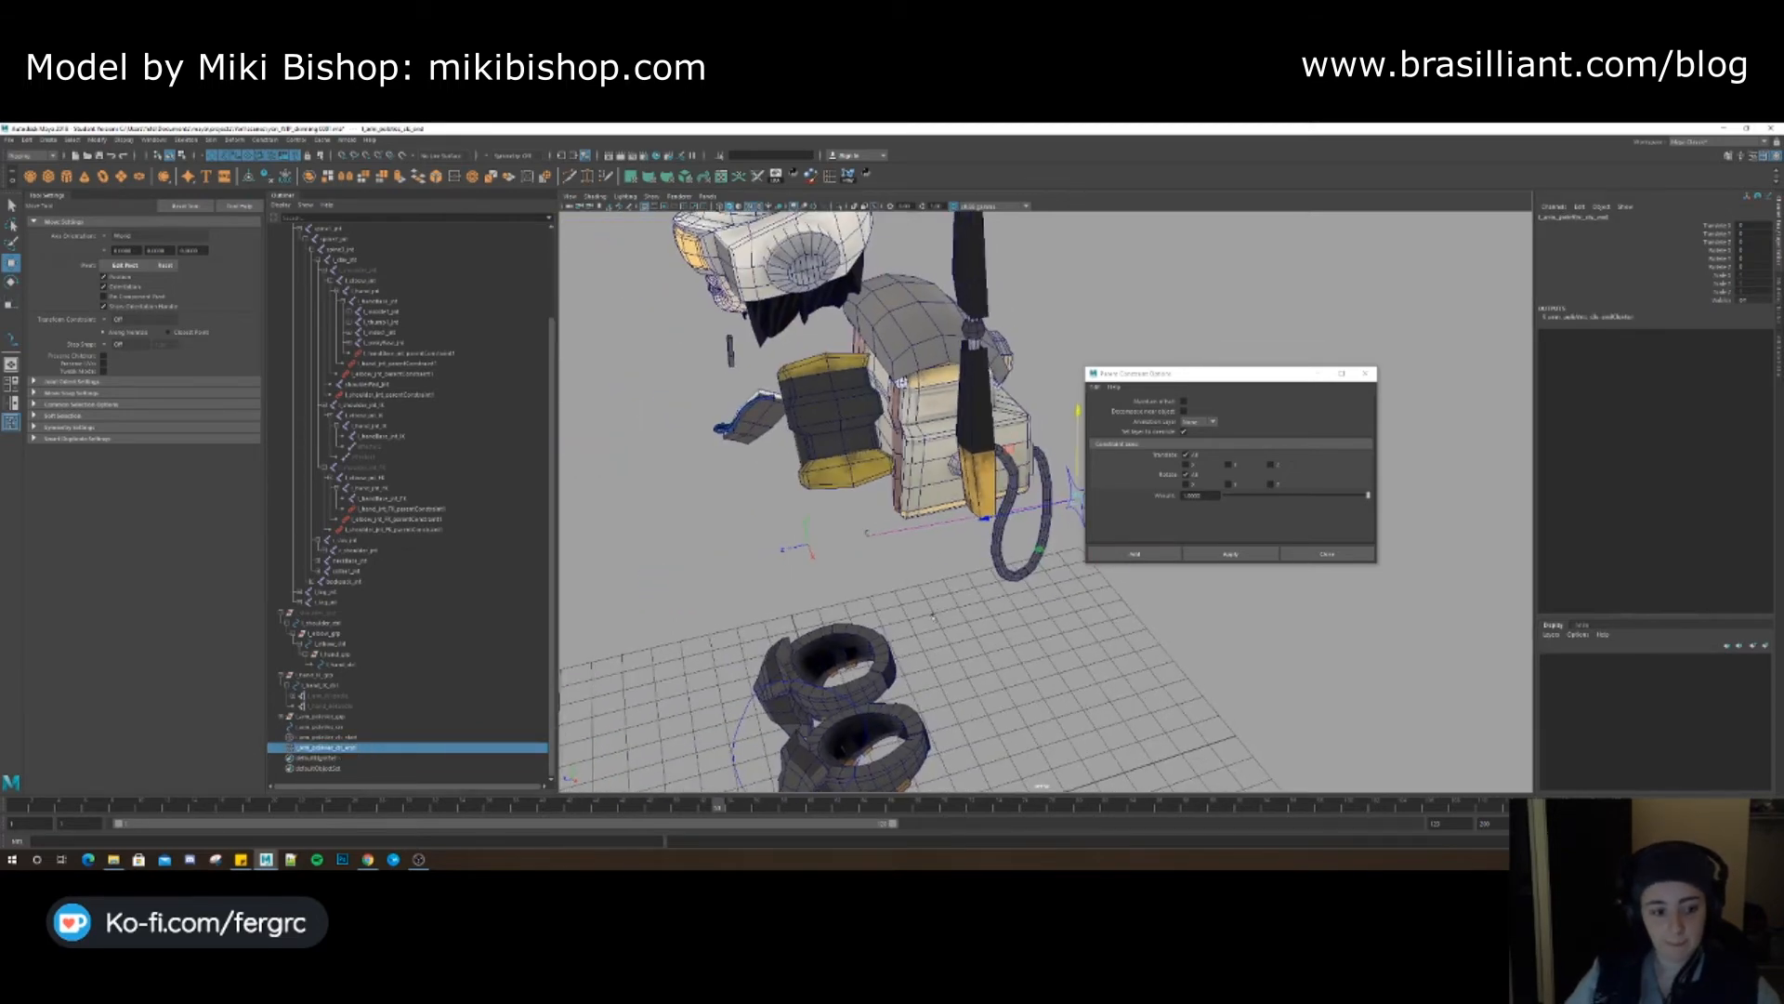
pyautogui.moveTo(348, 737); pyautogui.dragTo(349, 749)
pyautogui.press('h')
pyautogui.keyDown('alt'); pyautogui.moveTo(873, 596); pyautogui.dragTo(820, 663, button='middle'); pyautogui.keyUp('alt')
pyautogui.keyDown('alt'); pyautogui.moveTo(820, 663); pyautogui.dragTo(829, 616); pyautogui.keyUp('alt')
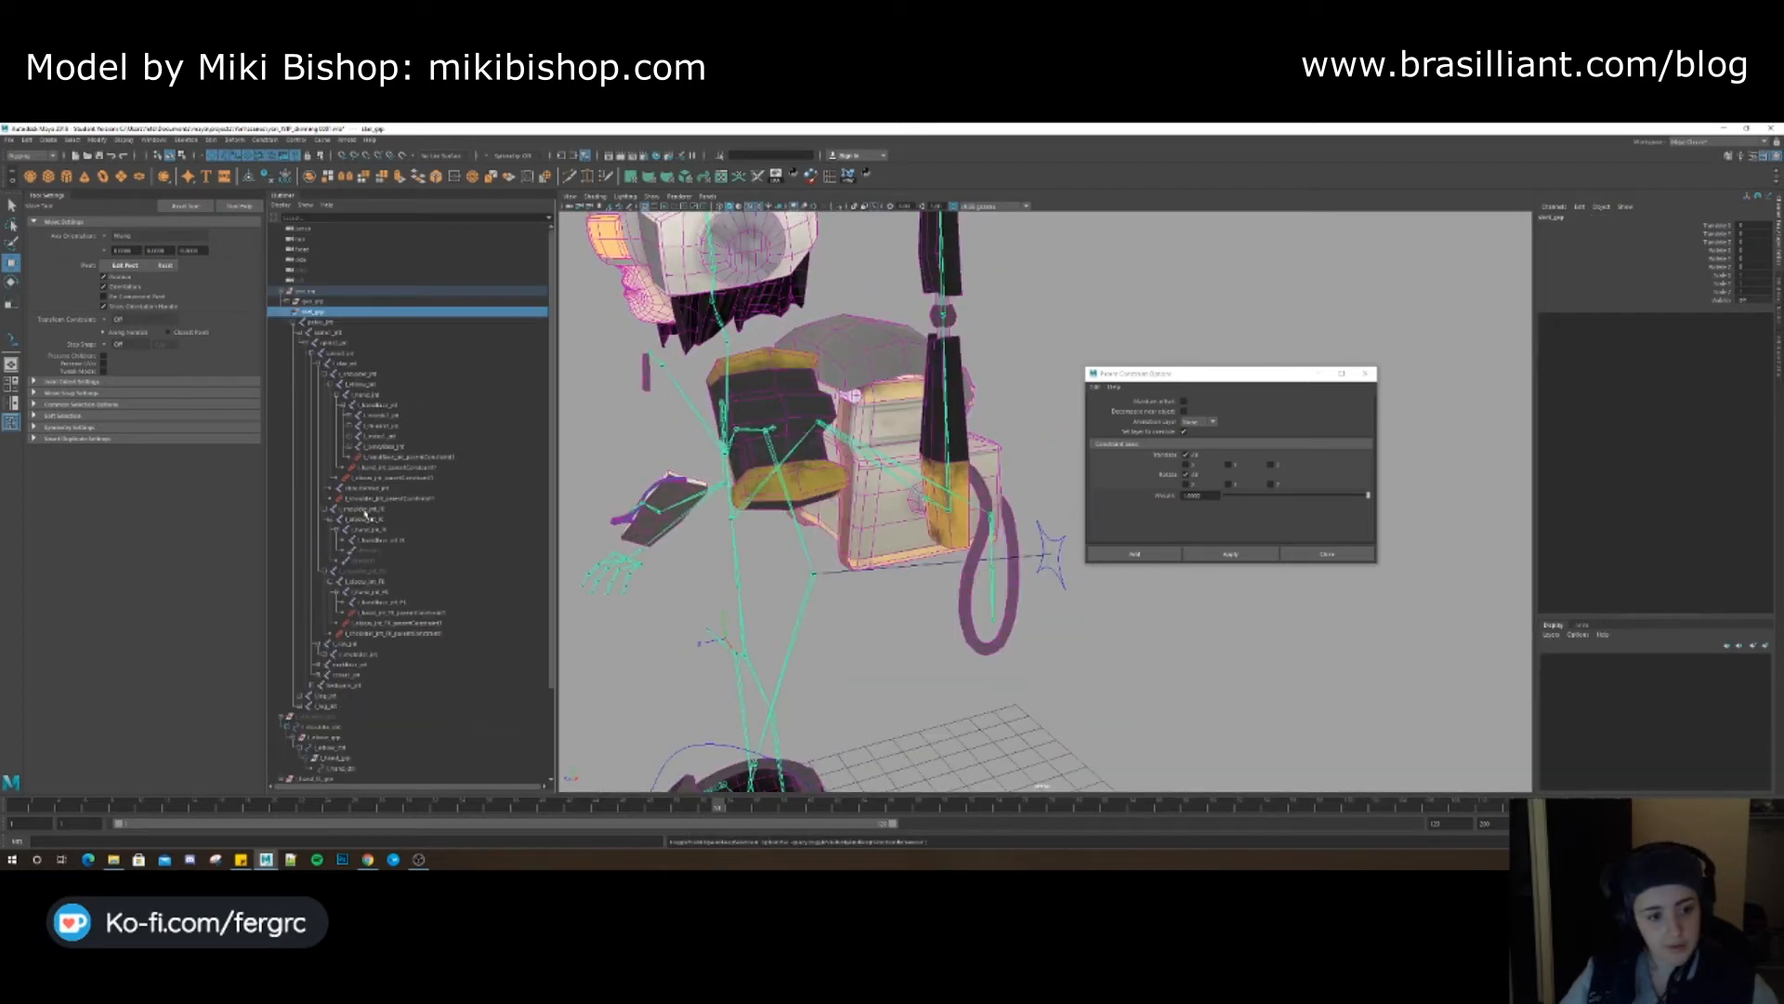
# Parent constrain the connector curve's start cluster to the left elbow joint
pyautogui.click(368, 509)
pyautogui.keyDown('alt'); pyautogui.moveTo(804, 579); pyautogui.dragTo(769, 605, button='middle'); pyautogui.keyUp('alt')
pyautogui.click(785, 597)
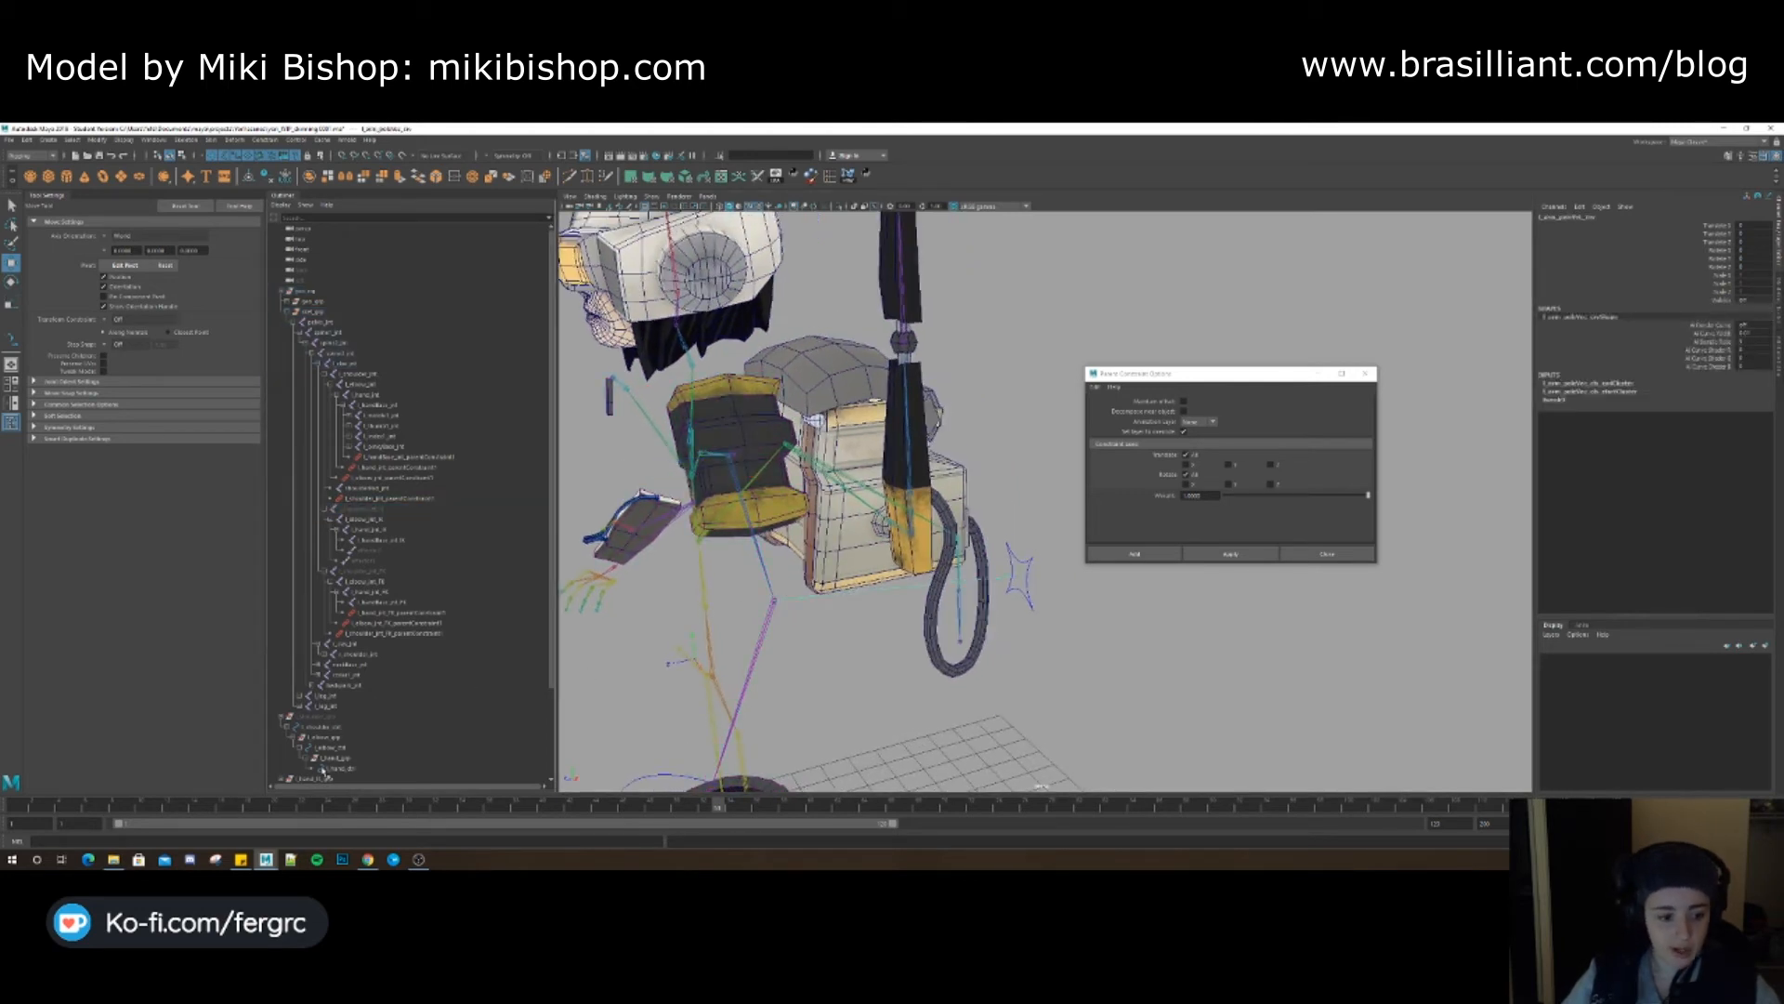
pyautogui.click(802, 607)
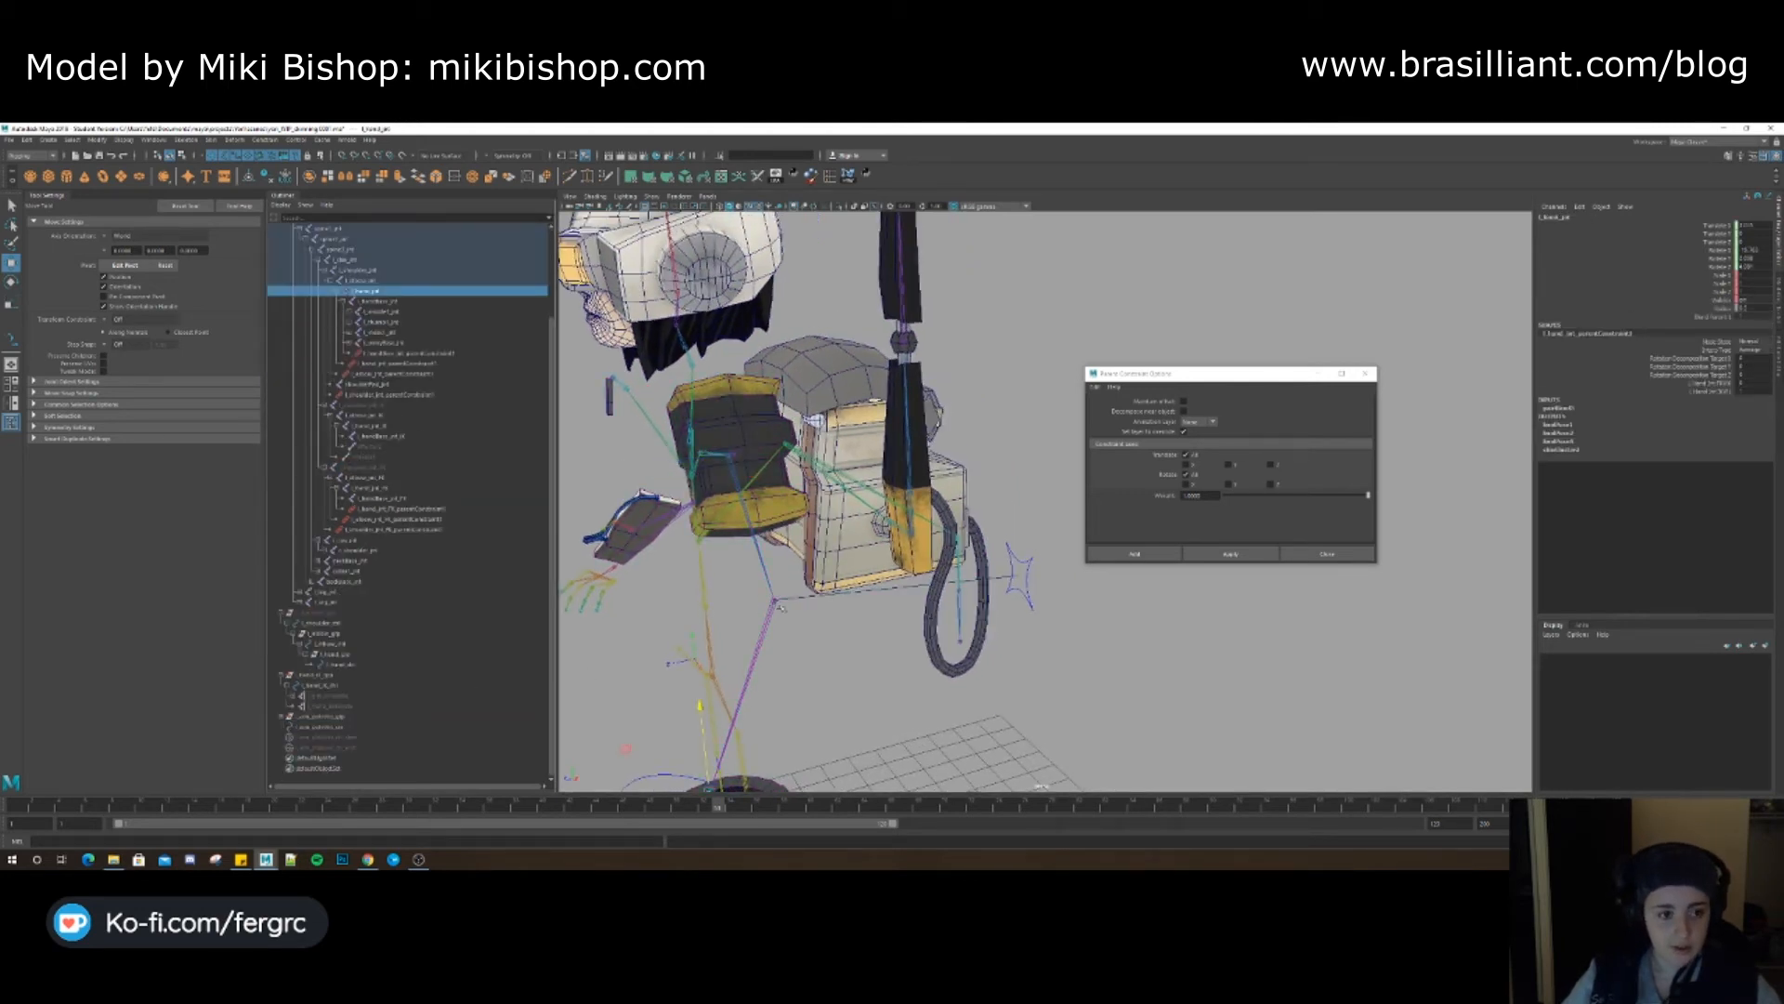
pyautogui.click(371, 278)
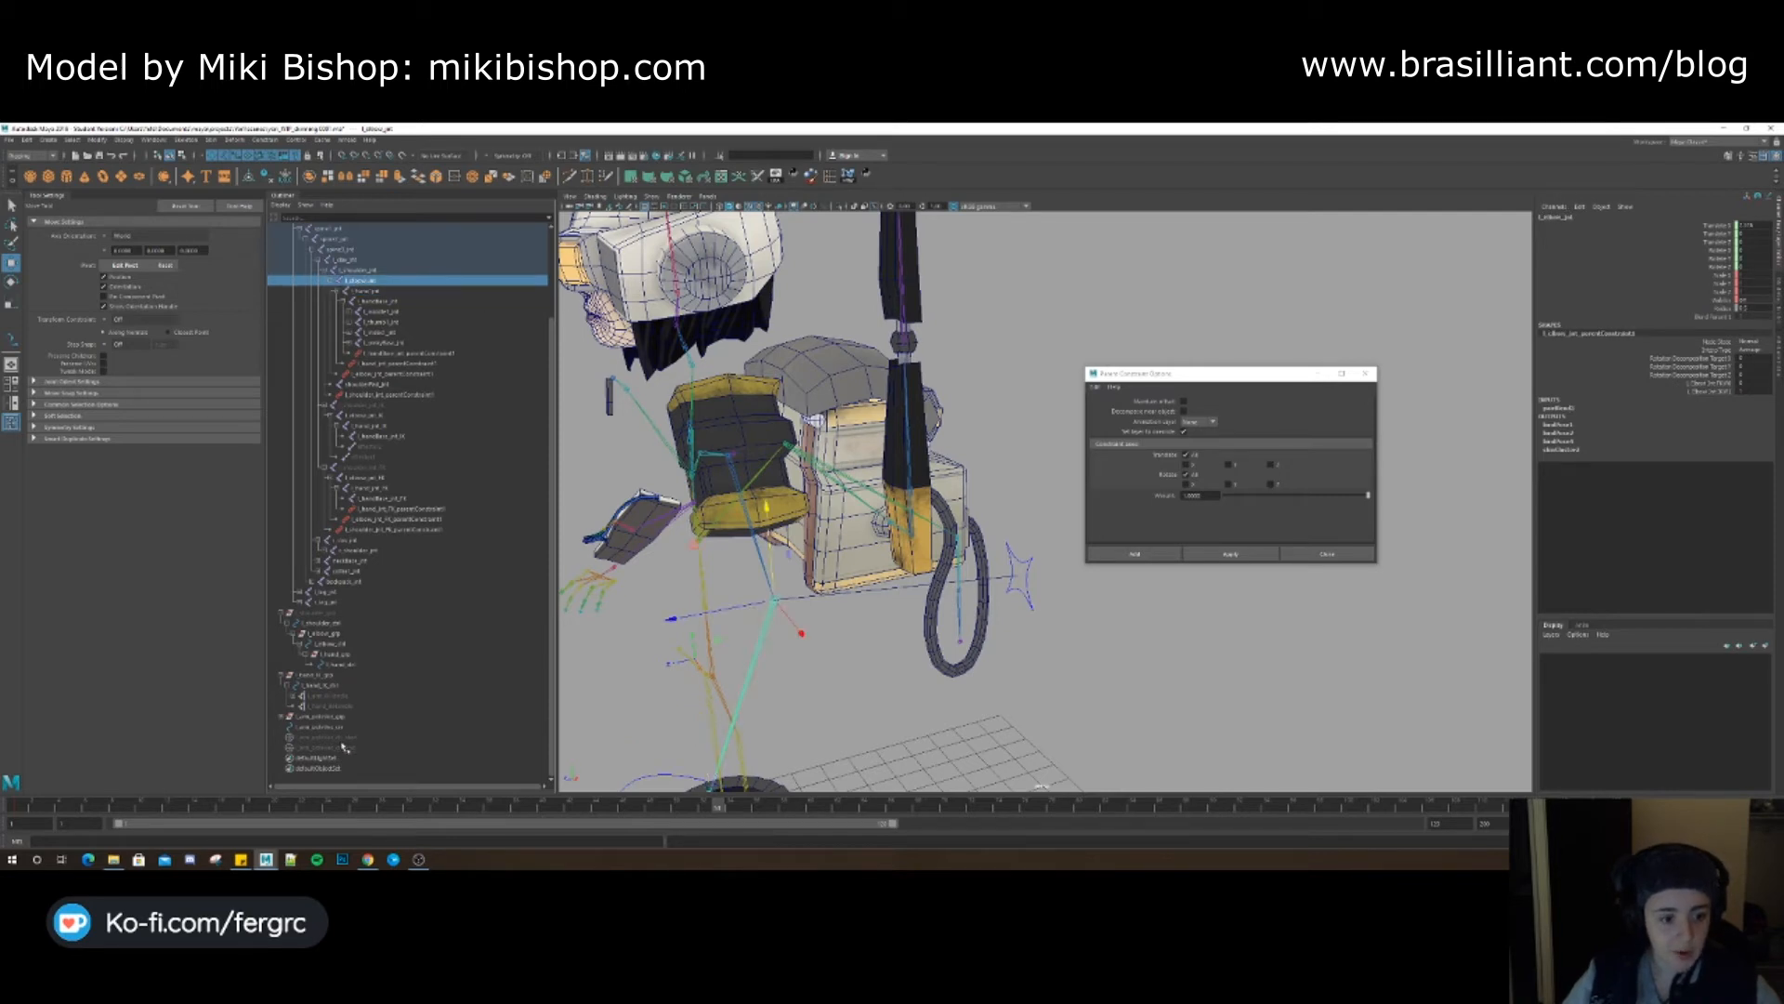
pyautogui.keyDown('ctrl'); pyautogui.click(342, 738); pyautogui.keyUp('ctrl')
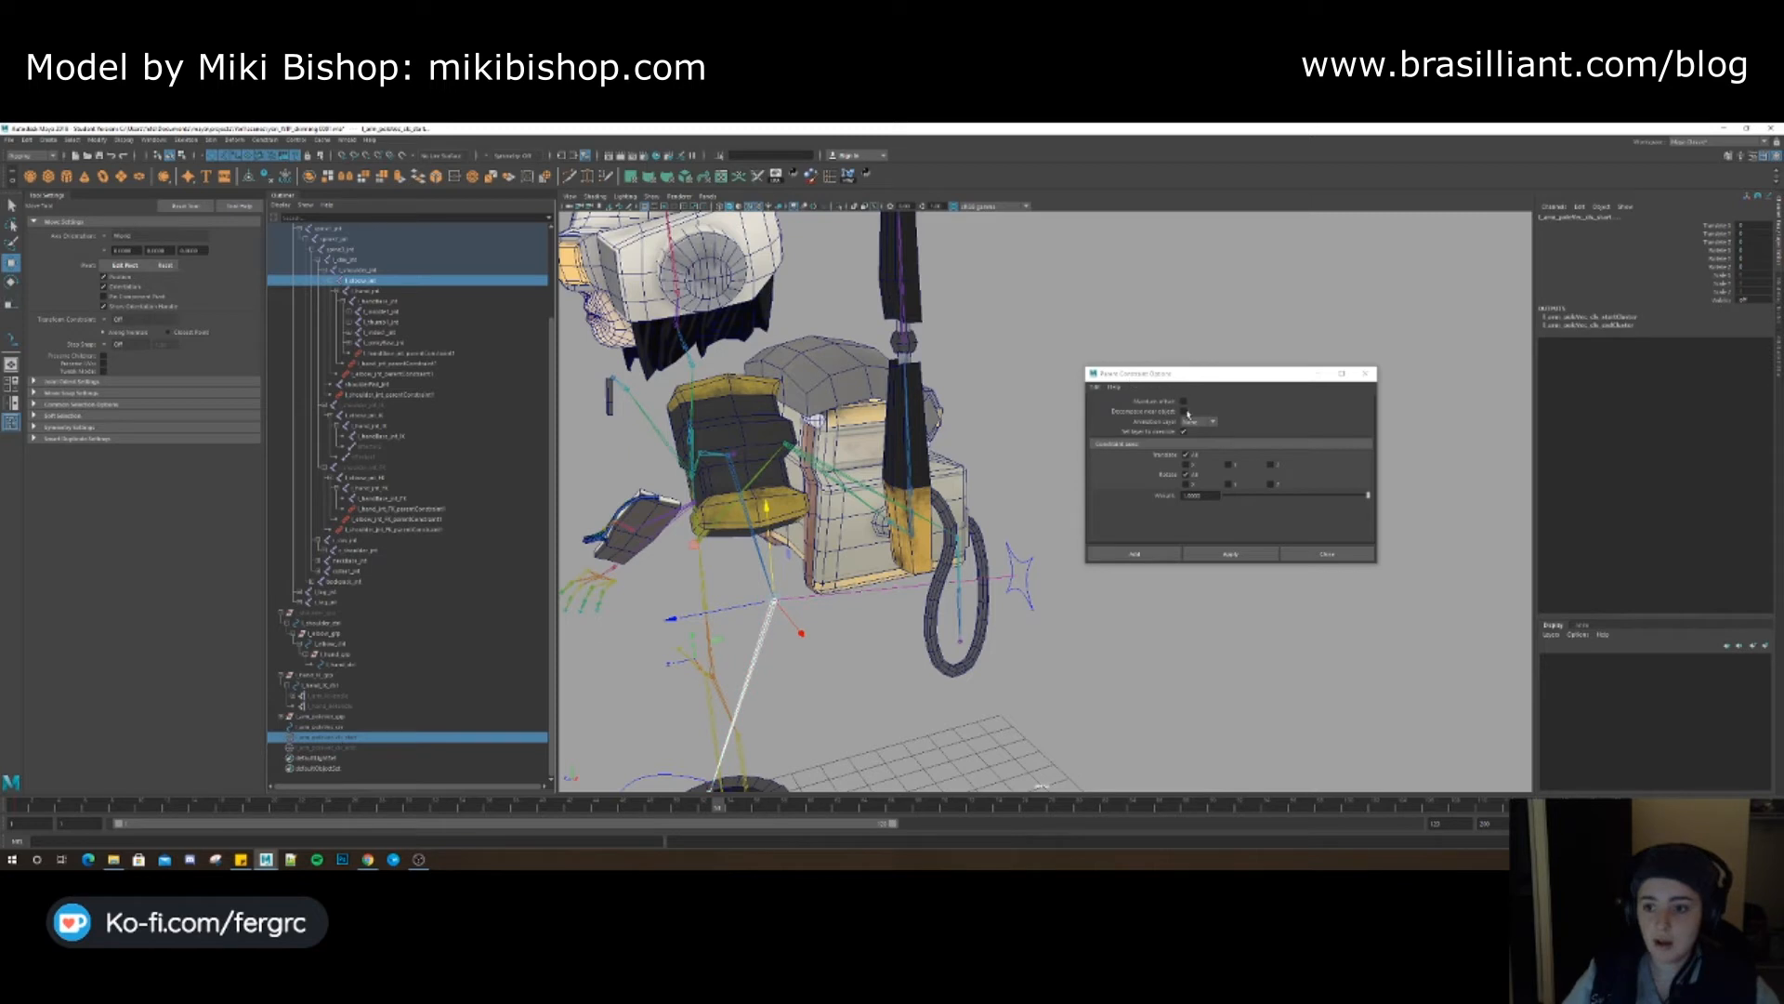
pyautogui.click(1231, 554)
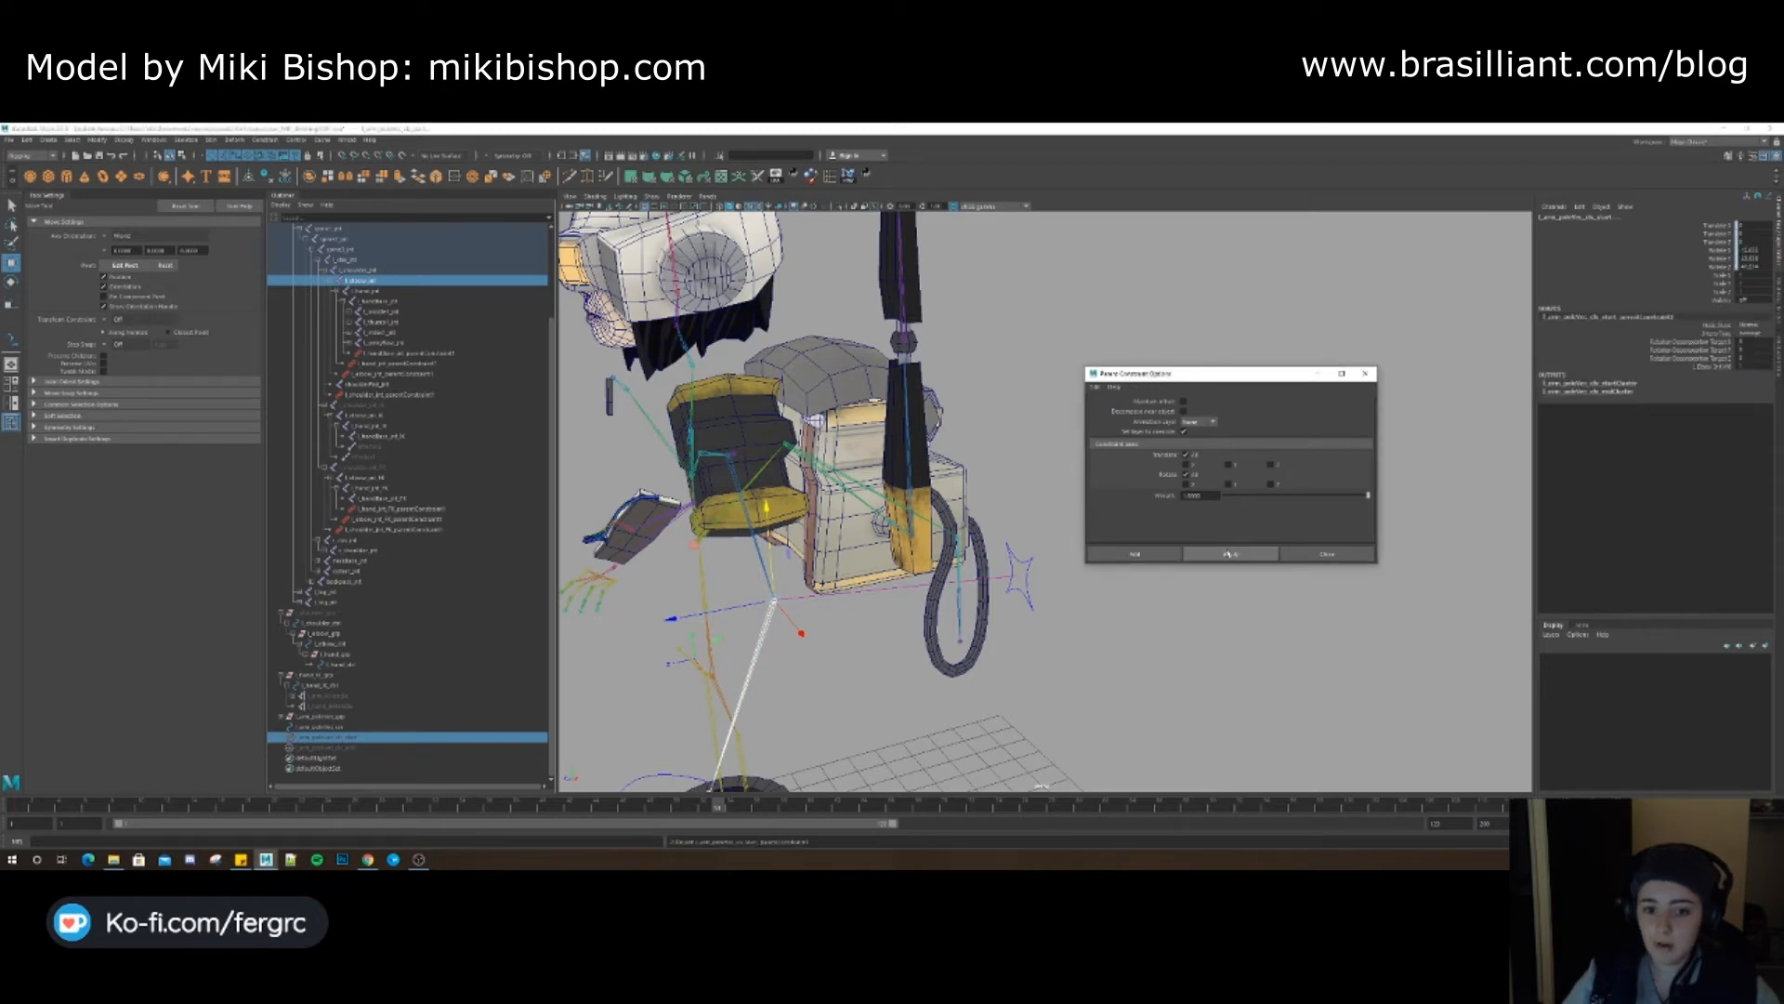
pyautogui.keyDown('alt'); pyautogui.moveTo(992, 662); pyautogui.dragTo(898, 627, button='middle'); pyautogui.keyUp('alt')
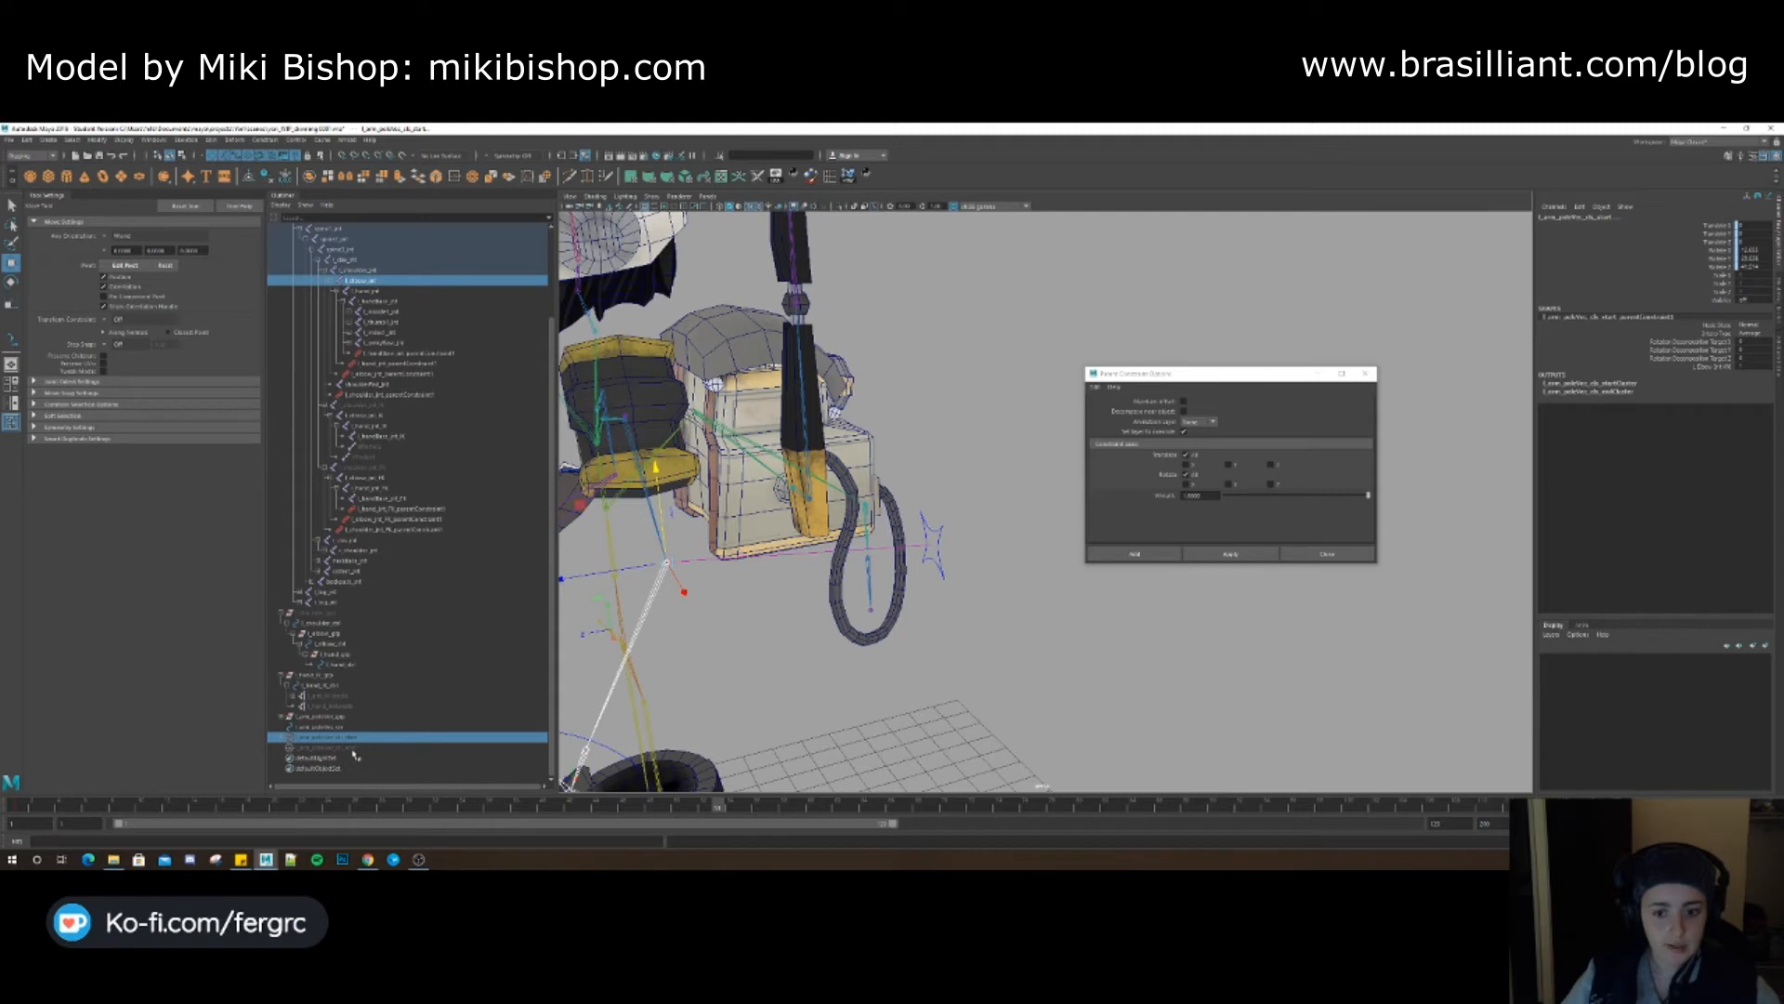
# Parent constrain the connector curve's end cluster to the left arm pole vector control
pyautogui.click(933, 568)
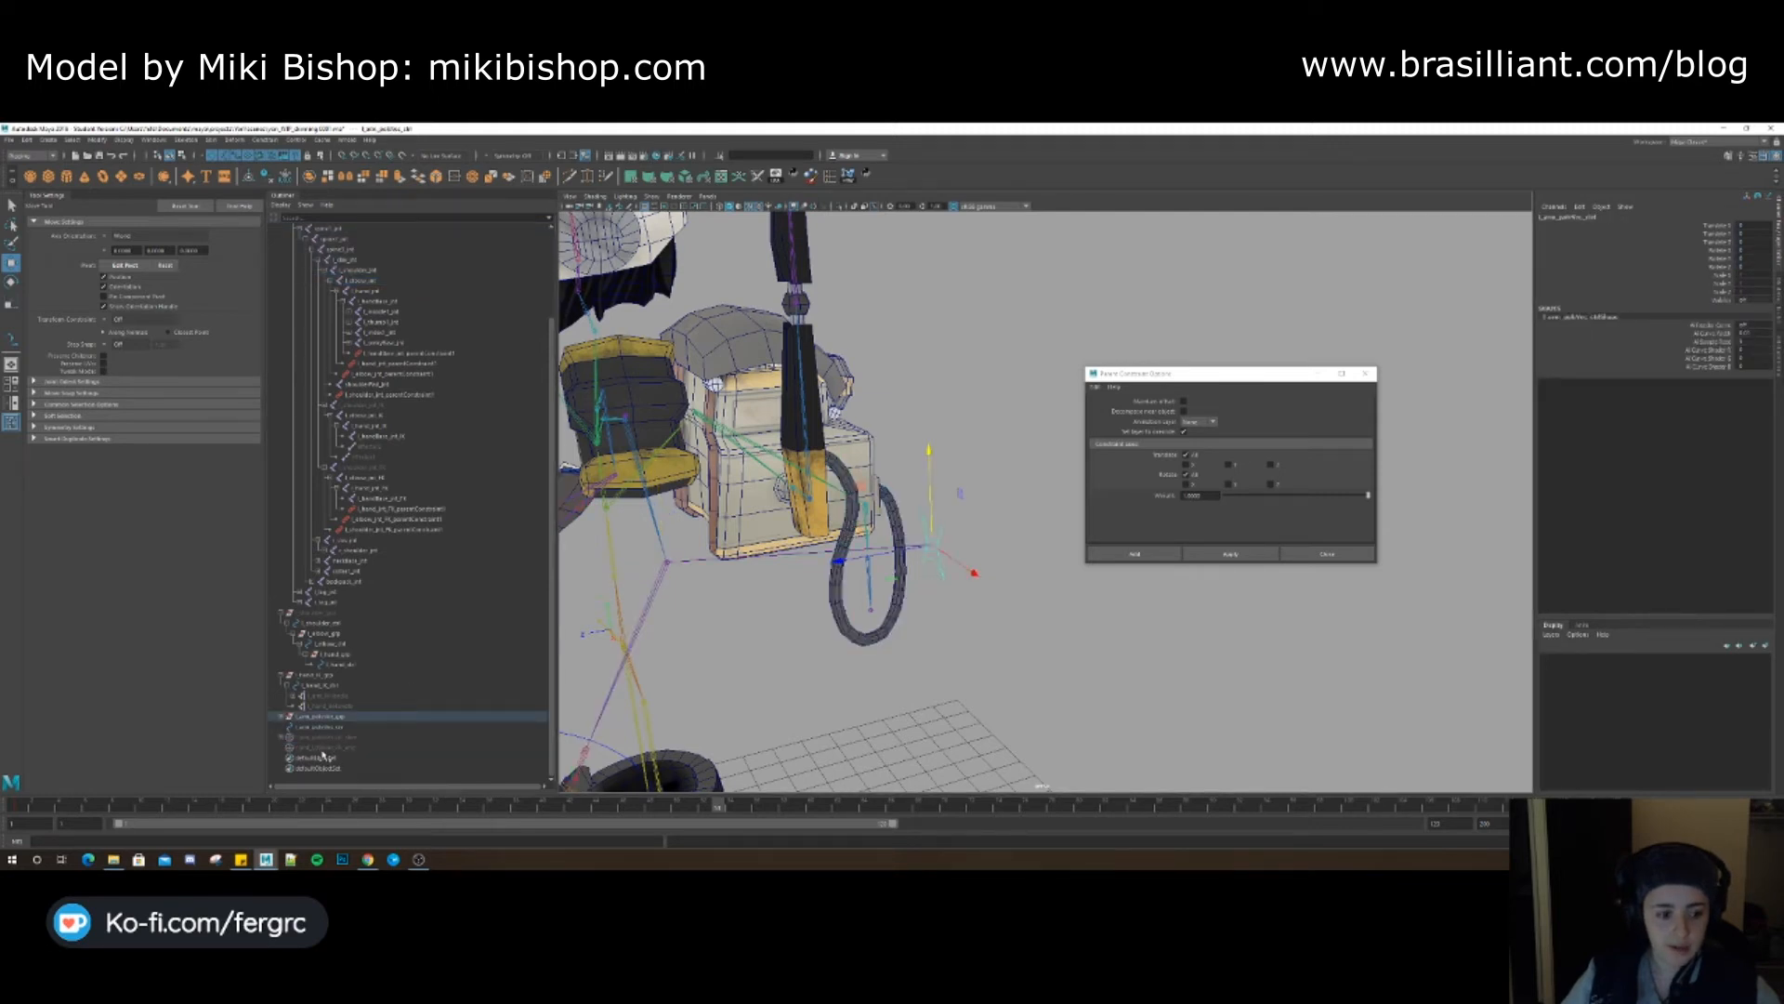
pyautogui.keyDown('ctrl'); pyautogui.click(323, 747); pyautogui.keyUp('ctrl')
pyautogui.click(1230, 554)
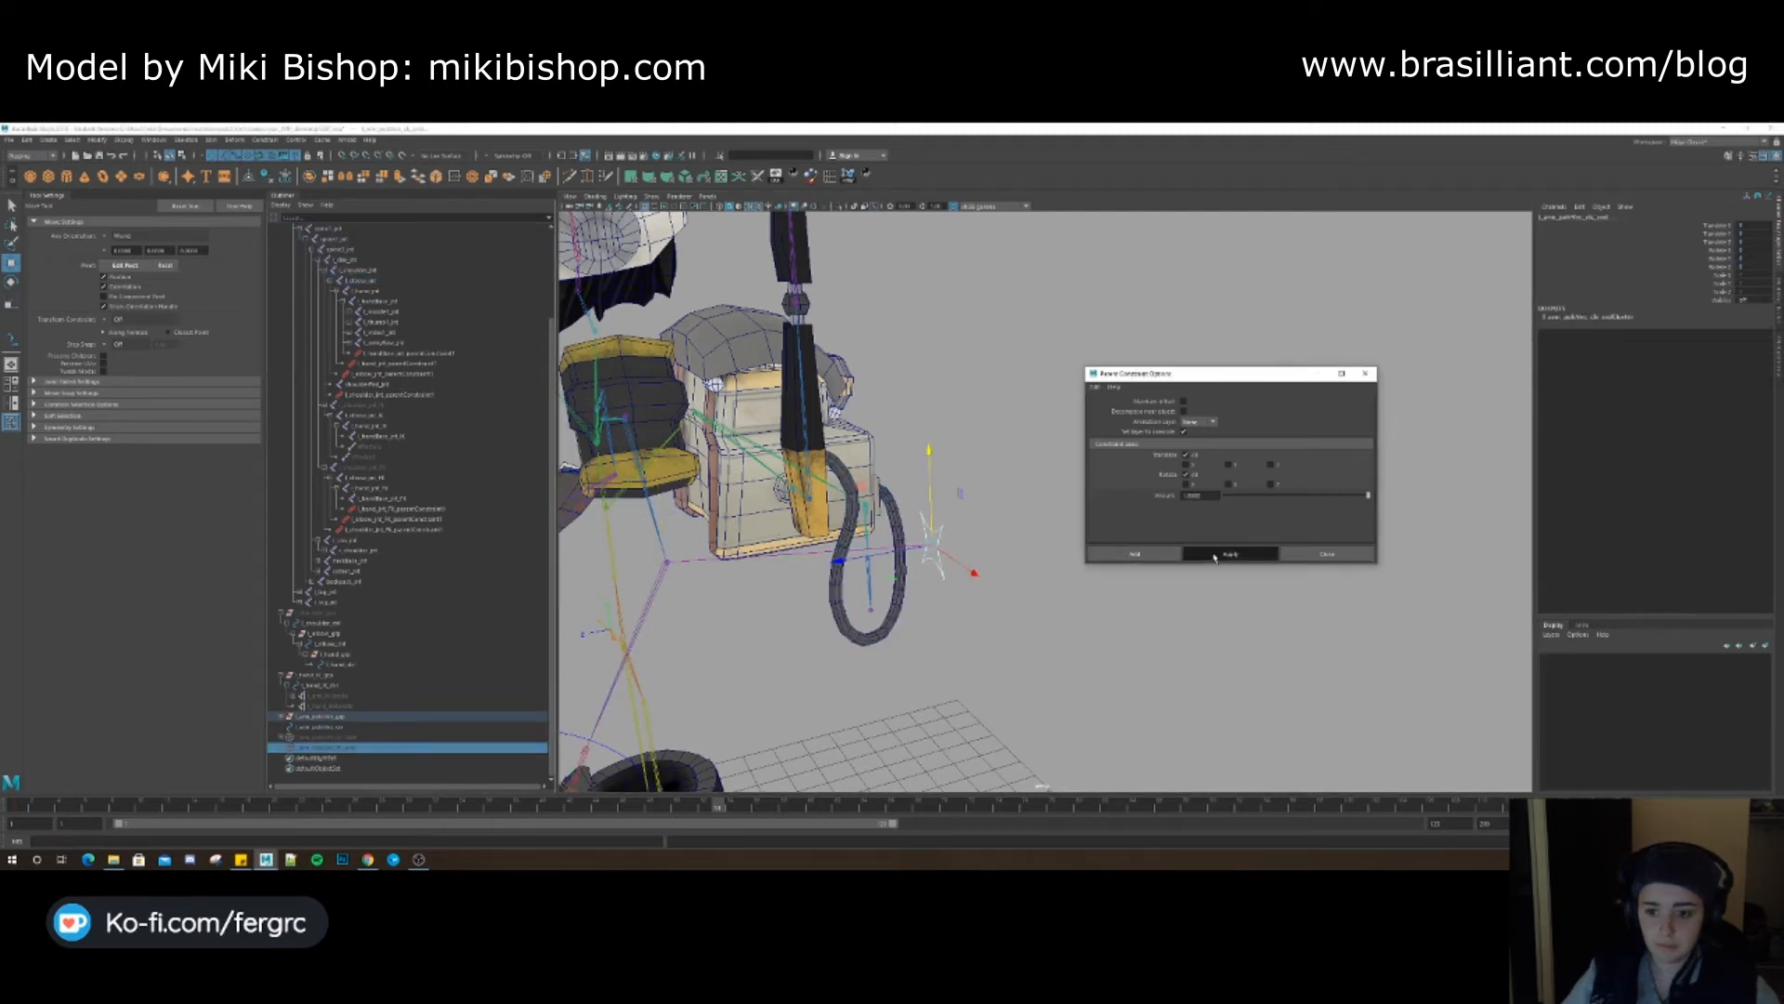
pyautogui.click(969, 628)
# Expand the geometry group and unhide the character's hidden body geometry
pyautogui.scroll(3, 379, 430)
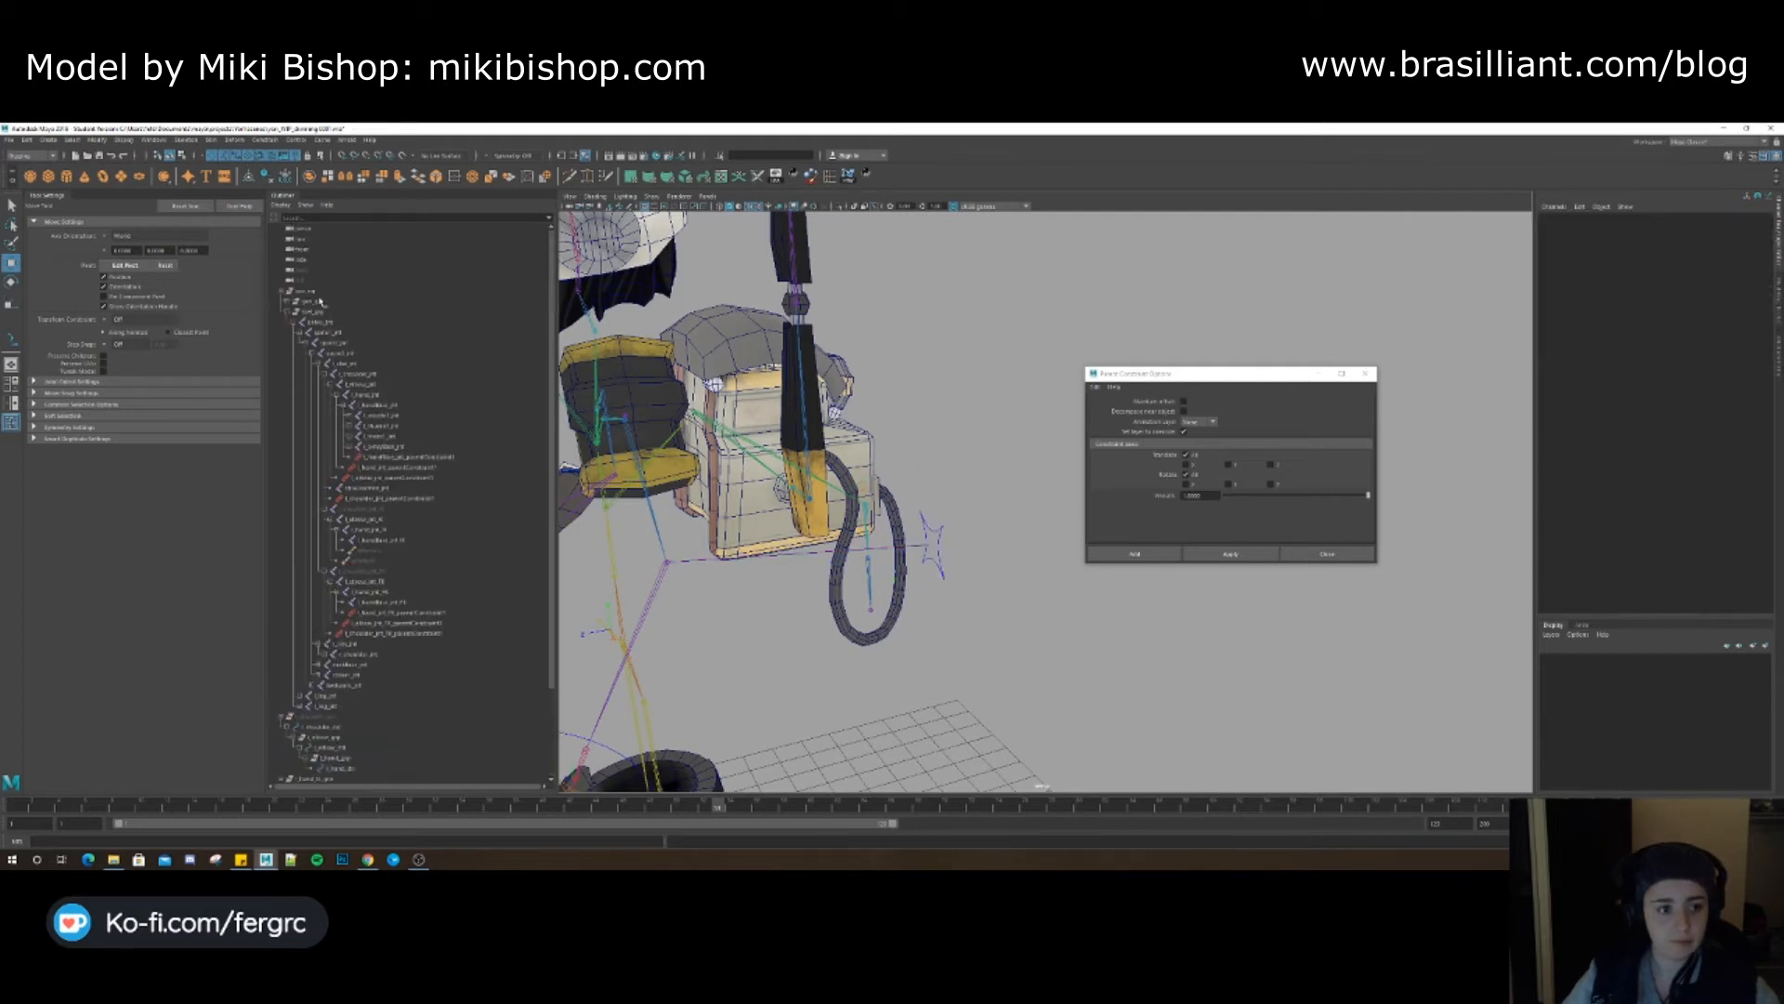
pyautogui.click(284, 302)
pyautogui.click(332, 344)
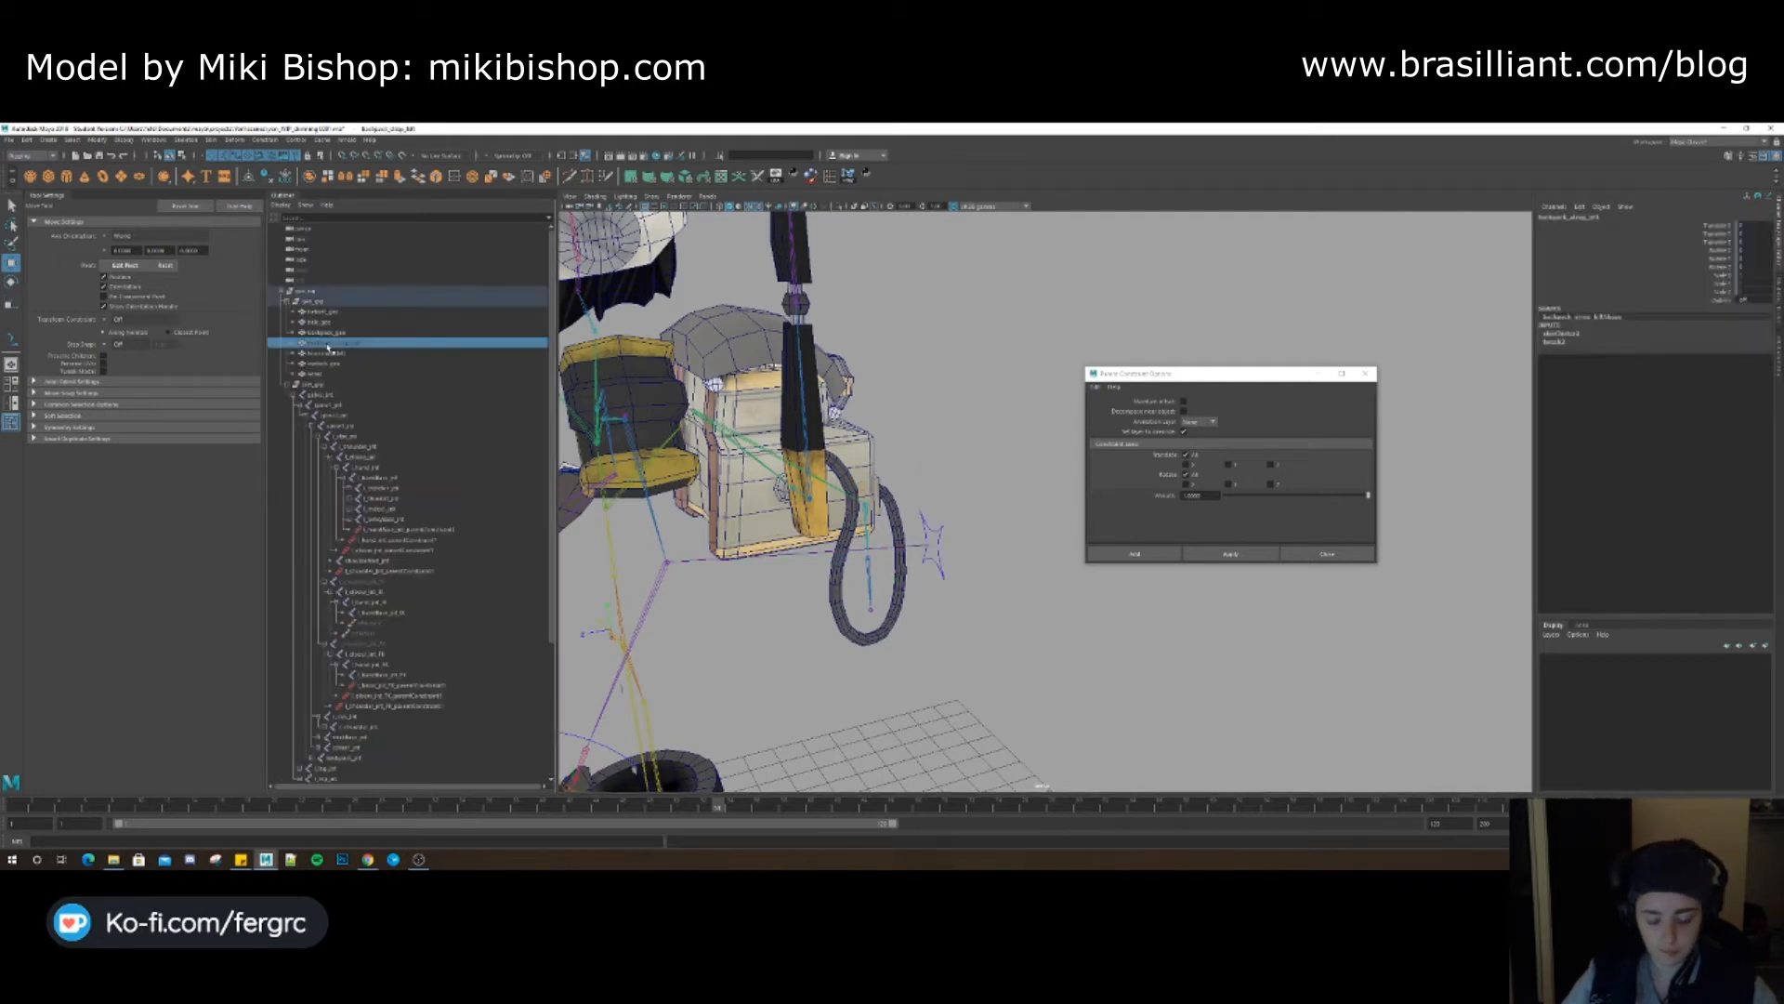
pyautogui.hotkey('shift', 'h')
# Move the pole vector control around to test the arm and its connector curve, and undo the move
pyautogui.click(976, 560)
pyautogui.keyDown('alt'); pyautogui.moveTo(967, 559); pyautogui.dragTo(988, 565); pyautogui.keyUp('alt')
pyautogui.click(950, 541)
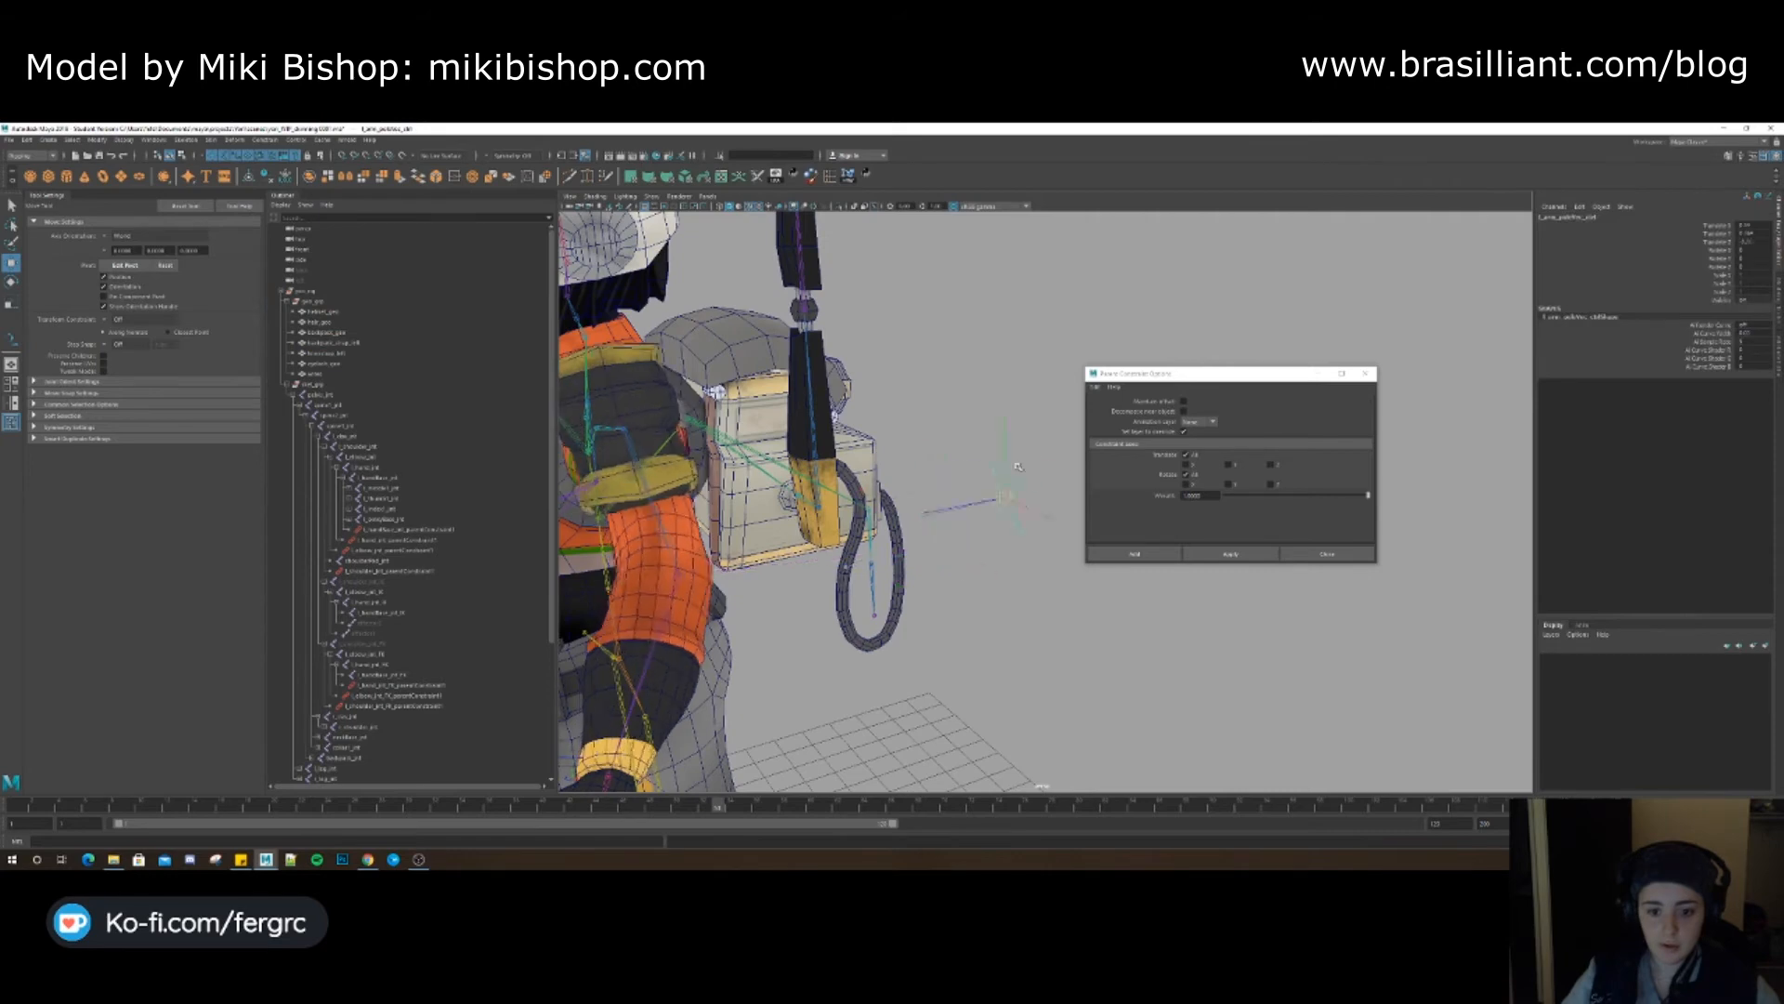
pyautogui.click(995, 644)
pyautogui.moveTo(961, 654)
pyautogui.keyDown('alt'); pyautogui.mouseDown()
pyautogui.moveTo(994, 644)
pyautogui.moveTo(967, 641)
pyautogui.mouseUp(); pyautogui.keyUp('alt')
pyautogui.scroll(-3, 971, 595)
pyautogui.click(958, 543)
pyautogui.moveTo(958, 543); pyautogui.dragTo(1303, 286)
pyautogui.hotkey('ctrl', 'z')
pyautogui.keyDown('alt'); pyautogui.moveTo(1018, 632); pyautogui.dragTo(944, 618); pyautogui.keyUp('alt')
# Set the connector curve's object display to Template so it cannot be picked in the viewport
pyautogui.click(943, 618)
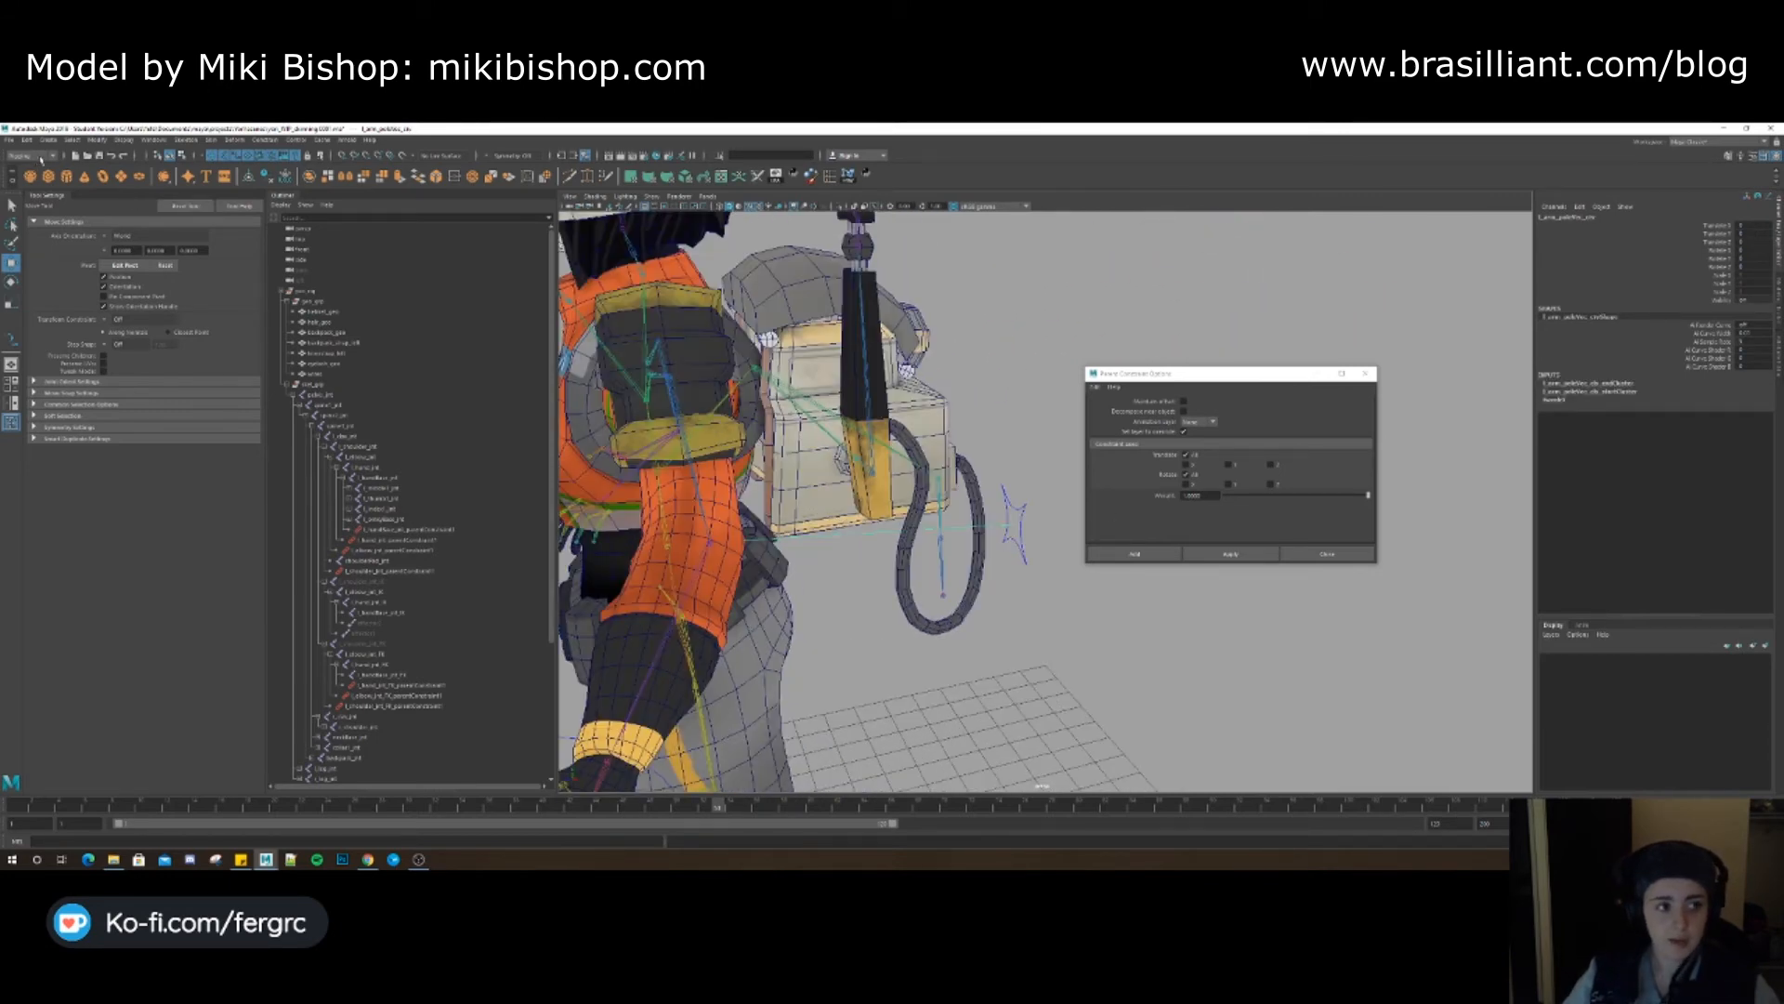
pyautogui.click(126, 140)
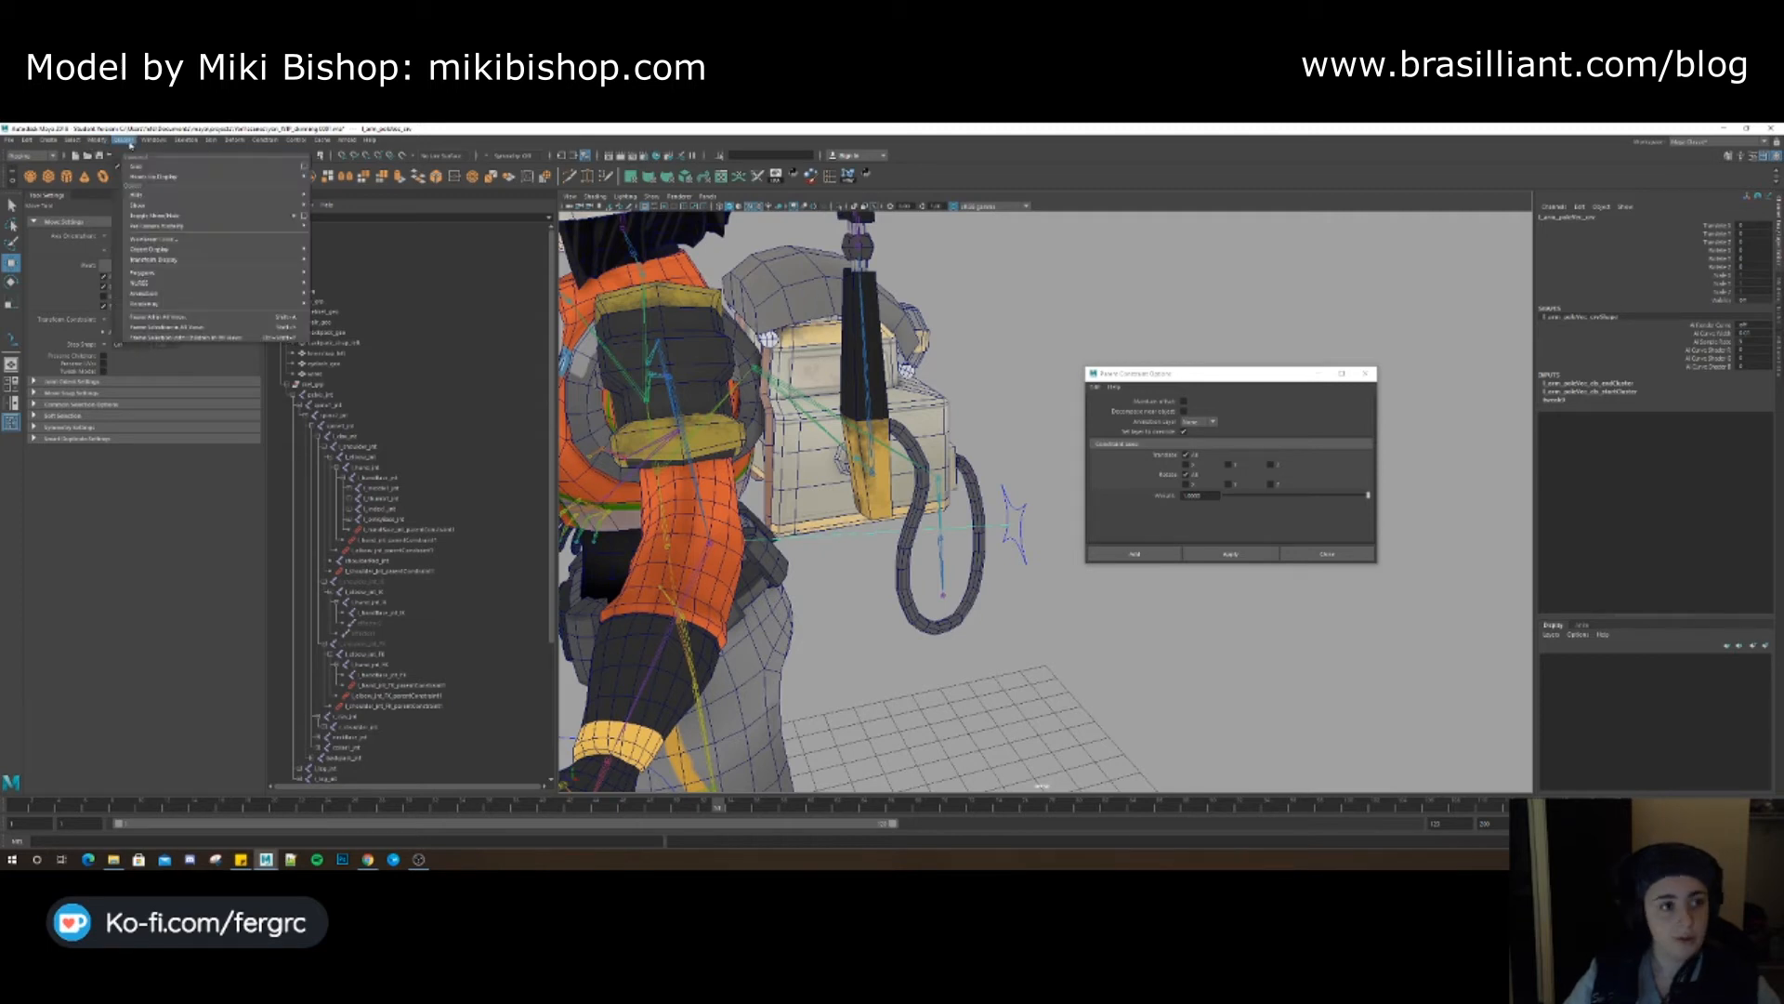
pyautogui.moveTo(160, 250)
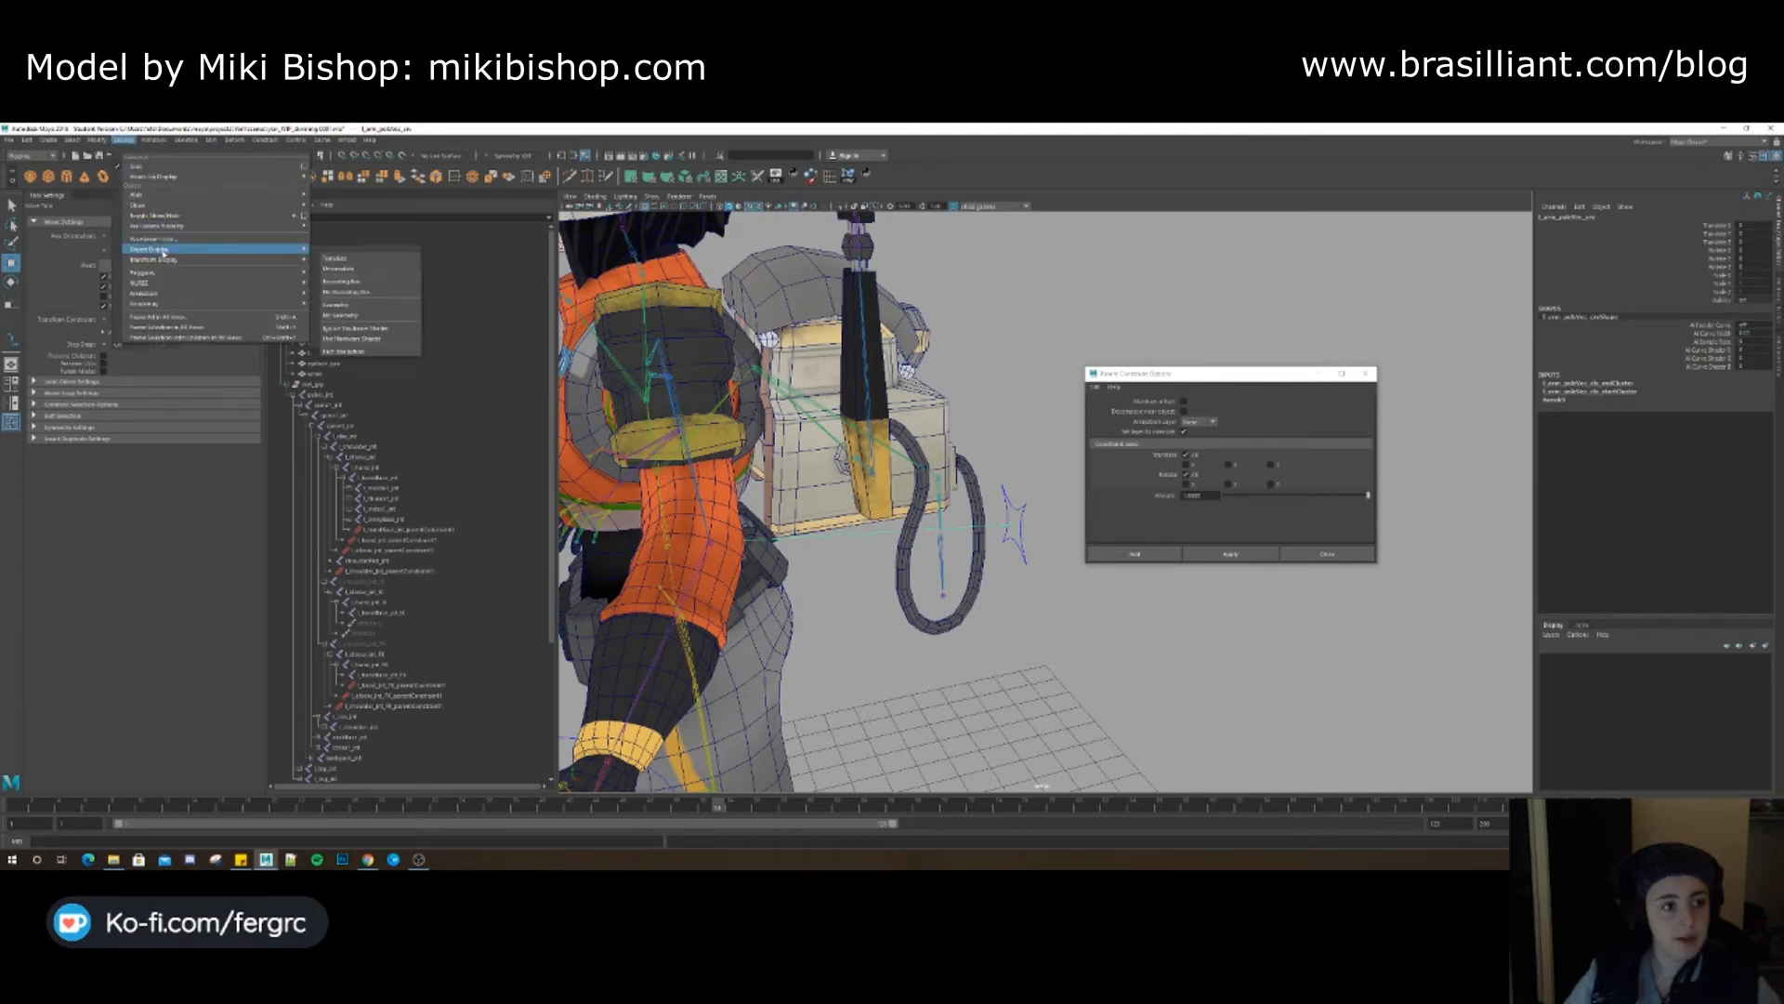
pyautogui.click(358, 261)
pyautogui.click(933, 667)
pyautogui.click(1013, 521)
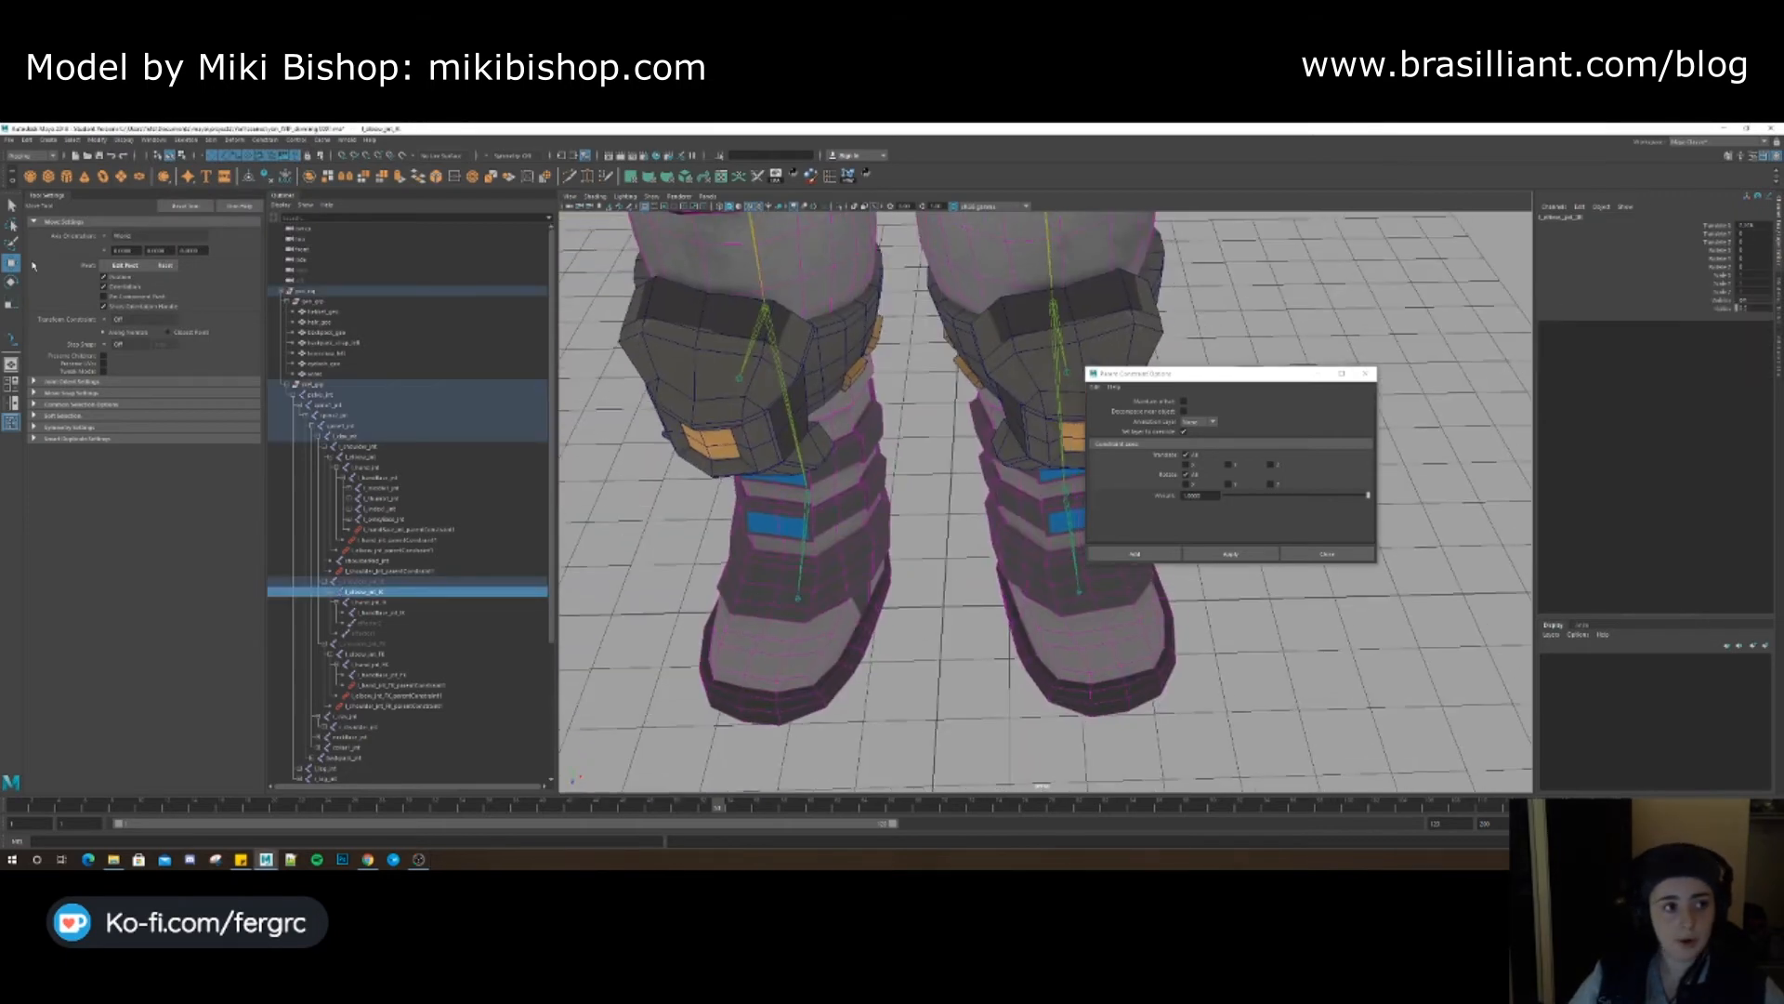
# Draw a linear EP curve on the ground grid beside the character's feet
pyautogui.click(49, 140)
pyautogui.moveTo(90, 220)
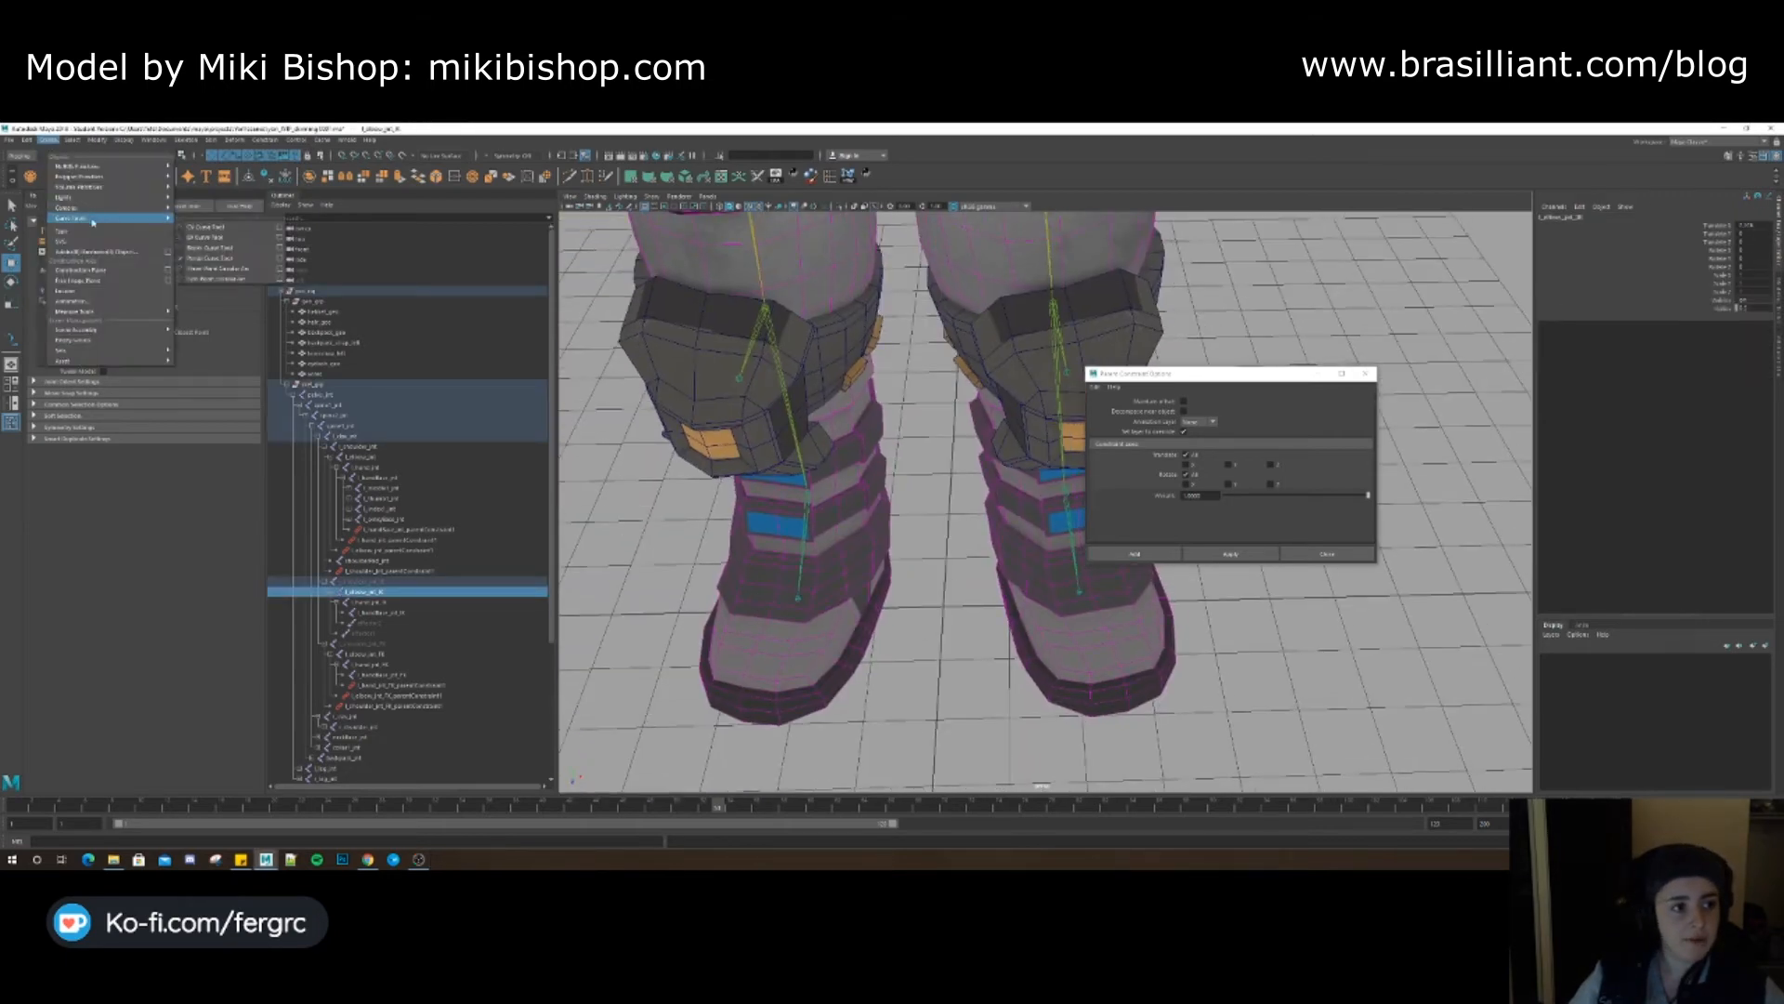
pyautogui.click(208, 237)
pyautogui.keyDown('alt'); pyautogui.moveTo(933, 549); pyautogui.dragTo(953, 608); pyautogui.keyUp('alt')
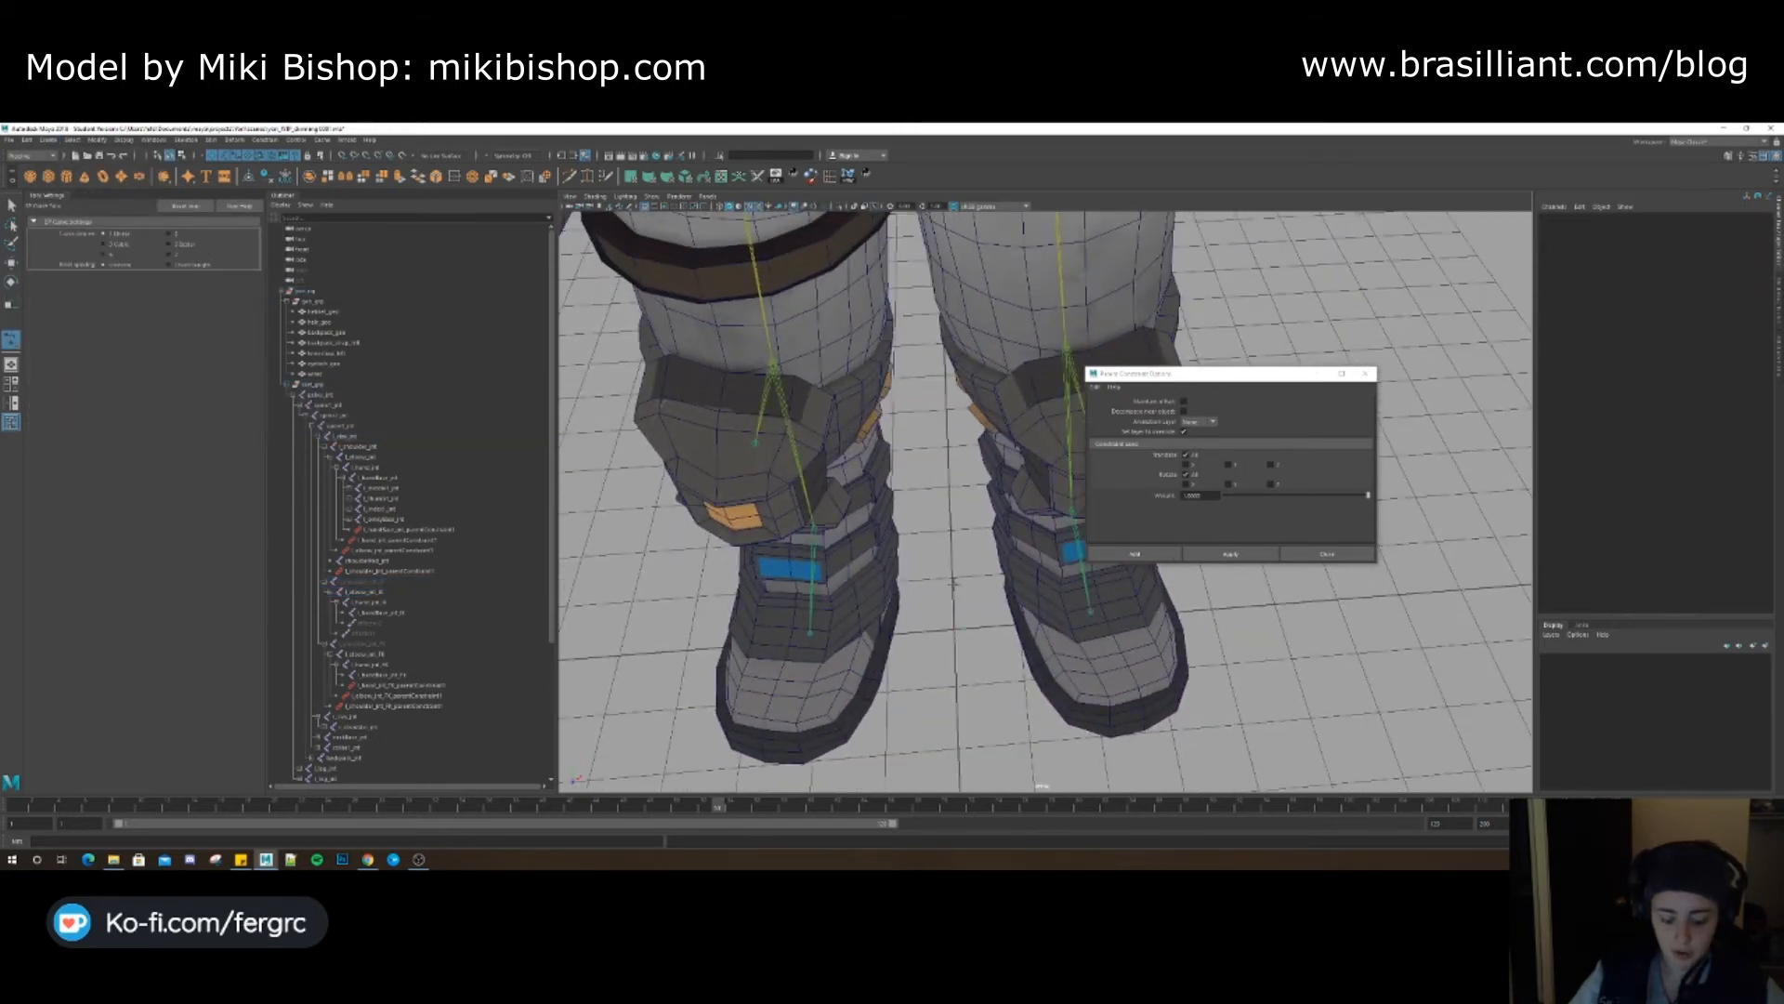
pyautogui.click(956, 628)
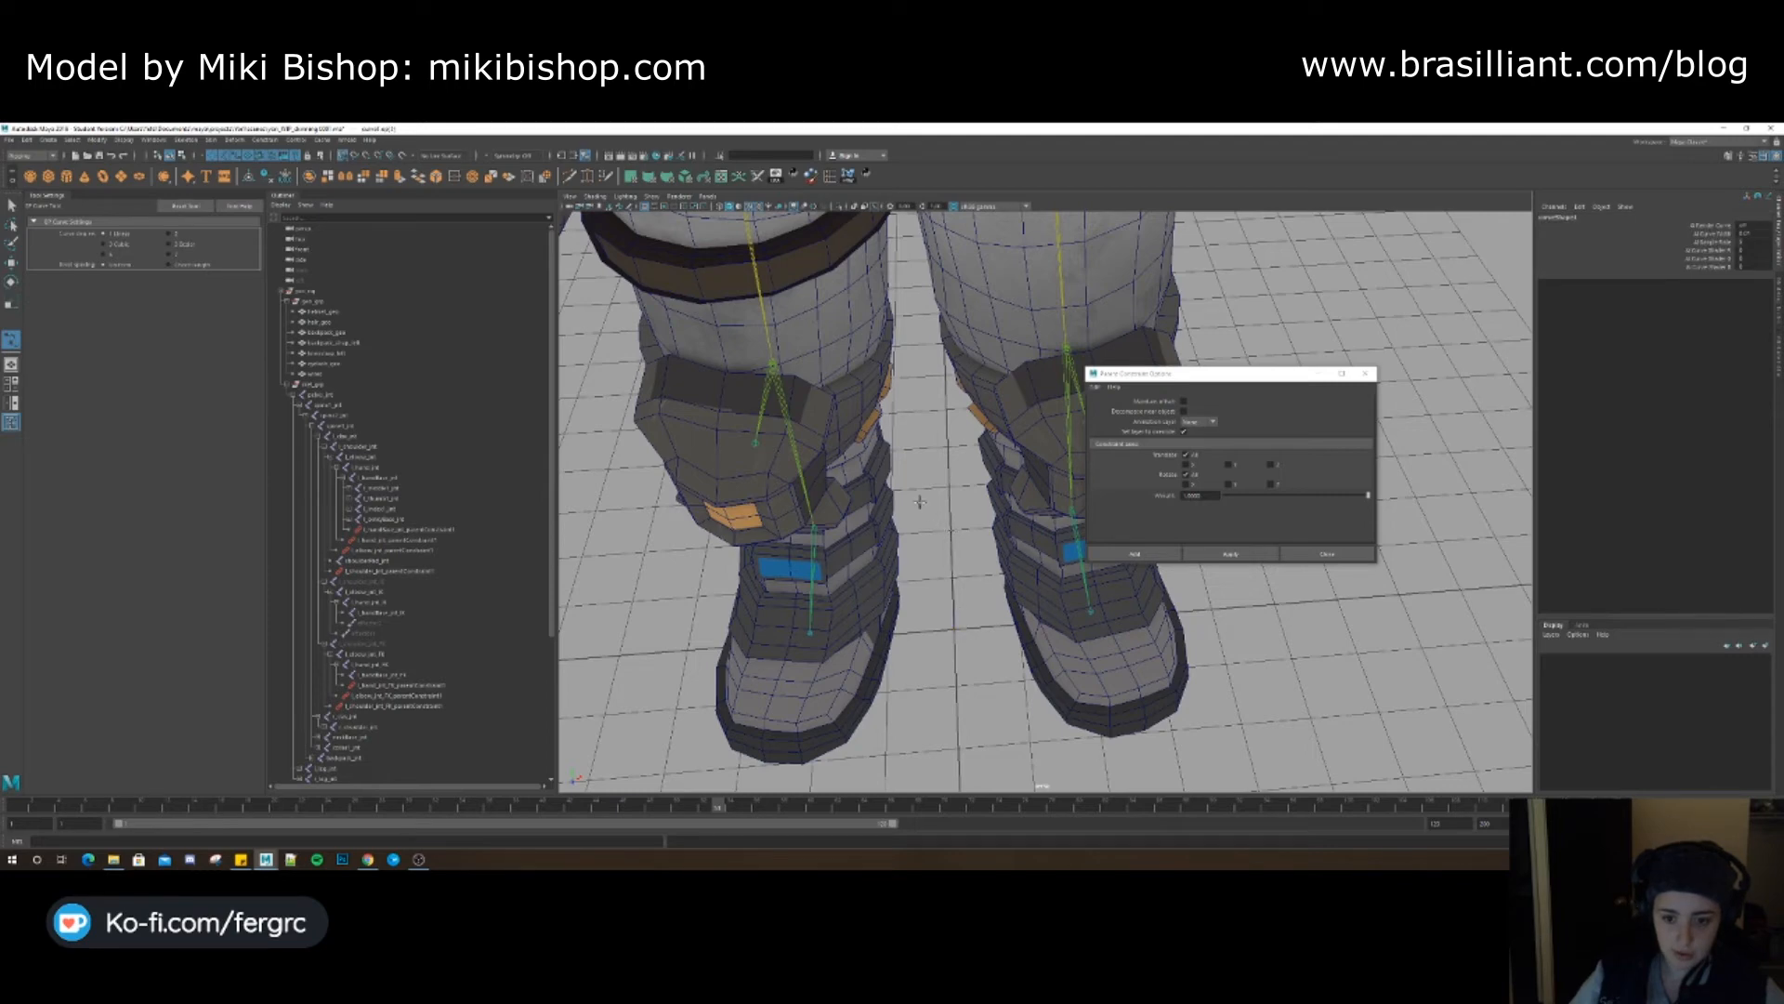
pyautogui.keyDown('alt'); pyautogui.moveTo(918, 482); pyautogui.dragTo(988, 522); pyautogui.keyUp('alt')
pyautogui.click(986, 514)
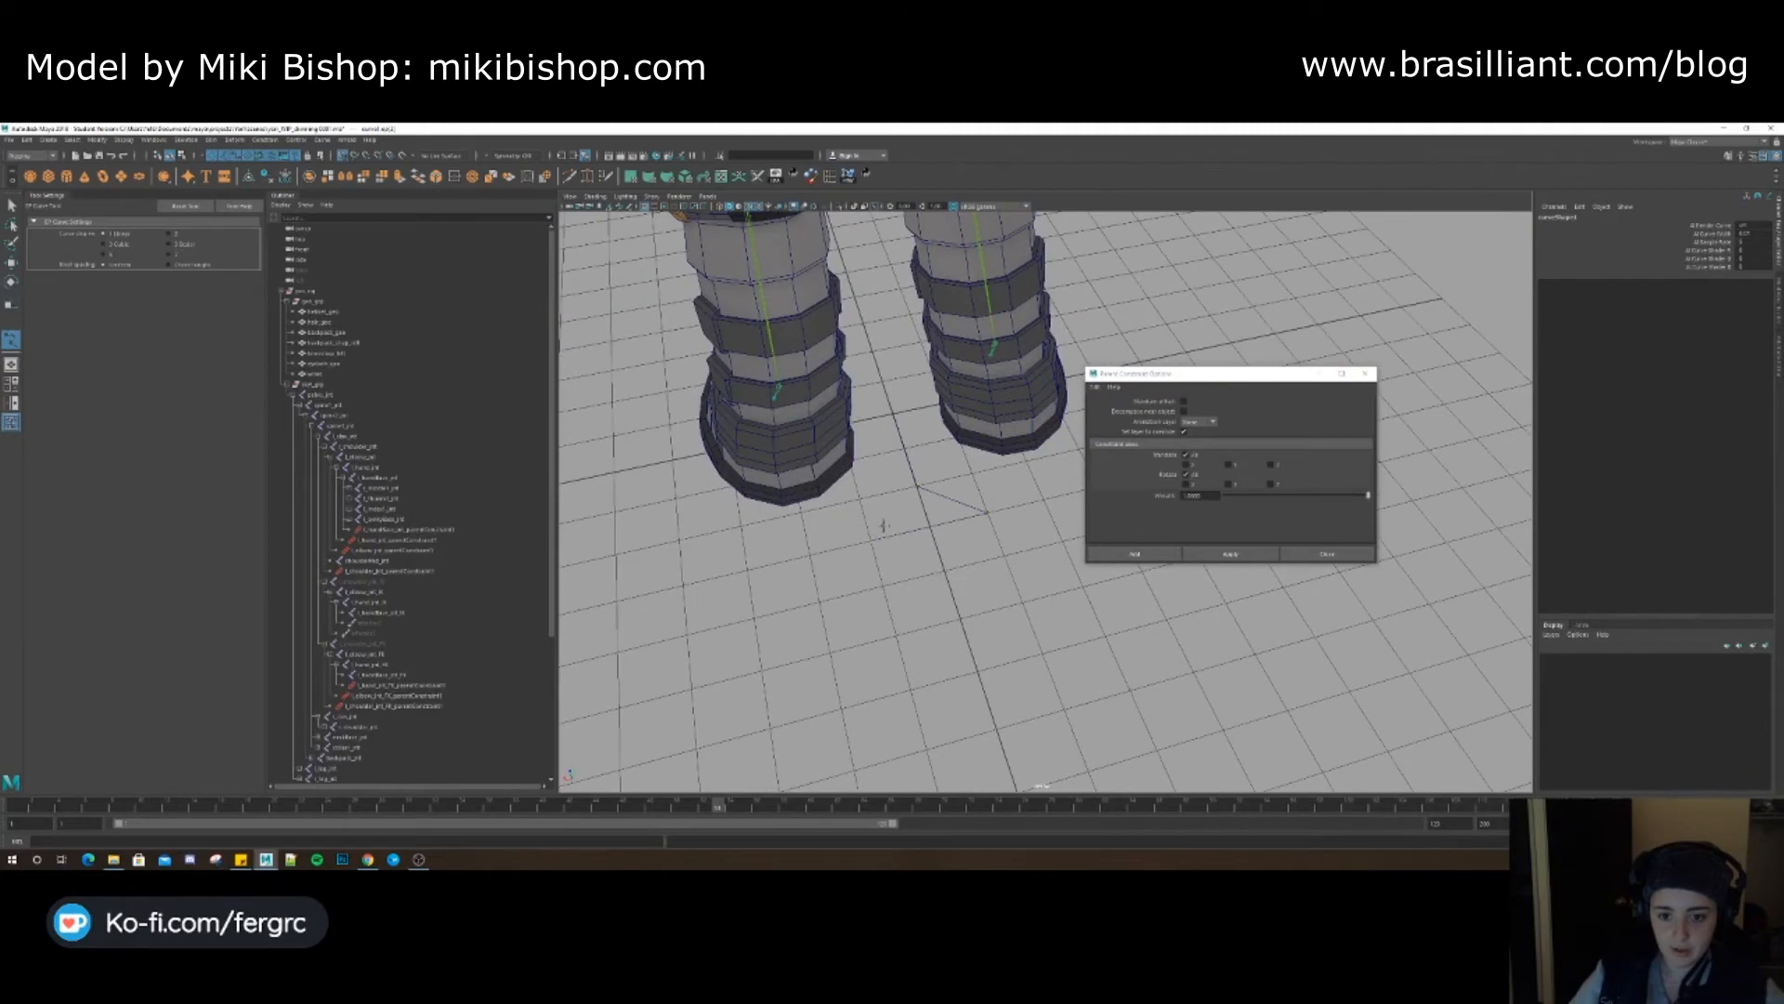
pyautogui.press('w')
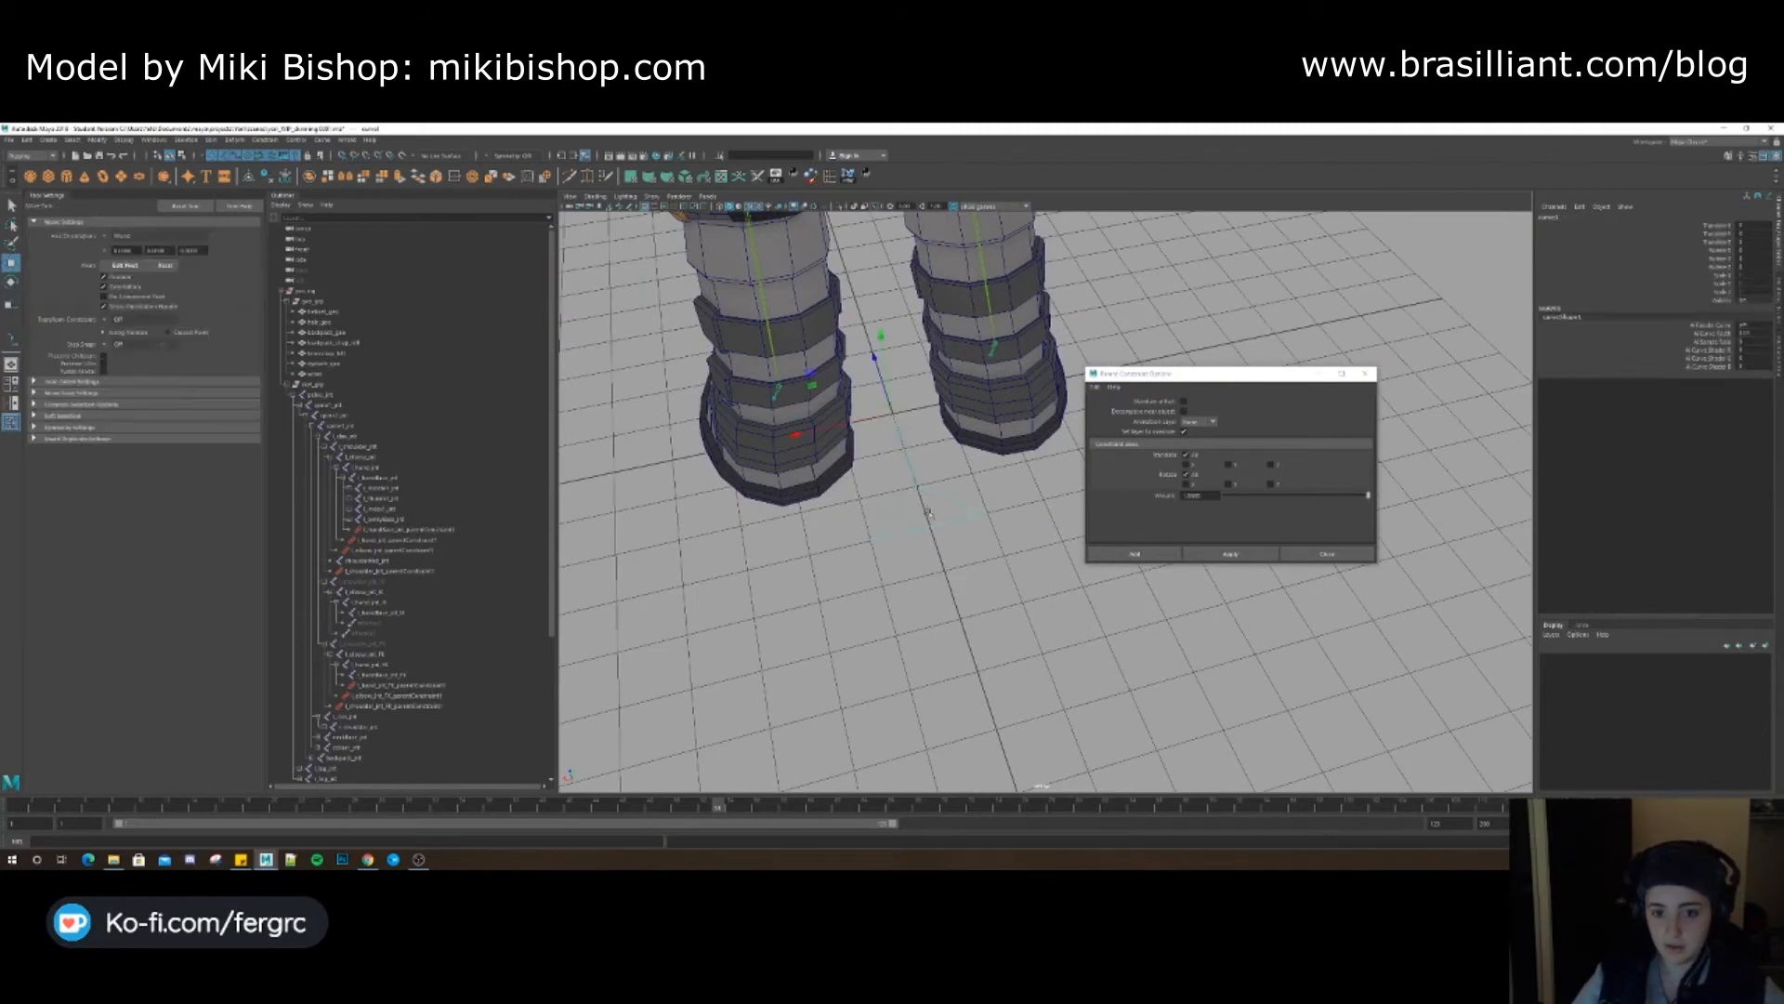
# Select control vertices on the new ground curve, scale them, and return to object selection with the curve selected
pyautogui.moveTo(928, 513)
pyautogui.keyDown('alt'); pyautogui.mouseDown()
pyautogui.moveTo(968, 468)
pyautogui.moveTo(934, 495)
pyautogui.mouseUp(); pyautogui.keyUp('alt')
pyautogui.moveTo(920, 518); pyautogui.dragTo(866, 519, button='right')
pyautogui.keyDown('alt'); pyautogui.moveTo(873, 523); pyautogui.dragTo(844, 560); pyautogui.keyUp('alt')
pyautogui.moveTo(846, 563); pyautogui.dragTo(906, 532)
pyautogui.press('r')
pyautogui.moveTo(796, 453); pyautogui.dragTo(844, 464)
pyautogui.press('q')
pyautogui.moveTo(917, 528); pyautogui.dragTo(961, 500, button='right')
pyautogui.keyDown('alt'); pyautogui.moveTo(948, 506); pyautogui.dragTo(1040, 674); pyautogui.keyUp('alt')
pyautogui.click(939, 563)
pyautogui.click(1039, 675)
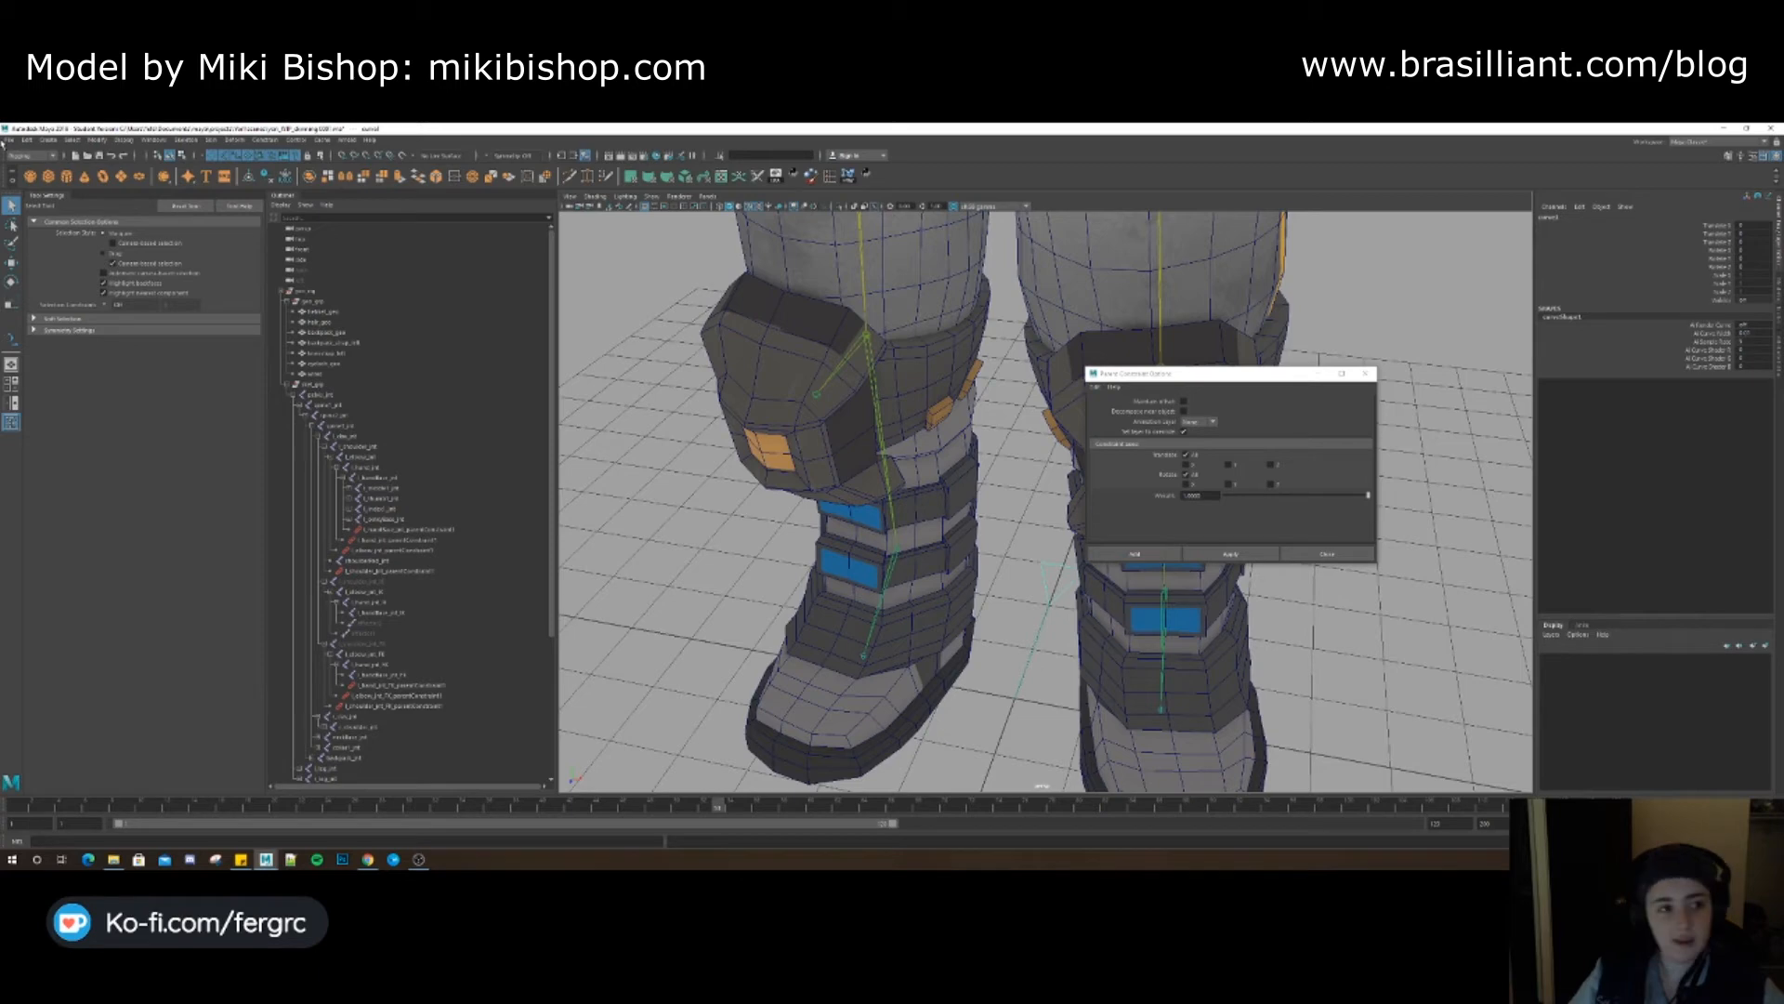
# Delete the construction history of the new ground curve
pyautogui.click(33, 142)
pyautogui.moveTo(112, 262)
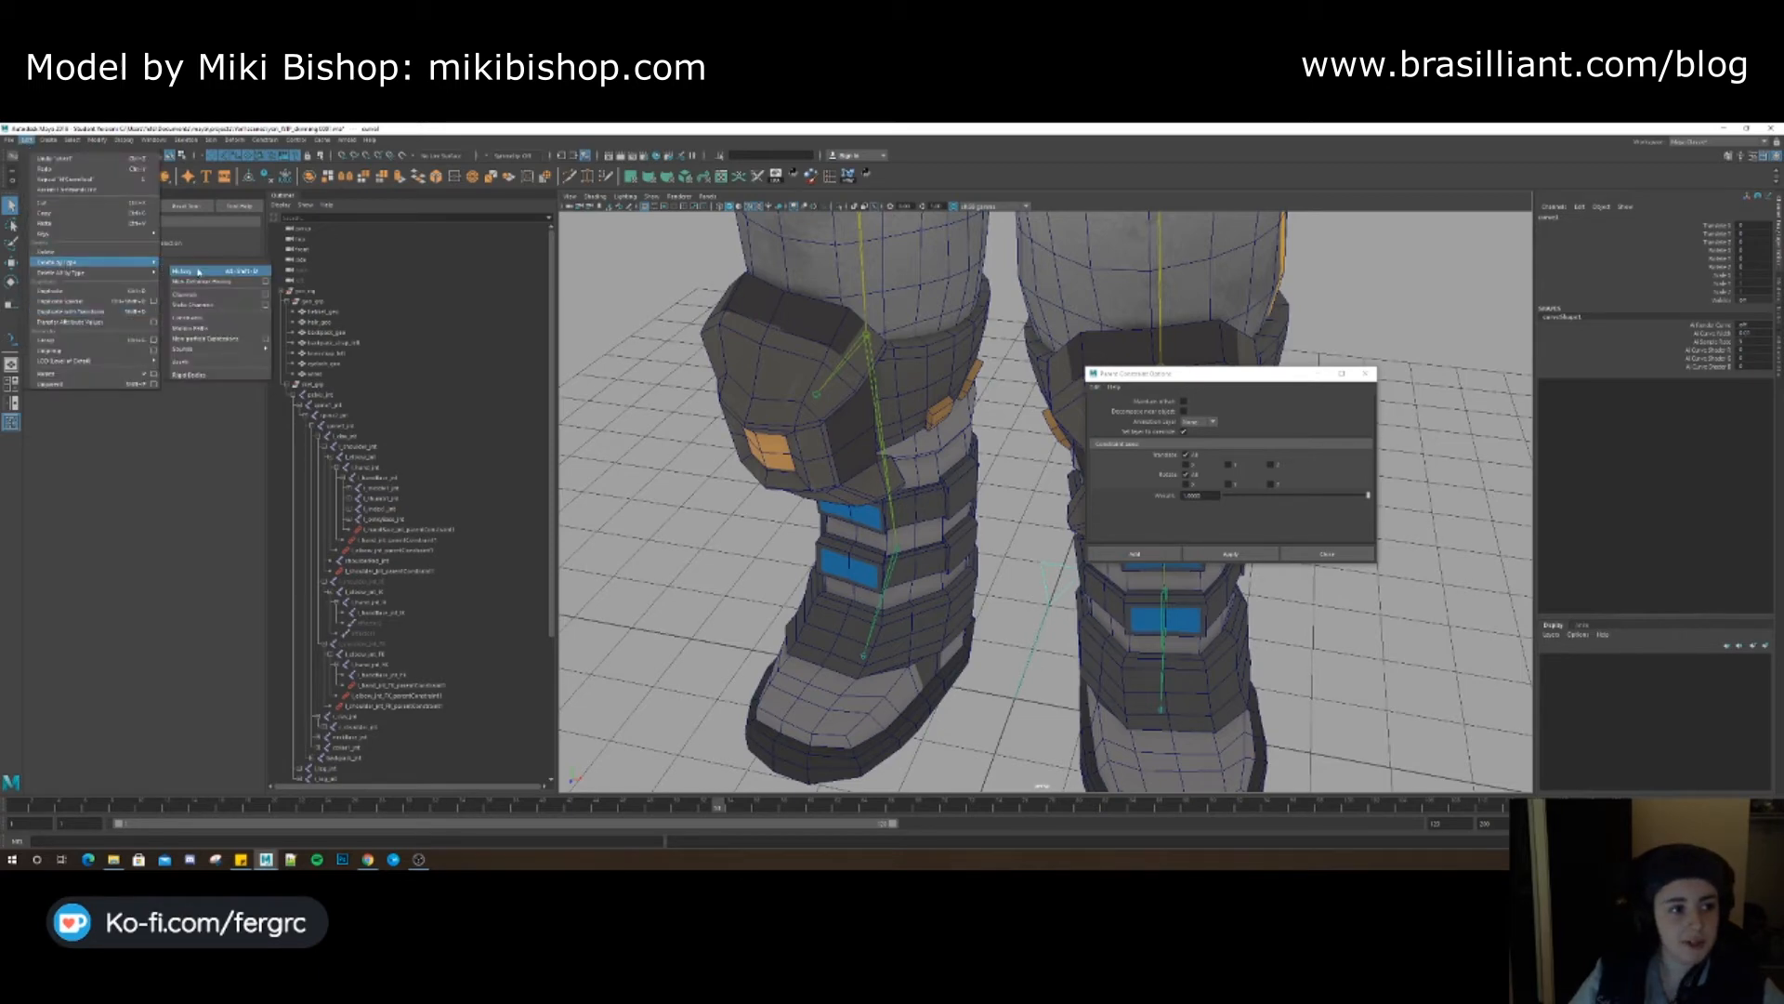
pyautogui.click(197, 272)
pyautogui.keyDown('alt'); pyautogui.moveTo(1023, 594); pyautogui.dragTo(947, 611); pyautogui.keyUp('alt')
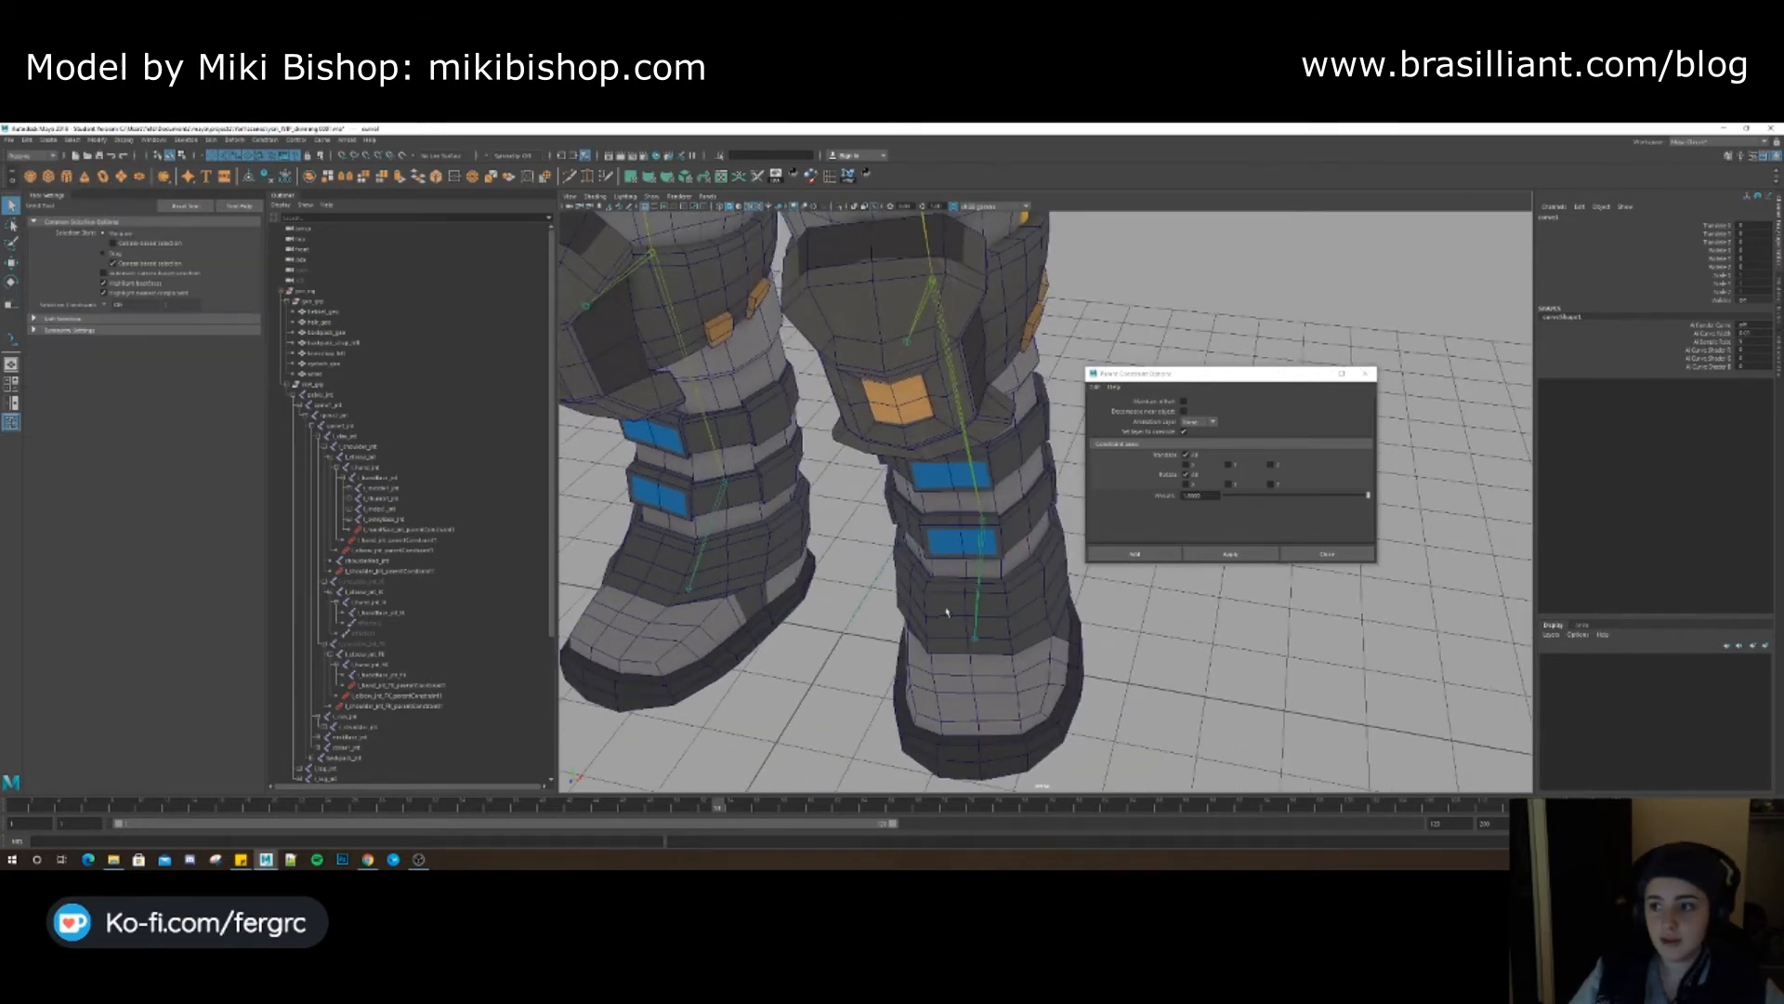
pyautogui.keyDown('alt'); pyautogui.moveTo(947, 612); pyautogui.dragTo(935, 501); pyautogui.keyUp('alt')
pyautogui.scroll(-5, 927, 633)
pyautogui.press('w')
pyautogui.press('q')
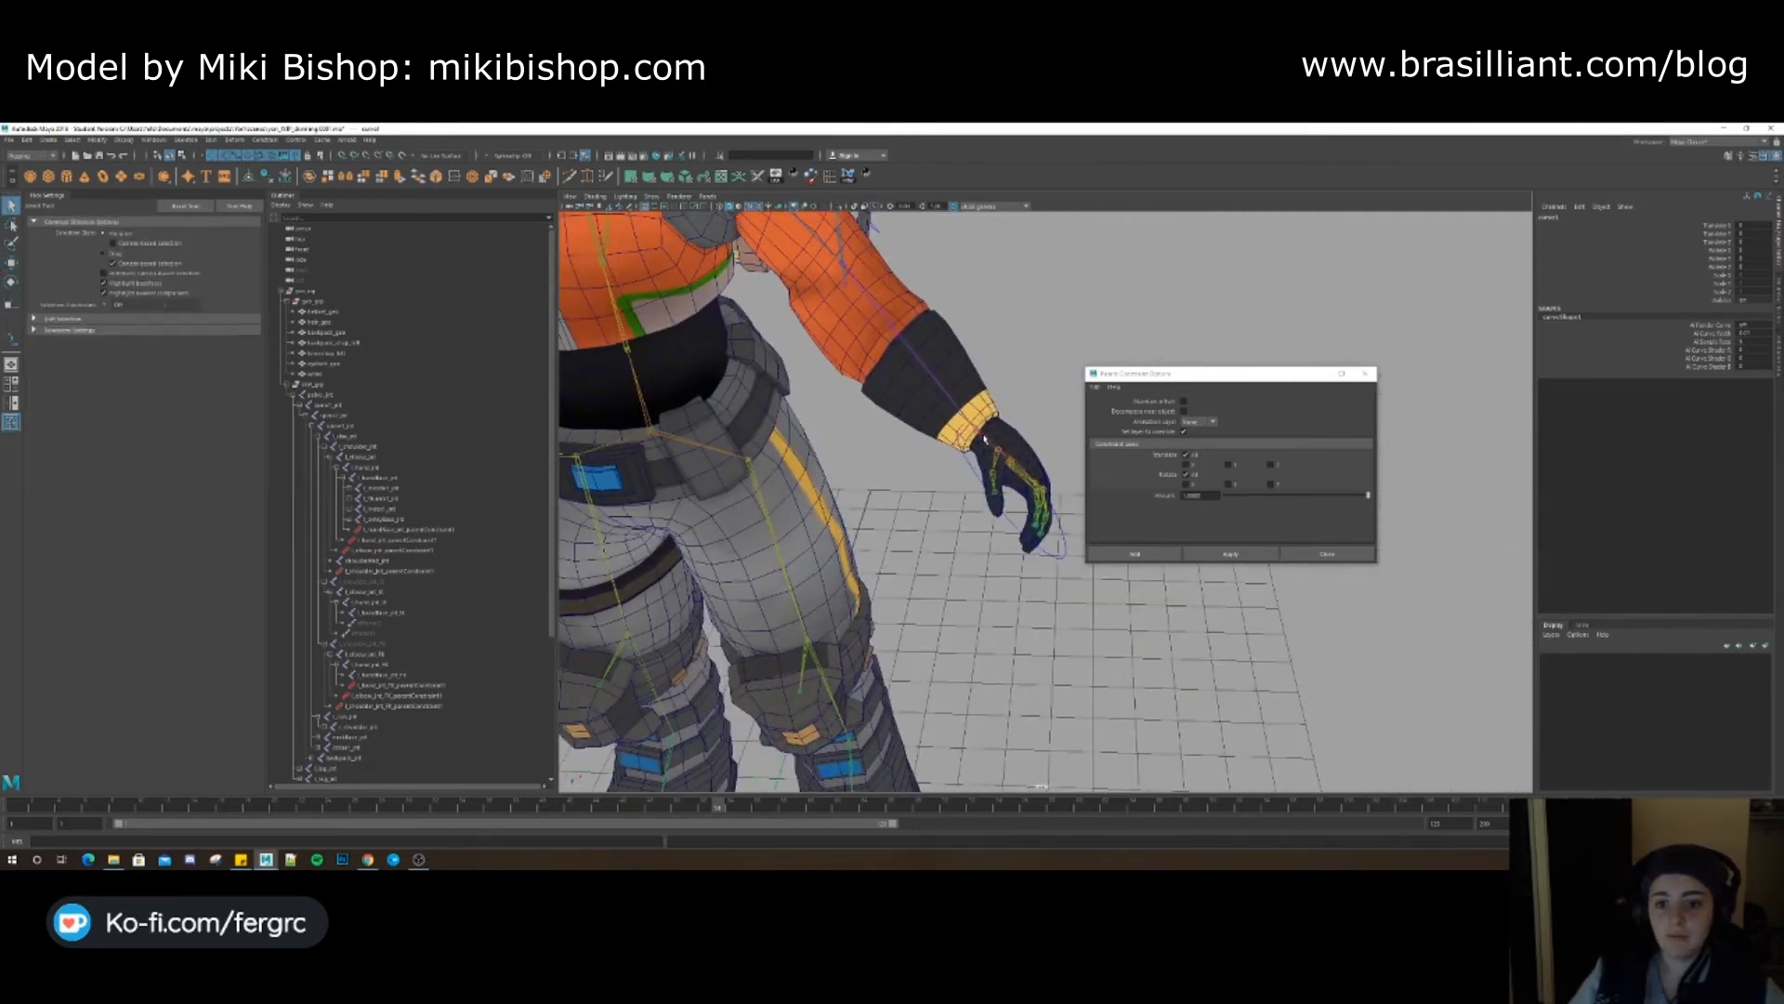
# Inspect the left hand joint's incoming connections in the Node Editor, including the pairBlend node between its parent constraint and the joint
pyautogui.click(986, 439)
pyautogui.keyDown('alt'); pyautogui.moveTo(767, 744); pyautogui.dragTo(863, 592, button='middle'); pyautogui.keyUp('alt')
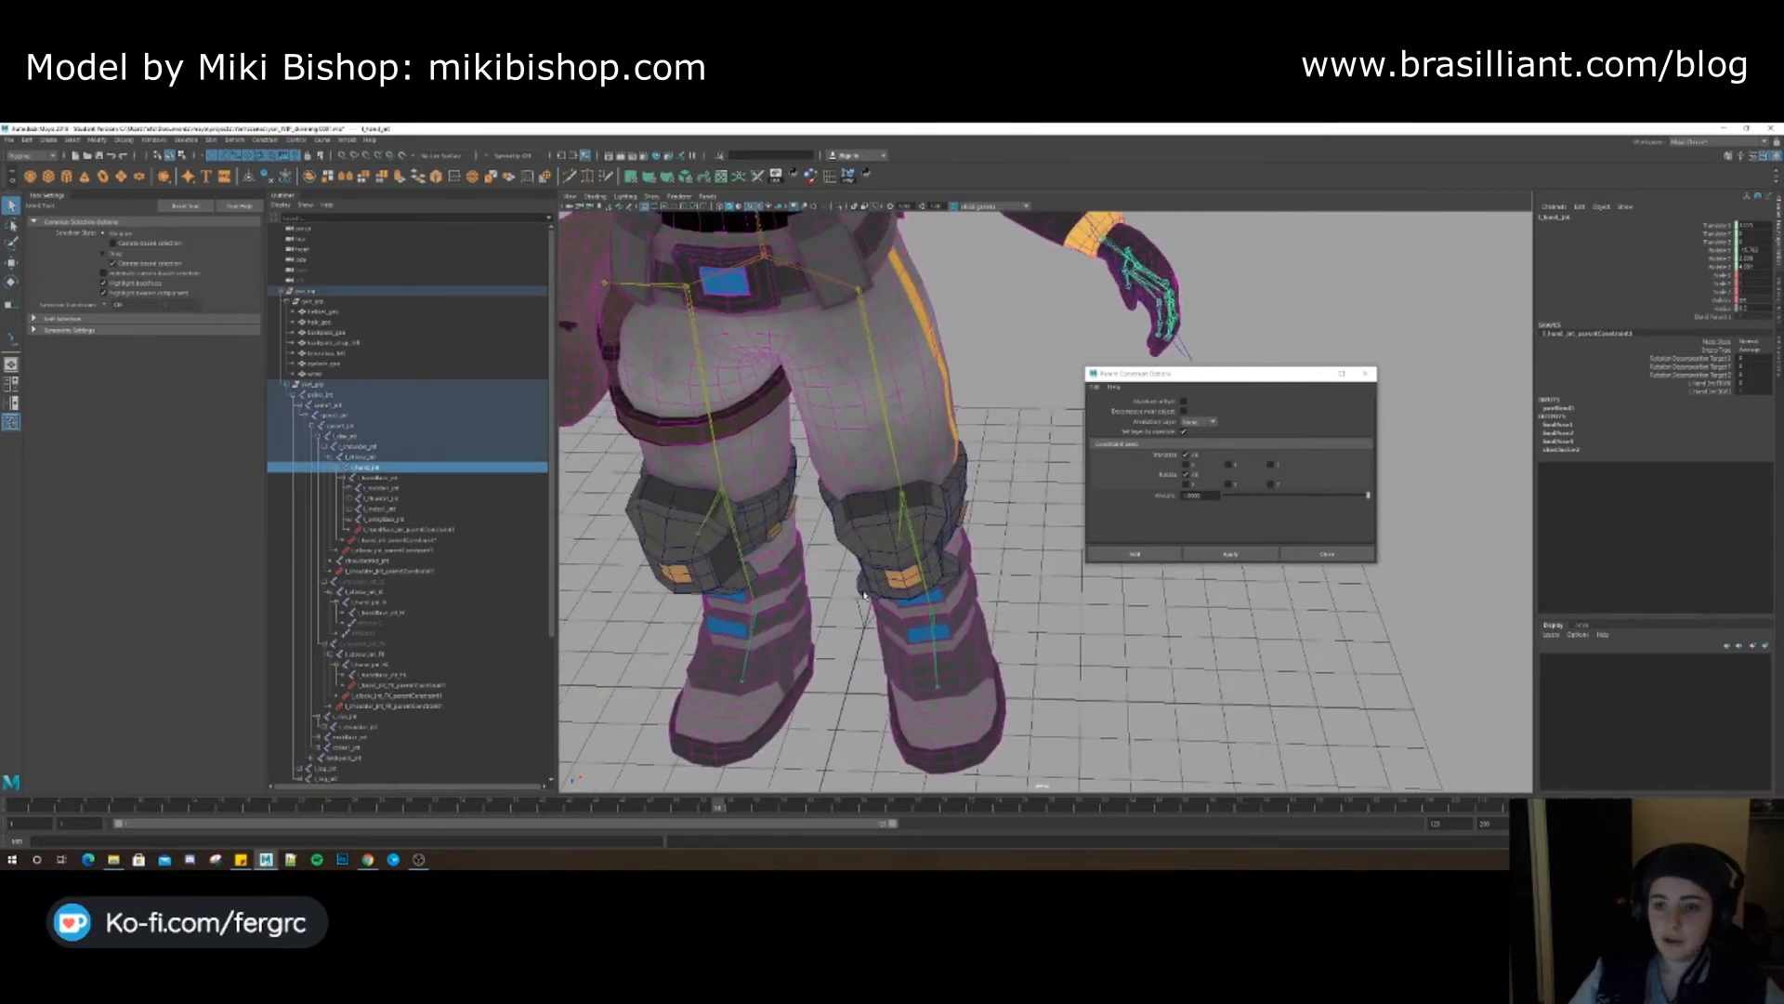
pyautogui.click(378, 551)
pyautogui.click(383, 467)
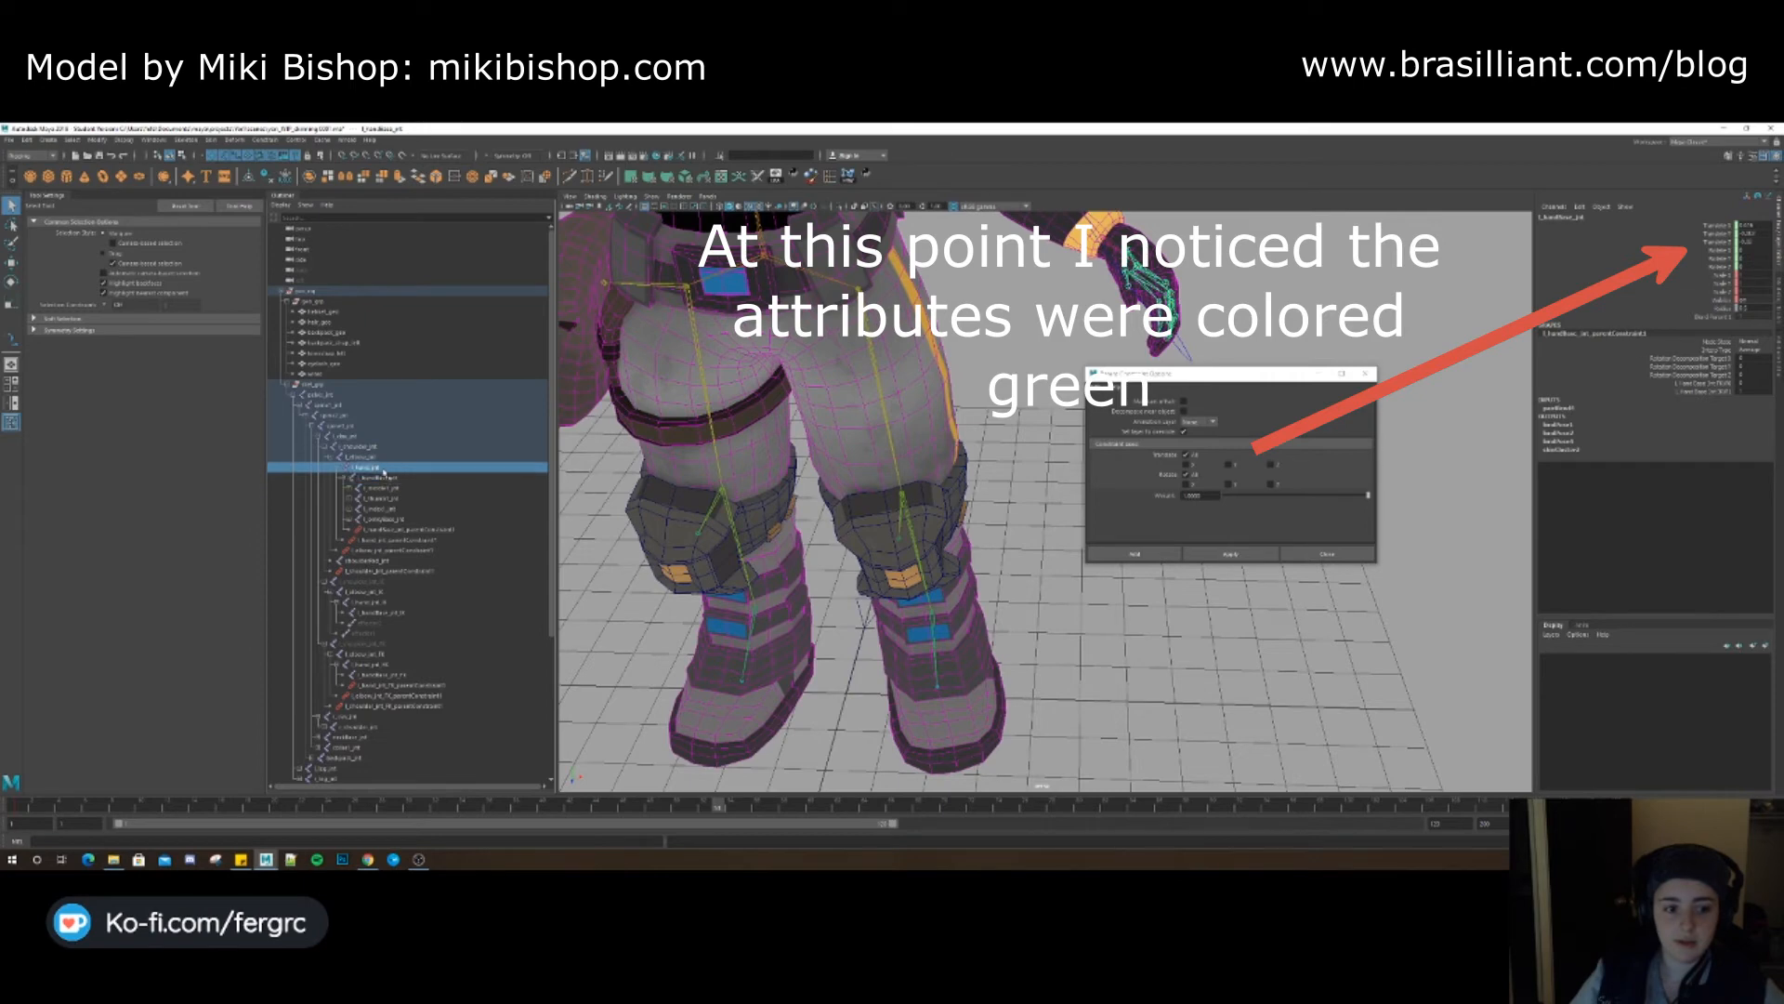
pyautogui.press('f')
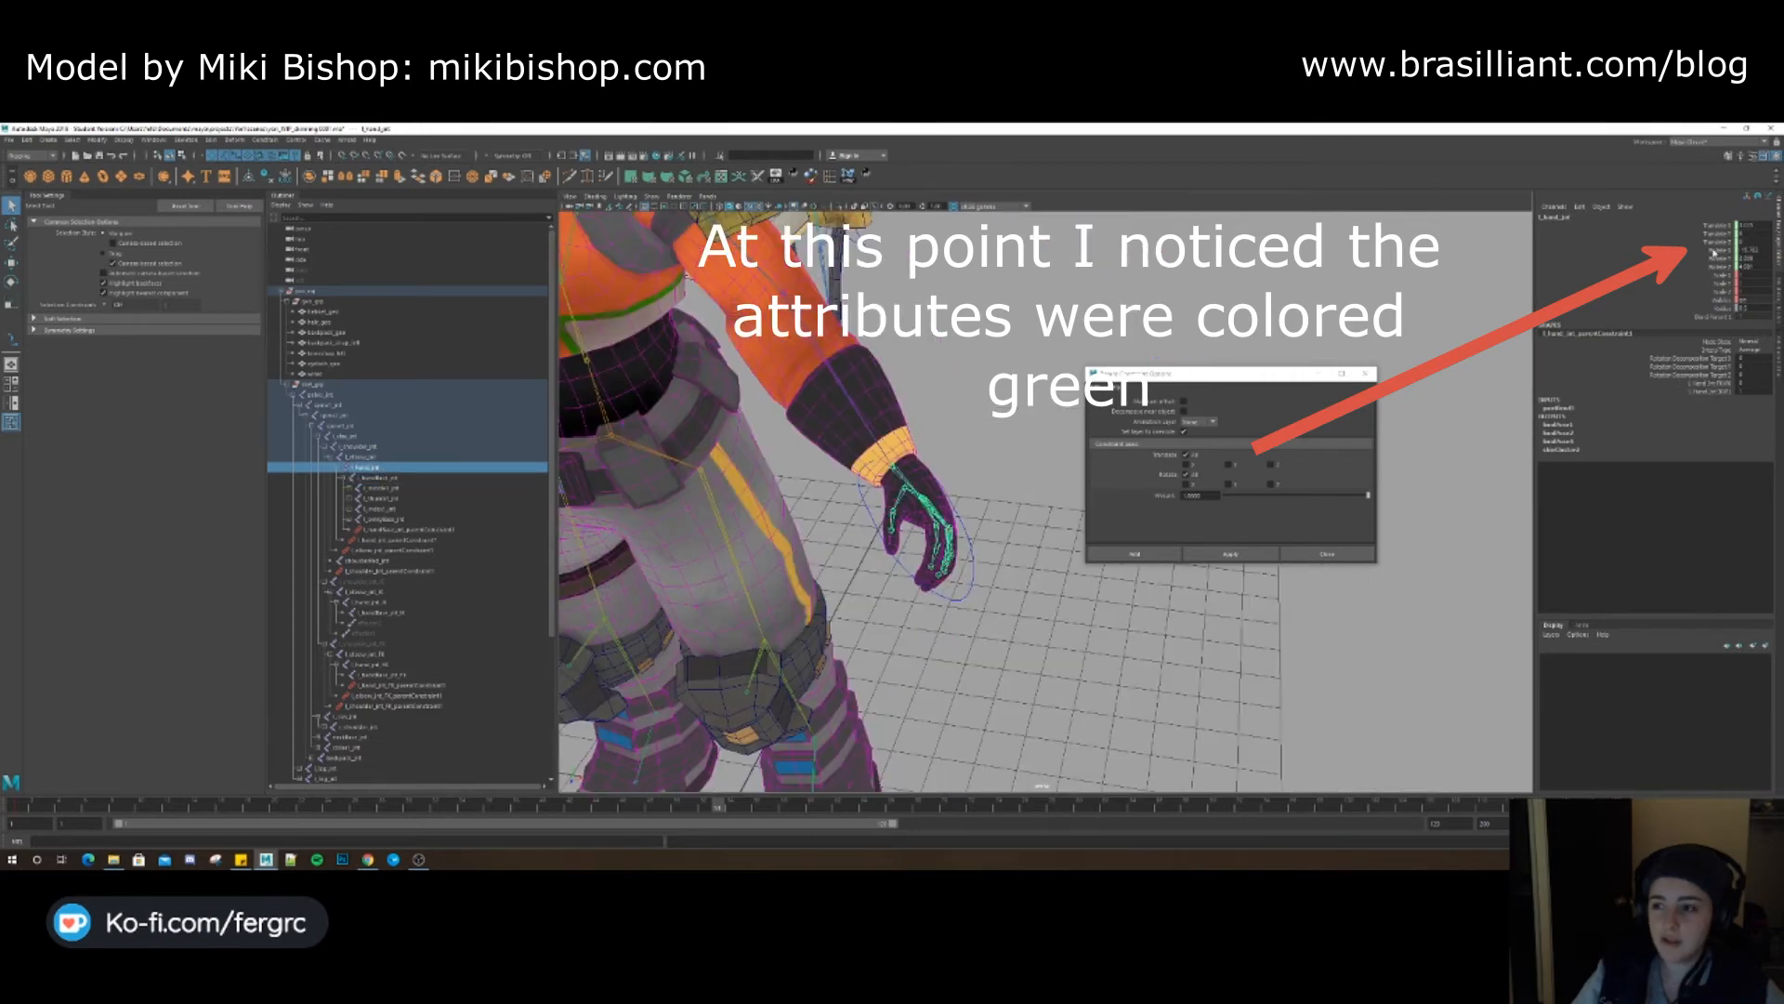
pyautogui.click(153, 140)
pyautogui.click(205, 259)
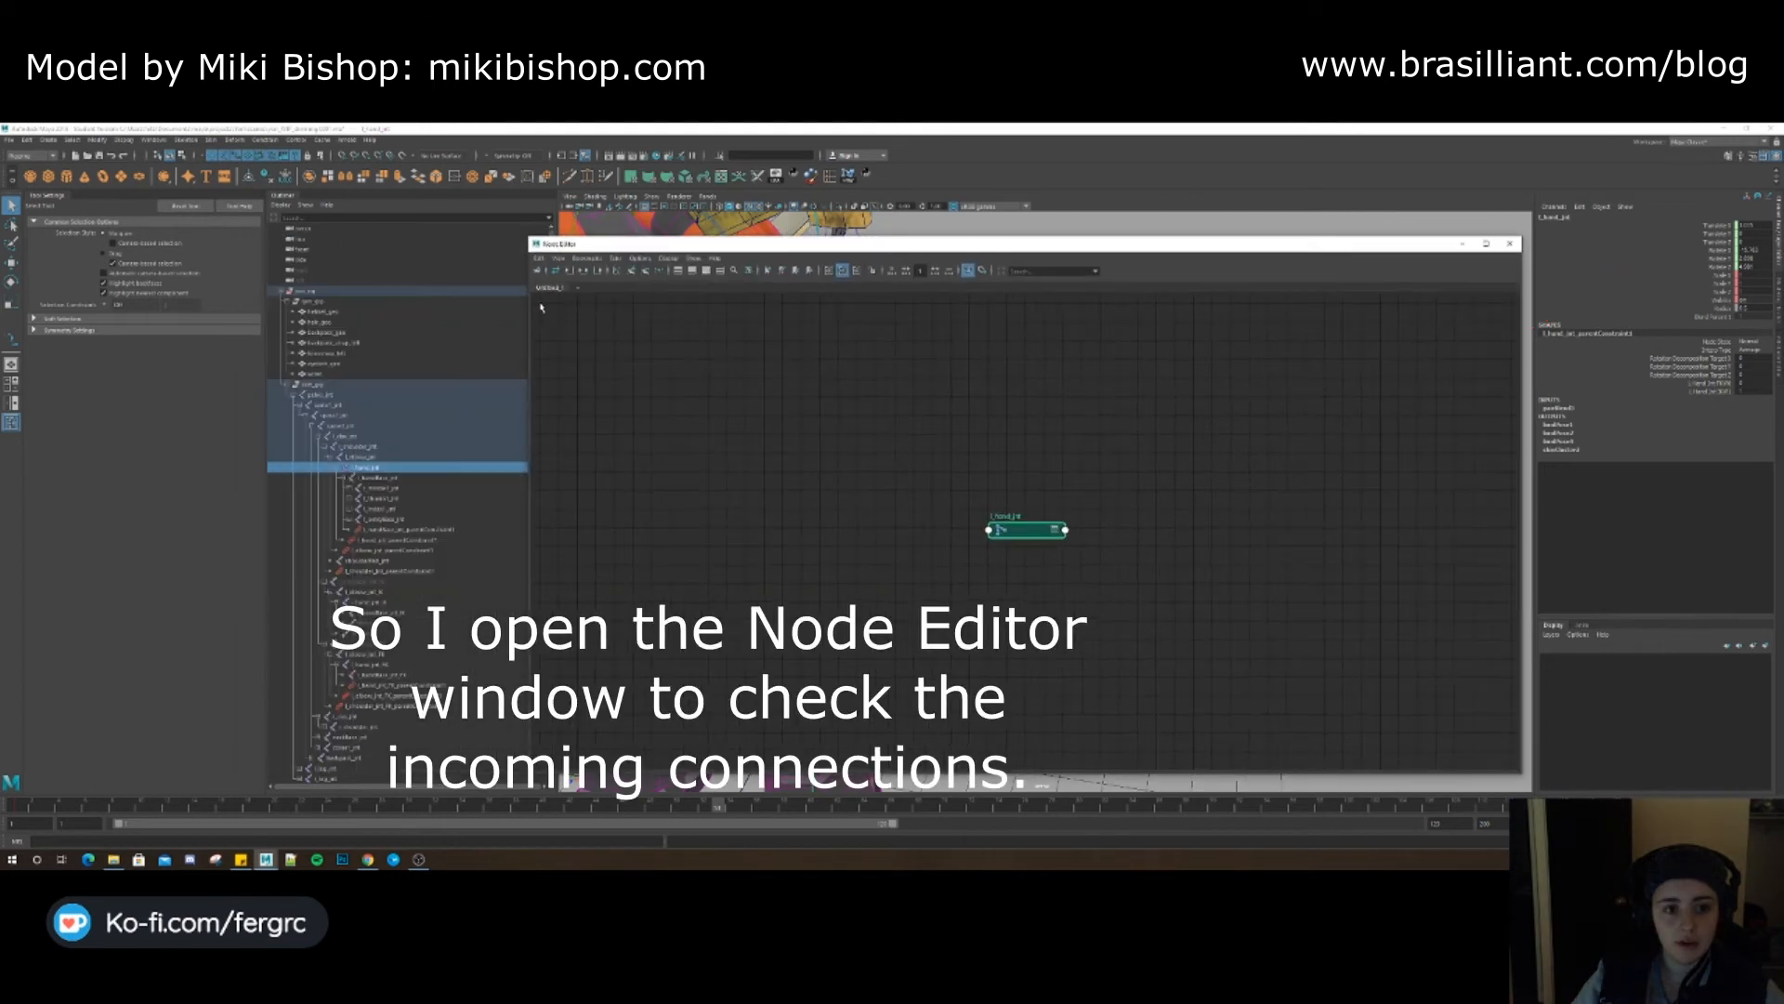
pyautogui.click(597, 272)
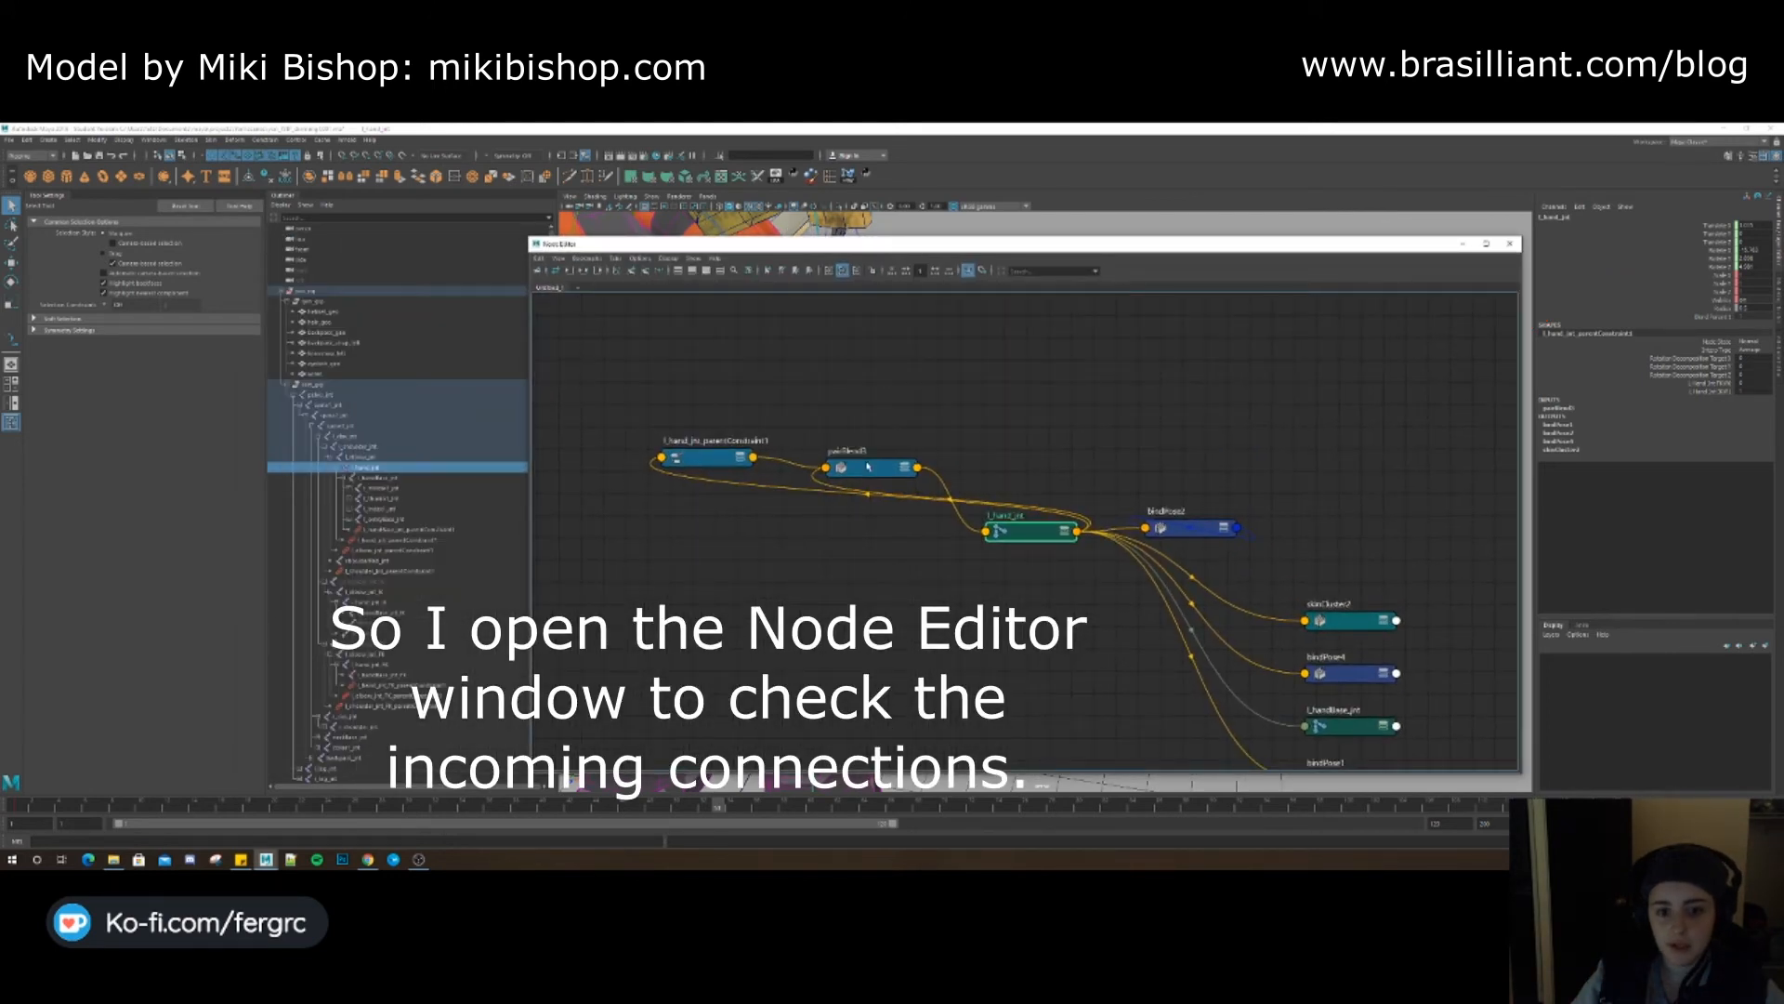
pyautogui.click(868, 466)
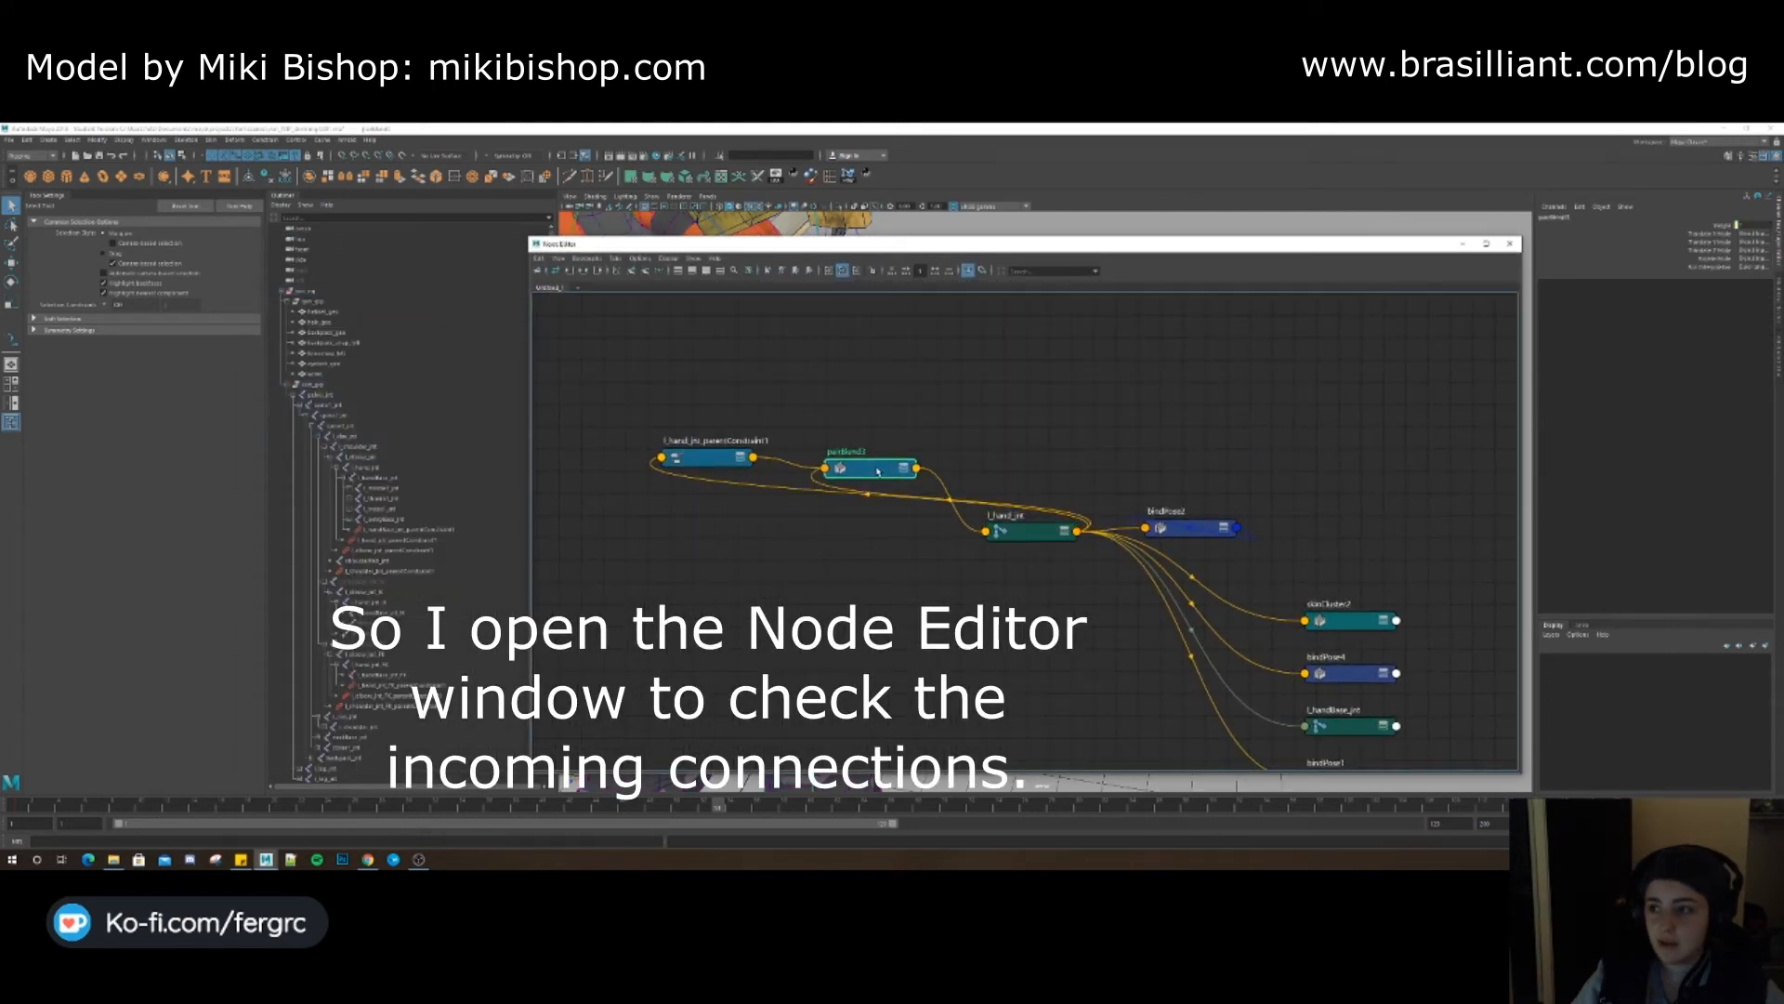
pyautogui.click(904, 469)
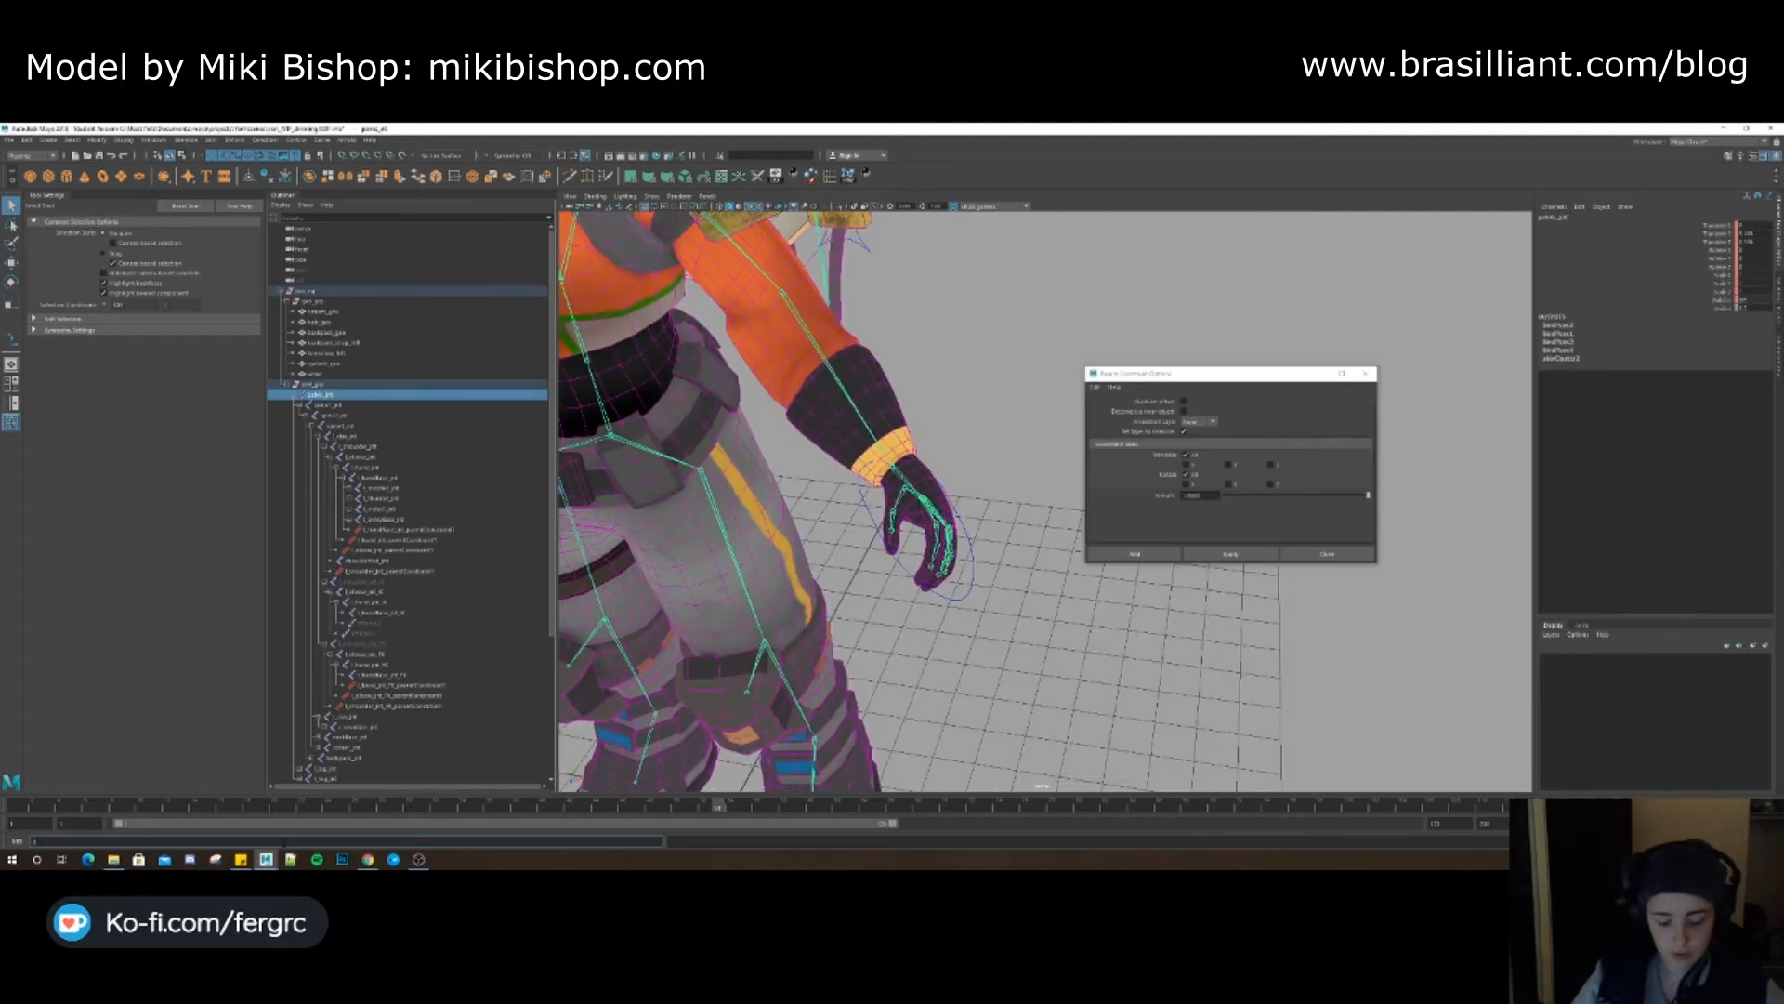
# Select the whole skeleton hierarchy from the root joint and delete its animation keys across the full timeline range
pyautogui.write('hi')
pyautogui.press('Return')
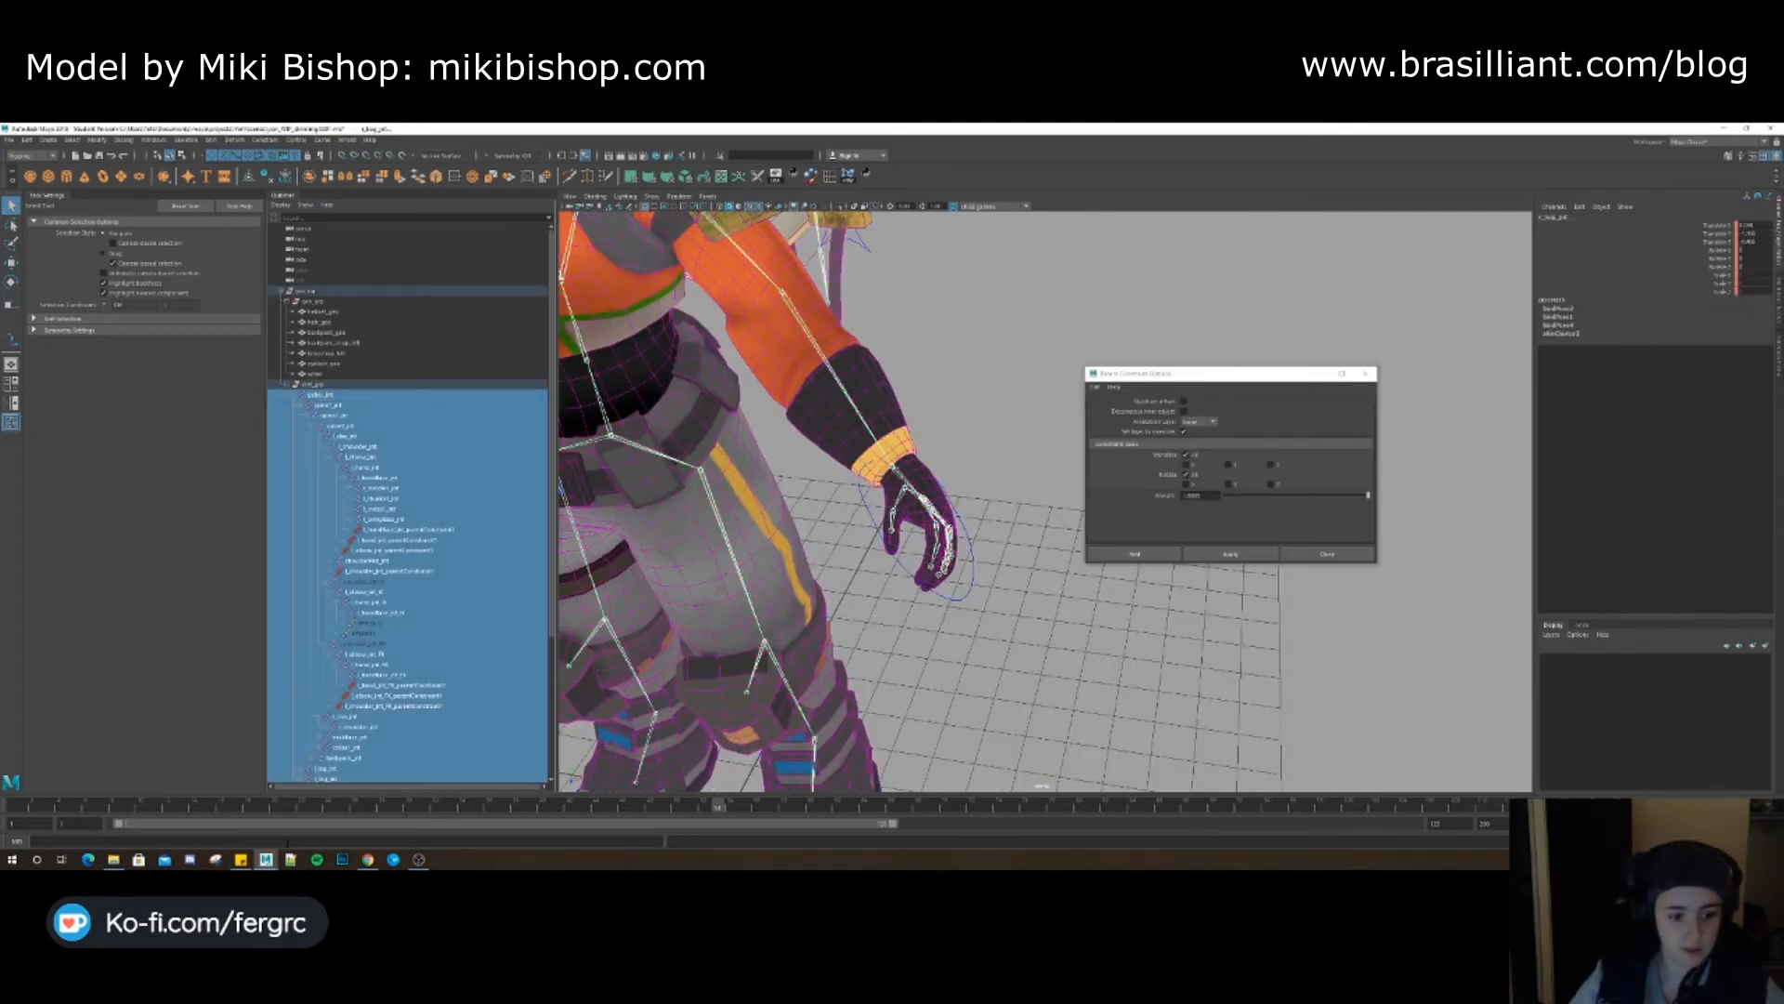
pyautogui.doubleClick(88, 806)
pyautogui.rightClick(88, 805)
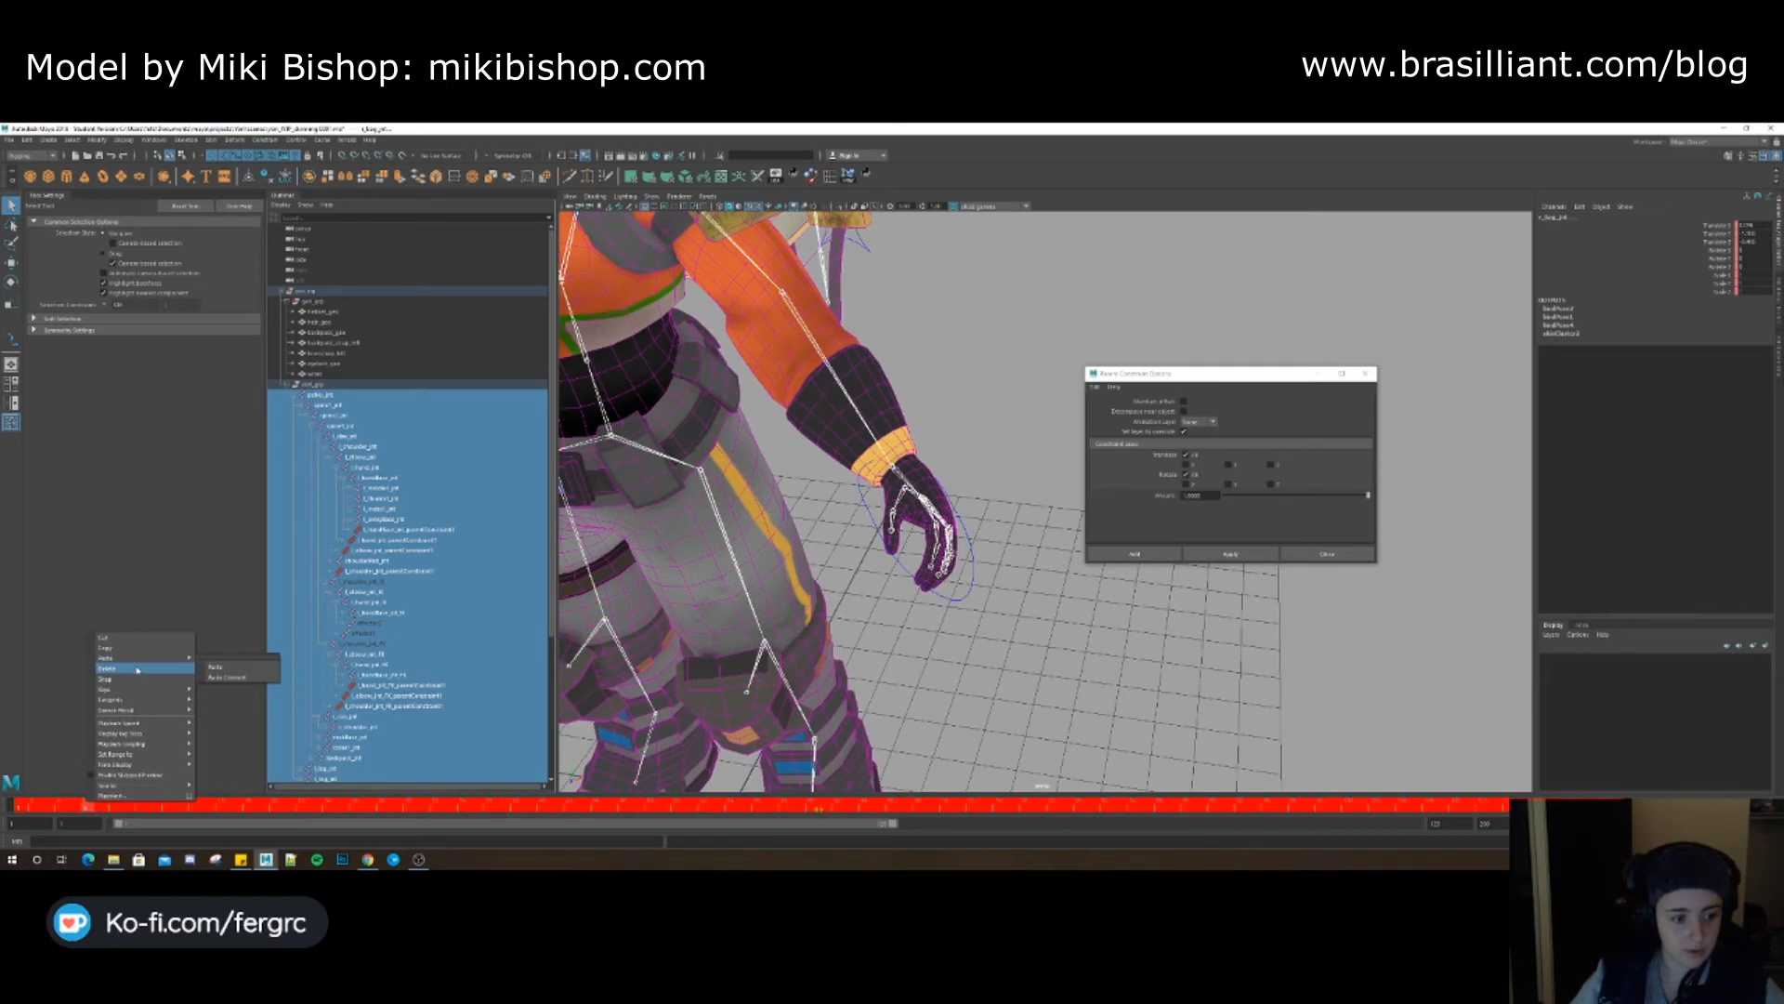
pyautogui.click(133, 670)
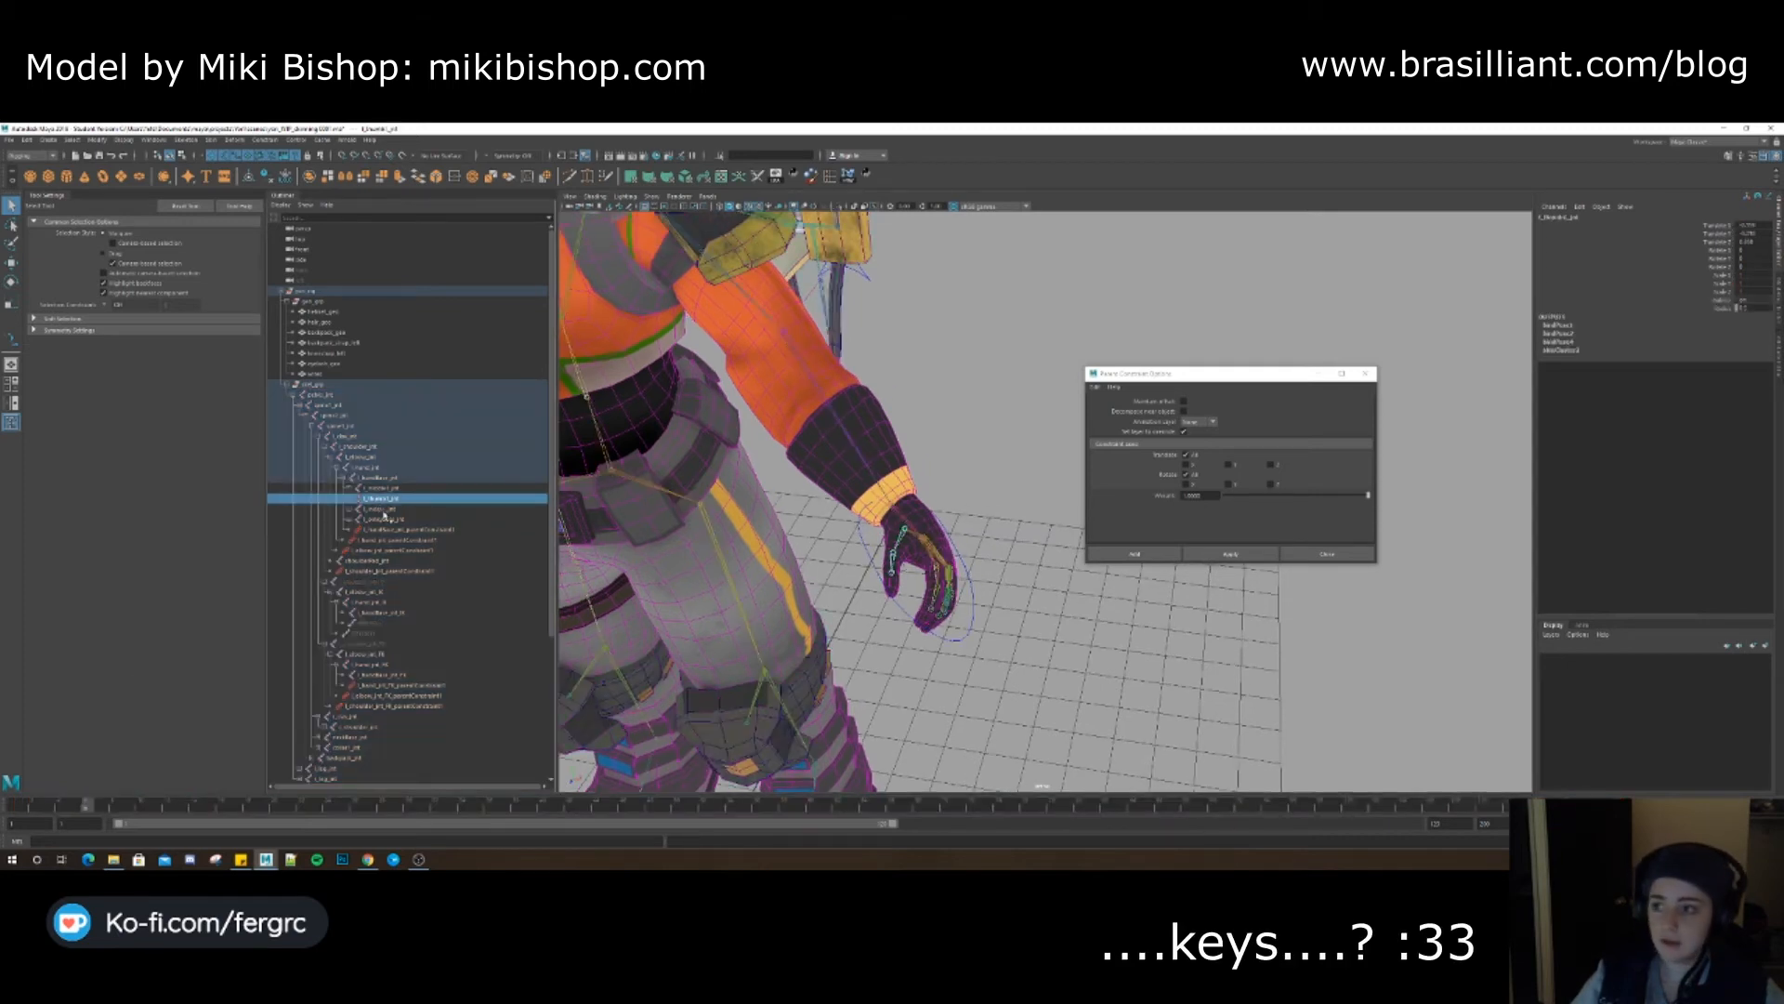
# Snap the new control curve to the left hand joint using a temporary parent constraint, and delete that constraint
pyautogui.click(389, 467)
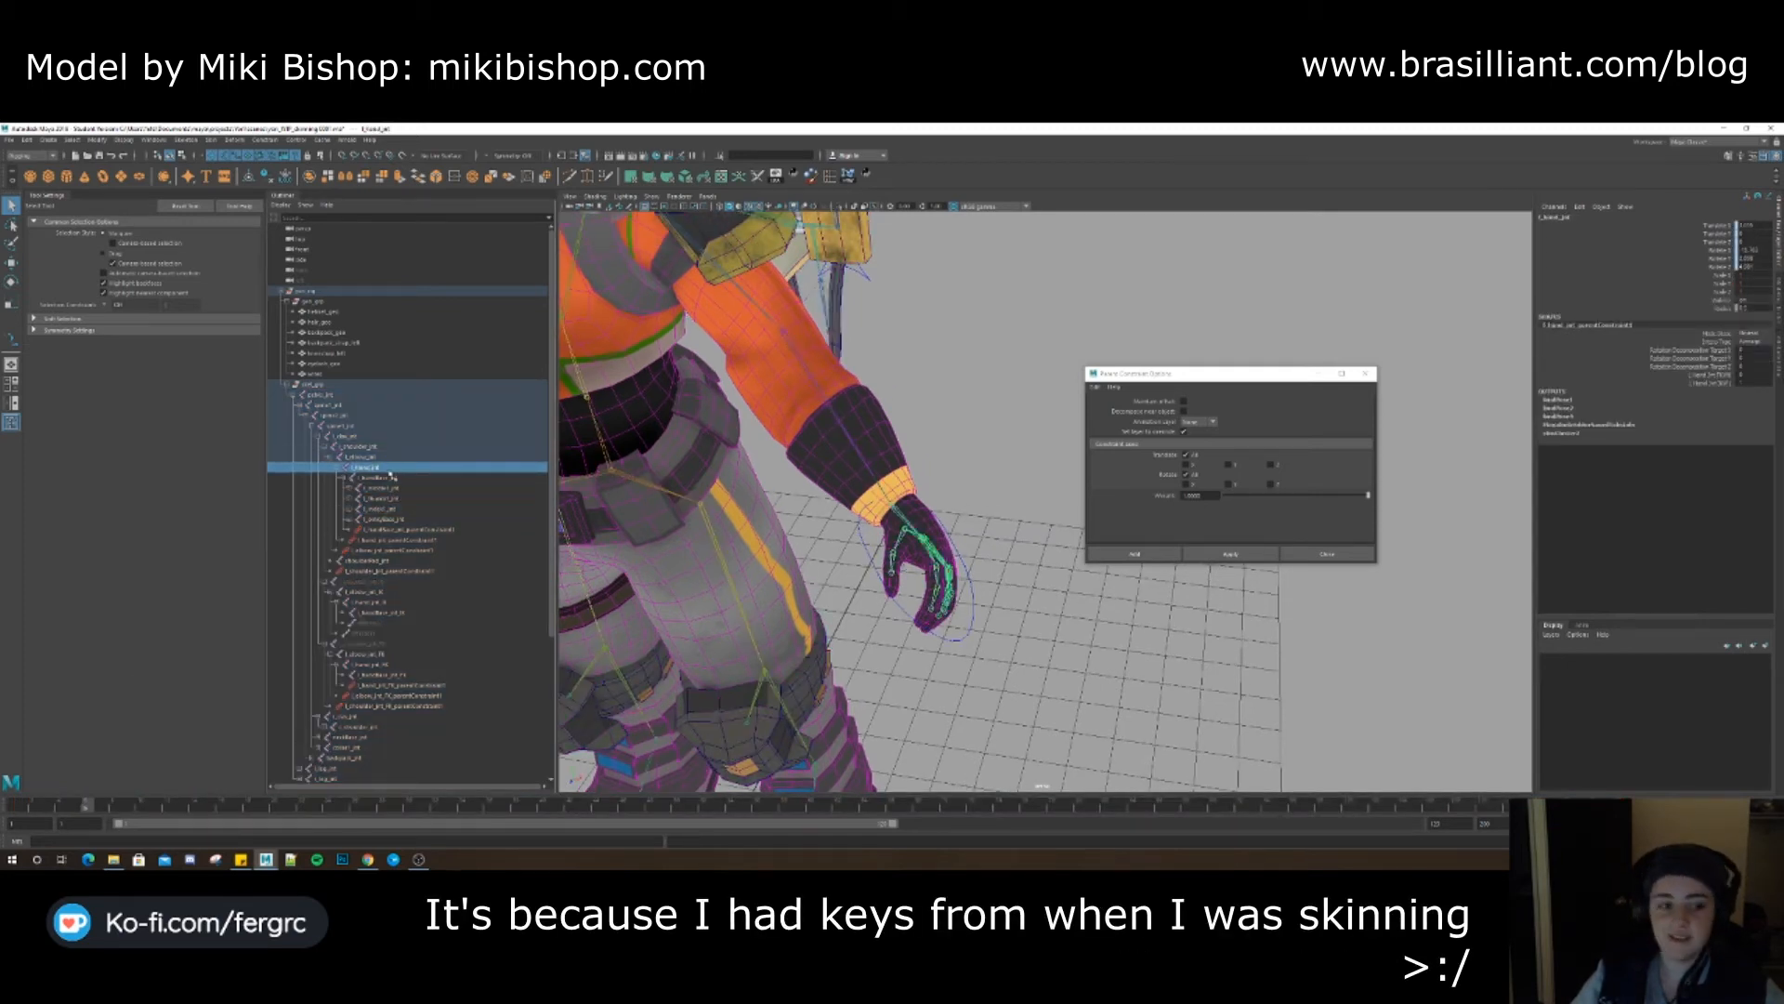
pyautogui.keyDown('alt'); pyautogui.moveTo(864, 541); pyautogui.dragTo(818, 632); pyautogui.keyUp('alt')
pyautogui.click(849, 485)
pyautogui.click(920, 476)
pyautogui.keyDown('alt'); pyautogui.moveTo(920, 476); pyautogui.dragTo(845, 568); pyautogui.keyUp('alt')
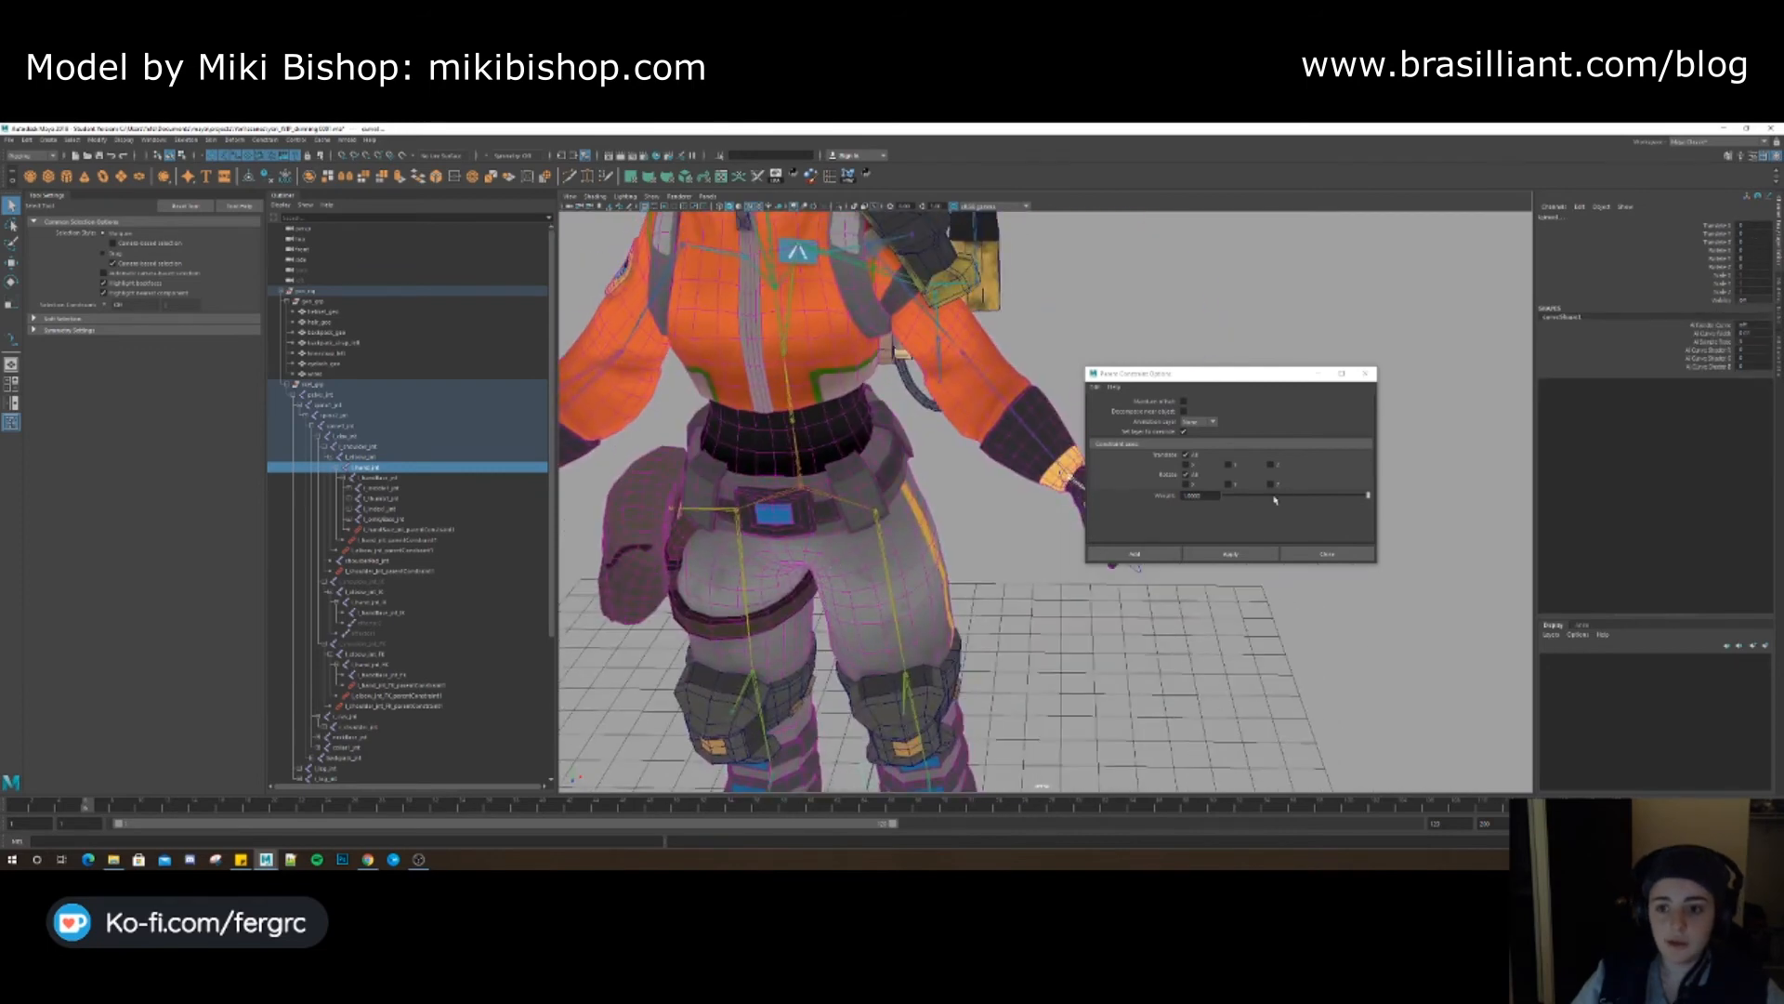
pyautogui.click(1230, 554)
pyautogui.click(323, 758)
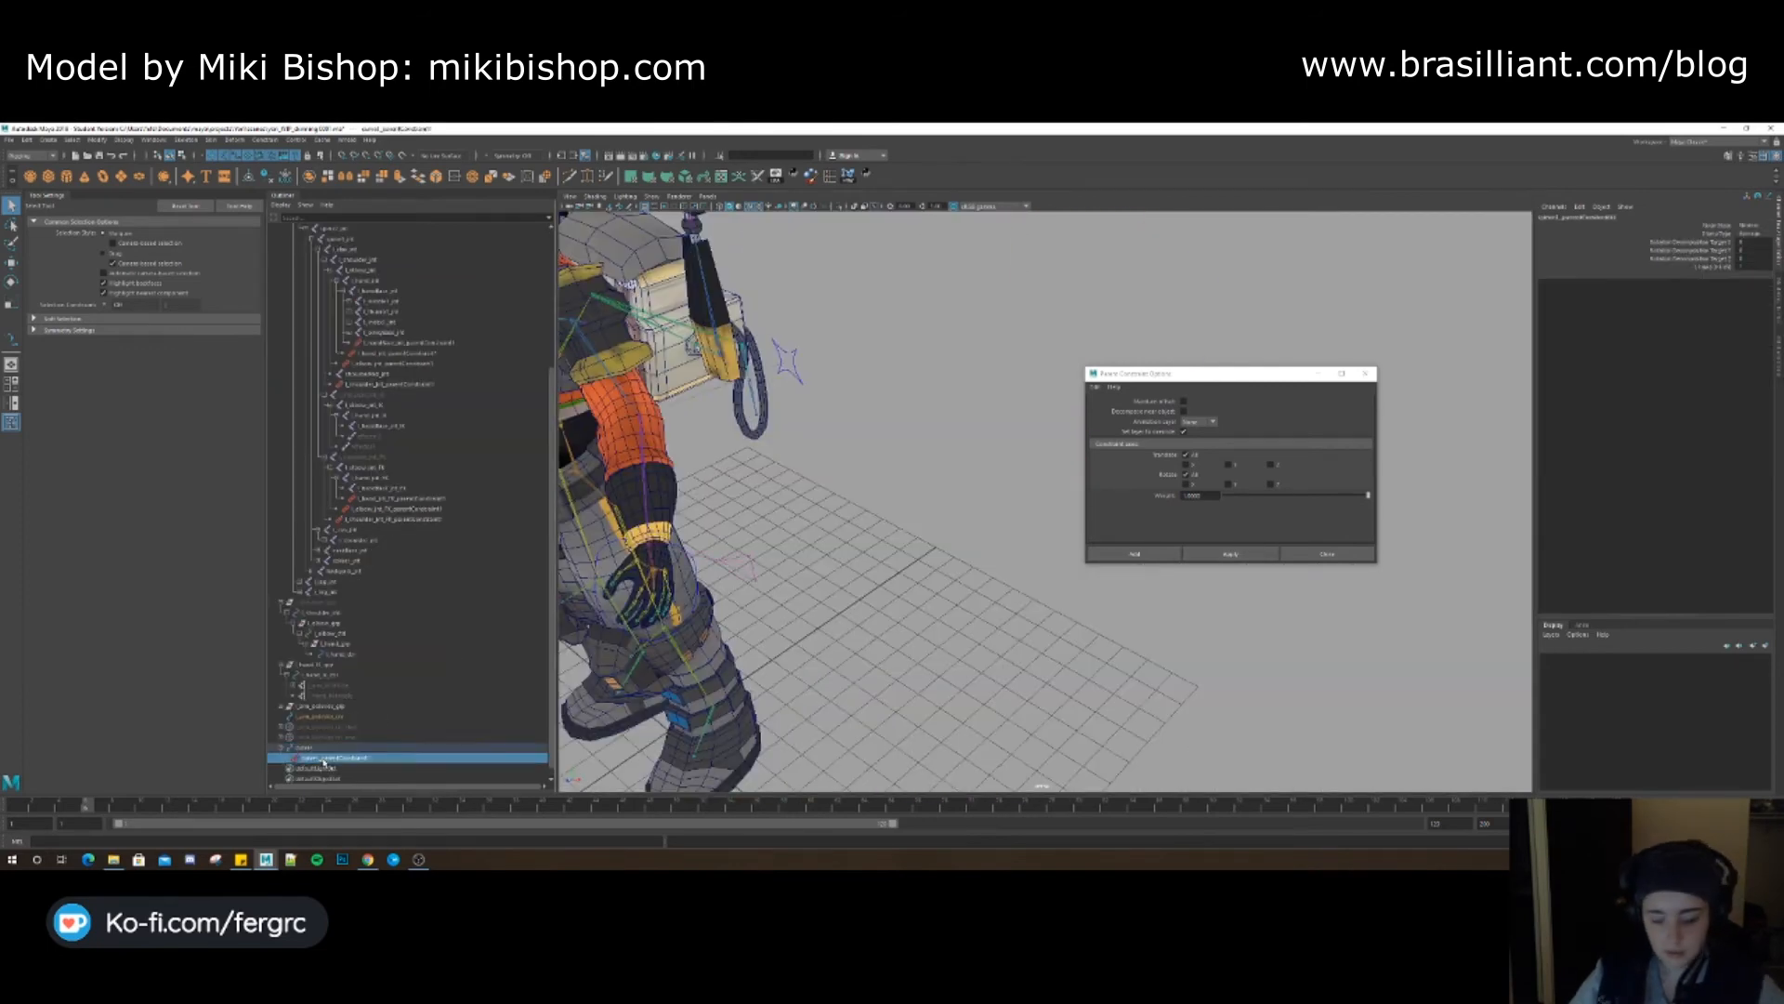
# Rename the snapped control curve as l_FKIK_Switch_ctrl
pyautogui.click(317, 748)
pyautogui.doubleClick(317, 748)
pyautogui.press('BackSpace')
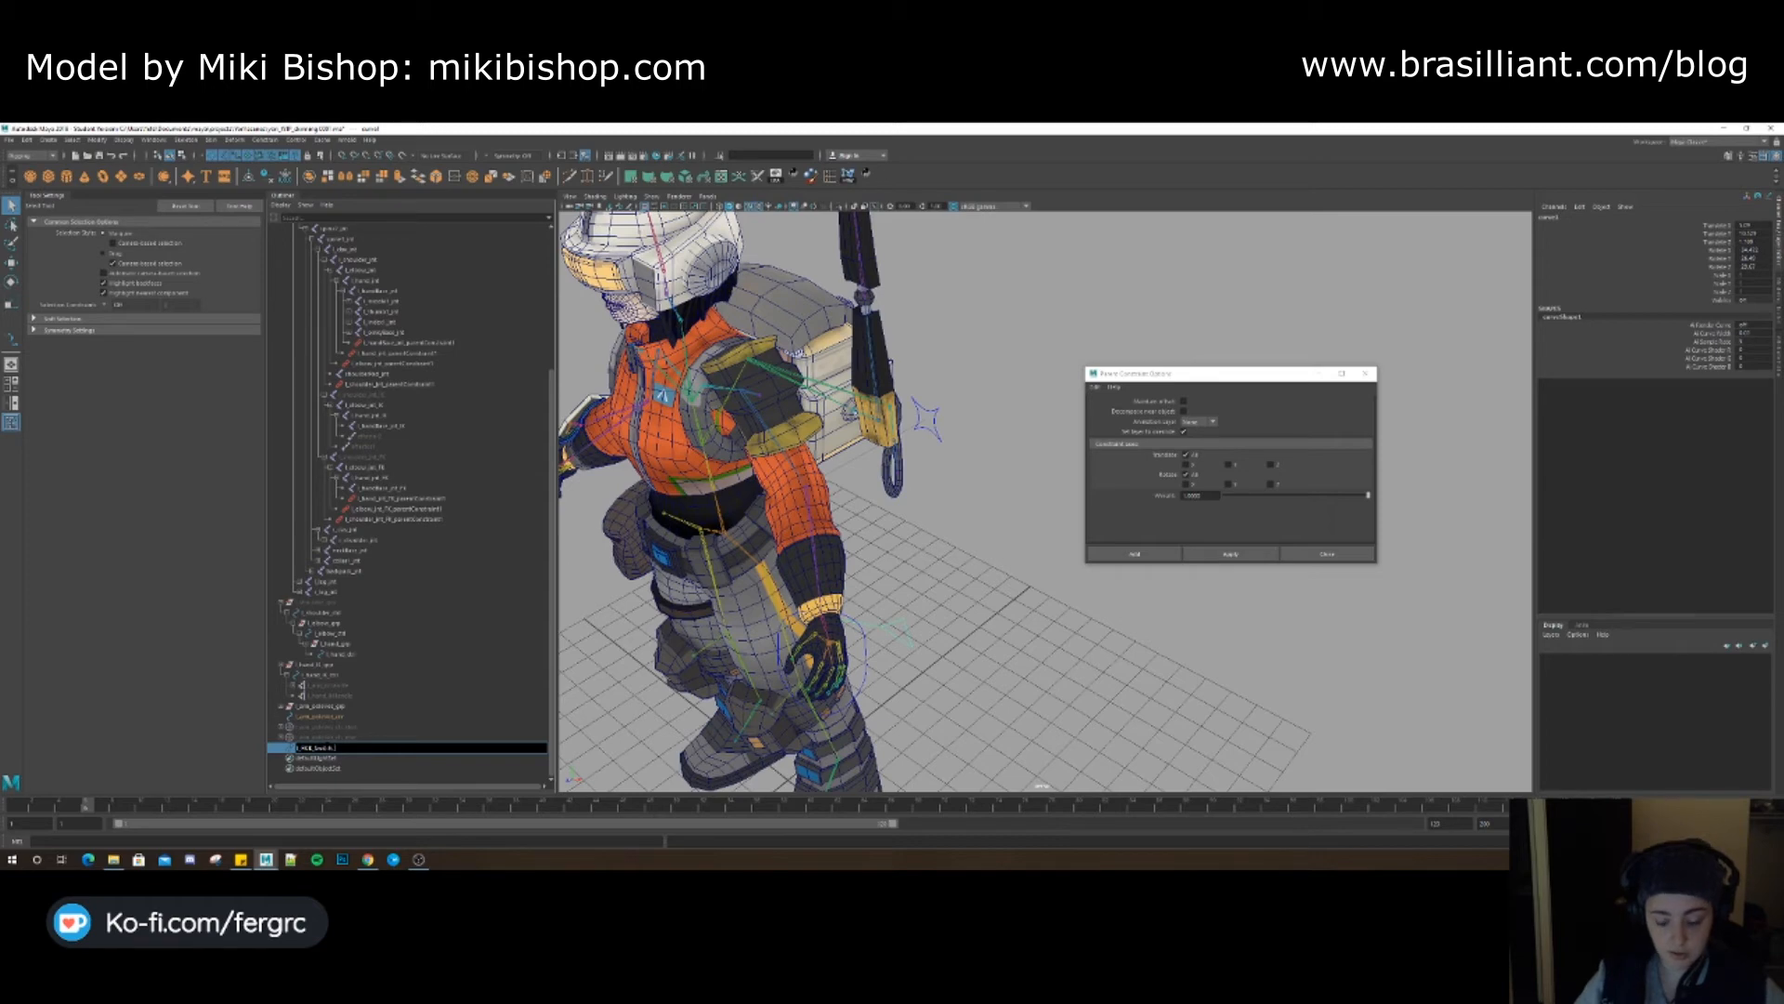
pyautogui.press('Return')
# Select the switch curve's control vertices and rotate and adjust them so the shape extends away from the wrist
pyautogui.moveTo(777, 577)
pyautogui.keyDown('alt'); pyautogui.mouseDown()
pyautogui.moveTo(803, 560)
pyautogui.moveTo(757, 581)
pyautogui.moveTo(809, 587)
pyautogui.mouseUp(); pyautogui.keyUp('alt')
pyautogui.click(182, 156)
pyautogui.moveTo(980, 580)
pyautogui.mouseDown()
pyautogui.moveTo(825, 678)
pyautogui.moveTo(751, 679)
pyautogui.moveTo(790, 647)
pyautogui.mouseUp()
pyautogui.press('e')
pyautogui.press('j')
pyautogui.moveTo(853, 523)
pyautogui.mouseDown()
pyautogui.moveTo(777, 555)
pyautogui.moveTo(929, 532)
pyautogui.moveTo(868, 549)
pyautogui.mouseUp()
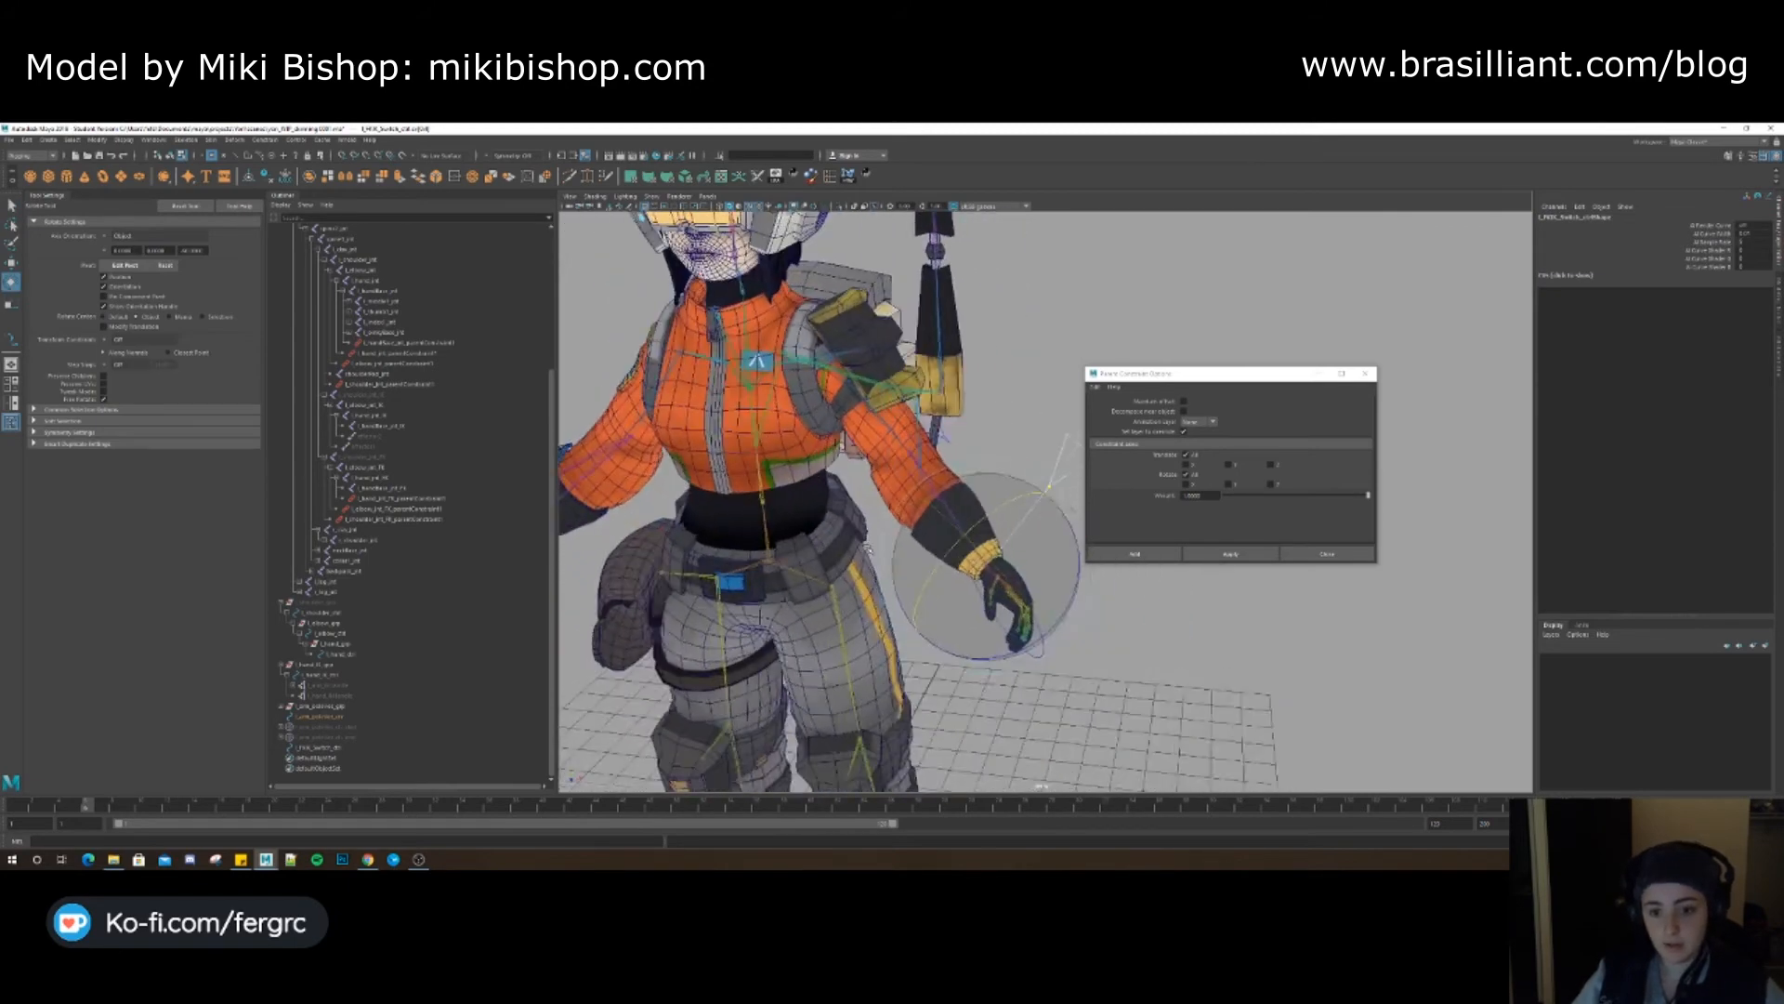
pyautogui.keyDown('alt'); pyautogui.moveTo(961, 522); pyautogui.dragTo(899, 538, button='middle'); pyautogui.keyUp('alt')
pyautogui.keyDown('alt'); pyautogui.moveTo(898, 538); pyautogui.dragTo(876, 660); pyautogui.keyUp('alt')
pyautogui.press('r')
pyautogui.press('q')
pyautogui.press('w')
pyautogui.press('r')
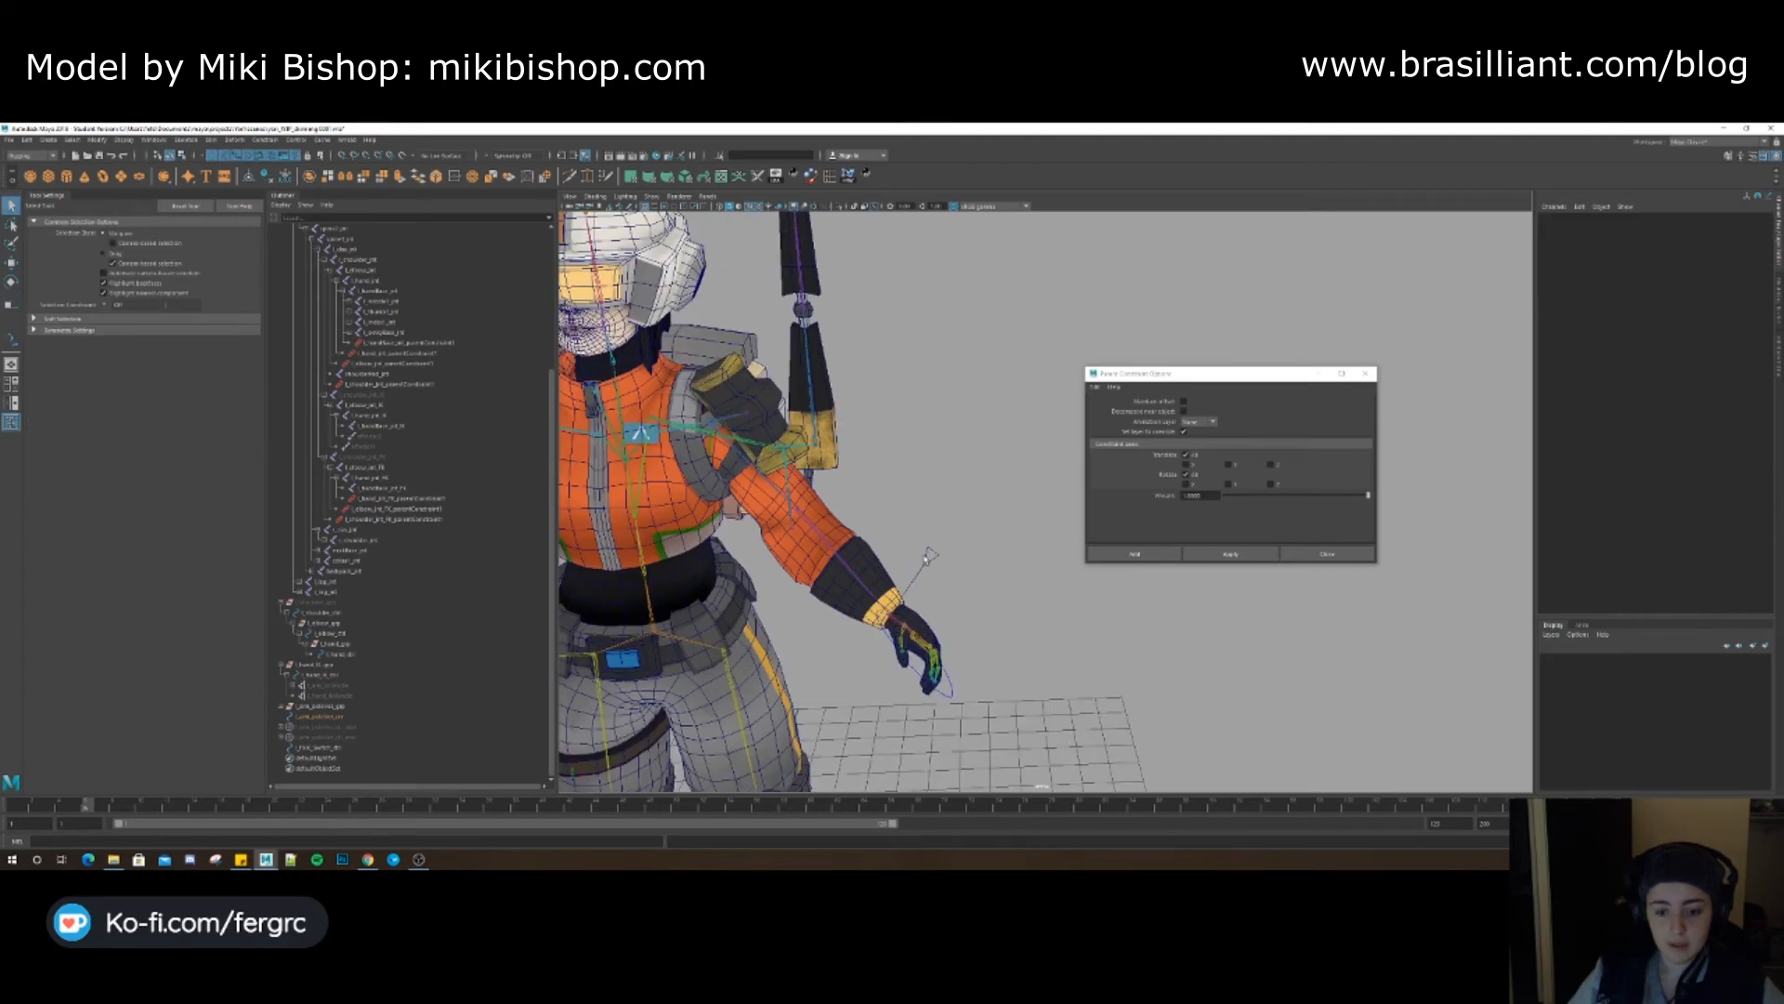
# Create an offset group above the FK/IK switch control and select that group
pyautogui.click(927, 552)
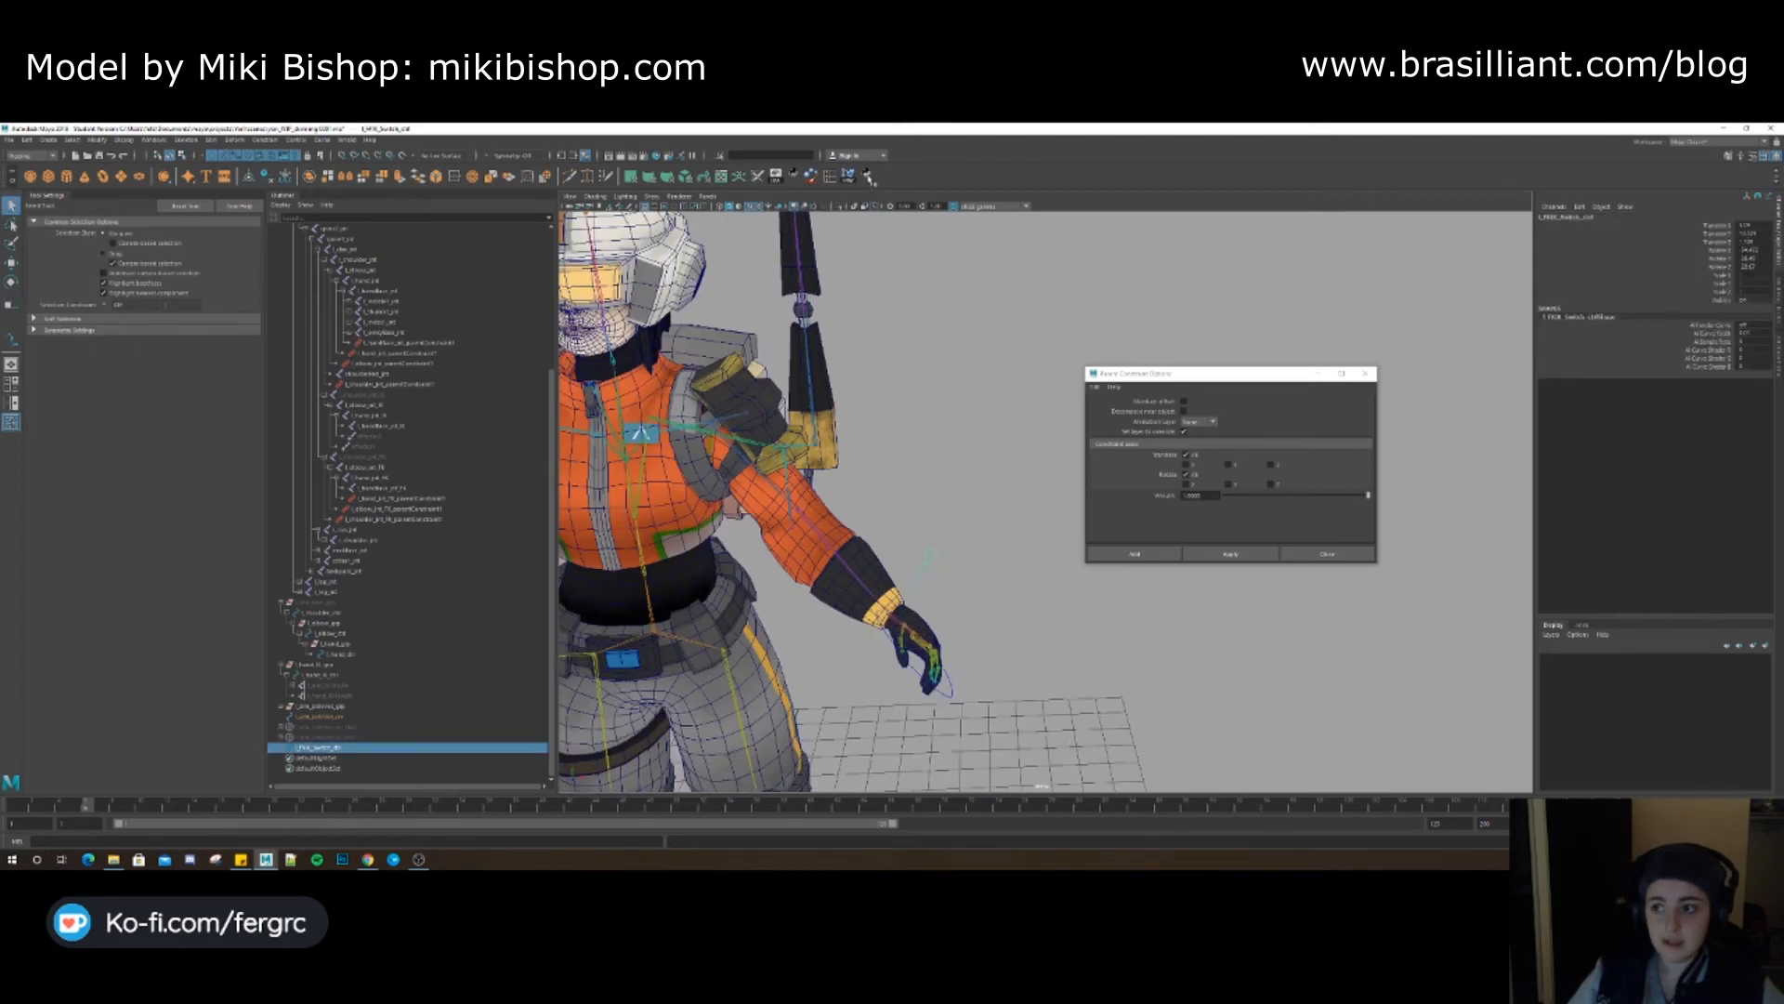
pyautogui.click(867, 175)
pyautogui.keyDown('alt'); pyautogui.moveTo(817, 521); pyautogui.dragTo(844, 459, button='middle'); pyautogui.keyUp('alt')
pyautogui.click(281, 748)
pyautogui.click(319, 748)
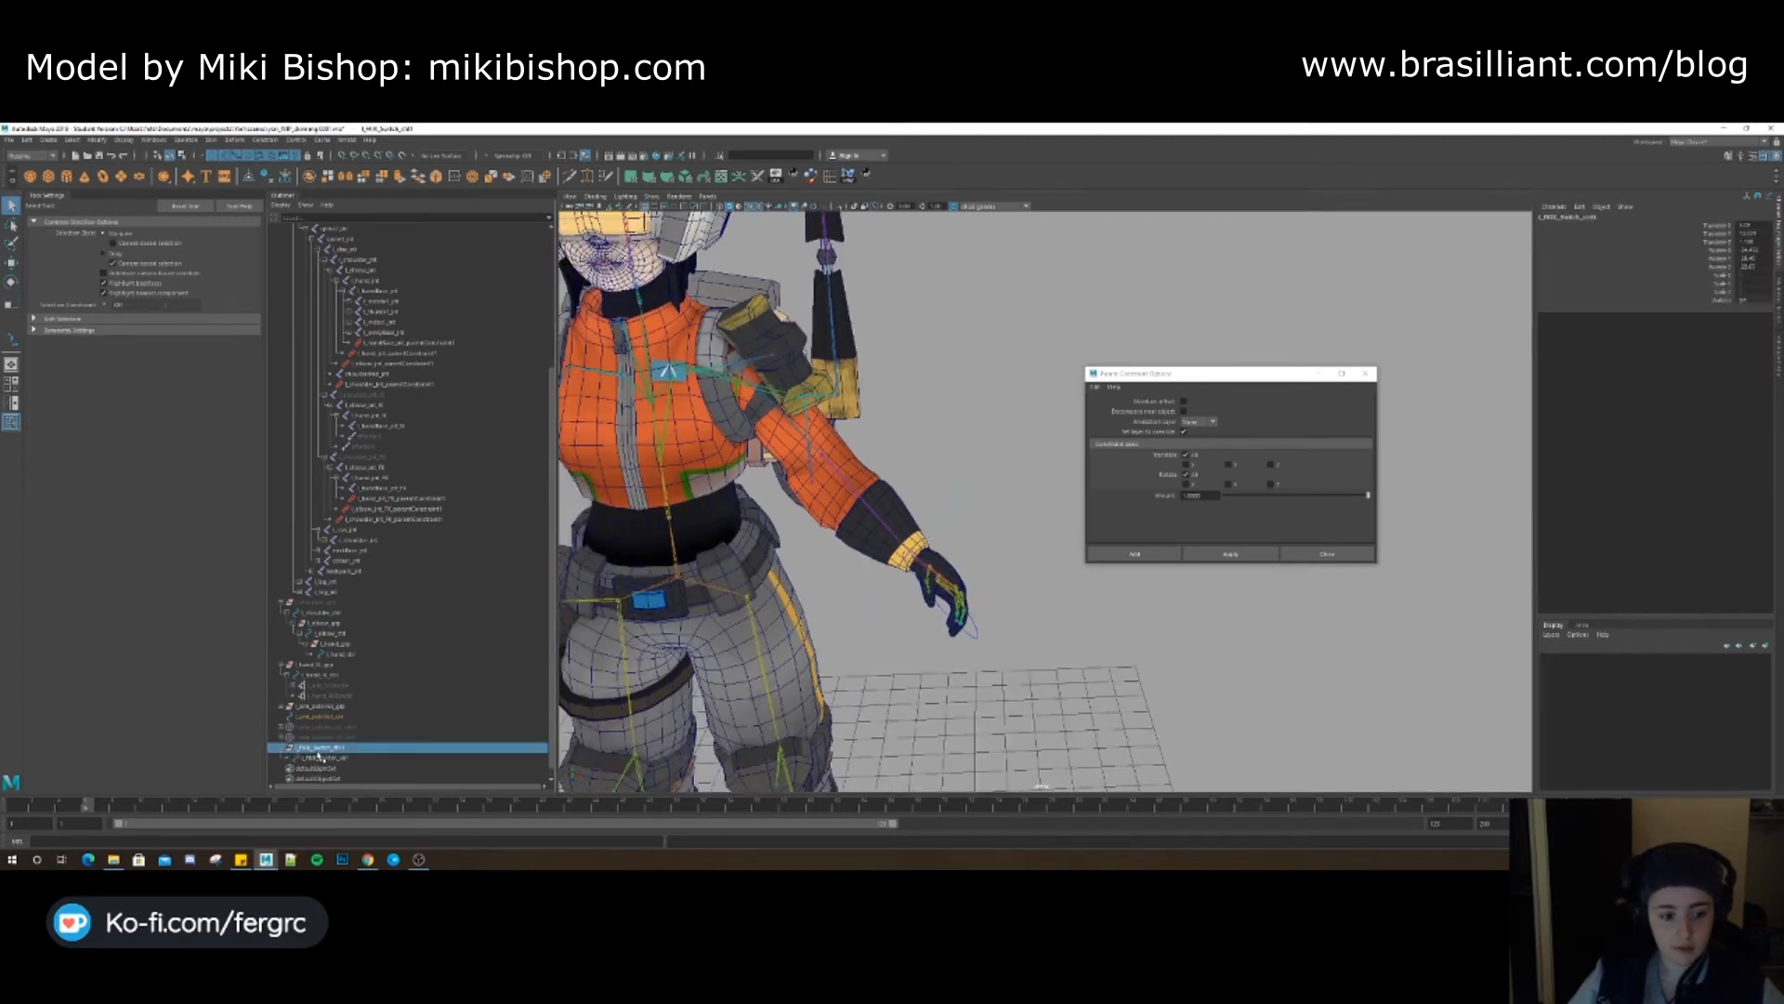
# Parent constrain the switch control's offset group to the left hand joint
pyautogui.keyDown('alt'); pyautogui.moveTo(879, 442); pyautogui.dragTo(861, 497, button='middle'); pyautogui.keyUp('alt')
pyautogui.keyDown('alt'); pyautogui.moveTo(861, 498); pyautogui.dragTo(855, 506); pyautogui.keyUp('alt')
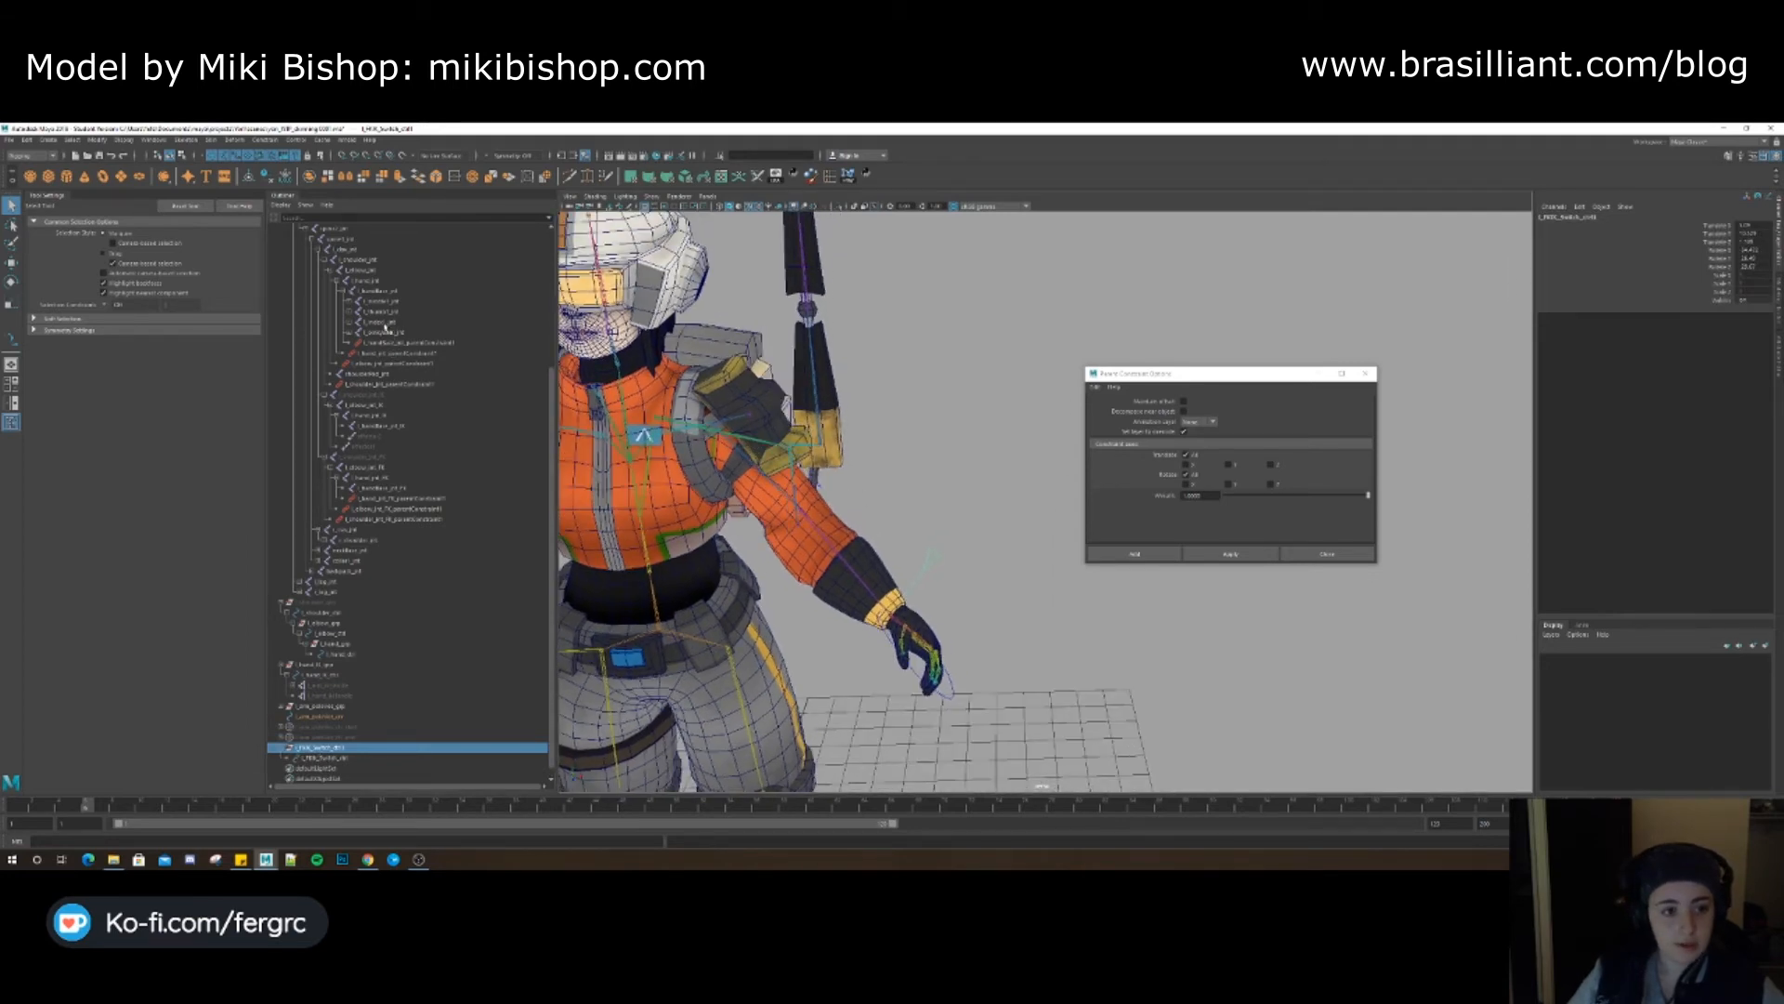
pyautogui.click(368, 281)
pyautogui.keyDown('ctrl'); pyautogui.click(322, 748); pyautogui.keyUp('ctrl')
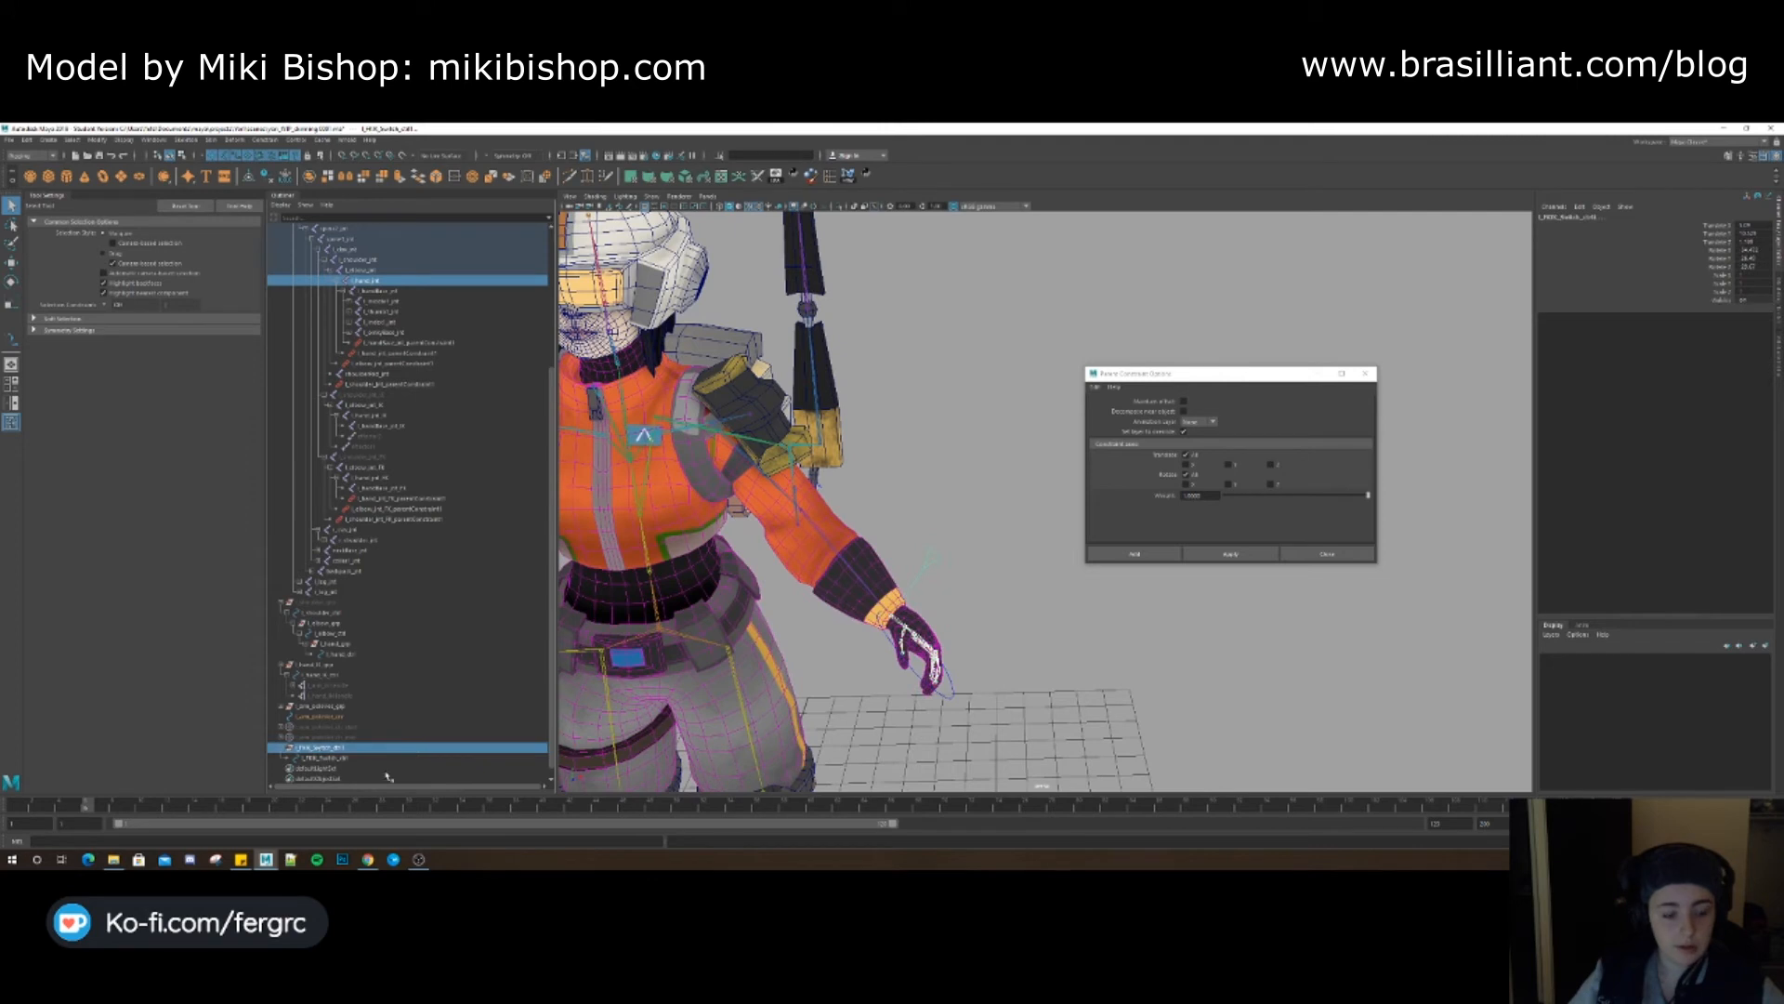
pyautogui.click(1231, 553)
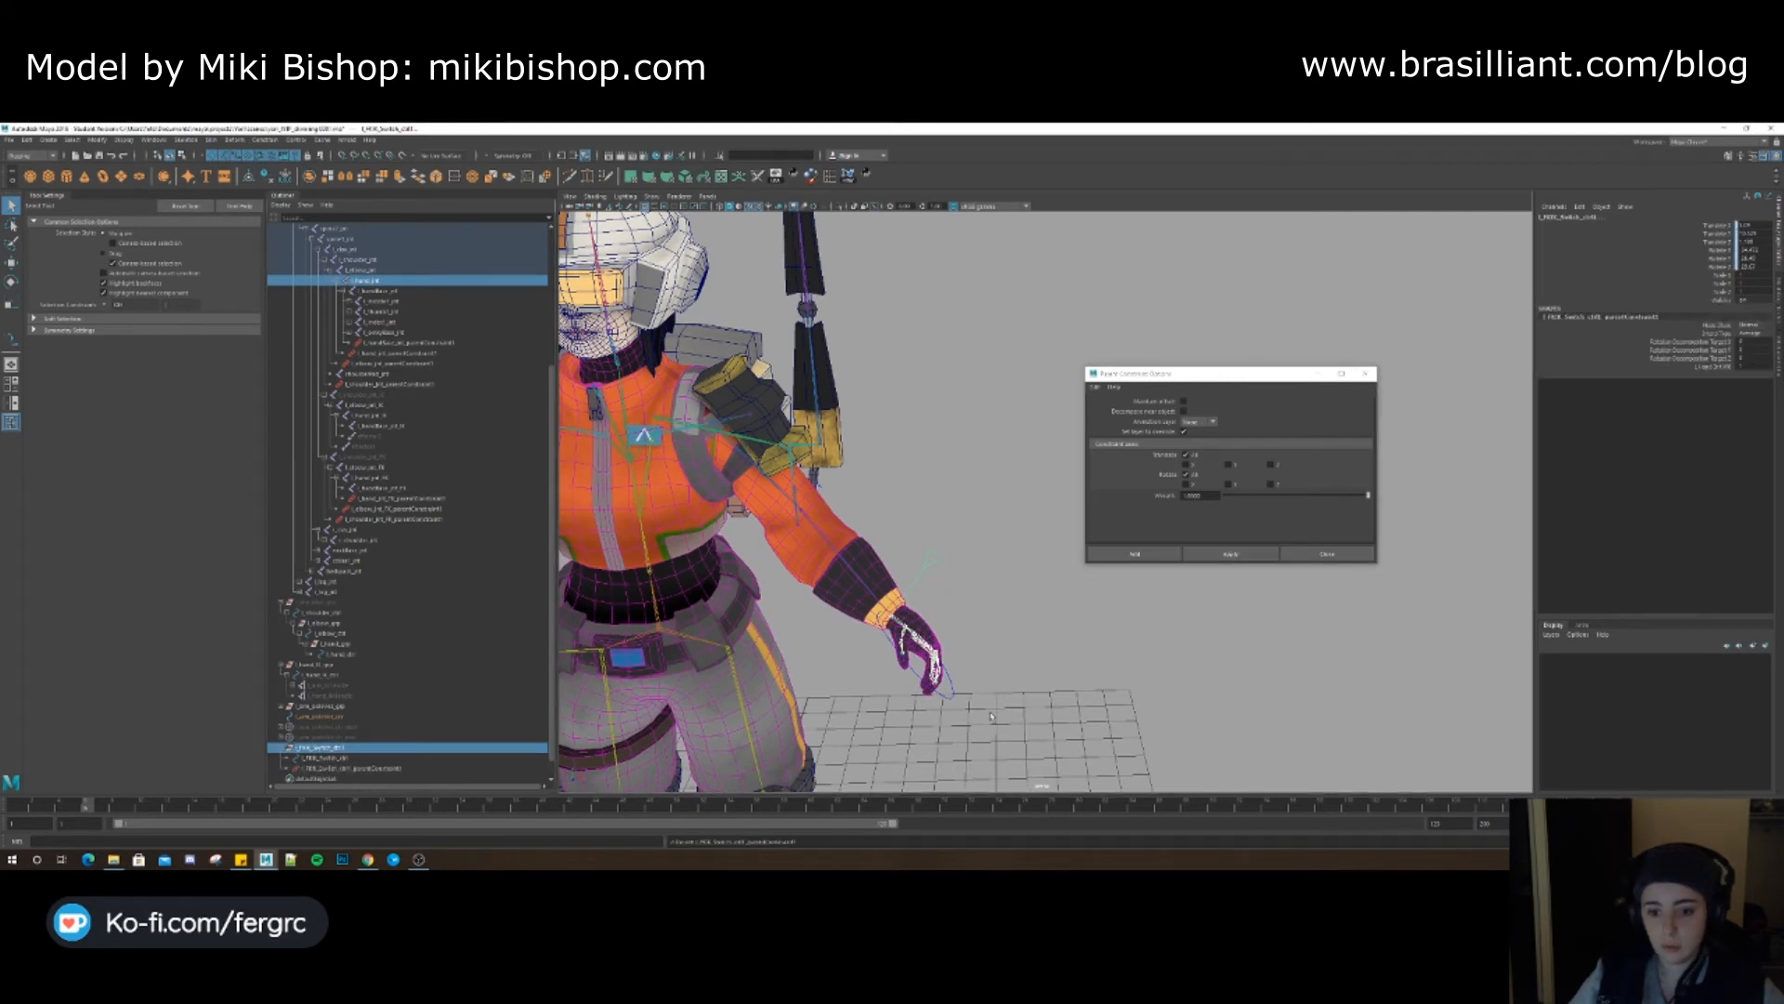
# Test the switch control's constraint by moving the left hand IK control, and undo the move
pyautogui.keyDown('alt'); pyautogui.moveTo(1007, 595); pyautogui.dragTo(1019, 540, button='middle'); pyautogui.keyUp('alt')
pyautogui.click(1013, 549)
pyautogui.click(901, 587)
pyautogui.press('w')
pyautogui.moveTo(914, 577); pyautogui.dragTo(874, 520)
pyautogui.hotkey('ctrl', 'z')
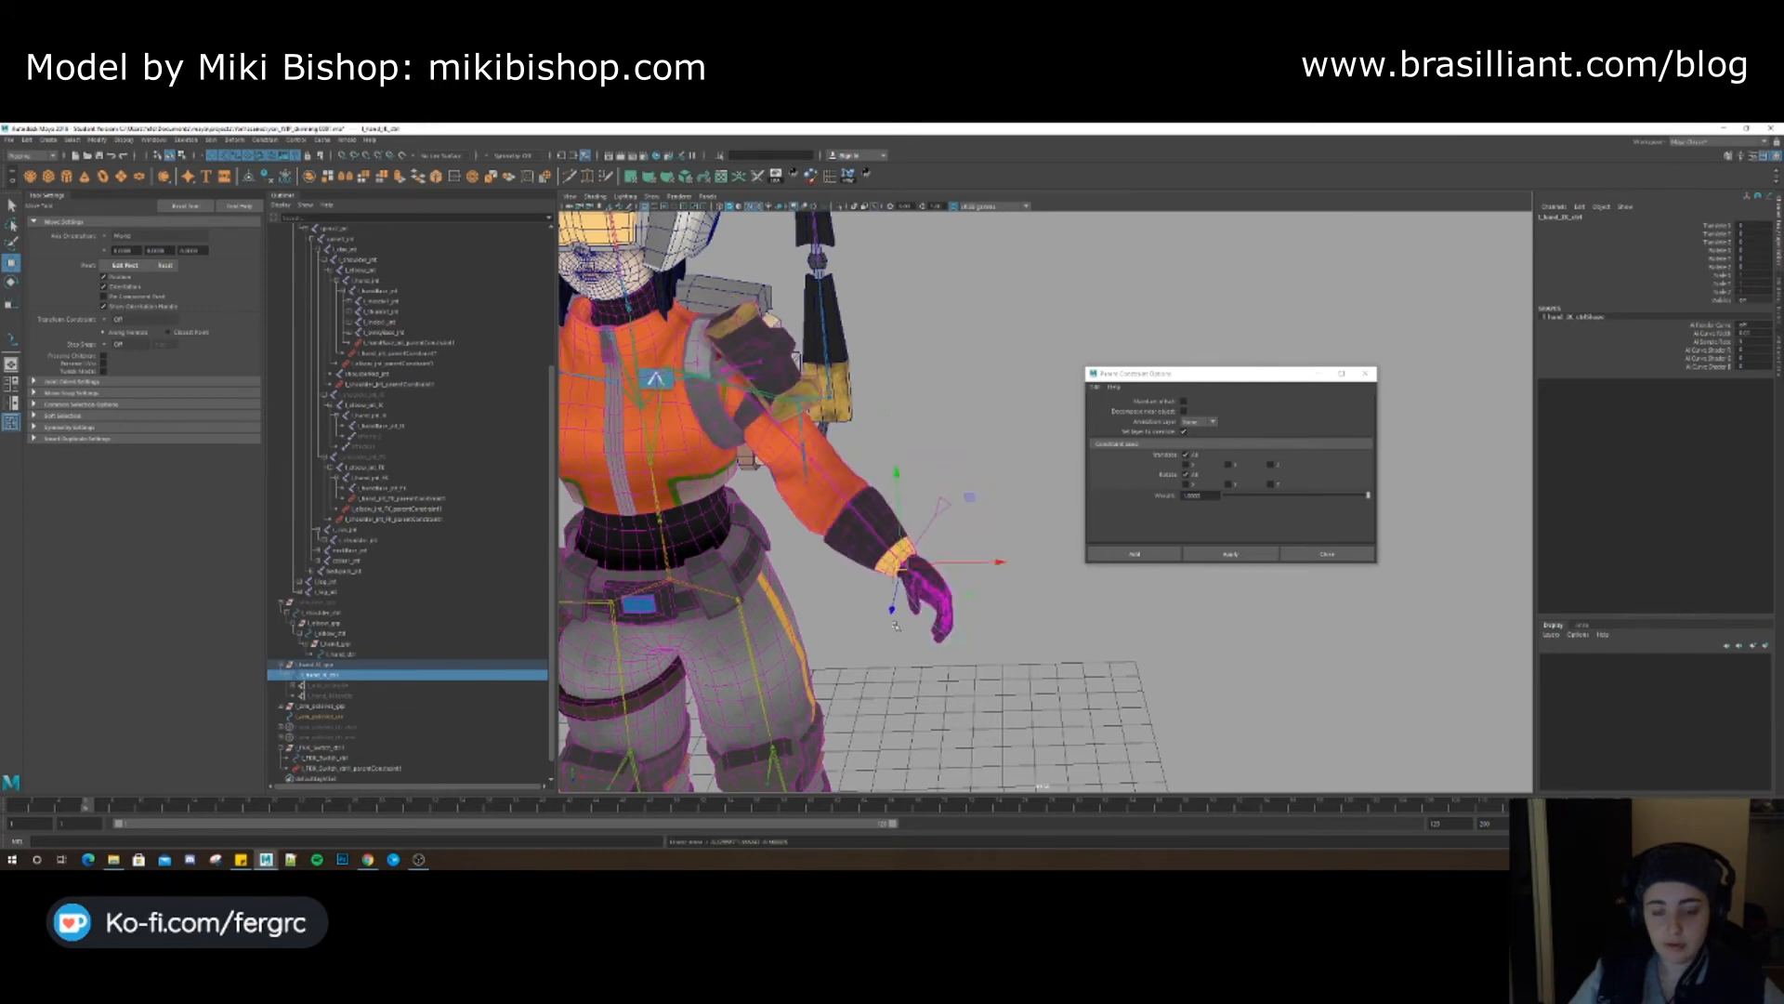
# Lock and hide all translate, rotate, scale and visibility channels of the FK/IK switch control
pyautogui.keyDown('alt'); pyautogui.moveTo(948, 576); pyautogui.dragTo(882, 549); pyautogui.keyUp('alt')
pyautogui.keyDown('alt'); pyautogui.moveTo(883, 548); pyautogui.dragTo(939, 577, button='right'); pyautogui.keyUp('alt')
pyautogui.keyDown('alt'); pyautogui.moveTo(939, 576); pyautogui.dragTo(956, 648, button='middle'); pyautogui.keyUp('alt')
pyautogui.keyDown('alt'); pyautogui.moveTo(956, 647); pyautogui.dragTo(988, 658); pyautogui.keyUp('alt')
pyautogui.click(990, 599)
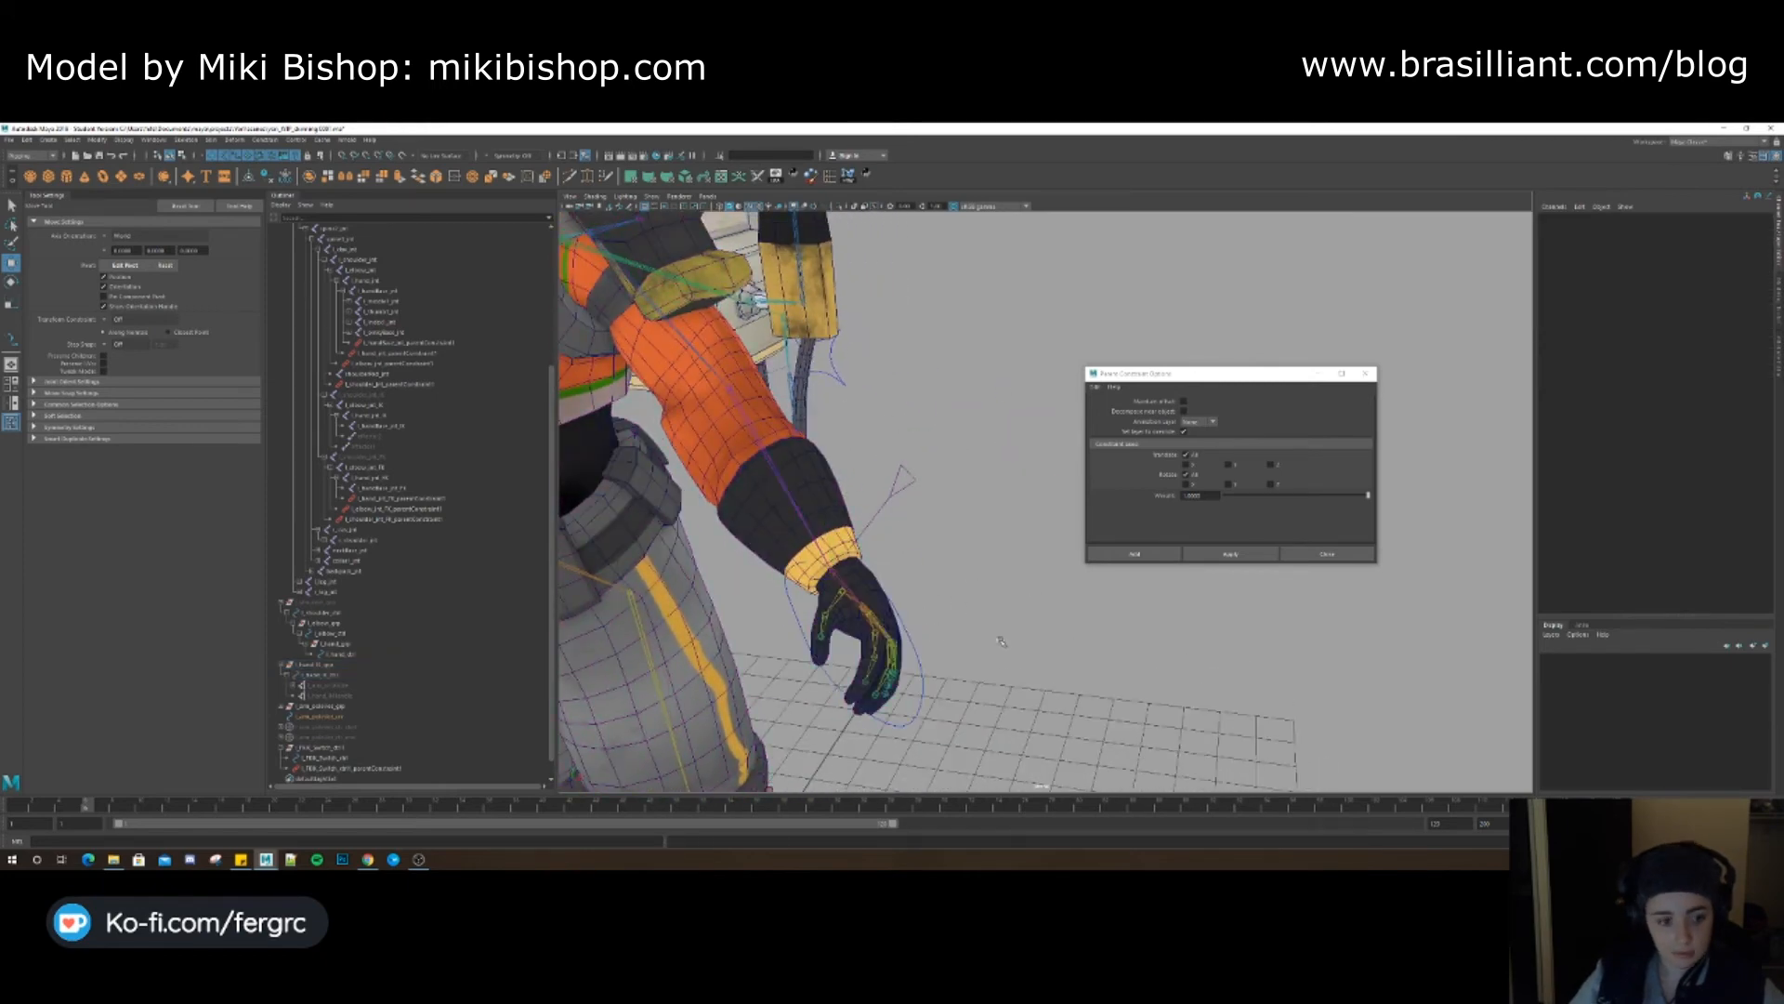
pyautogui.click(916, 491)
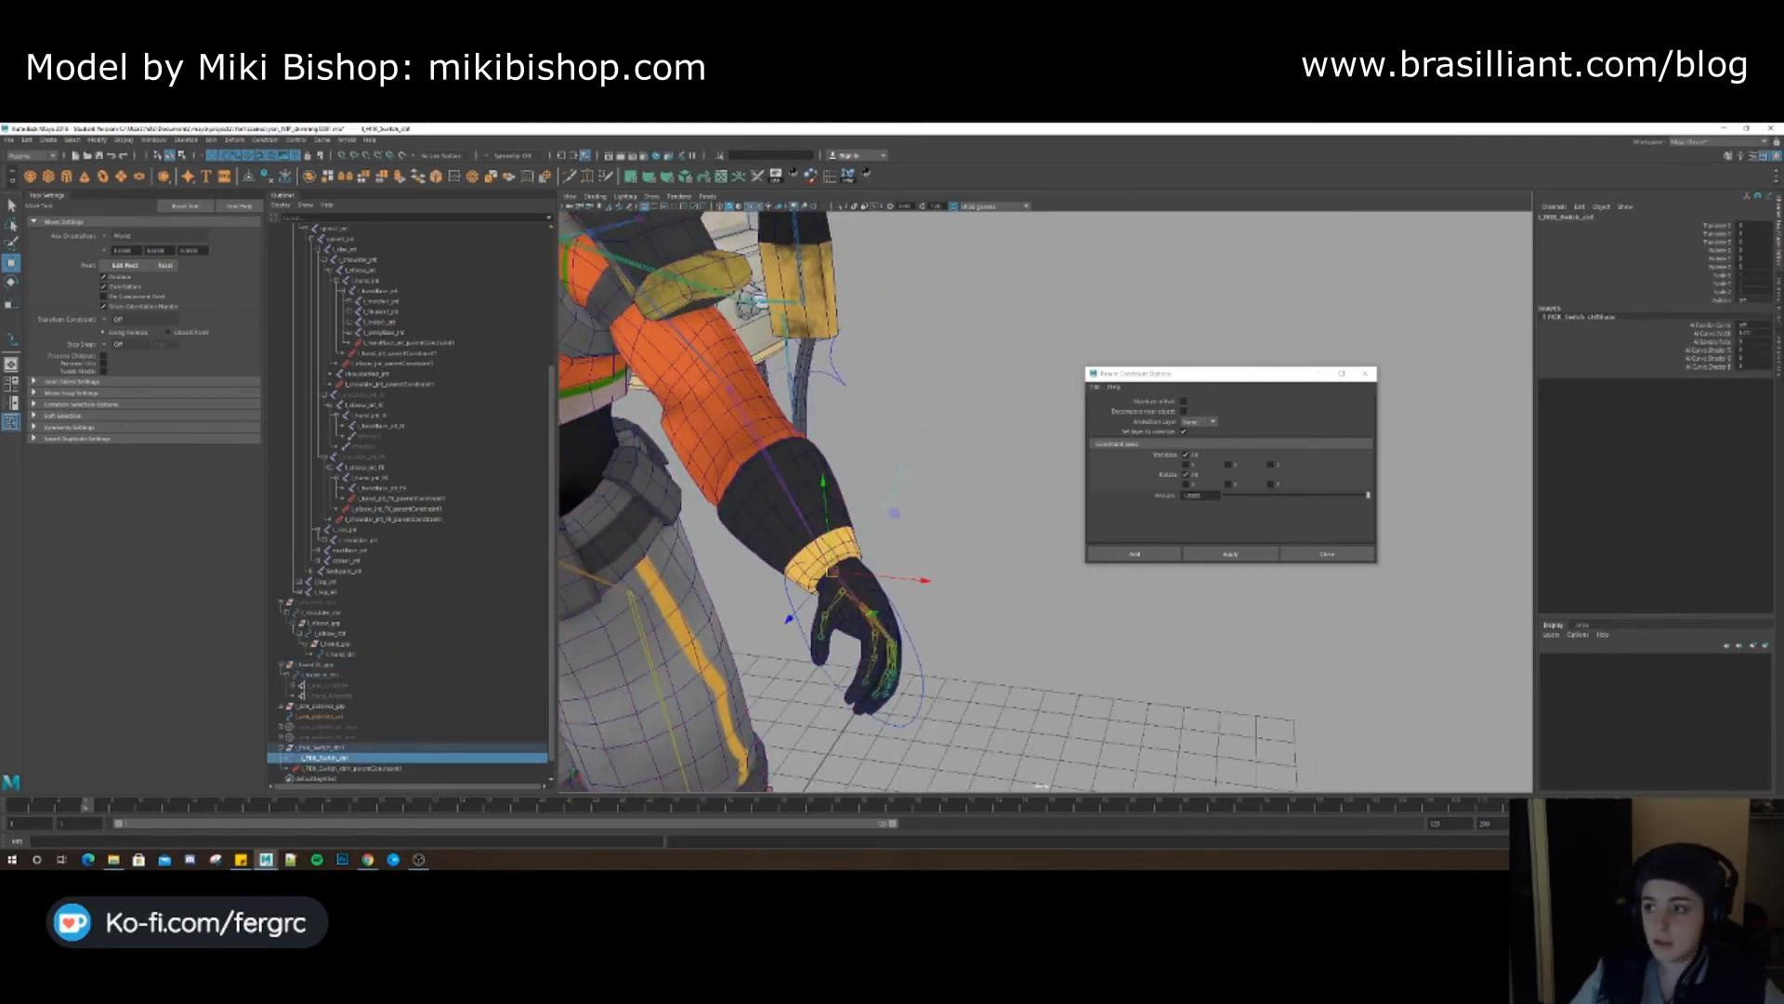
pyautogui.click(1778, 352)
pyautogui.click(1642, 548)
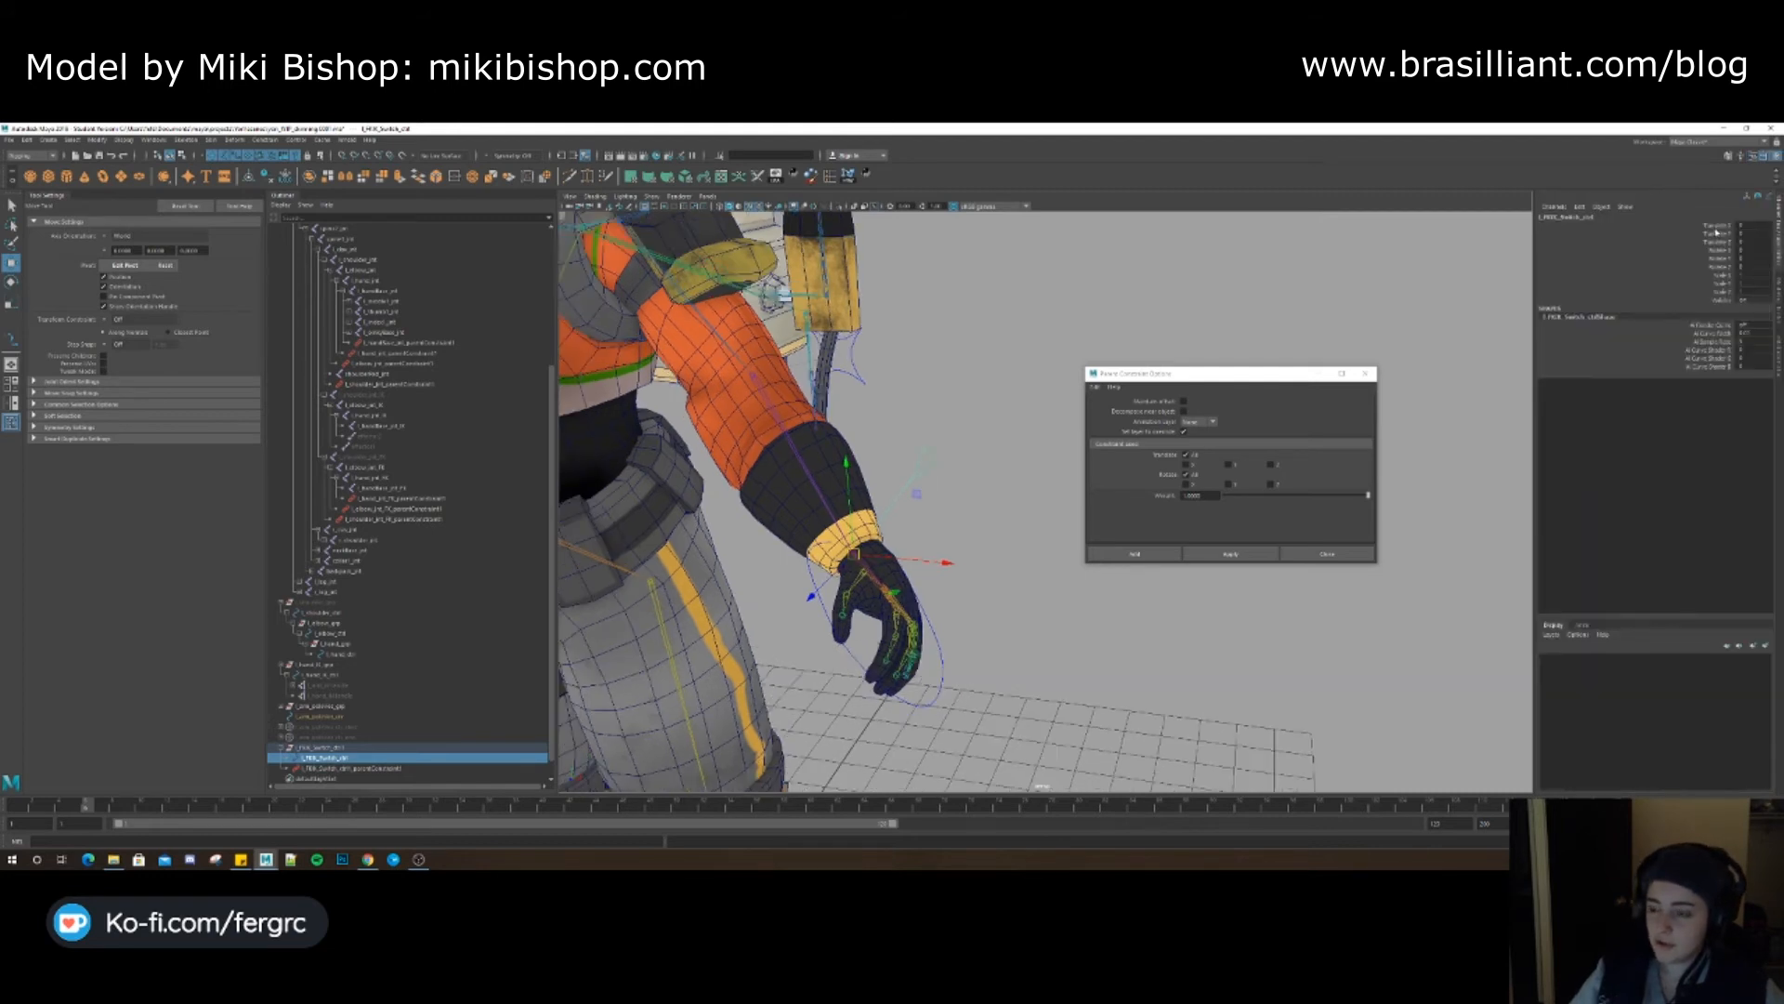
pyautogui.moveTo(1718, 231); pyautogui.dragTo(1722, 293)
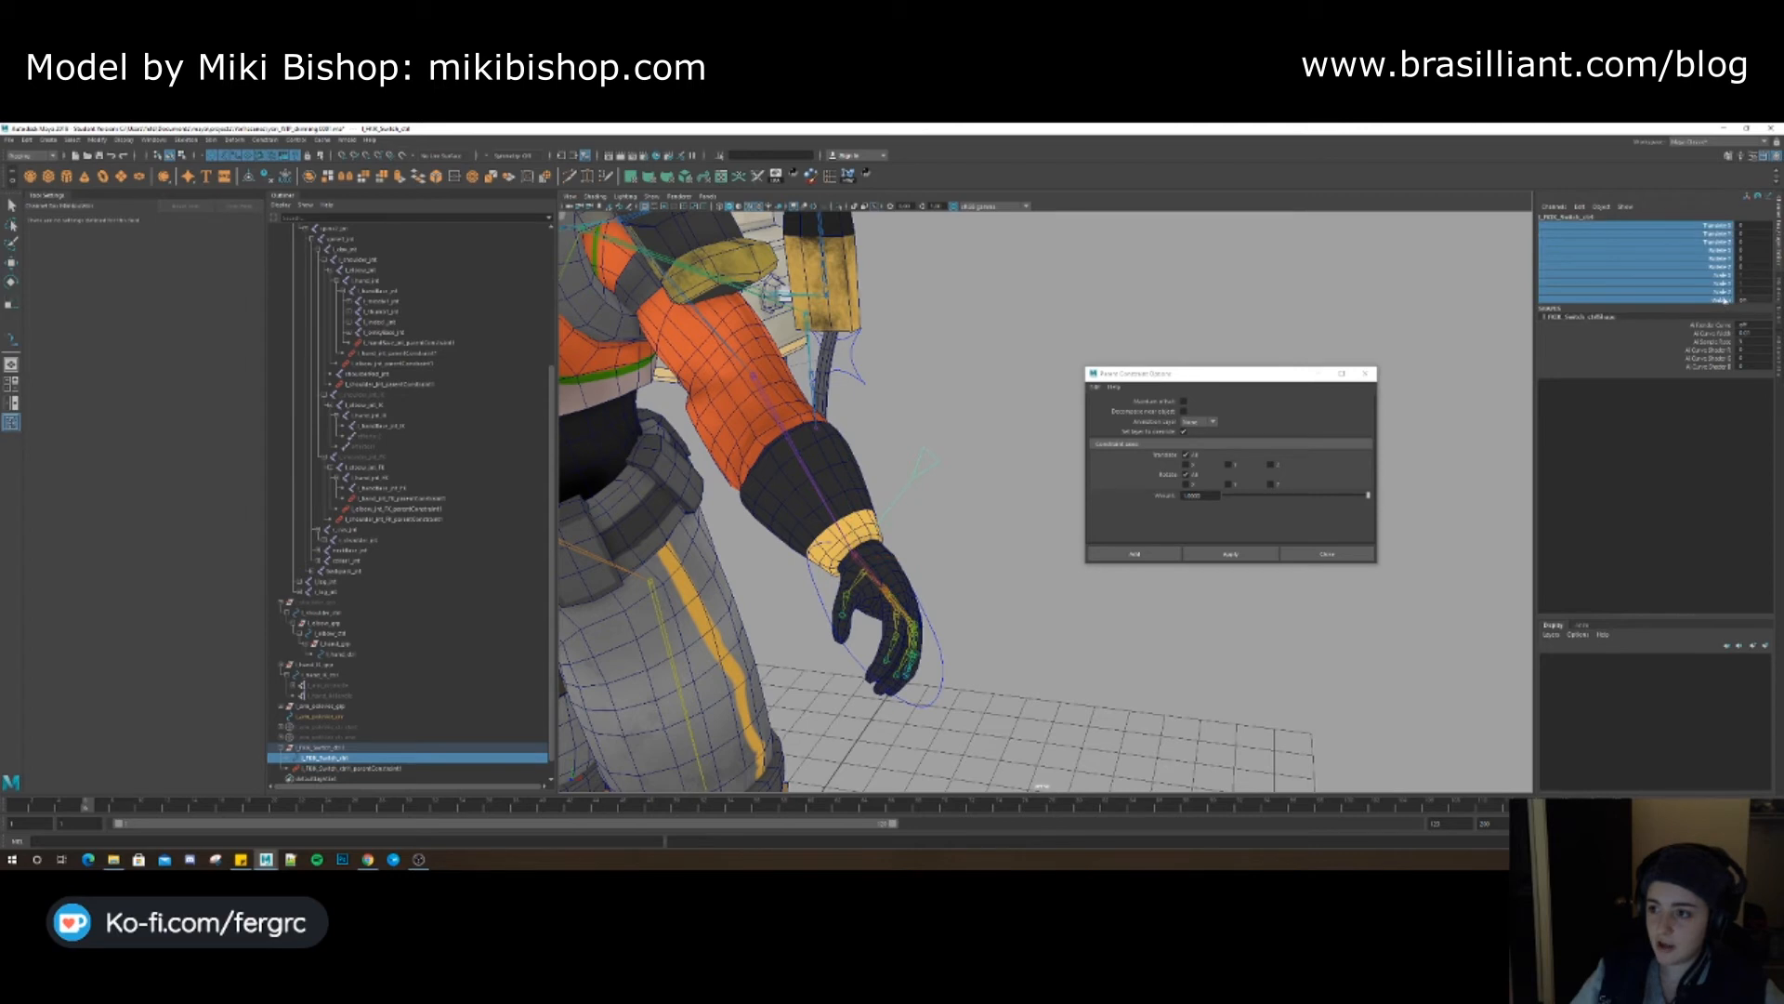
pyautogui.rightClick(1723, 293)
pyautogui.click(1710, 534)
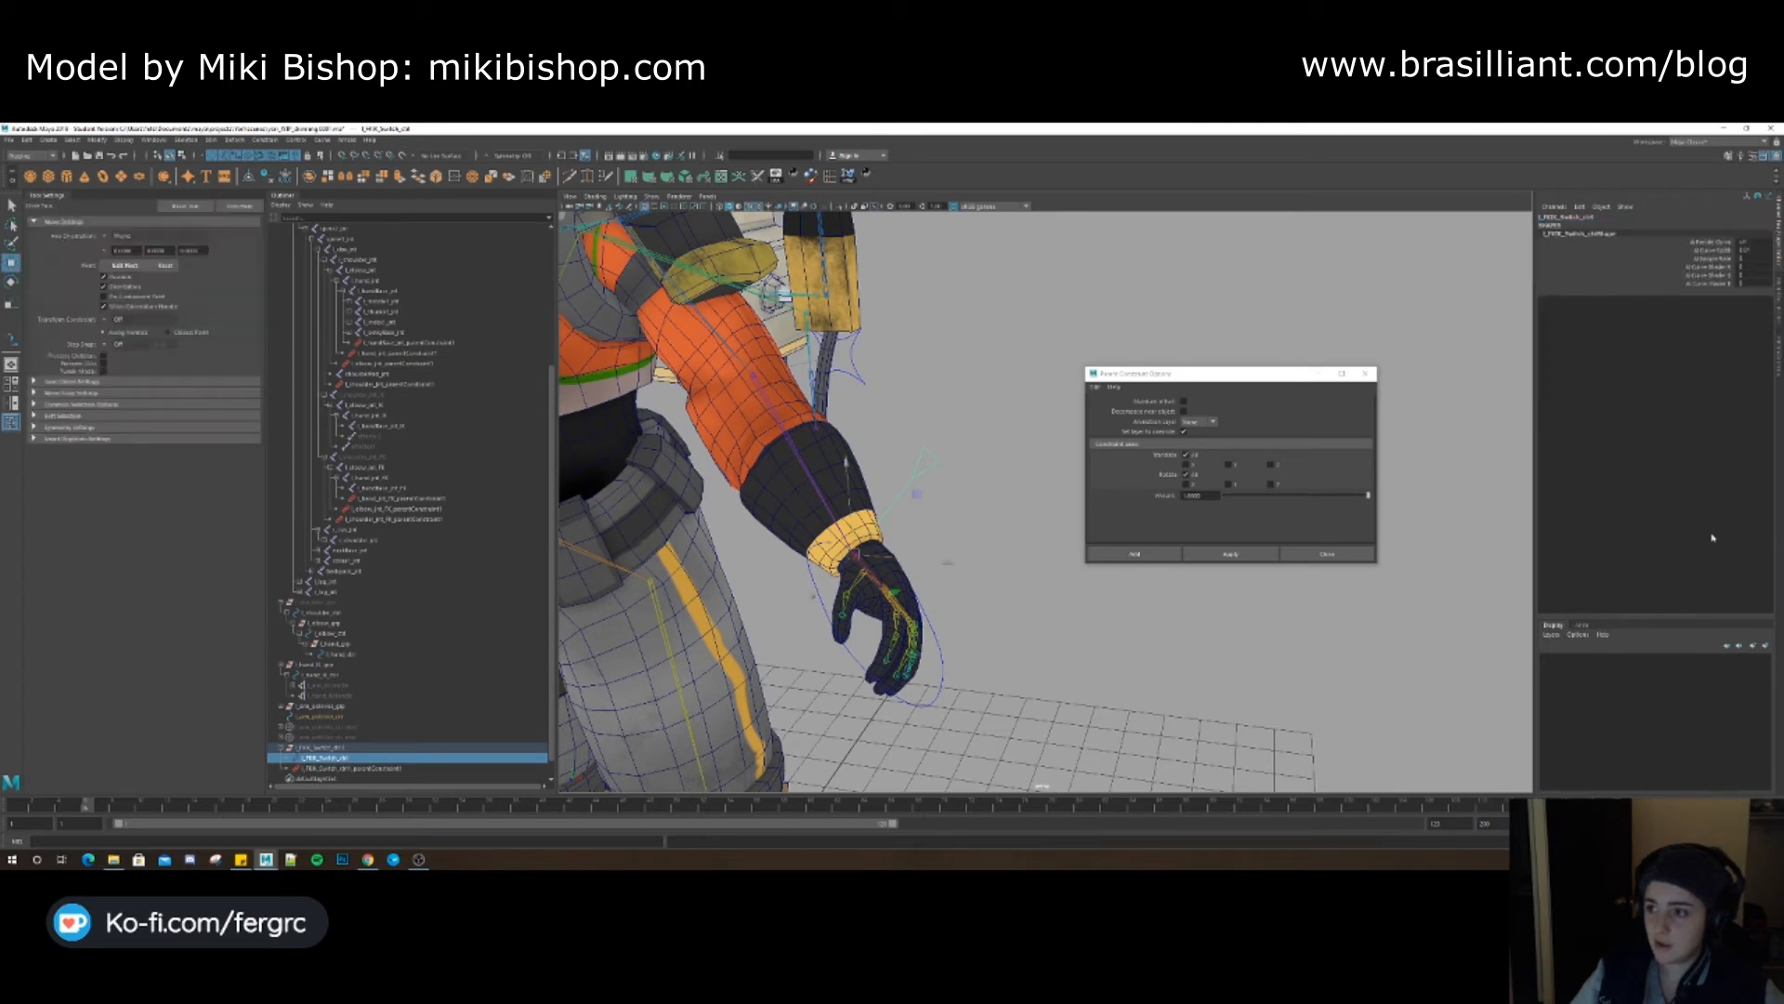
# Start a new custom attribute on the switch control with Integer data type, minimum 0 and maximum 1
pyautogui.click(1579, 206)
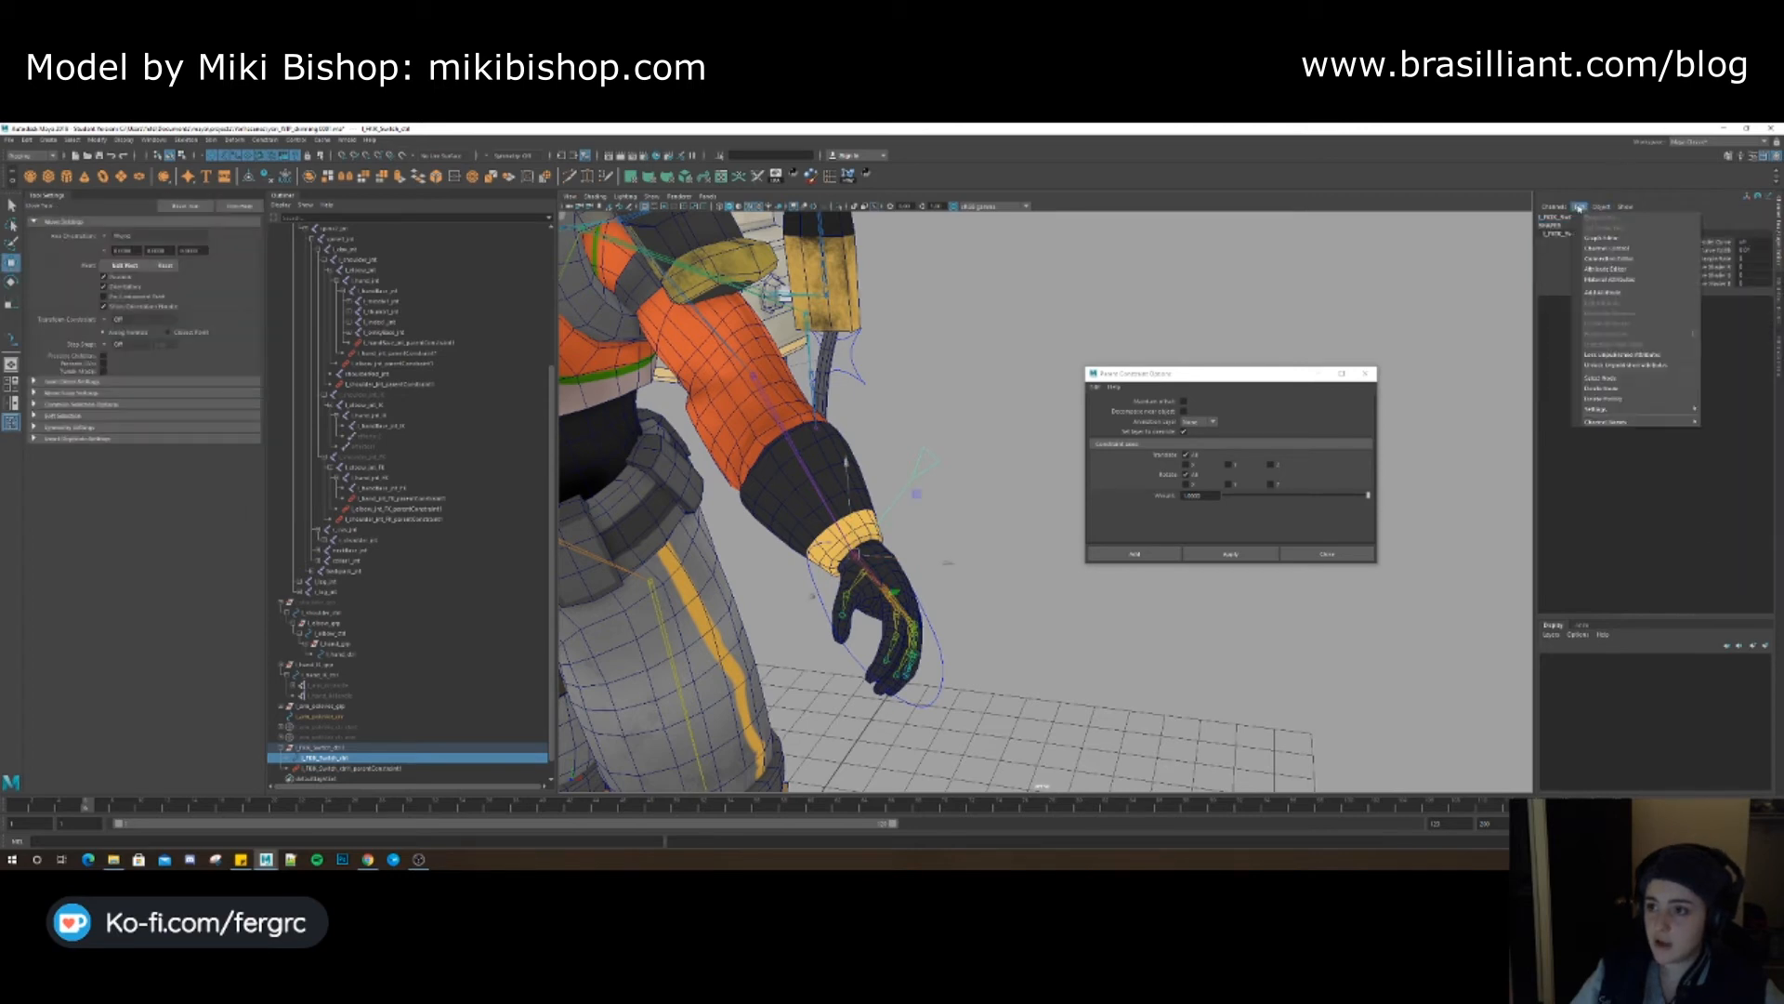
pyautogui.click(1602, 292)
pyautogui.moveTo(551, 418); pyautogui.dragTo(1107, 433)
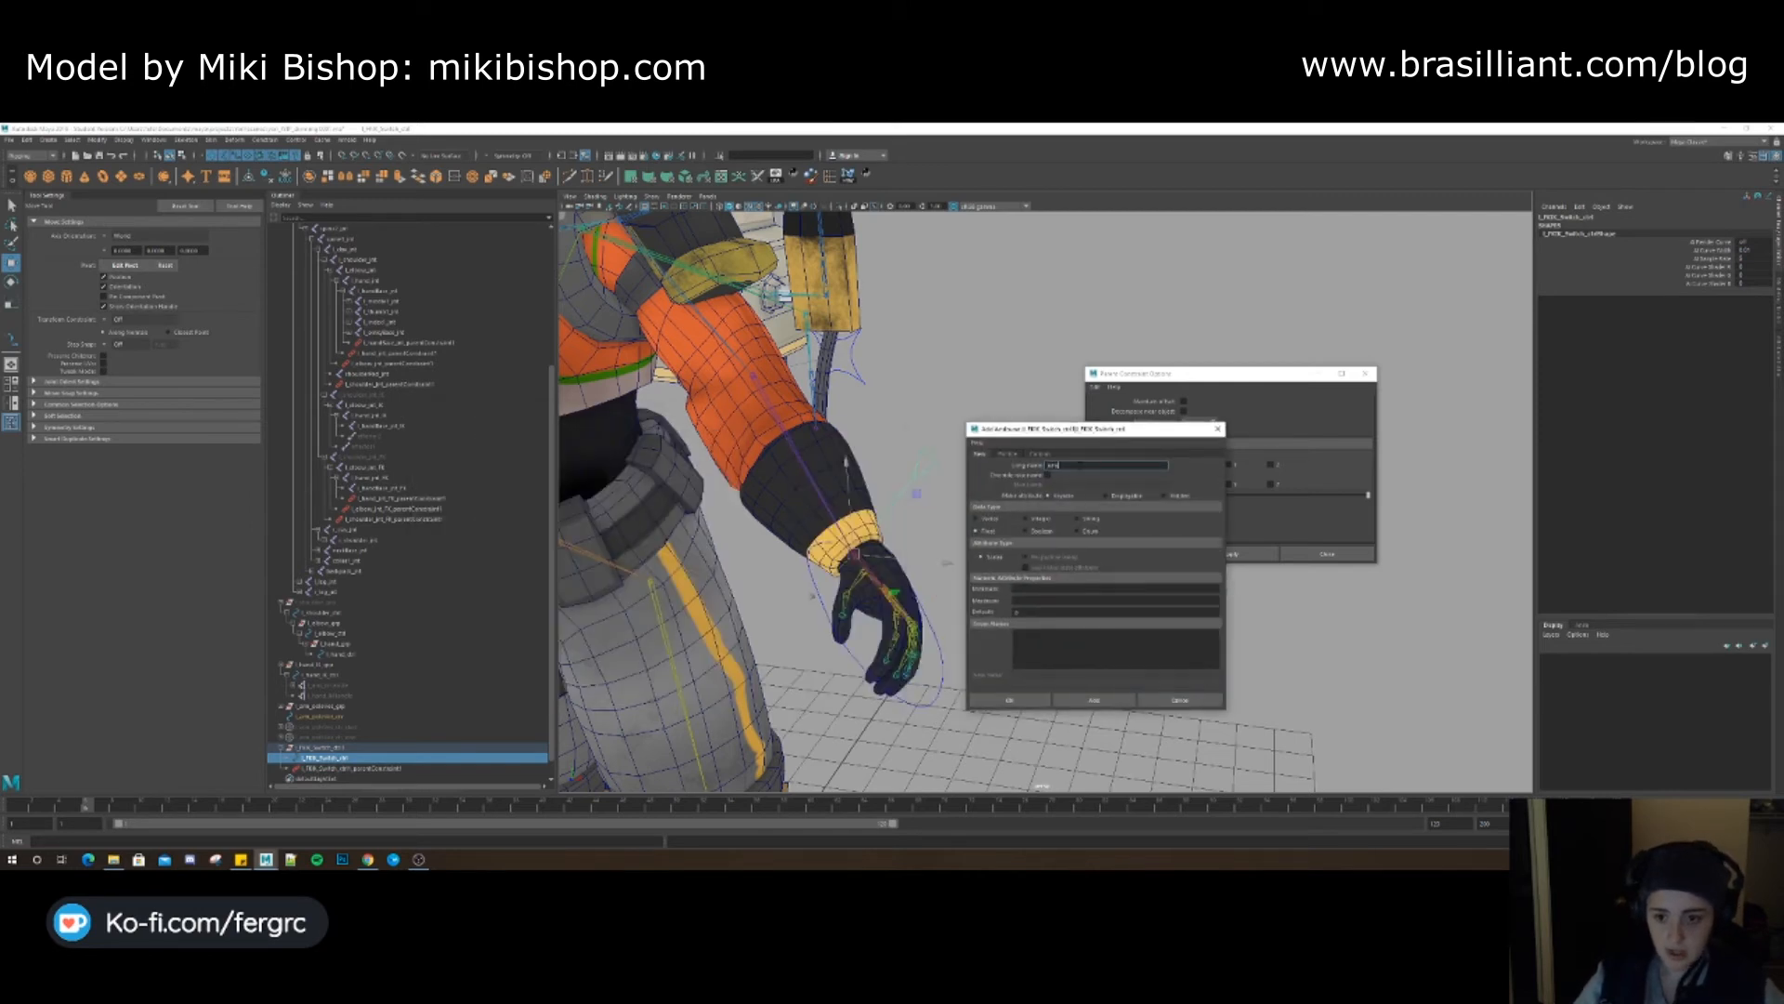
pyautogui.click(1031, 518)
pyautogui.click(1031, 589)
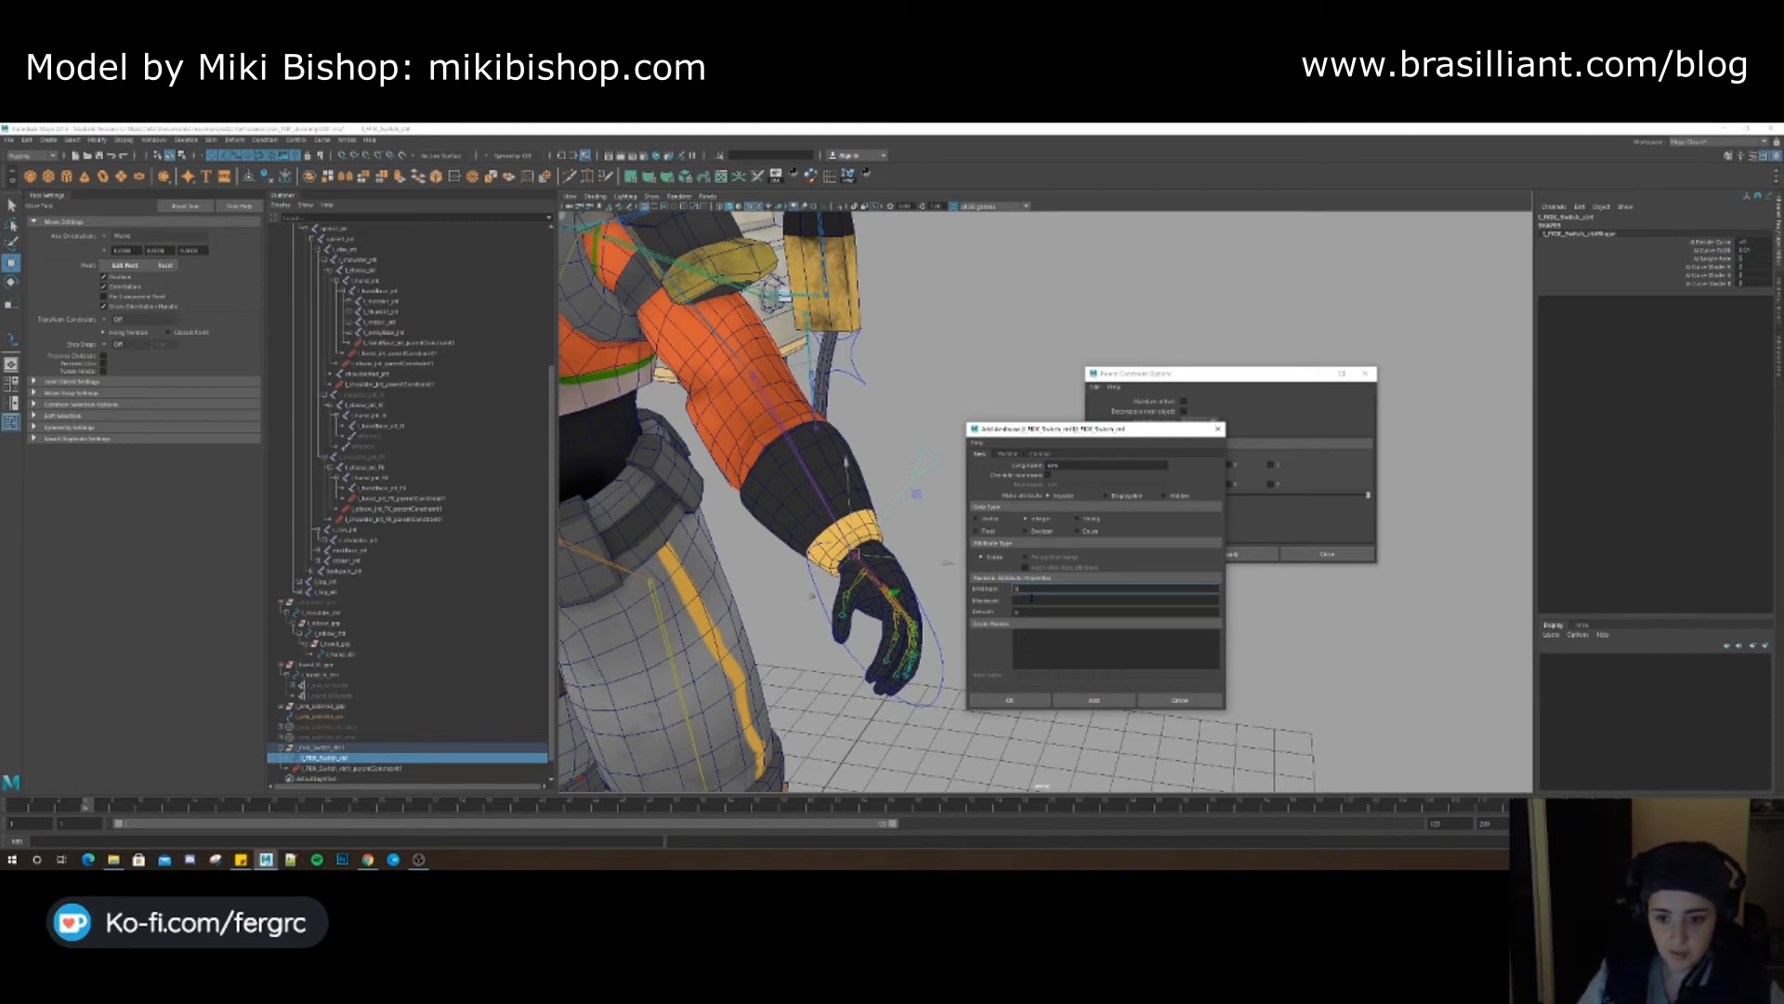
pyautogui.click(1031, 600)
pyautogui.write('1')
# Name the new attribute FKIK and add it to the switch control
pyautogui.click(1050, 465)
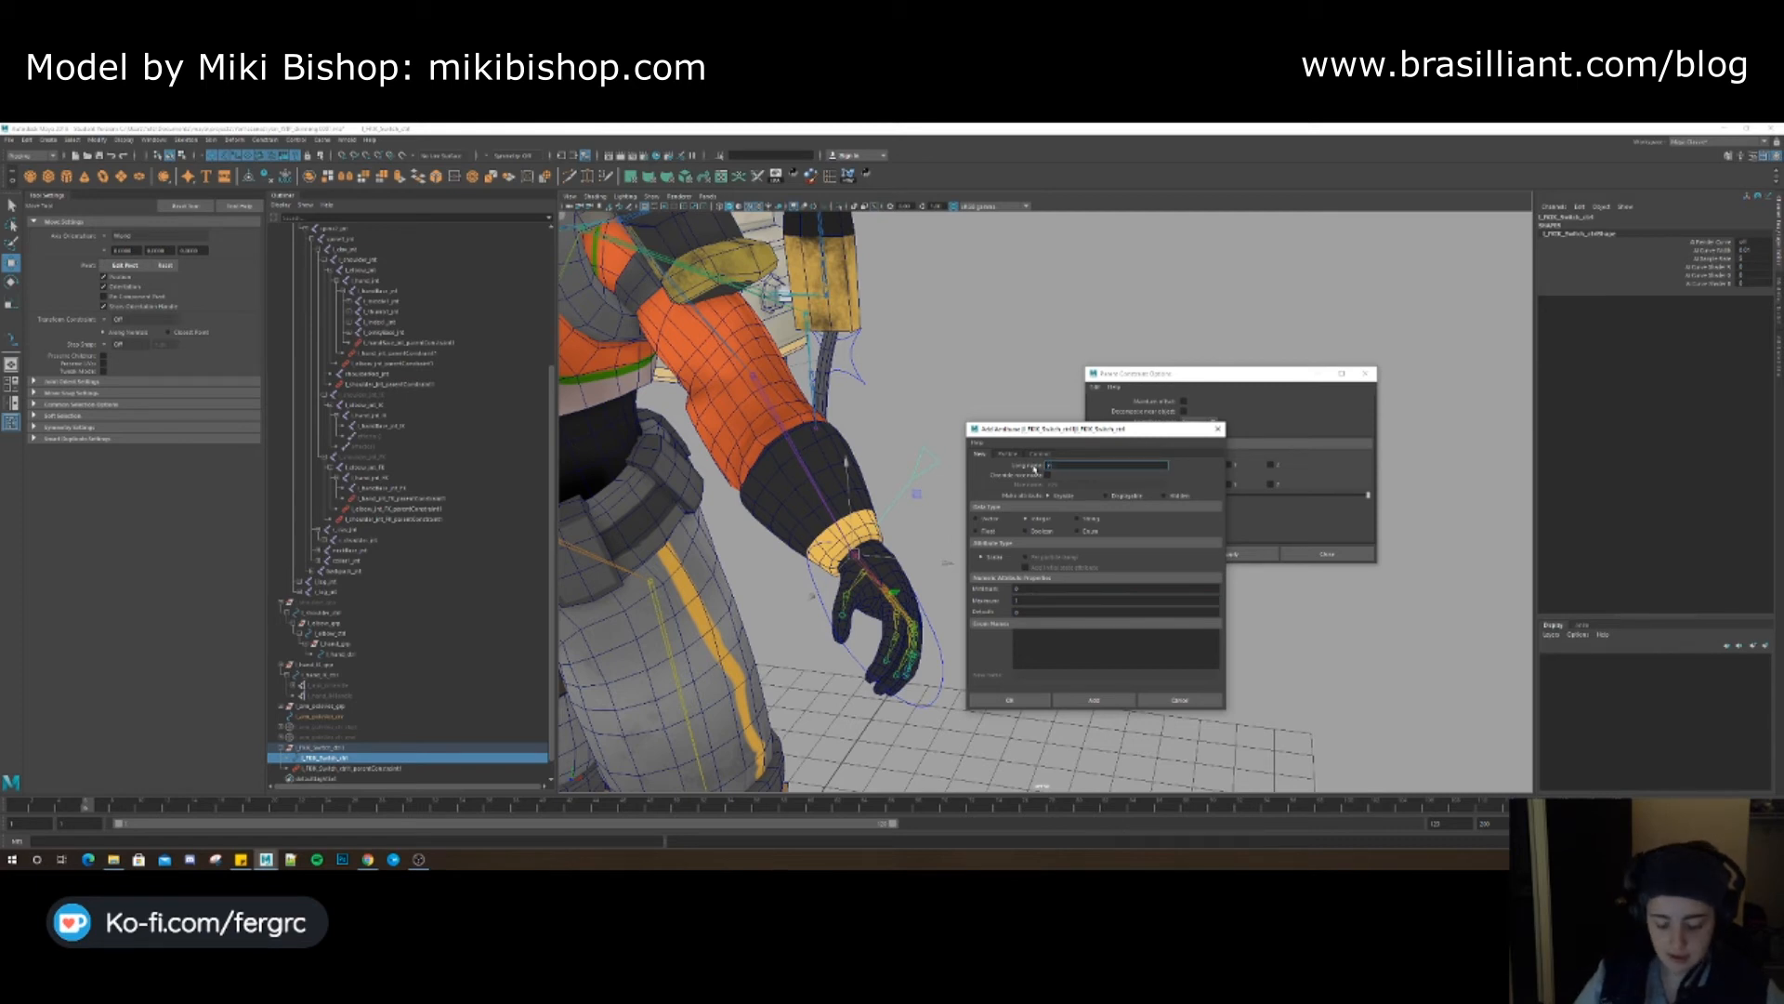
pyautogui.write('FKIK')
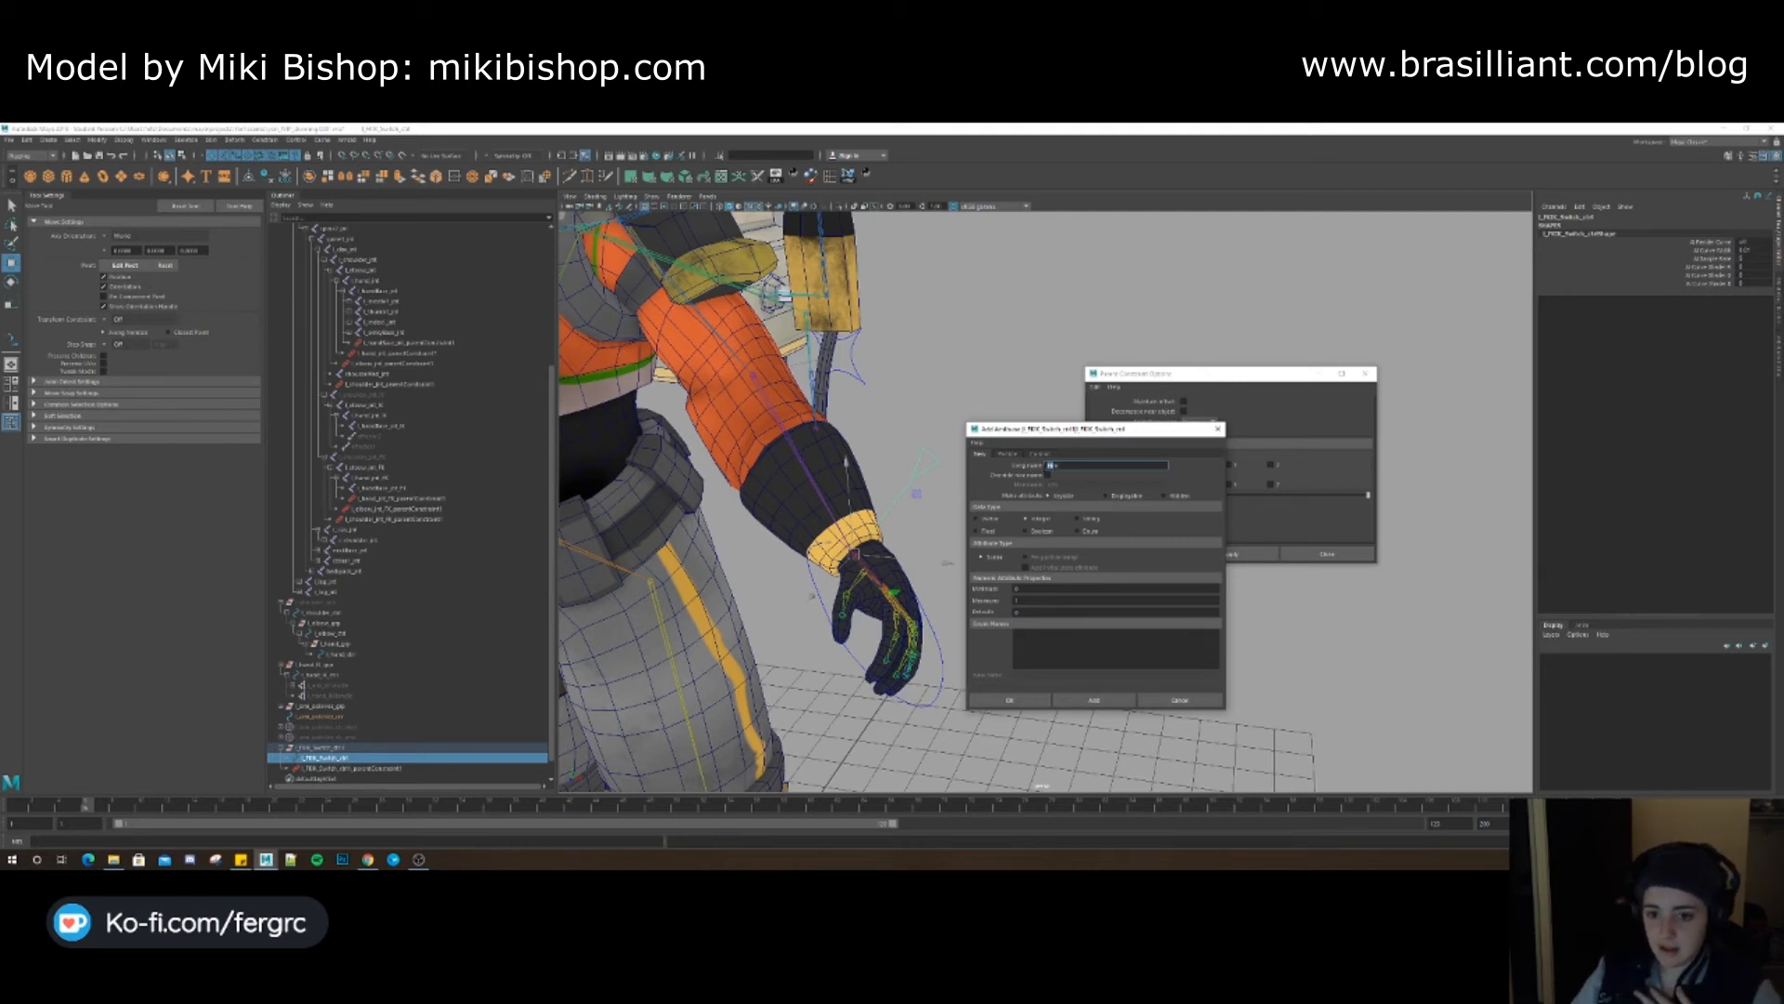
pyautogui.press('Tab')
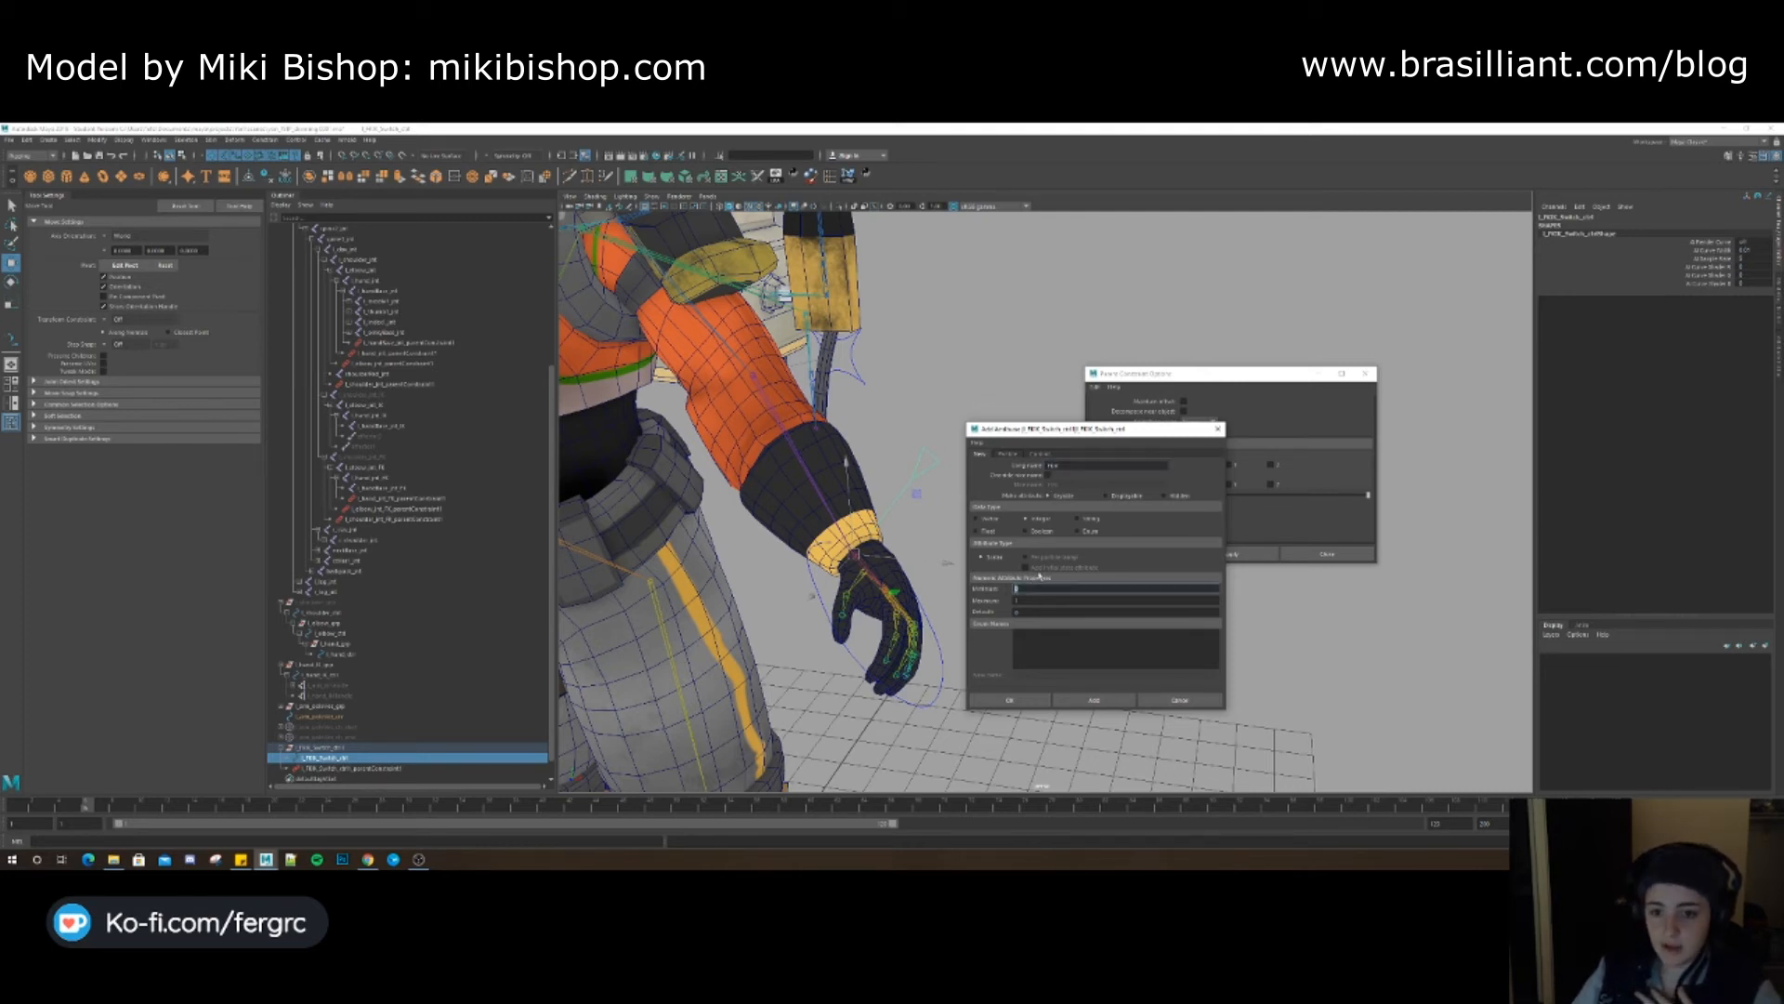
pyautogui.press('Tab')
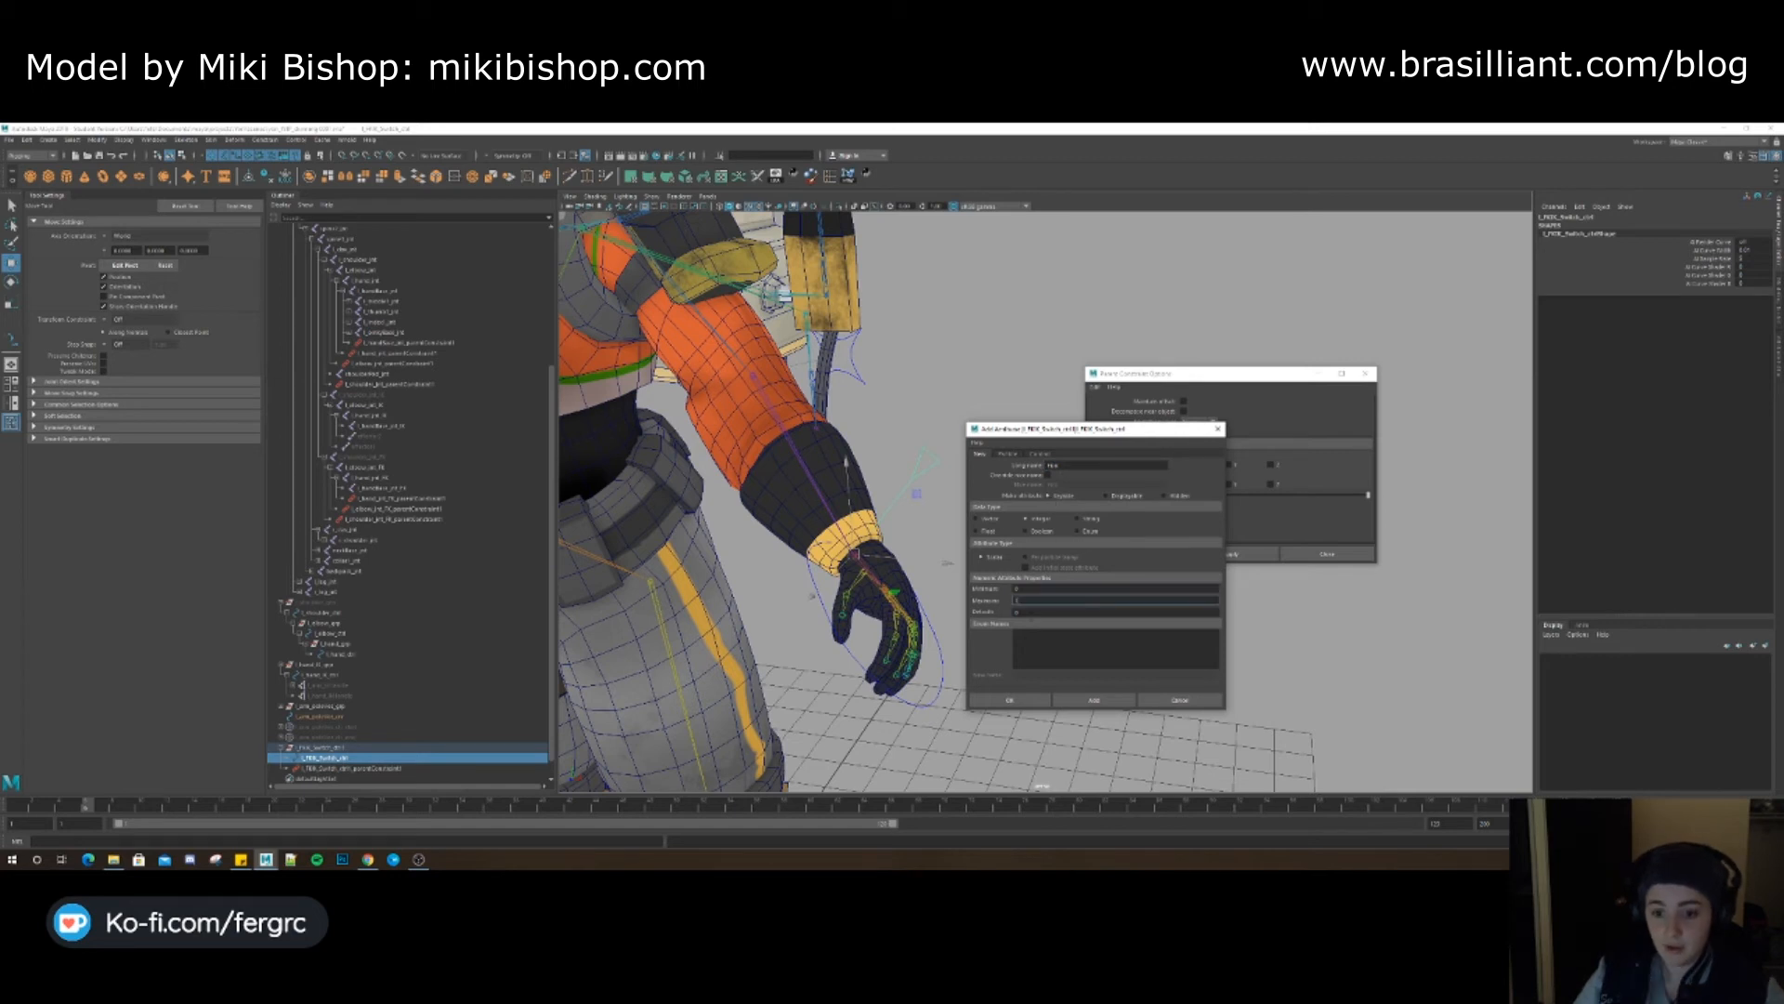
pyautogui.click(1094, 699)
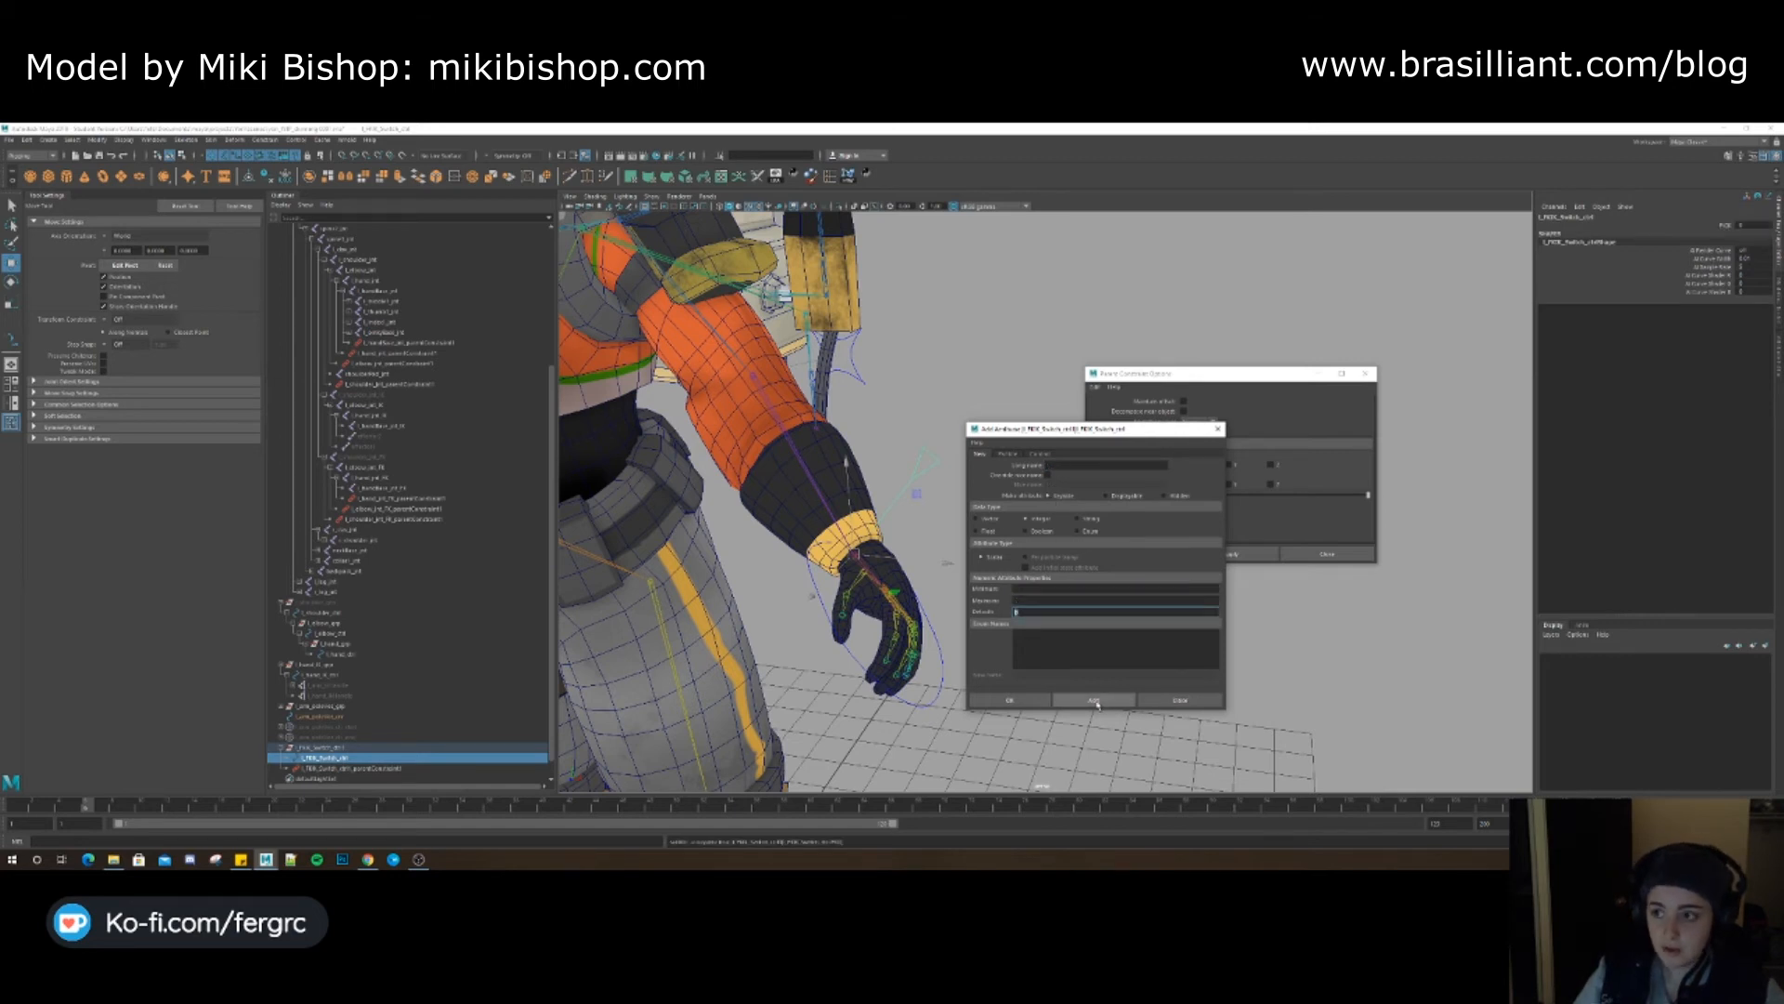
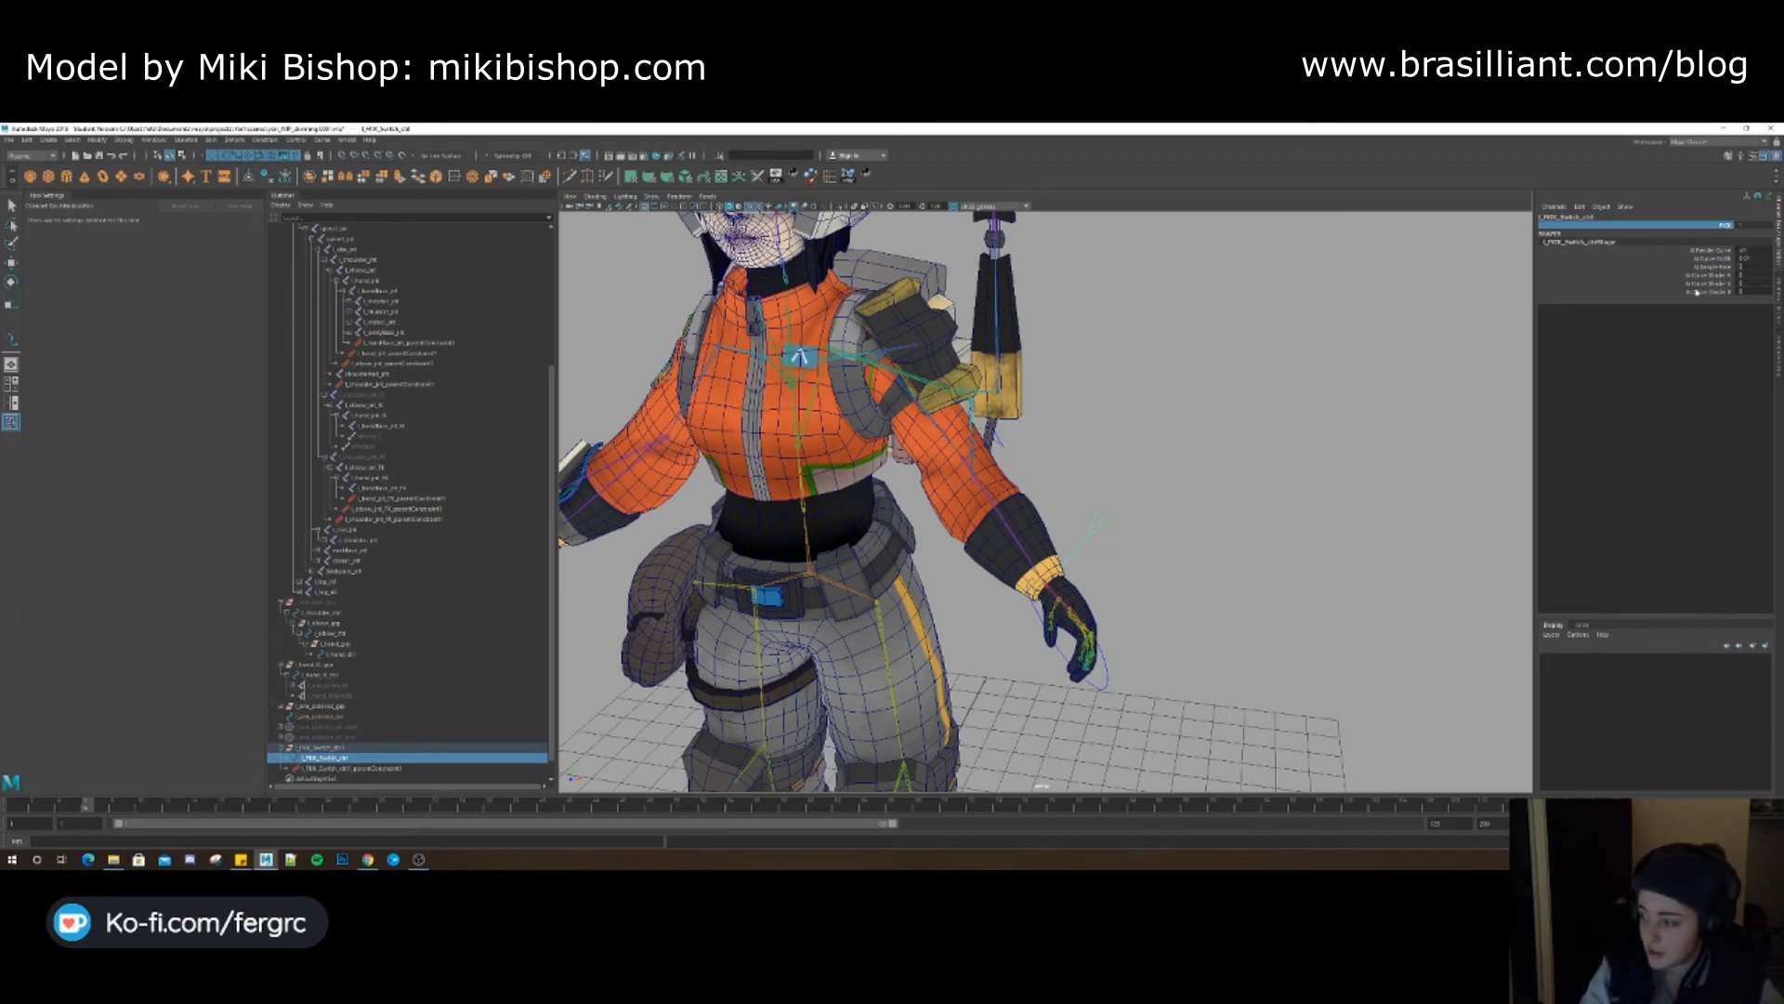
# Load the FK/IK switch control as the source in the Connection Editor and hide its non-keyable attributes
pyautogui.click(153, 139)
pyautogui.moveTo(194, 177)
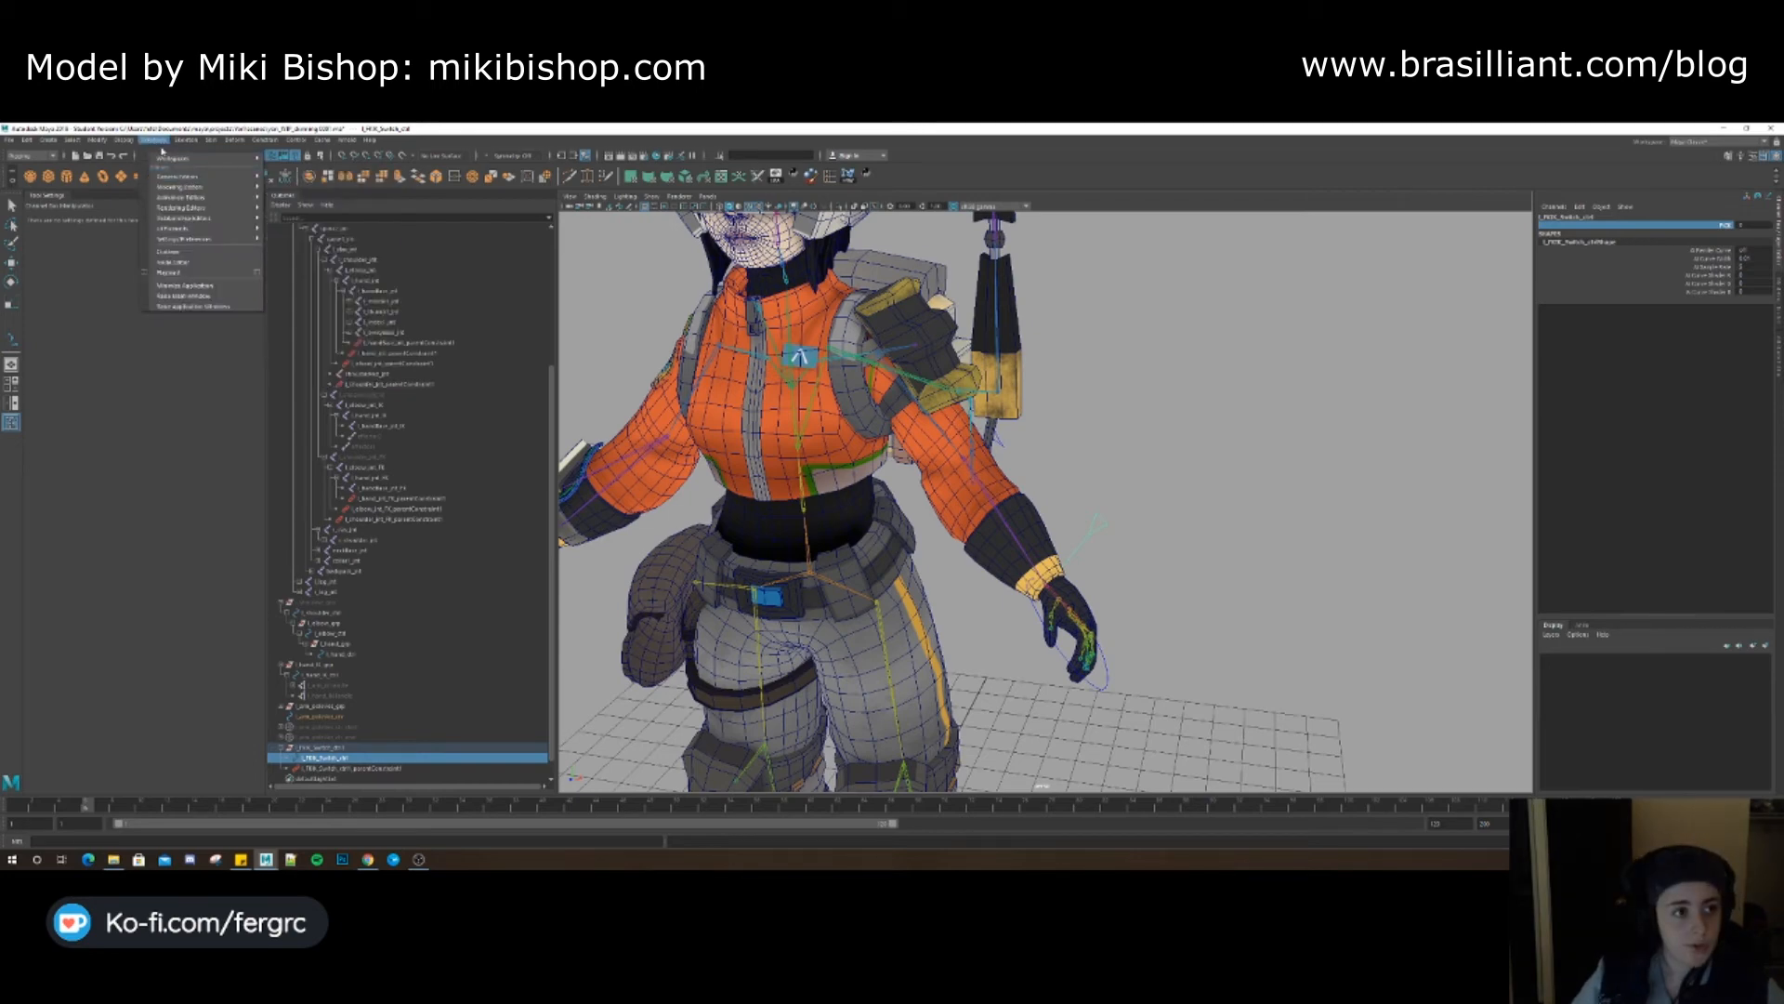
pyautogui.click(305, 303)
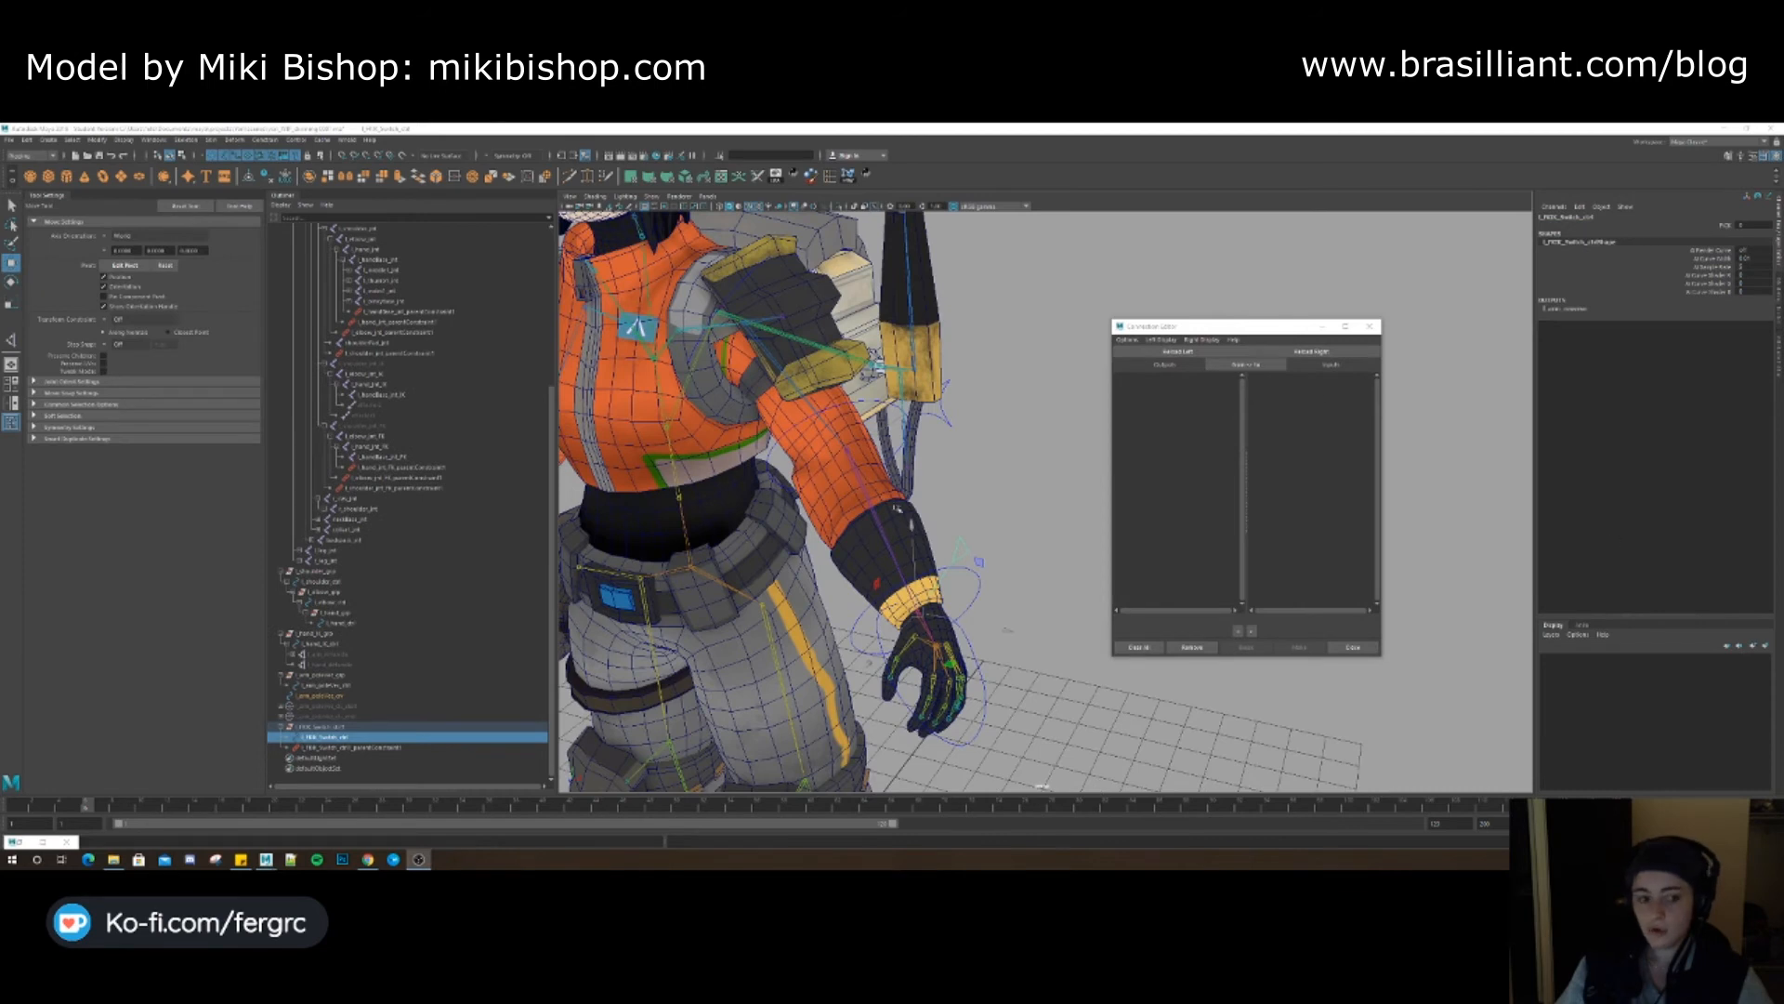
pyautogui.click(418, 665)
pyautogui.click(346, 738)
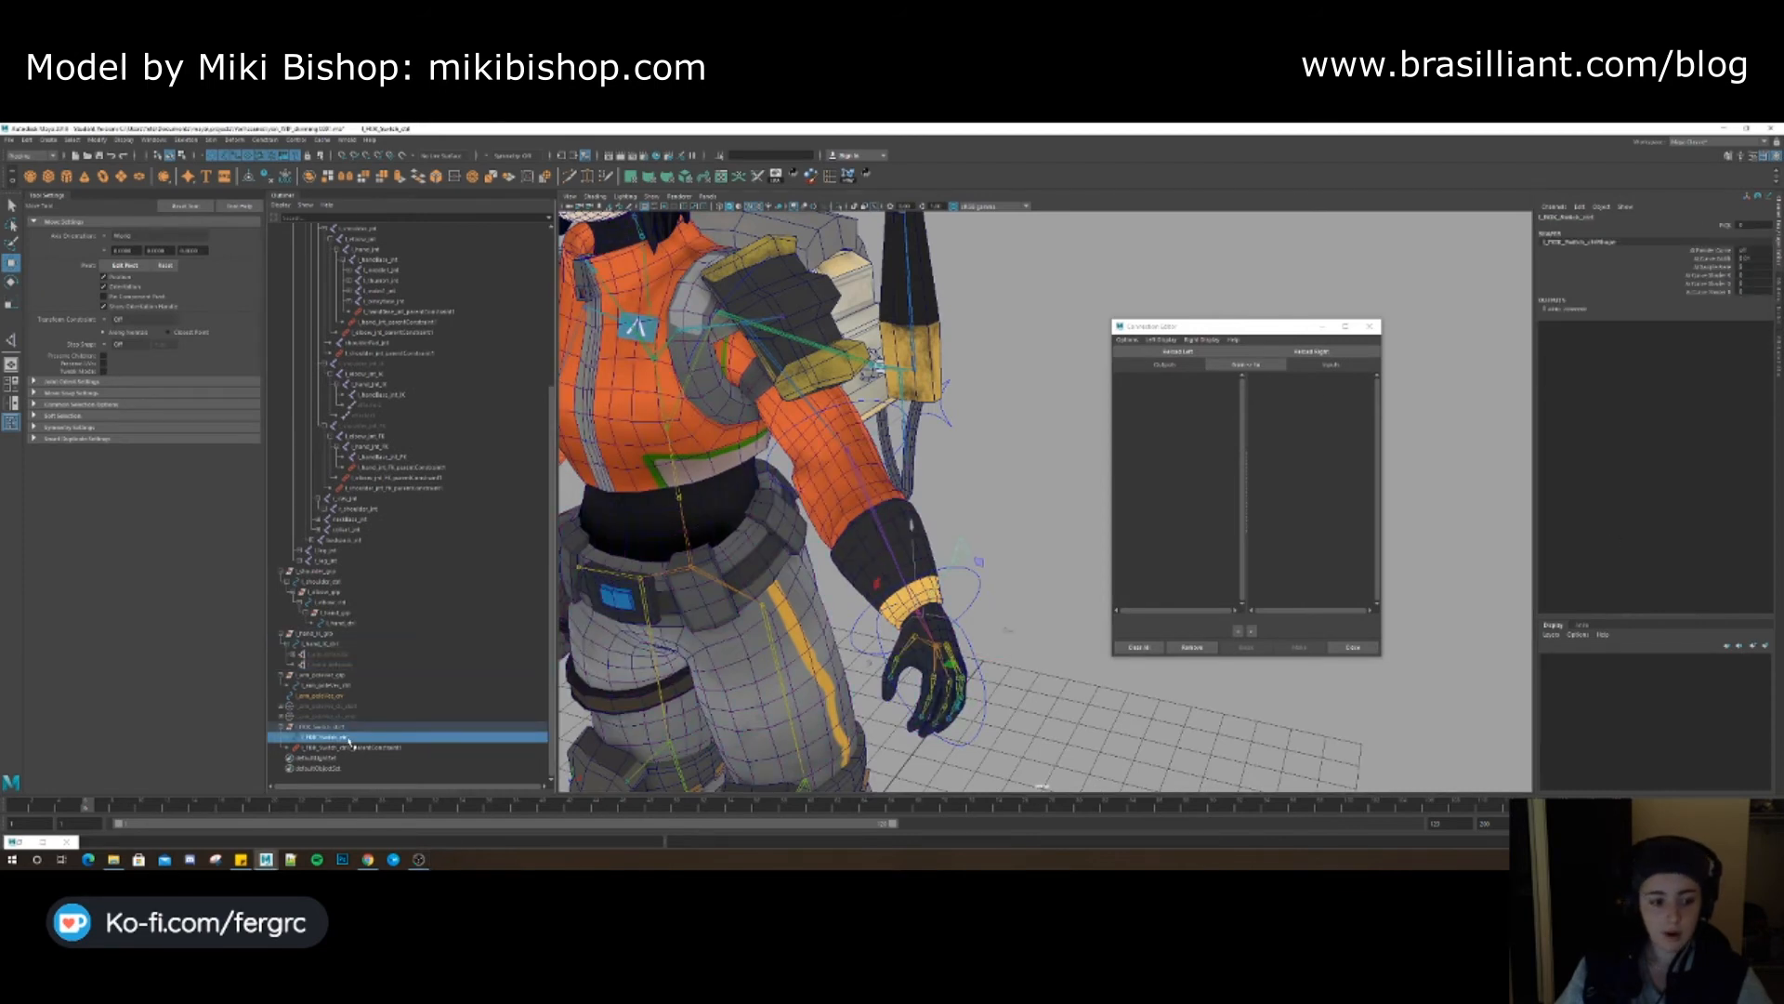
pyautogui.click(1186, 352)
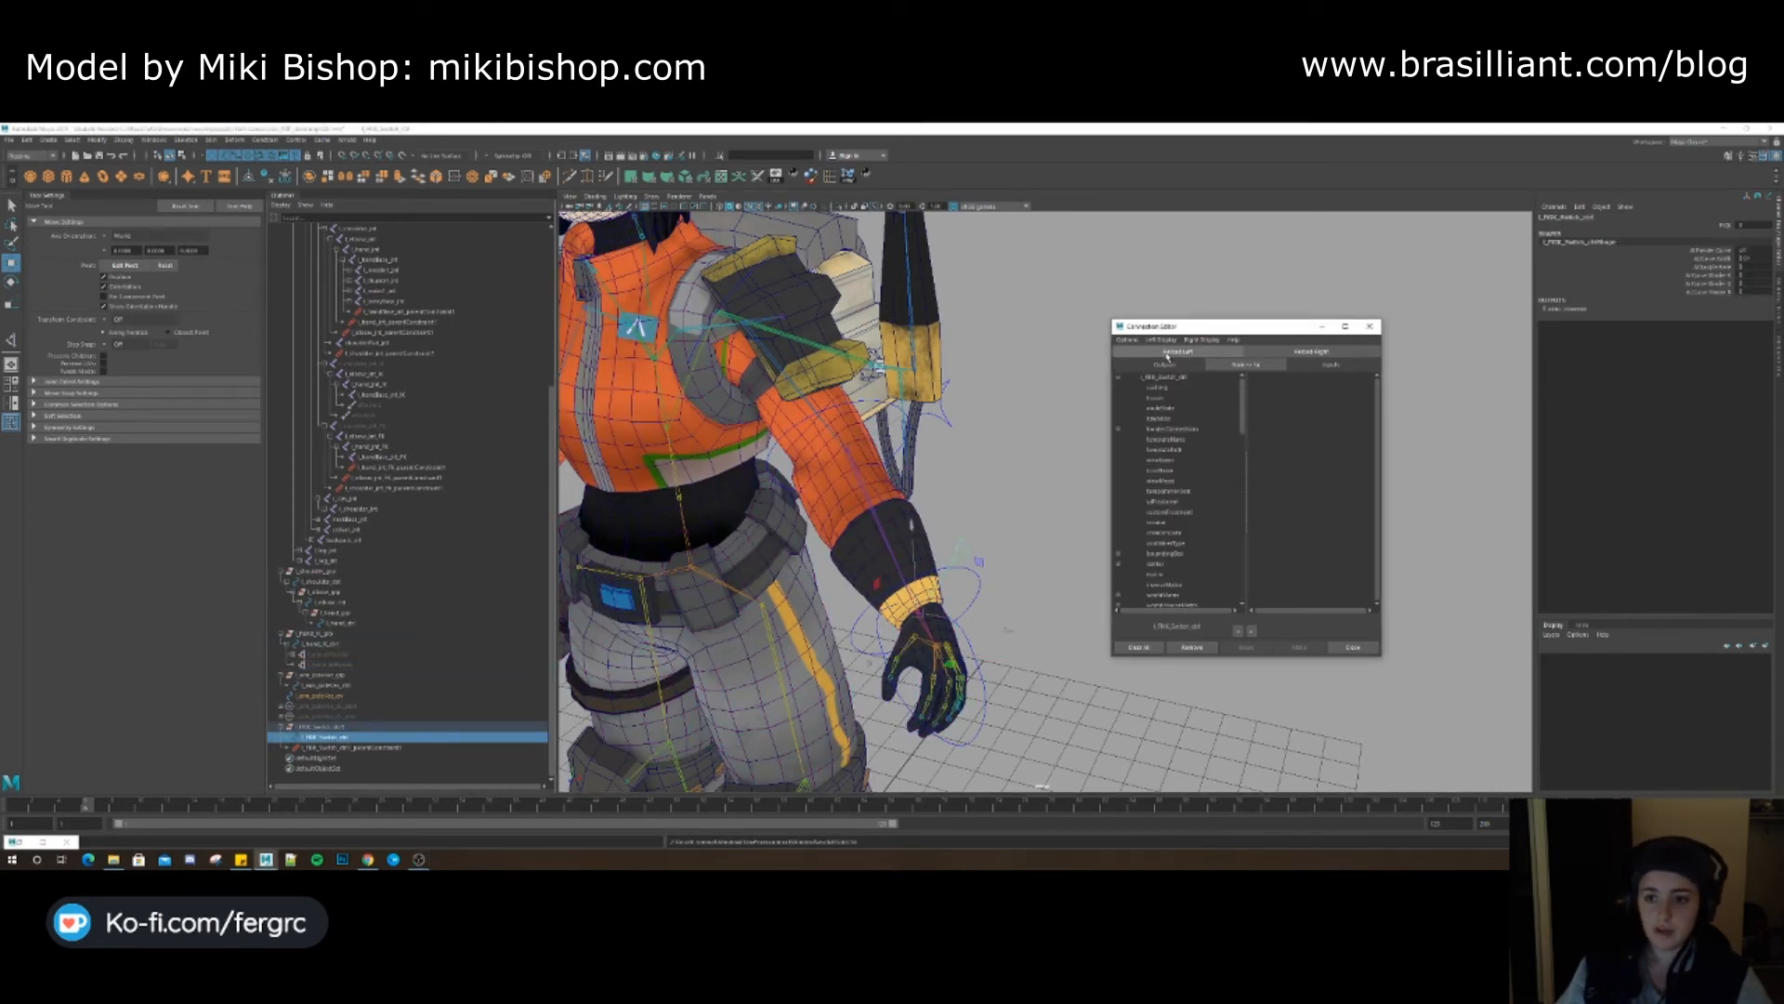
pyautogui.click(1160, 339)
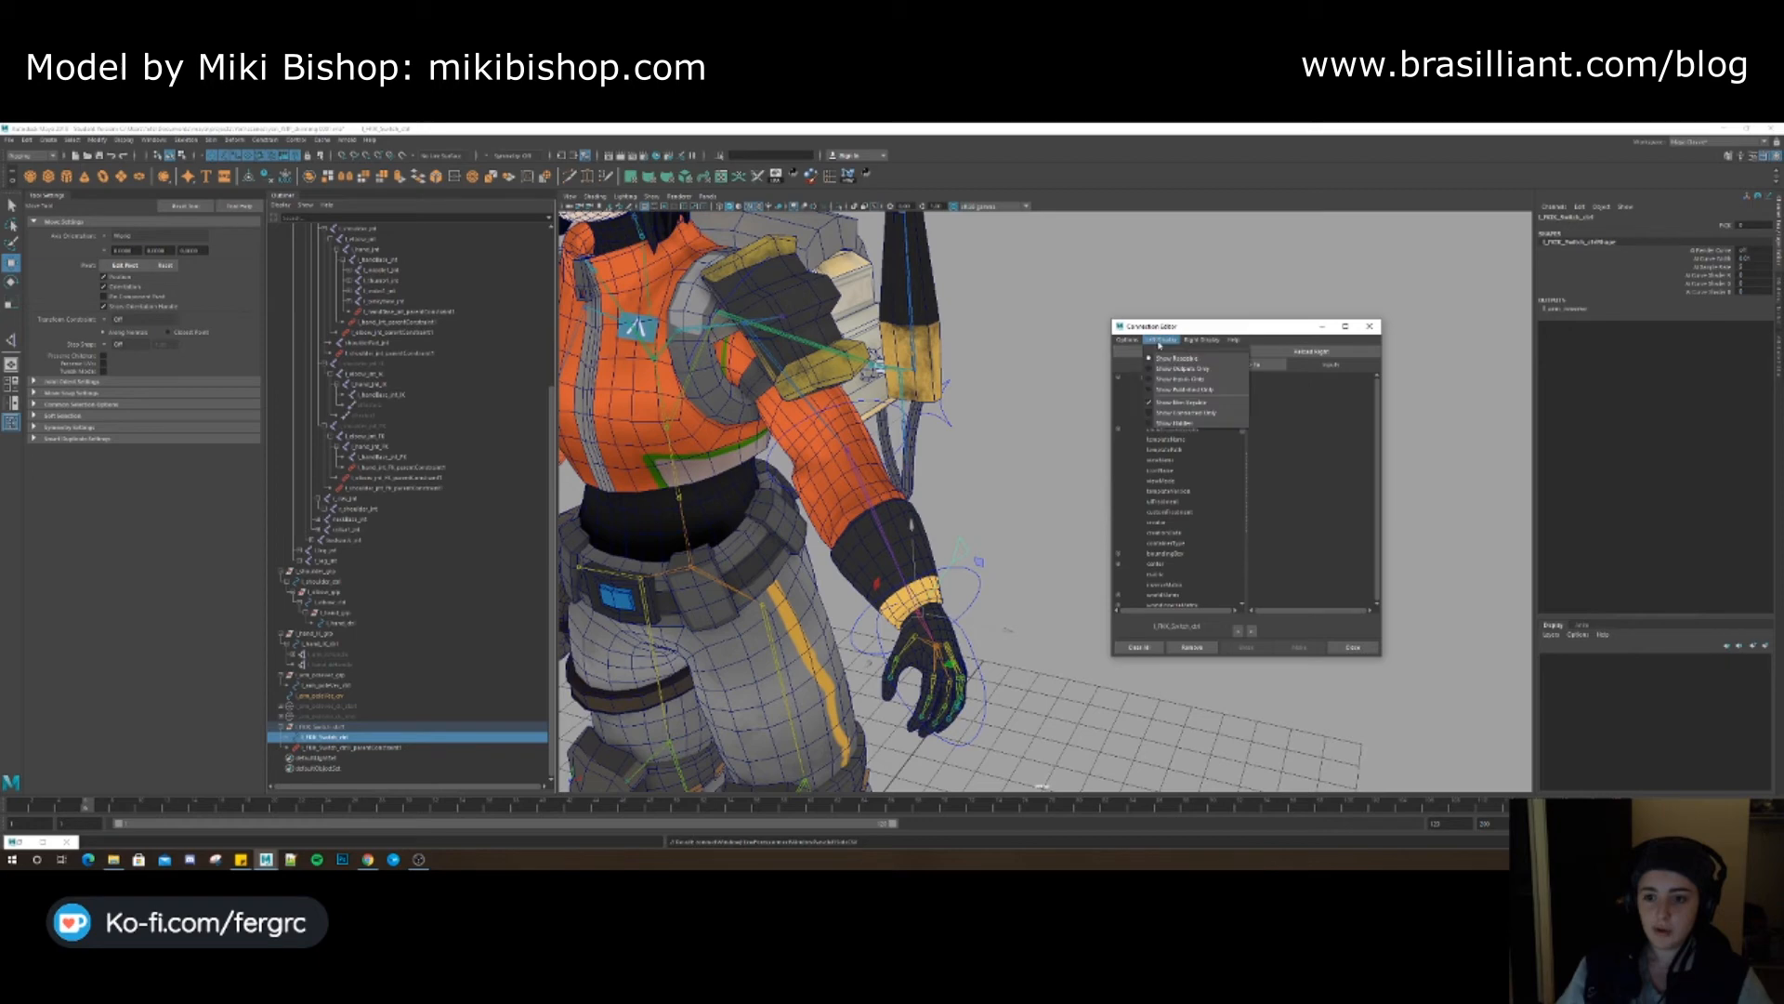
pyautogui.click(1174, 403)
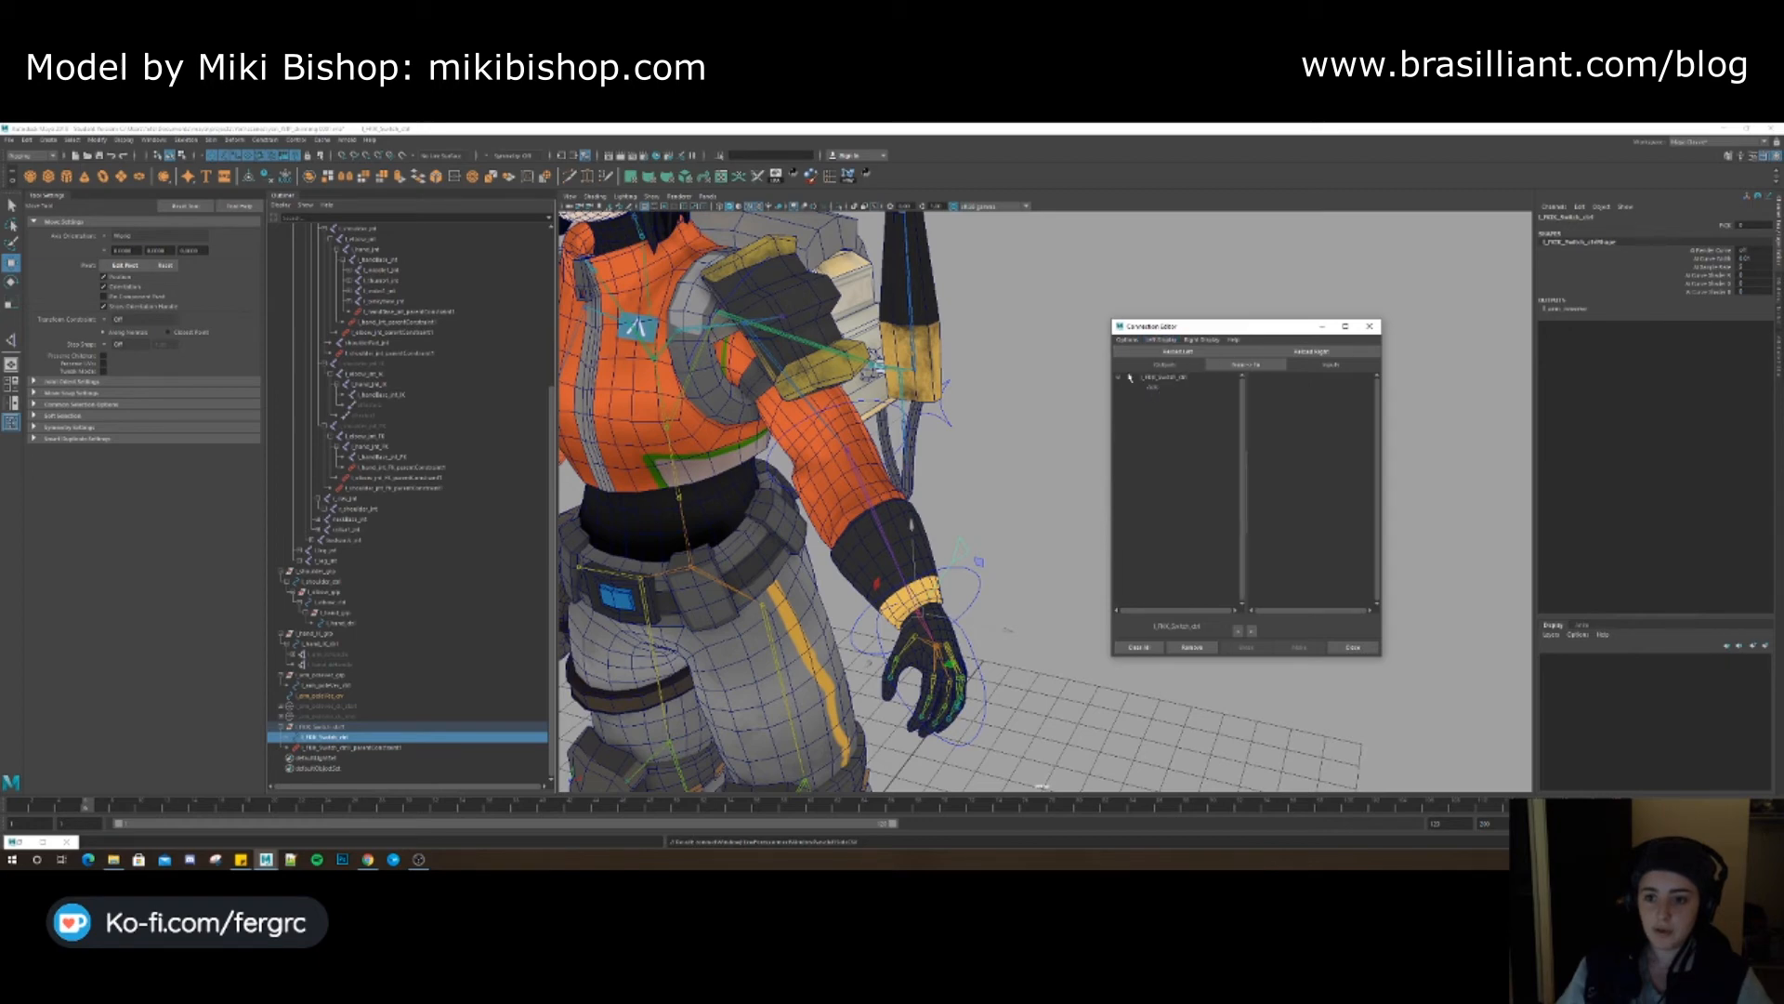
# Load the parent constraints of the left hand base, hand, elbow and shoulder joints as the targets in the Connection Editor
pyautogui.keyDown('alt'); pyautogui.moveTo(967, 390); pyautogui.dragTo(1002, 437, button='middle'); pyautogui.keyUp('alt')
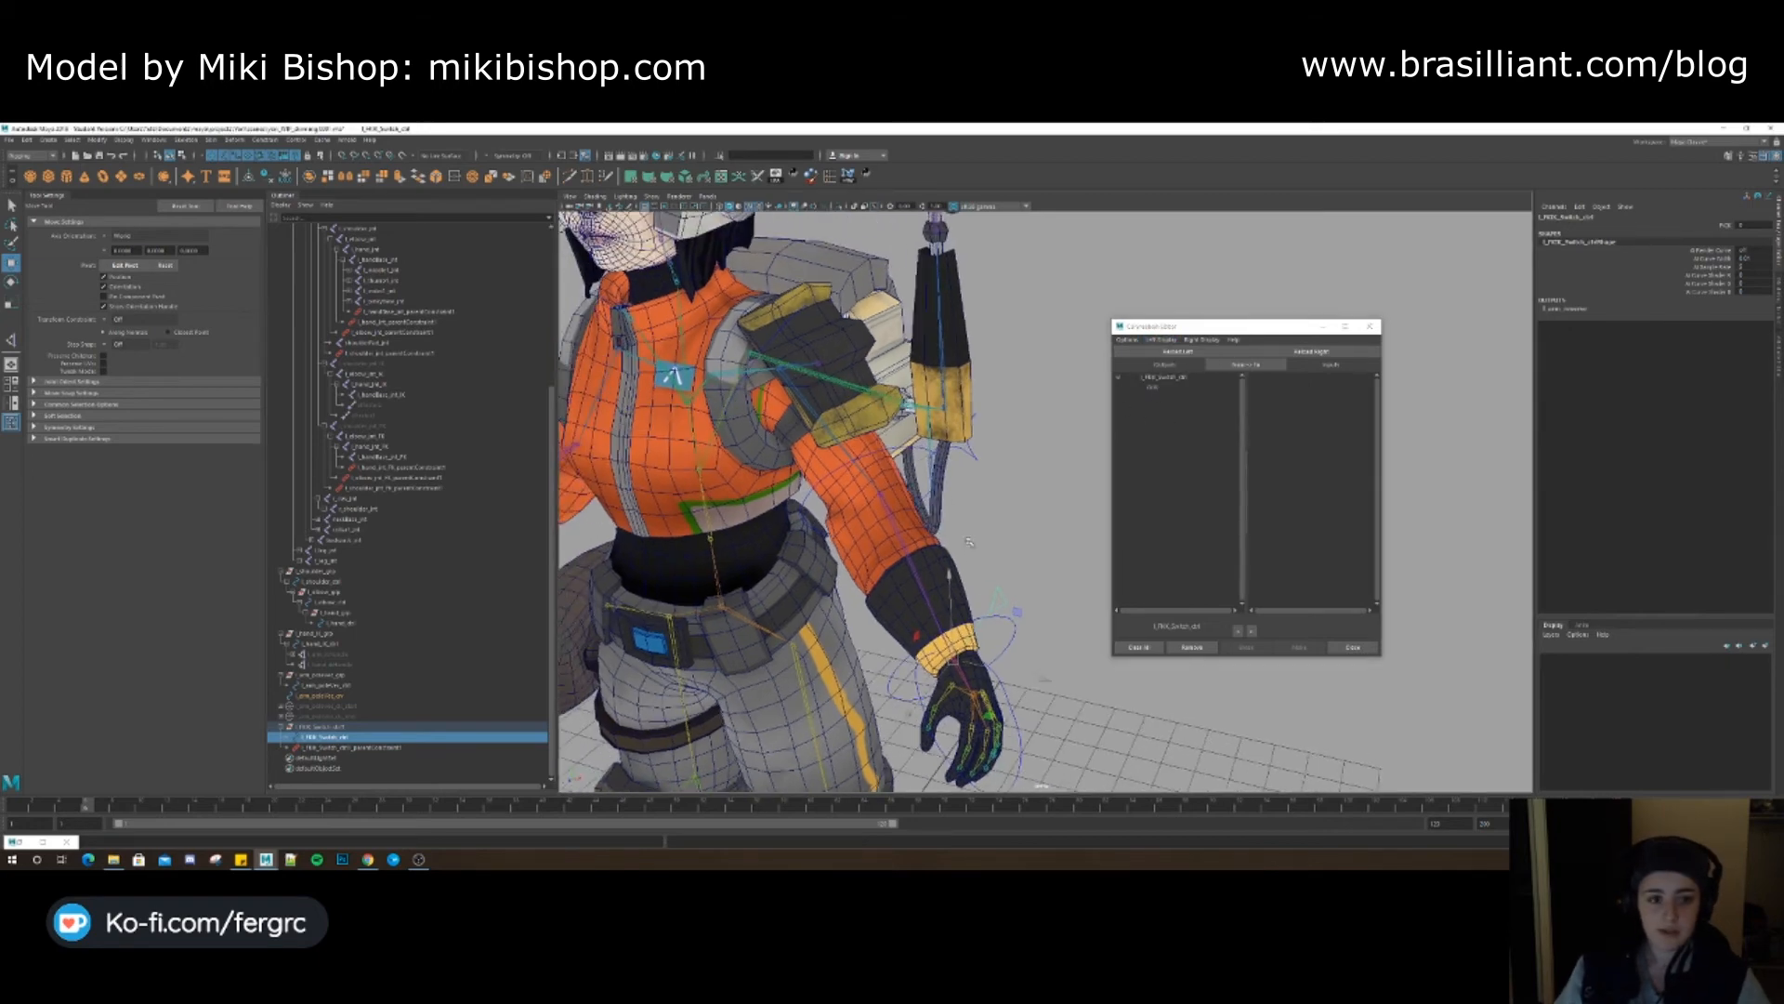
pyautogui.click(378, 312)
pyautogui.click(382, 322)
pyautogui.click(385, 314)
pyautogui.keyDown('ctrl'); pyautogui.click(383, 321); pyautogui.keyUp('ctrl')
pyautogui.keyDown('ctrl'); pyautogui.click(383, 332); pyautogui.keyUp('ctrl')
pyautogui.keyDown('ctrl'); pyautogui.click(387, 353); pyautogui.keyUp('ctrl')
pyautogui.click(1312, 351)
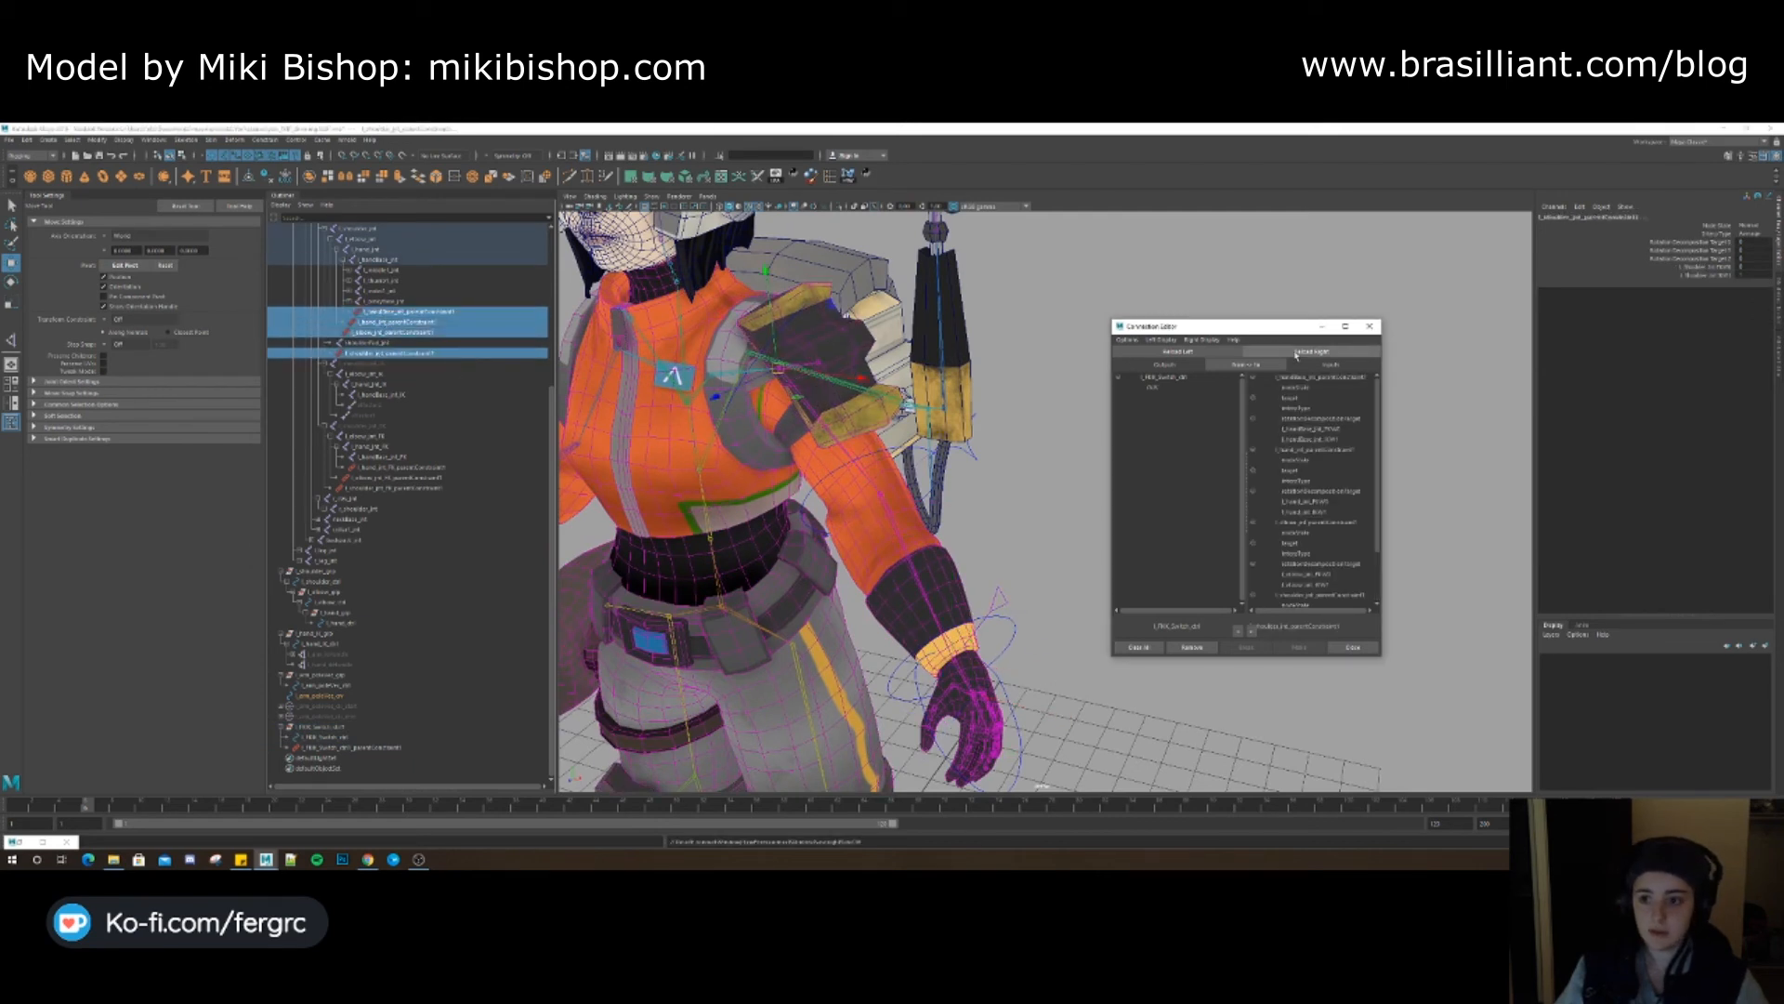
# Connect the switch control's FKIK attribute to the IK weights of the hand base, hand, elbow and shoulder parent constraints
pyautogui.click(1156, 388)
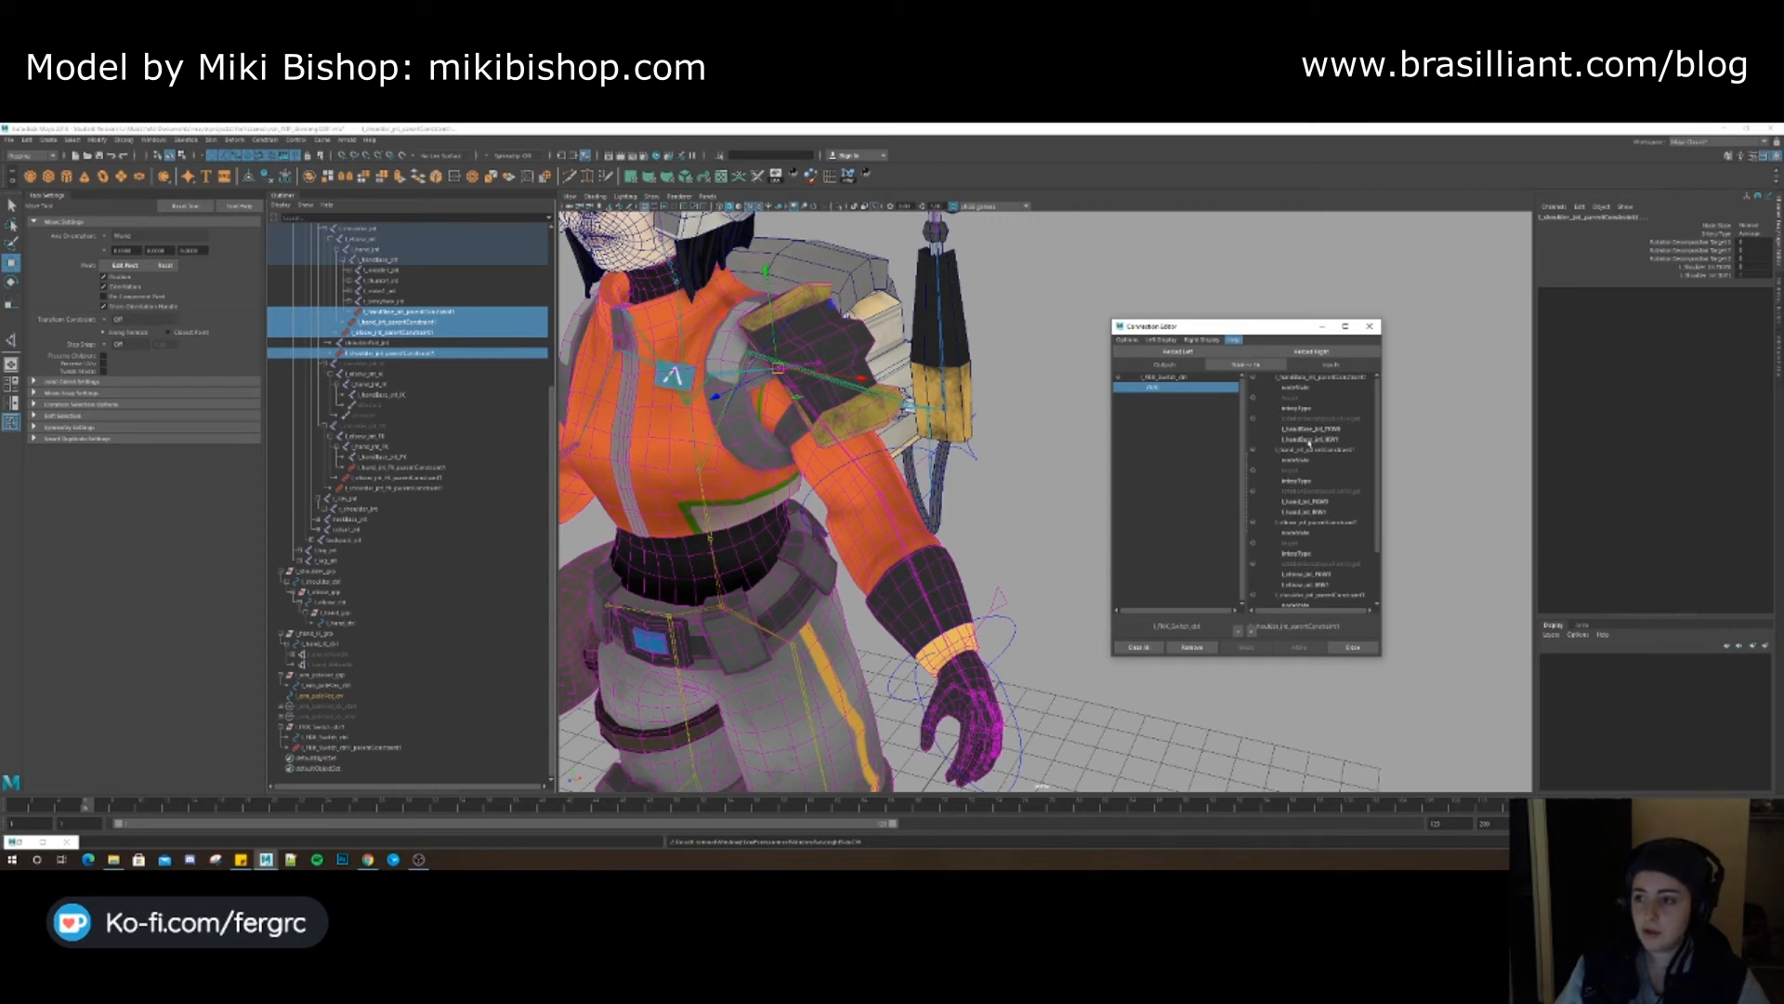
pyautogui.click(957, 544)
pyautogui.click(988, 588)
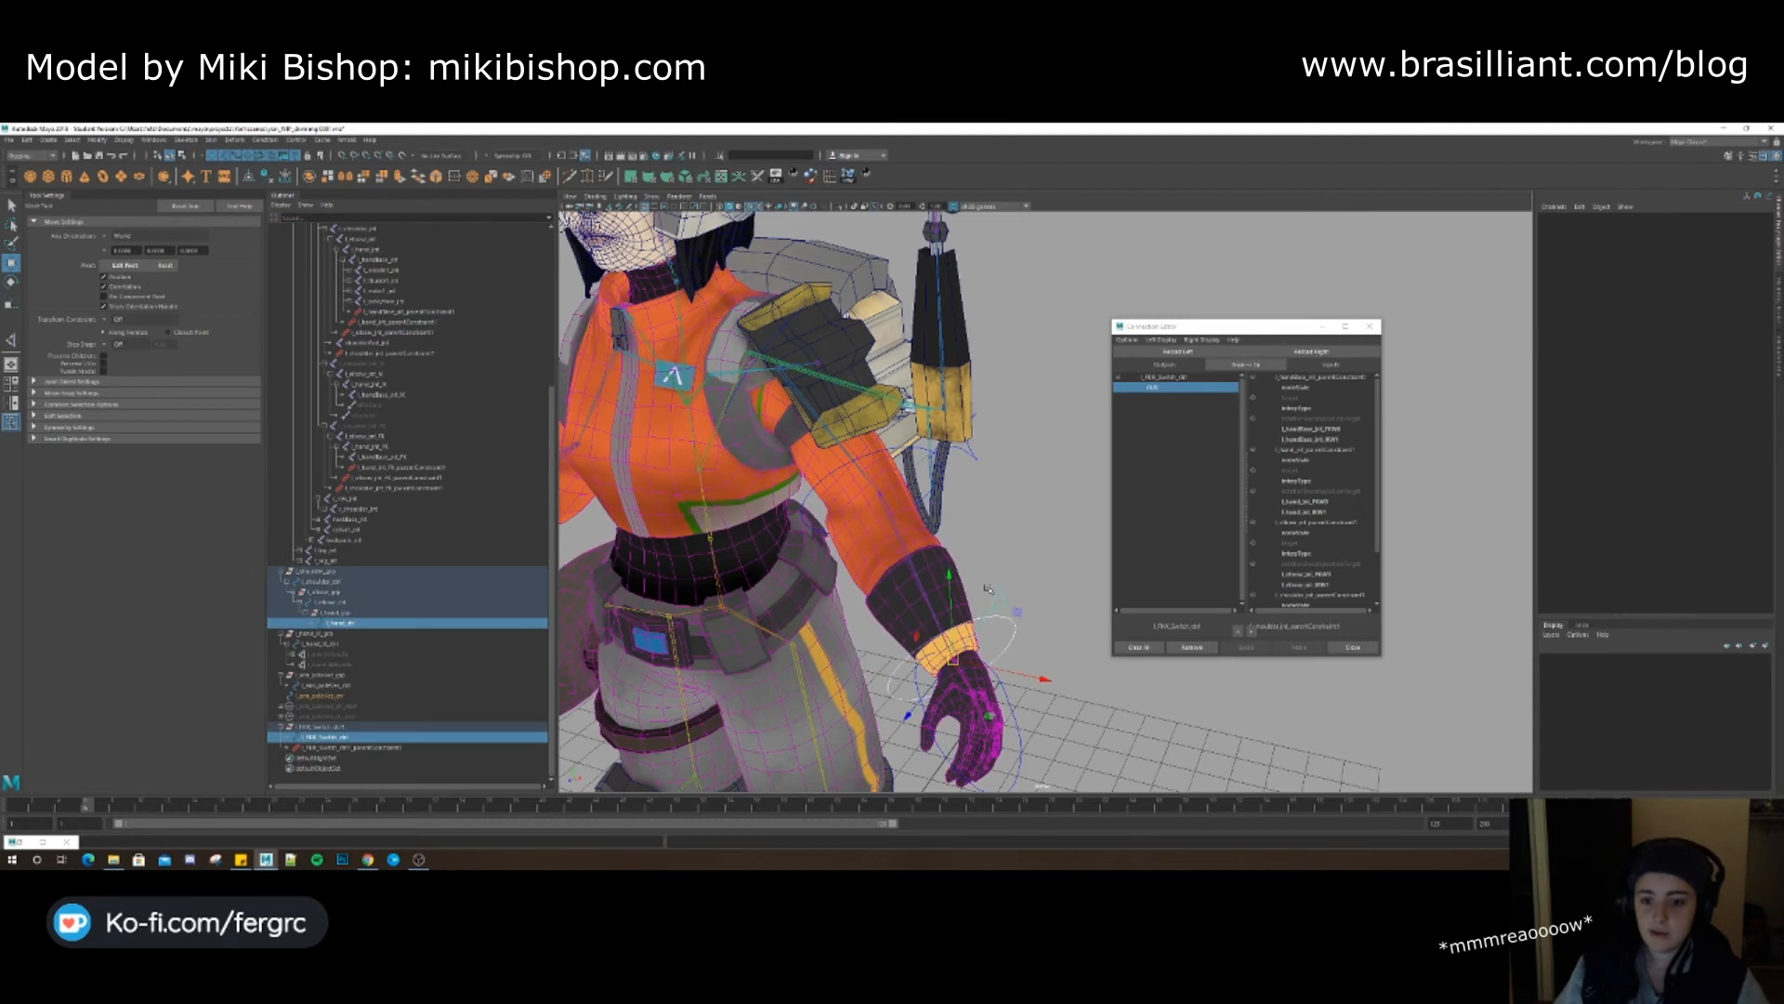
pyautogui.click(992, 602)
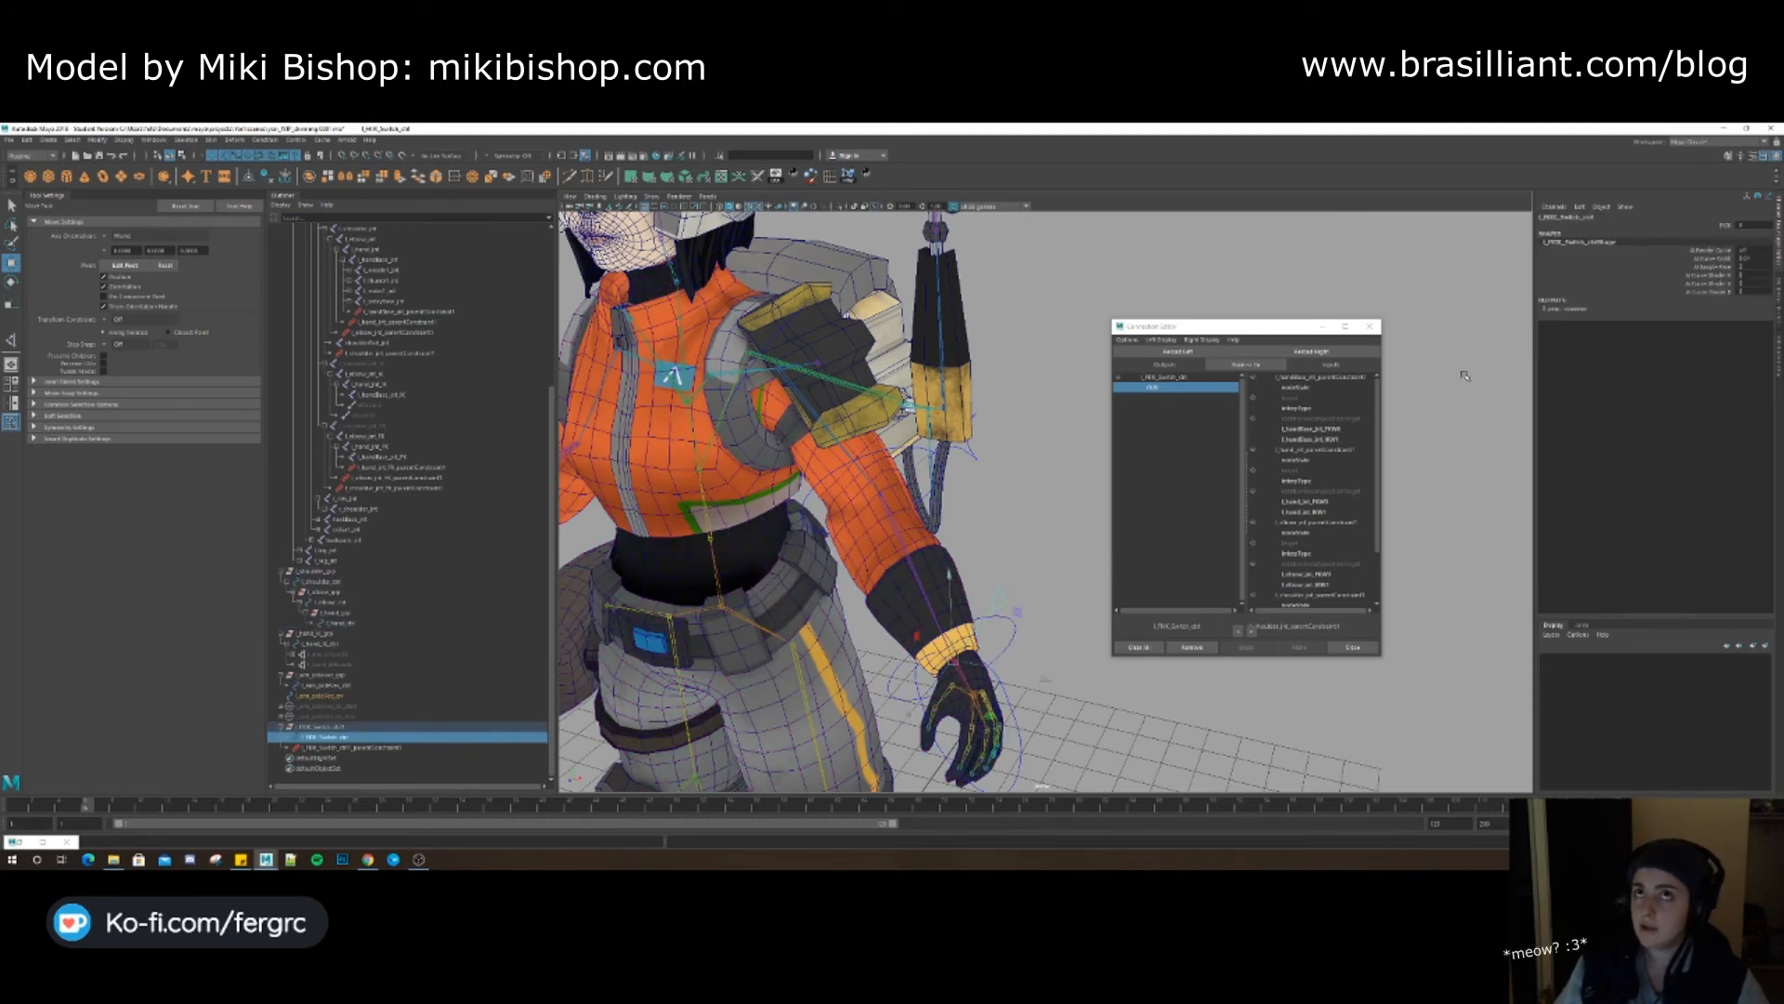
pyautogui.click(1338, 439)
pyautogui.click(1318, 512)
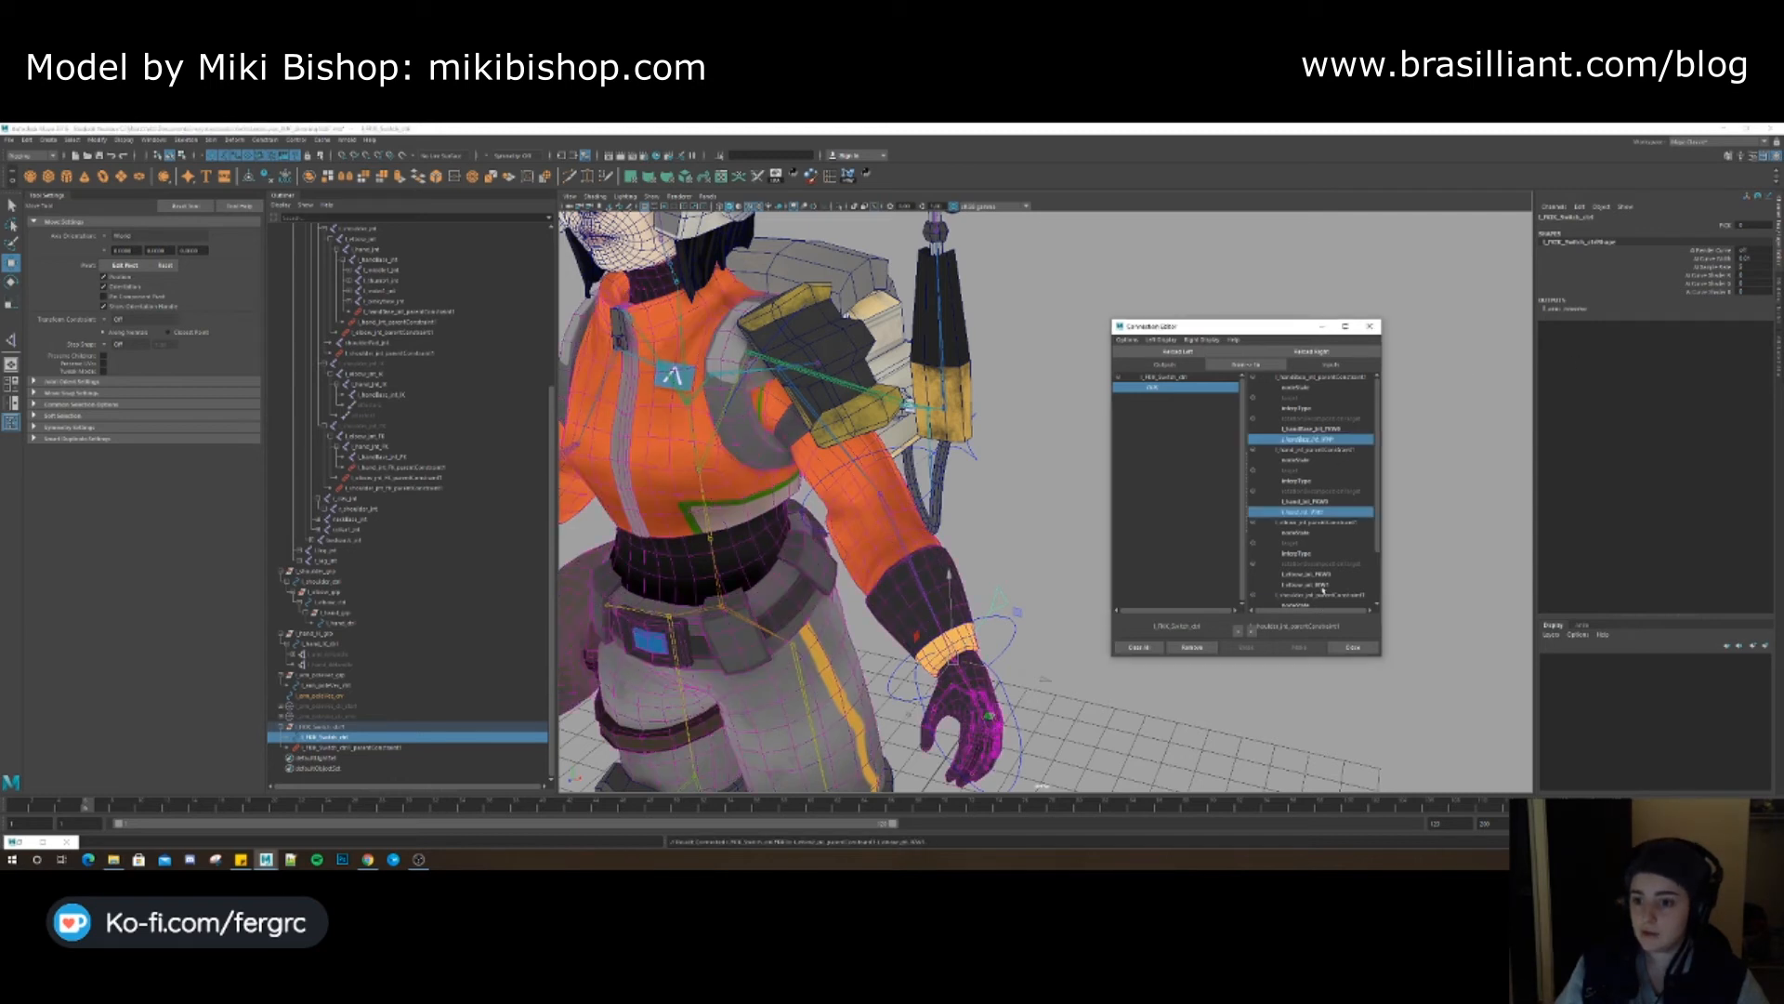
pyautogui.click(1321, 585)
pyautogui.scroll(-2, 1323, 589)
pyautogui.click(1328, 594)
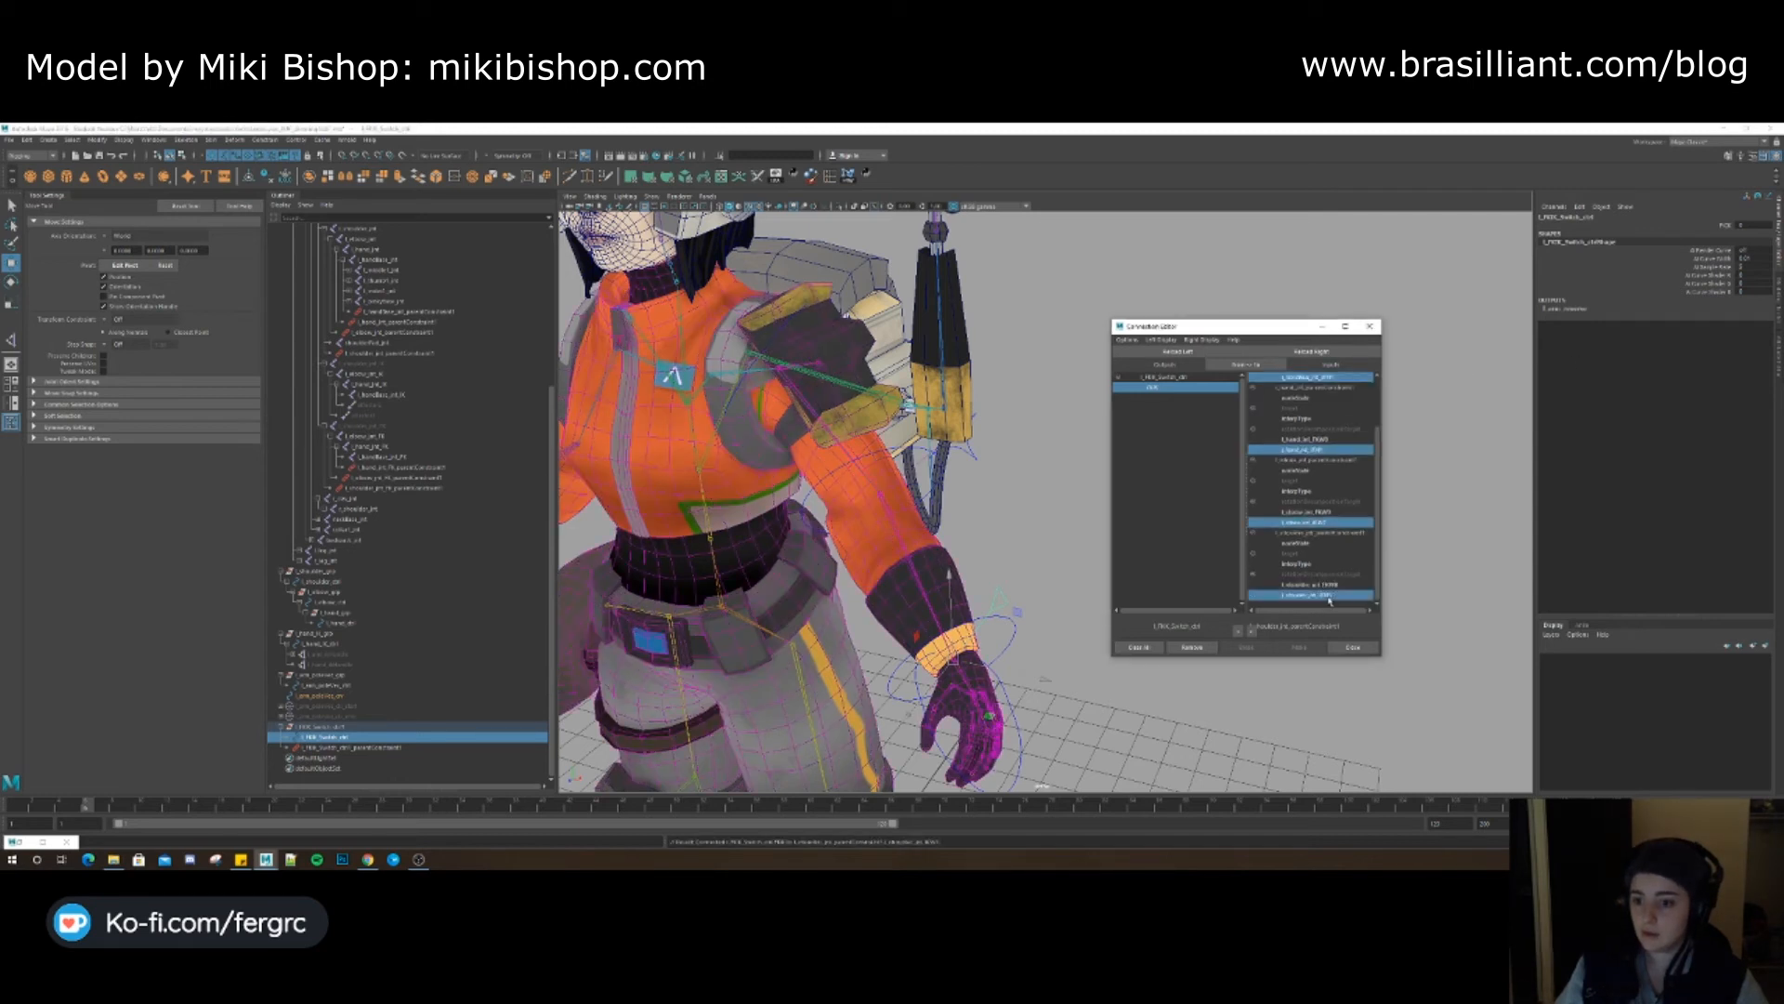
# Open the Node Editor and add the FK/IK switch control to its graph
pyautogui.click(1032, 519)
pyautogui.keyDown('alt'); pyautogui.moveTo(1028, 509); pyautogui.dragTo(1020, 483); pyautogui.keyUp('alt')
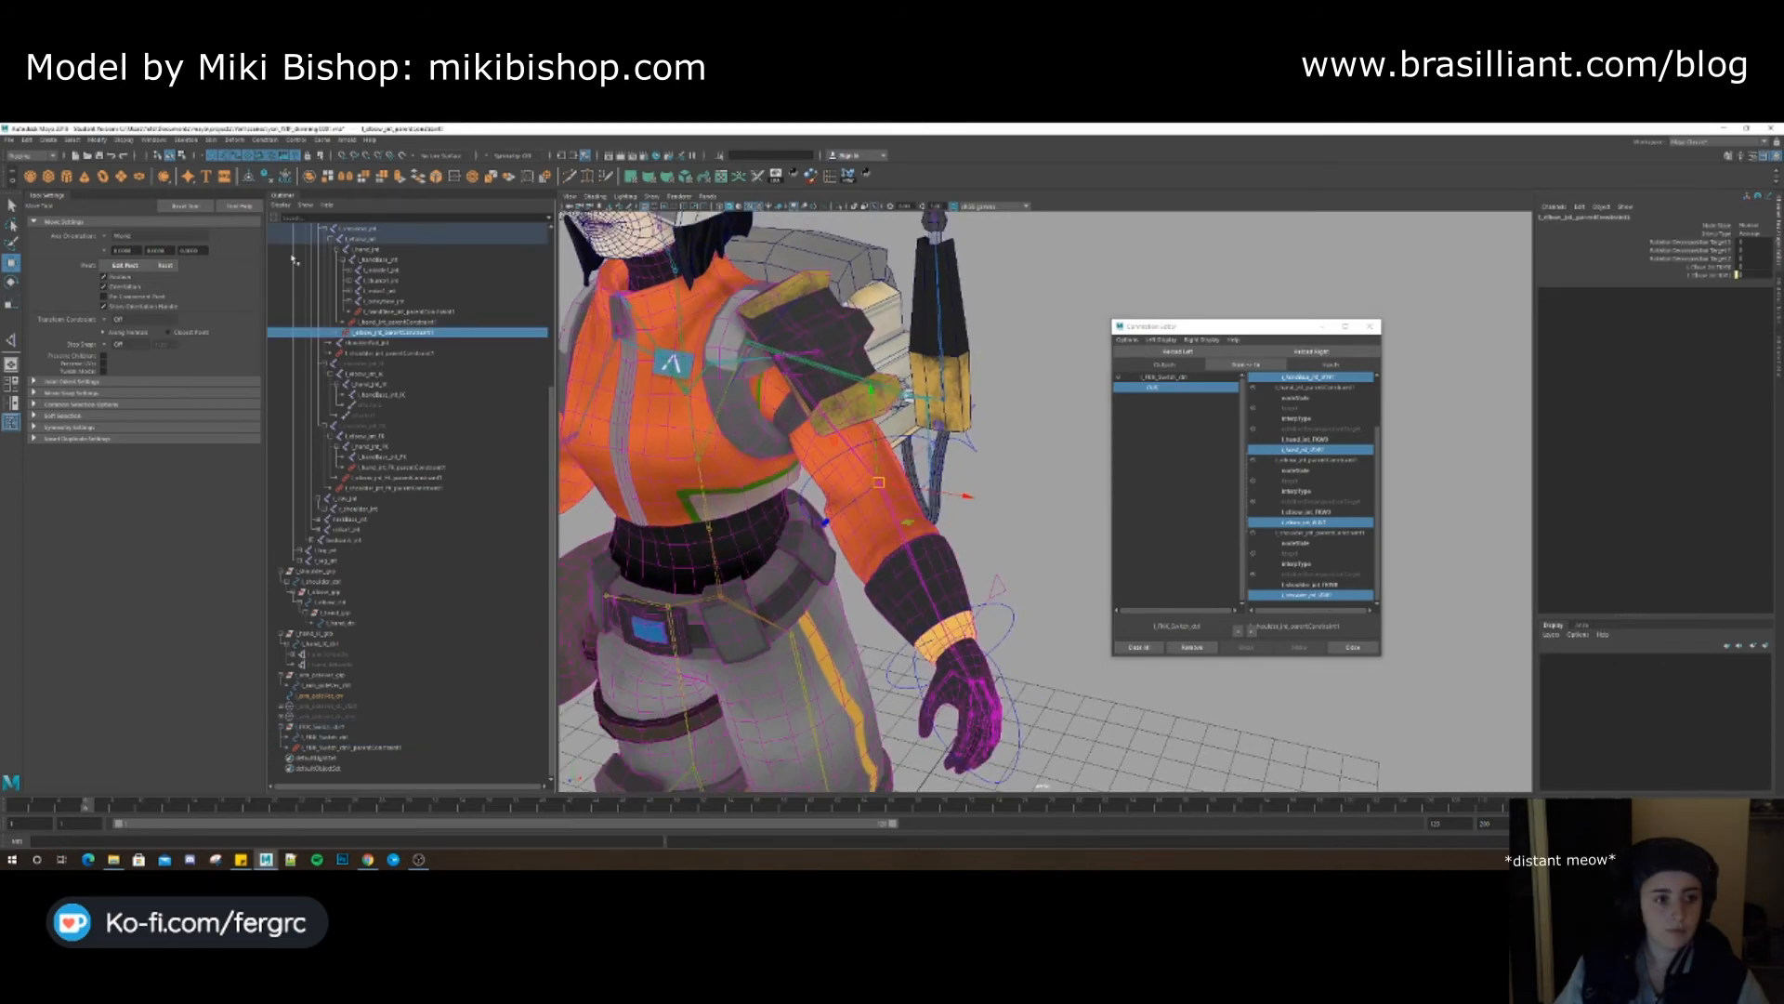
pyautogui.keyDown('alt'); pyautogui.moveTo(964, 497); pyautogui.dragTo(927, 526, button='middle'); pyautogui.keyUp('alt')
pyautogui.click(153, 140)
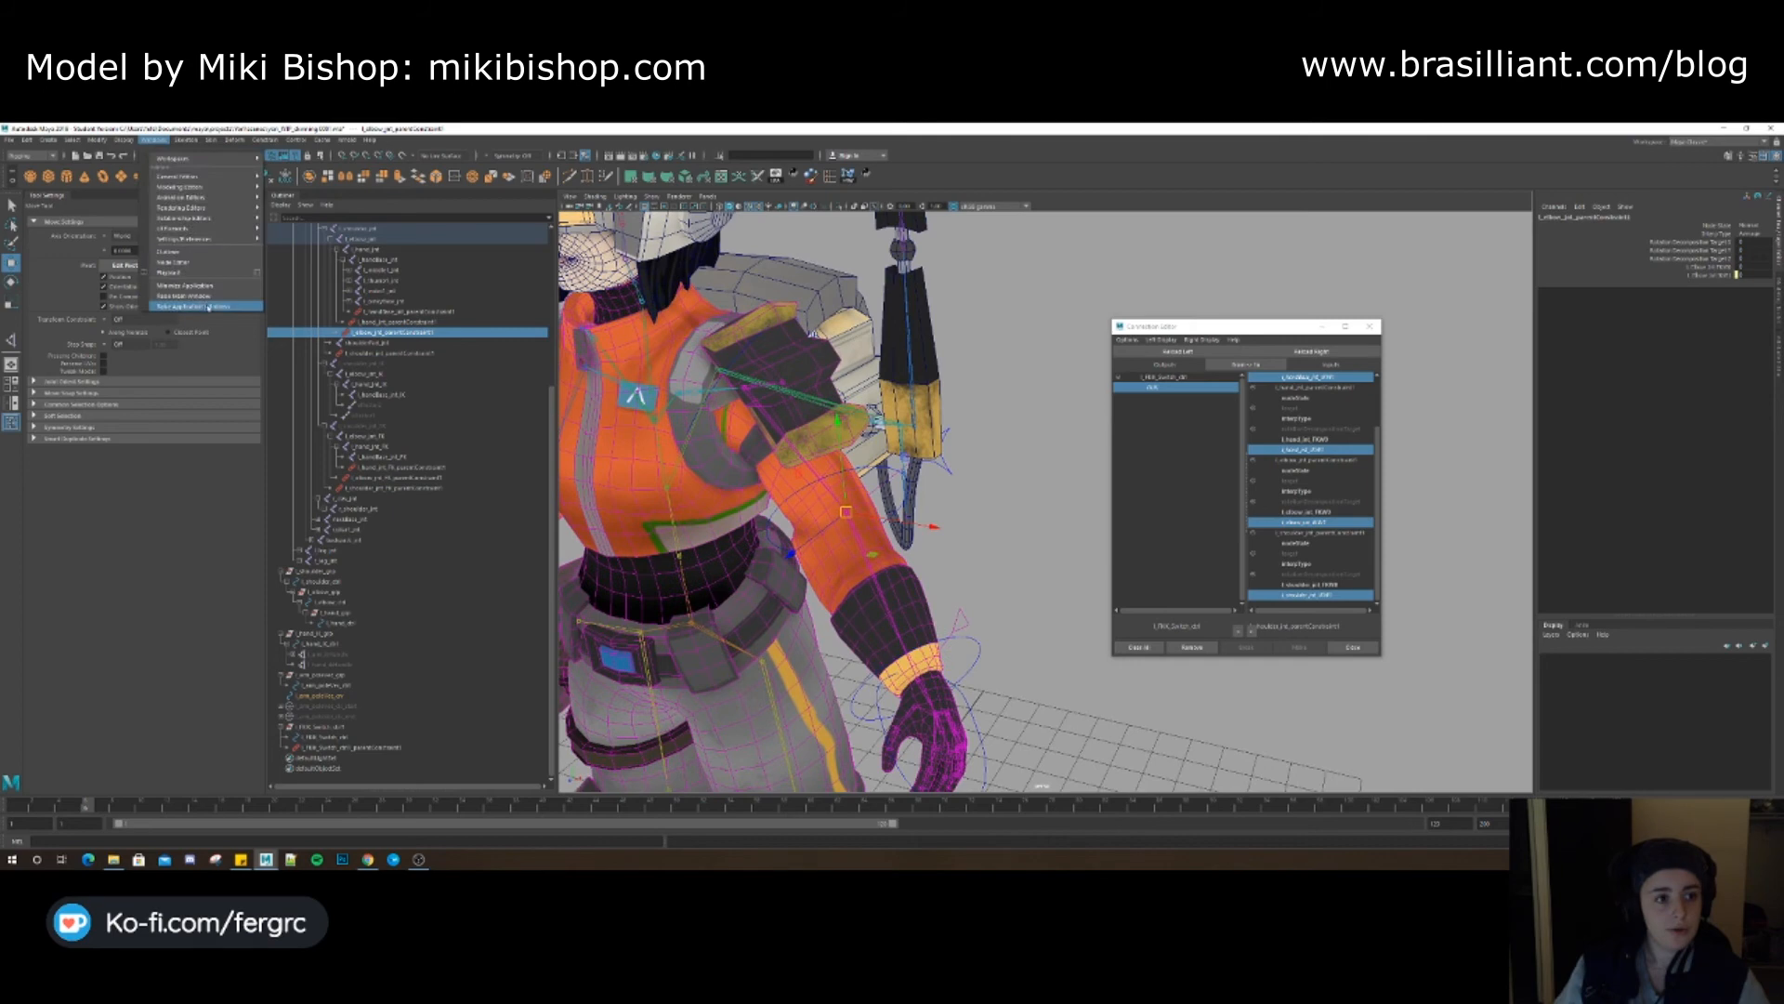
pyautogui.click(178, 264)
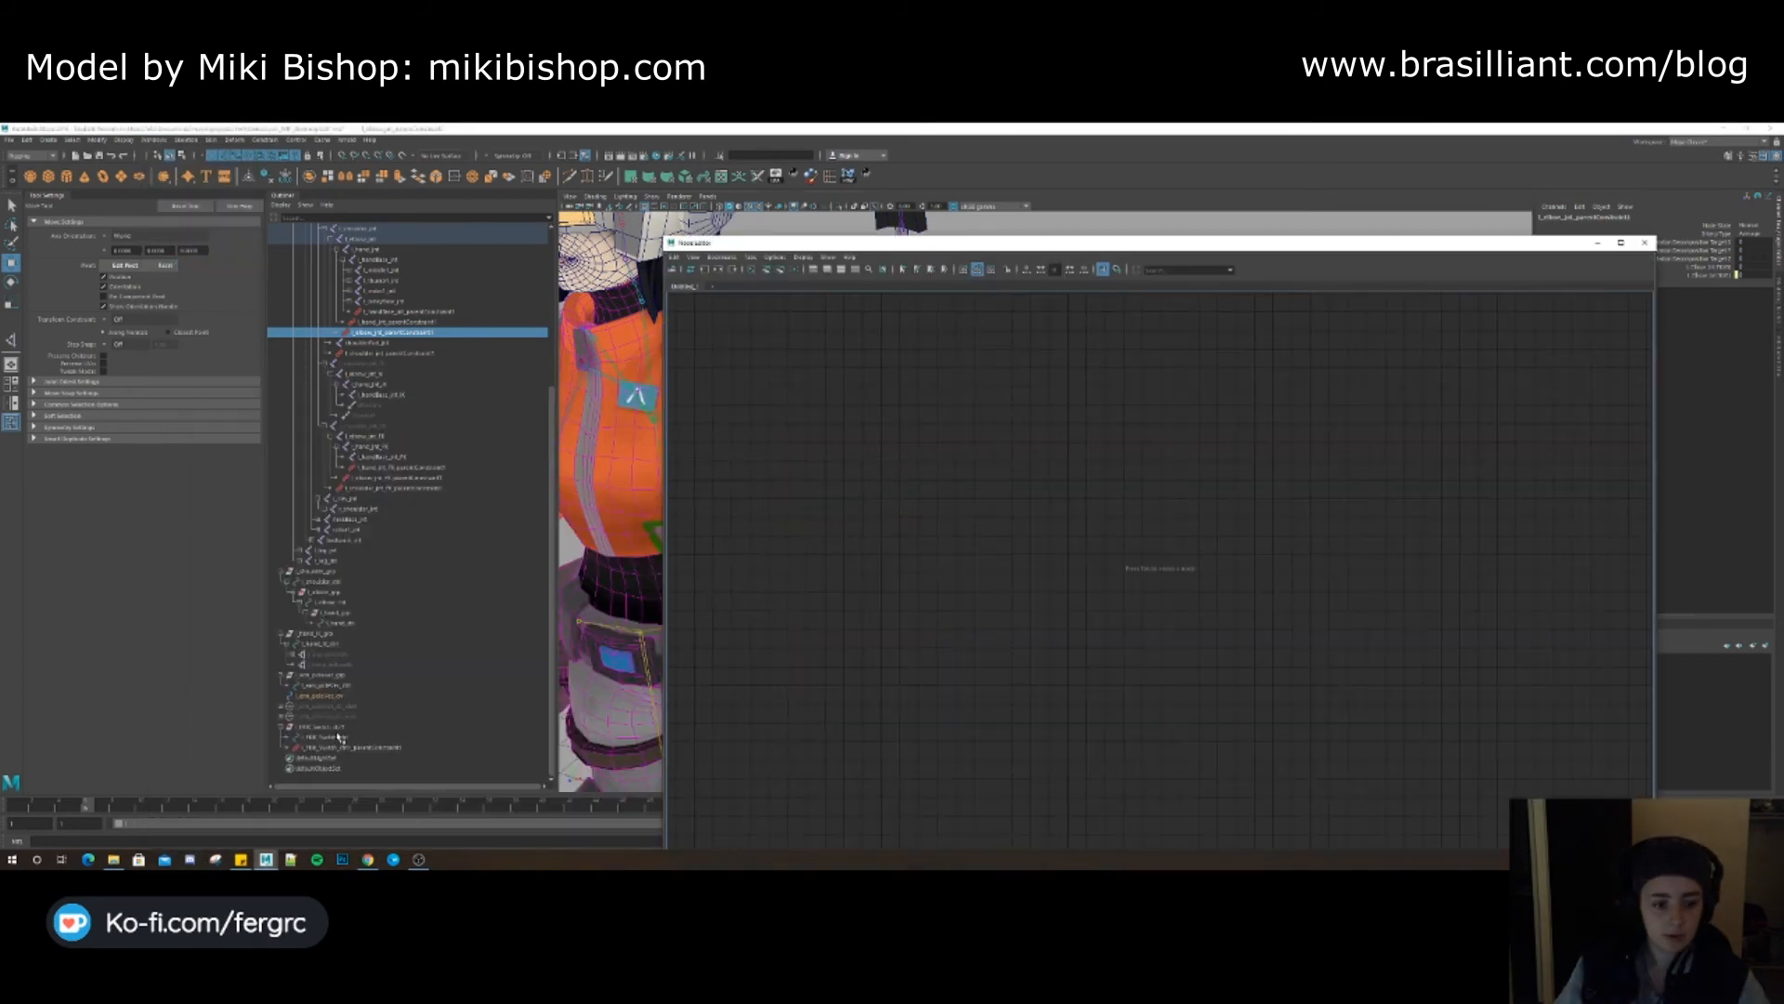
pyautogui.click(334, 737)
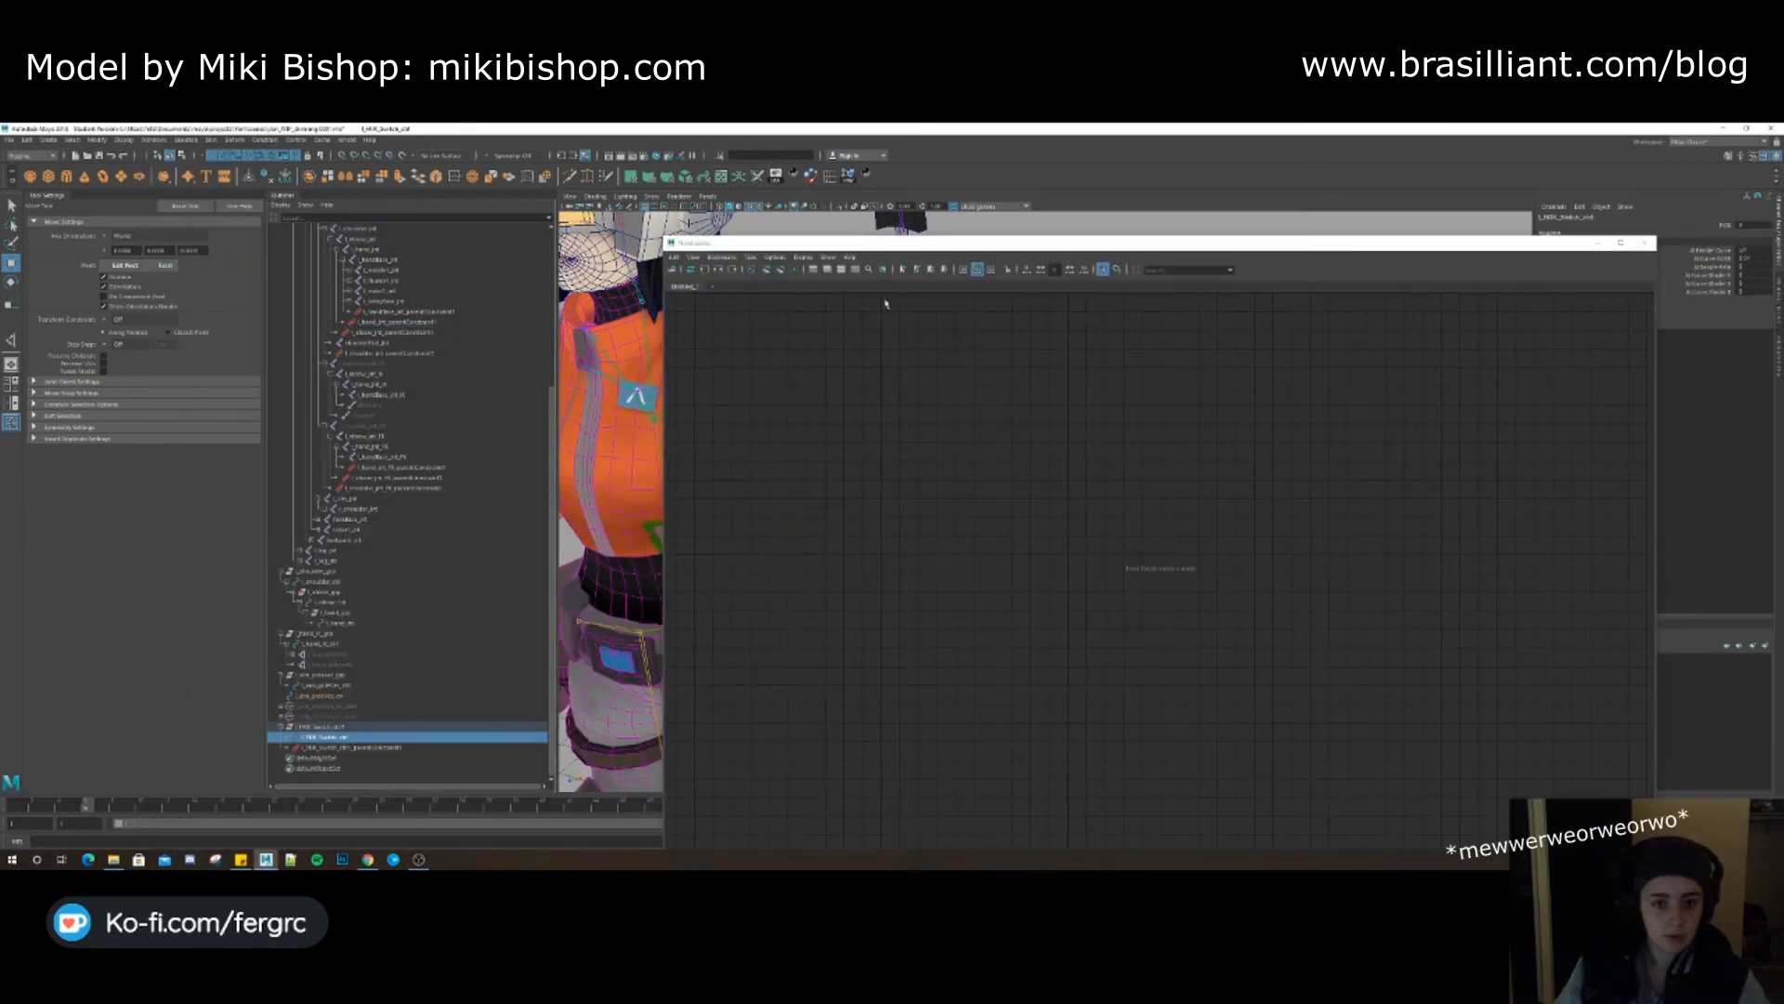
pyautogui.click(765, 270)
pyautogui.moveTo(815, 244); pyautogui.dragTo(631, 233)
pyautogui.click(1109, 420)
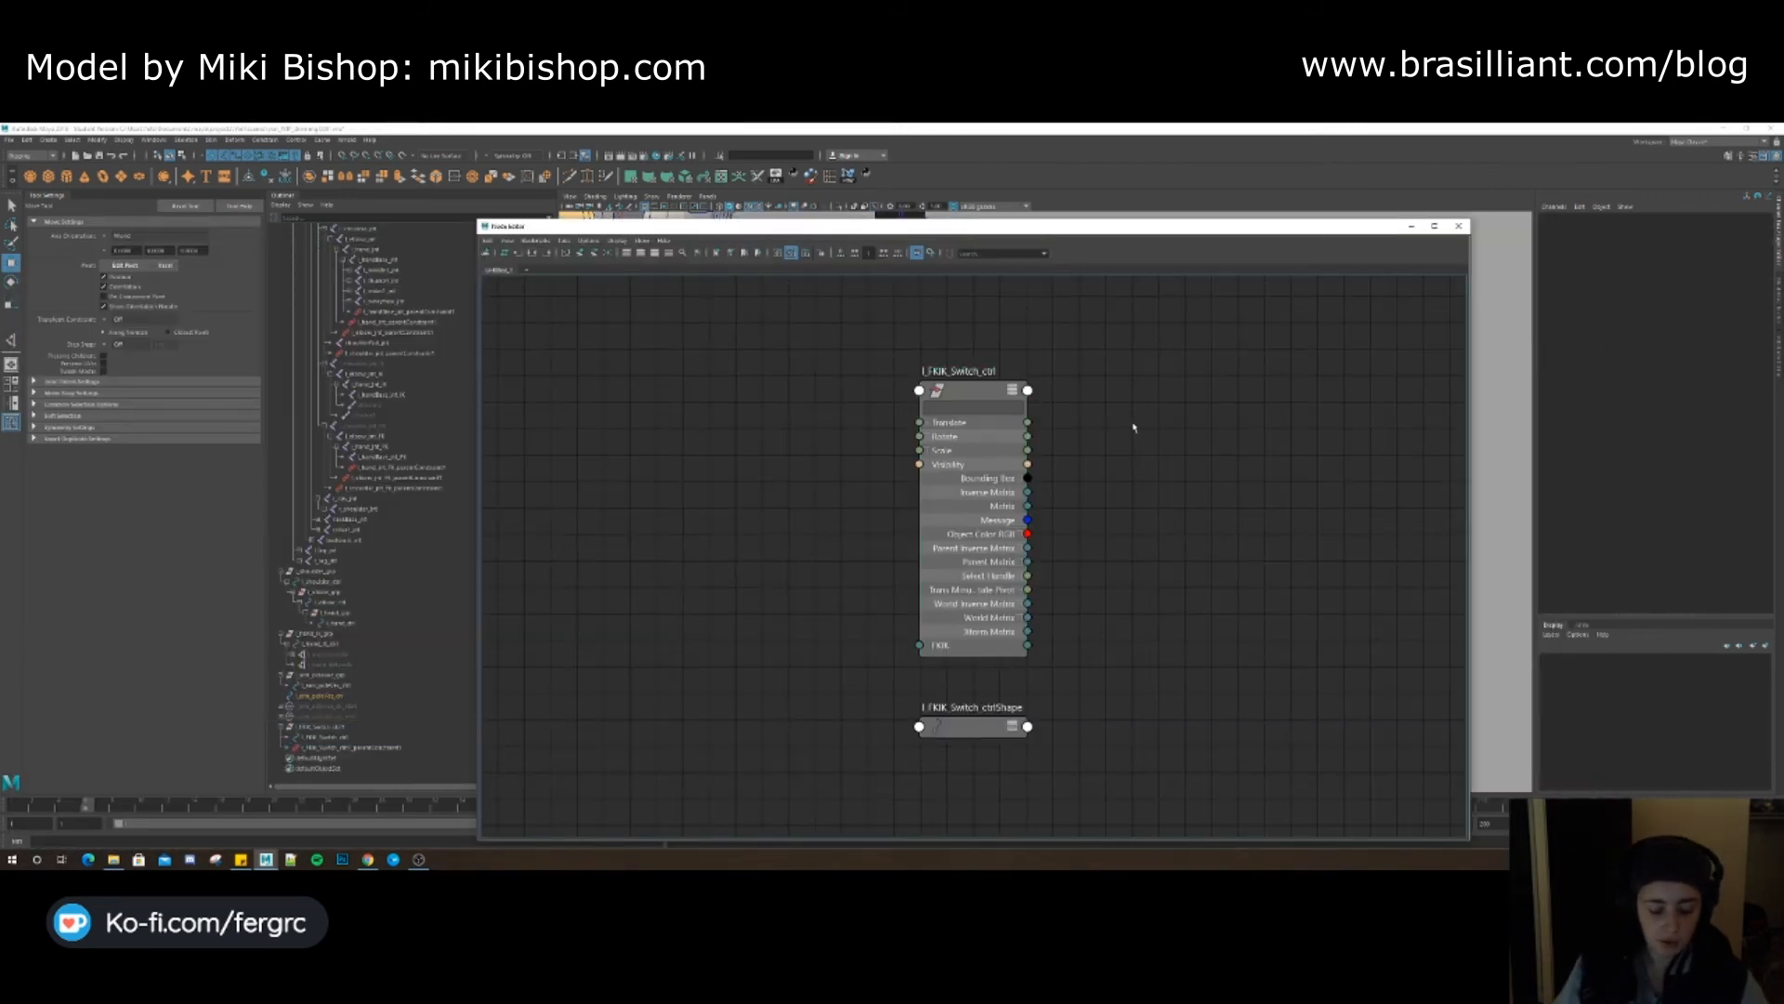
# Create a reverse node beside the switch control, expand its attributes, and name it l_arm_reverse1
pyautogui.press('Tab')
pyautogui.write('reverse')
pyautogui.press('Return')
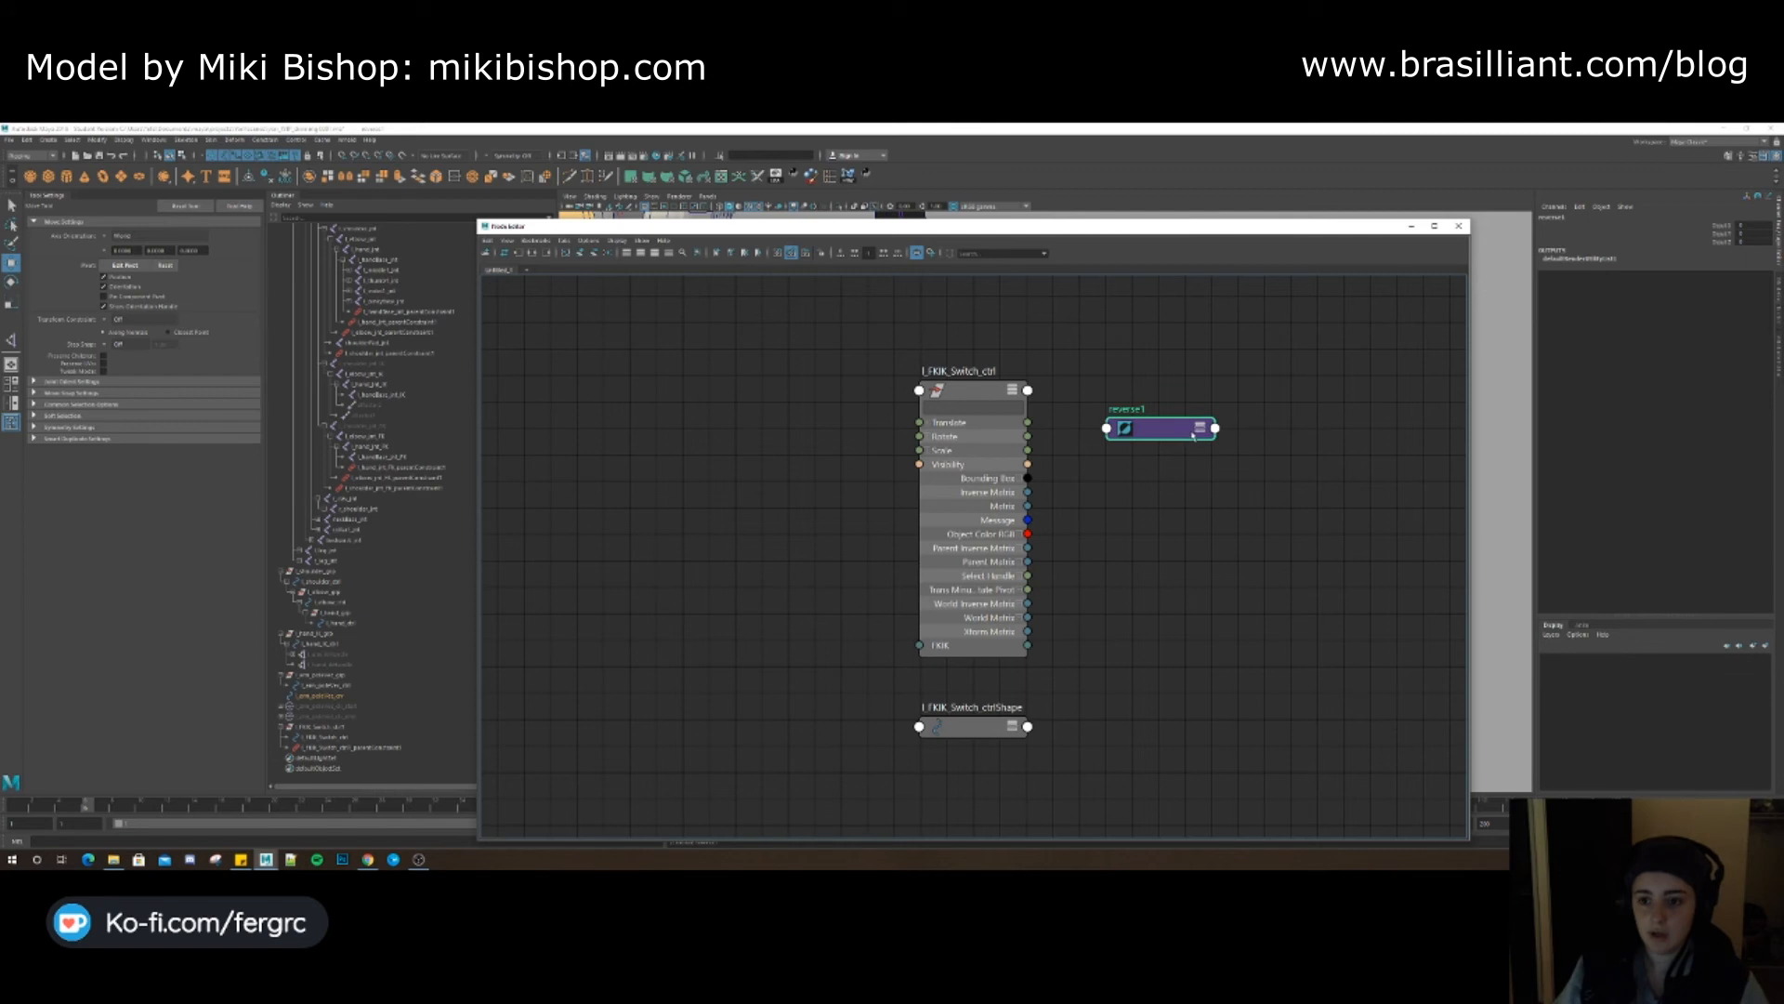
pyautogui.click(1198, 429)
pyautogui.doubleClick(1145, 410)
pyautogui.write('l_arm_reverse1')
pyautogui.press('Return')
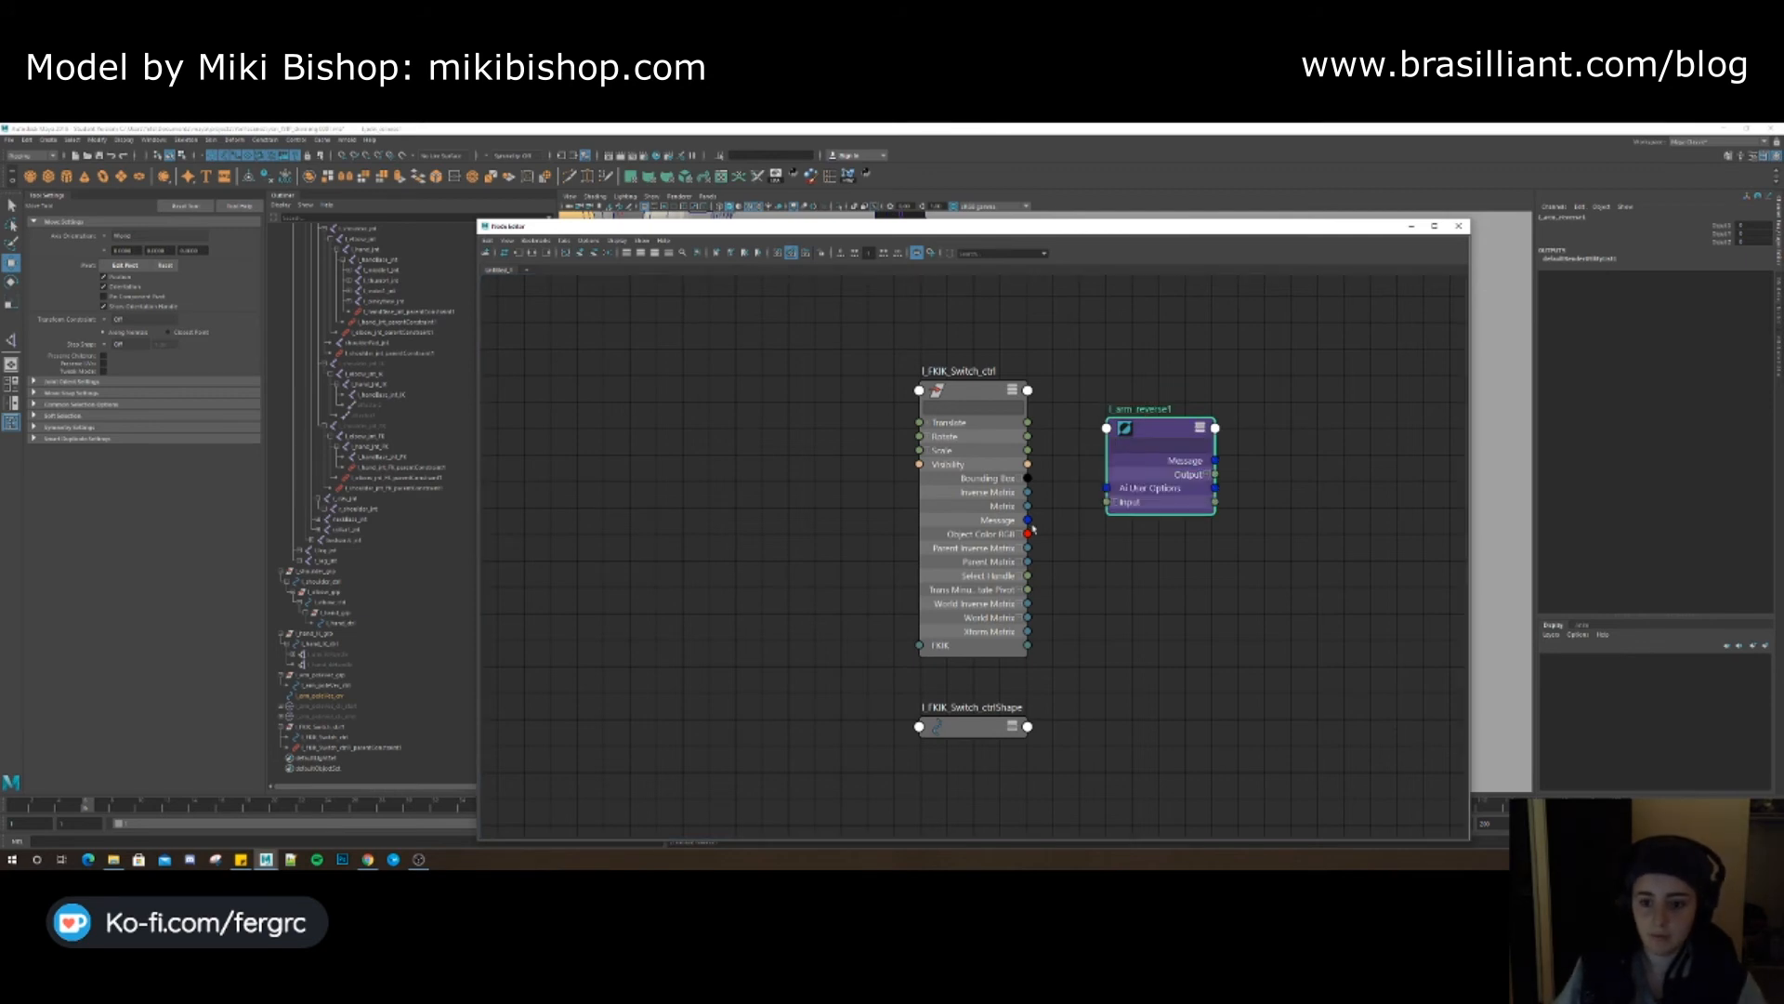
# Connect the switch control's FKIK output to Input X of the left arm reverse node
pyautogui.moveTo(1102, 518); pyautogui.dragTo(1130, 548)
pyautogui.doubleClick(1126, 493)
pyautogui.click(1131, 557)
pyautogui.moveTo(1028, 645); pyautogui.dragTo(1122, 571)
pyautogui.moveTo(1170, 484); pyautogui.dragTo(1167, 481)
pyautogui.moveTo(1159, 227); pyautogui.dragTo(684, 246)
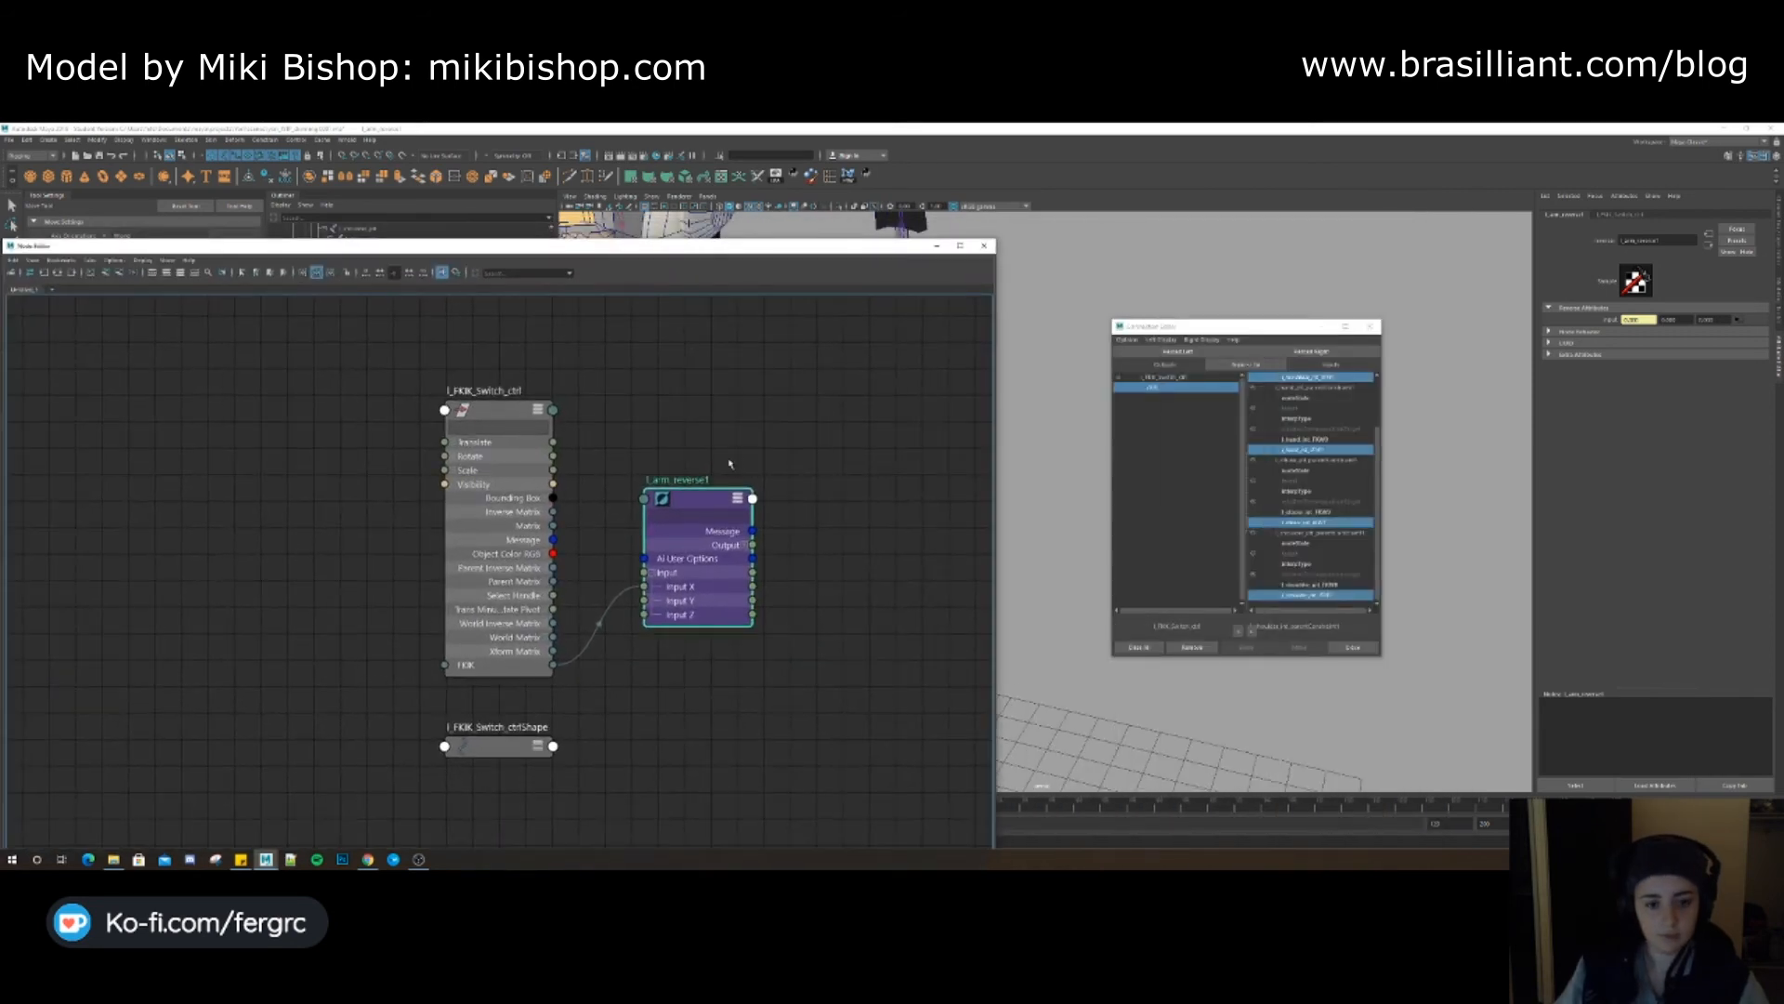
pyautogui.keyDown('alt'); pyautogui.moveTo(755, 420); pyautogui.dragTo(744, 419, button='middle'); pyautogui.keyUp('alt')
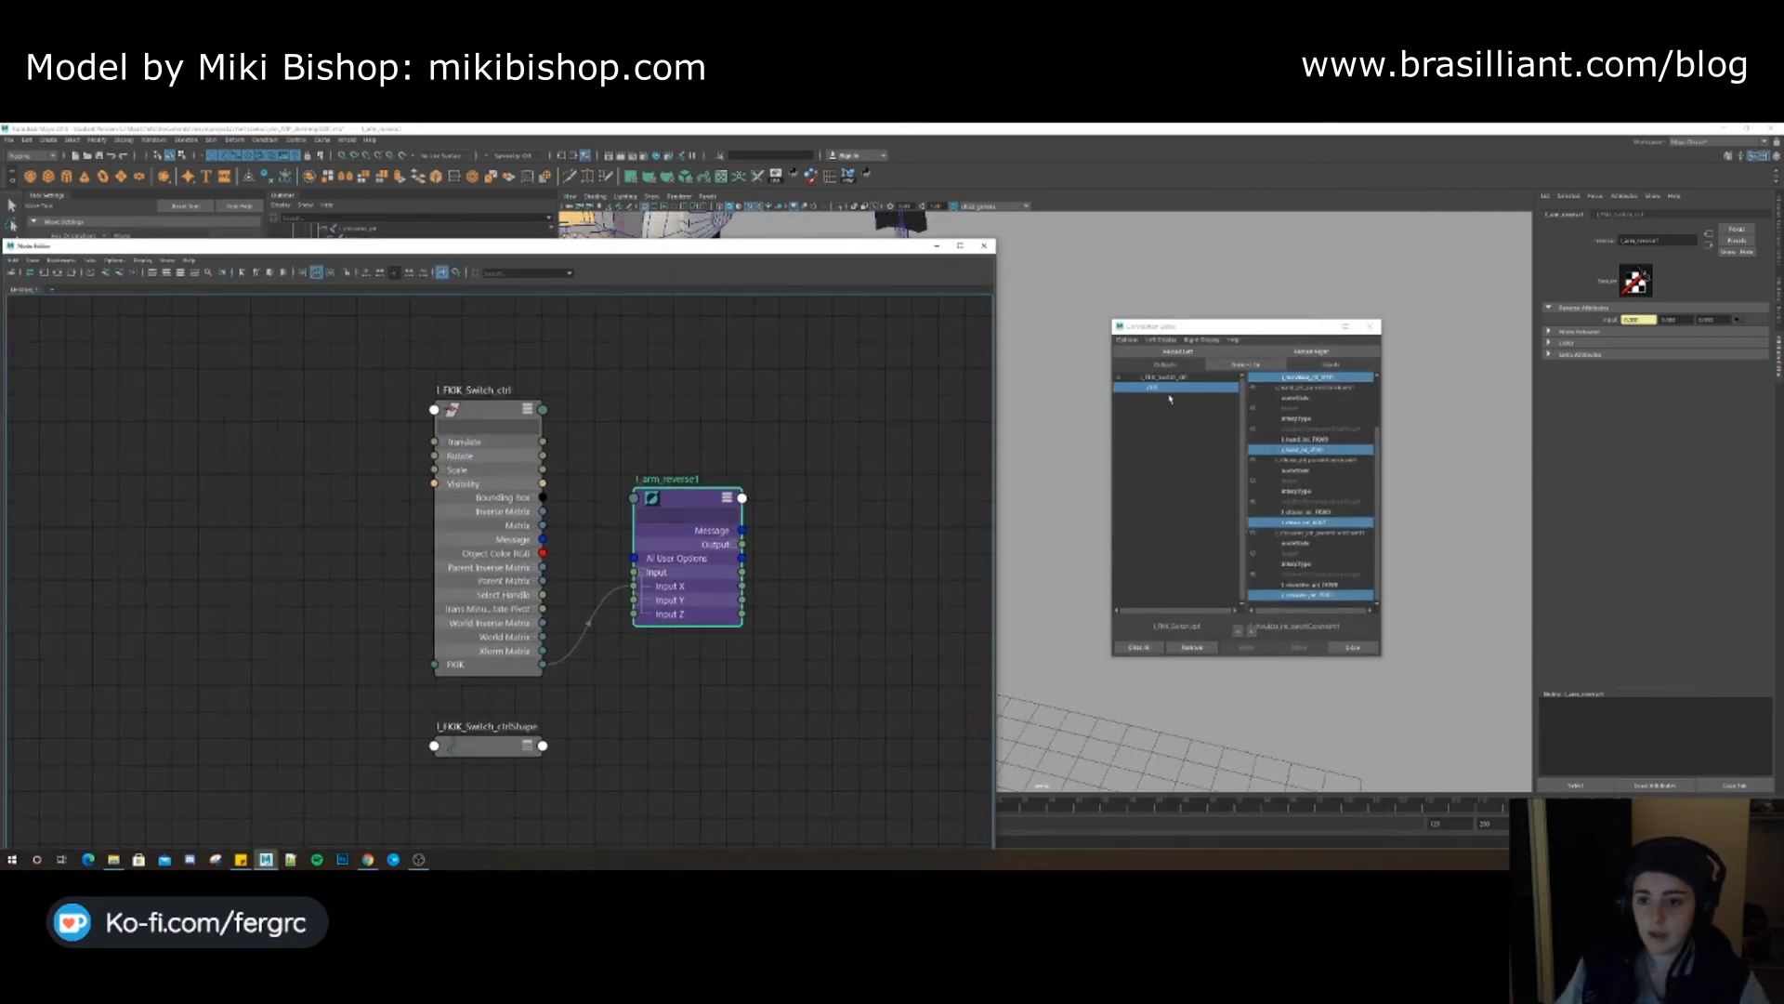
# Load the left arm reverse node as the Connection Editor source, show its non-keyable attributes, and expand its output
pyautogui.click(1179, 352)
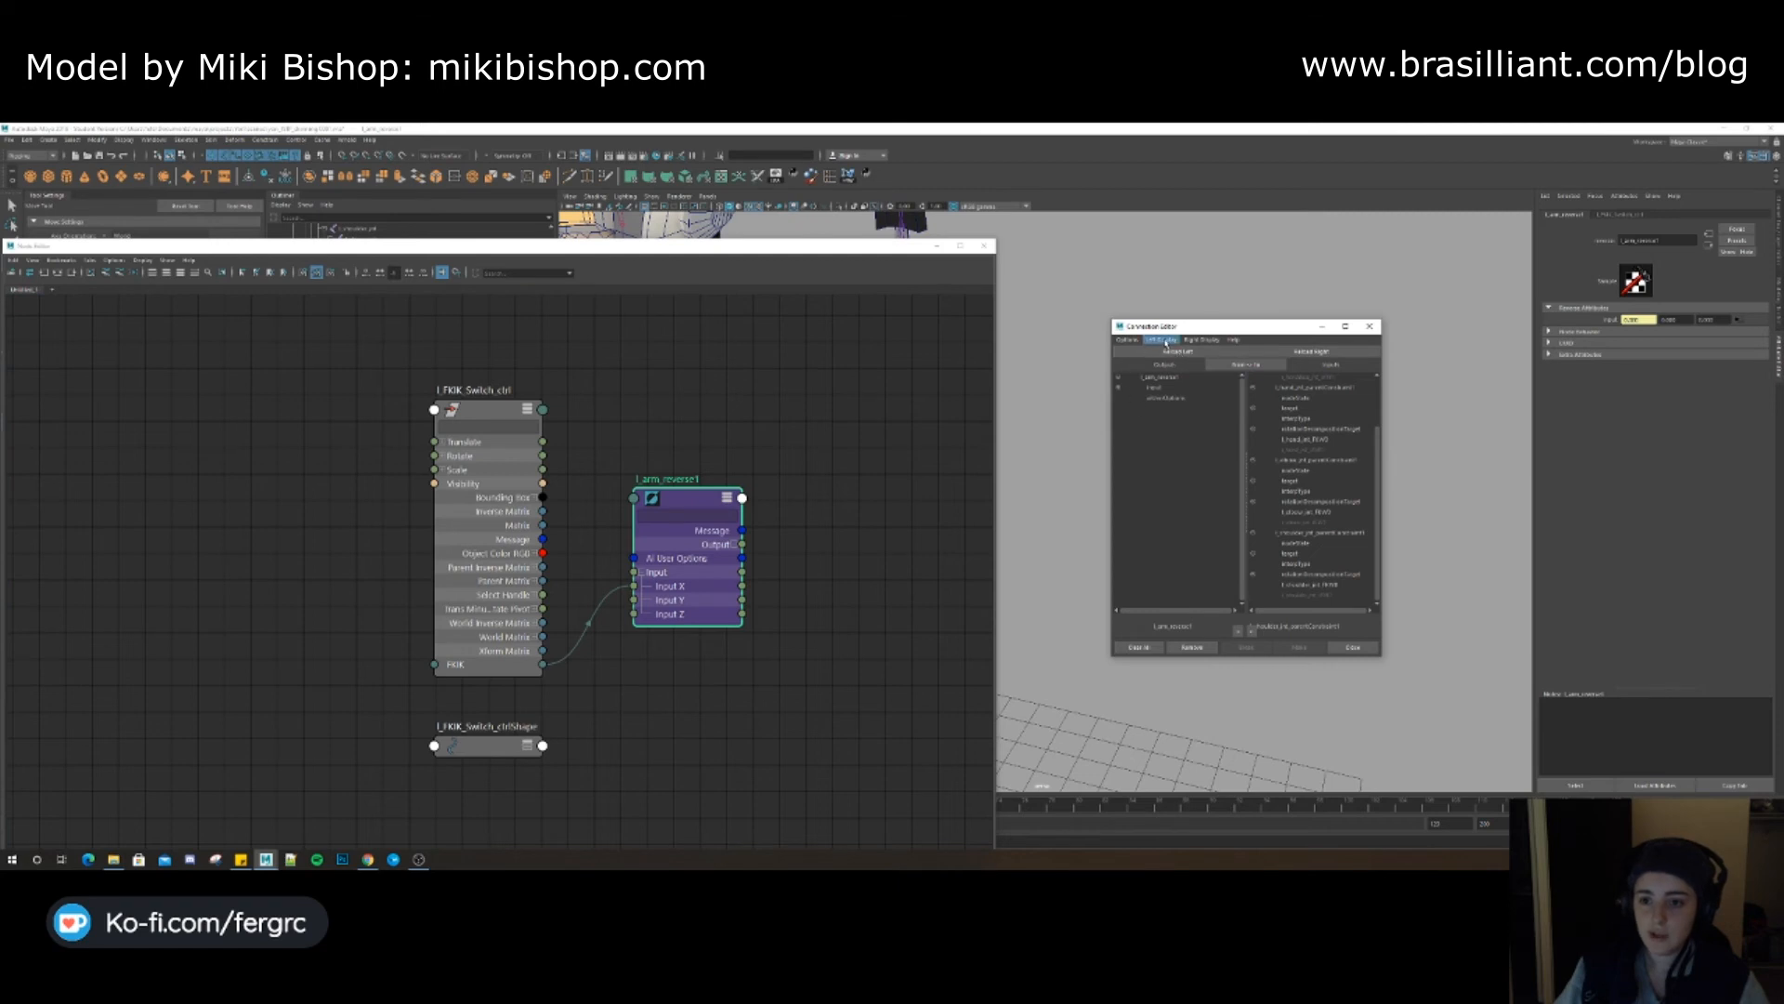
pyautogui.click(1165, 341)
pyautogui.click(1162, 403)
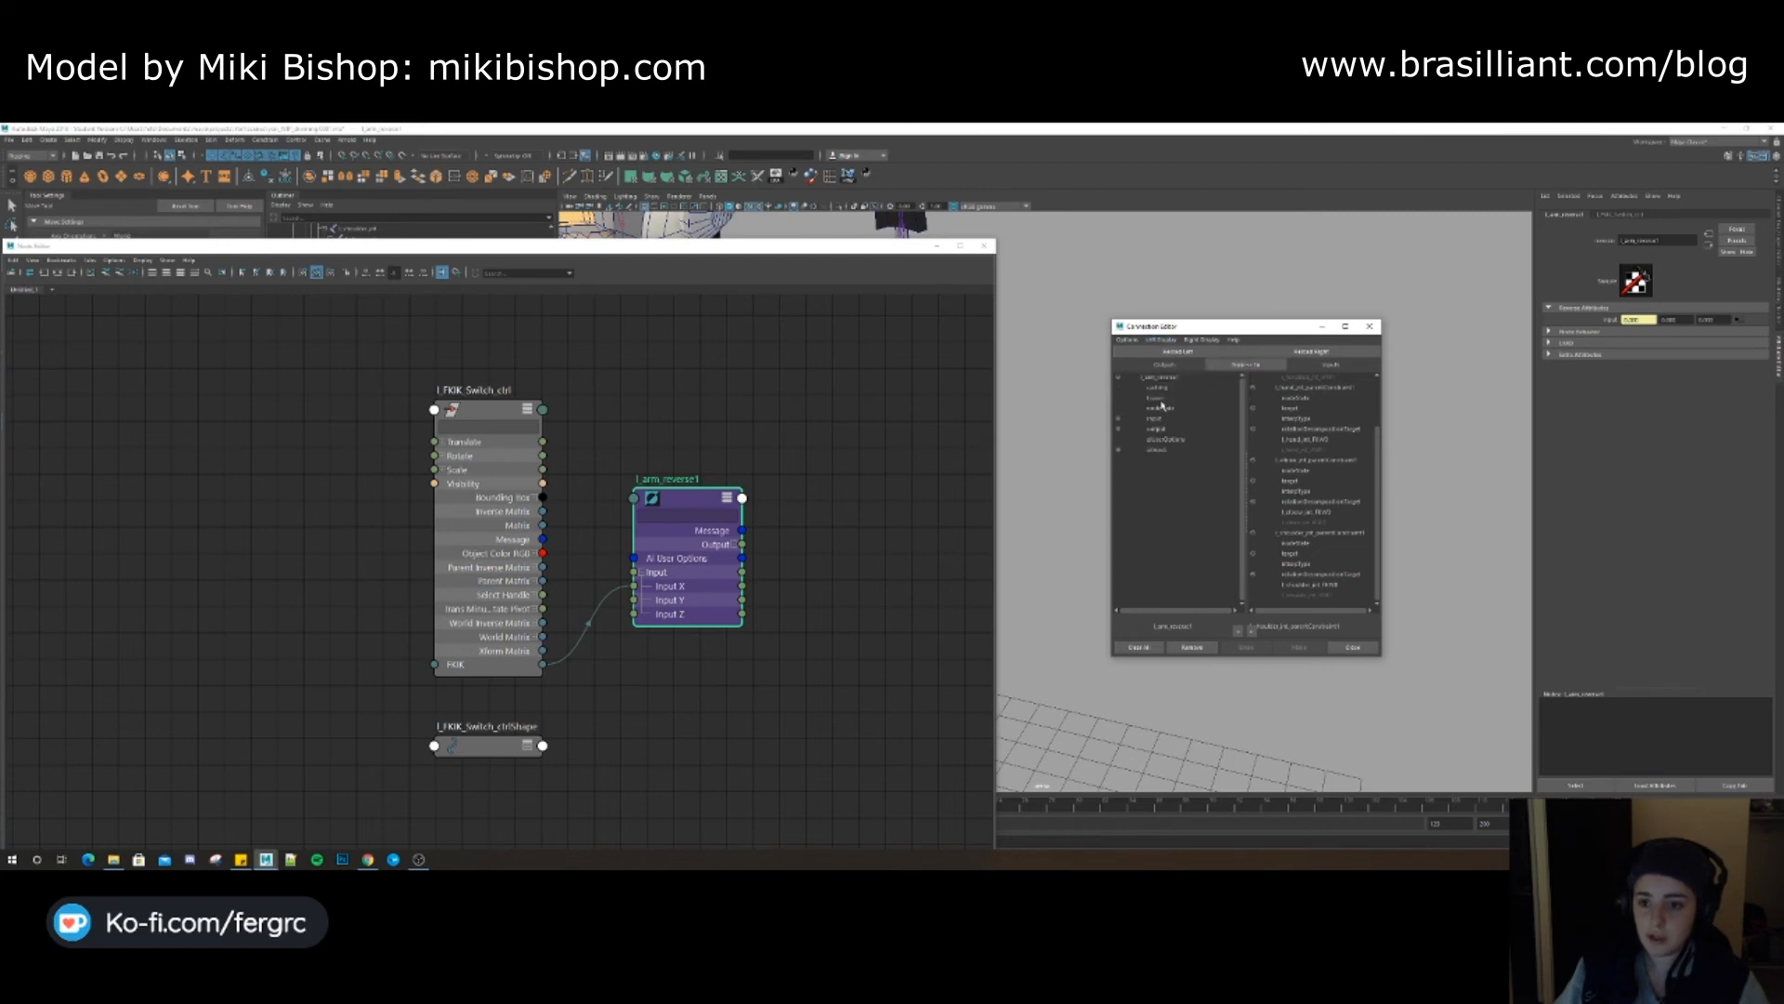
pyautogui.click(1117, 429)
# Connect the reverse node's Output X to the FK weights of the hand, elbow, shoulder and hand base parent constraints
pyautogui.click(1163, 439)
pyautogui.click(1305, 440)
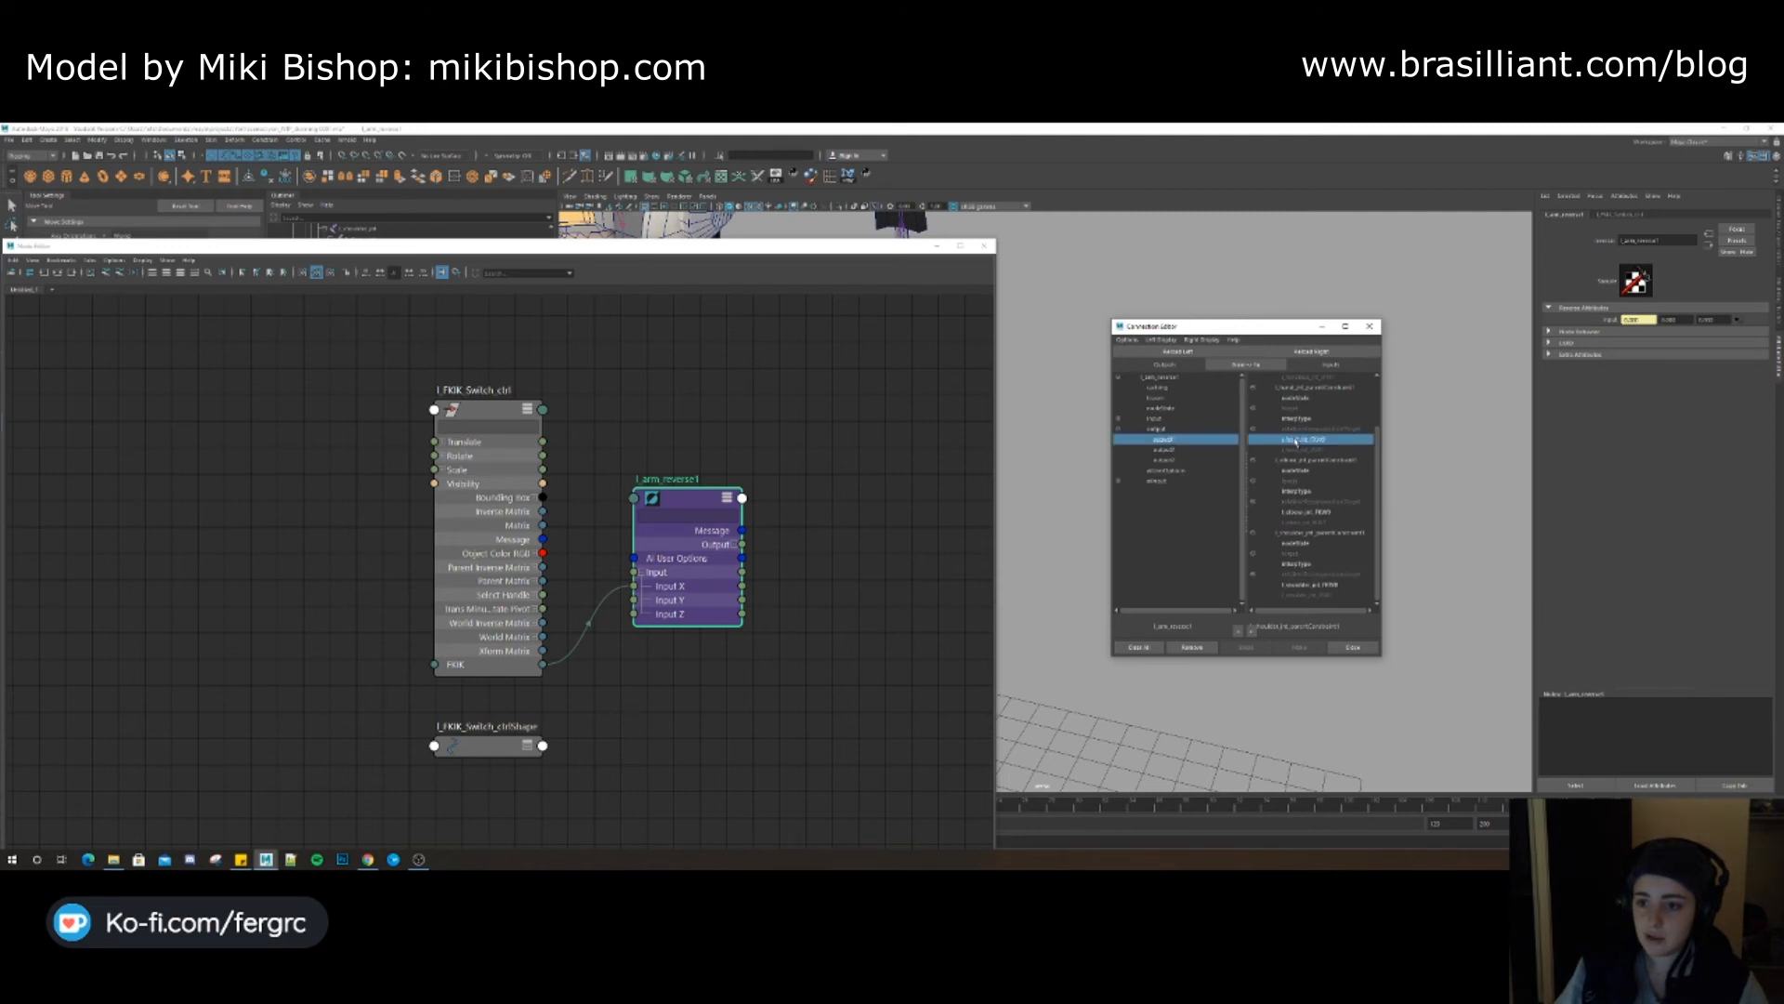
pyautogui.click(1306, 512)
pyautogui.click(1317, 585)
pyautogui.scroll(2, 1318, 576)
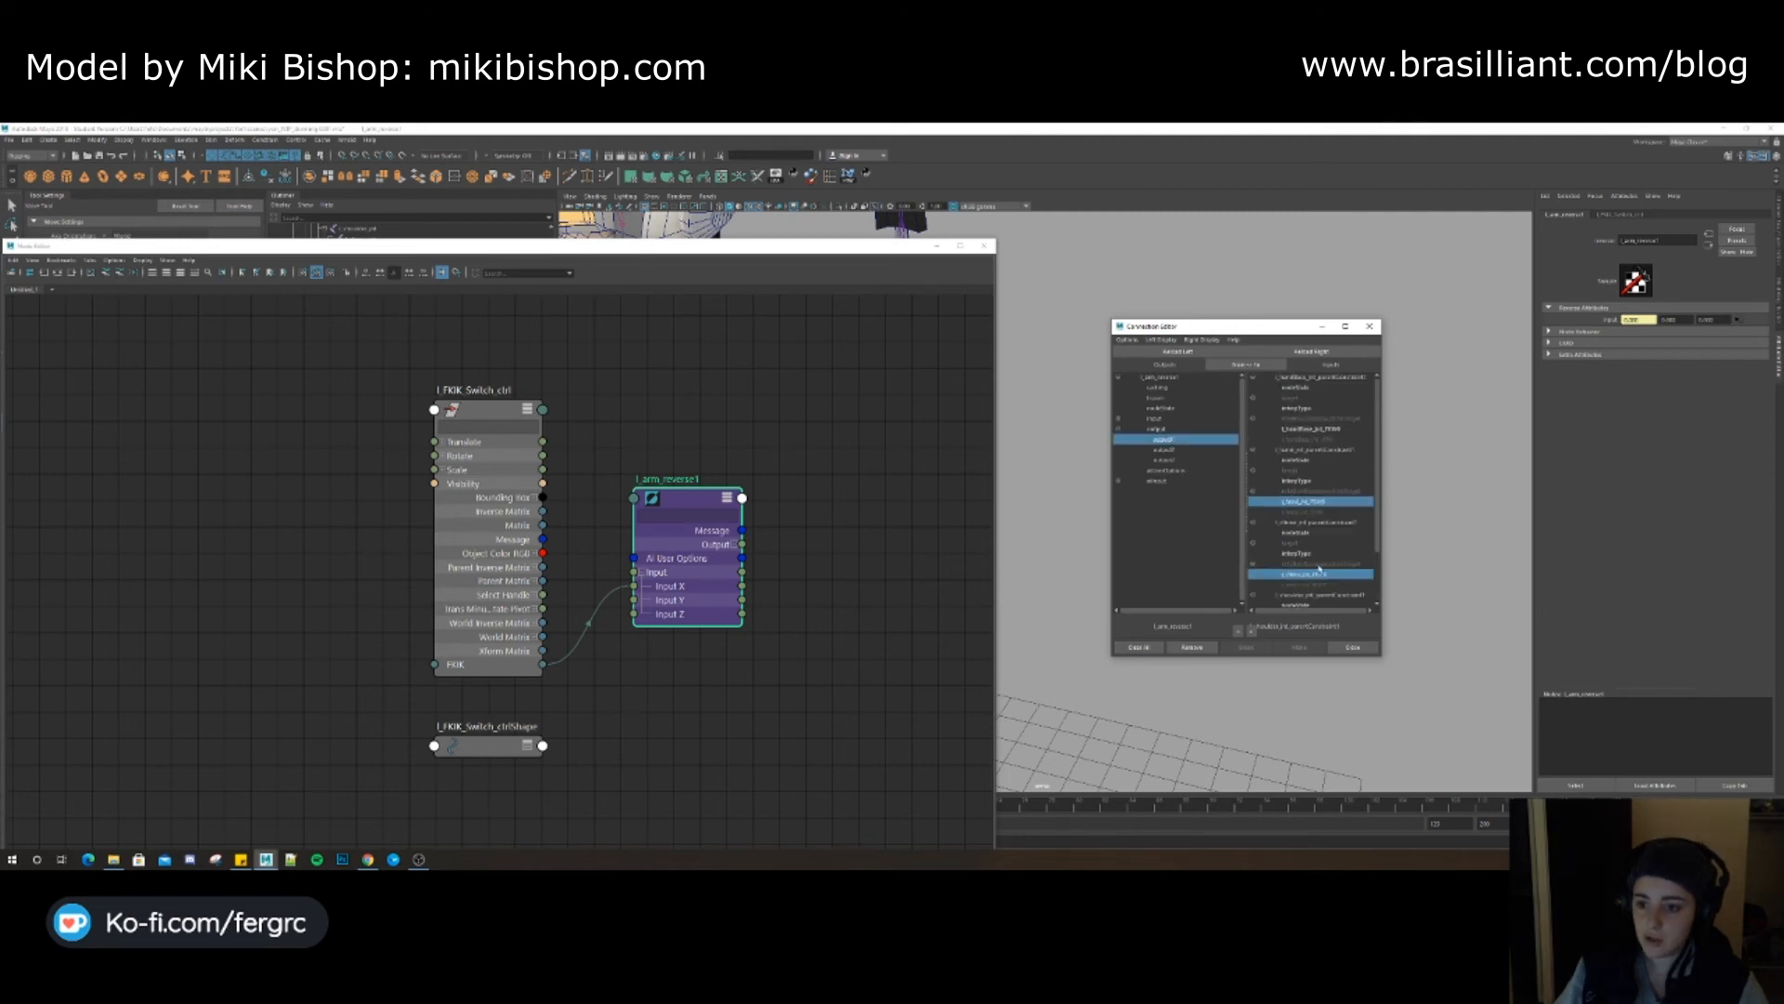
pyautogui.click(1304, 430)
# Minimize the Node Editor, test the arm by rotating its FK control slightly, and undo the rotation
pyautogui.click(937, 246)
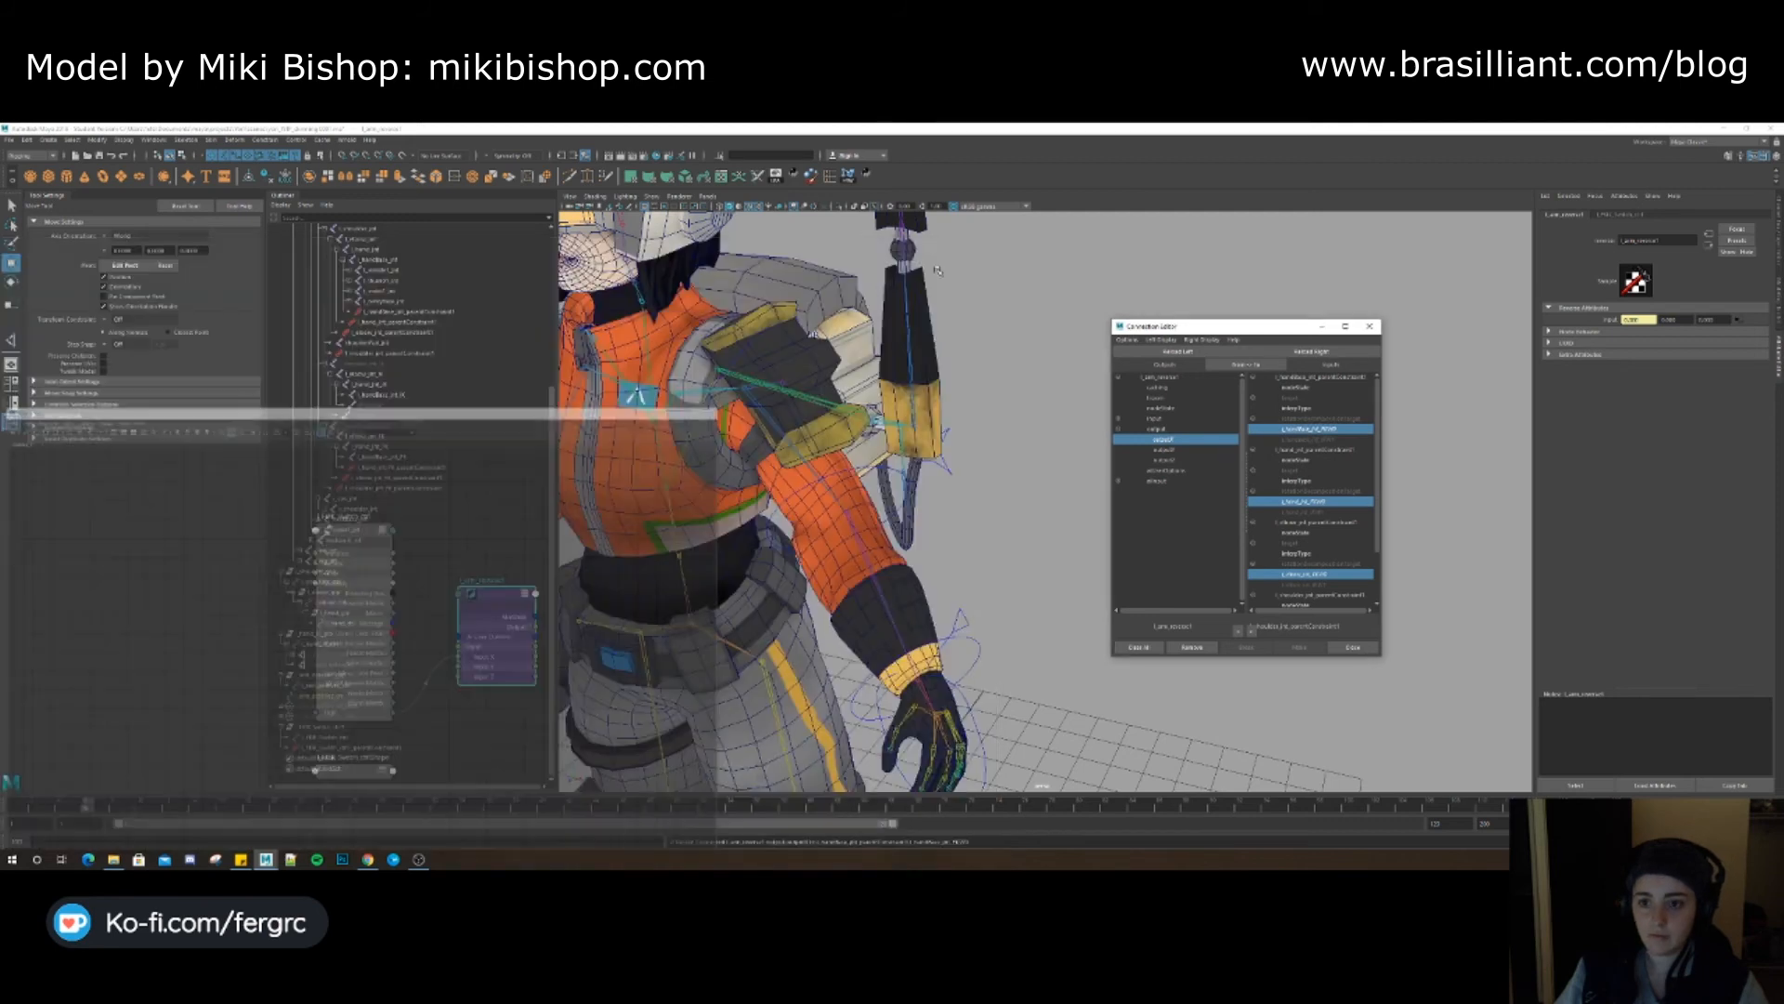
pyautogui.keyDown('alt'); pyautogui.moveTo(983, 588); pyautogui.dragTo(1002, 506, button='middle'); pyautogui.keyUp('alt')
pyautogui.click(984, 535)
pyautogui.keyDown('alt'); pyautogui.moveTo(984, 535); pyautogui.dragTo(1038, 474); pyautogui.keyUp('alt')
pyautogui.click(1780, 232)
pyautogui.click(1038, 474)
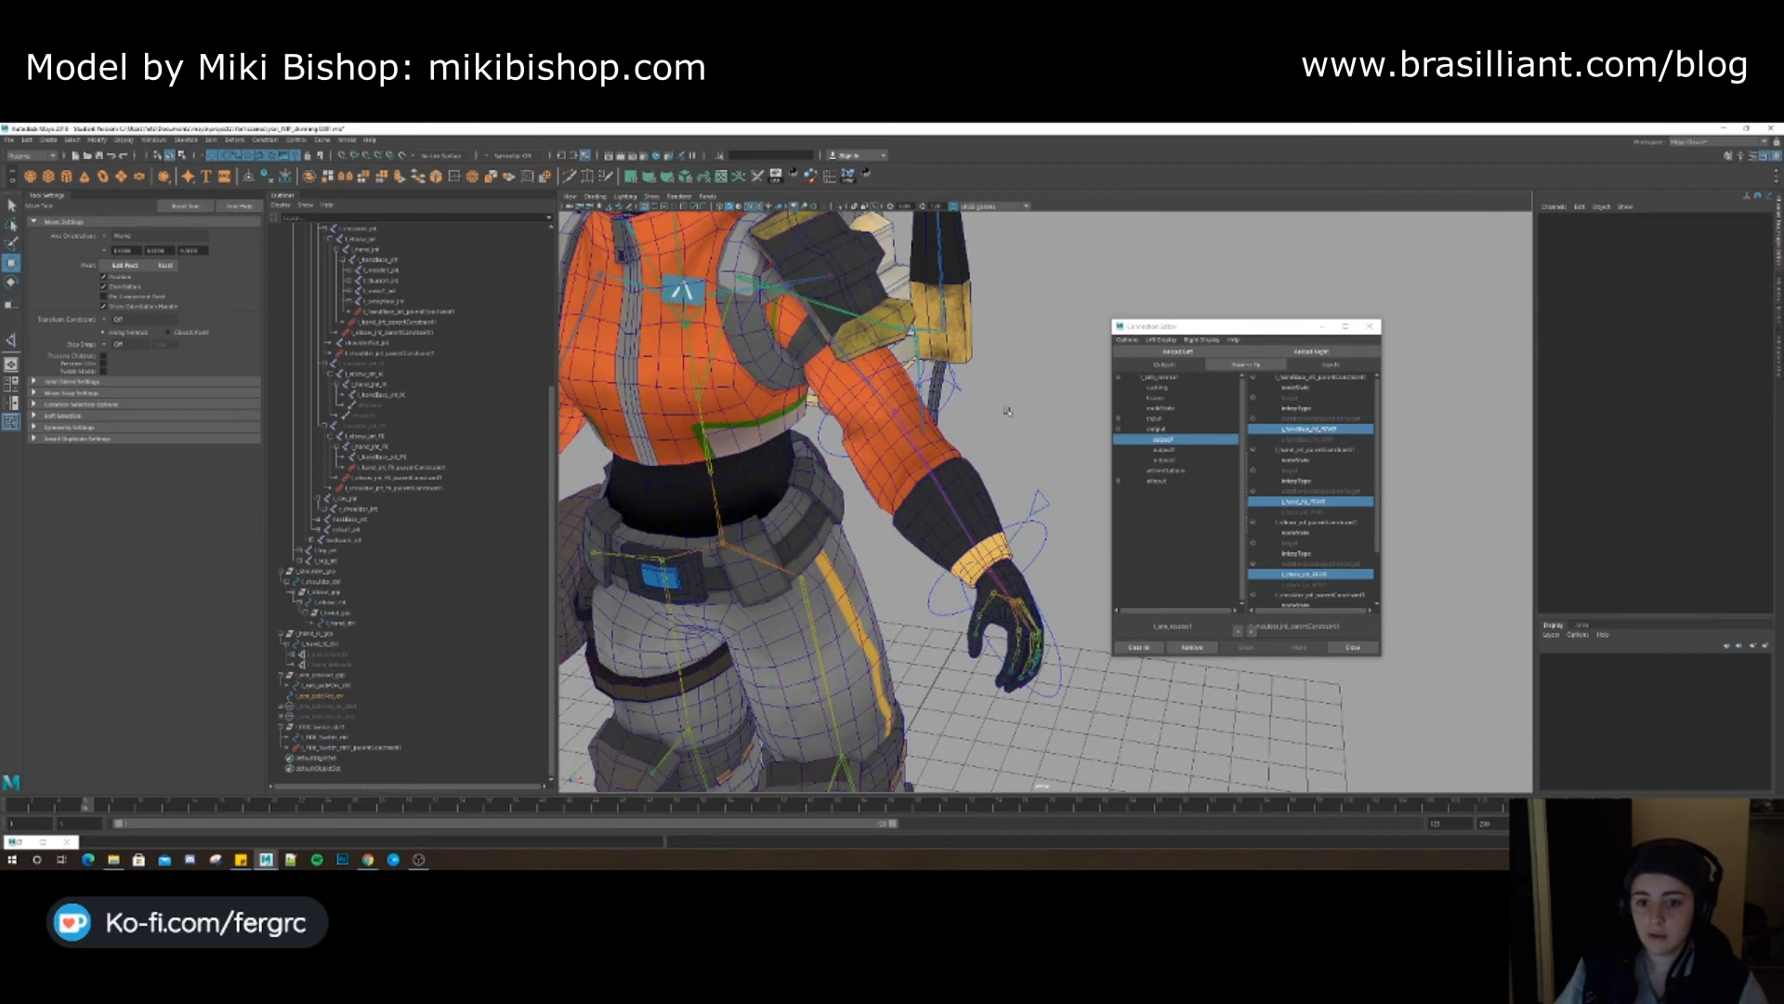
pyautogui.keyDown('alt'); pyautogui.moveTo(1038, 474); pyautogui.dragTo(1051, 545, button='middle'); pyautogui.keyUp('alt')
pyautogui.click(1056, 574)
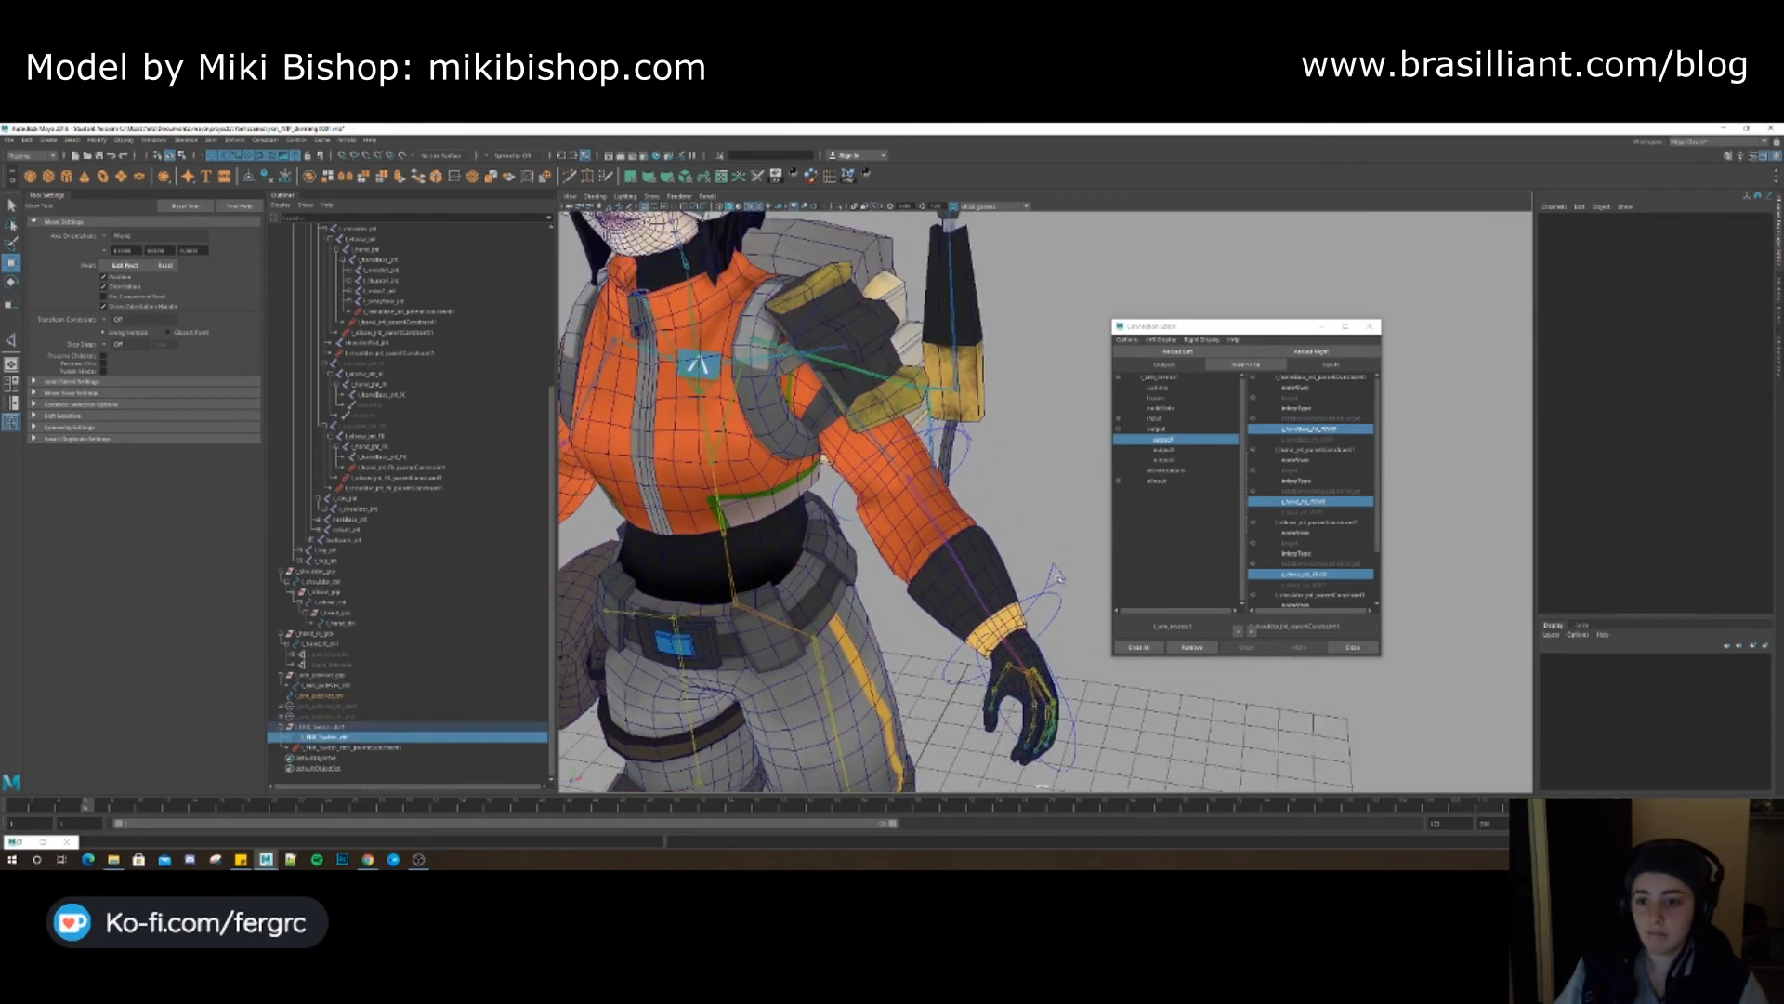
pyautogui.keyDown('alt'); pyautogui.moveTo(1027, 566); pyautogui.dragTo(1027, 575, button='middle'); pyautogui.keyUp('alt')
pyautogui.click(966, 470)
pyautogui.press('e')
pyautogui.moveTo(918, 474)
pyautogui.mouseDown()
pyautogui.moveTo(879, 471)
pyautogui.moveTo(920, 464)
pyautogui.moveTo(857, 441)
pyautogui.moveTo(904, 476)
pyautogui.mouseUp()
pyautogui.hotkey('ctrl', 'z')
# Select the FK/IK switch control and activate its FKIK channel
pyautogui.keyDown('alt'); pyautogui.moveTo(1045, 559); pyautogui.dragTo(997, 560, button='middle'); pyautogui.keyUp('alt')
pyautogui.press('q')
pyautogui.click(1010, 564)
pyautogui.click(1003, 592)
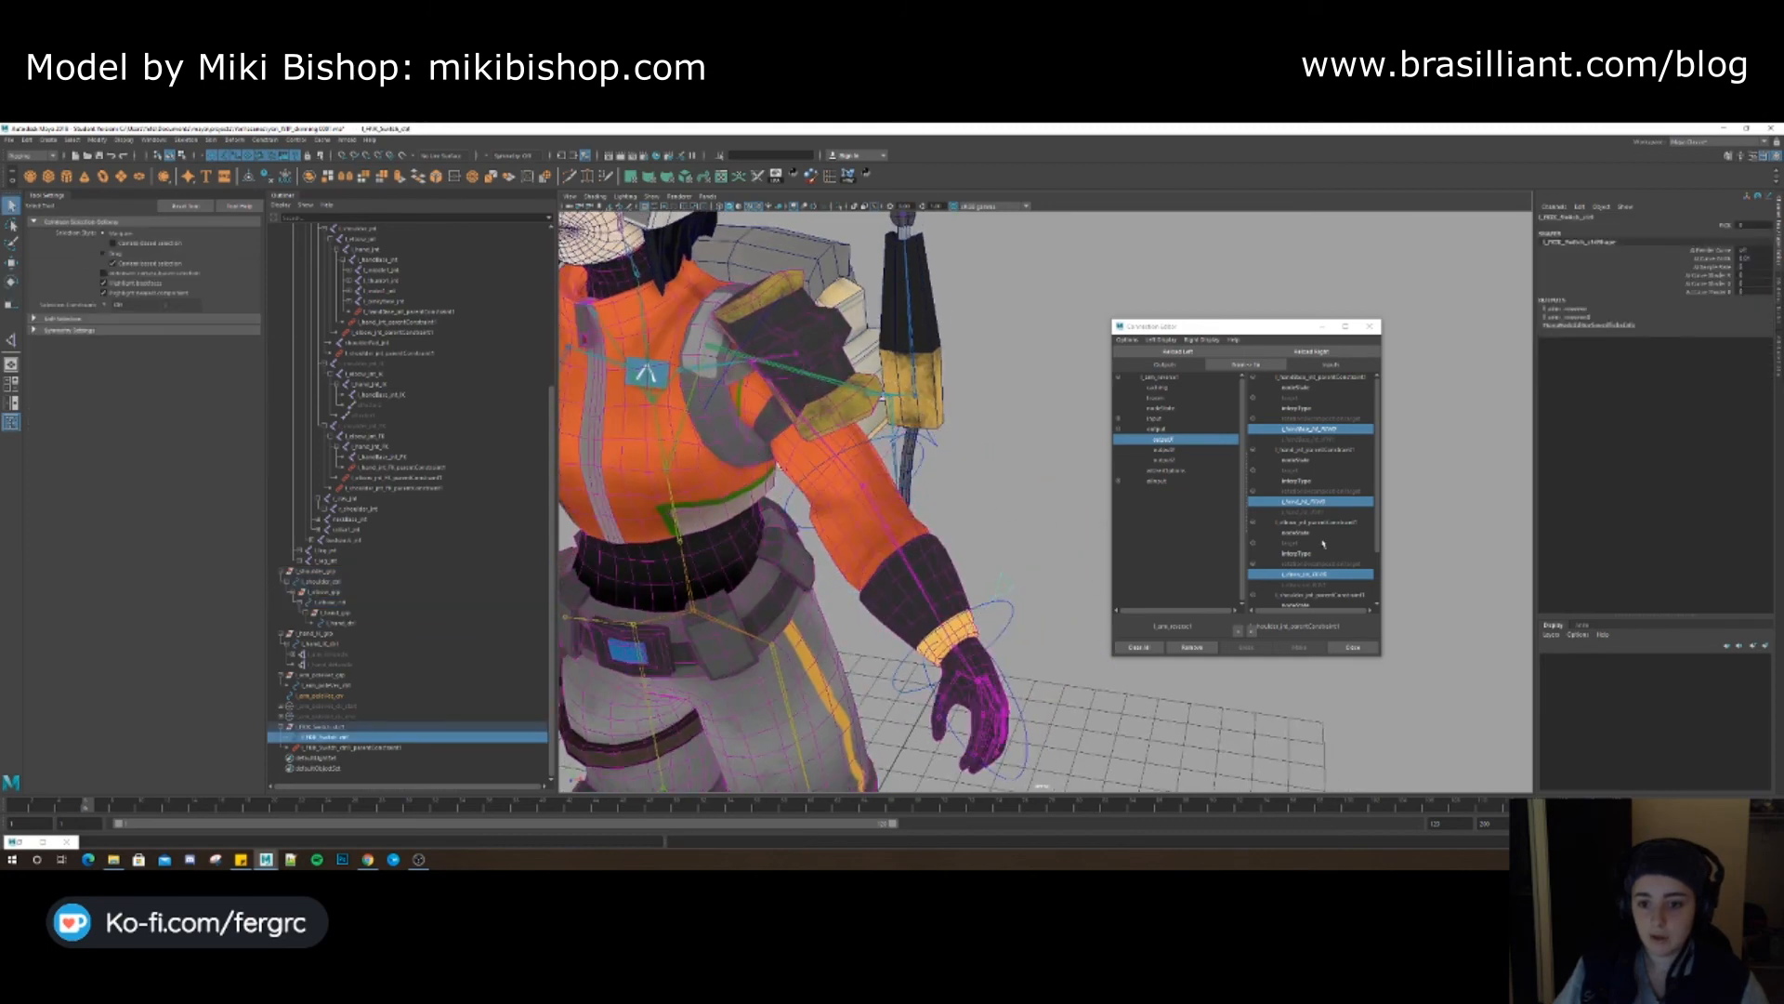
pyautogui.click(1725, 225)
pyautogui.keyDown('alt'); pyautogui.moveTo(939, 585); pyautogui.dragTo(935, 520, button='middle'); pyautogui.keyUp('alt')
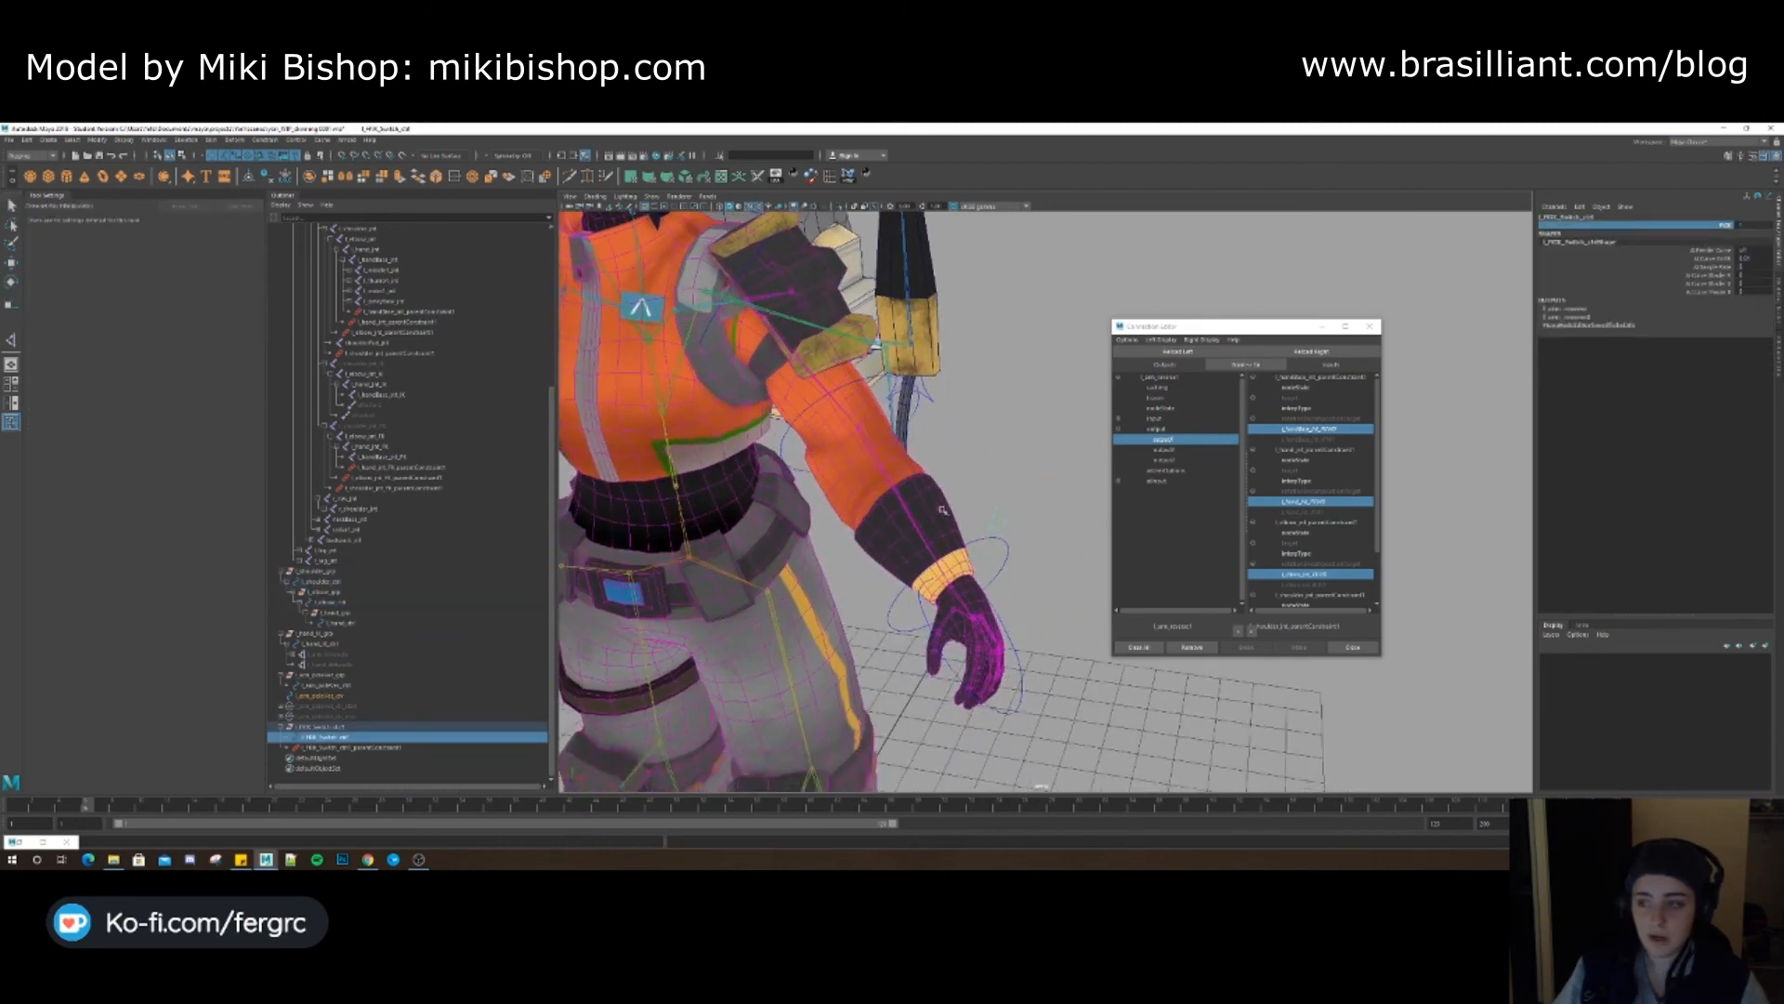
# Select the left hand IK control and move it upward to test the bend of the IK arm
pyautogui.click(979, 466)
pyautogui.click(914, 417)
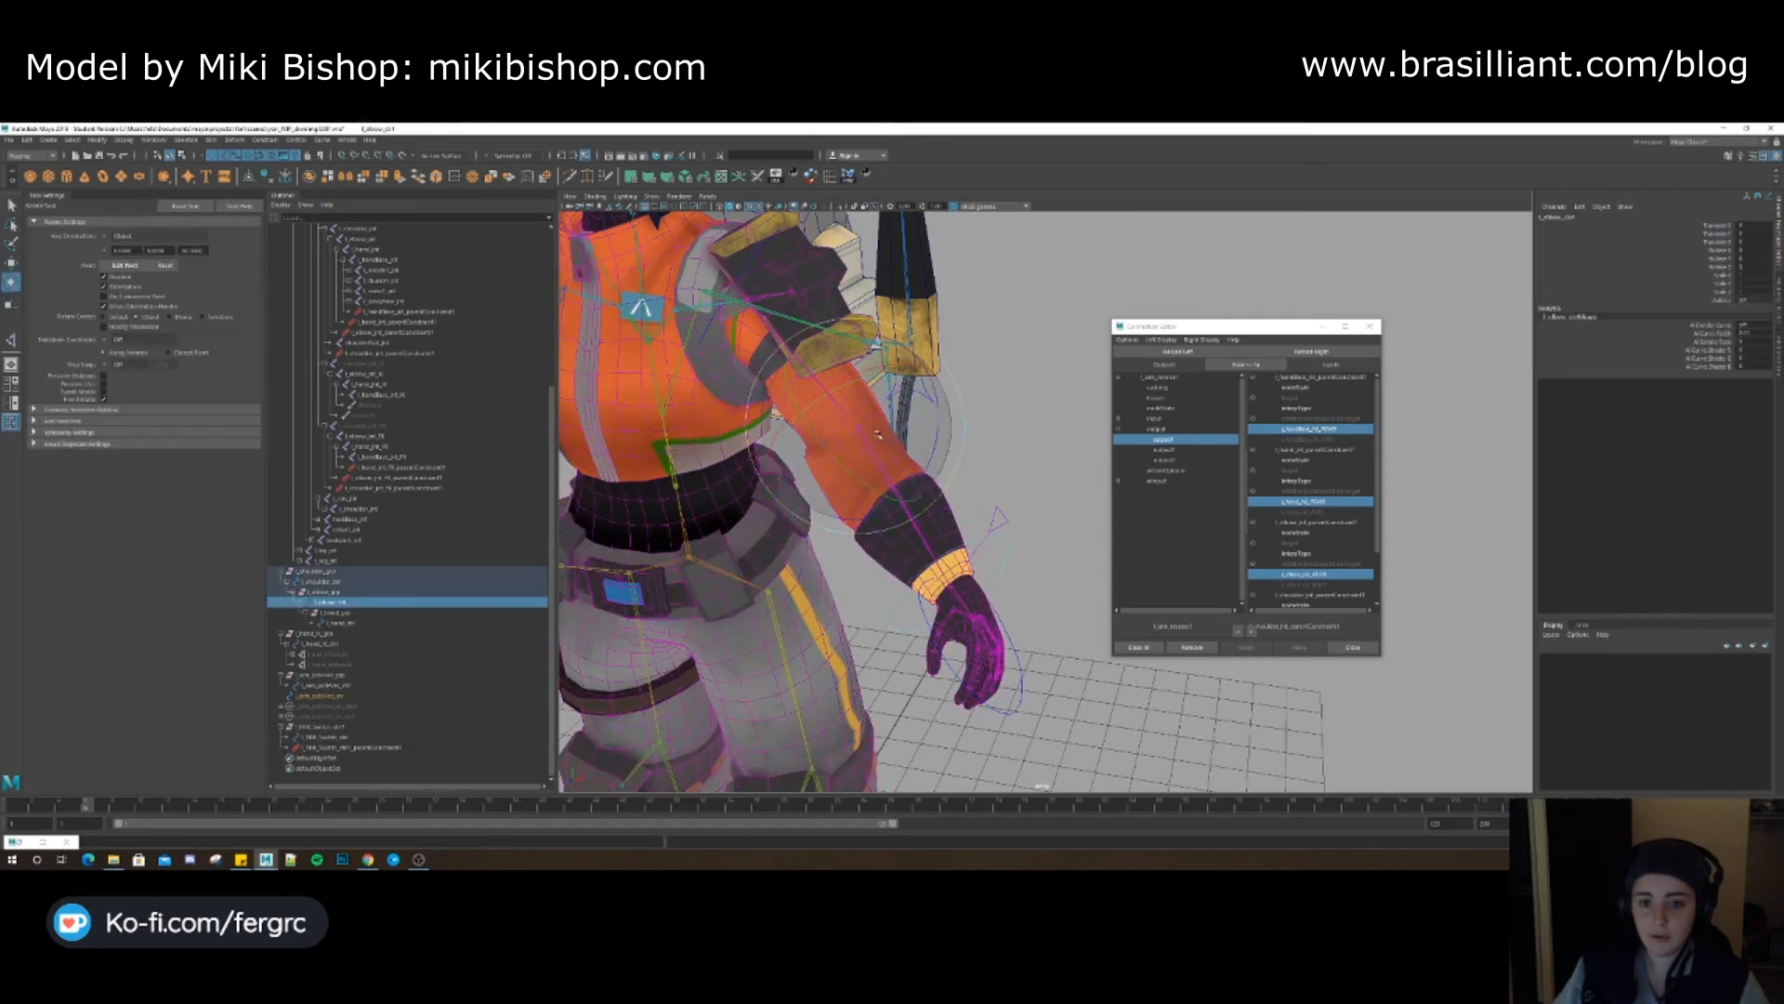
pyautogui.click(1004, 714)
pyautogui.press('w')
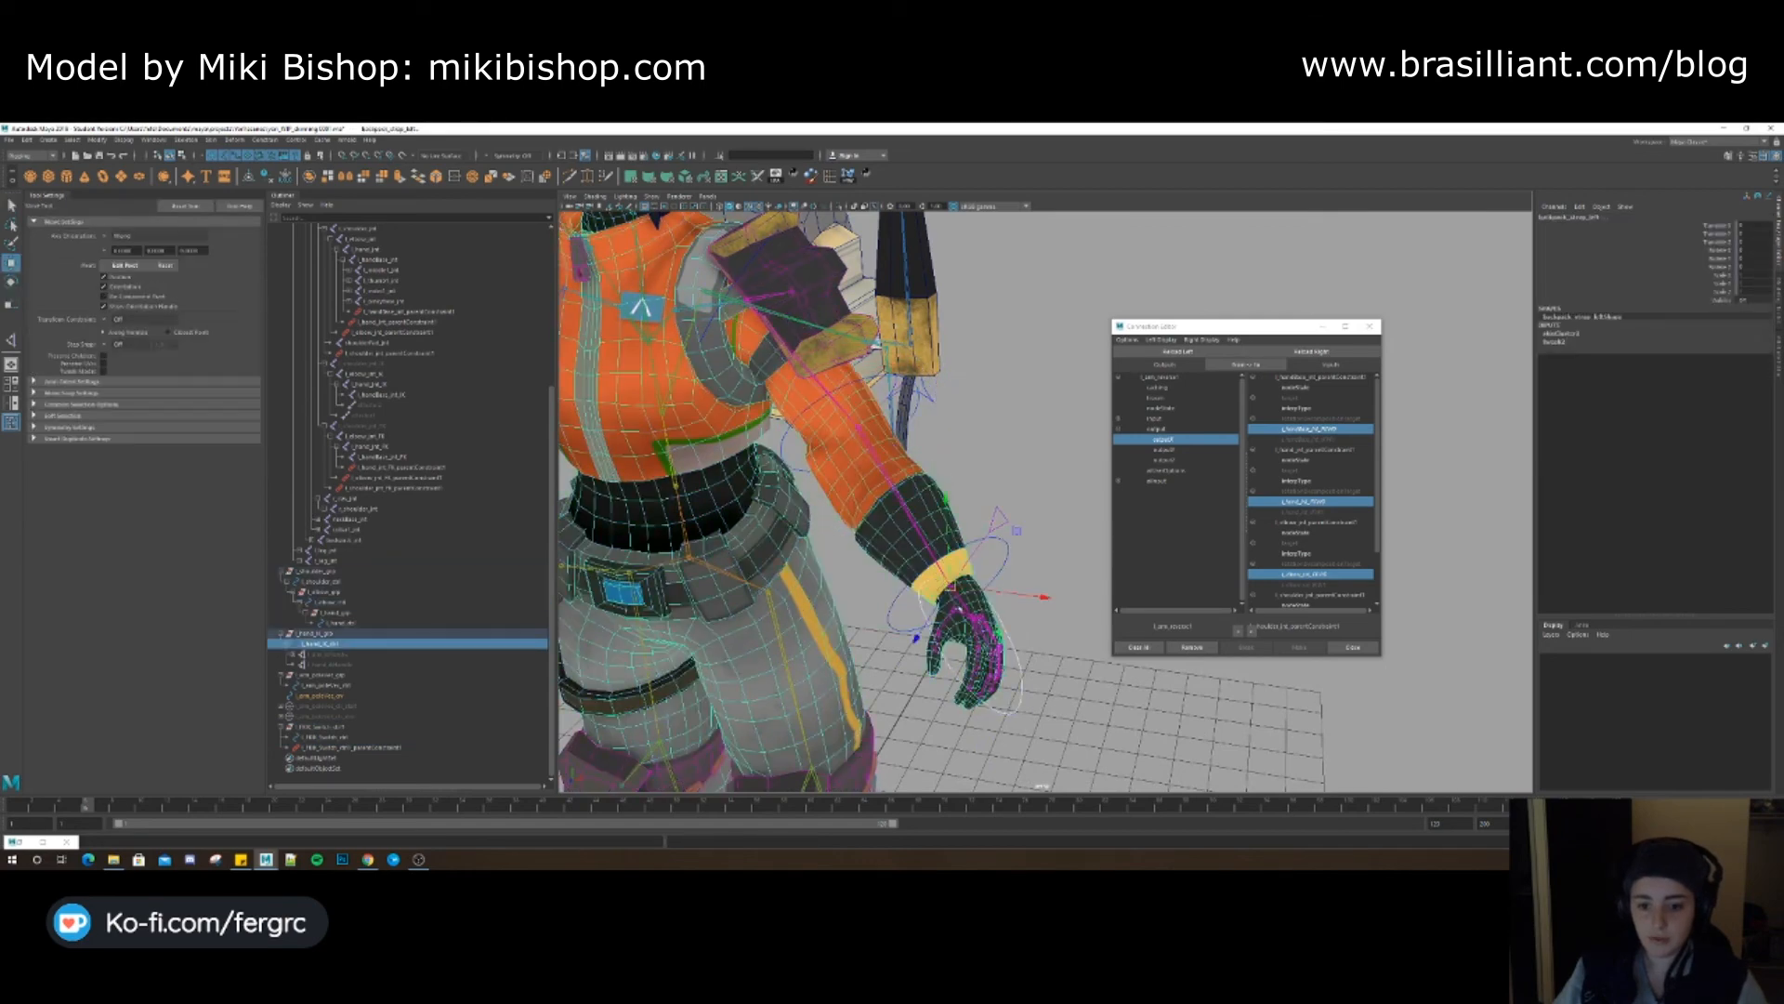
pyautogui.click(1050, 737)
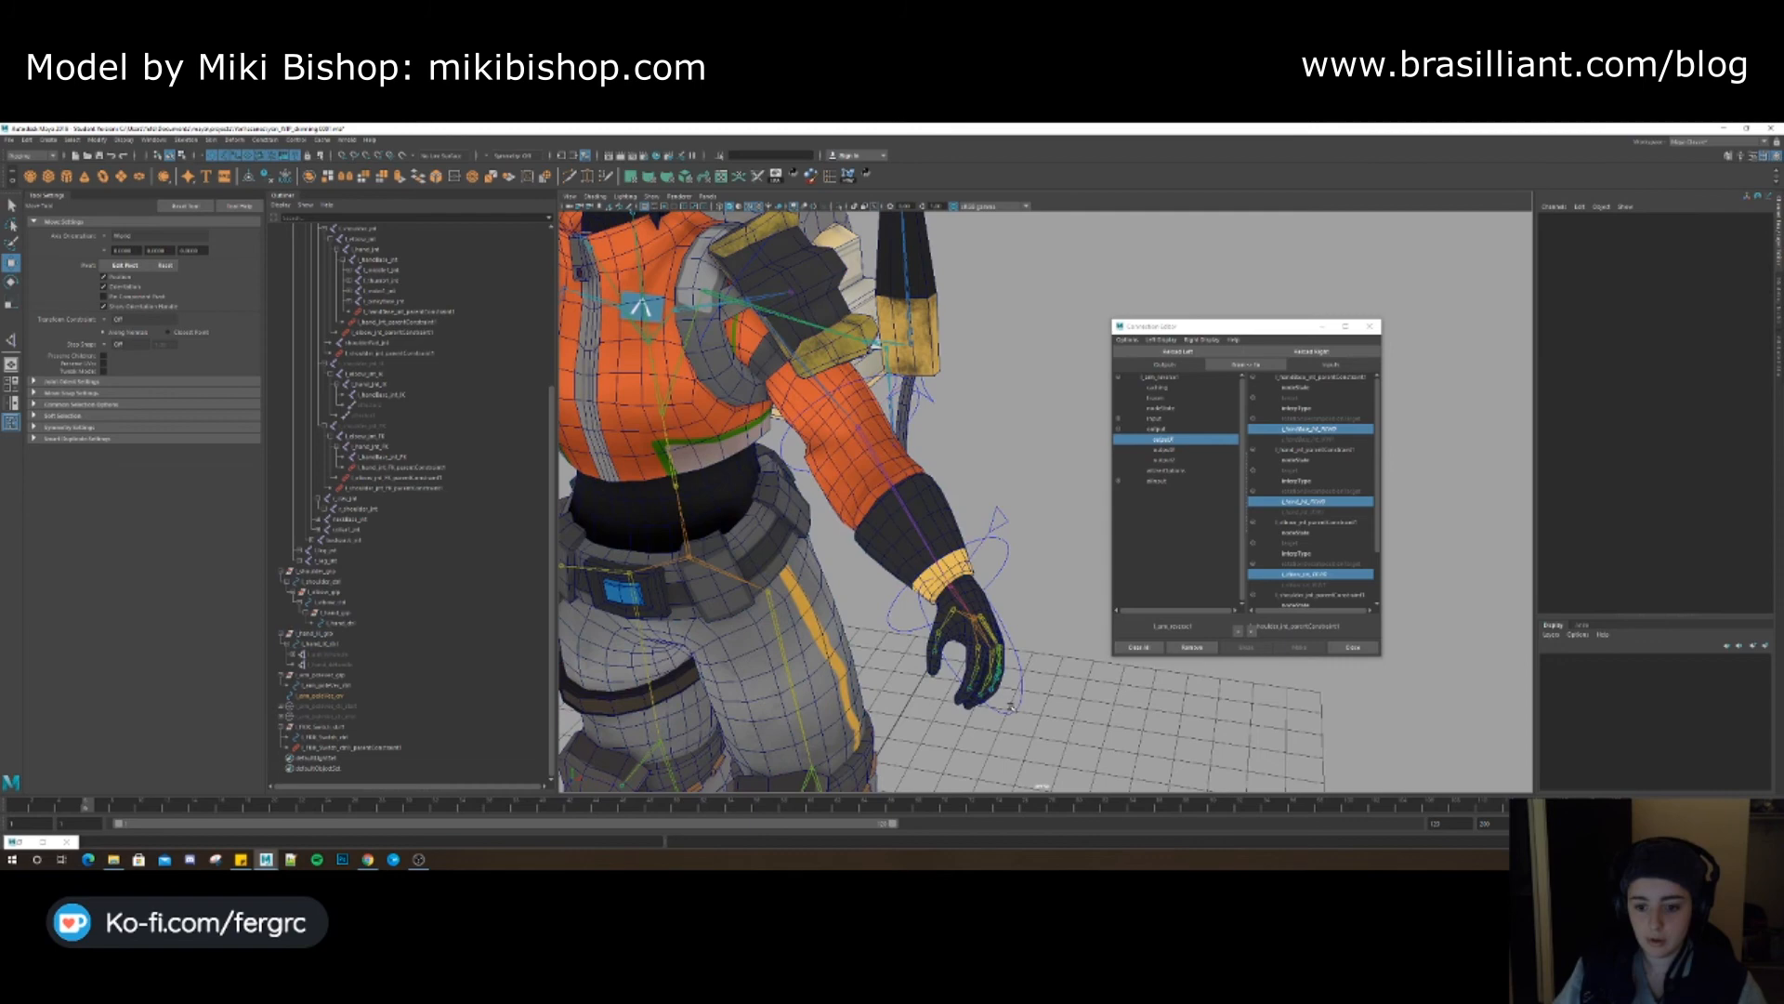
pyautogui.click(1019, 701)
pyautogui.moveTo(948, 588); pyautogui.dragTo(906, 494)
pyautogui.press('q')
# Test the left arm's pole vector control by moving it outward, and undo the pole vector and hand moves
pyautogui.click(924, 413)
pyautogui.press('w')
pyautogui.moveTo(928, 390); pyautogui.dragTo(979, 343)
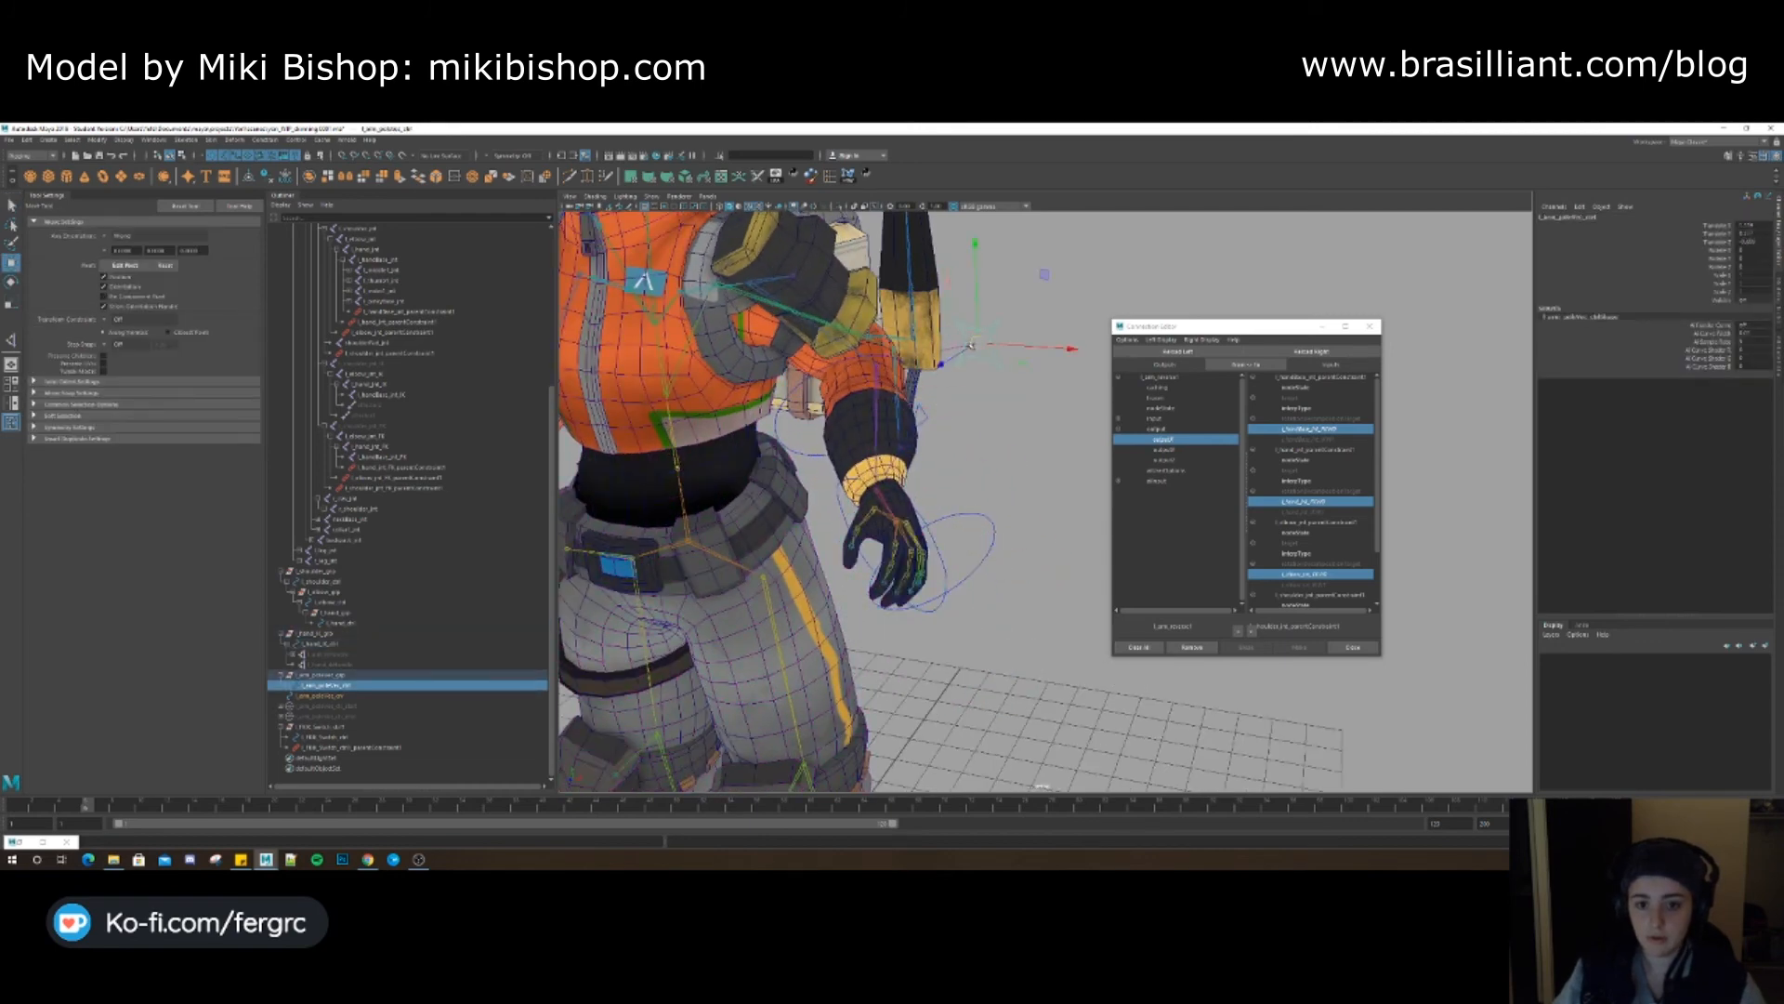
pyautogui.hotkey('ctrl', 'z')
pyautogui.hotkey('ctrl', 'z')
pyautogui.hotkey('ctrl', 'z')
pyautogui.keyDown('alt'); pyautogui.moveTo(983, 387); pyautogui.dragTo(970, 434, button='middle'); pyautogui.keyUp('alt')
pyautogui.keyDown('alt'); pyautogui.moveTo(969, 434); pyautogui.dragTo(990, 556); pyautogui.keyUp('alt')
pyautogui.hotkey('ctrl', 'z')
pyautogui.hotkey('ctrl', 'z')
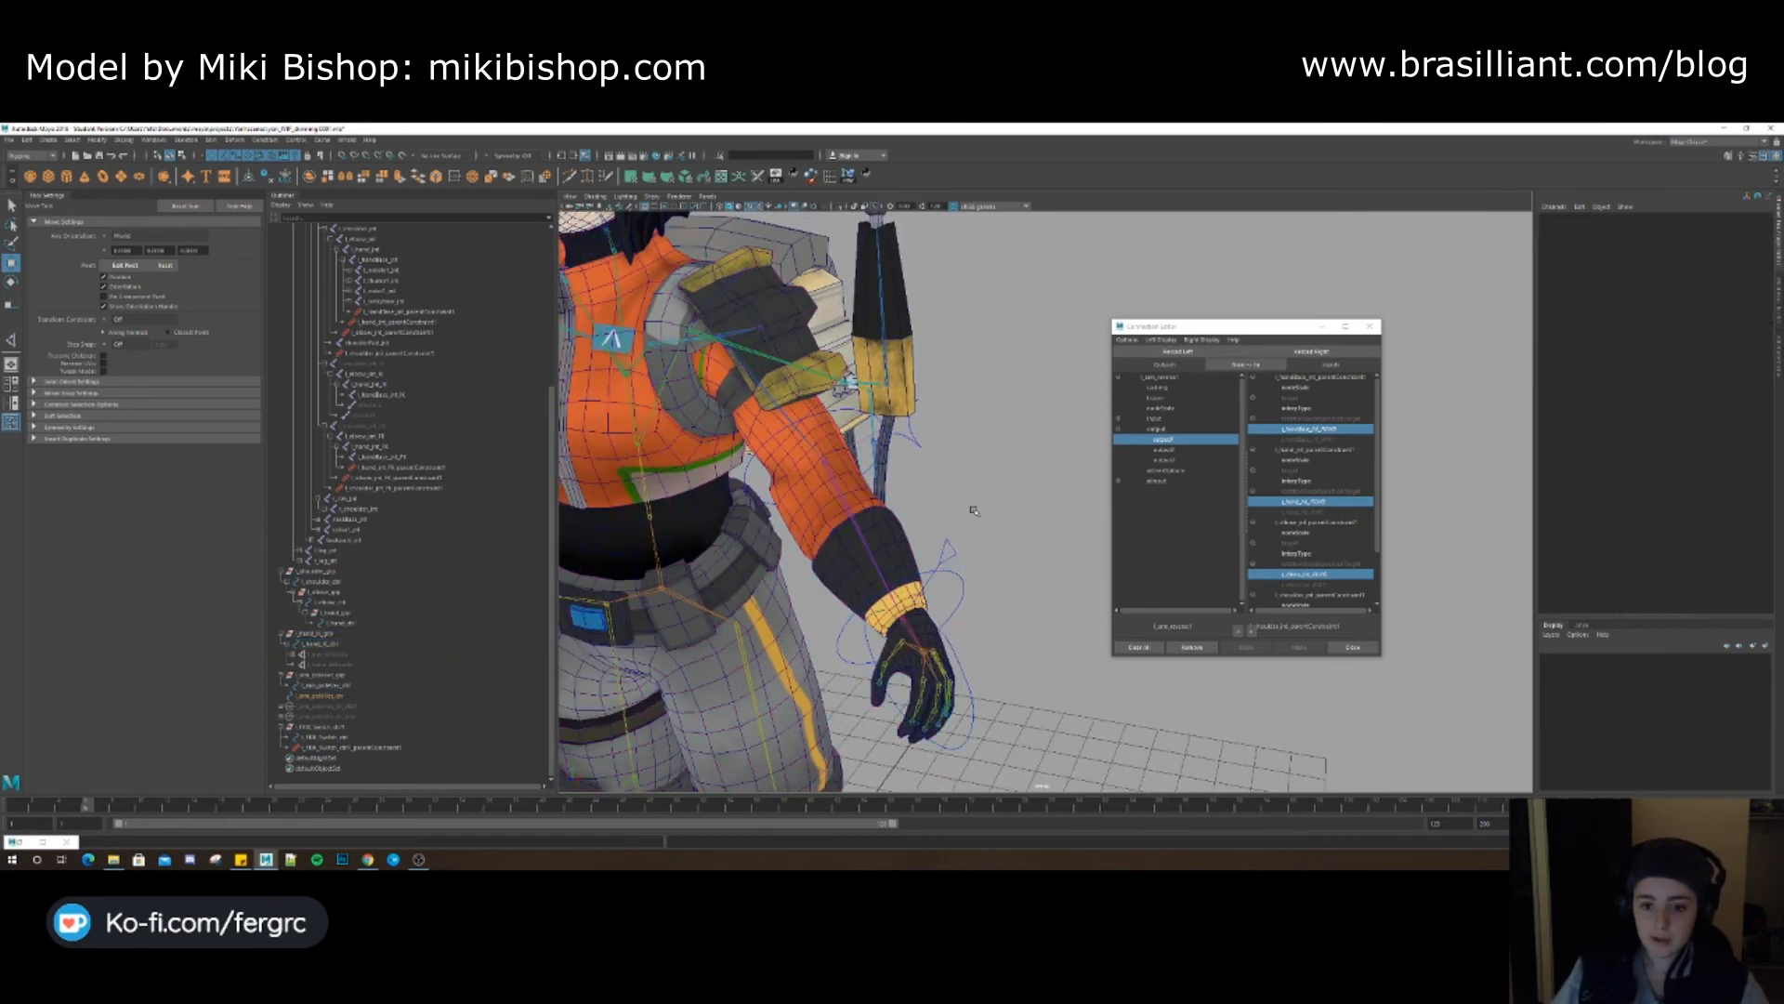
# Load the left FK/IK switch control as the Connection Editor source, with only its keyable attributes listed and the target side cleared
pyautogui.moveTo(946, 555); pyautogui.dragTo(939, 563)
pyautogui.click(1185, 352)
pyautogui.keyDown('alt'); pyautogui.moveTo(1064, 575); pyautogui.dragTo(971, 548, button='right'); pyautogui.keyUp('alt')
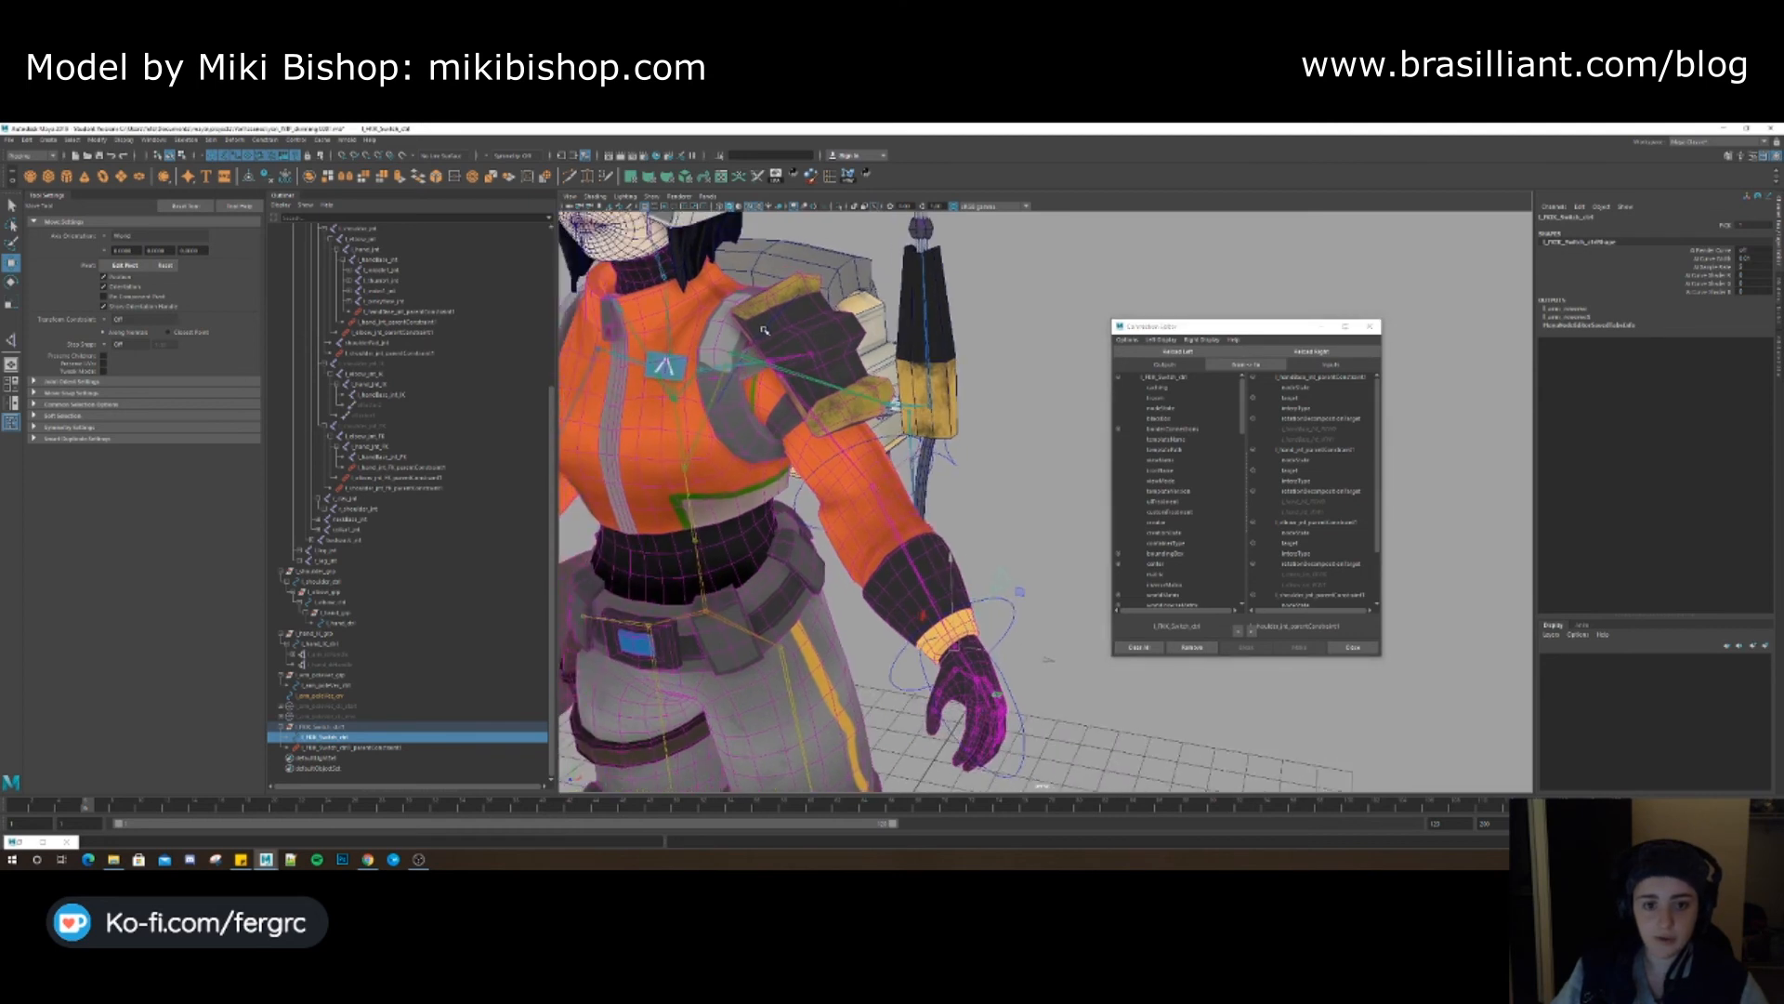
pyautogui.click(316, 581)
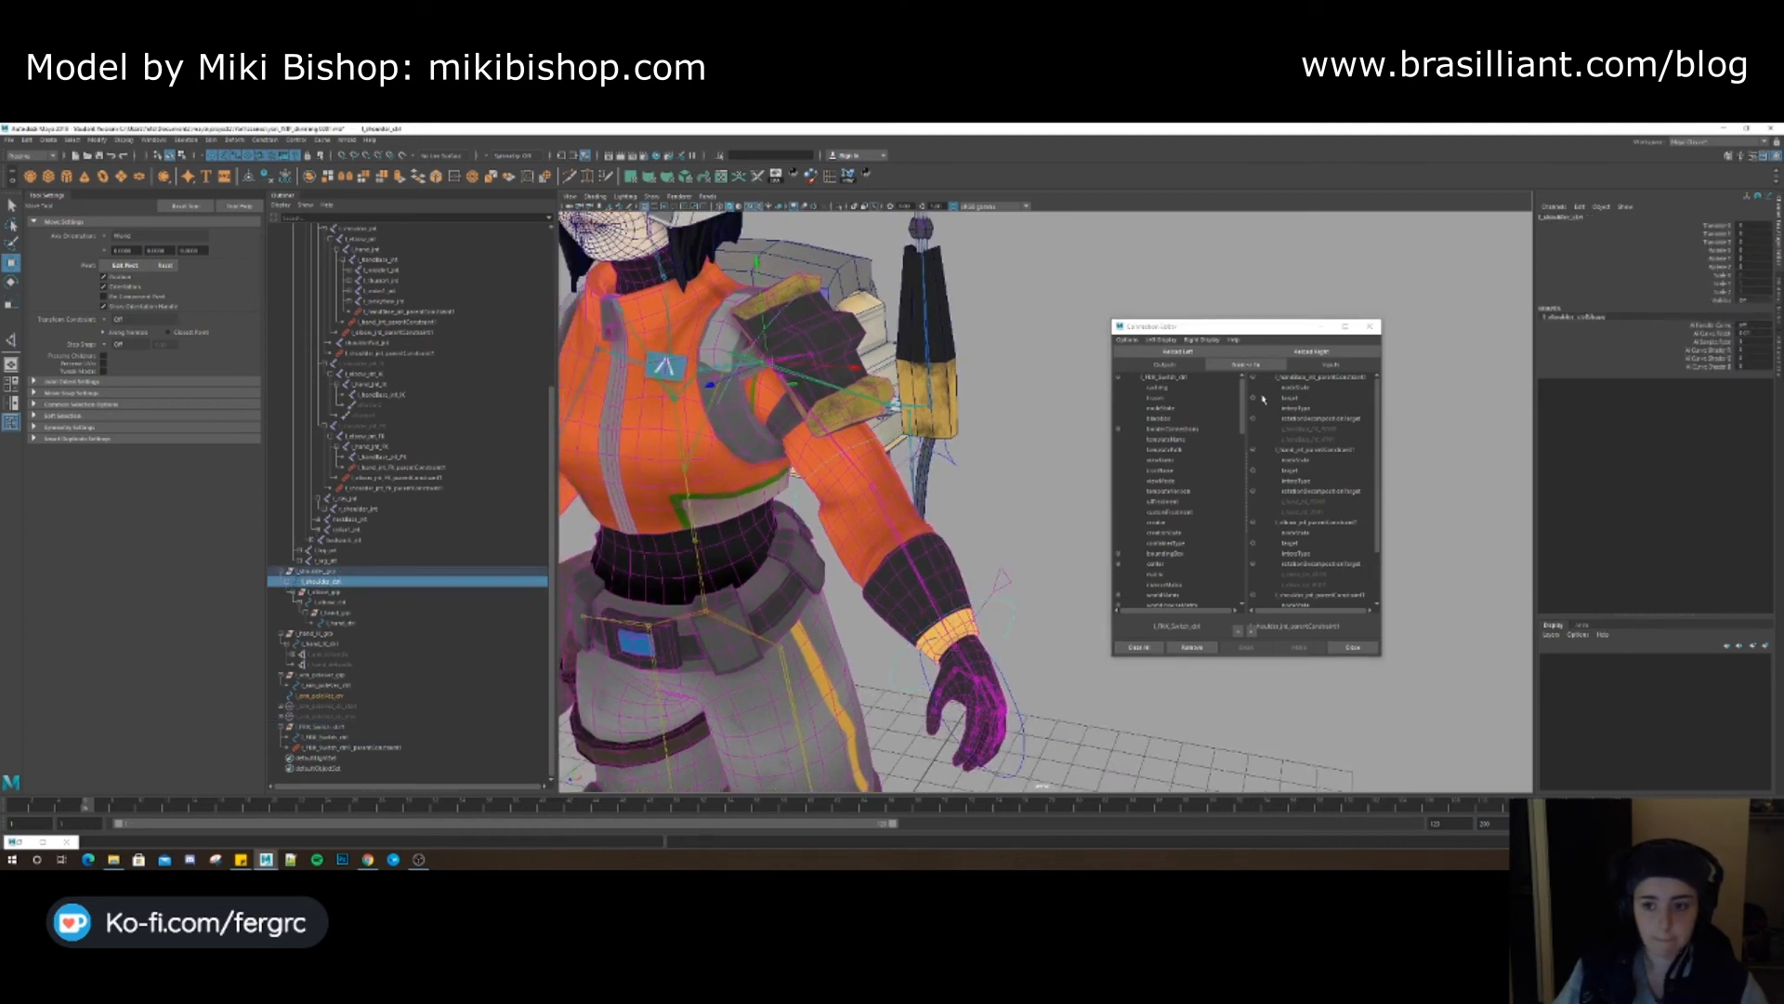
pyautogui.click(1168, 351)
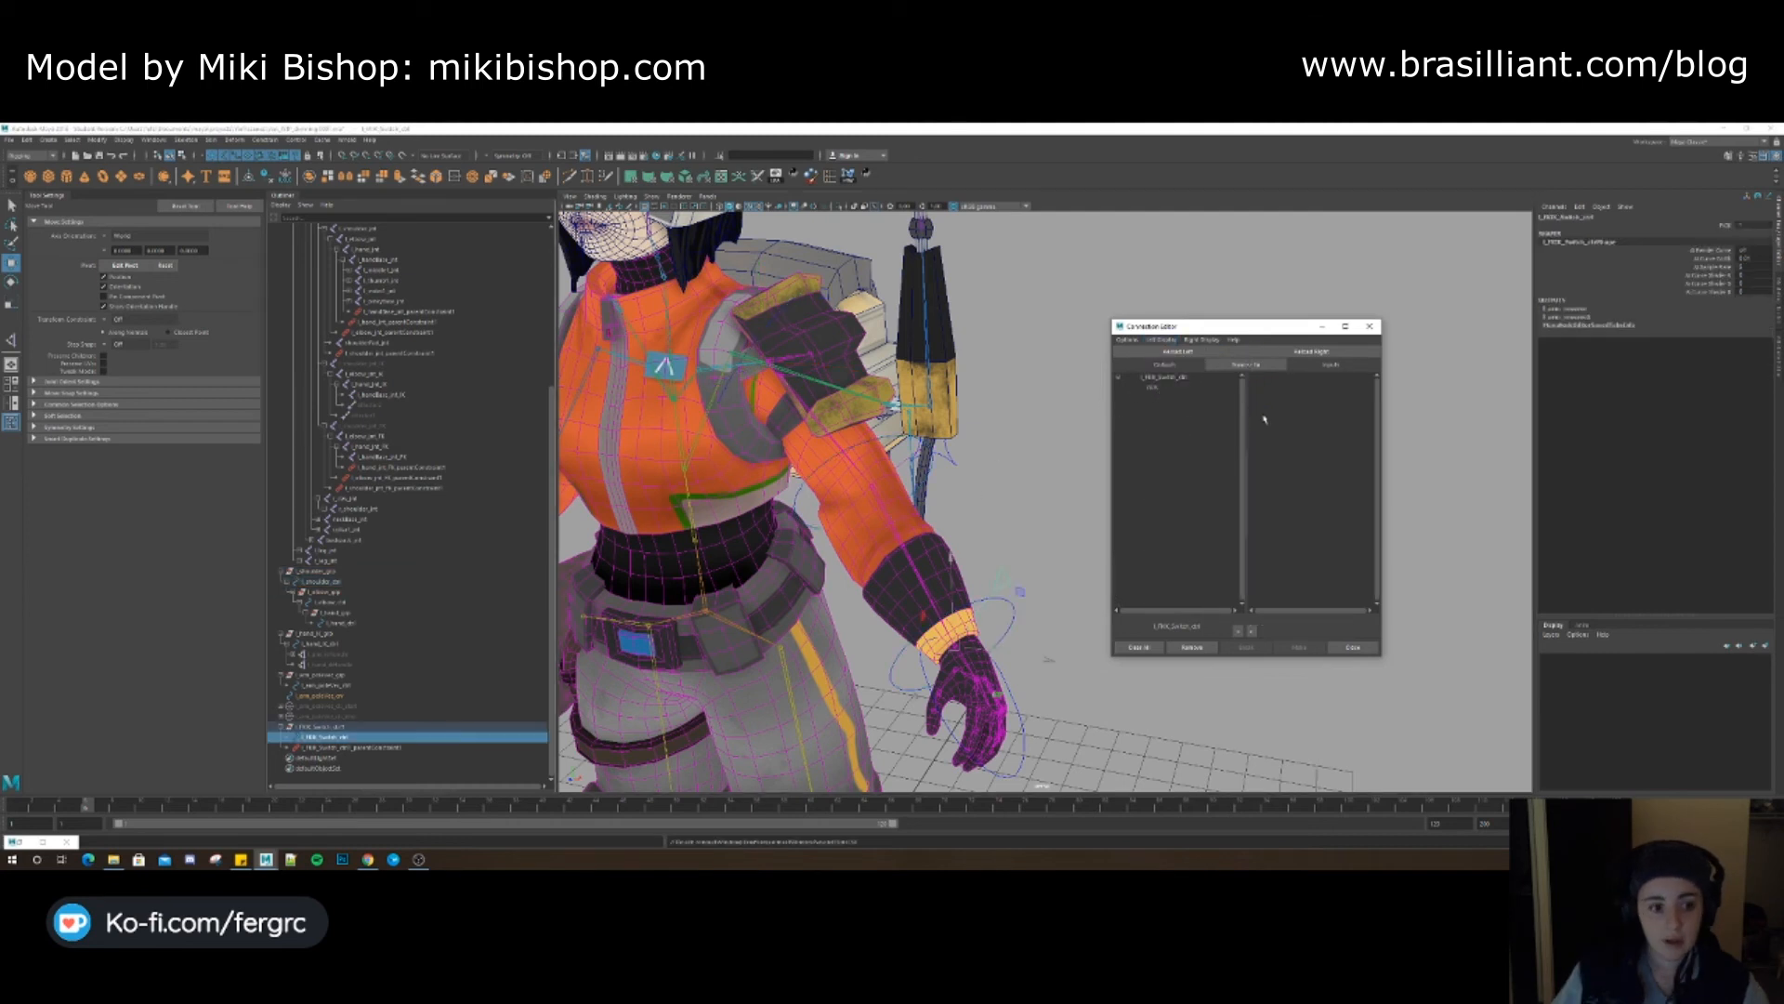
pyautogui.click(1040, 558)
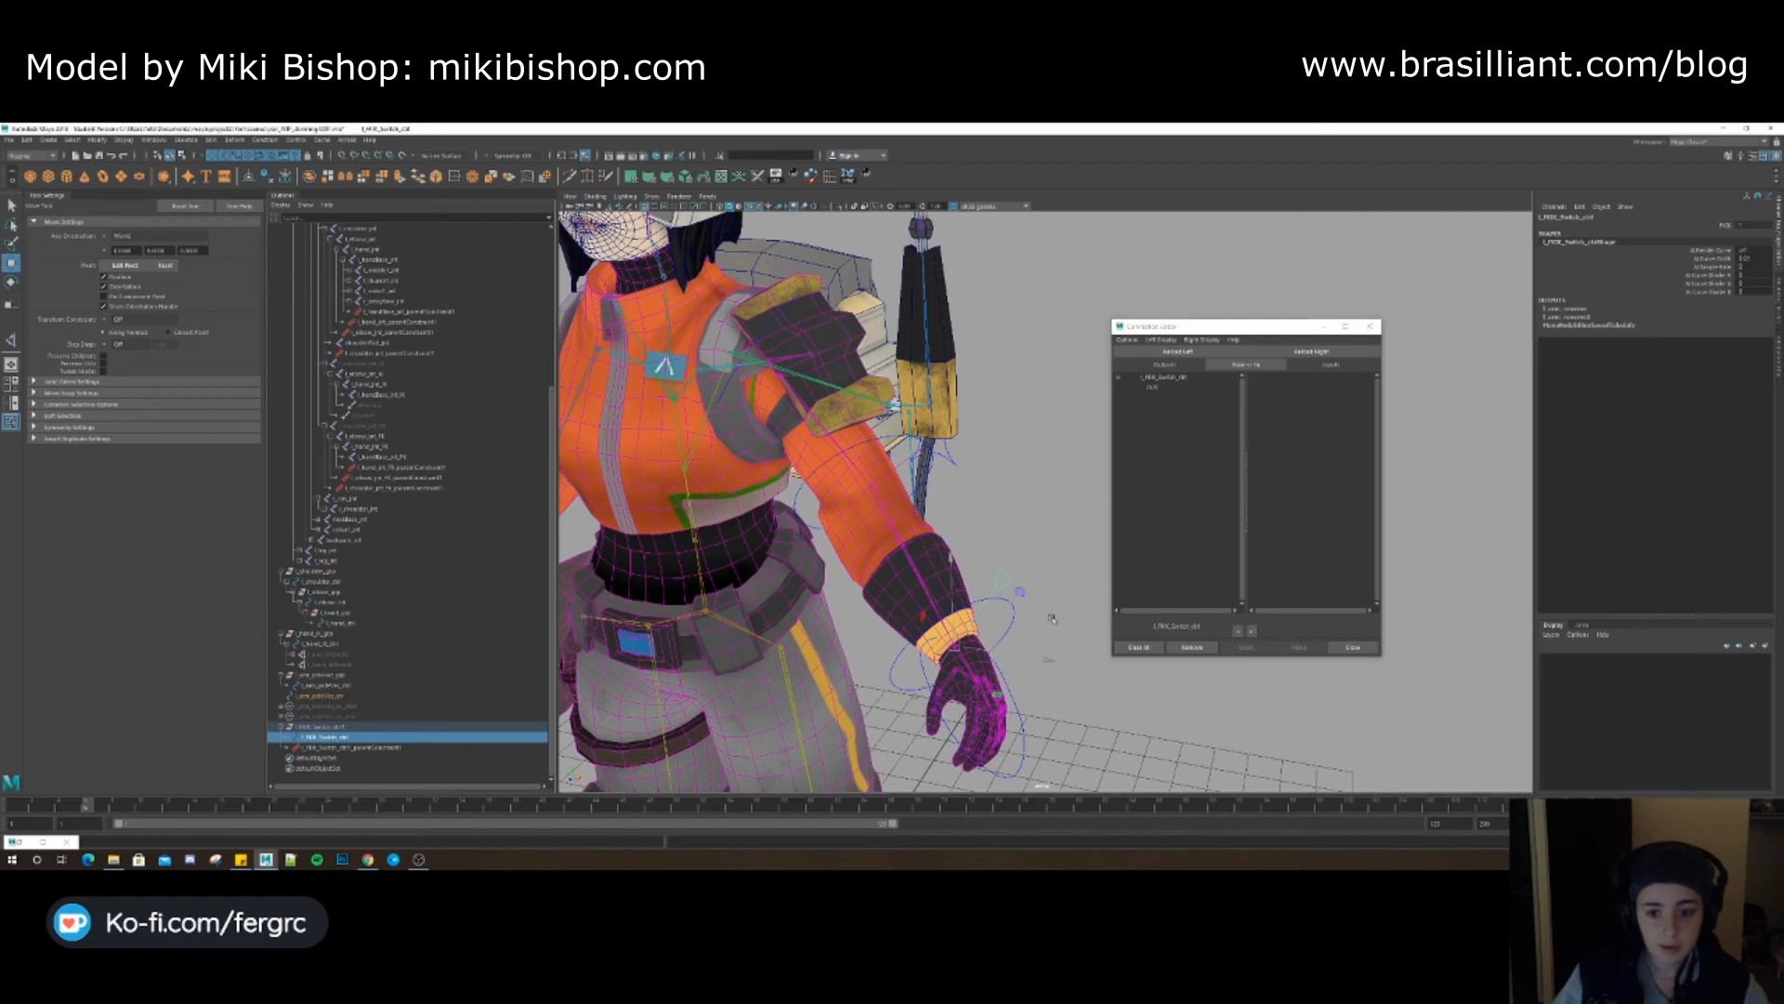
# Select the left hand IK group and the arm pole vector group and load both as the Connection Editor targets
pyautogui.press('q')
pyautogui.click(1010, 702)
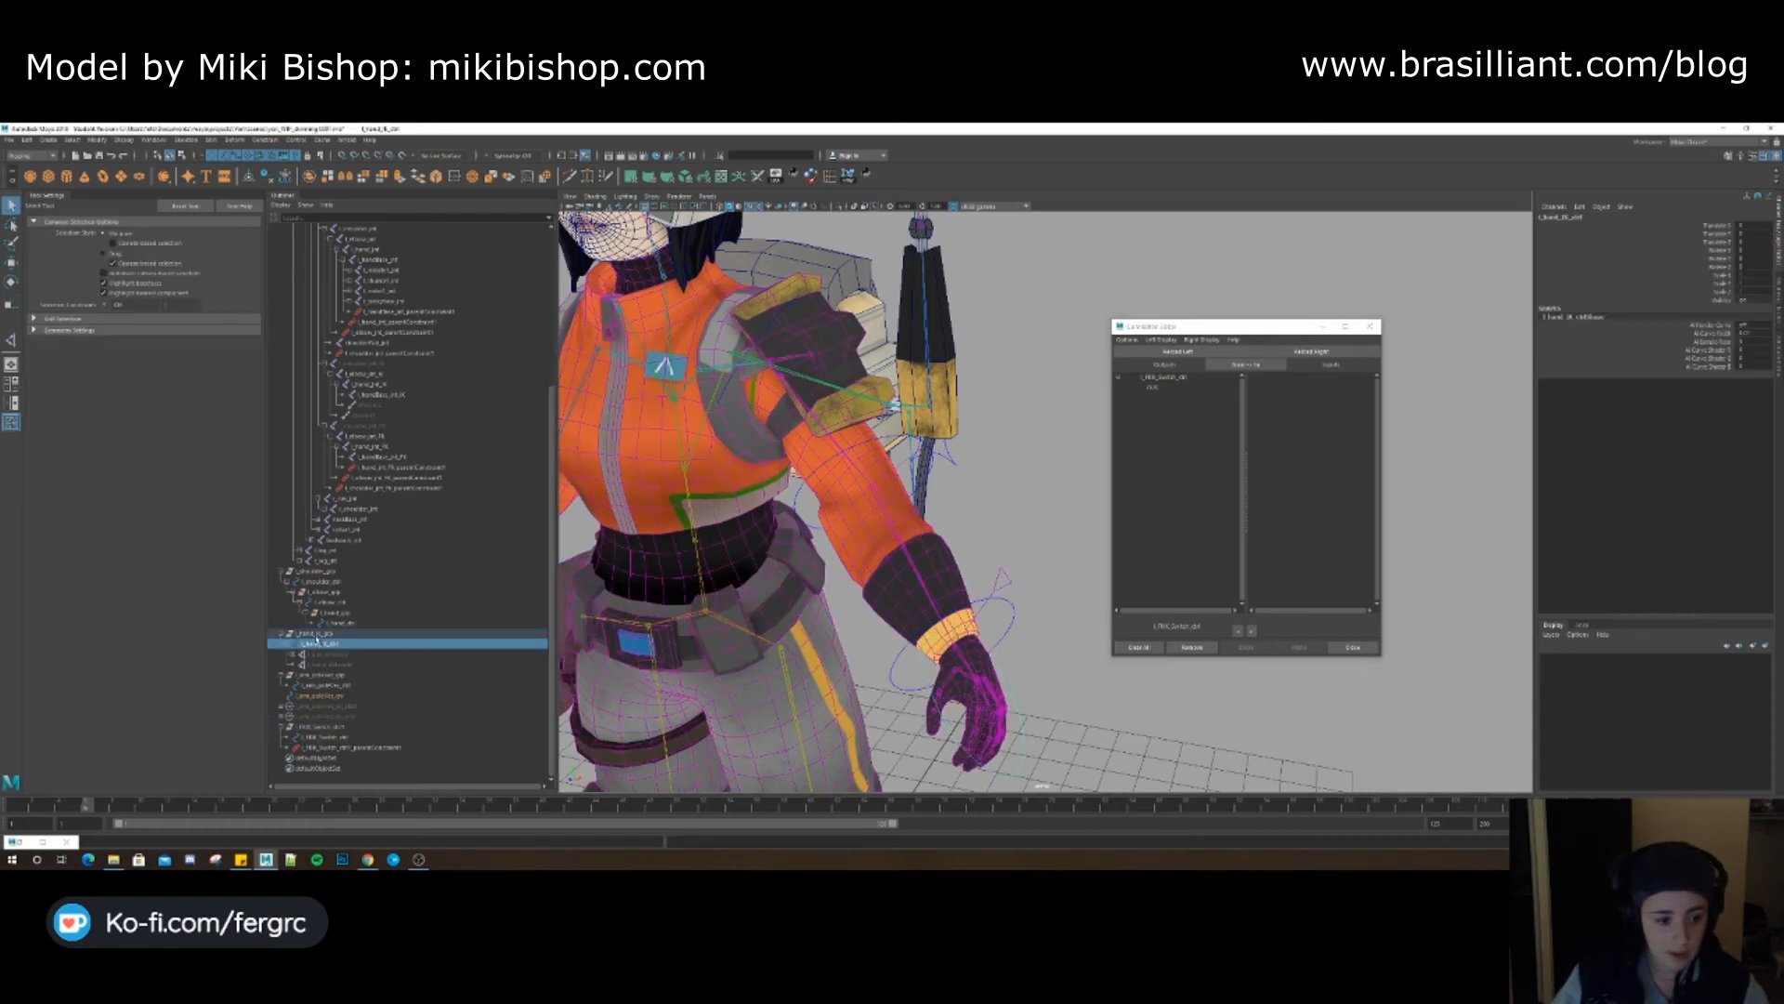
pyautogui.click(315, 634)
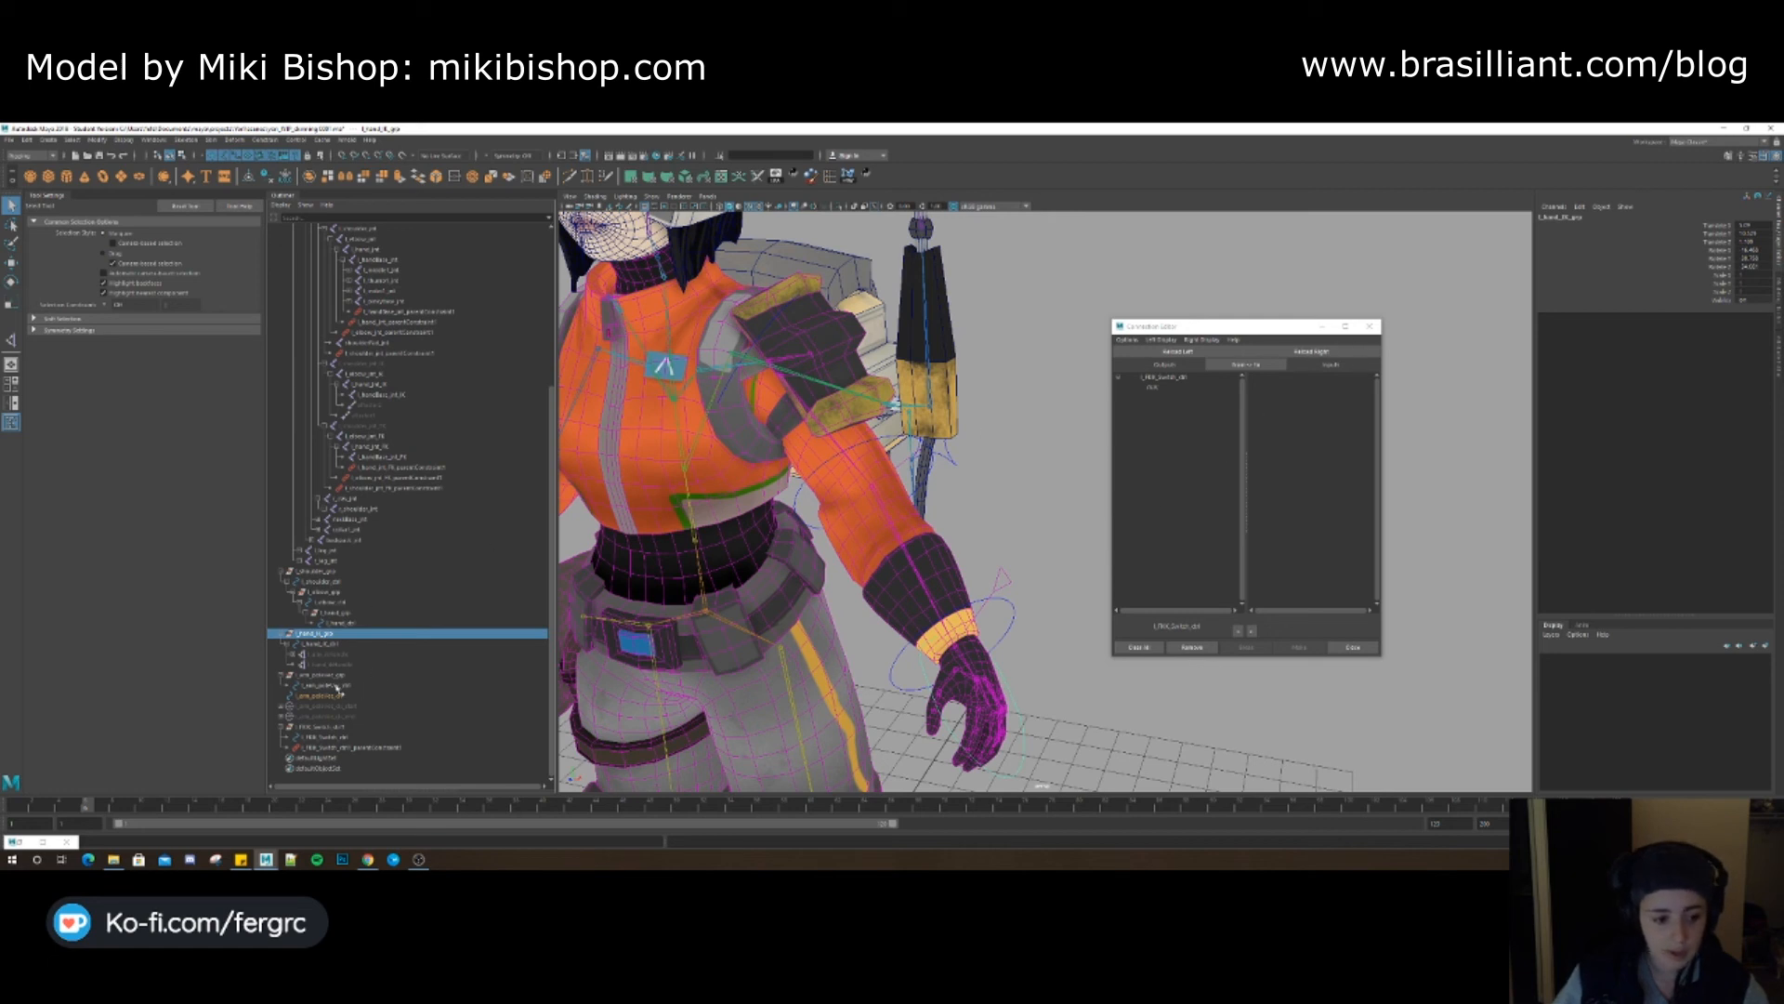
pyautogui.keyDown('ctrl'); pyautogui.click(327, 675); pyautogui.keyUp('ctrl')
pyautogui.click(1313, 351)
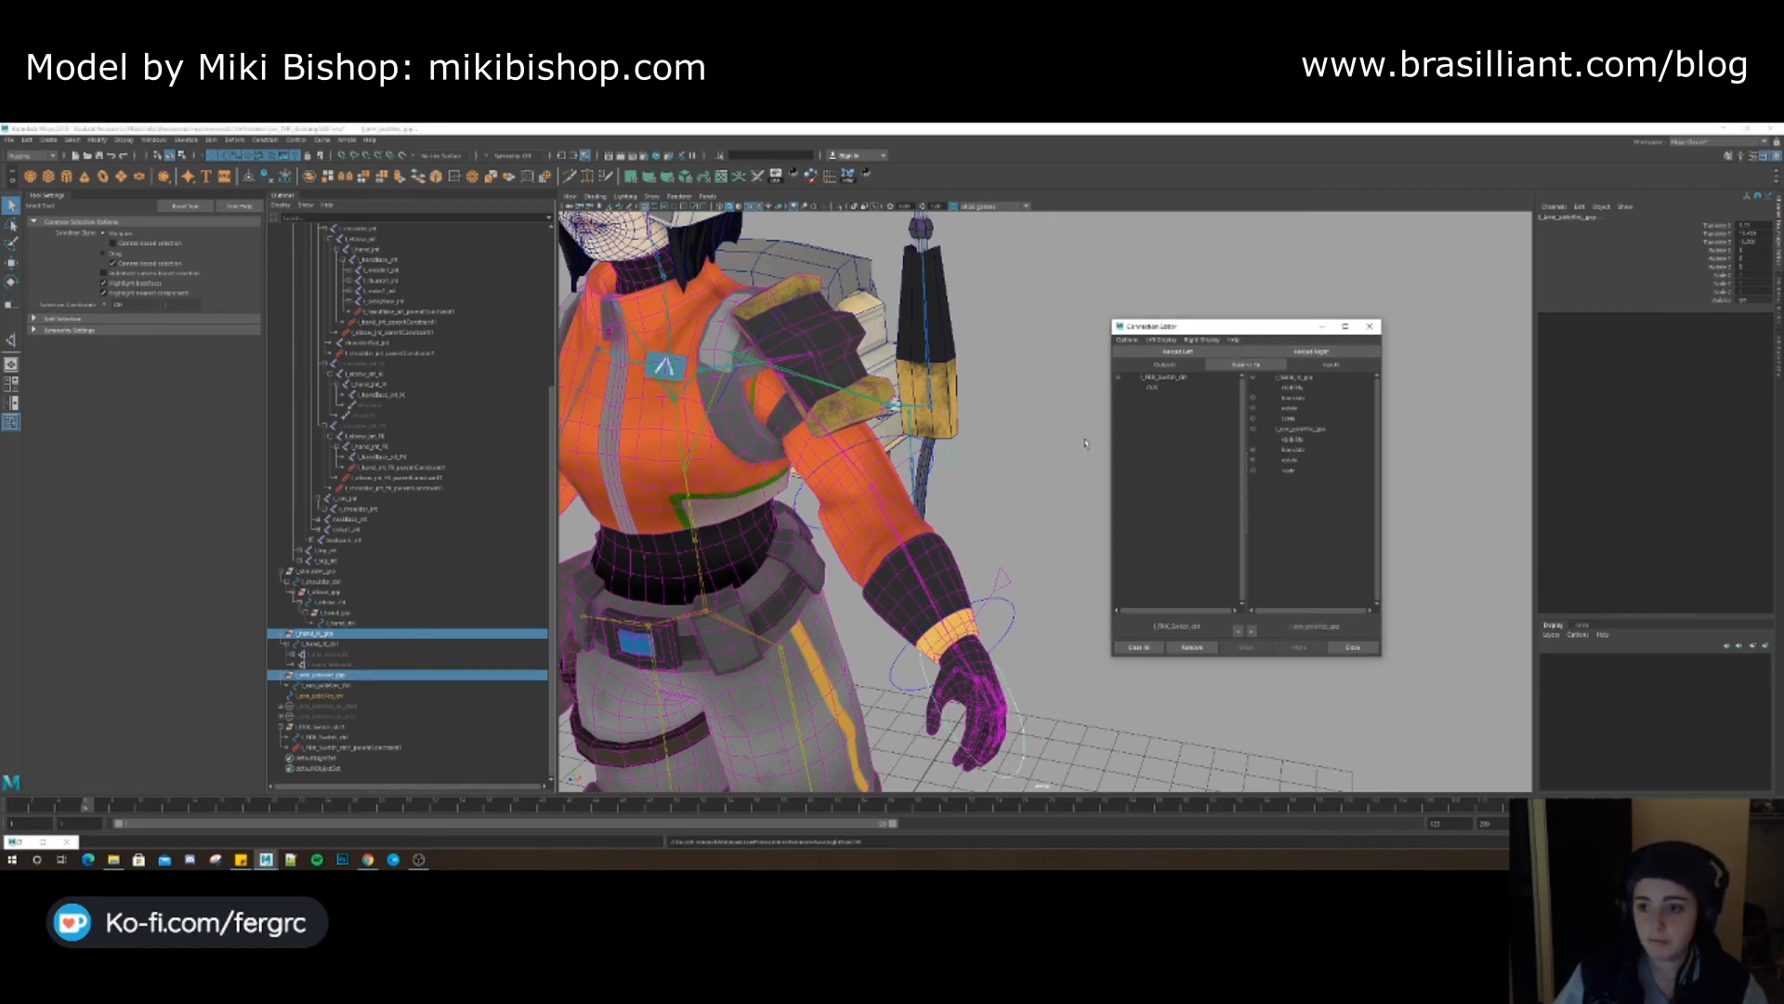
# Connect the switch control's FKIK attribute to the visibility of the hand IK and pole vector groups
pyautogui.click(1155, 388)
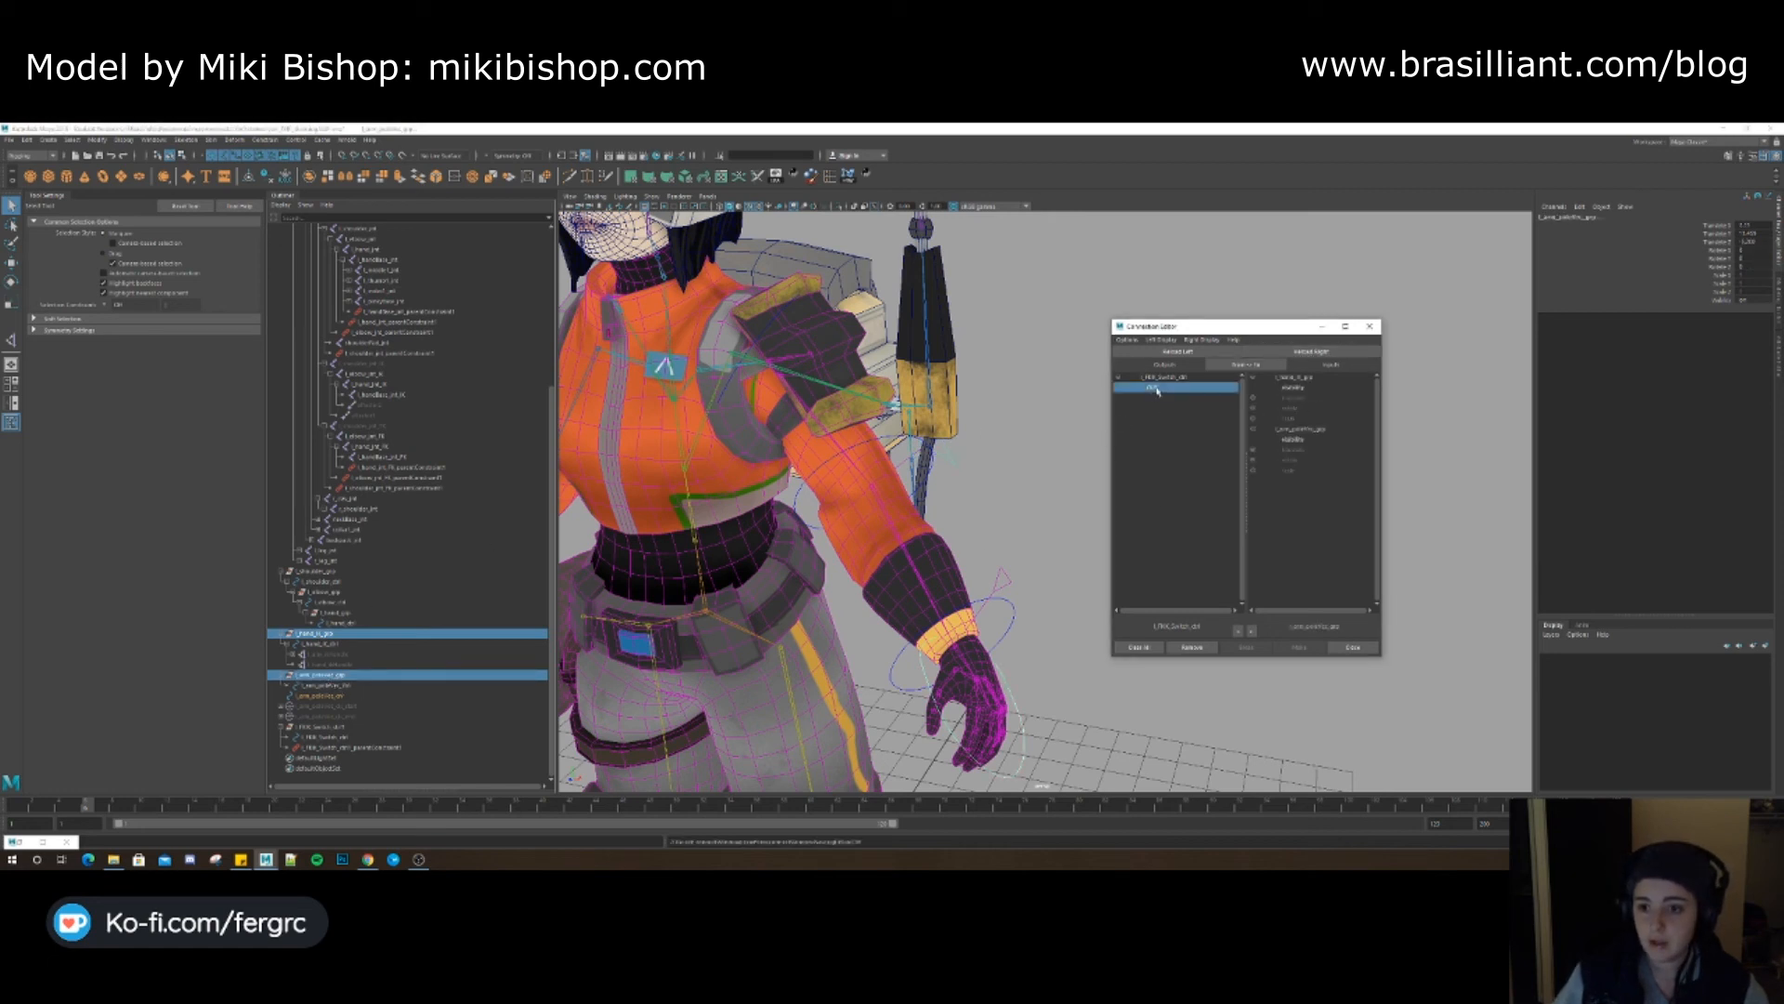
pyautogui.click(1301, 387)
pyautogui.click(1303, 440)
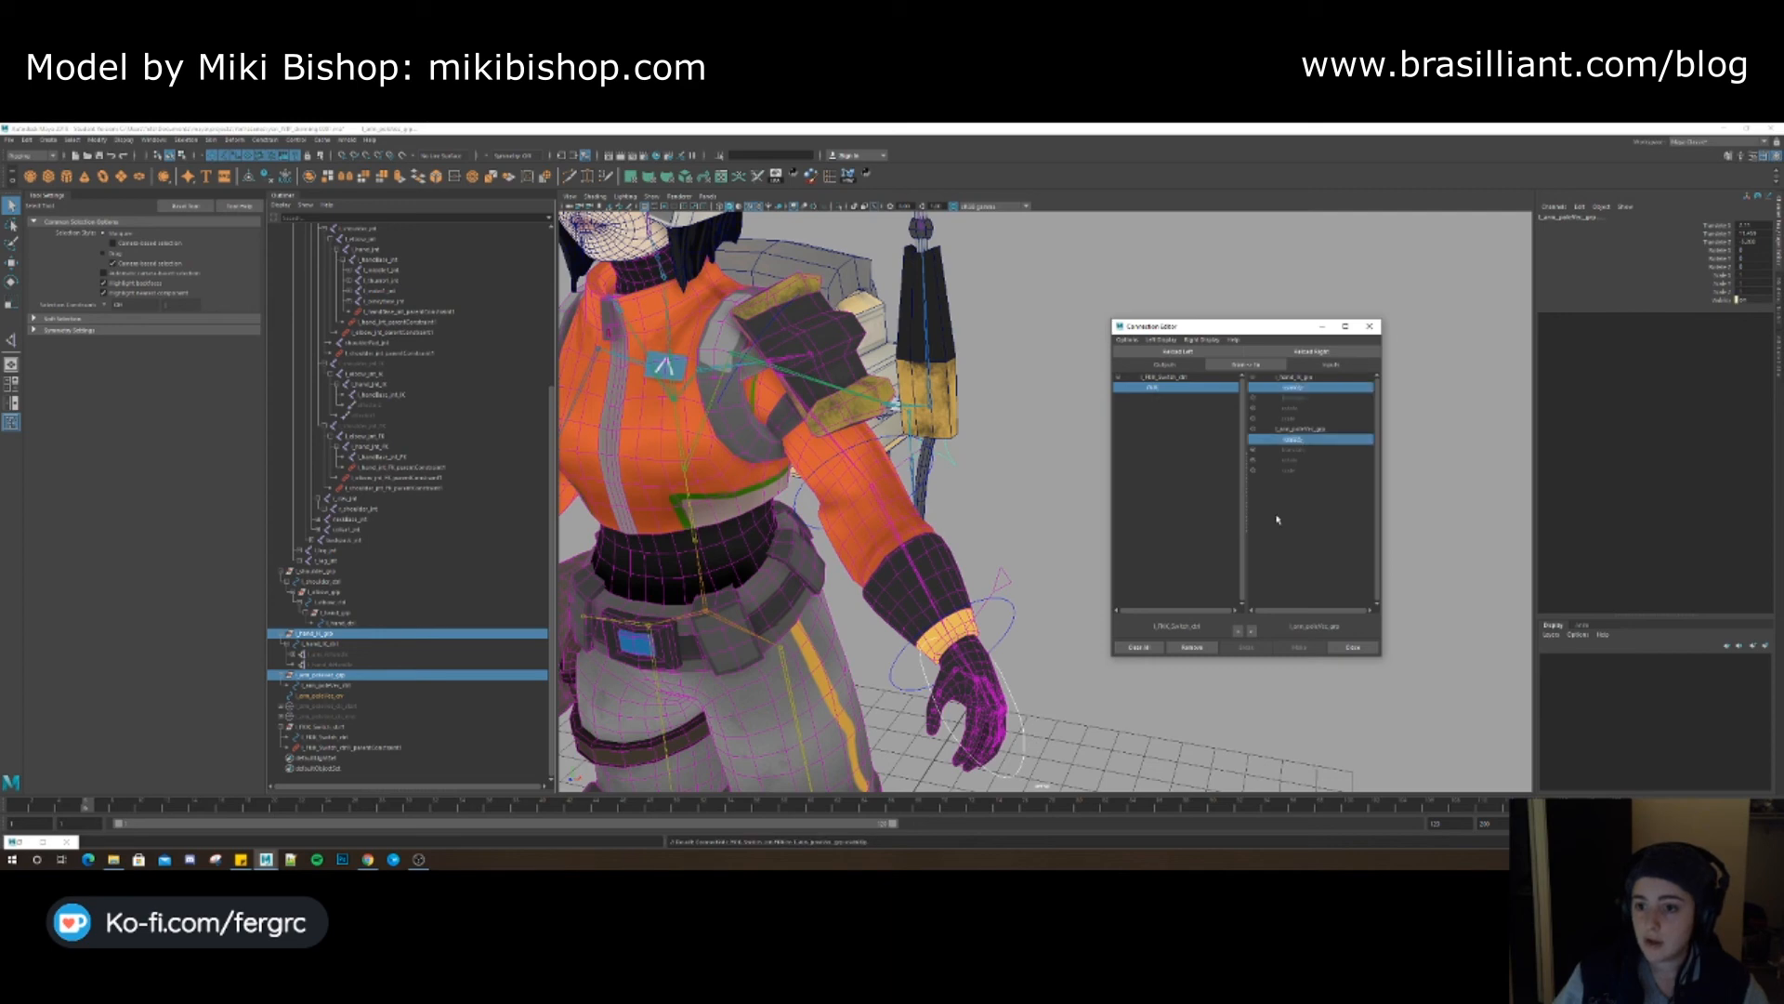
# Select the FK/IK switch control and scrub its FKIK attribute to FK to check the IK controls' visibility
pyautogui.click(985, 553)
pyautogui.keyDown('alt'); pyautogui.moveTo(1003, 588); pyautogui.dragTo(988, 523, button='middle'); pyautogui.keyUp('alt')
pyautogui.click(987, 522)
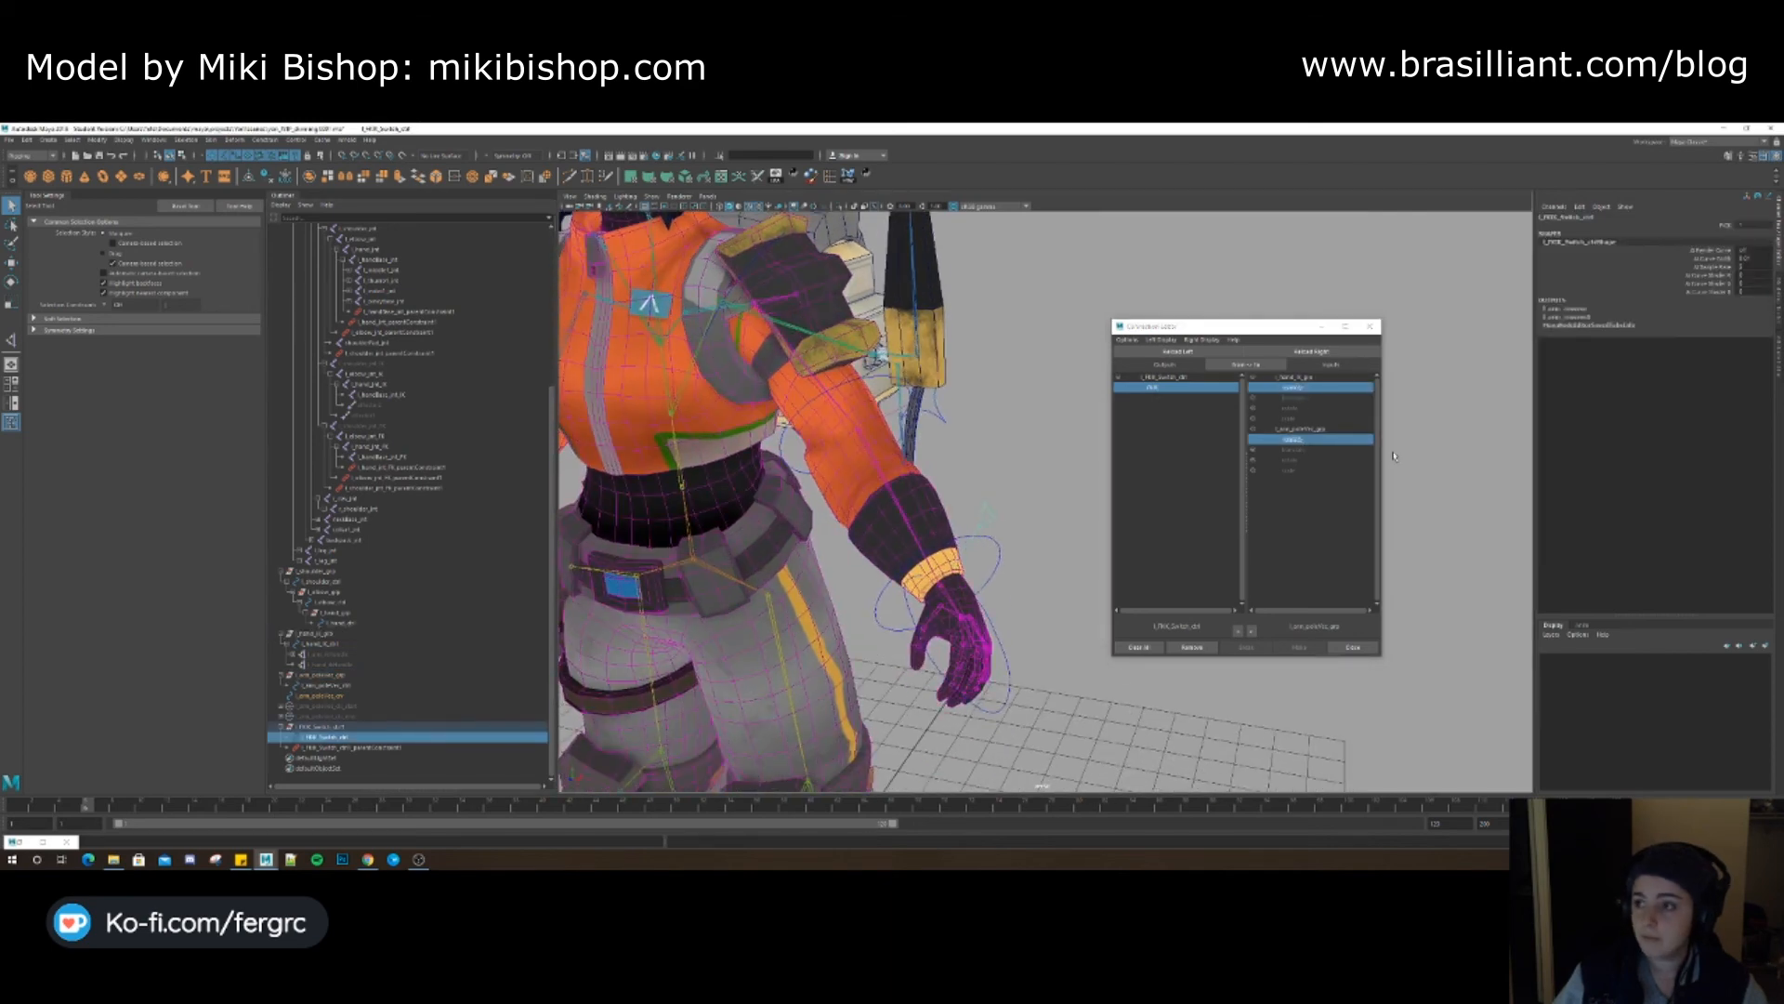
pyautogui.click(1724, 224)
pyautogui.keyDown('alt'); pyautogui.moveTo(991, 440); pyautogui.dragTo(804, 443, button='middle'); pyautogui.keyUp('alt')
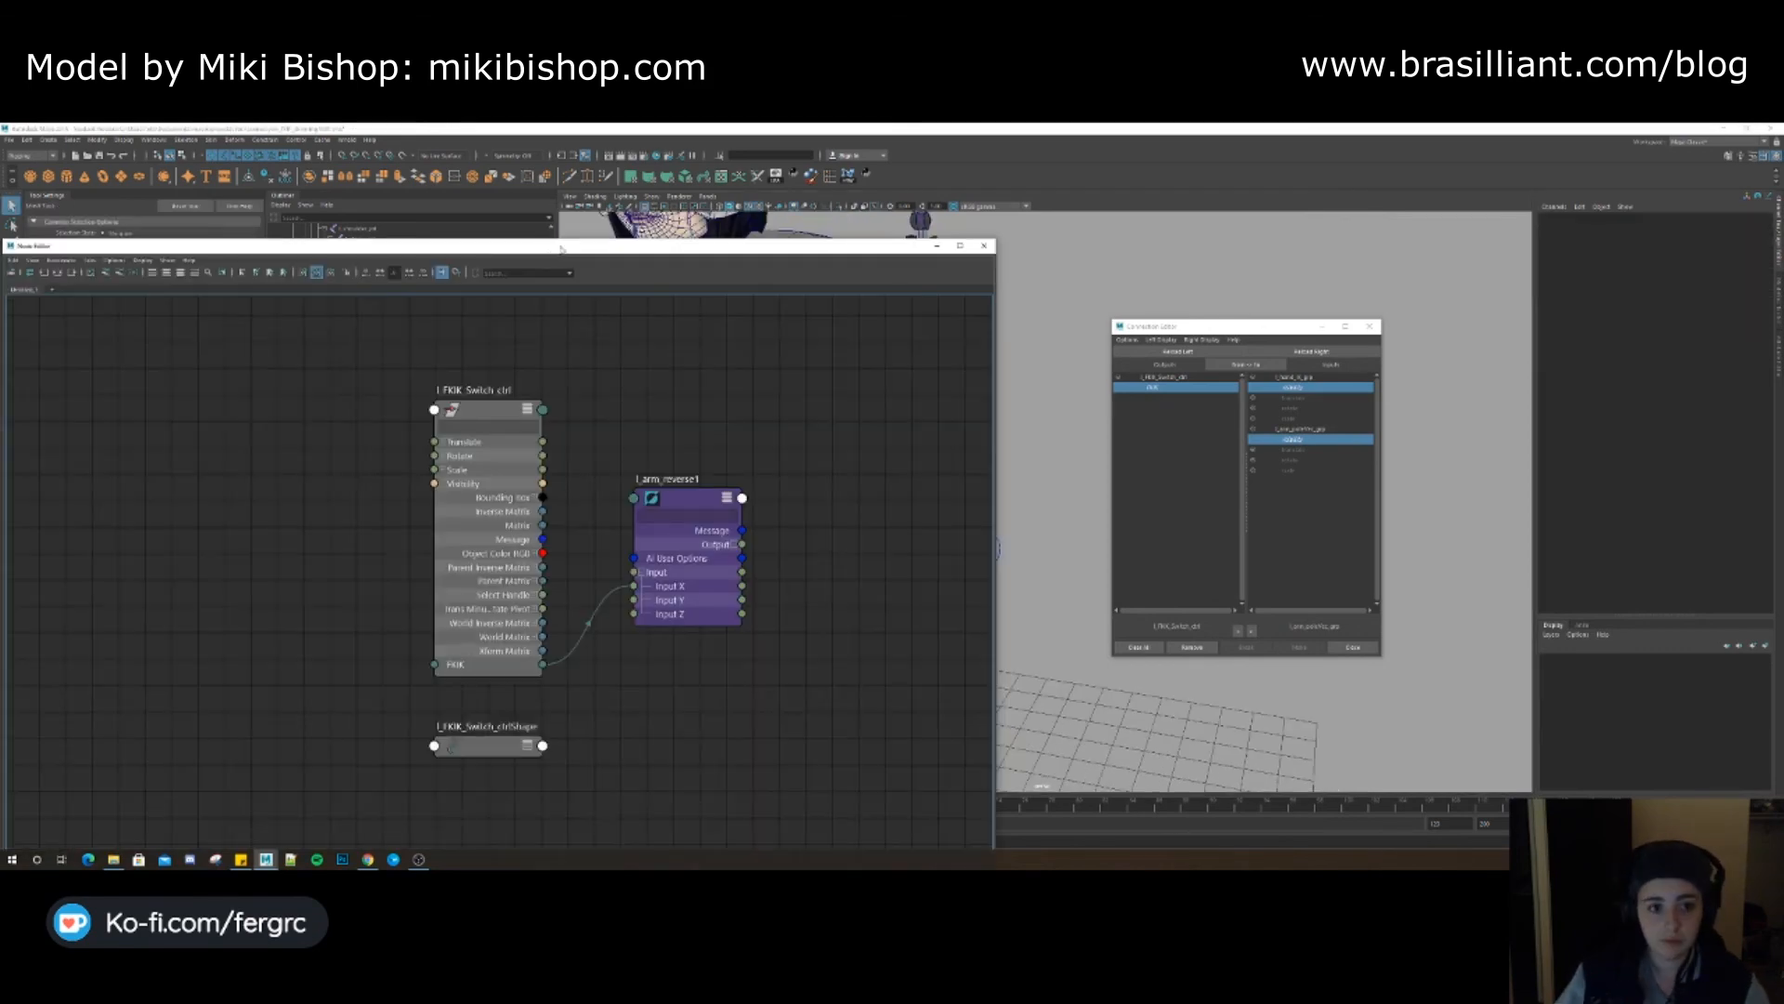
# Load the left arm reverse node from the Node Editor as the Connection Editor source and show its non-keyable attributes
pyautogui.moveTo(574, 245); pyautogui.dragTo(360, 237)
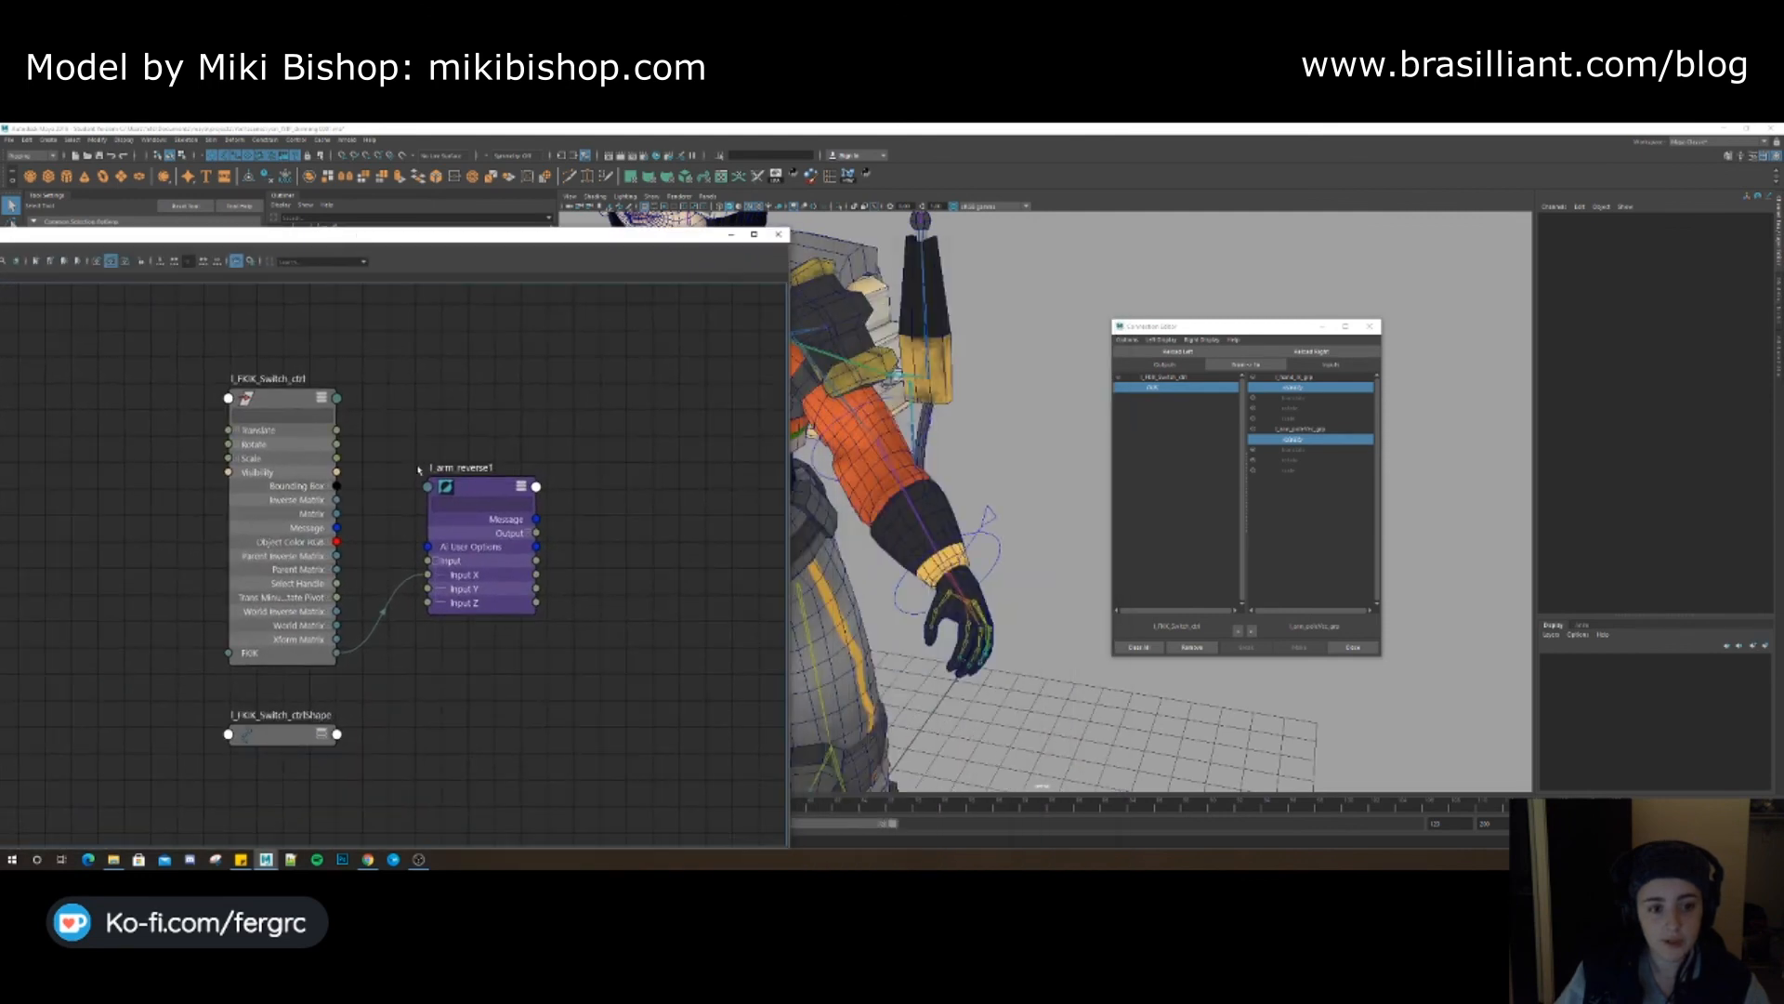
pyautogui.click(490, 494)
pyautogui.click(1177, 351)
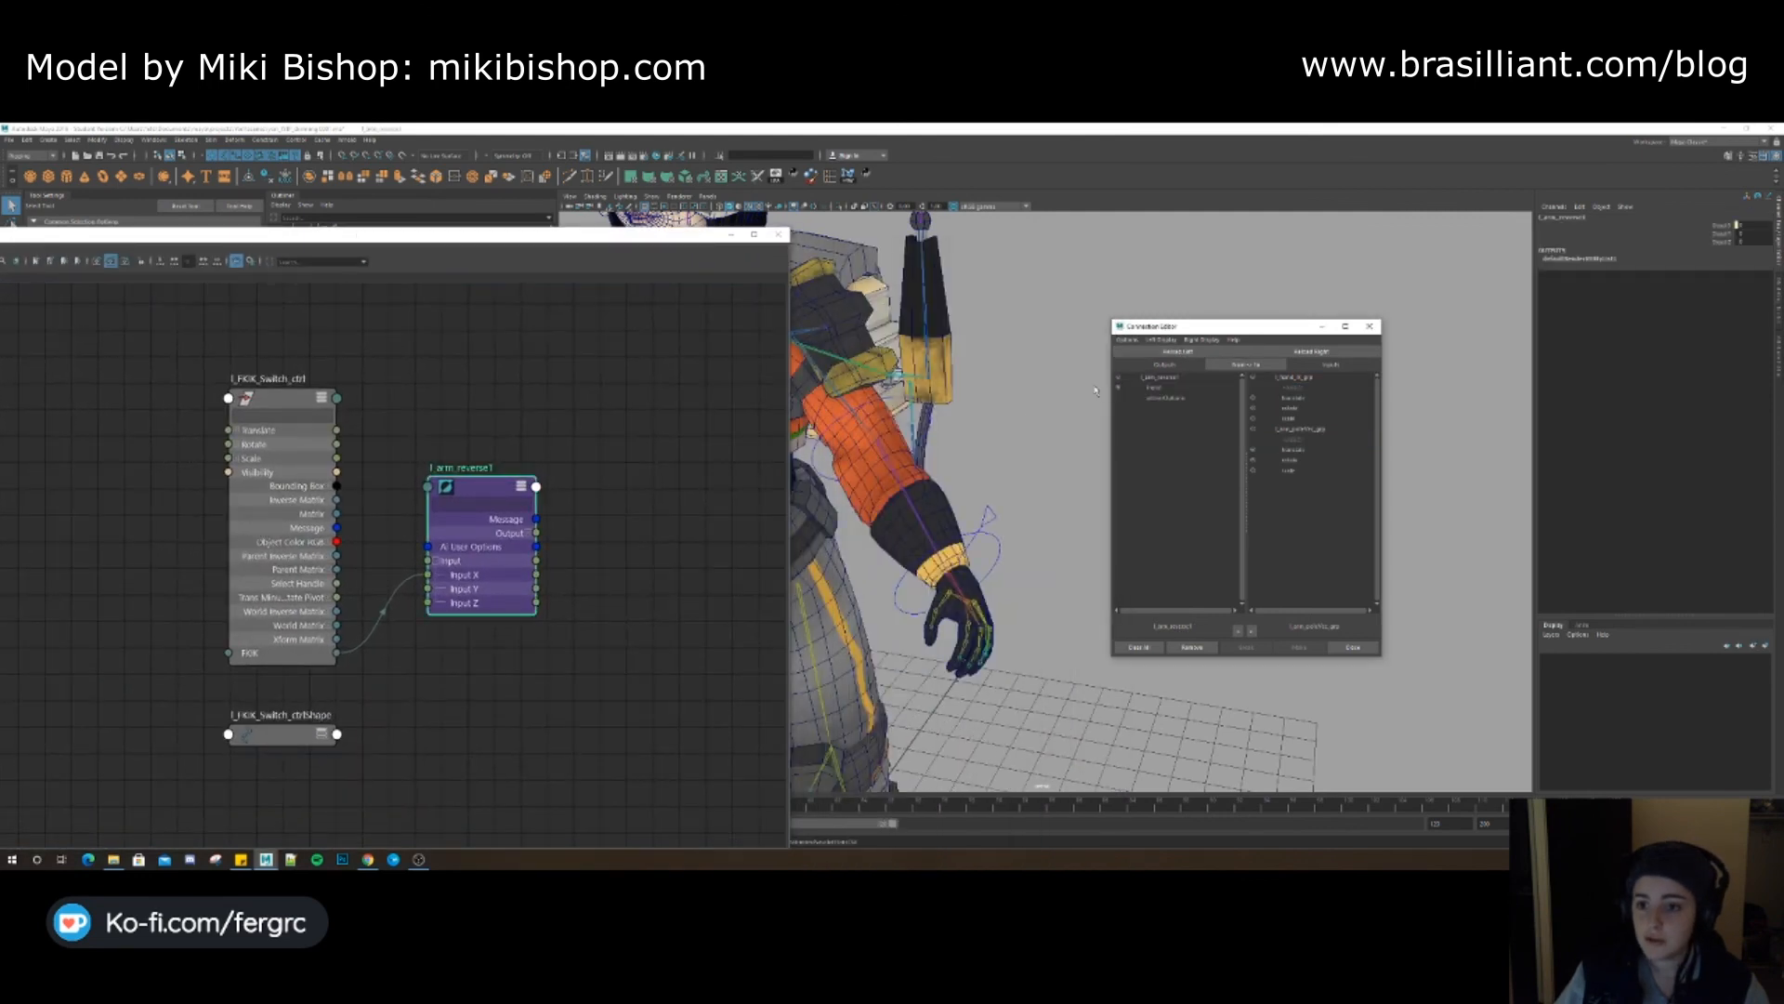
pyautogui.click(731, 234)
pyautogui.keyDown('alt'); pyautogui.moveTo(1041, 381); pyautogui.dragTo(1003, 396, button='middle'); pyautogui.keyUp('alt')
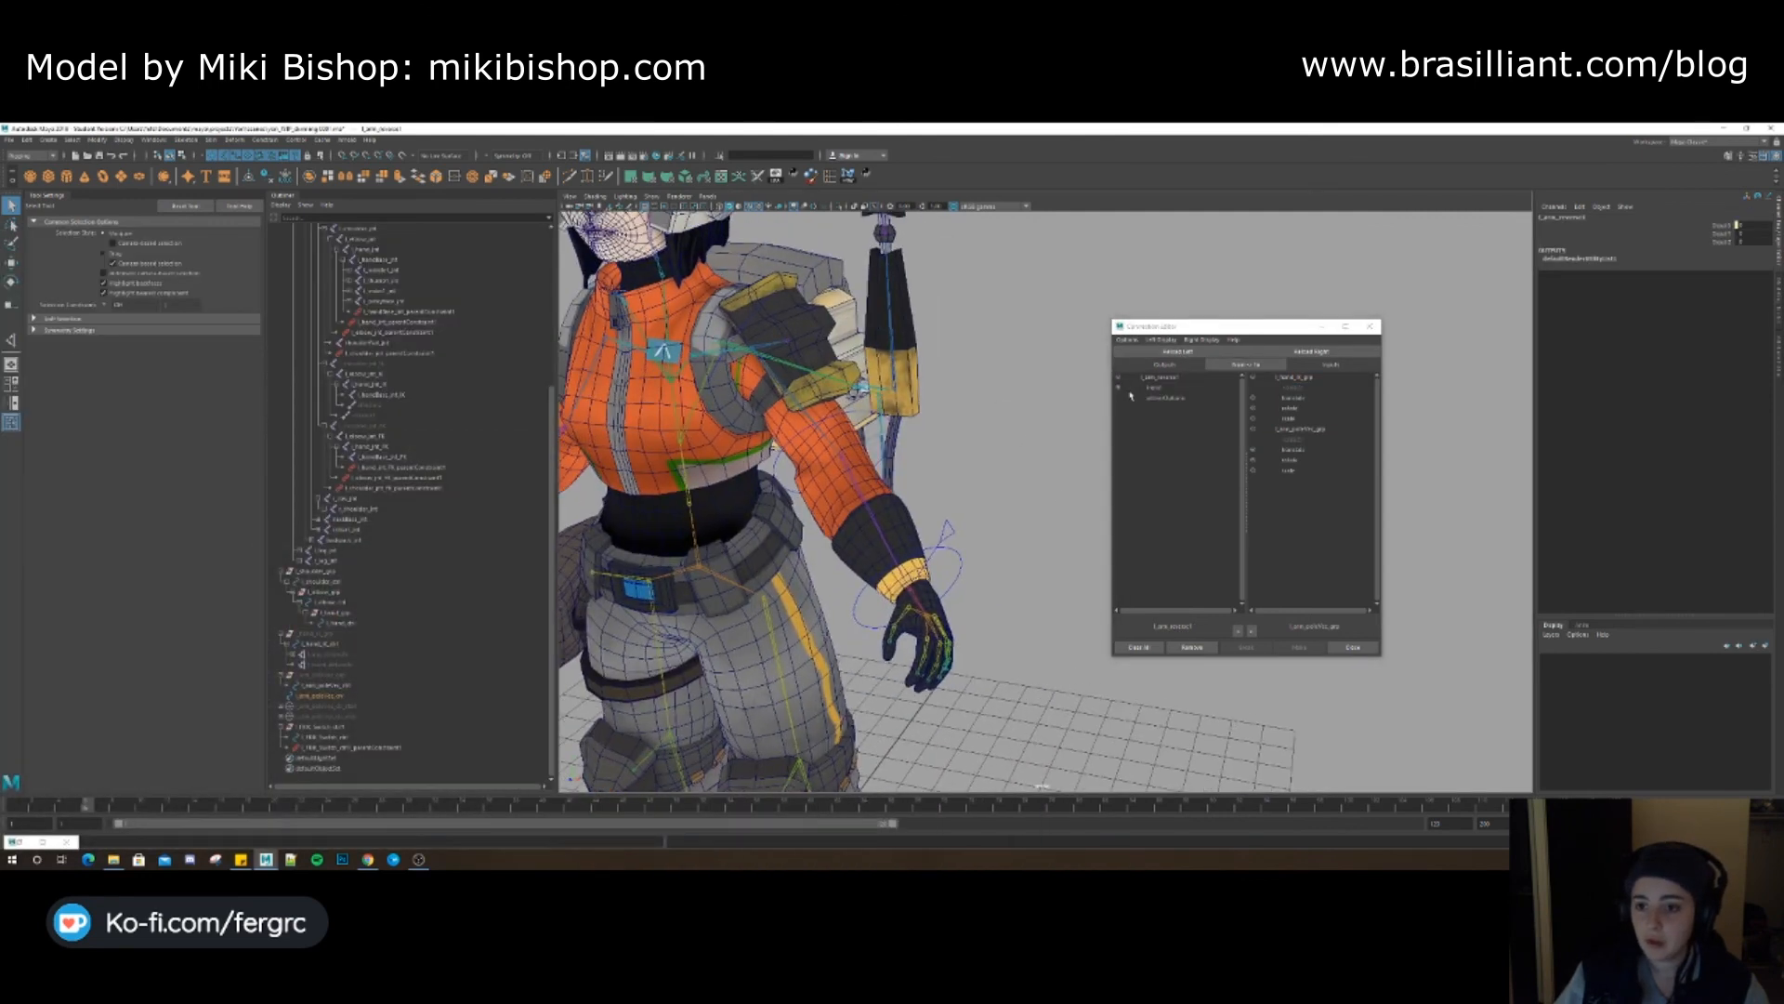
pyautogui.click(1161, 342)
pyautogui.click(1185, 391)
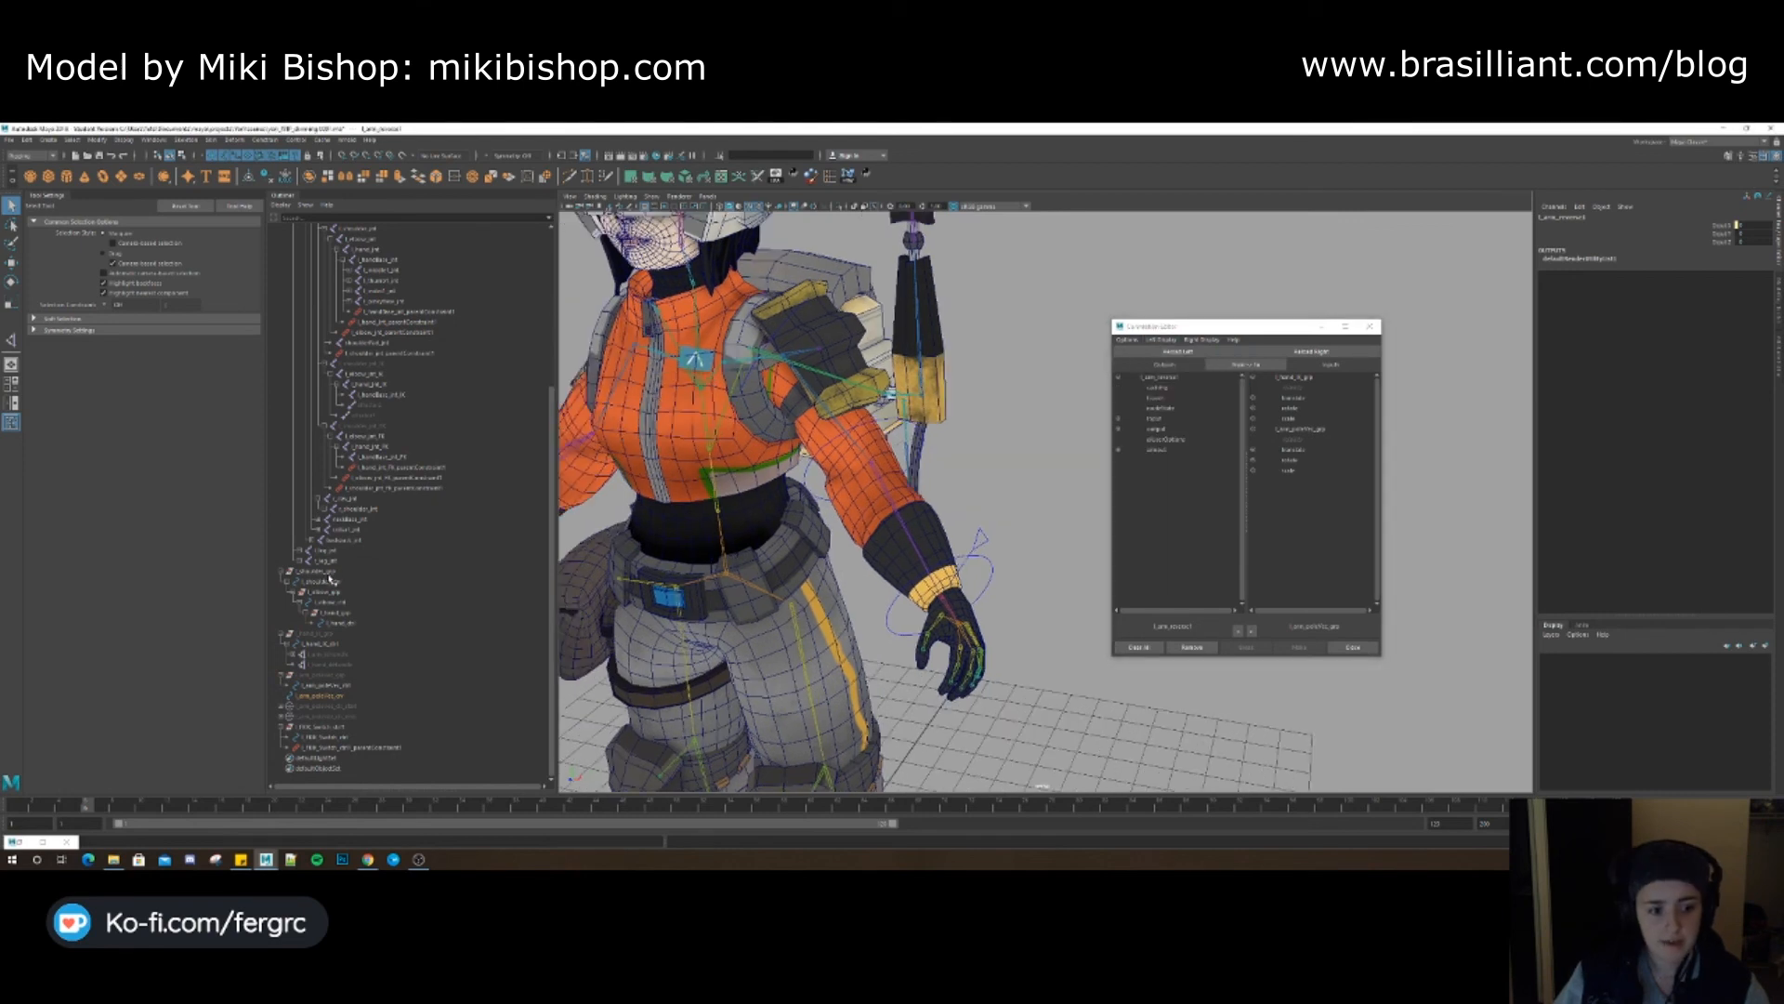
# Load the left shoulder FK control group as the target and connect the reverse node's Output X to its visibility
pyautogui.click(324, 571)
pyautogui.click(1311, 351)
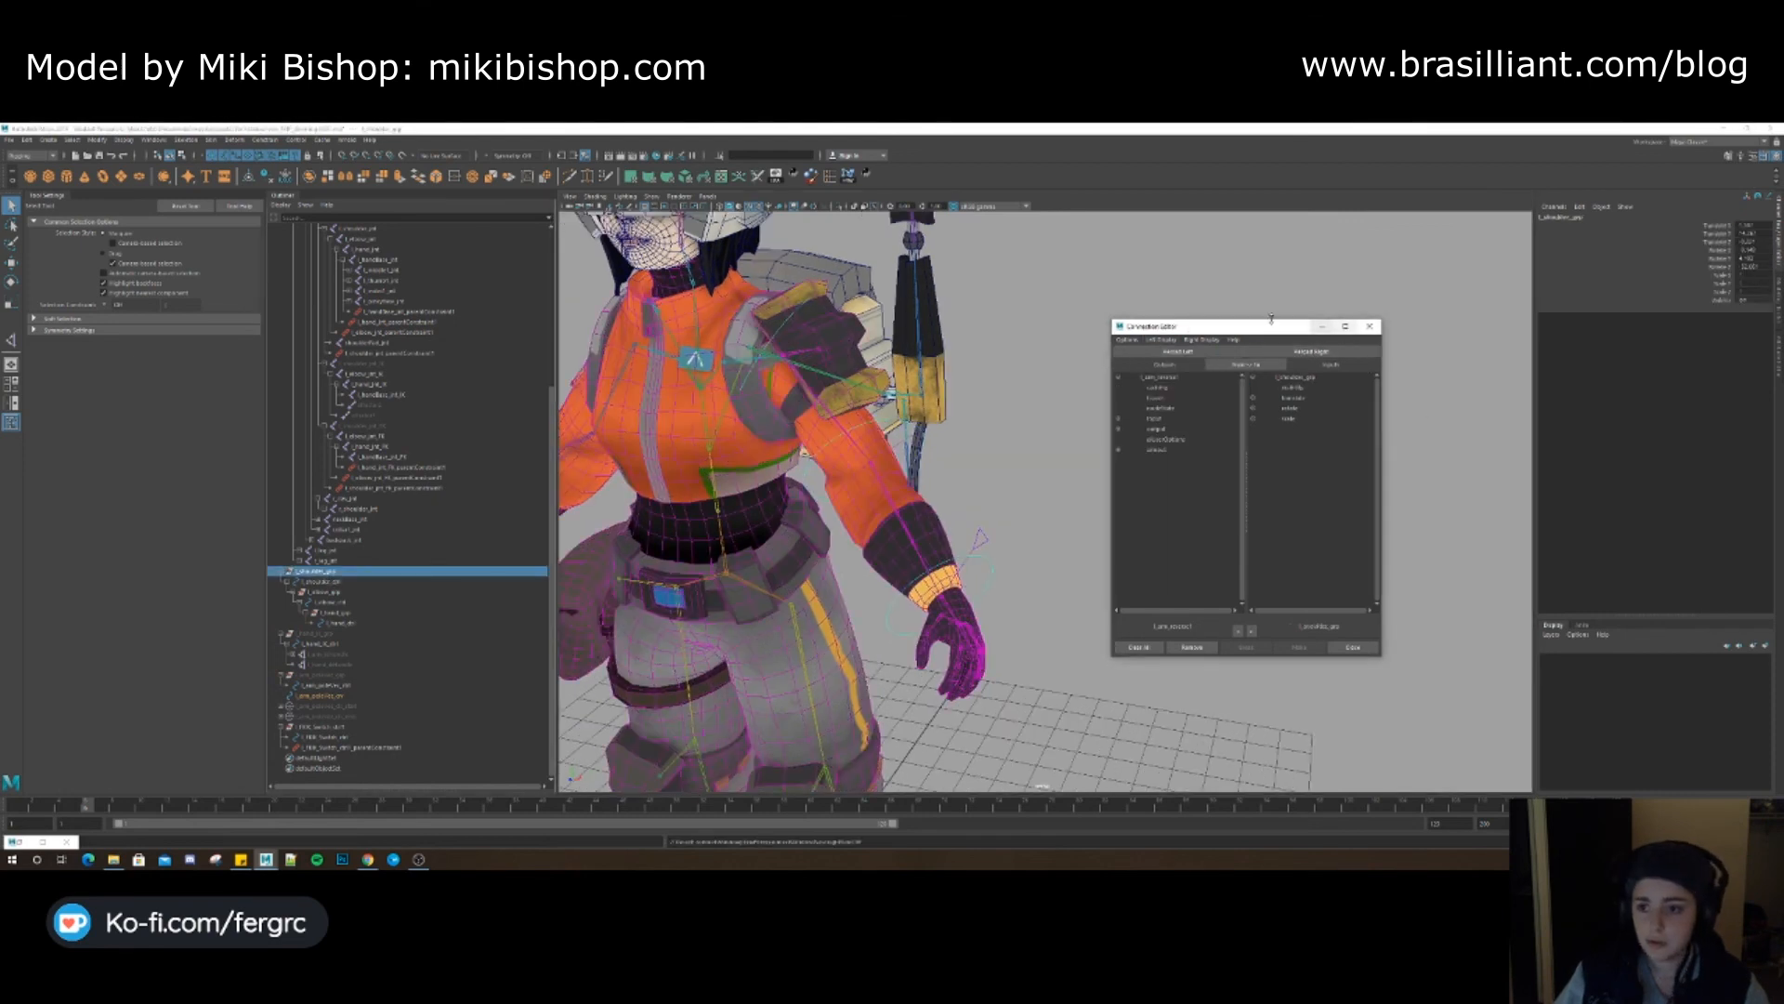
pyautogui.click(1120, 430)
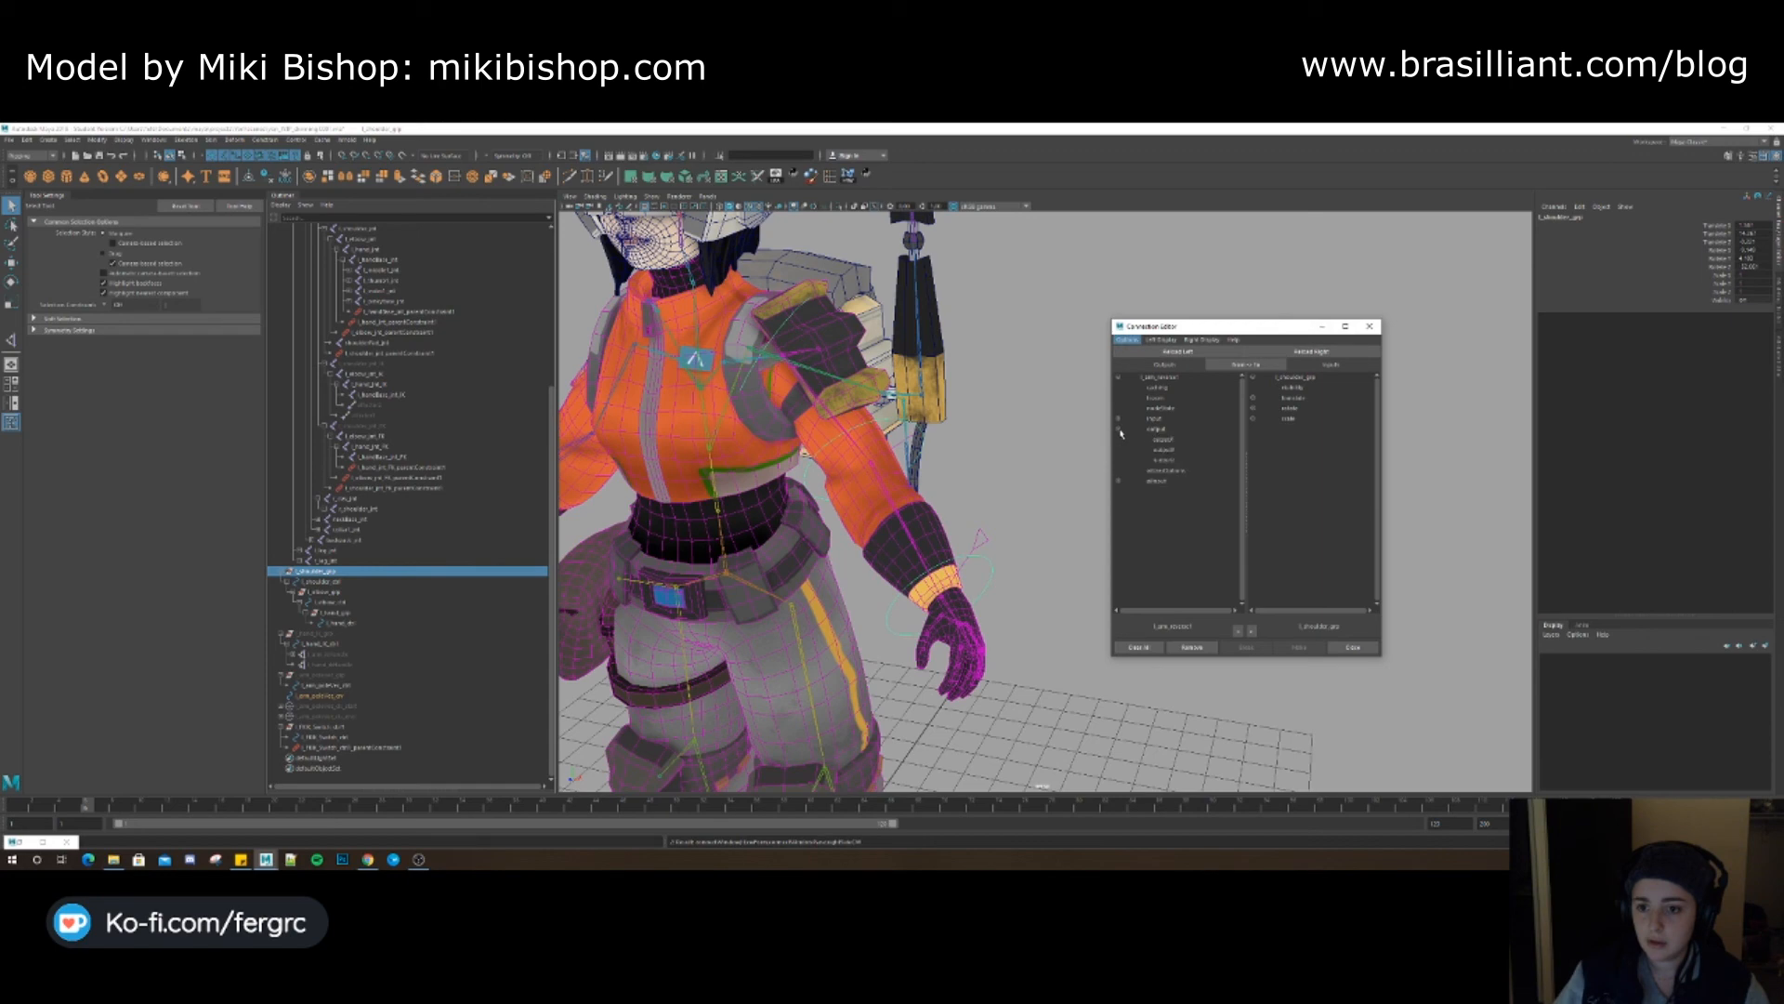
pyautogui.click(1180, 441)
pyautogui.click(1295, 389)
# Select the FK/IK switch control and scrub FKIK to IK and back to FK to test the control visibility
pyautogui.keyDown('alt'); pyautogui.moveTo(981, 542); pyautogui.dragTo(964, 557, button='middle'); pyautogui.keyUp('alt')
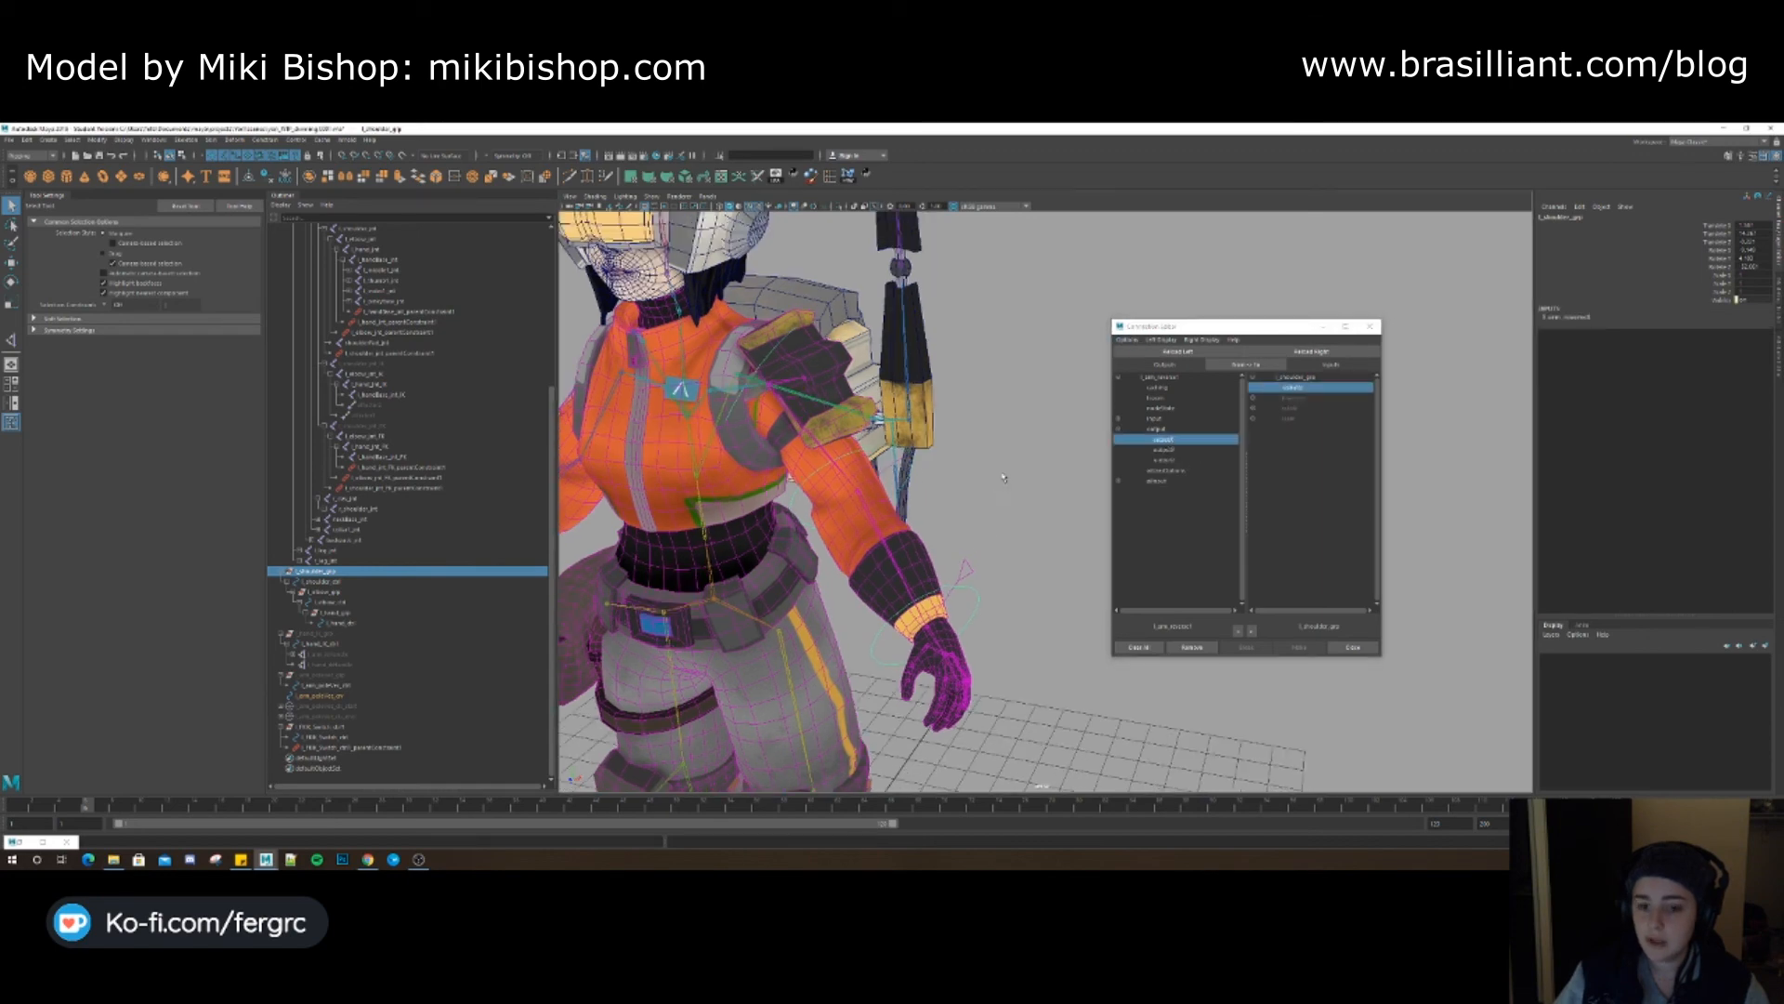
pyautogui.click(964, 559)
pyautogui.click(962, 558)
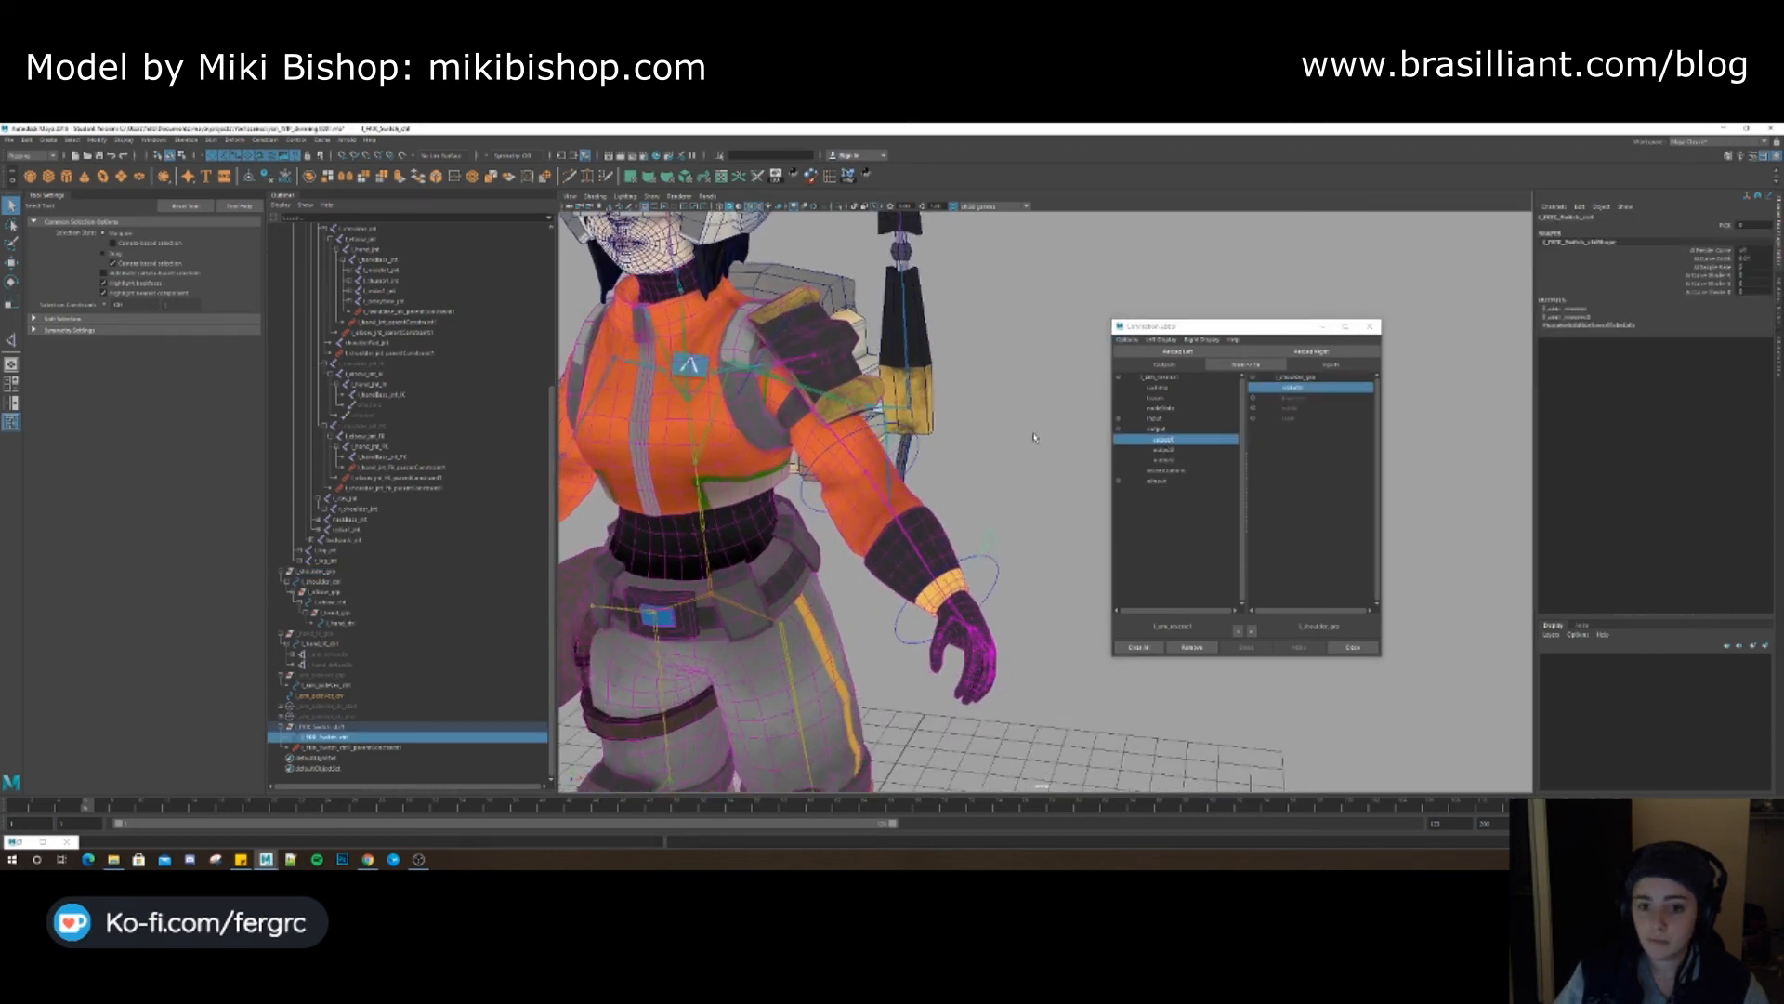
pyautogui.keyDown('alt'); pyautogui.moveTo(1032, 425); pyautogui.dragTo(1028, 428); pyautogui.keyUp('alt')
pyautogui.click(1717, 226)
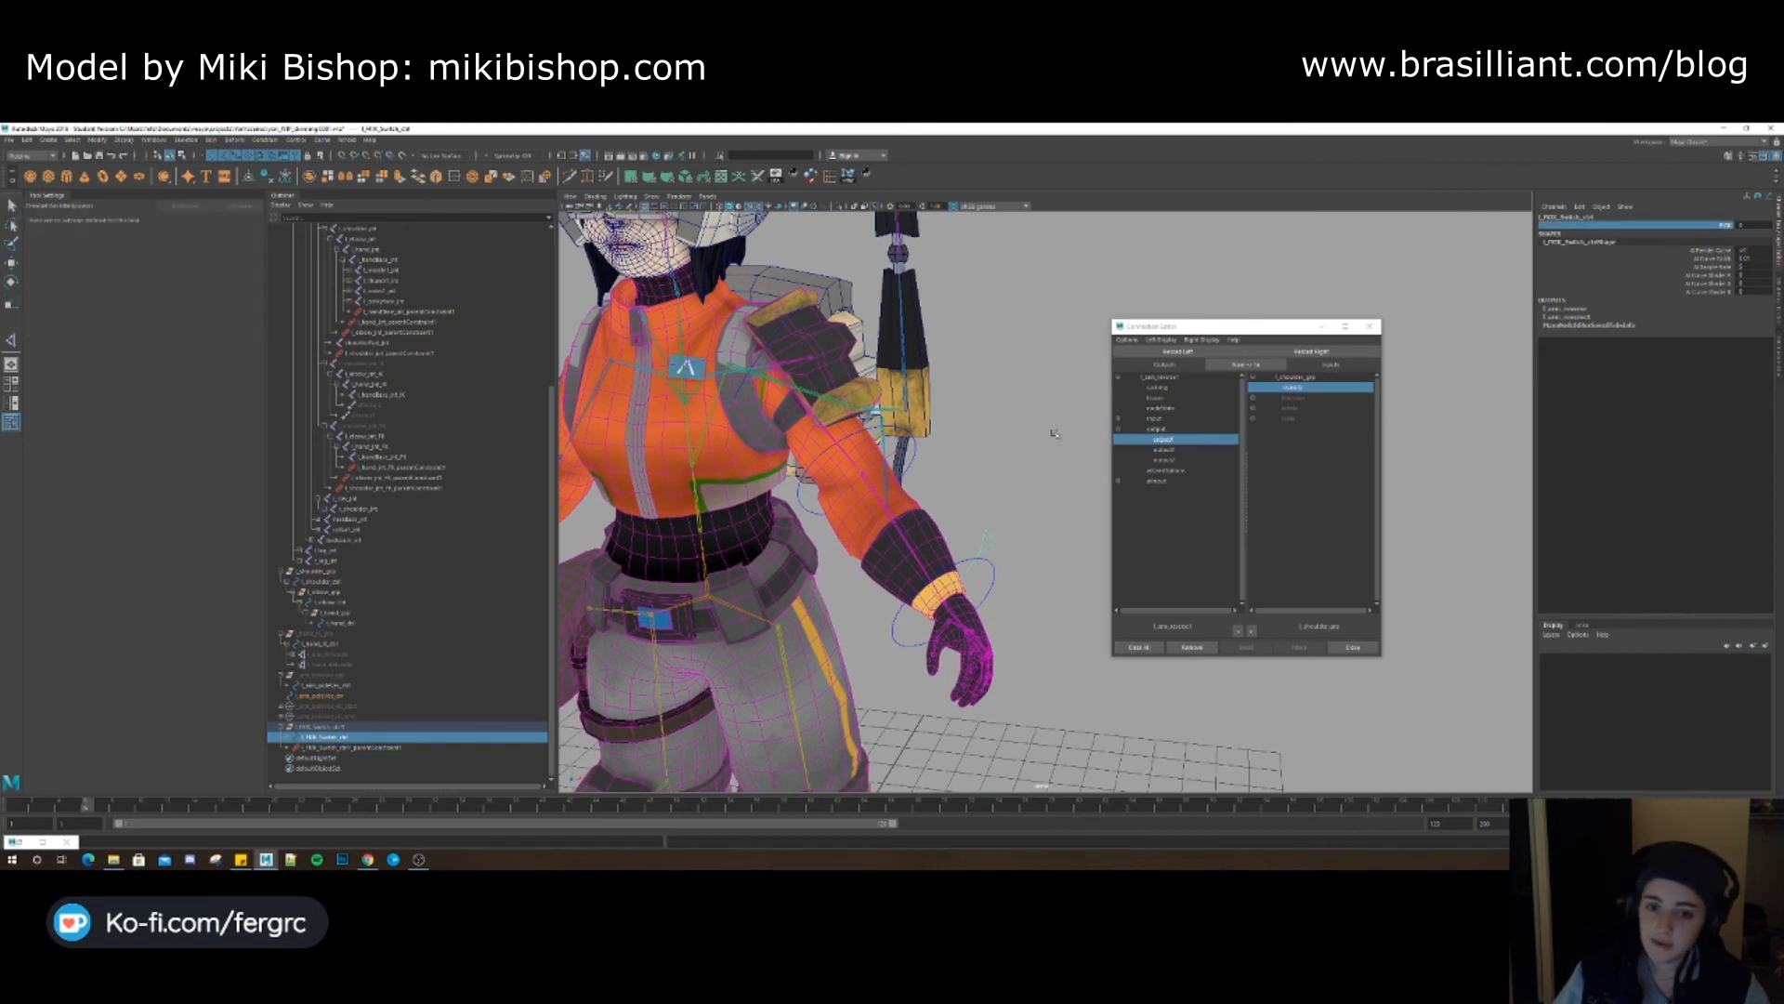
pyautogui.moveTo(1013, 436); pyautogui.dragTo(1090, 438, button='middle')
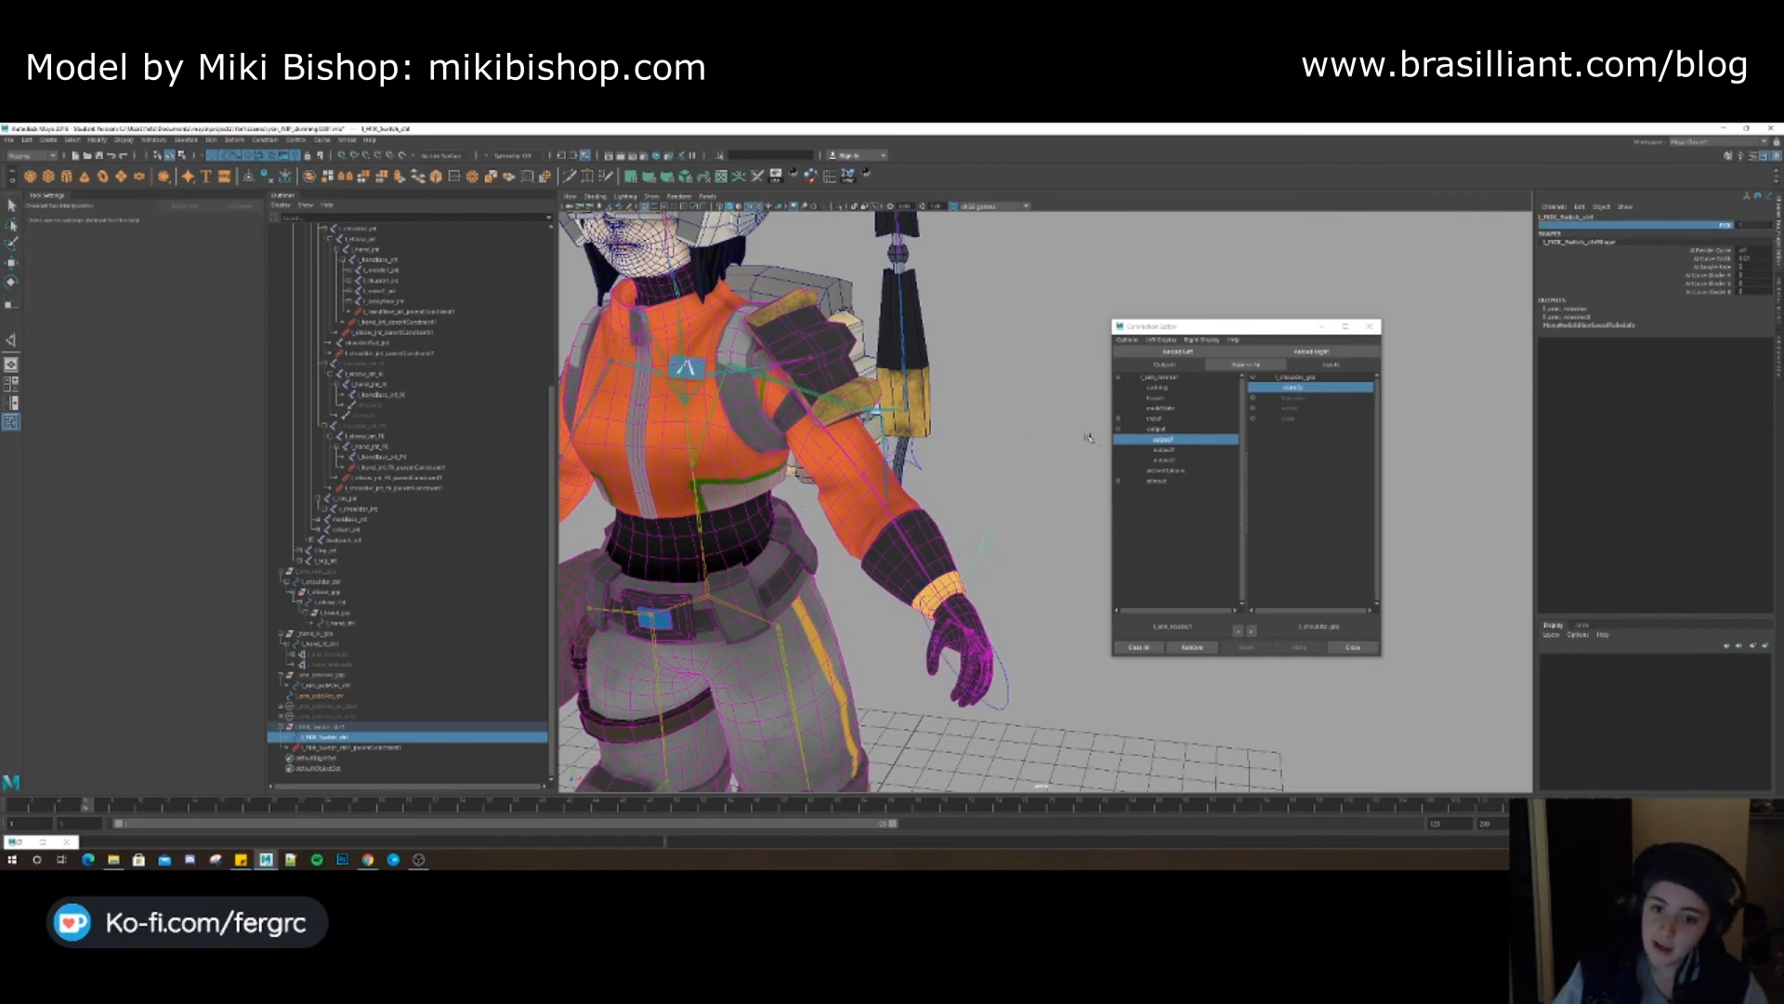
pyautogui.keyDown('alt'); pyautogui.moveTo(1080, 436); pyautogui.dragTo(1058, 423); pyautogui.keyUp('alt')
pyautogui.moveTo(1057, 423); pyautogui.dragTo(985, 440, button='middle')
# Test the FK arm by rotating the left elbow control, and undo the rotation
pyautogui.press('e')
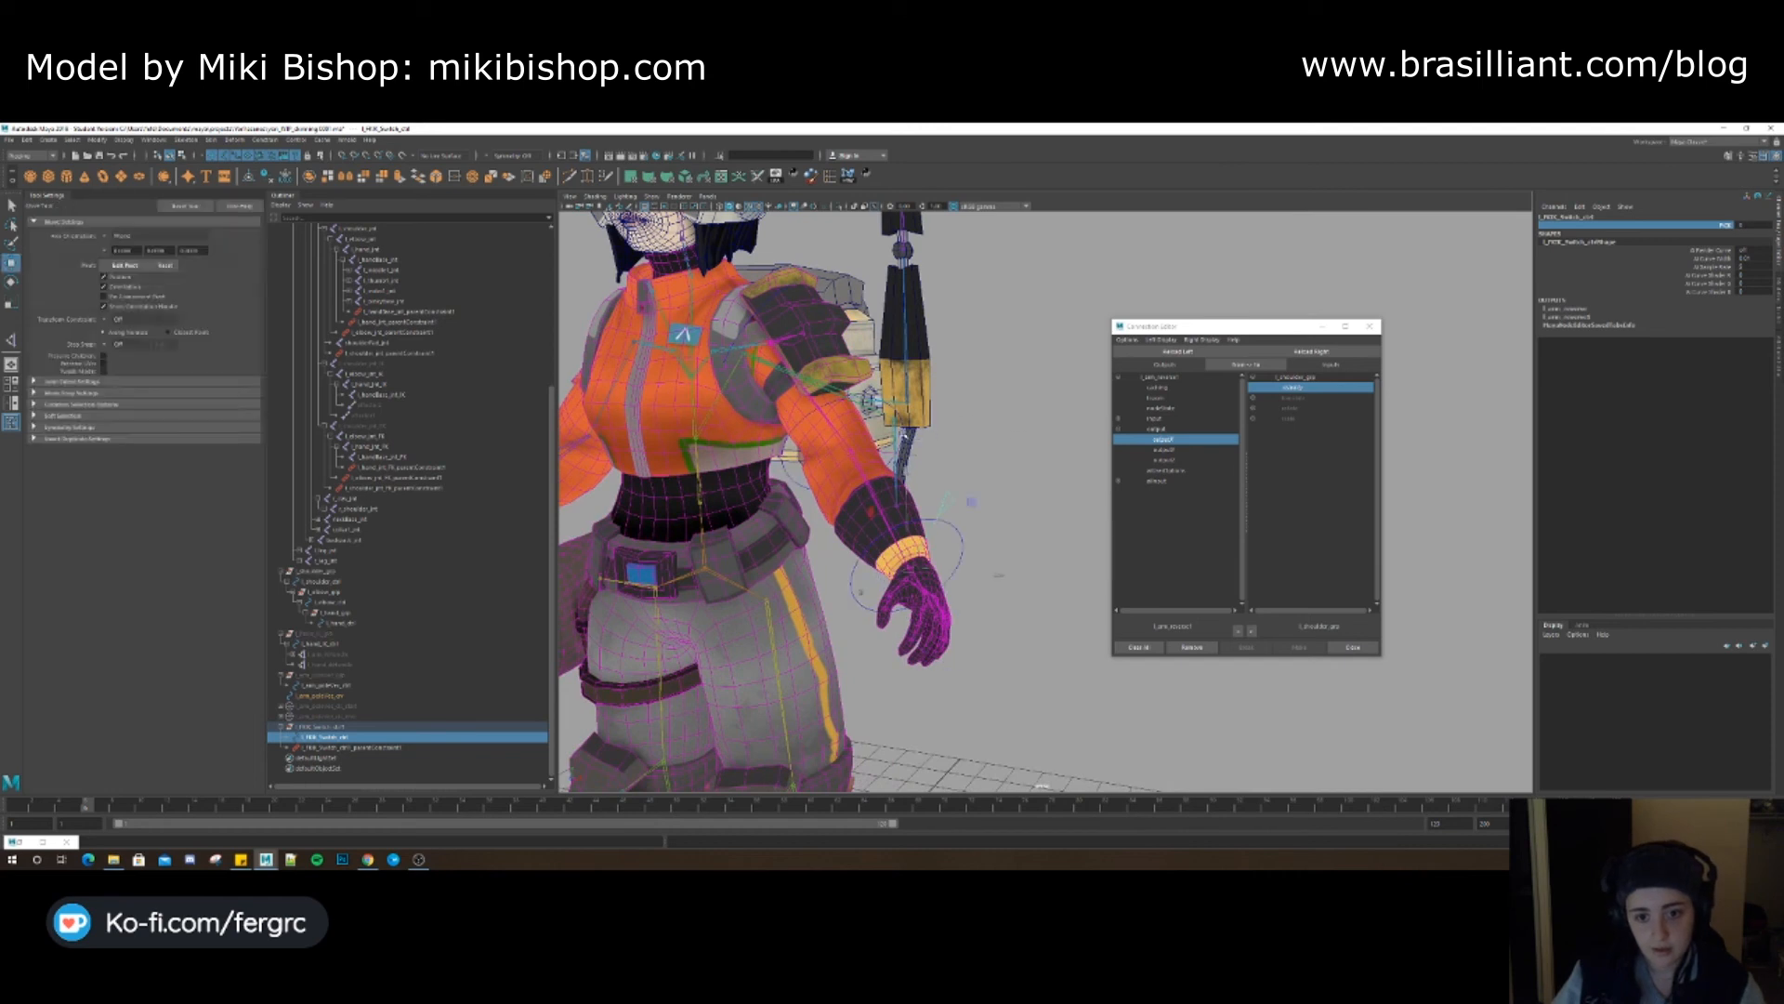
pyautogui.click(901, 435)
pyautogui.moveTo(899, 442); pyautogui.dragTo(795, 410)
pyautogui.hotkey('ctrl', 'z')
pyautogui.press('q')
pyautogui.keyDown('alt'); pyautogui.moveTo(1050, 523); pyautogui.dragTo(1004, 600); pyautogui.keyUp('alt')
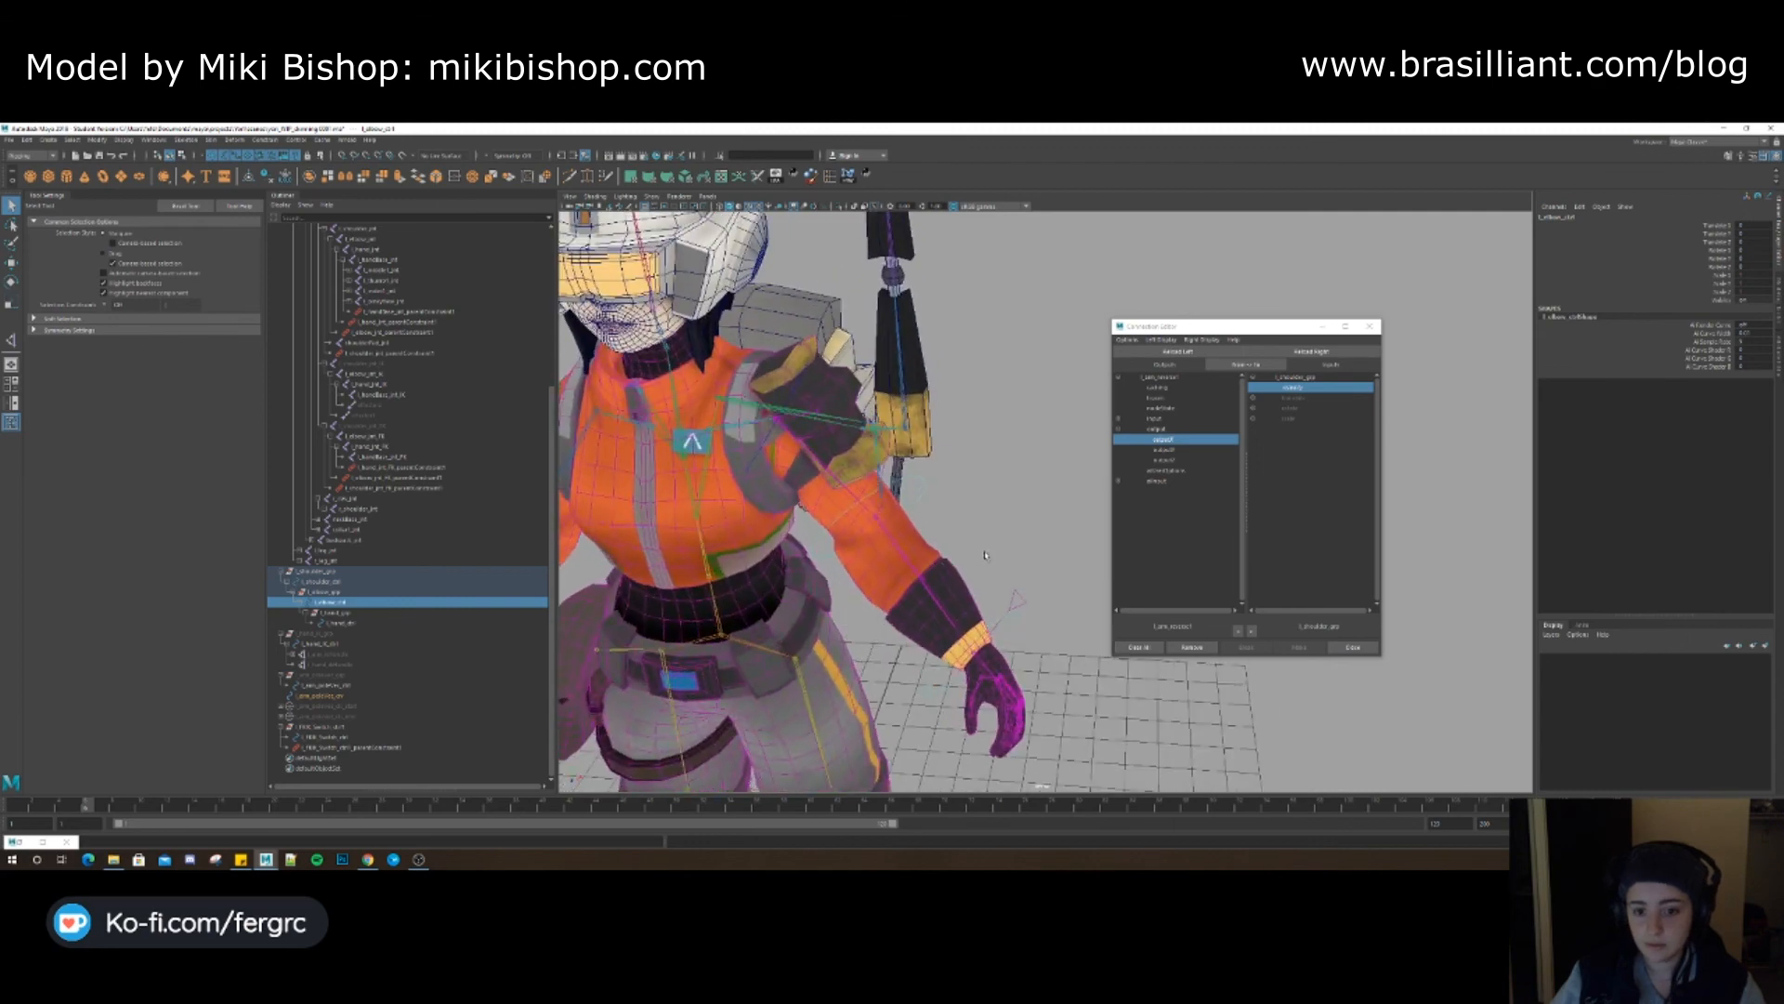
# Select the FK/IK switch control and scrub its FKIK attribute to IK
pyautogui.click(1015, 600)
pyautogui.press('w')
pyautogui.click(1727, 226)
pyautogui.moveTo(1060, 475); pyautogui.dragTo(1106, 476, button='middle')
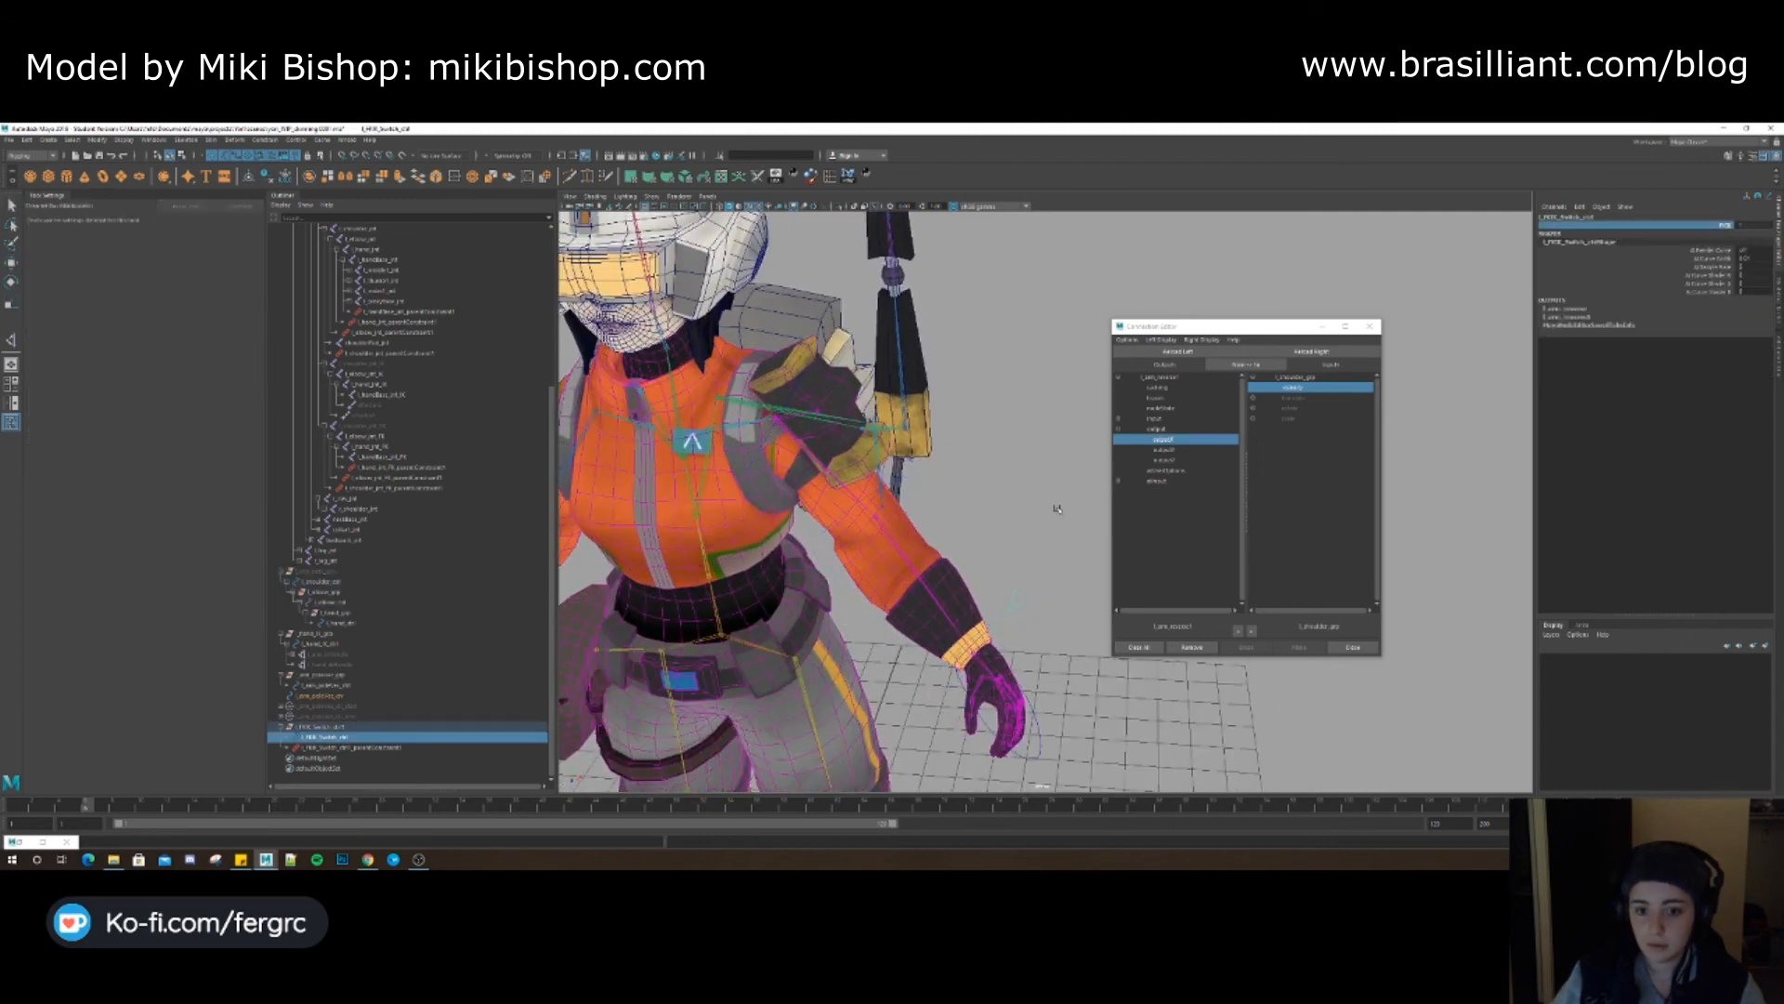
pyautogui.keyDown('alt'); pyautogui.moveTo(1106, 476); pyautogui.dragTo(1089, 454); pyautogui.keyUp('alt')
# Test the IK arm by raising the left hand IK control, undo the move, and clear the selection
pyautogui.press('q')
pyautogui.click(1014, 718)
pyautogui.press('w')
pyautogui.moveTo(959, 626); pyautogui.dragTo(977, 448)
pyautogui.hotkey('ctrl', 'z')
pyautogui.hotkey('ctrl', 'z')
pyautogui.click(978, 448)
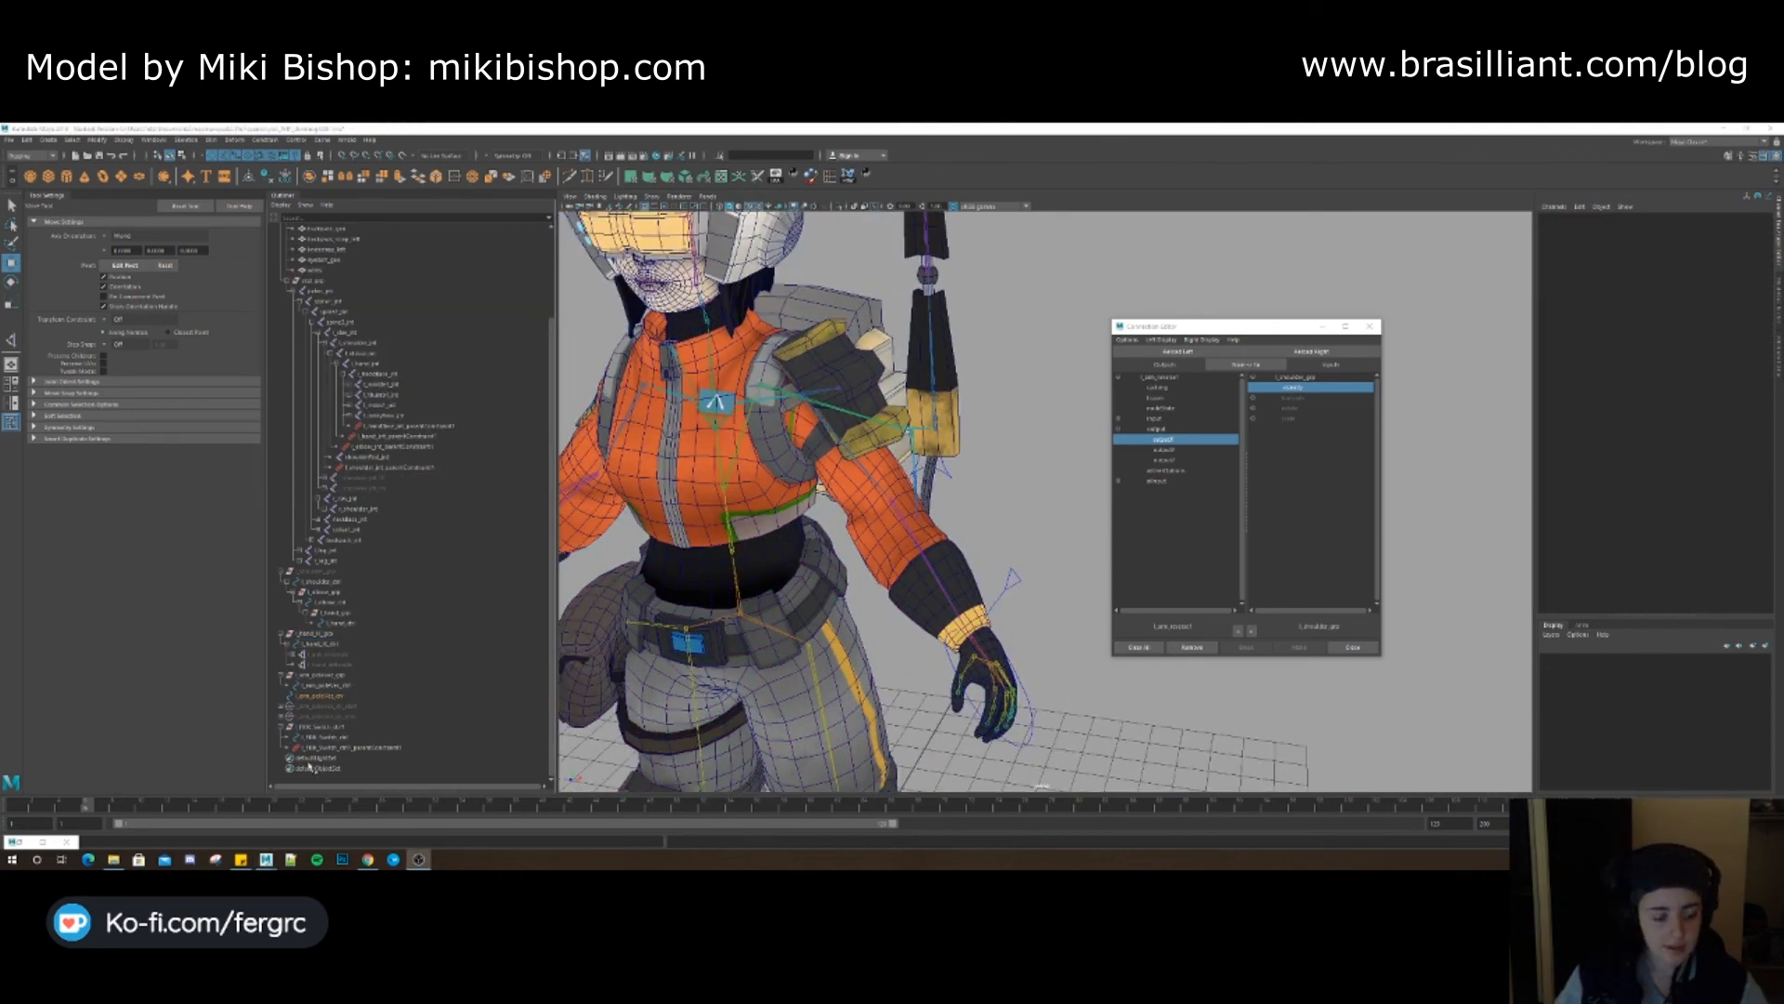
# Create an empty group, give it a new name ending in _grp, and parent it under the character's top-level rig group
pyautogui.scroll(4, 444, 708)
pyautogui.click(291, 393)
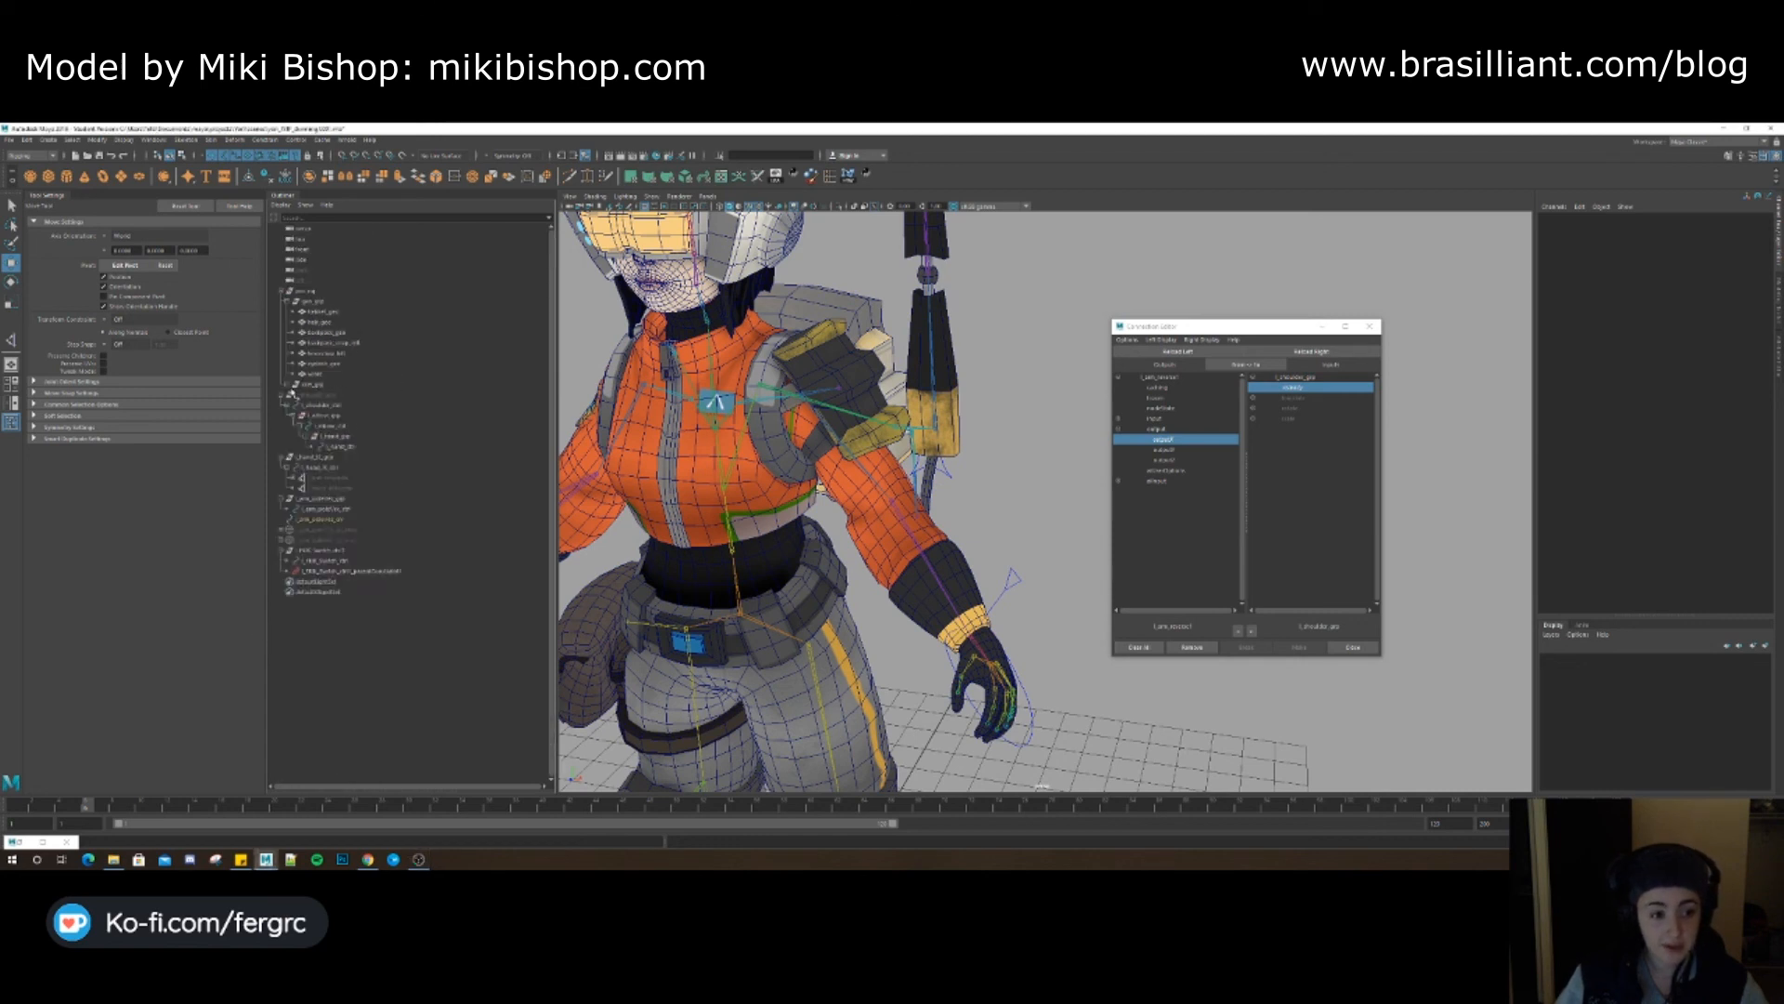
pyautogui.click(303, 582)
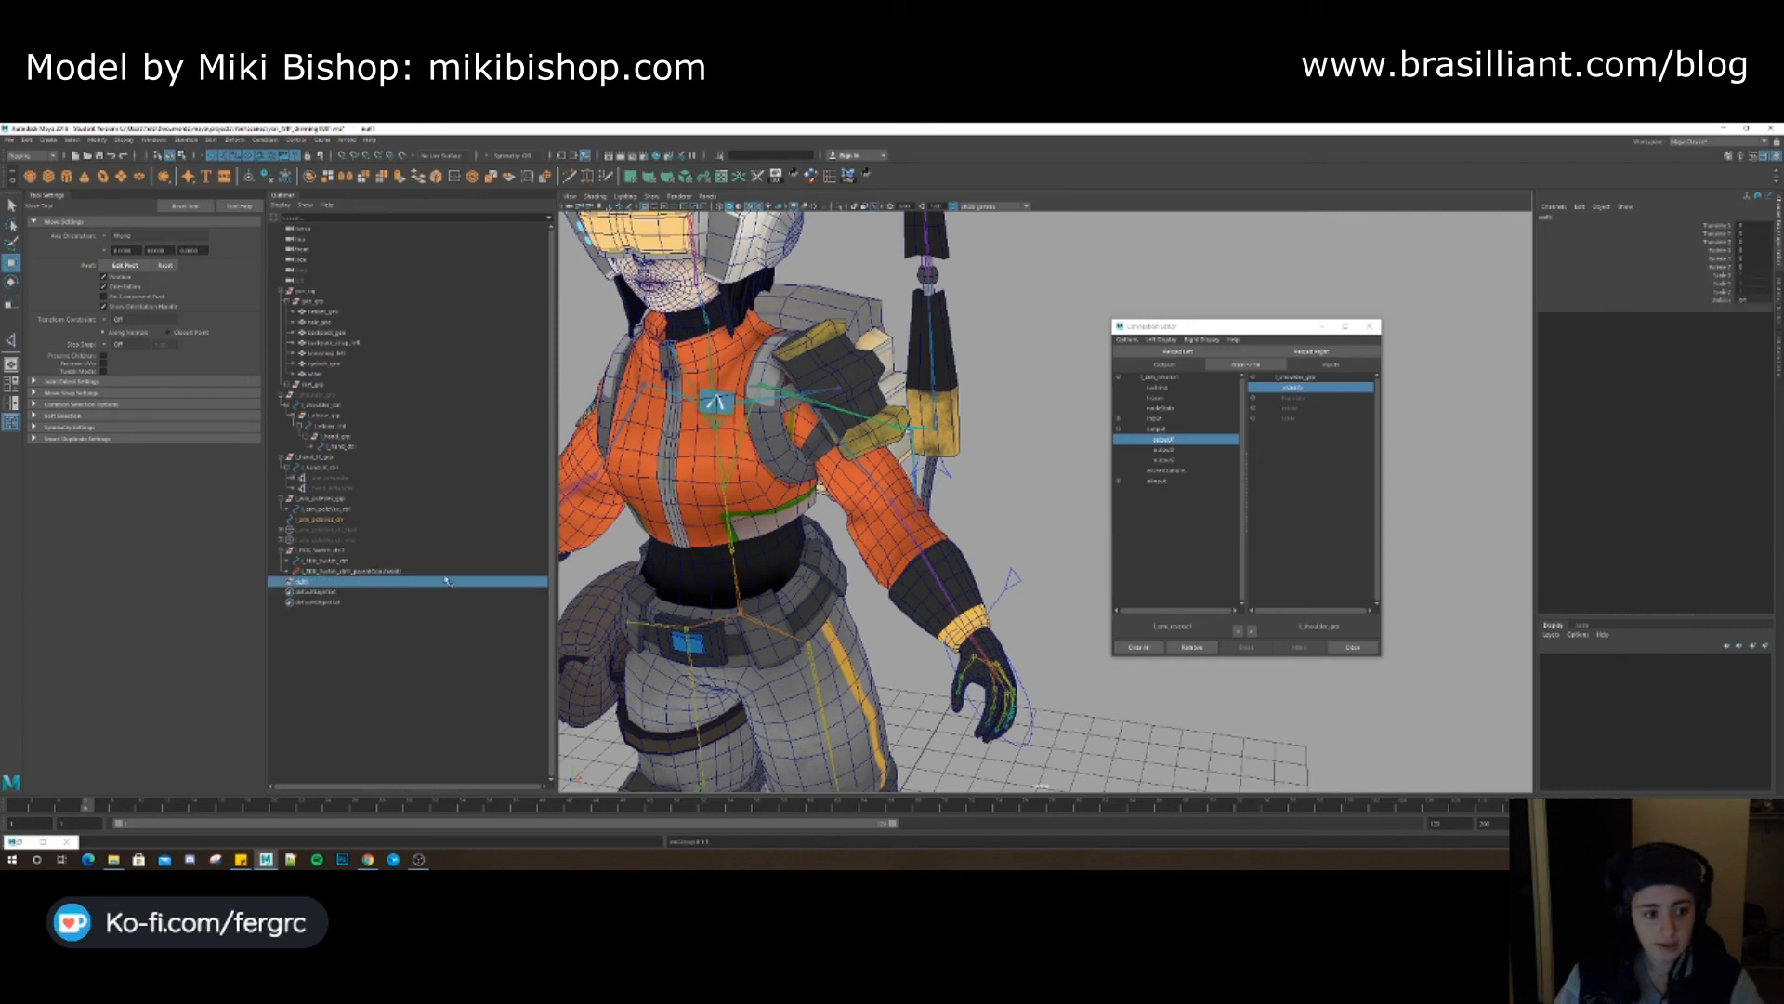
pyautogui.doubleClick(304, 583)
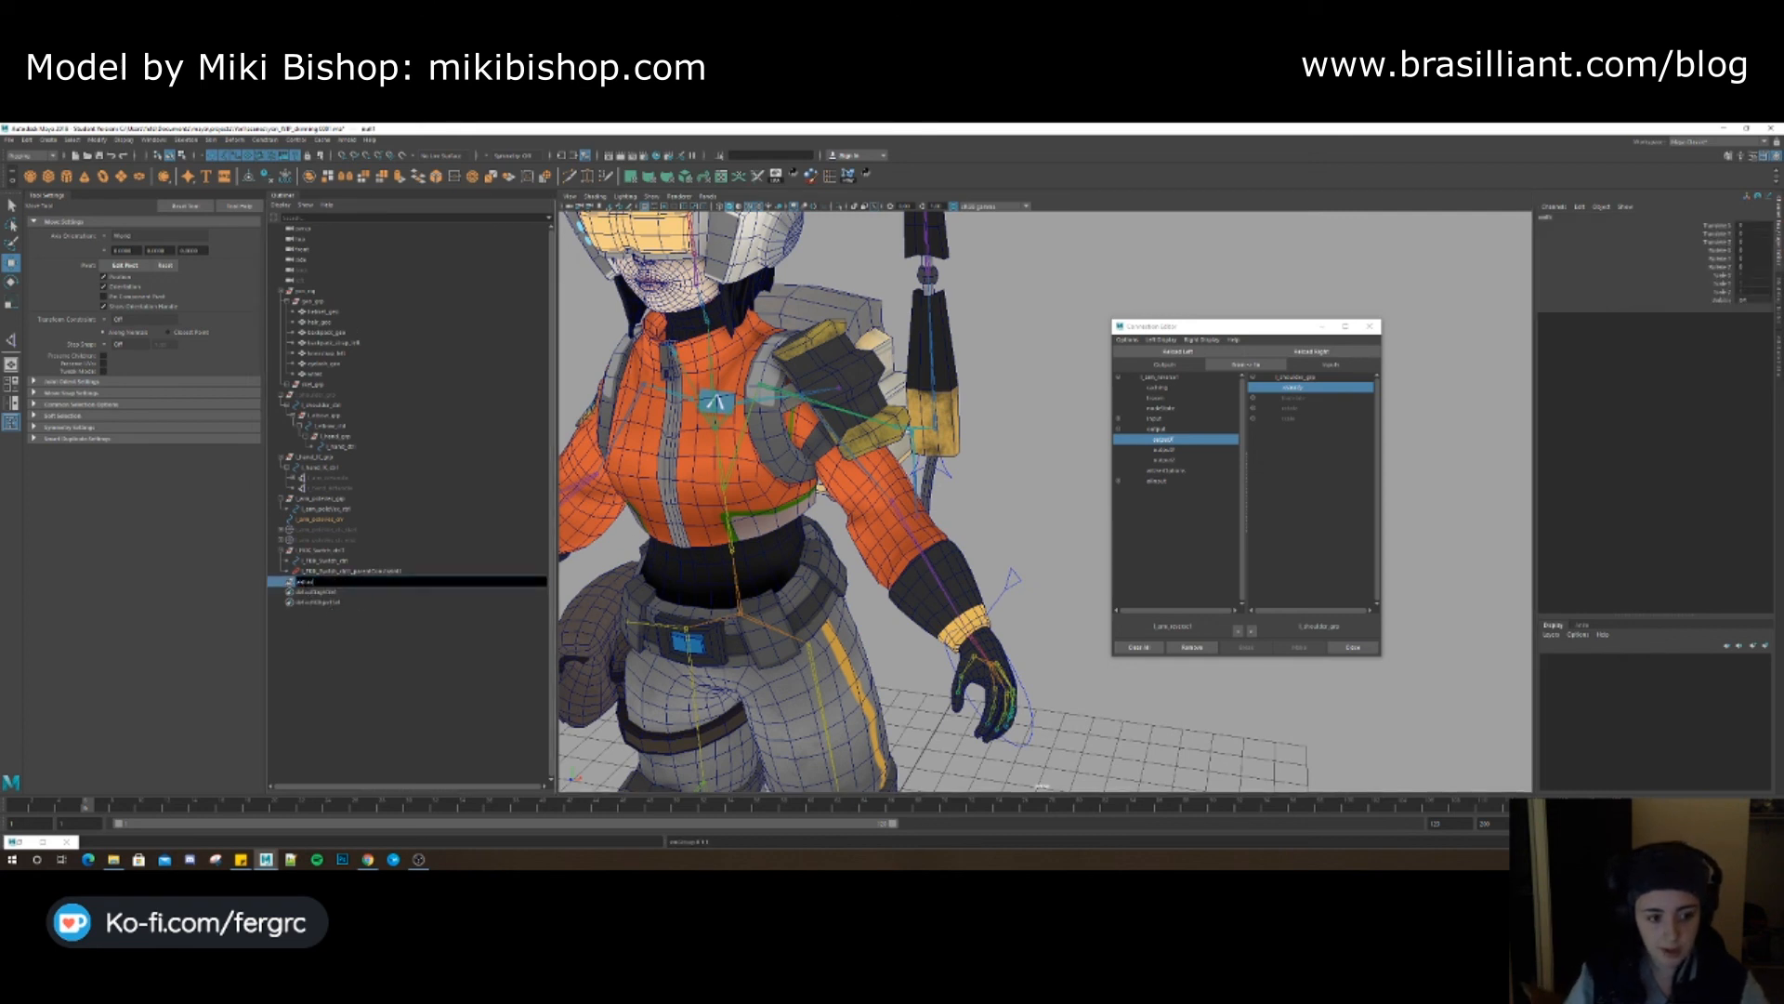
pyautogui.press('Return')
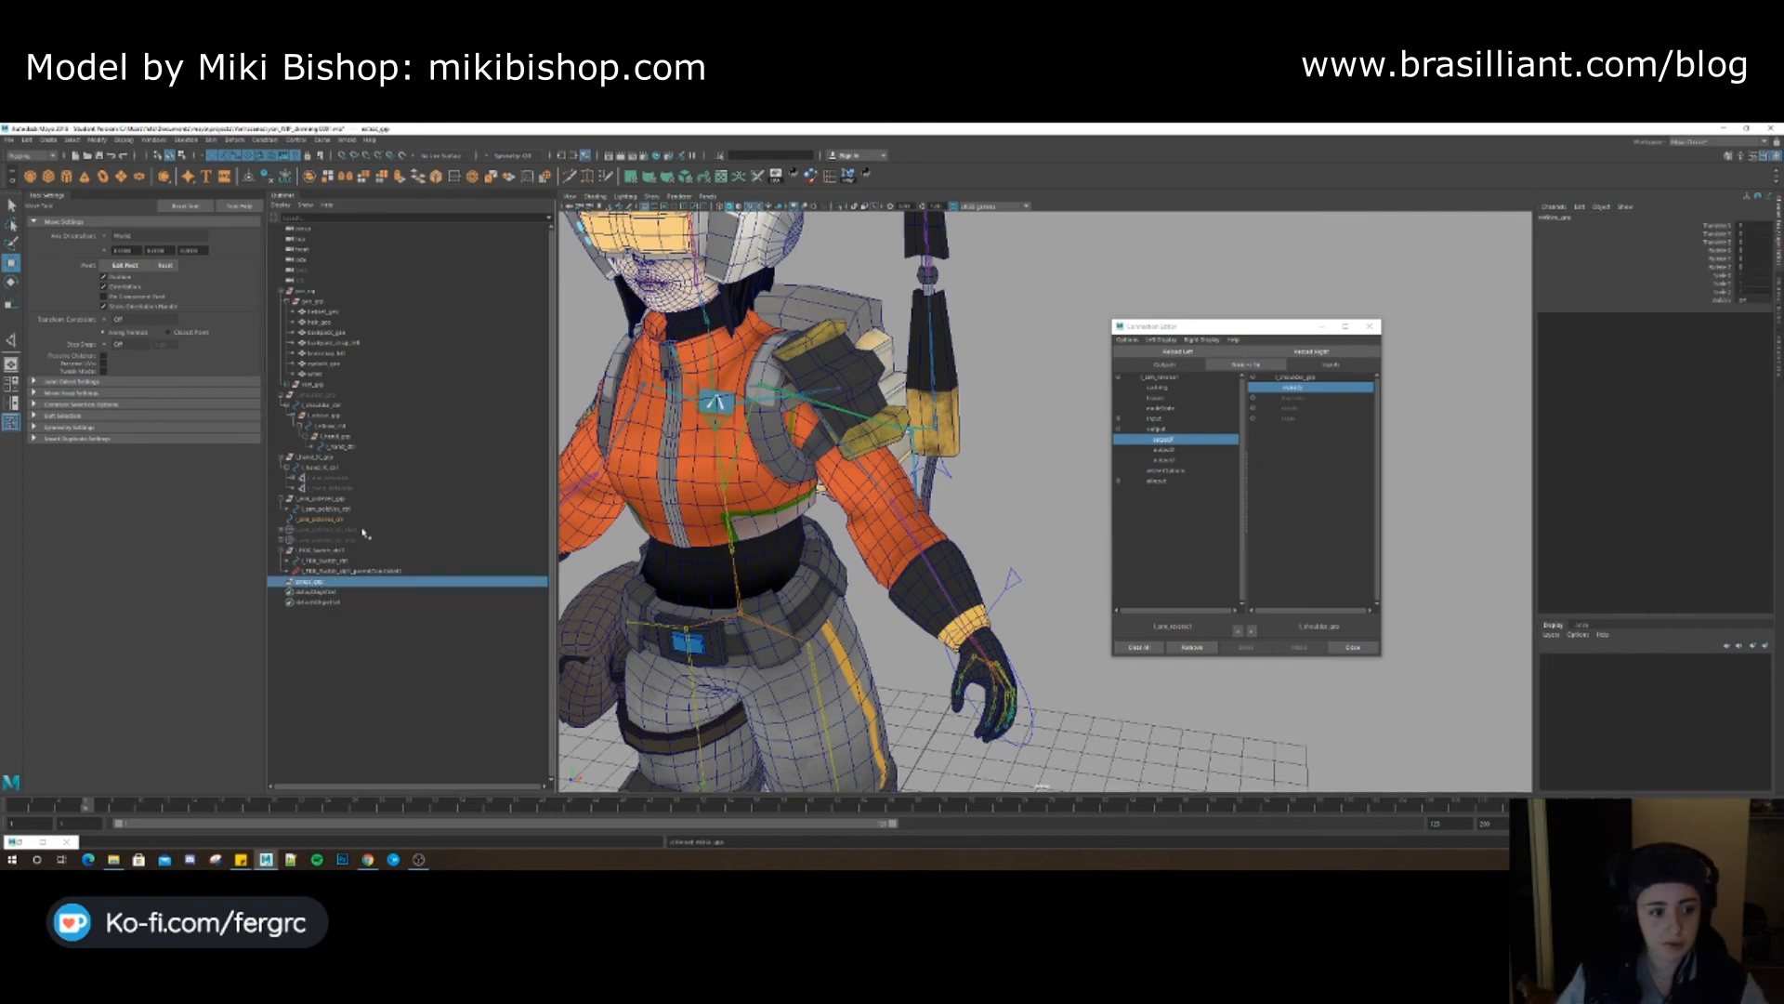
pyautogui.click(314, 291)
pyautogui.press('p')
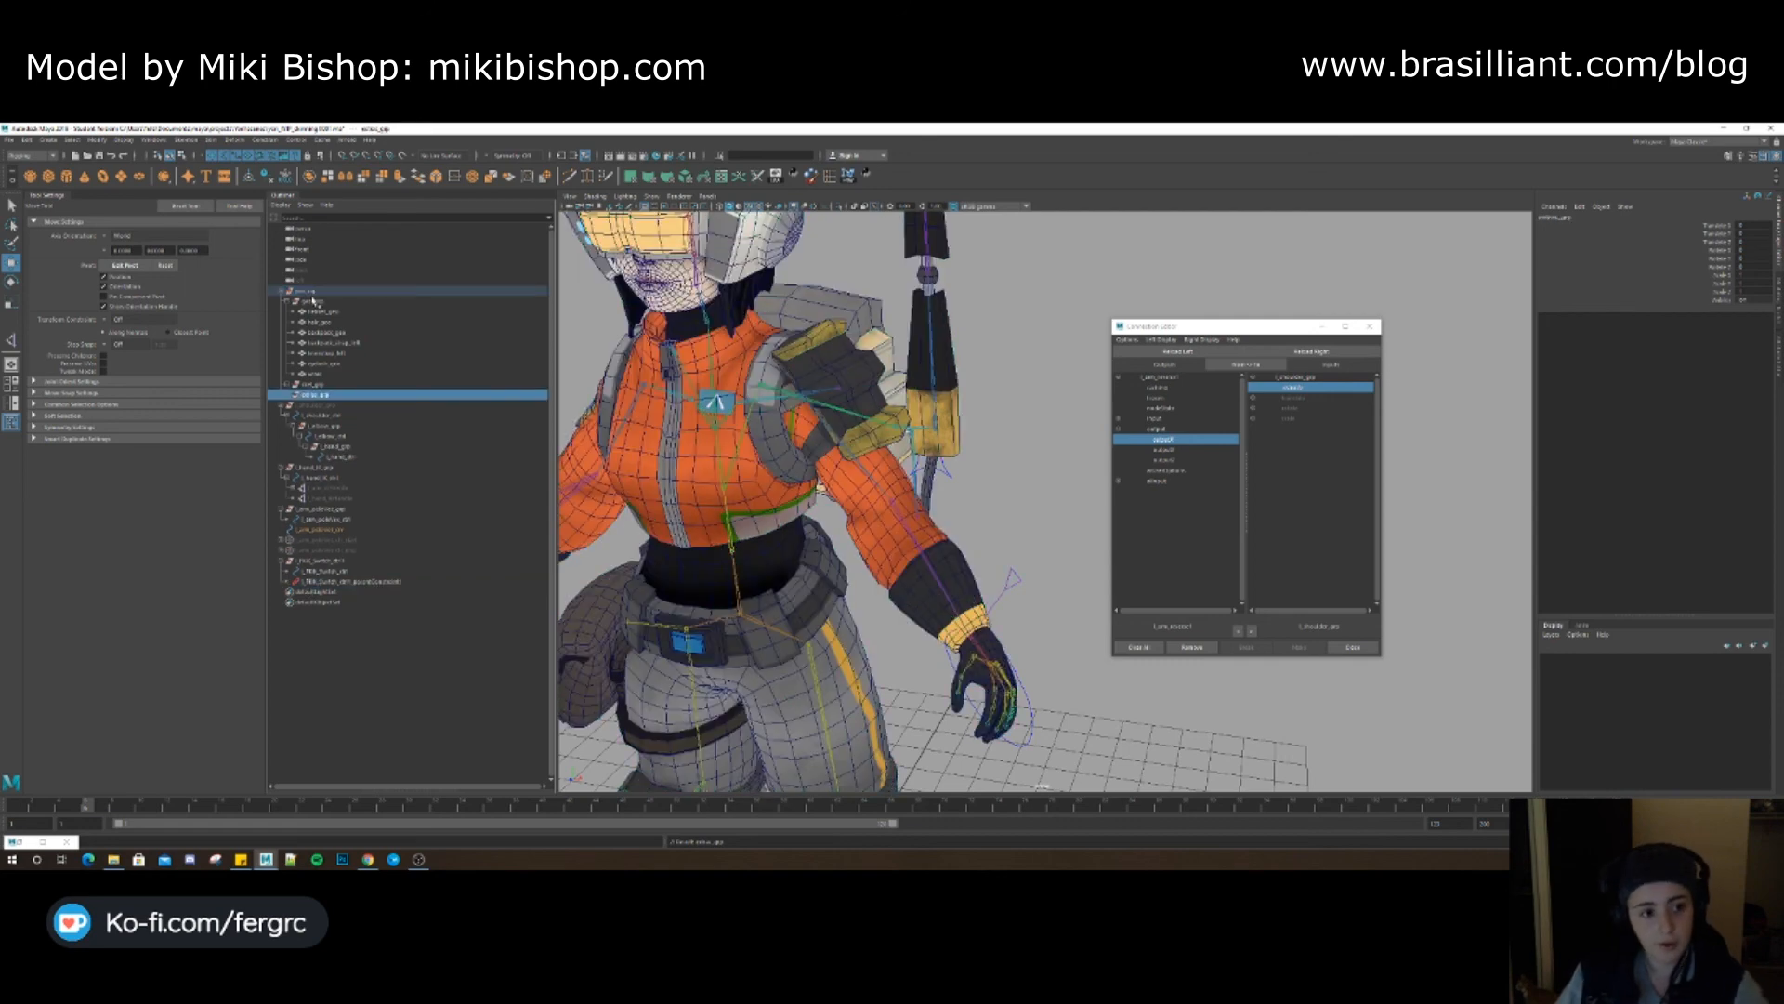
# Parent the left arm pole vector connector curve and its two clusters under the newly created empty group, and expand that group
pyautogui.click(329, 532)
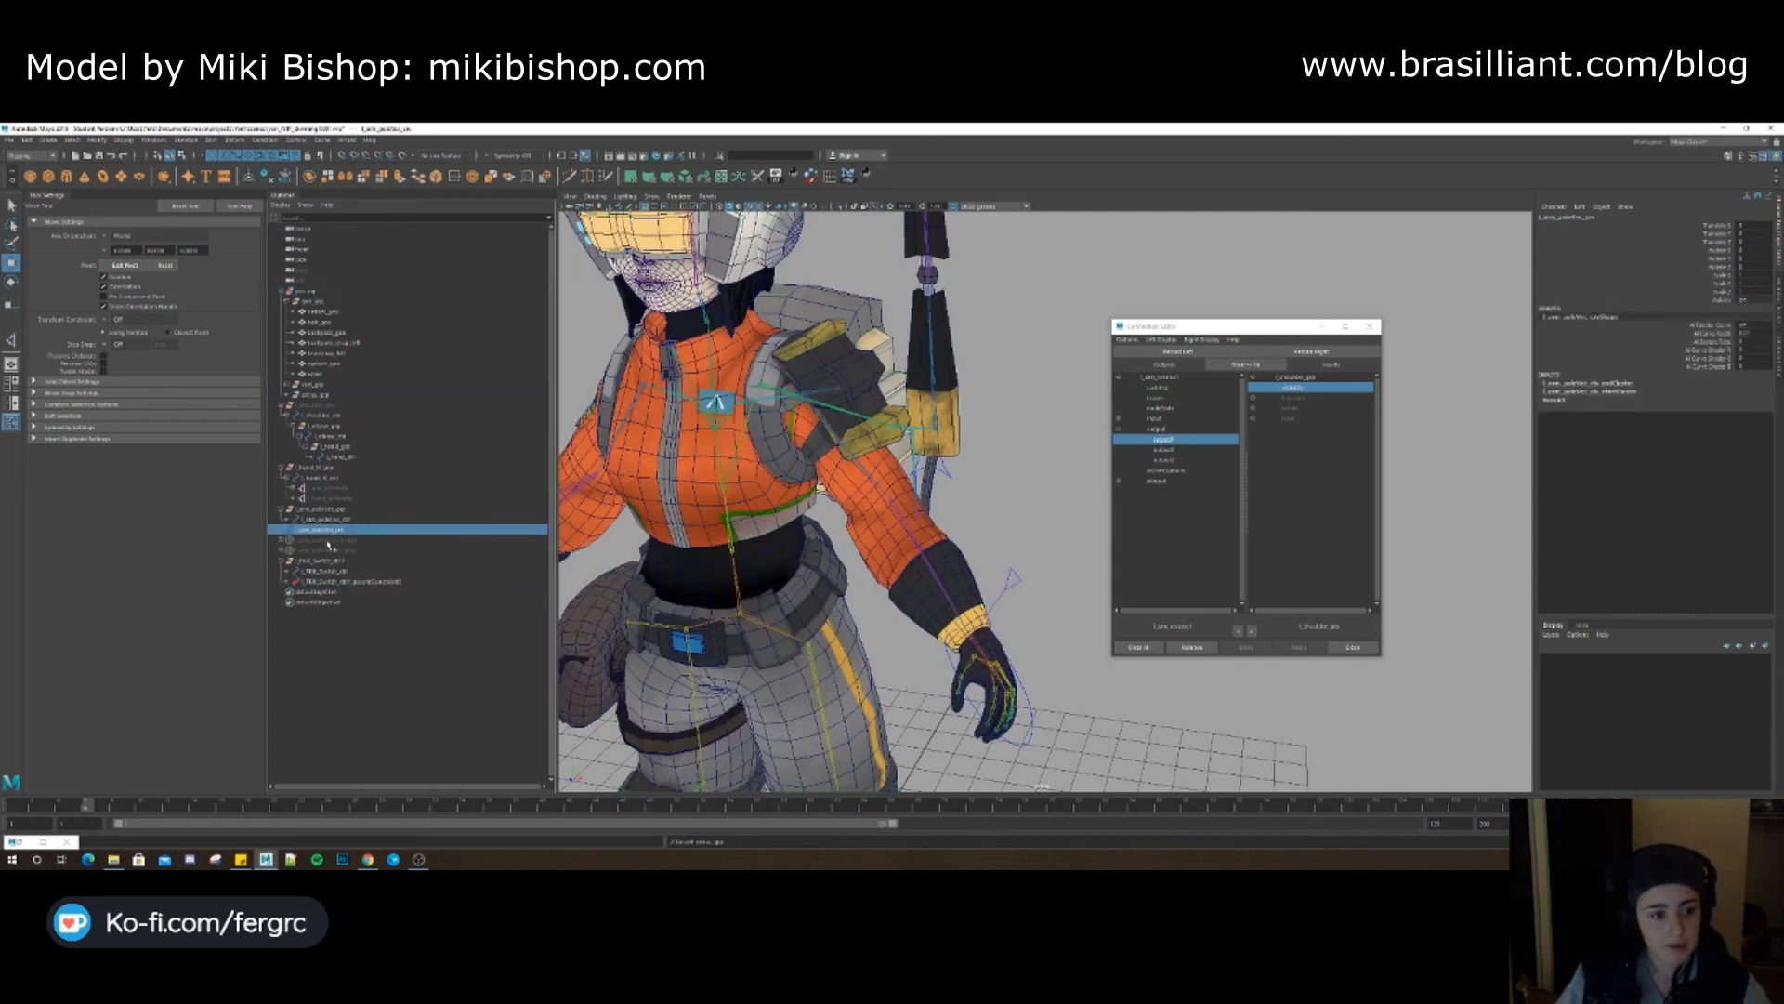
pyautogui.keyDown('shift'); pyautogui.click(325, 552); pyautogui.keyUp('shift')
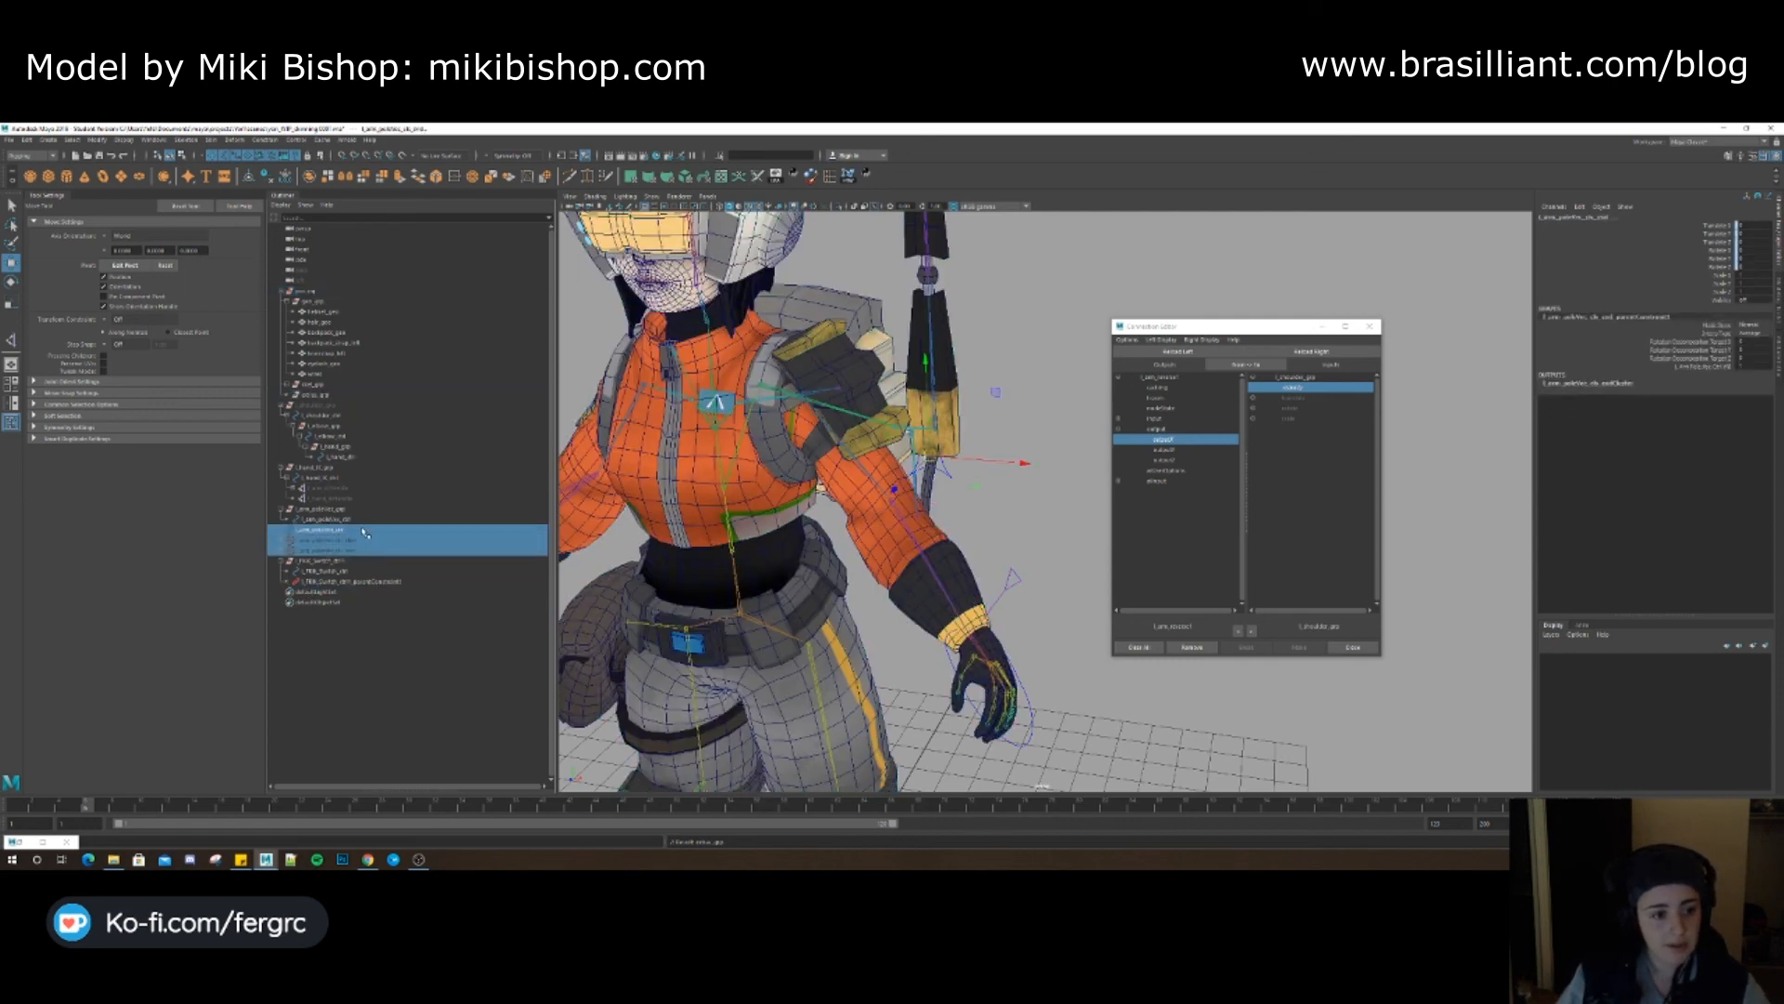
pyautogui.keyDown('ctrl'); pyautogui.click(325, 396); pyautogui.keyUp('ctrl')
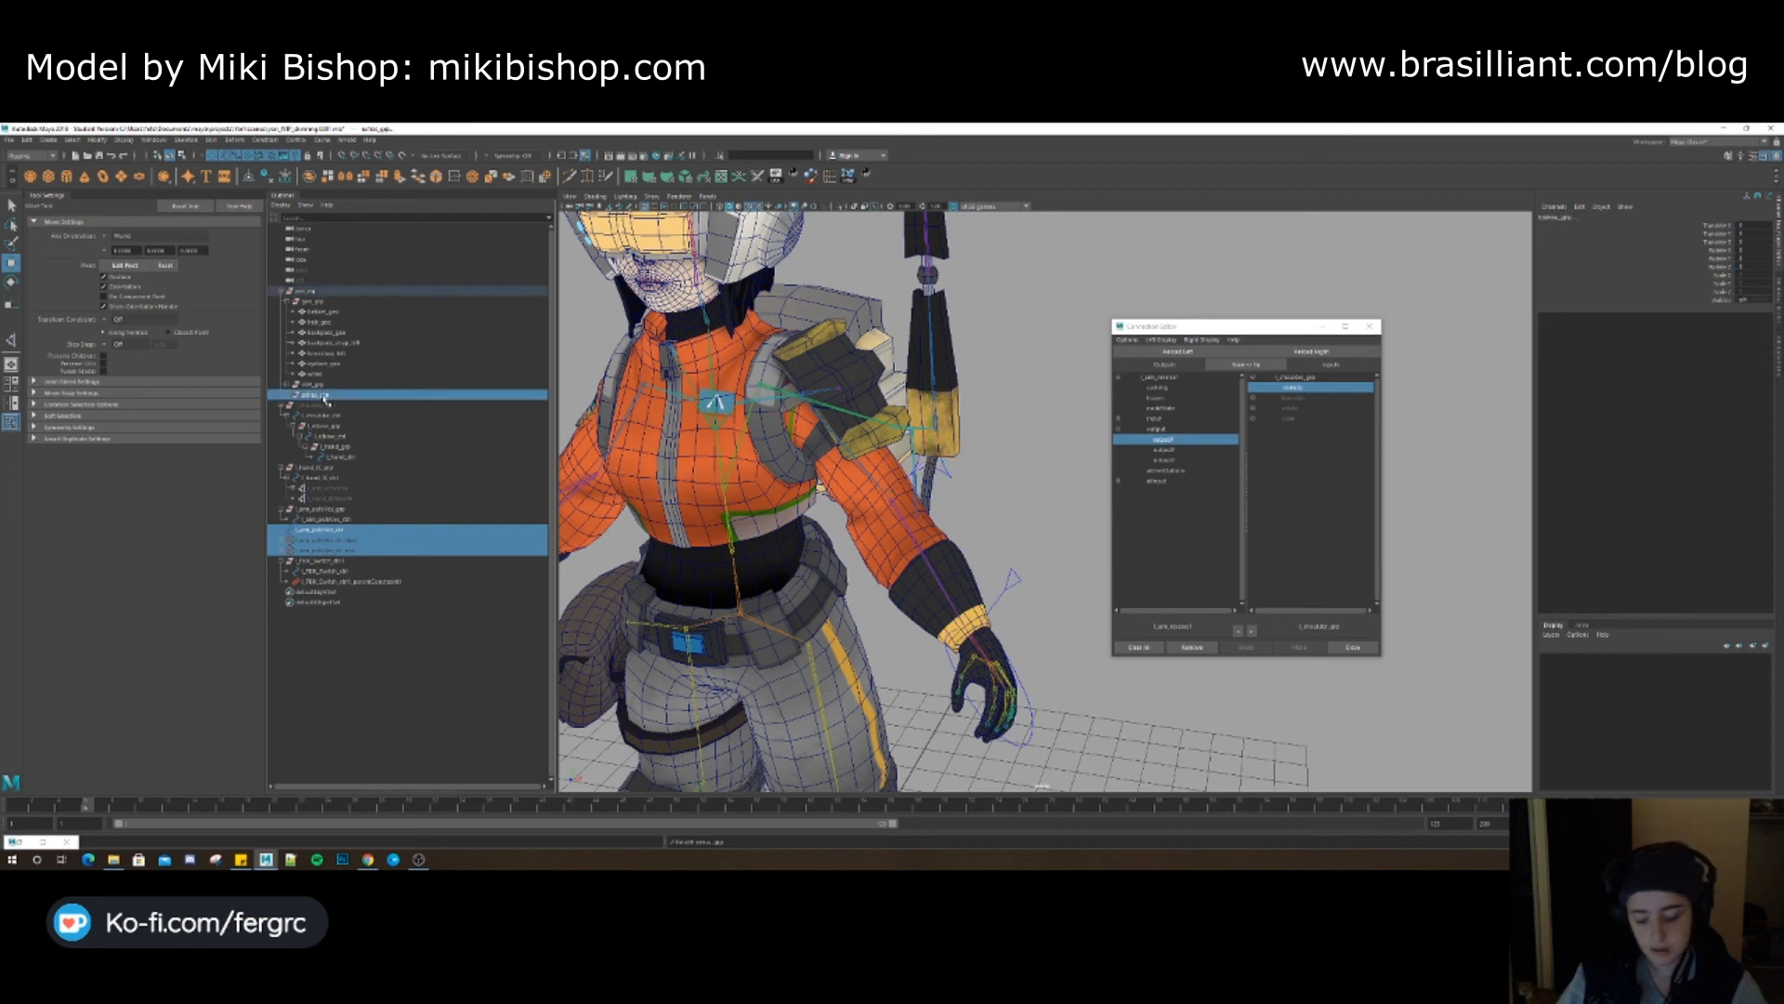
pyautogui.press('p')
pyautogui.click(285, 395)
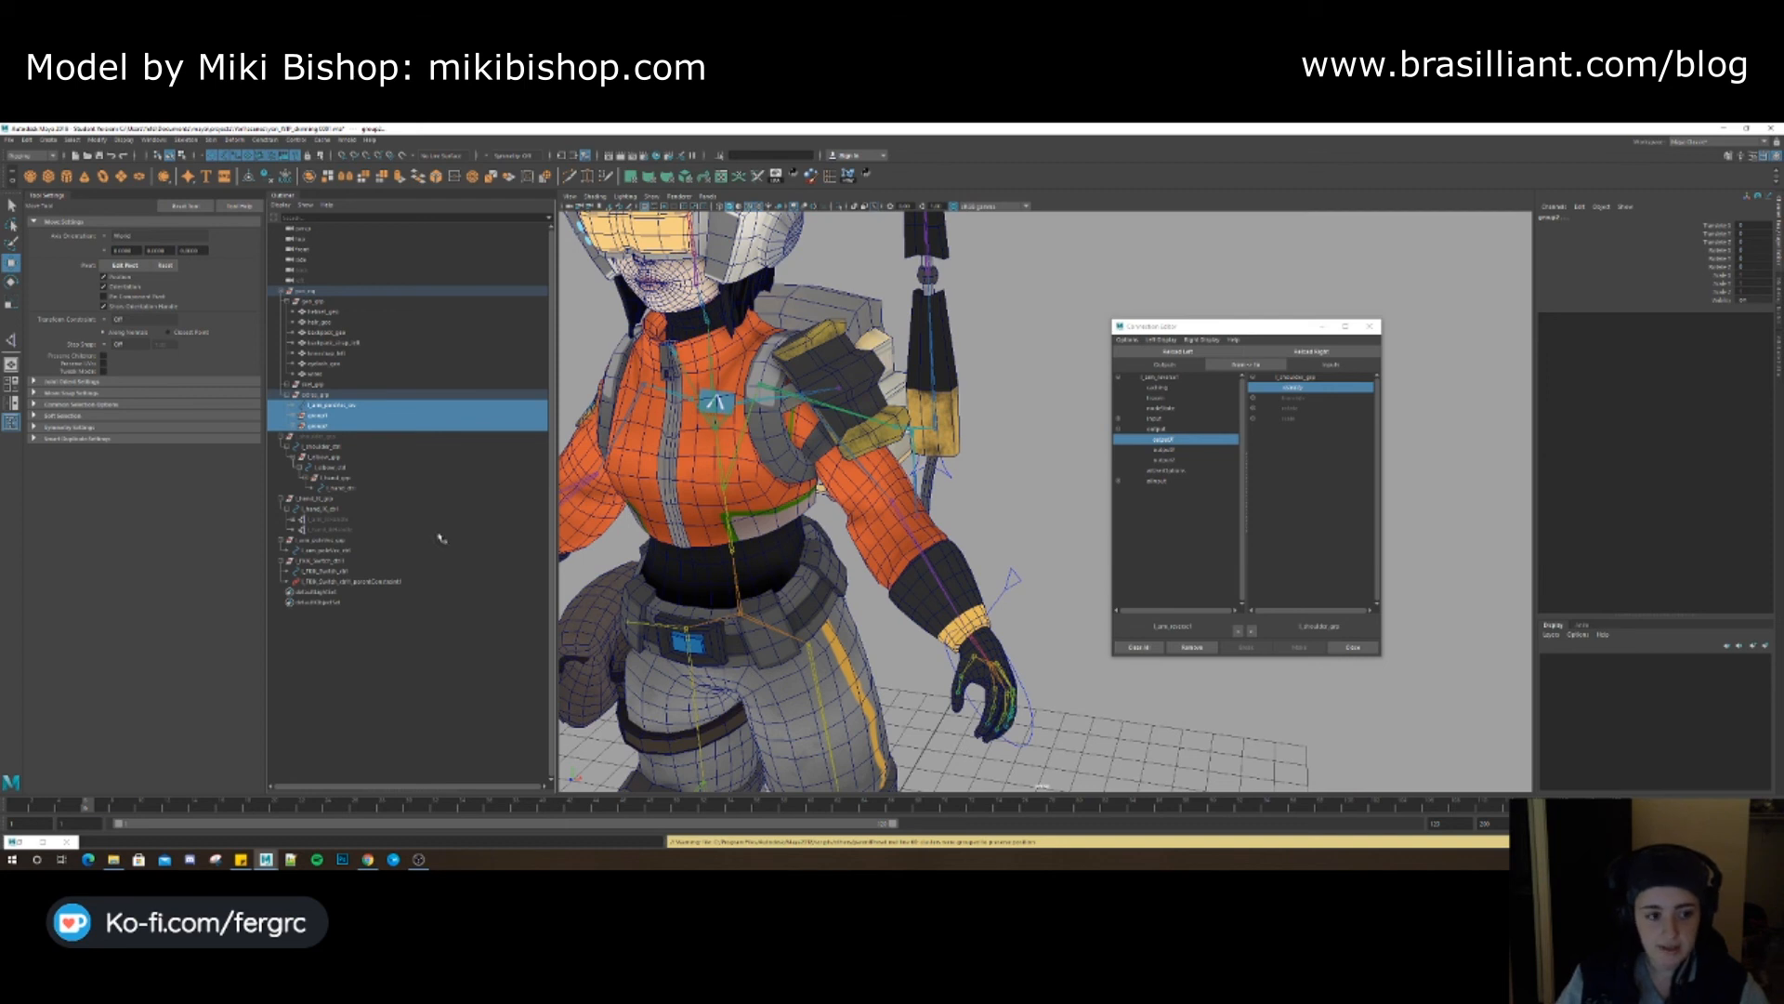
# Rename the automatically generated group above the start cluster as l_arm_poleVec_cls_start_grp, based on its cluster's name
pyautogui.click(294, 415)
pyautogui.click(317, 416)
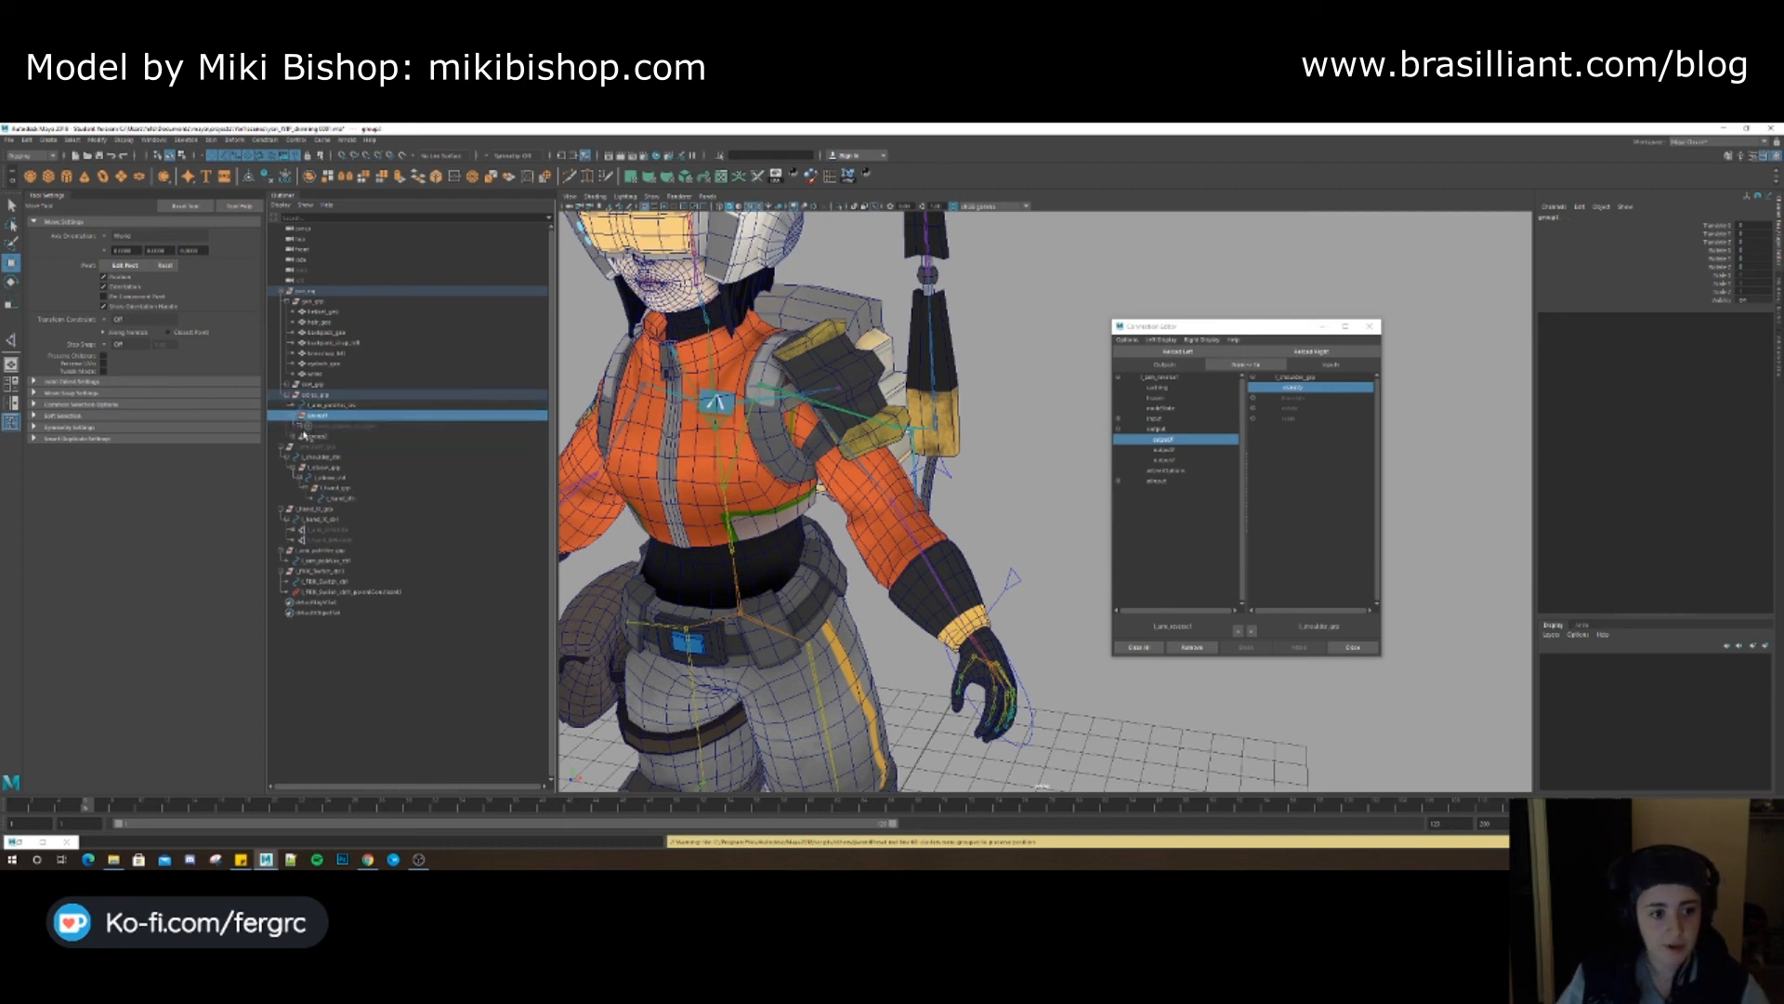
pyautogui.doubleClick(346, 425)
pyautogui.doubleClick(327, 417)
pyautogui.write('l_arm_poleVec_cls_start')
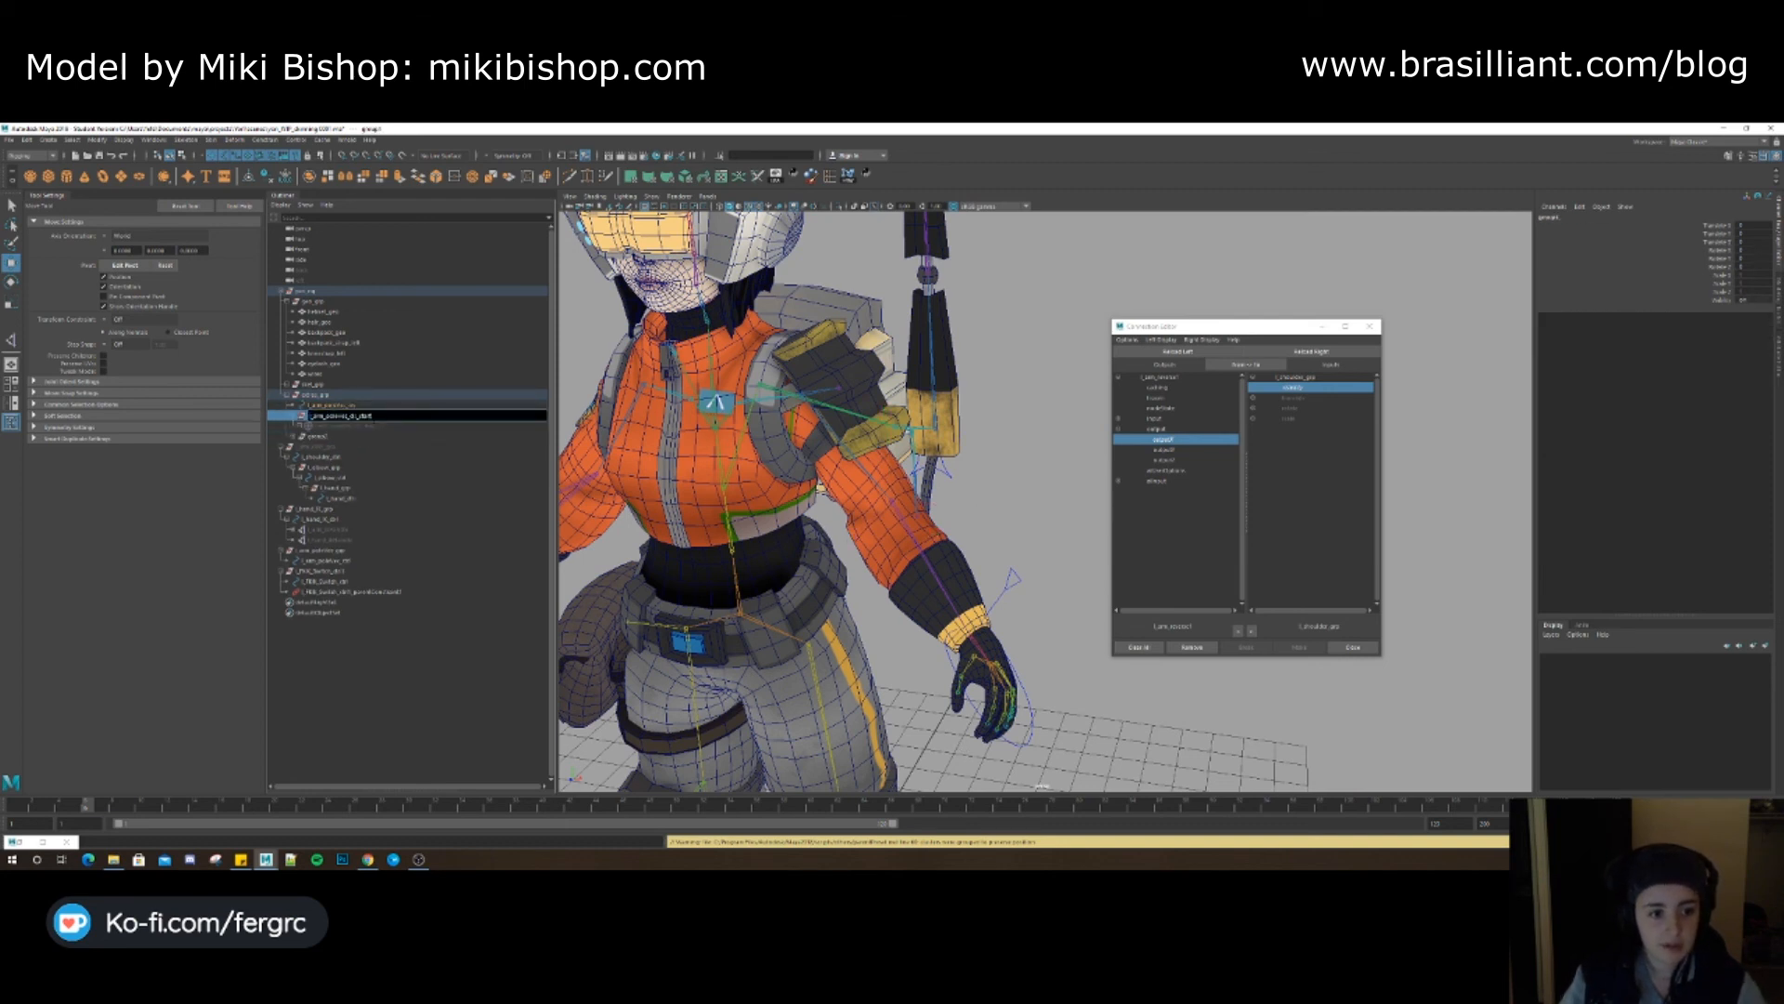
pyautogui.press('Return')
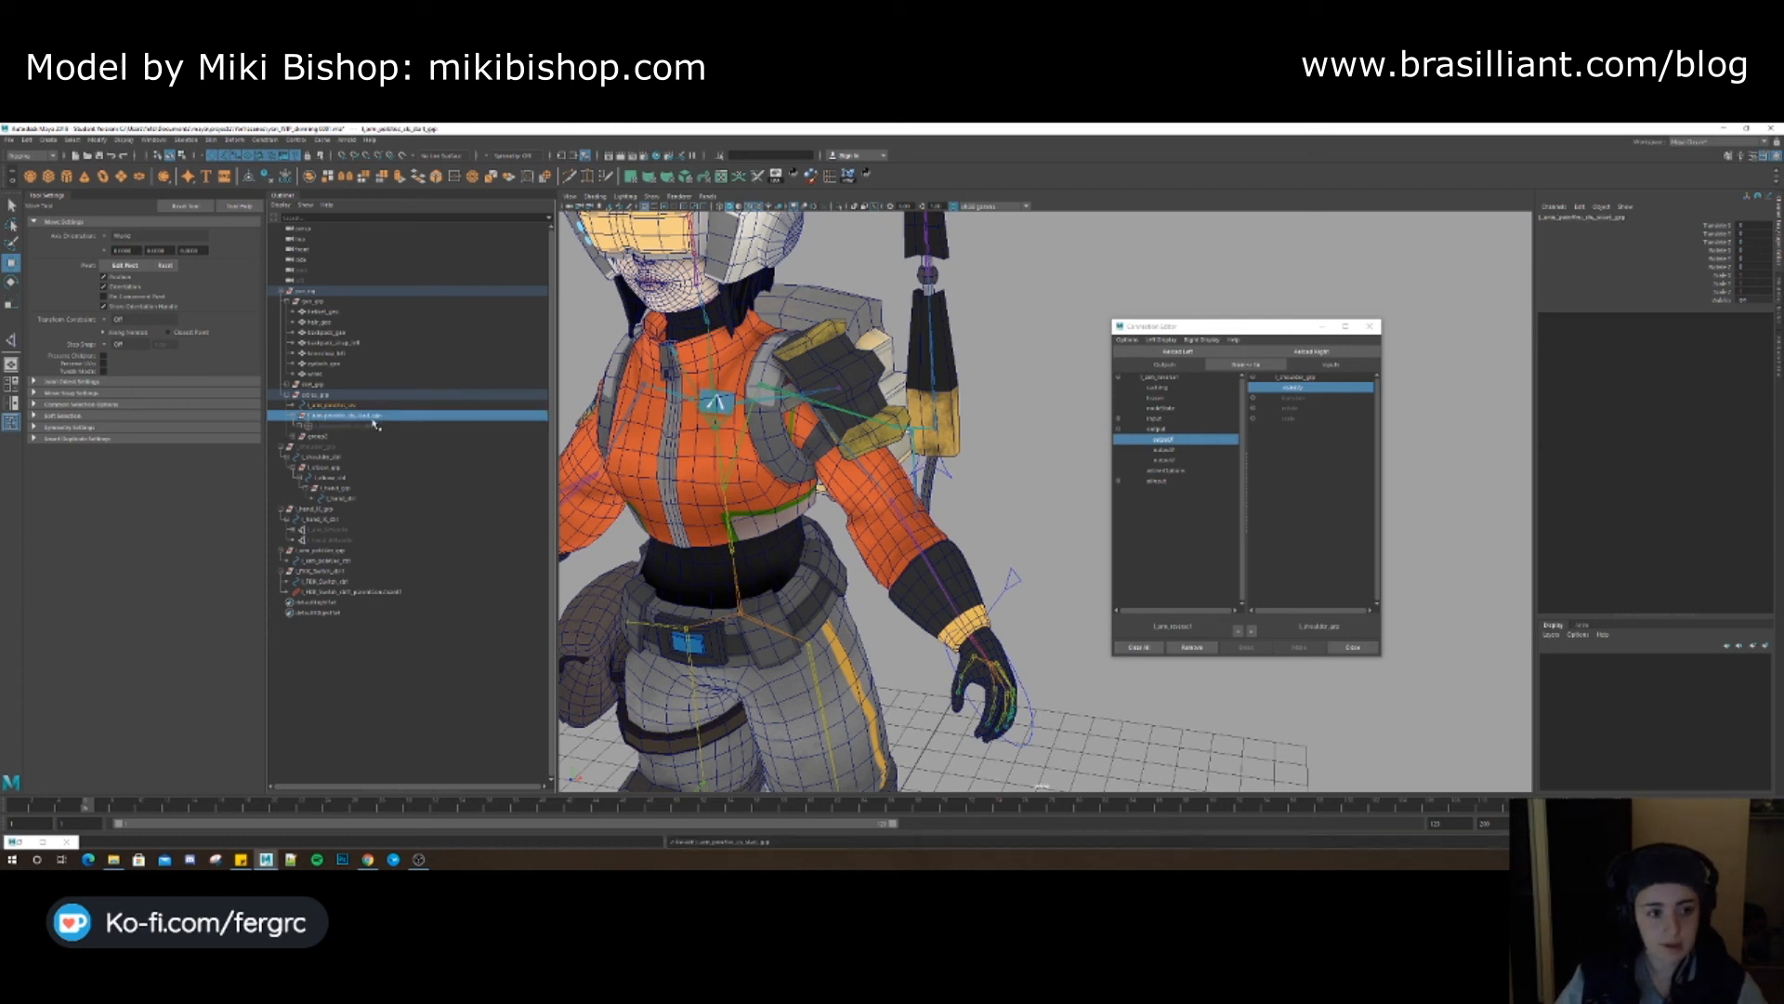
# Rename the automatically generated group above the end cluster with that cluster's name plus the suffix _grp
pyautogui.click(293, 436)
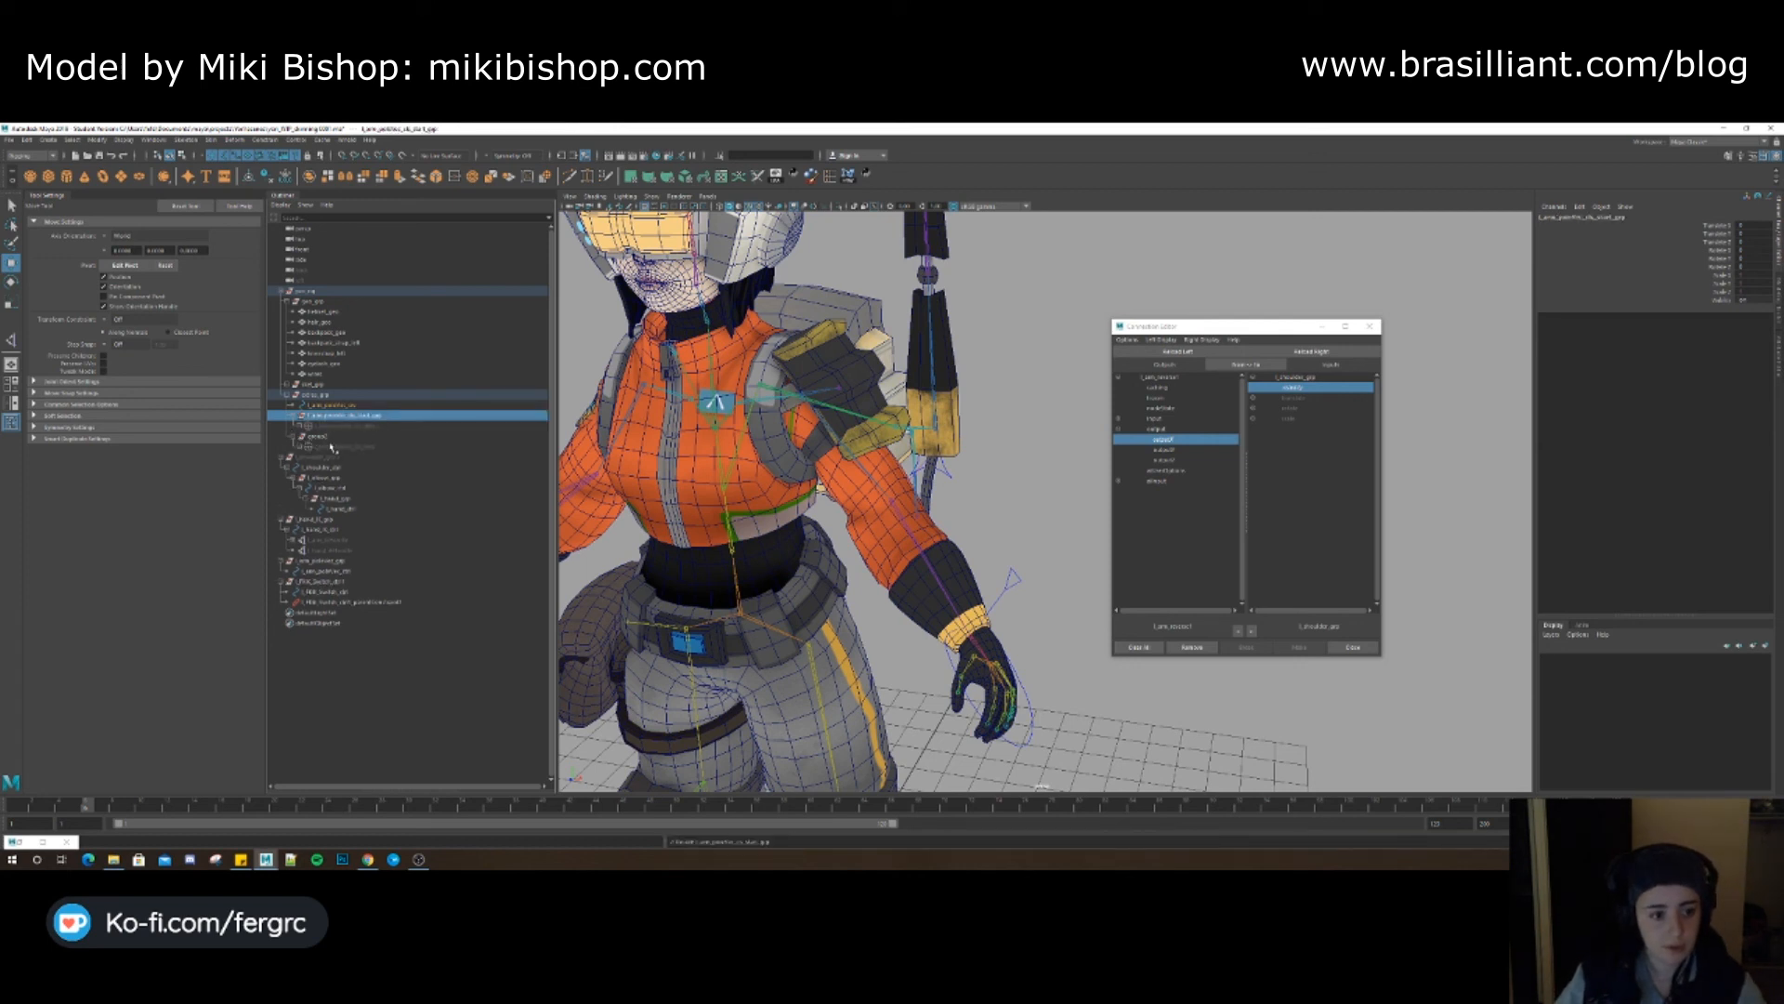
pyautogui.doubleClick(335, 446)
pyautogui.hotkey('ctrl', 'c')
pyautogui.doubleClick(321, 436)
pyautogui.hotkey('ctrl', 'v')
pyautogui.write('_grp')
pyautogui.press('Return')
# Create an empty group named controls_grp and parent it under the character's top-level rig group
pyautogui.click(1007, 503)
pyautogui.hotkey('ctrl', 'g')
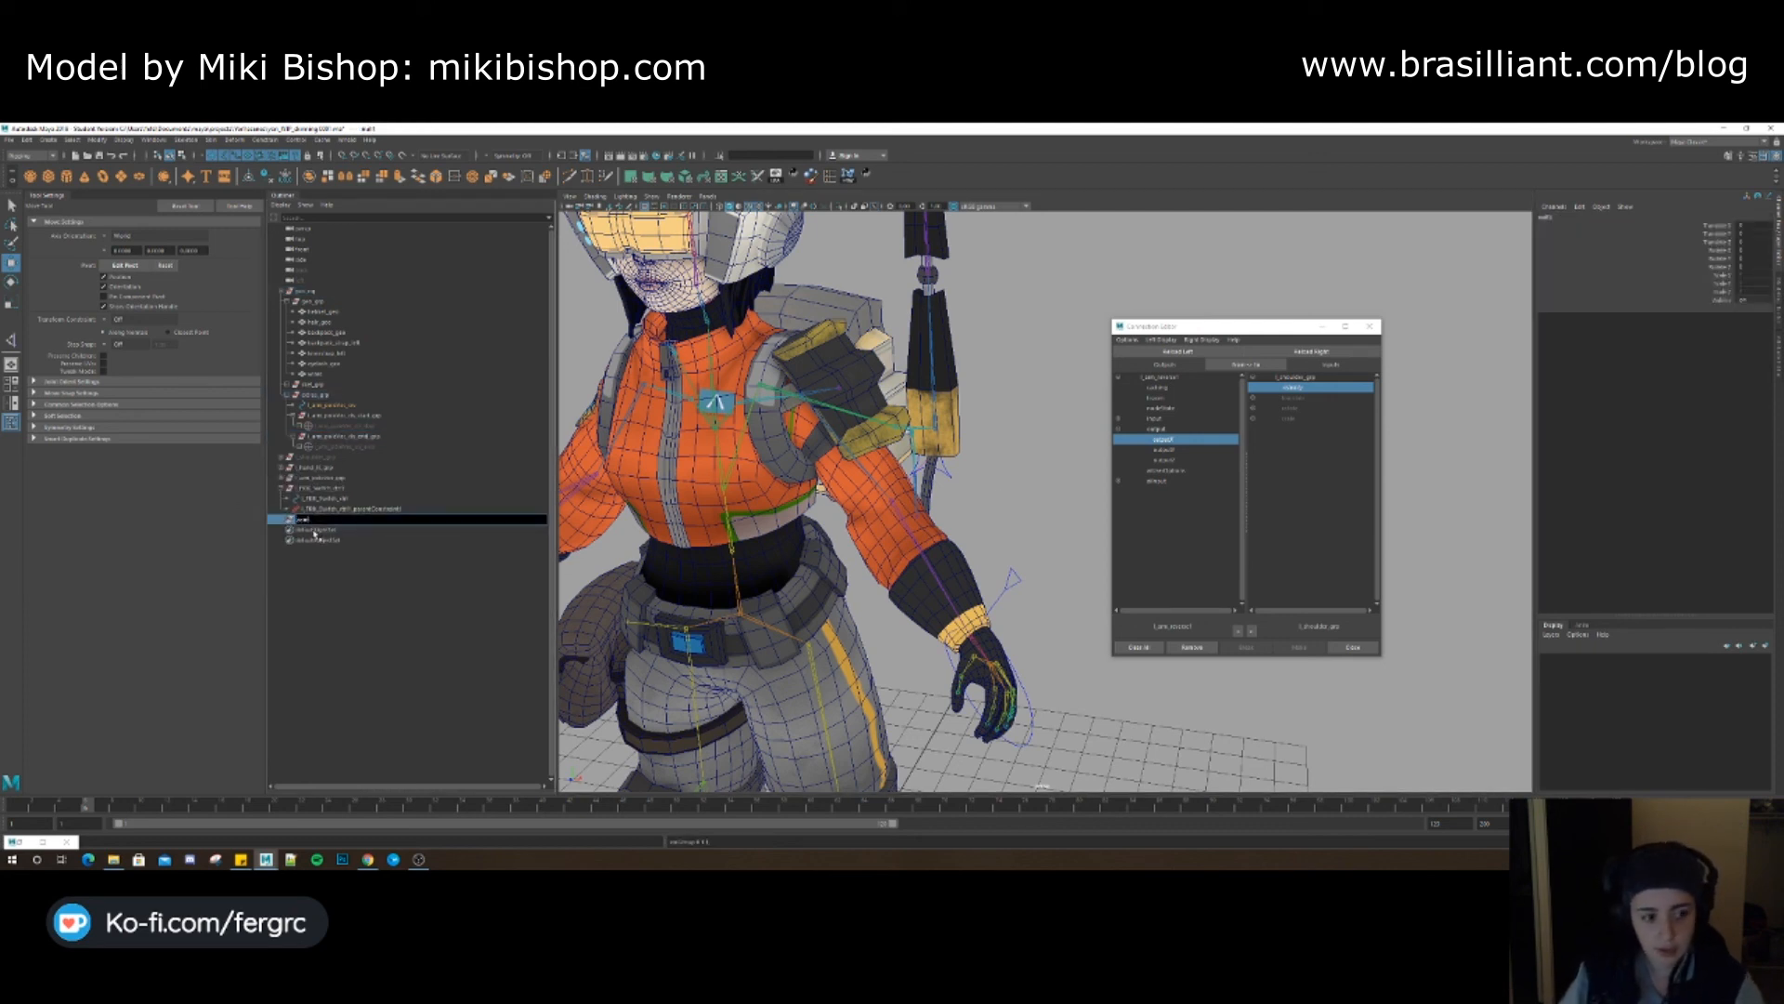
pyautogui.write('grp')
pyautogui.press('Return')
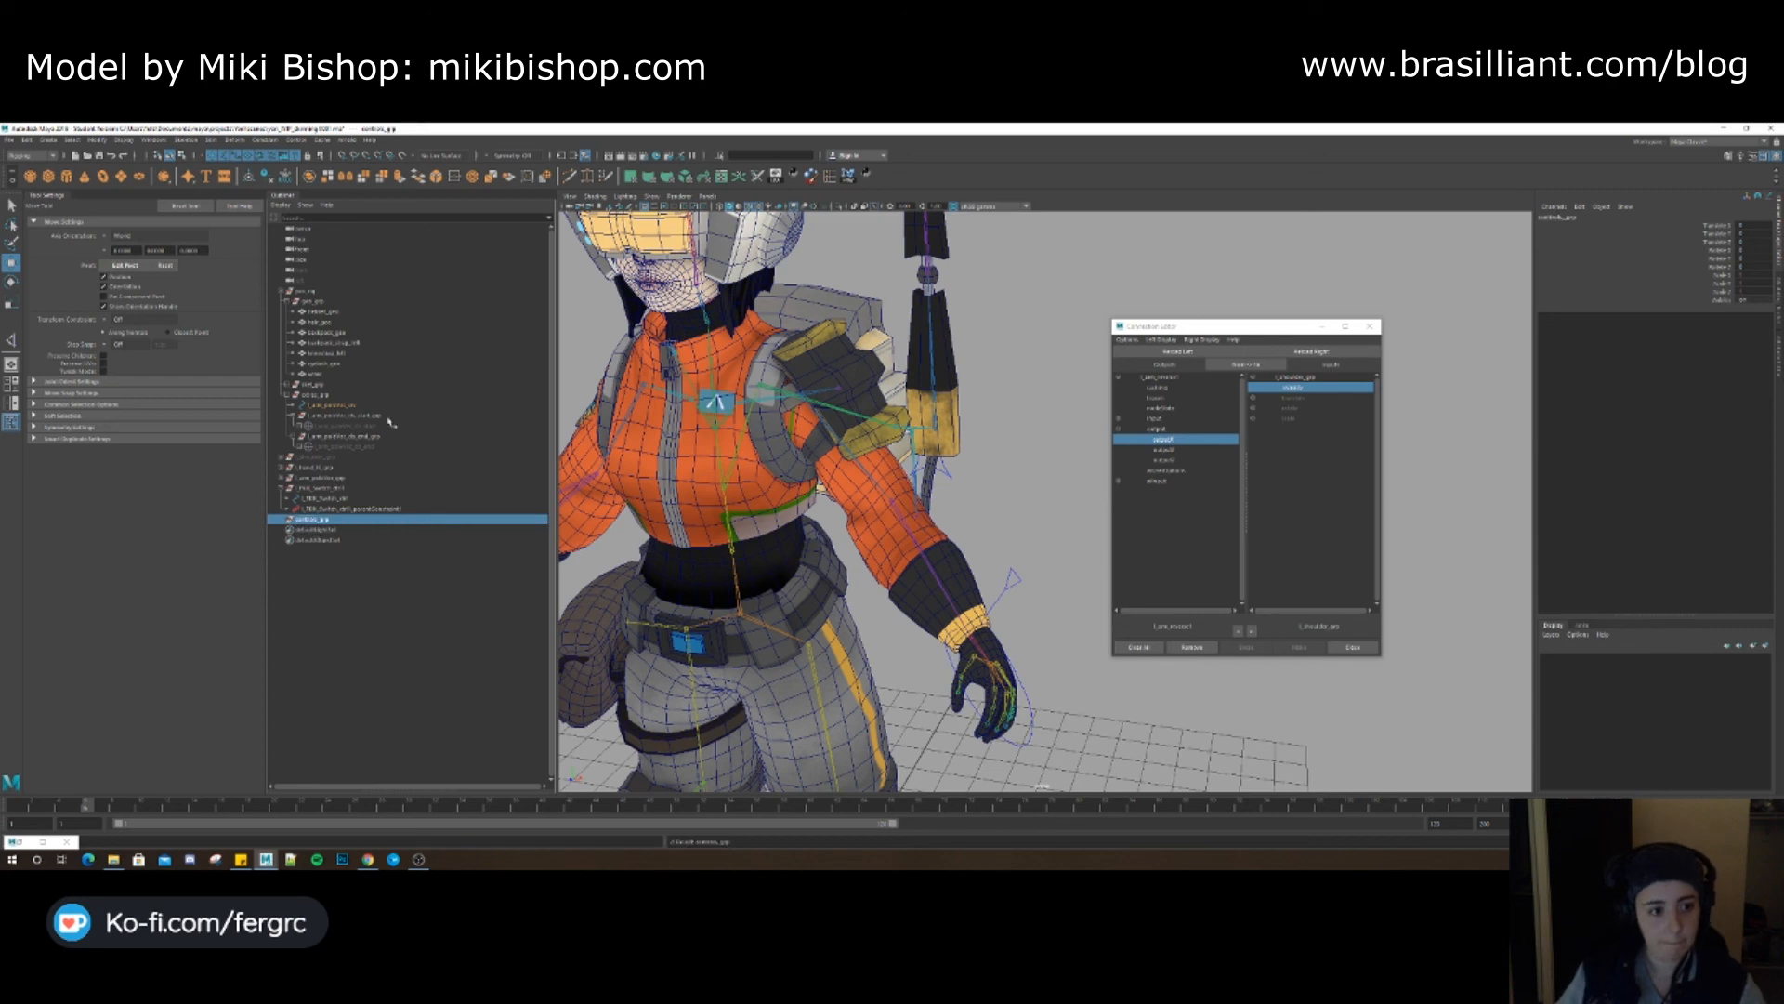
pyautogui.keyDown('ctrl'); pyautogui.click(306, 292); pyautogui.keyUp('ctrl')
pyautogui.press('p')
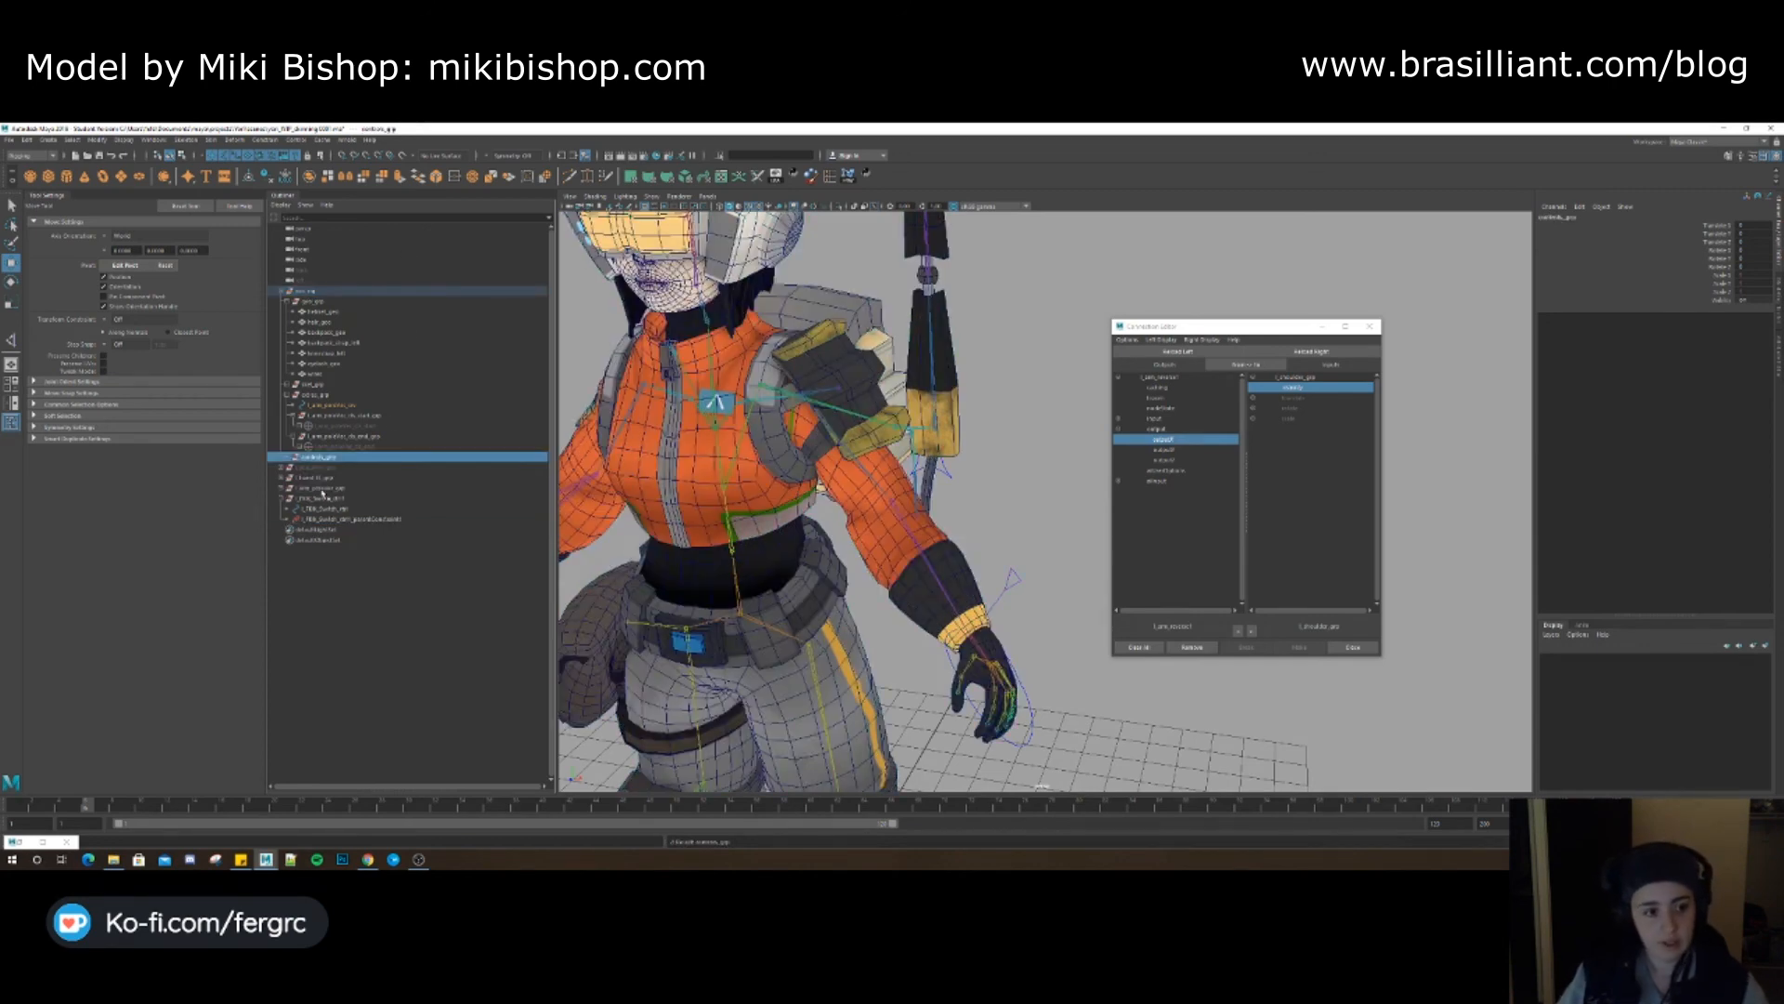
# Parent the left shoulder, hand IK, arm pole vector and FK/IK switch control groups under controls_grp
pyautogui.click(318, 468)
pyautogui.click(281, 498)
pyautogui.keyDown('shift'); pyautogui.click(319, 500); pyautogui.keyUp('shift')
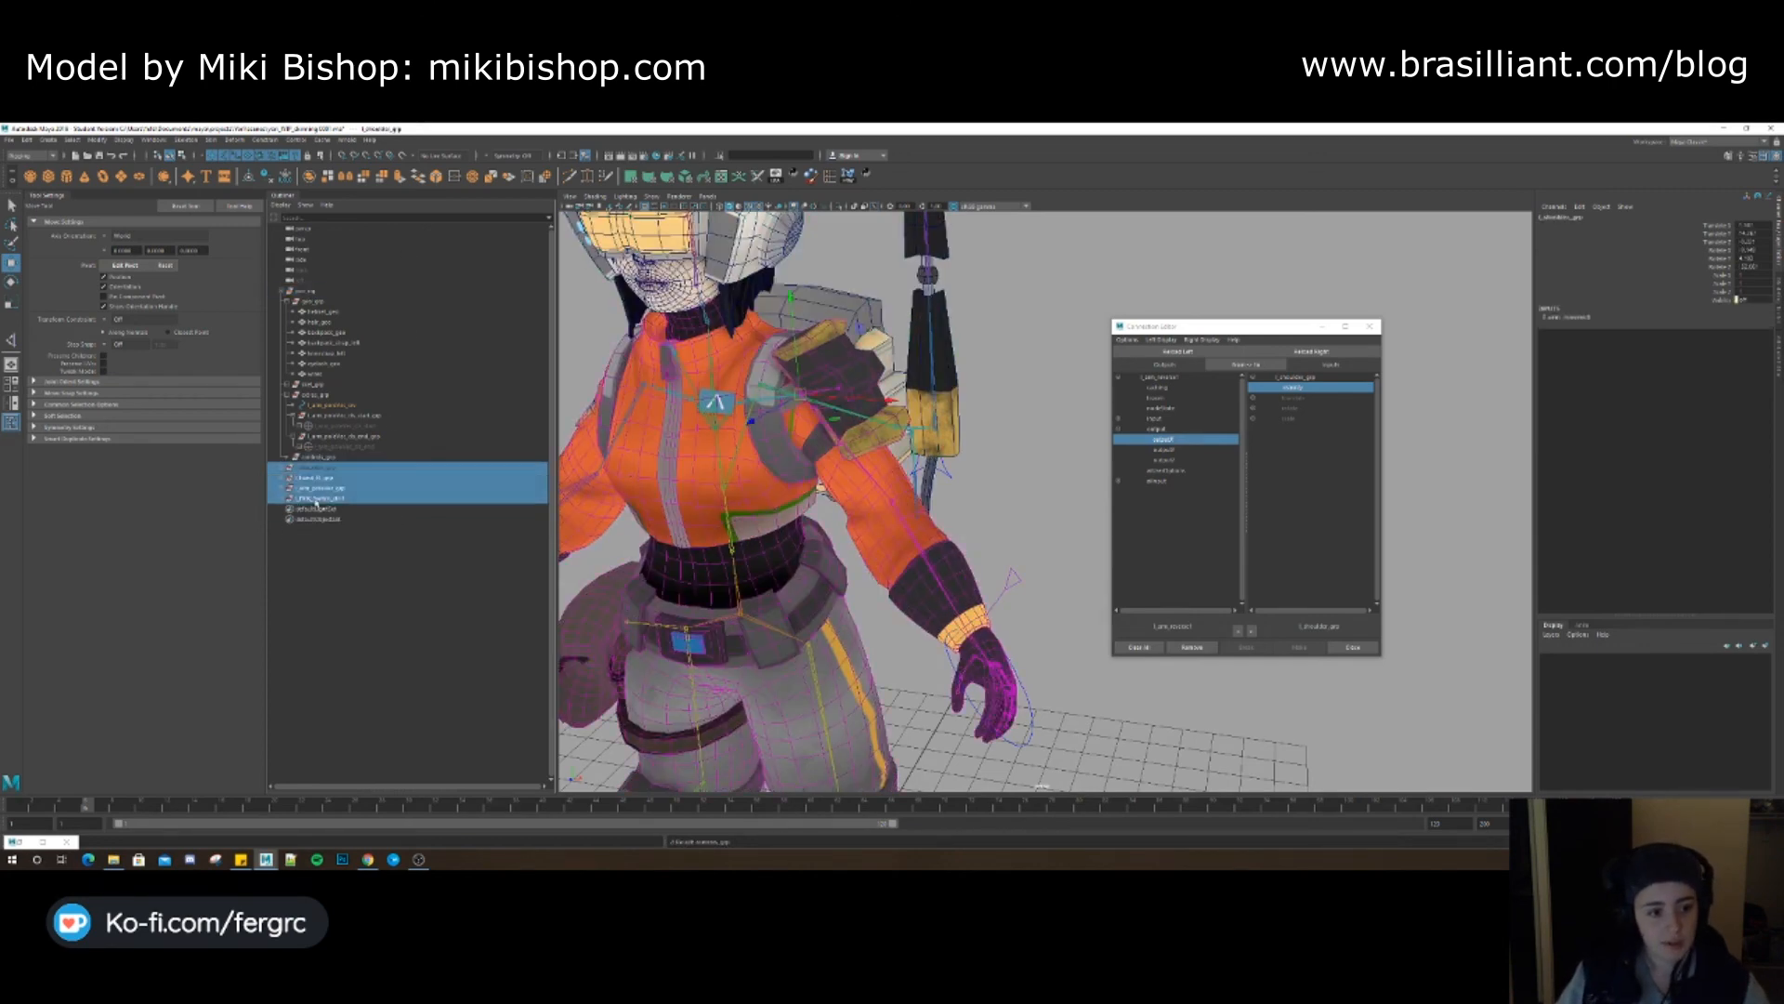
pyautogui.keyDown('ctrl'); pyautogui.click(321, 458); pyautogui.keyUp('ctrl')
pyautogui.press('p')
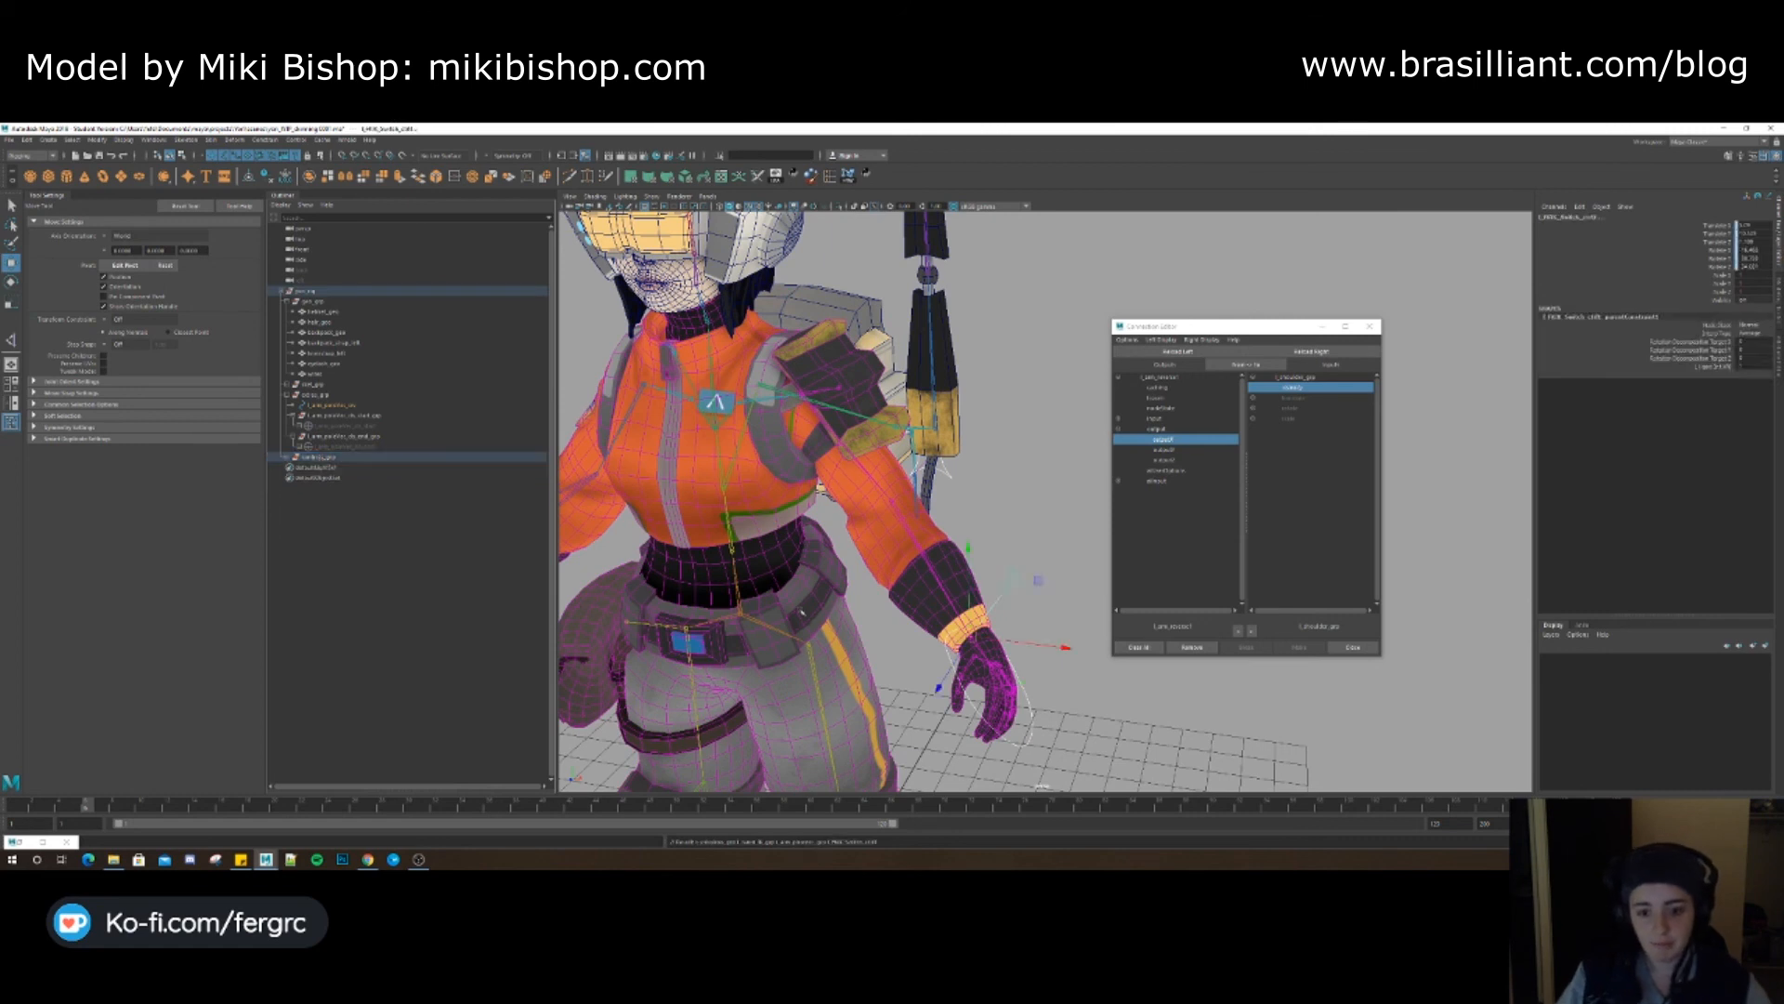
# Examine the rigged character and its left arm controls from several angles and distances
pyautogui.keyDown('alt'); pyautogui.moveTo(945, 740); pyautogui.dragTo(926, 646, button='middle'); pyautogui.keyUp('alt')
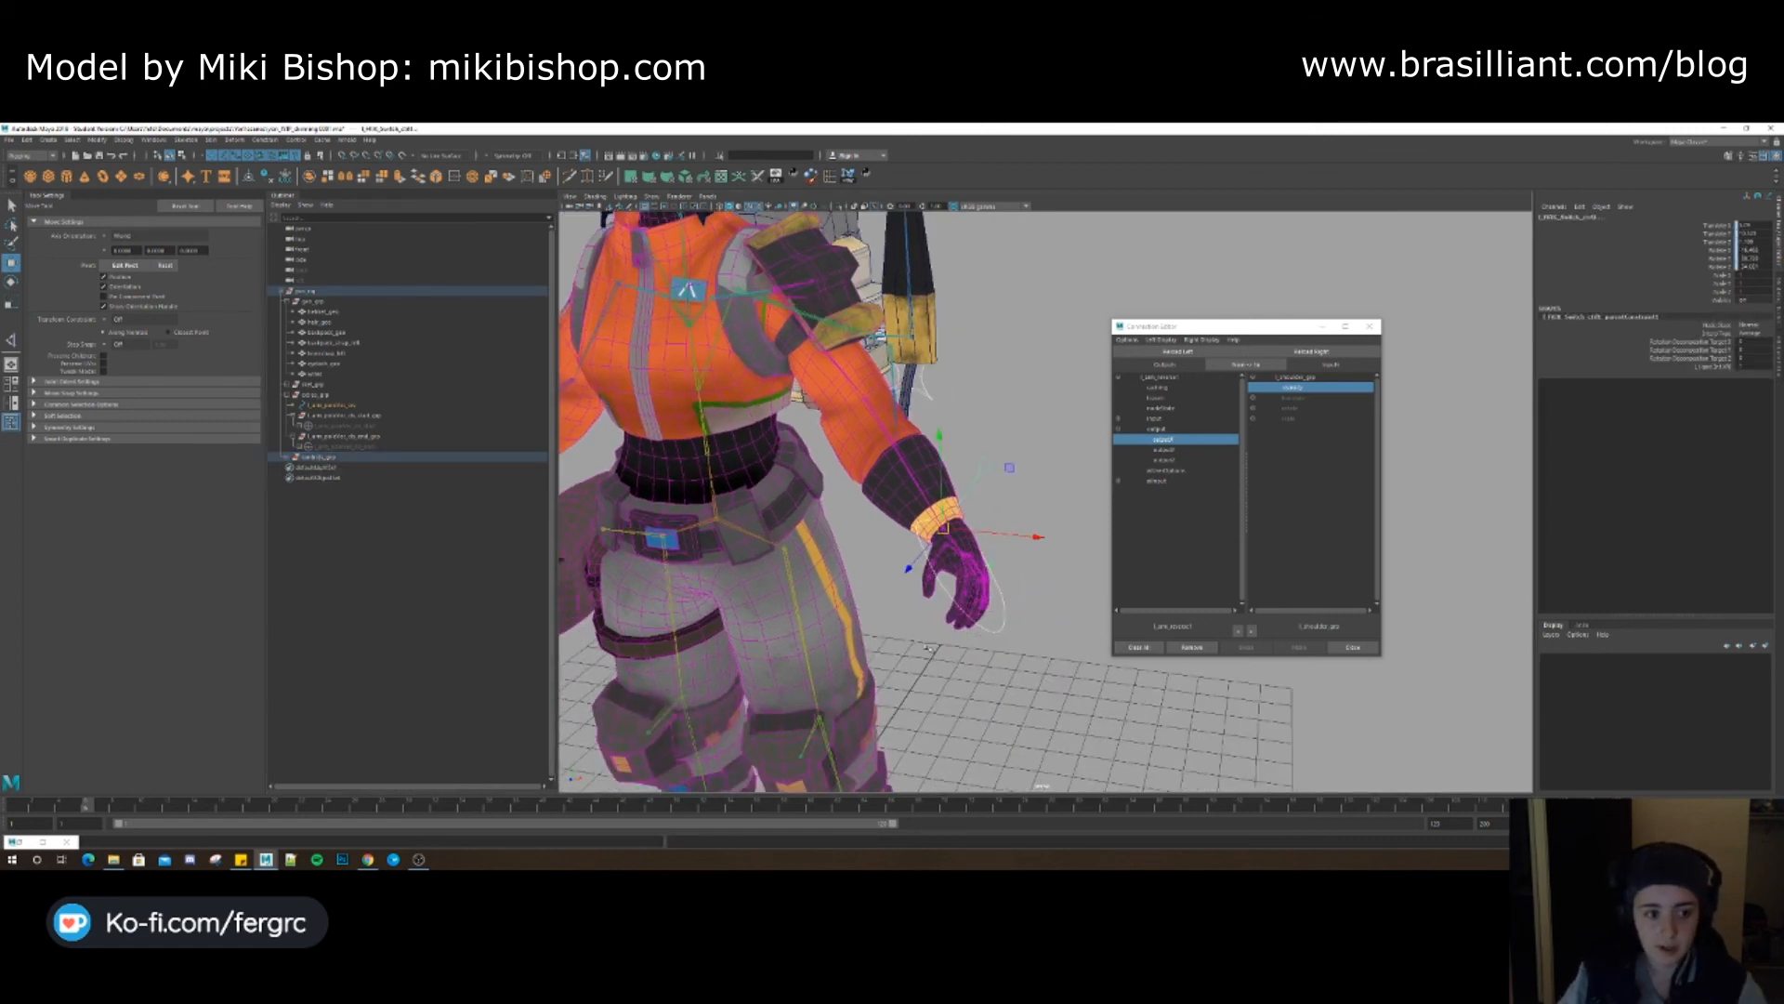
pyautogui.click(287, 457)
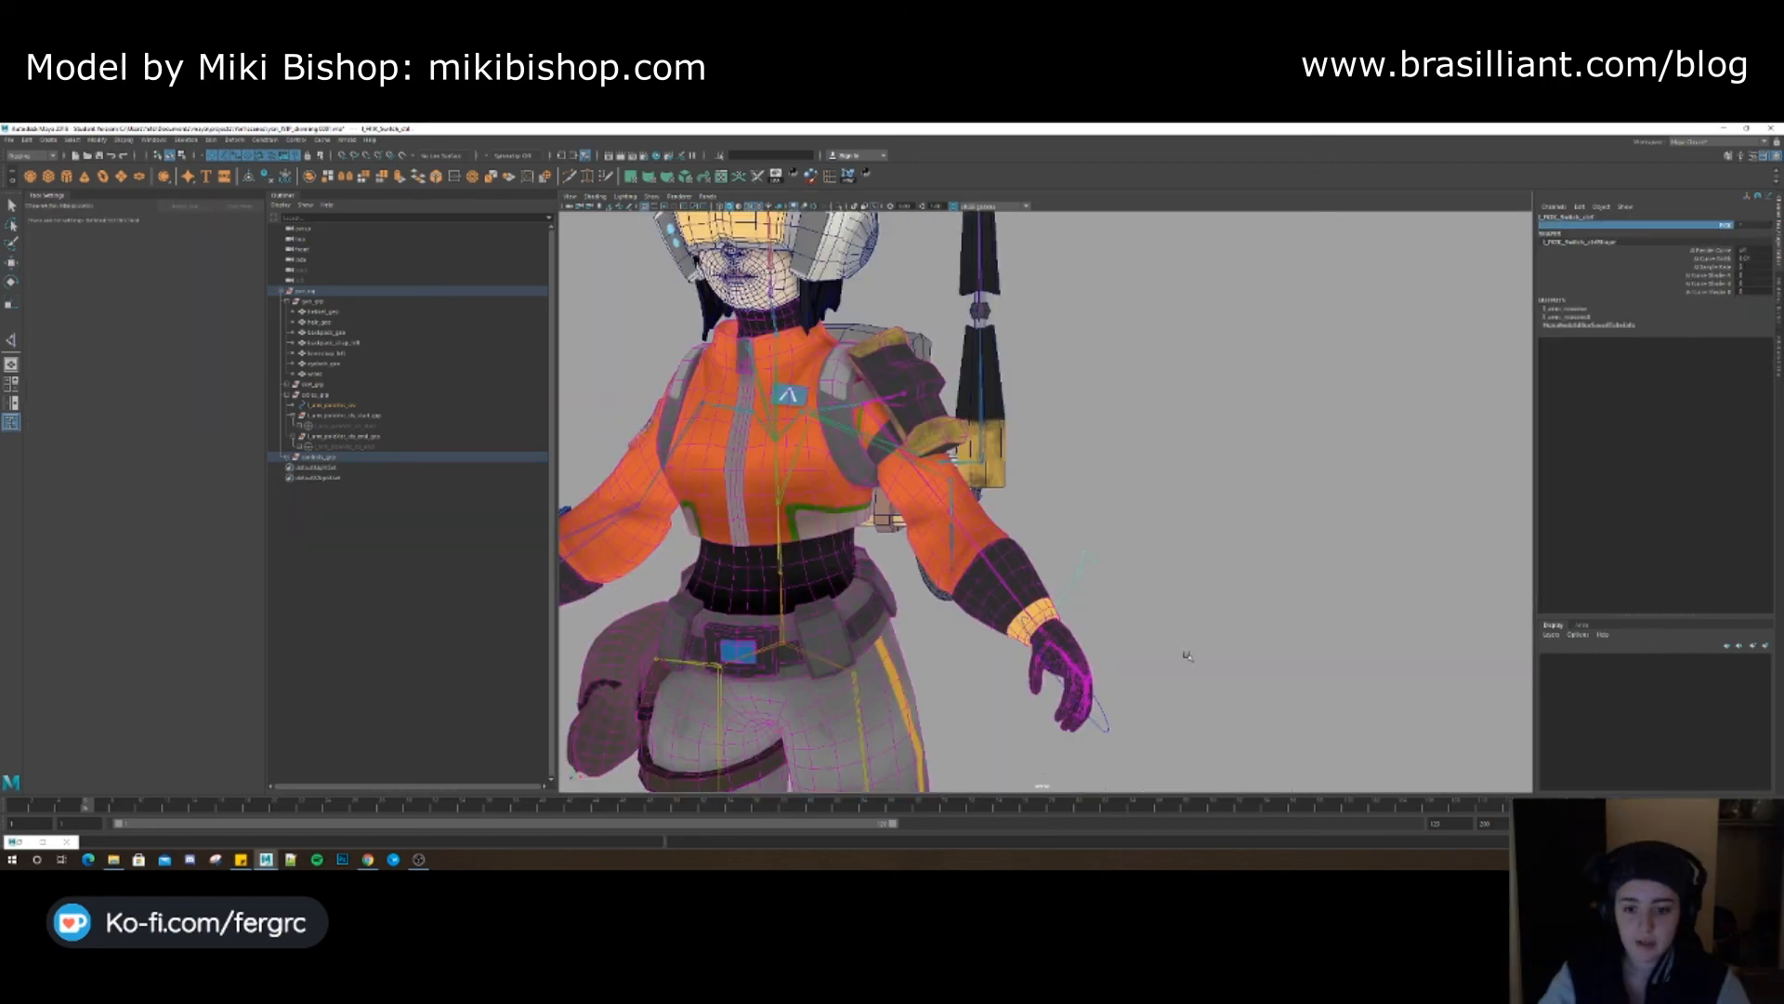
pyautogui.keyDown('alt'); pyautogui.moveTo(1183, 653); pyautogui.dragTo(1226, 534, button='middle'); pyautogui.keyUp('alt')
pyautogui.keyDown('alt'); pyautogui.moveTo(1227, 533); pyautogui.dragTo(1152, 570); pyautogui.keyUp('alt')
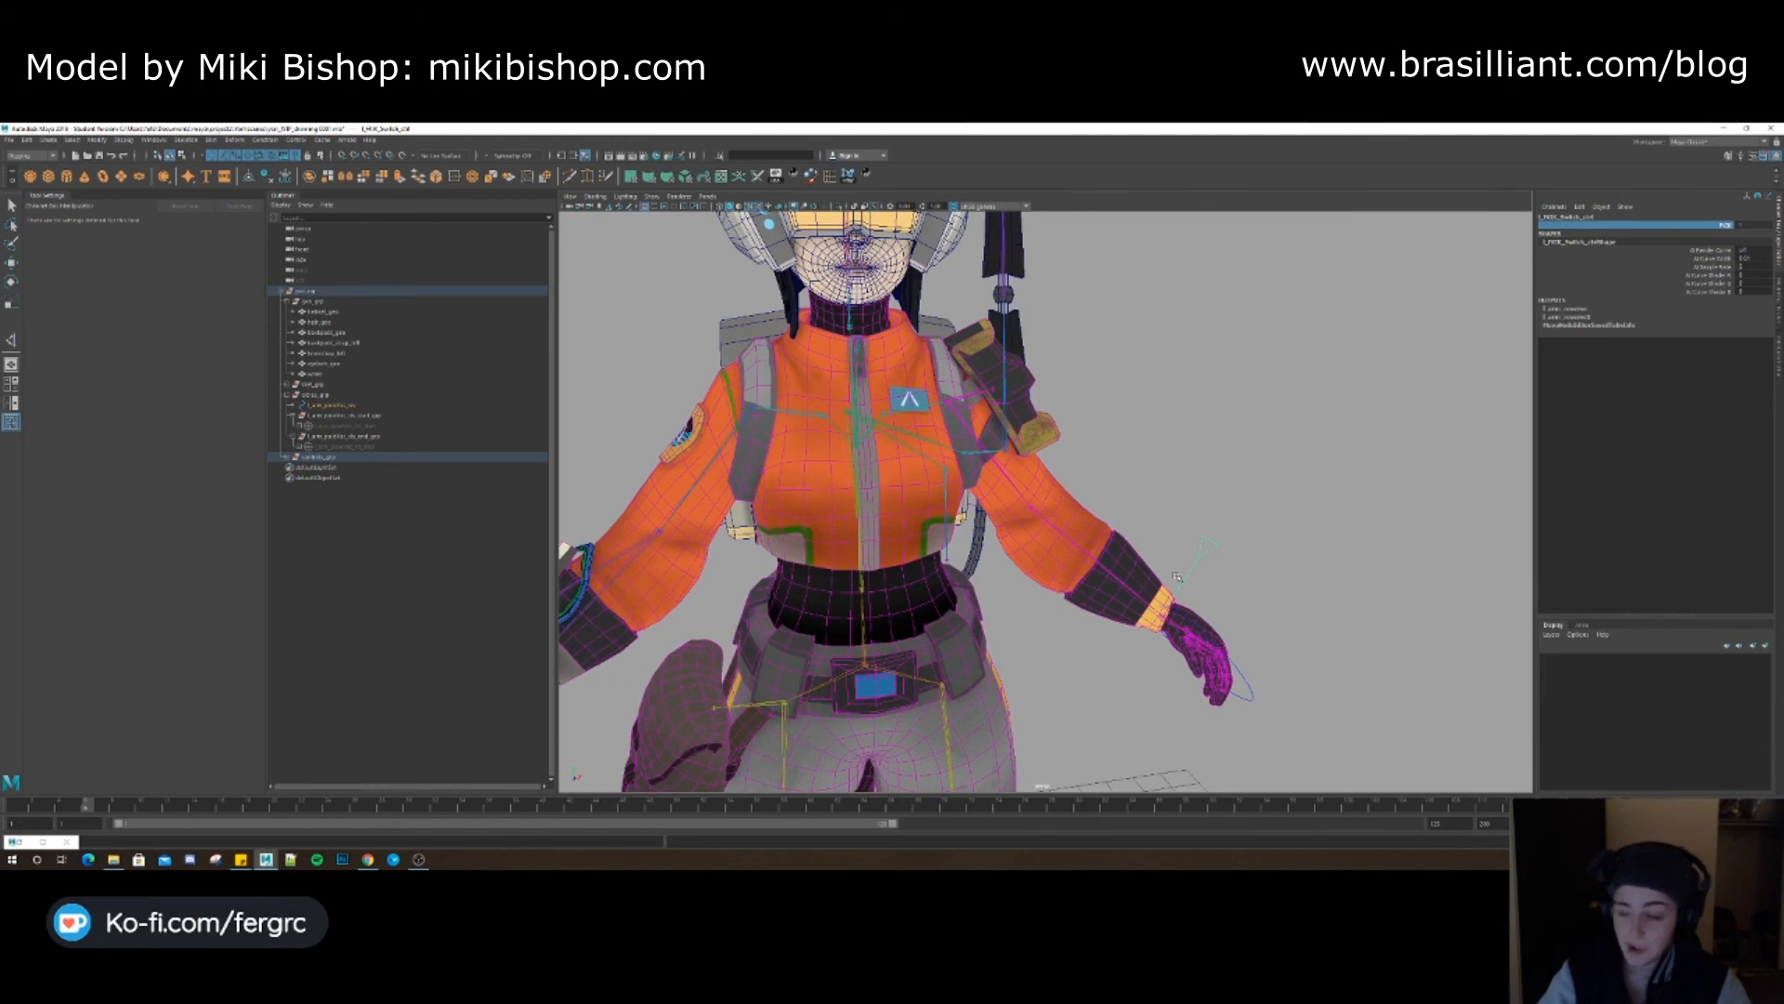
pyautogui.keyDown('alt'); pyautogui.moveTo(1178, 579); pyautogui.dragTo(1164, 518); pyautogui.keyUp('alt')
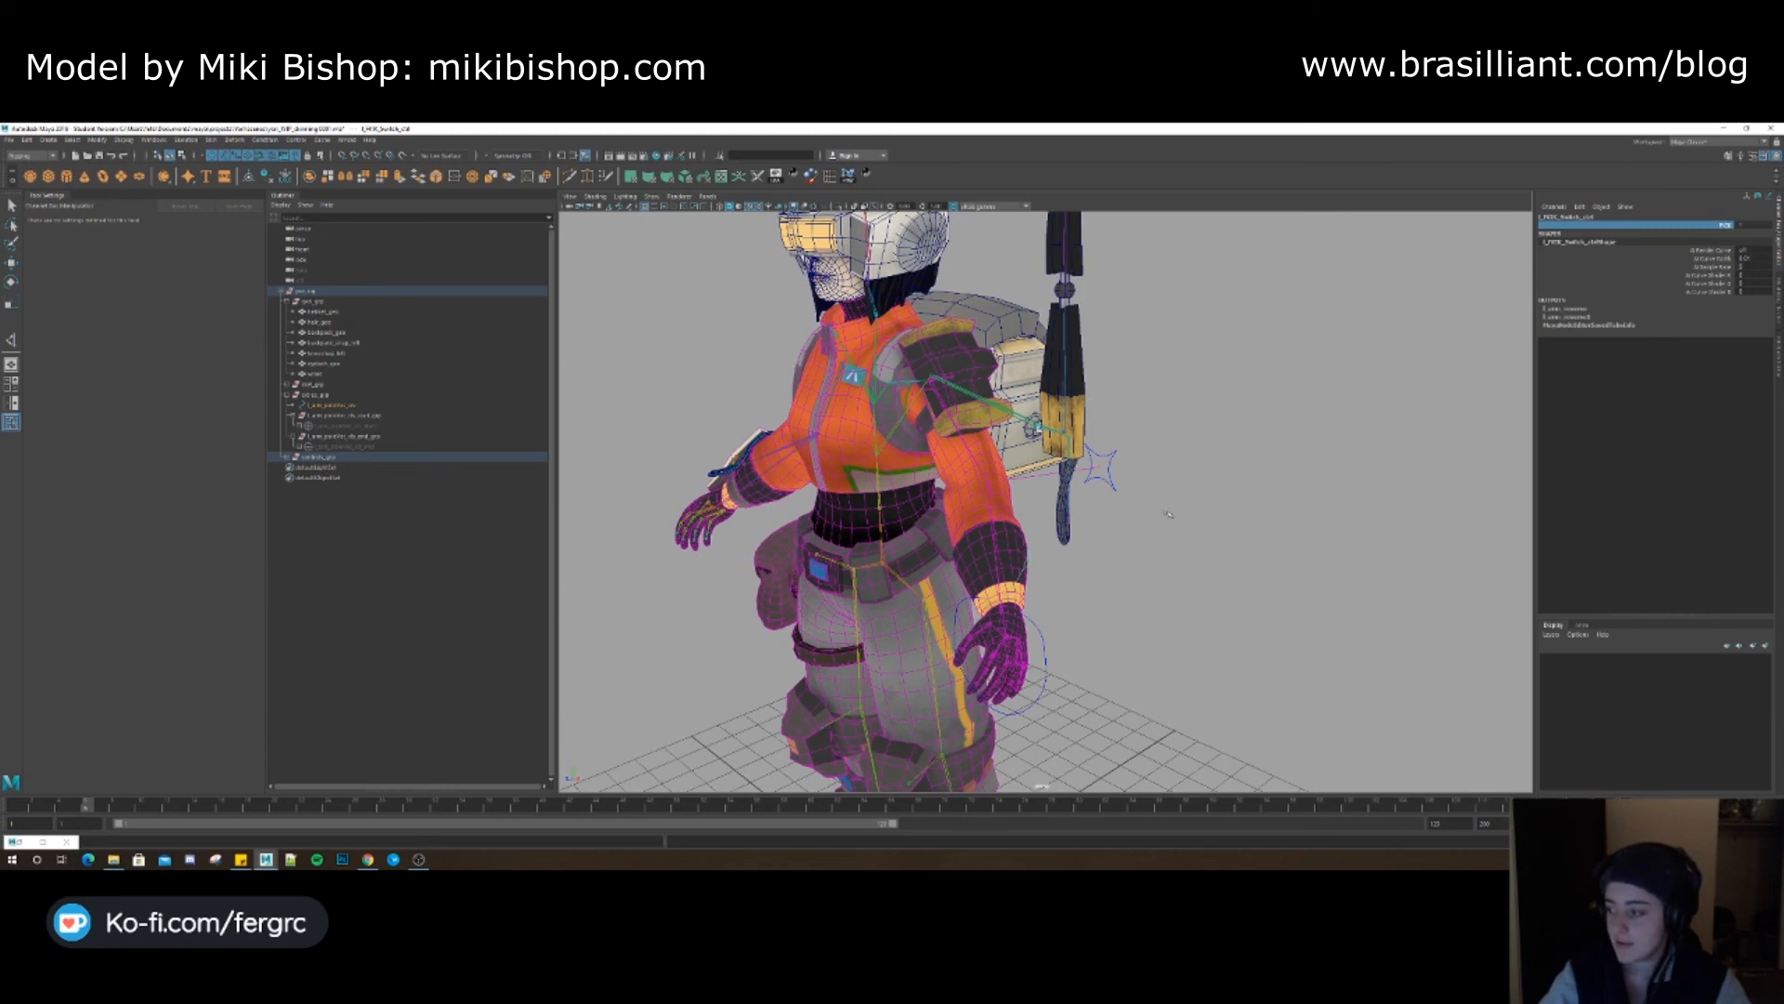
pyautogui.keyDown('alt'); pyautogui.moveTo(1170, 514); pyautogui.dragTo(1177, 461); pyautogui.keyUp('alt')
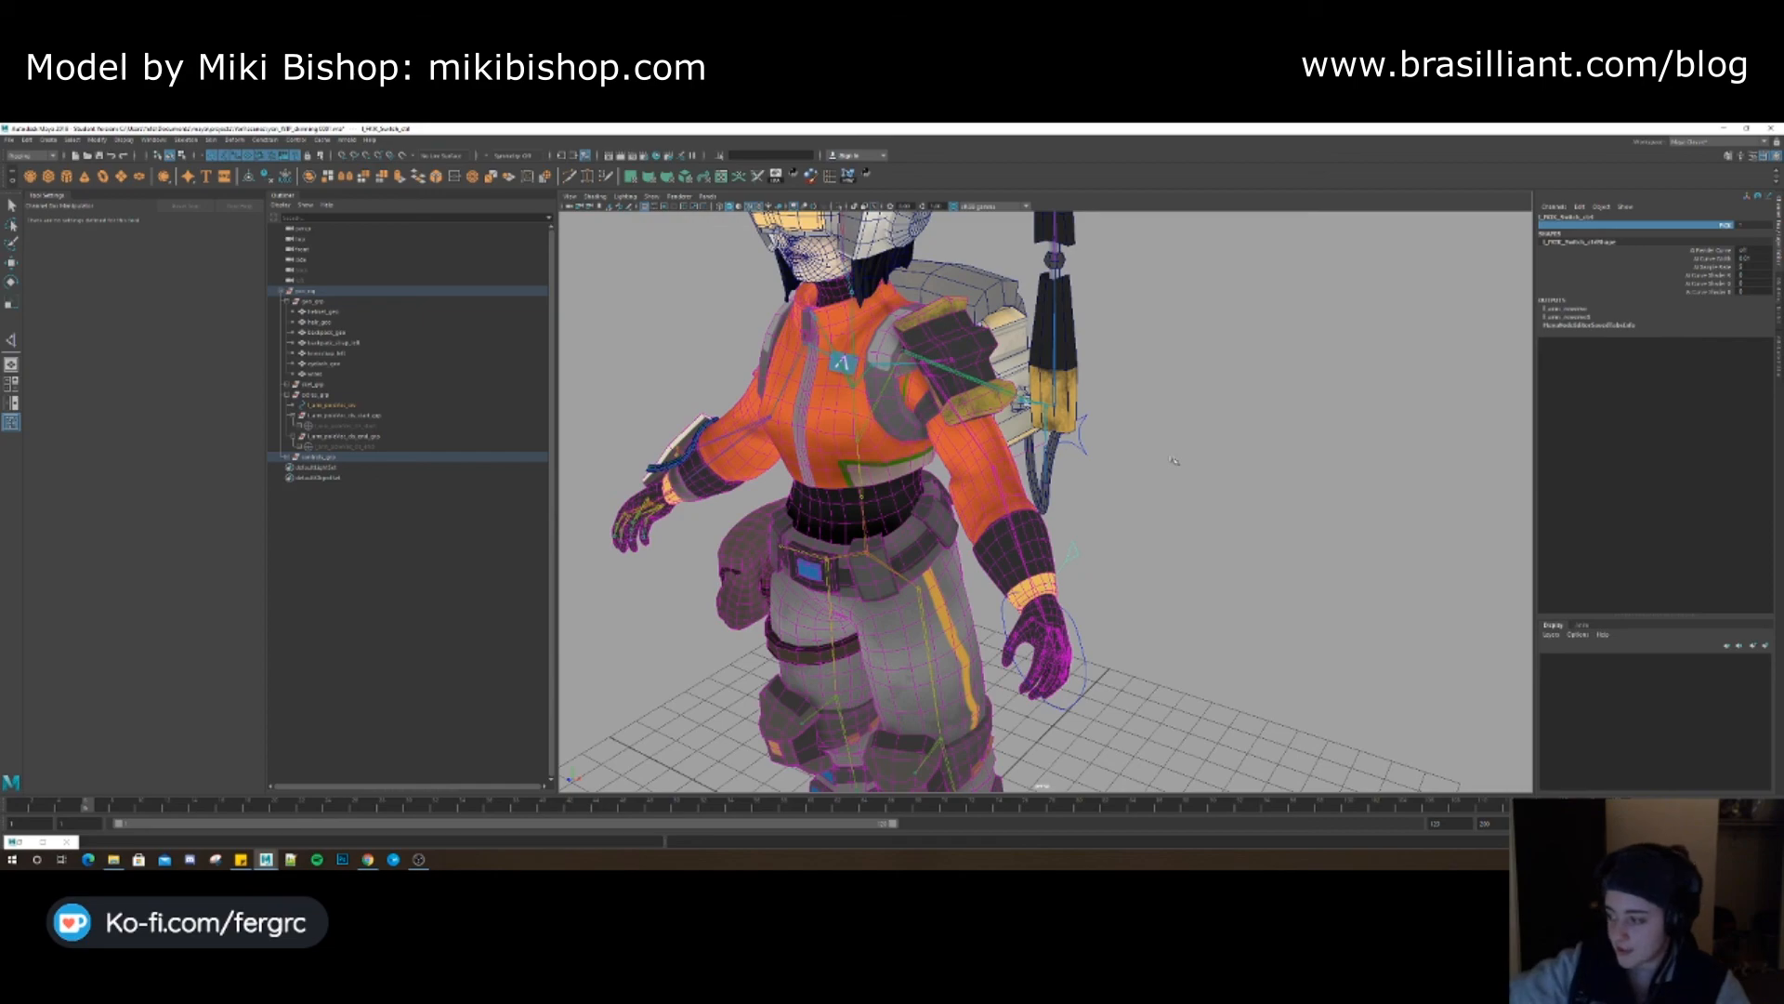
pyautogui.keyDown('alt'); pyautogui.moveTo(1173, 459); pyautogui.dragTo(706, 521); pyautogui.keyUp('alt')
pyautogui.moveTo(1134, 520)
pyautogui.keyDown('alt'); pyautogui.mouseDown()
pyautogui.moveTo(1608, 458)
pyautogui.moveTo(1162, 502)
pyautogui.mouseUp(); pyautogui.keyUp('alt')
pyautogui.scroll(5, 1156, 531)
pyautogui.scroll(-10, 1159, 539)
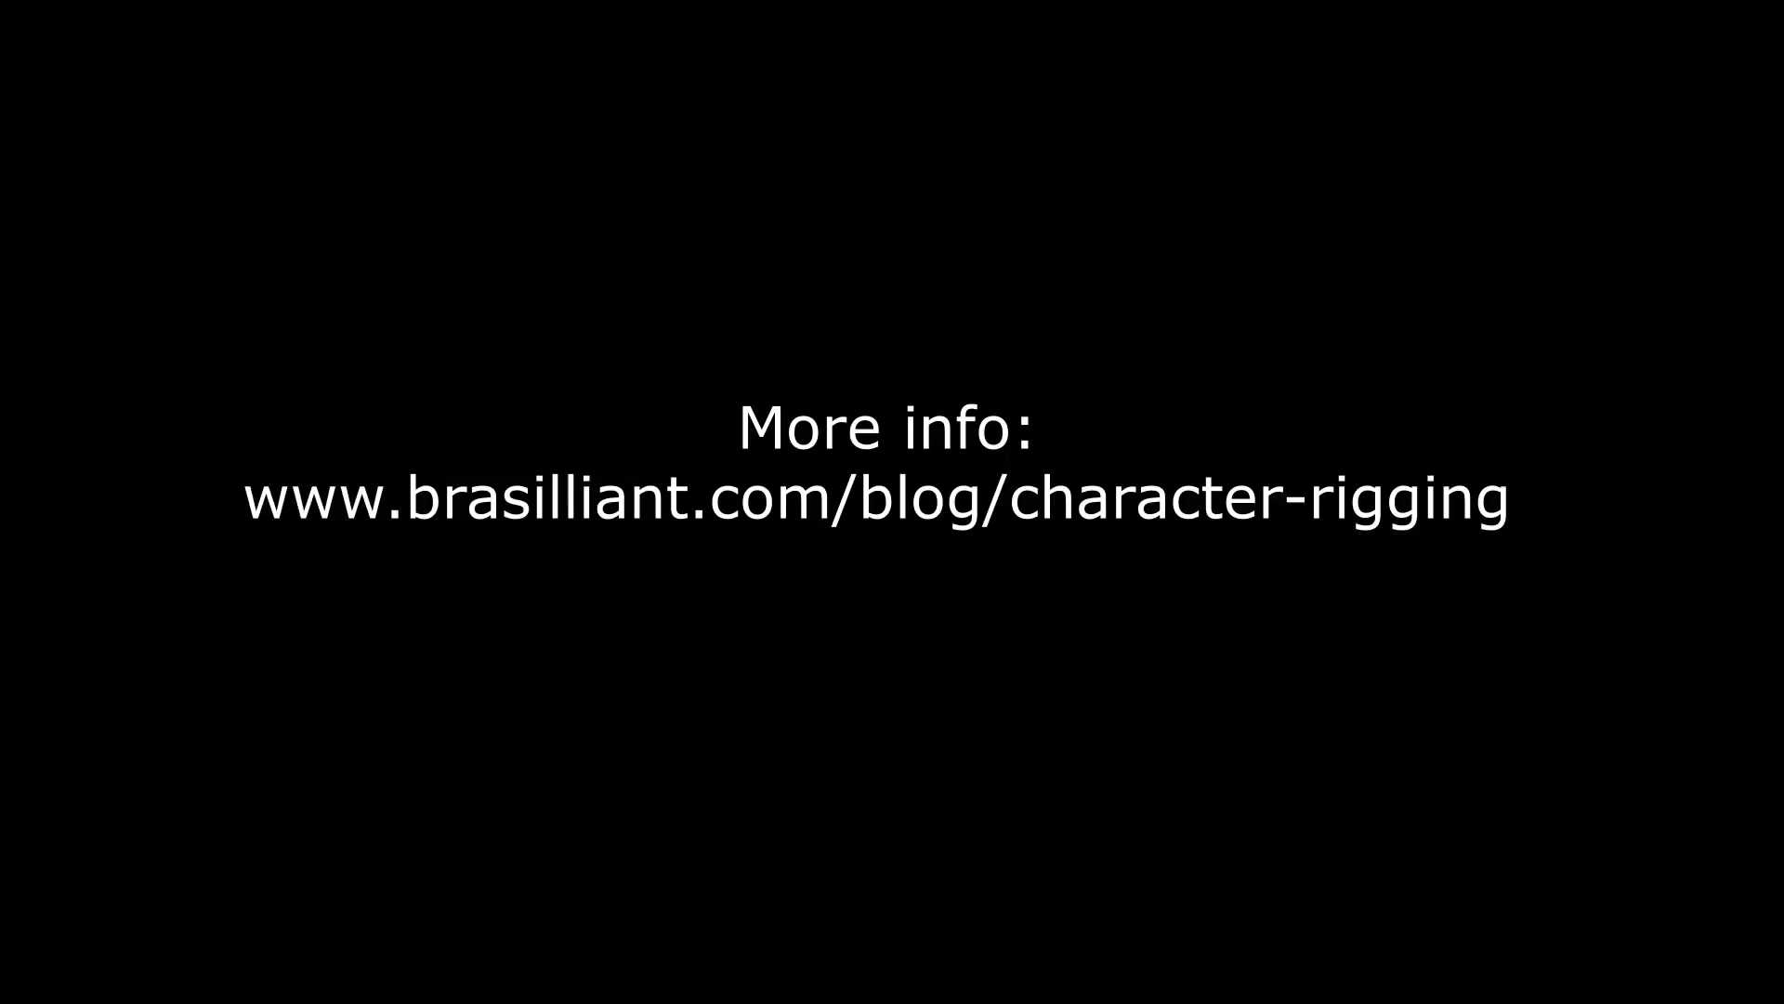